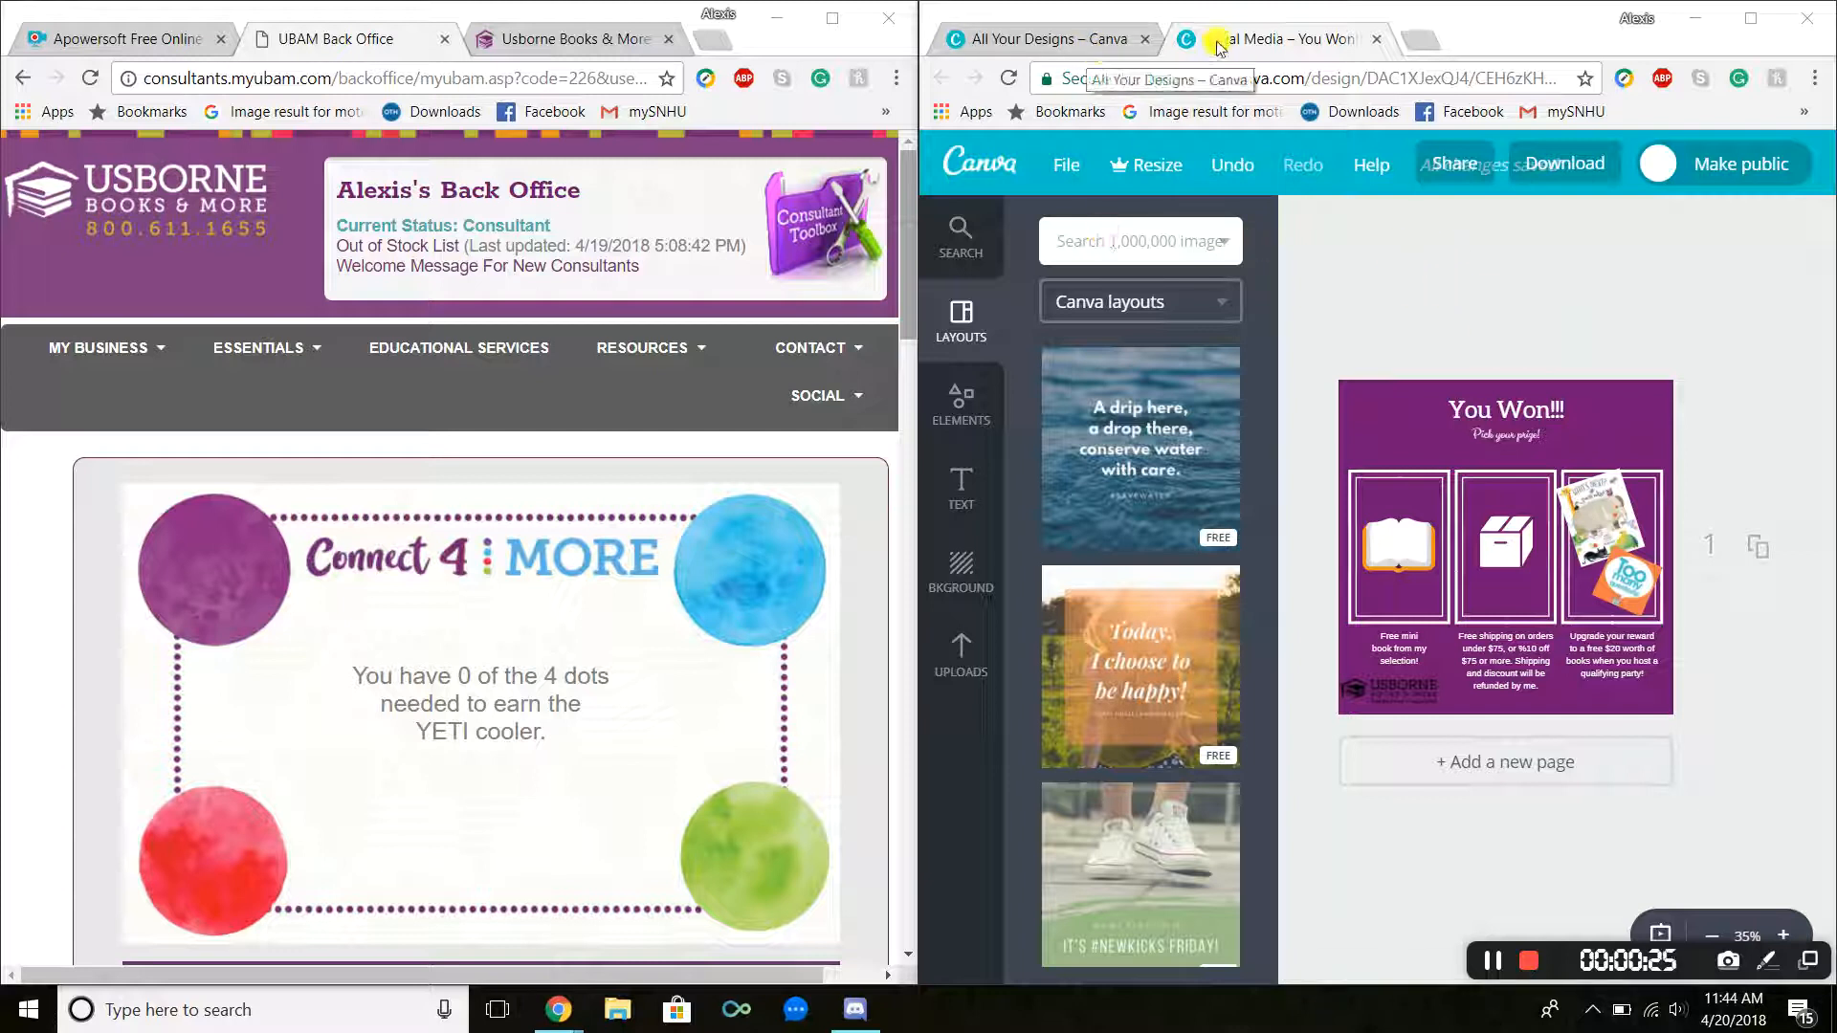
Step: Start a new Facebook Post design from the Canva home page's create-a-design templates
{"action": "left_click", "coordinate": [1147, 40]}
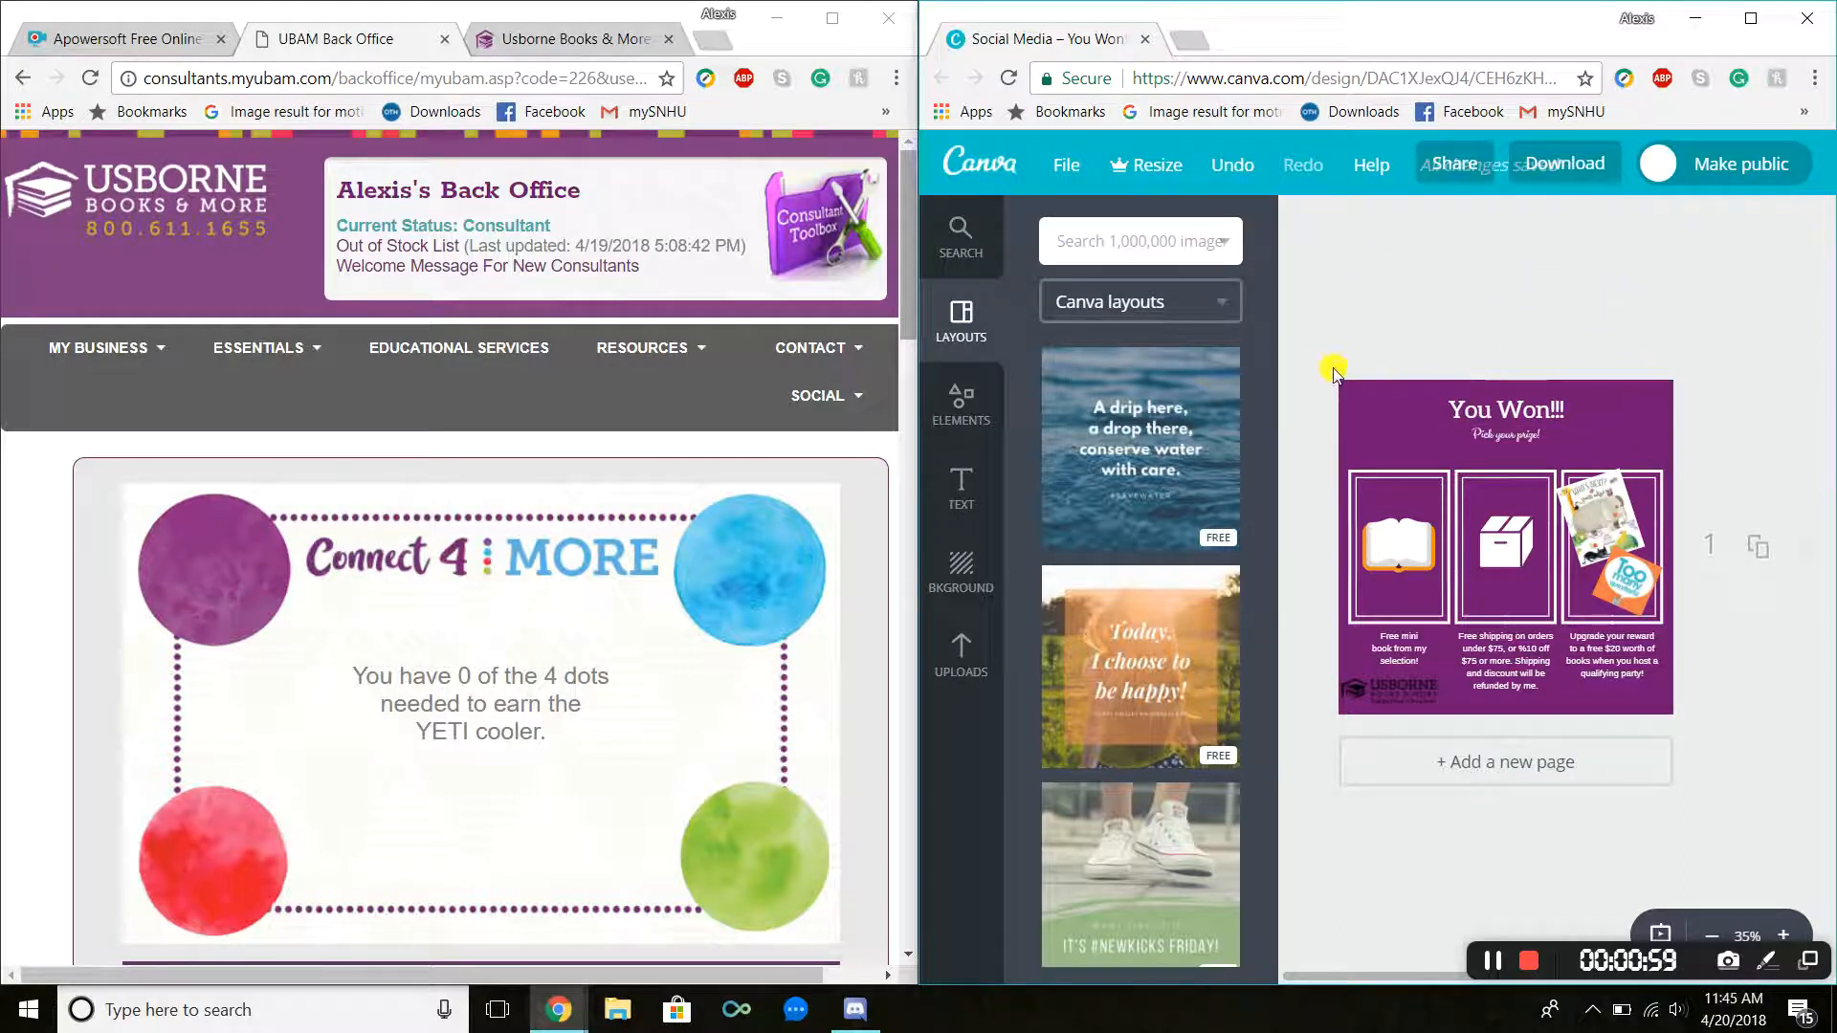
{"action": "left_click", "coordinate": [975, 170]}
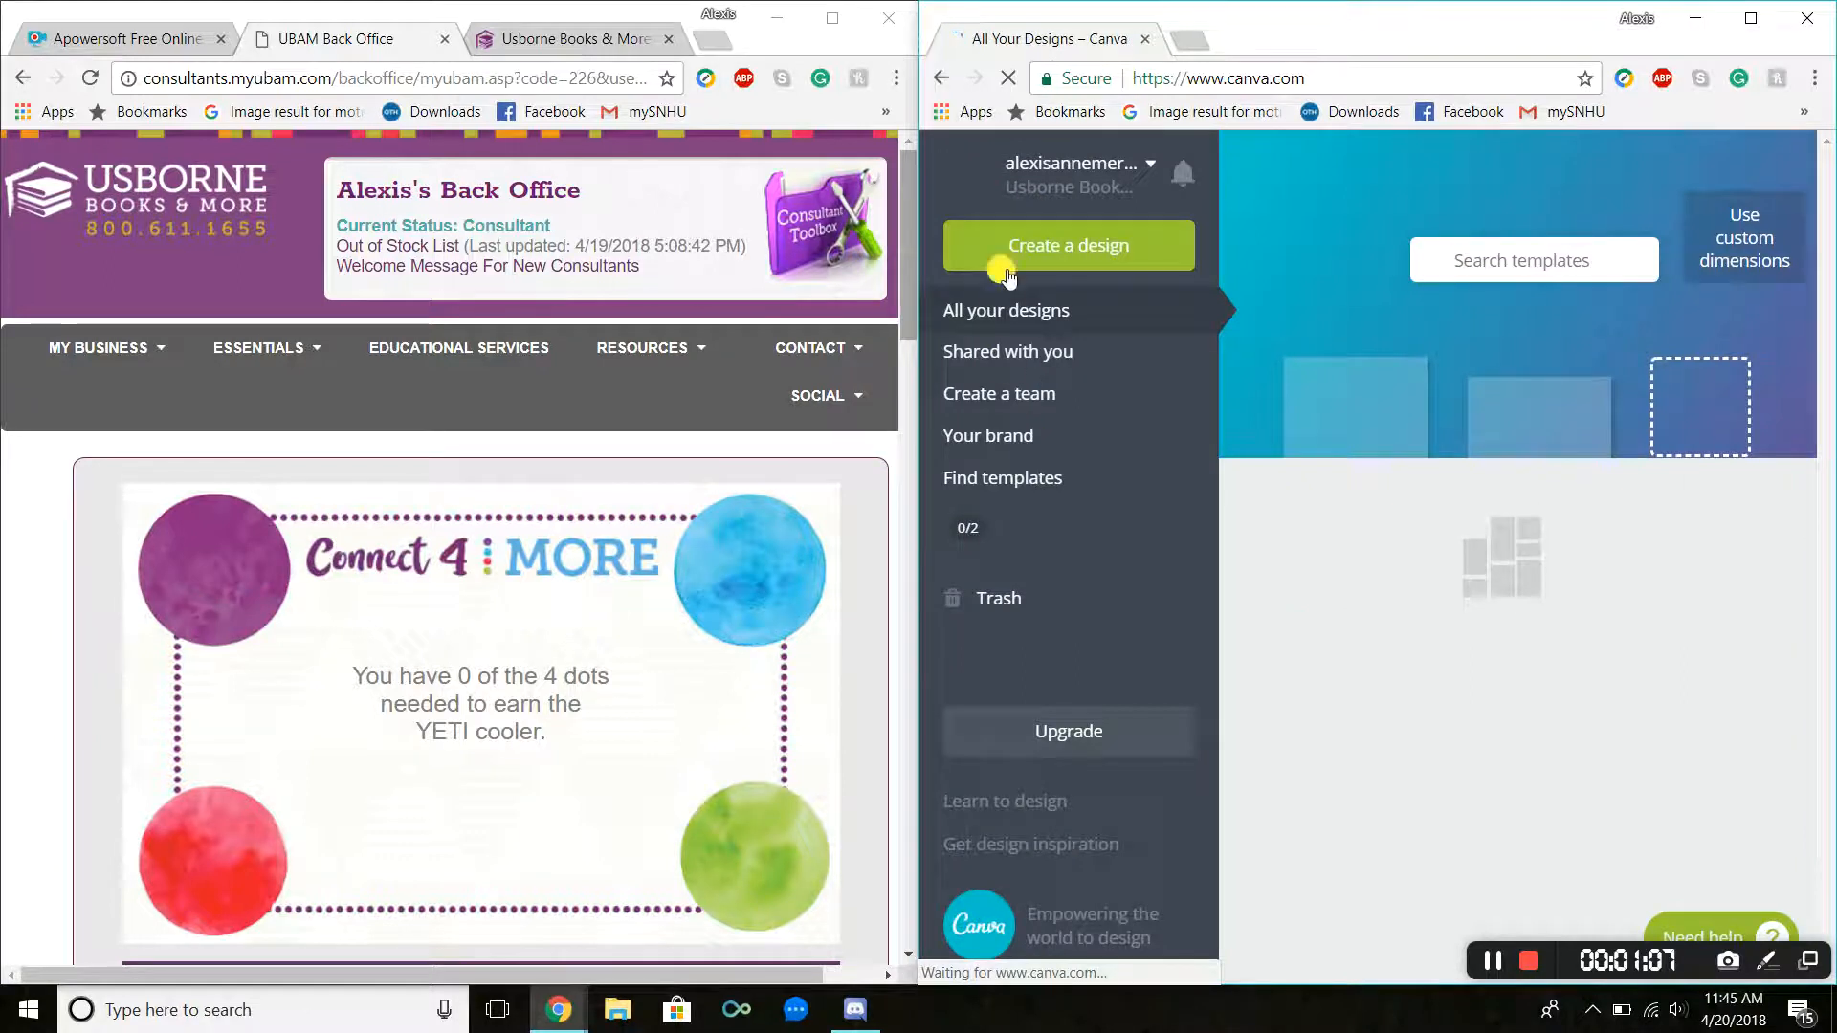
{"action": "left_click", "coordinate": [1048, 247]}
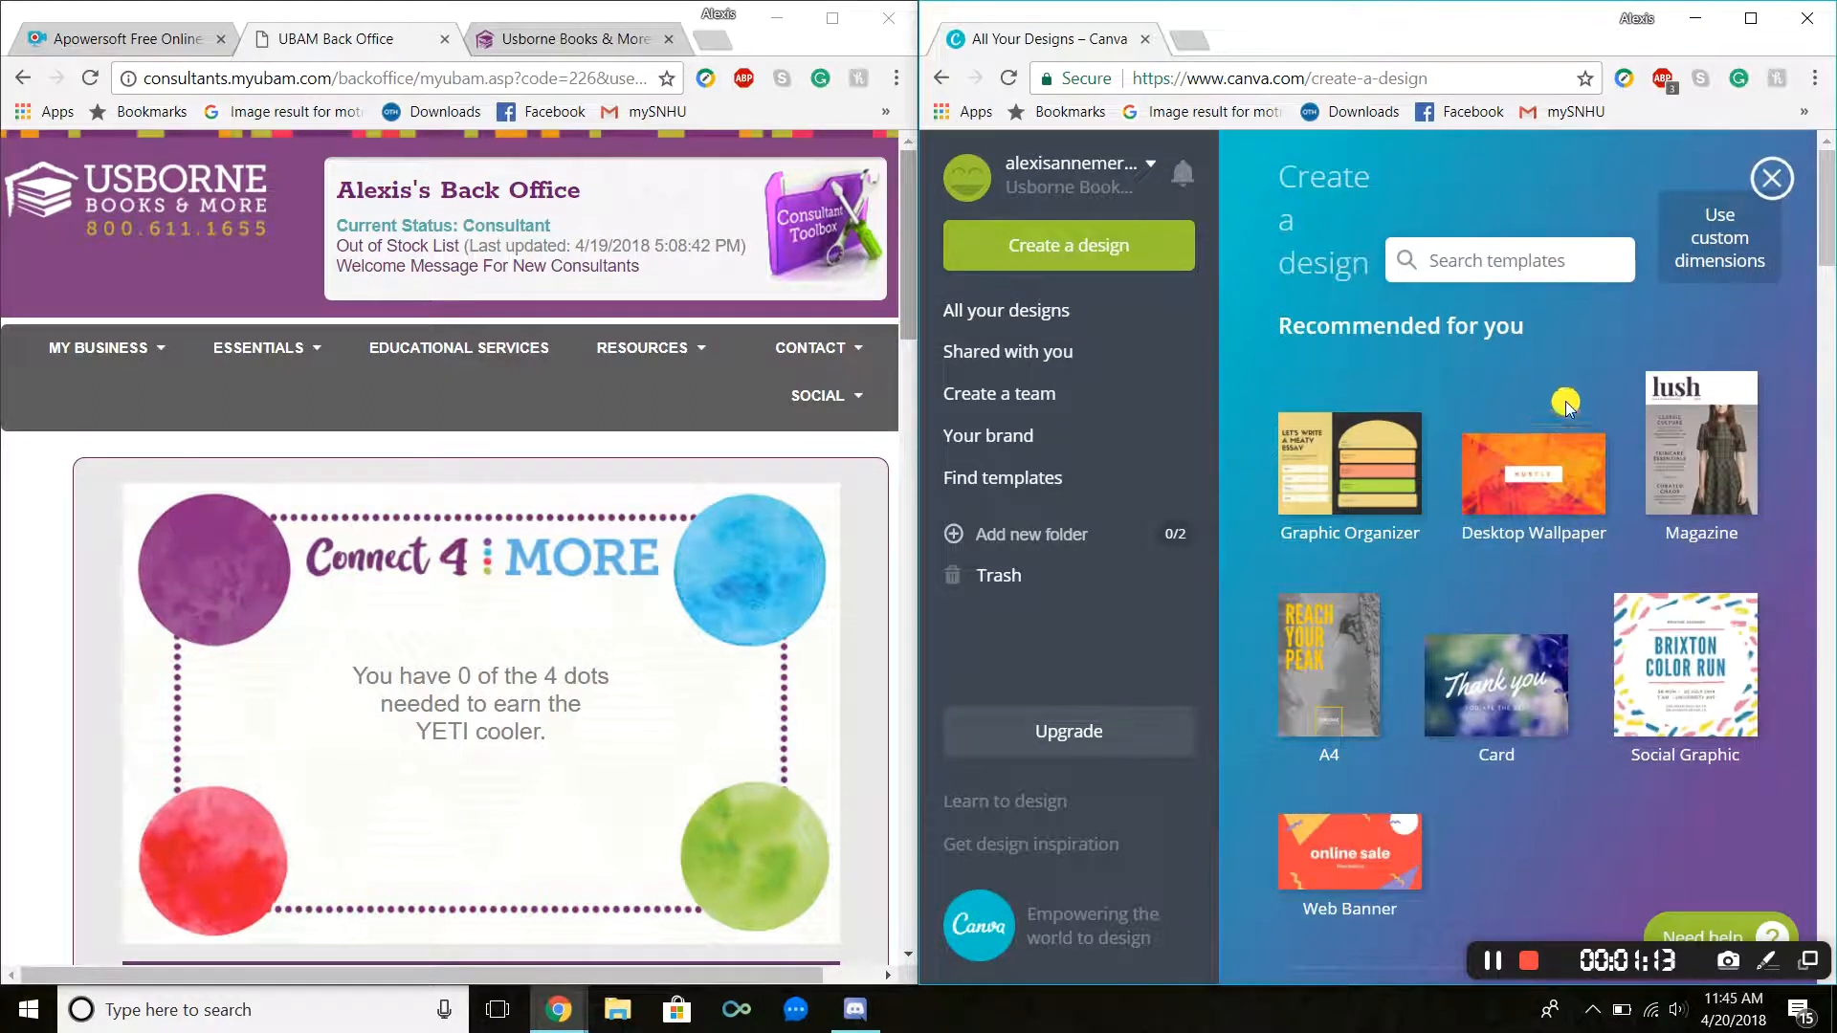
{"action": "scroll", "coordinate": [1716, 413], "scroll_direction": "down", "scroll_amount": 1}
{"action": "scroll", "coordinate": [1720, 418], "scroll_direction": "down", "scroll_amount": 6}
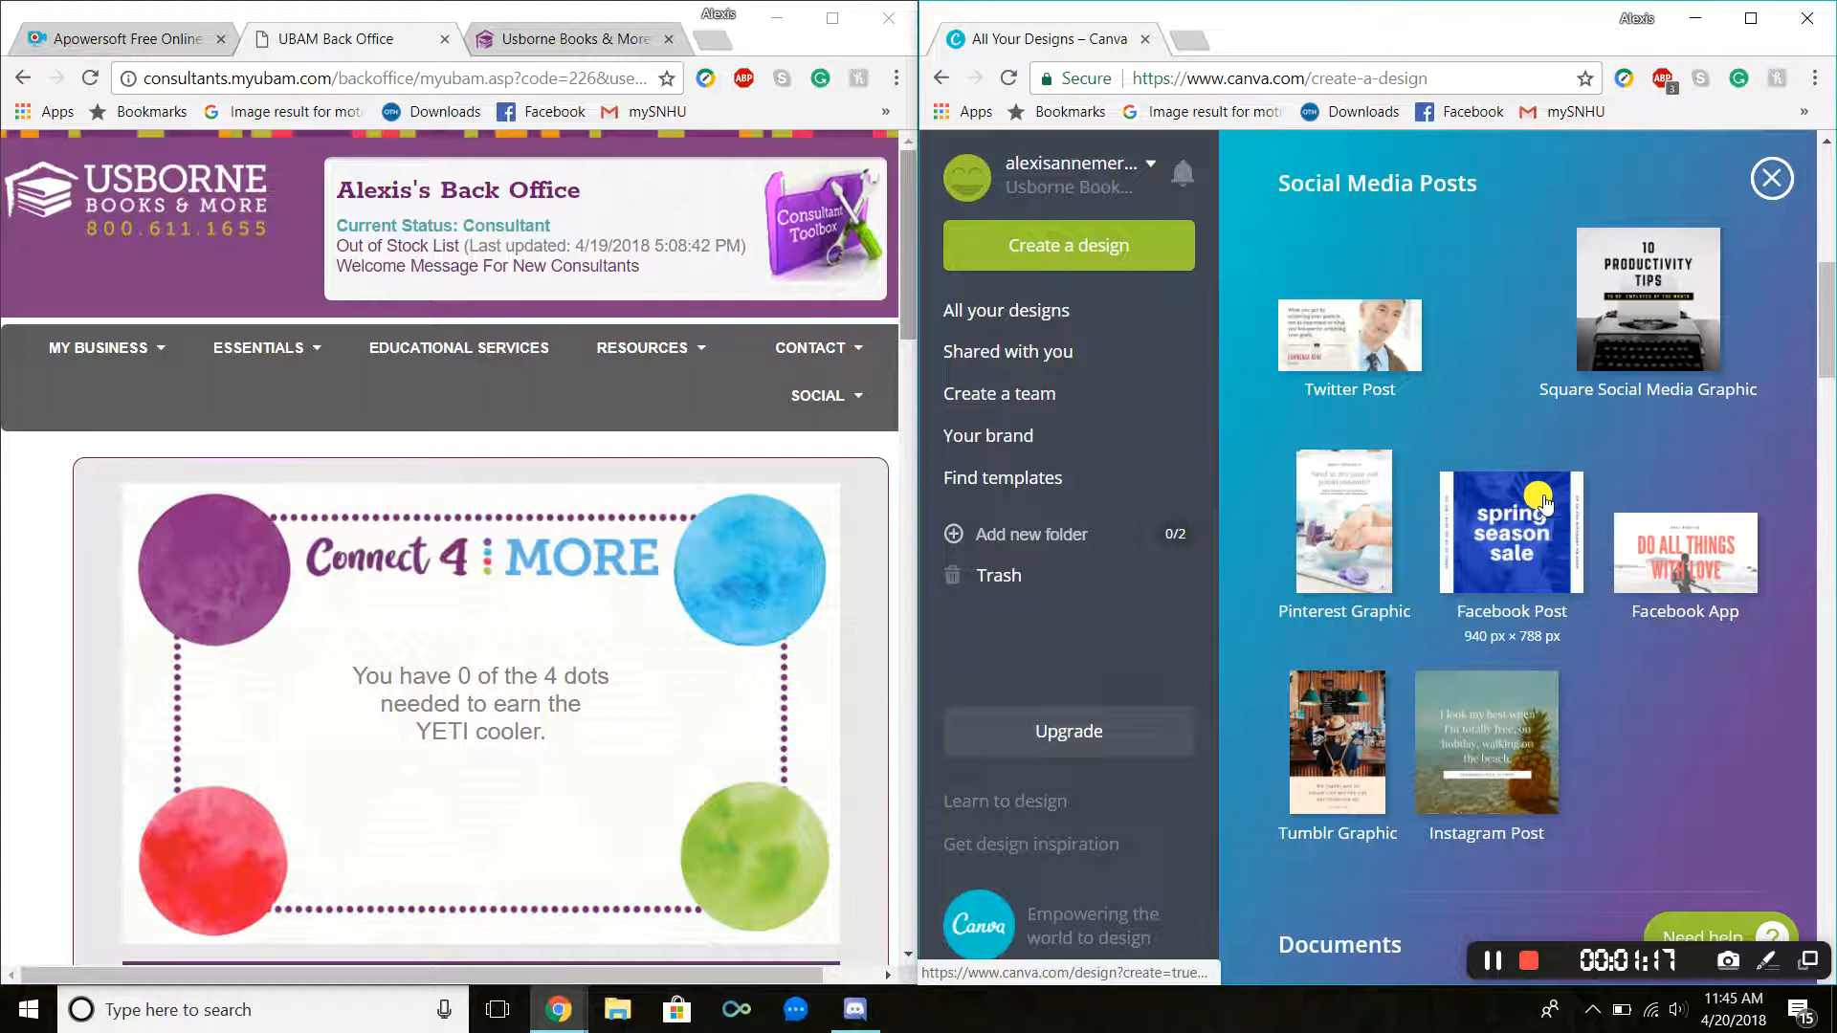
{"action": "scroll", "coordinate": [1550, 498], "scroll_direction": "up", "scroll_amount": 4}
{"action": "scroll", "coordinate": [1598, 431], "scroll_direction": "up", "scroll_amount": 1}
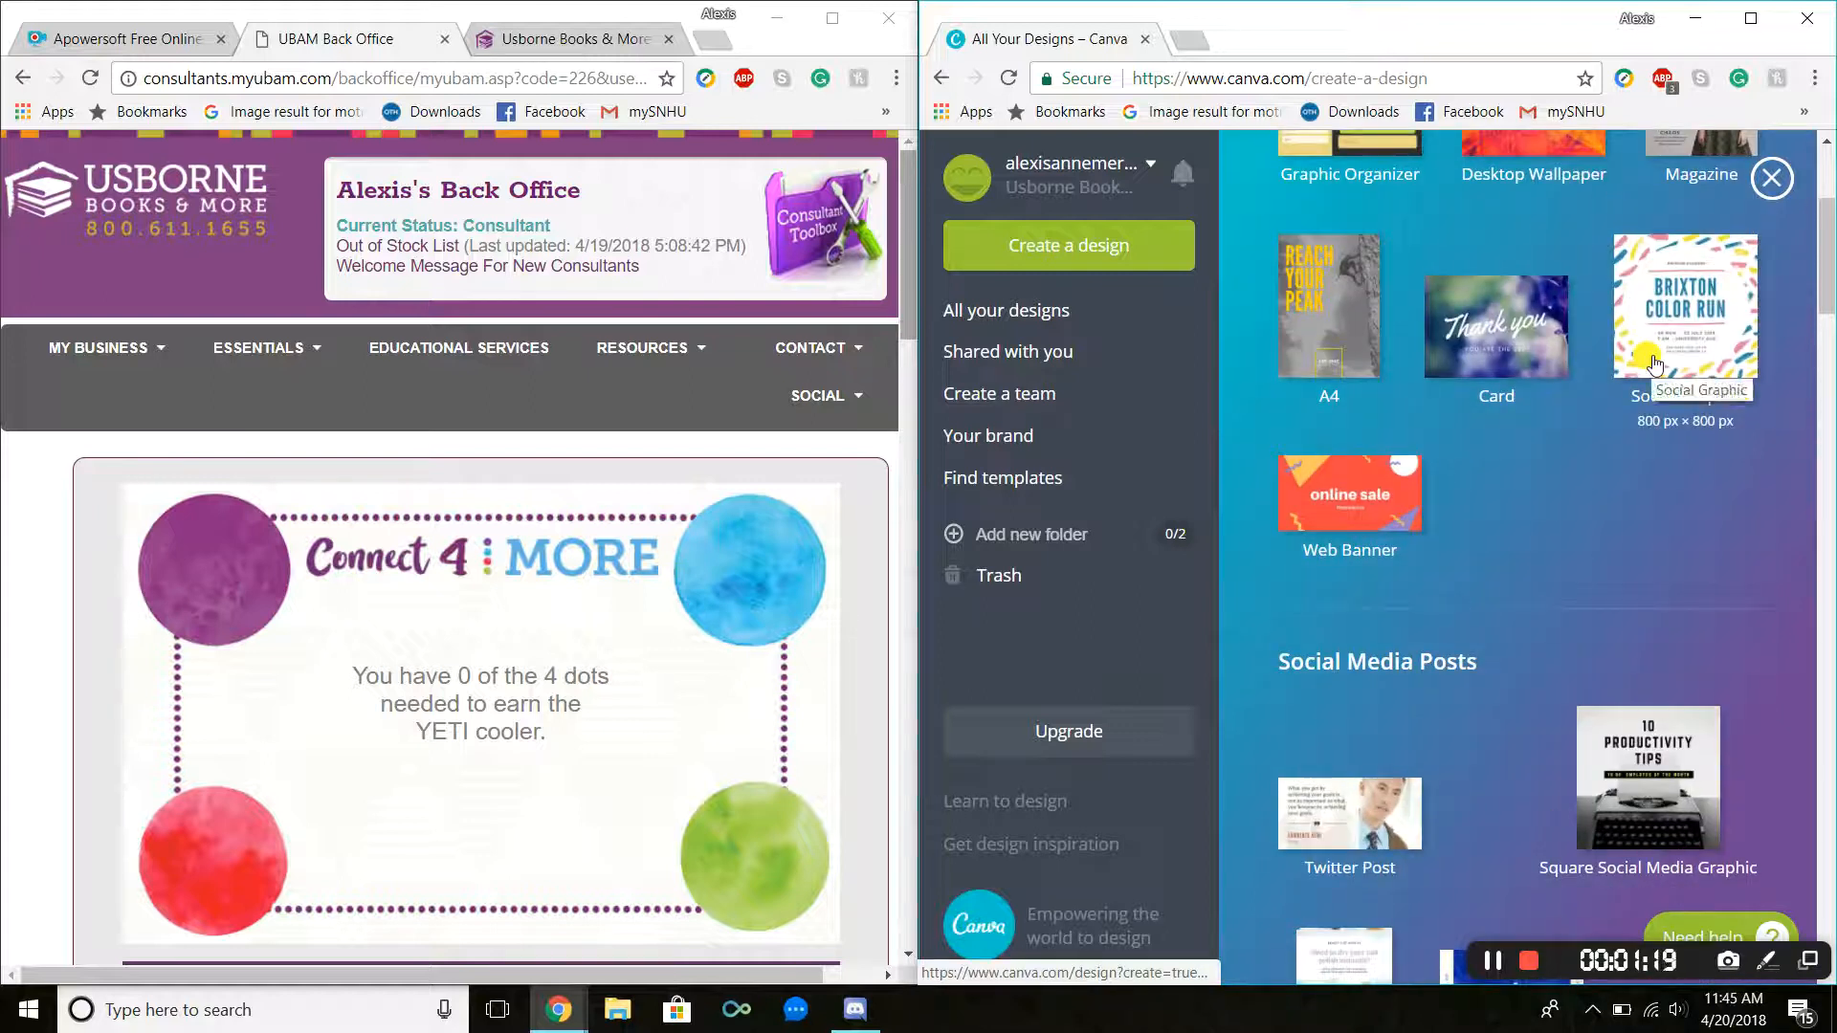
{"action": "scroll", "coordinate": [1654, 365], "scroll_direction": "down", "scroll_amount": 5}
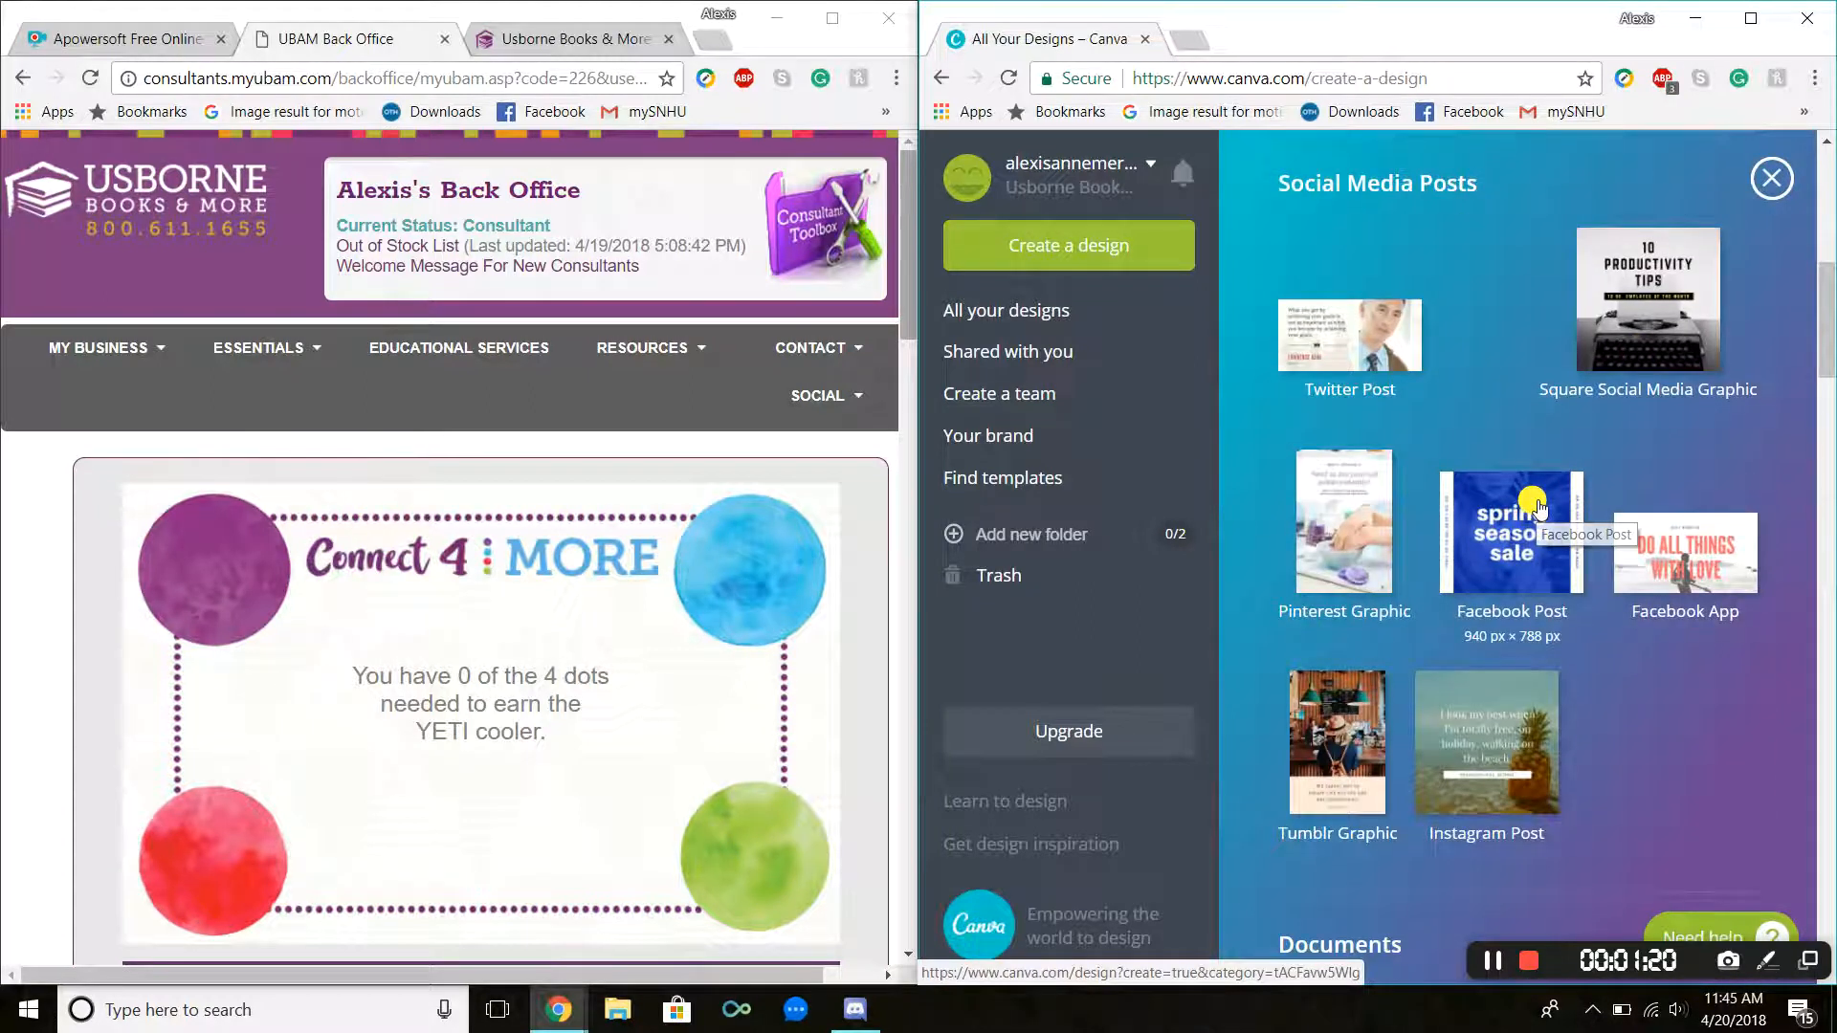
{"action": "left_click", "coordinate": [1534, 512]}
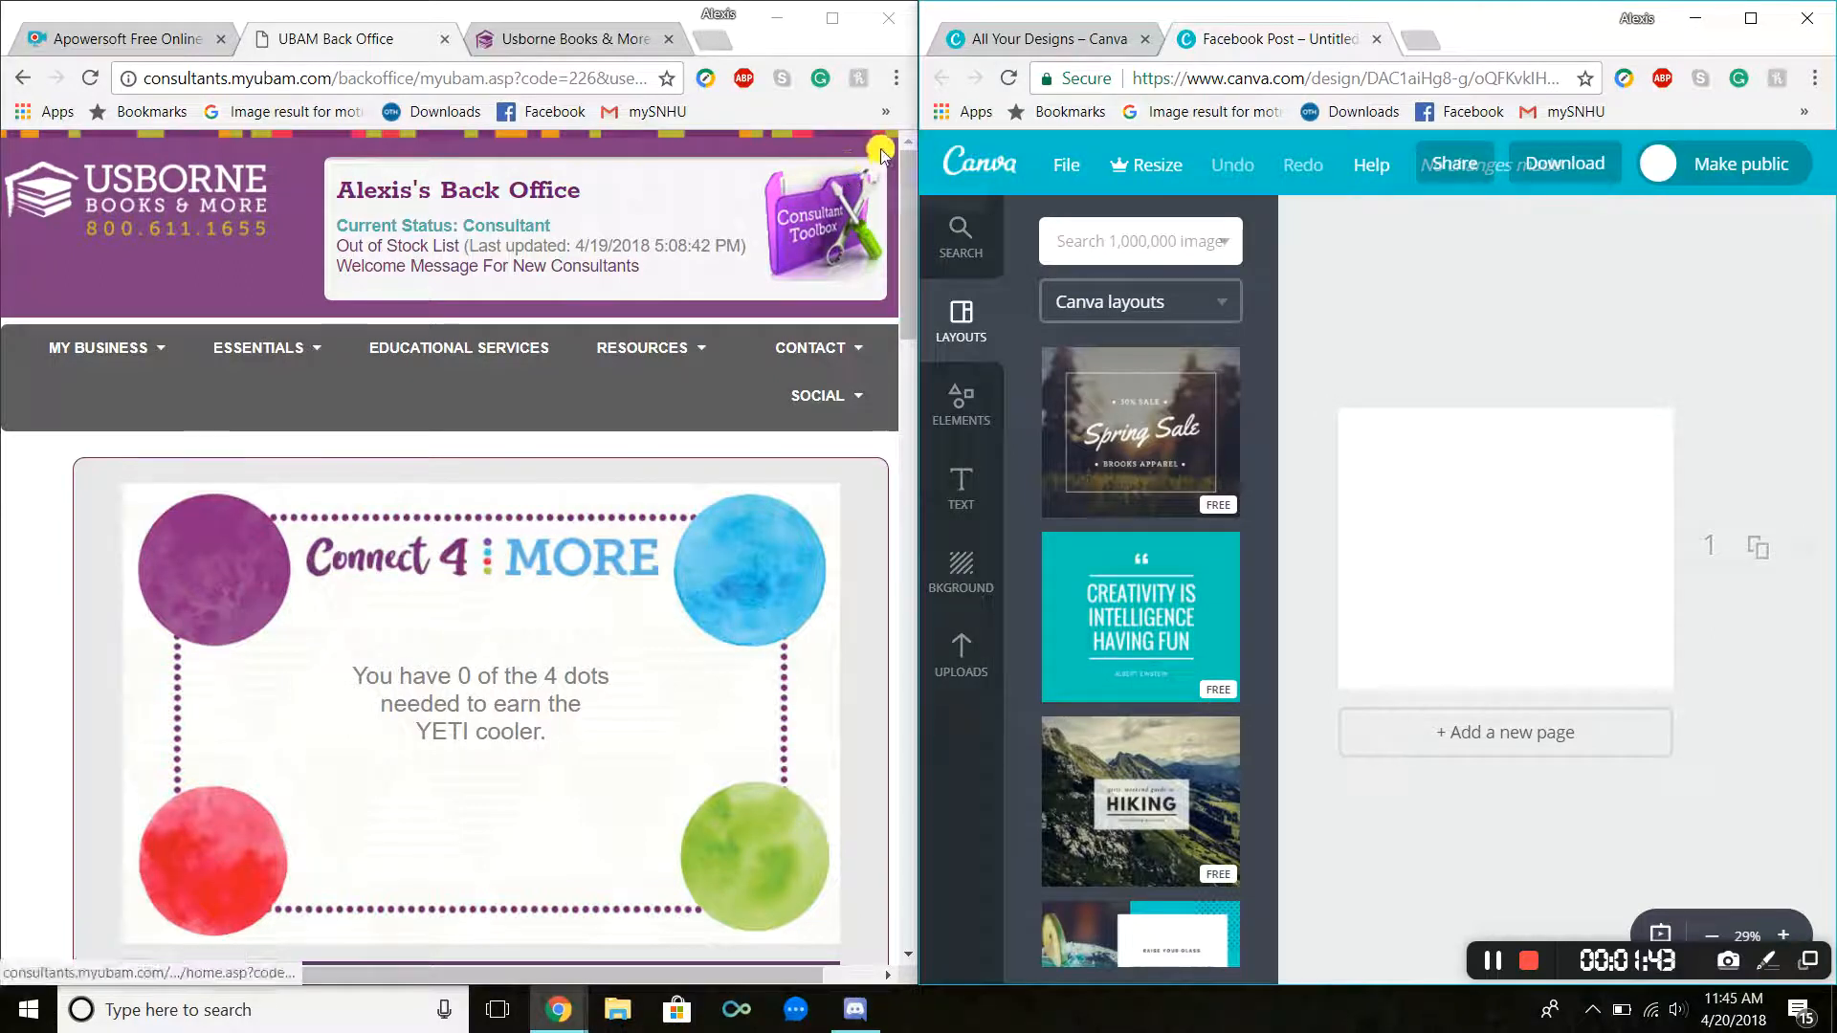
Step: Open the Consultant Toolbox from the back office and go to its Branding Material page
{"action": "mouse_move", "coordinate": [115, 352]}
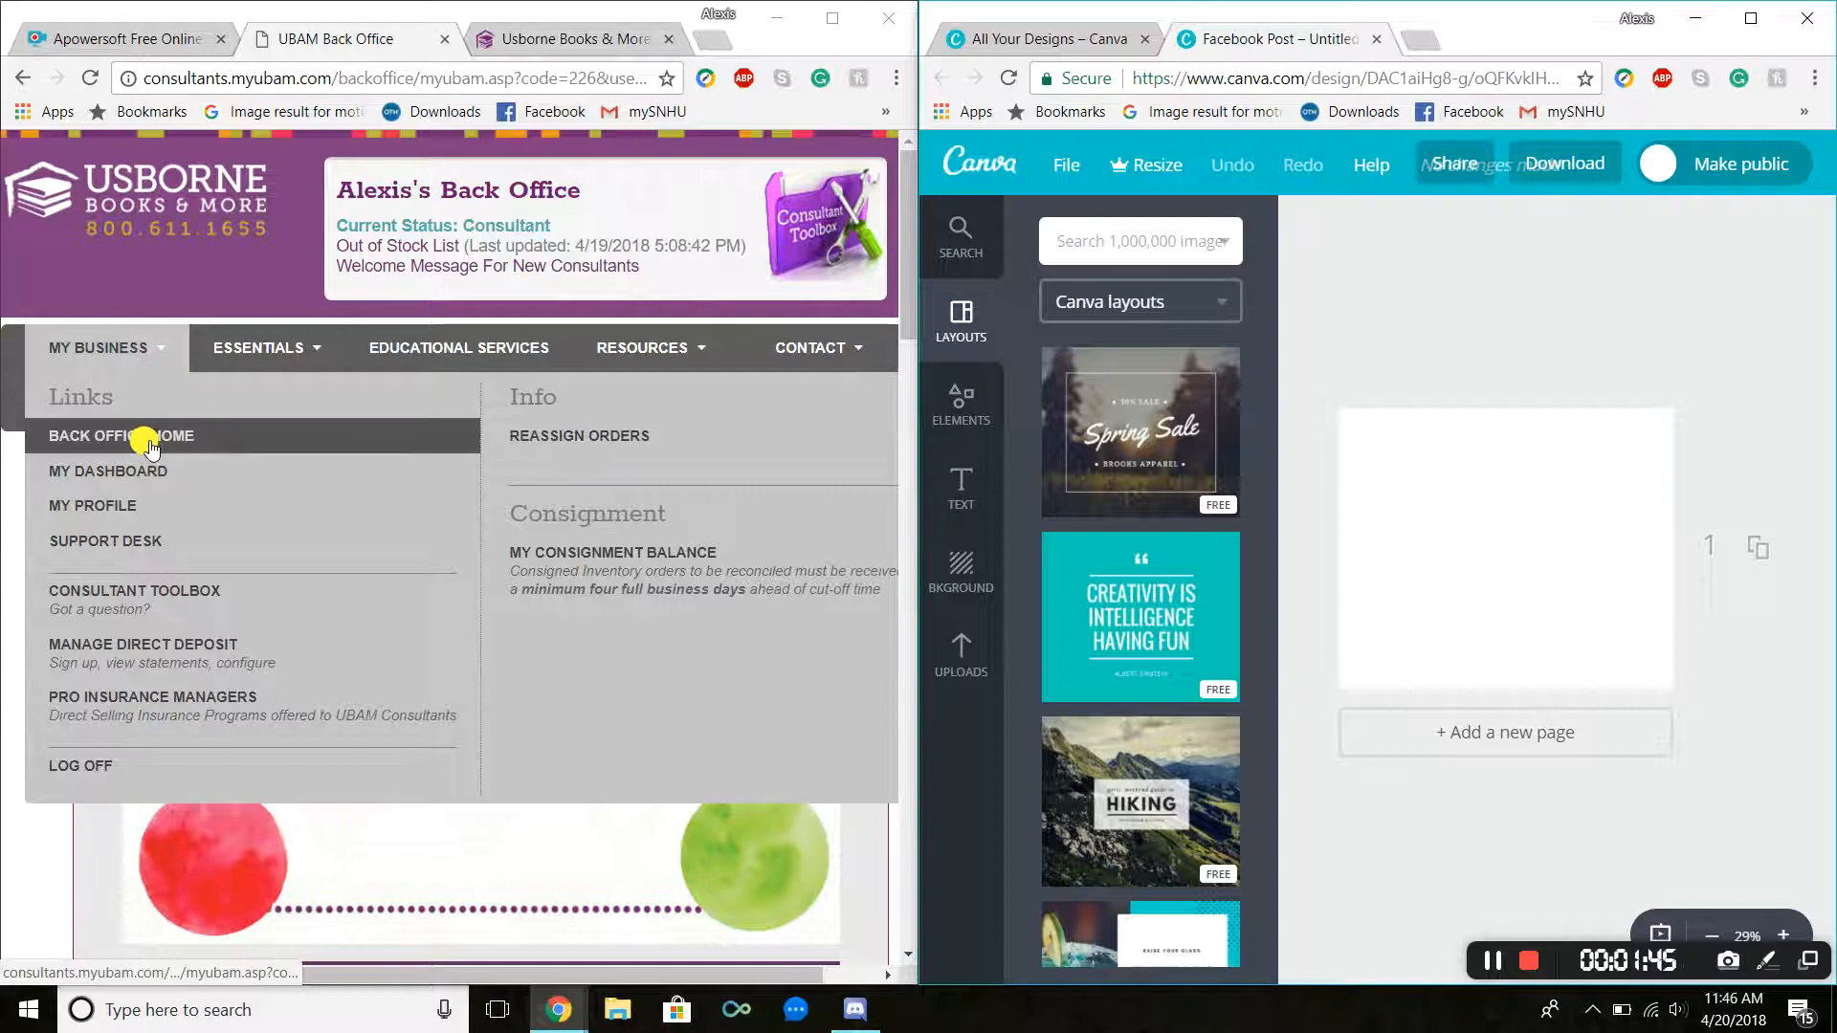
{"action": "left_click", "coordinate": [169, 602]}
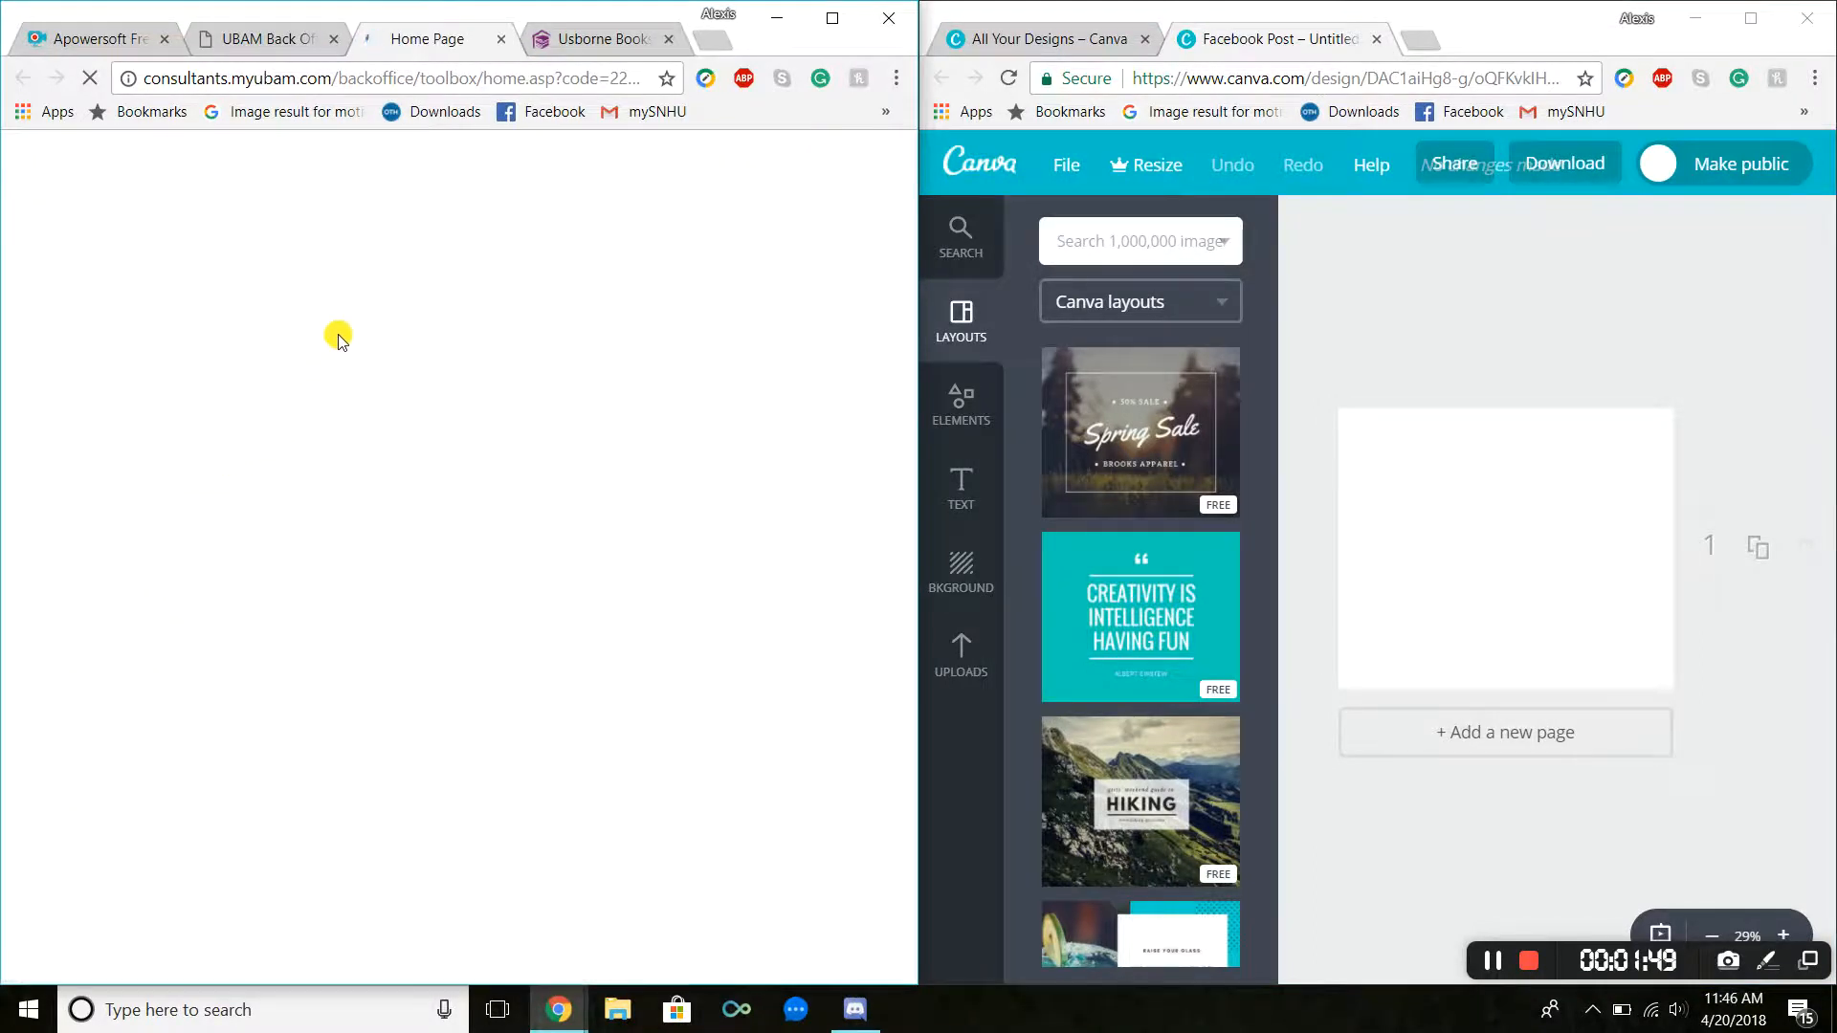
{"action": "scroll", "coordinate": [361, 431], "scroll_direction": "down", "scroll_amount": 3}
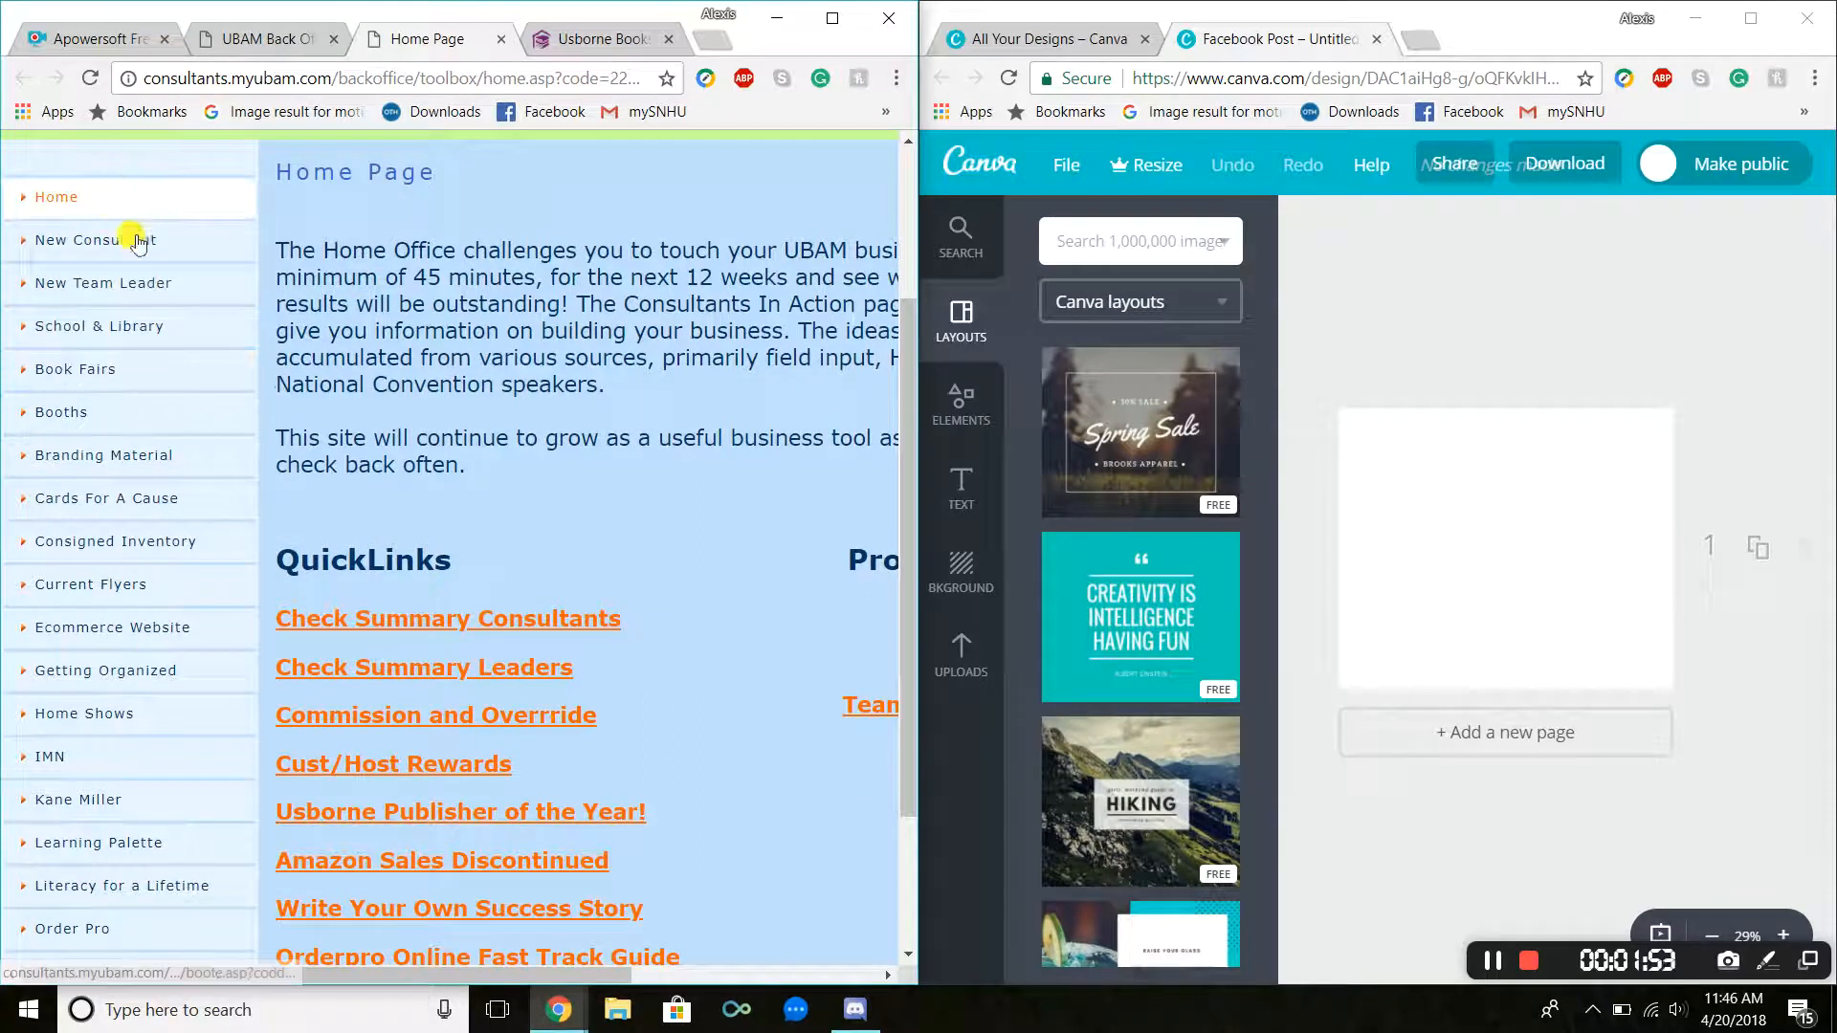
{"action": "left_click", "coordinate": [165, 453]}
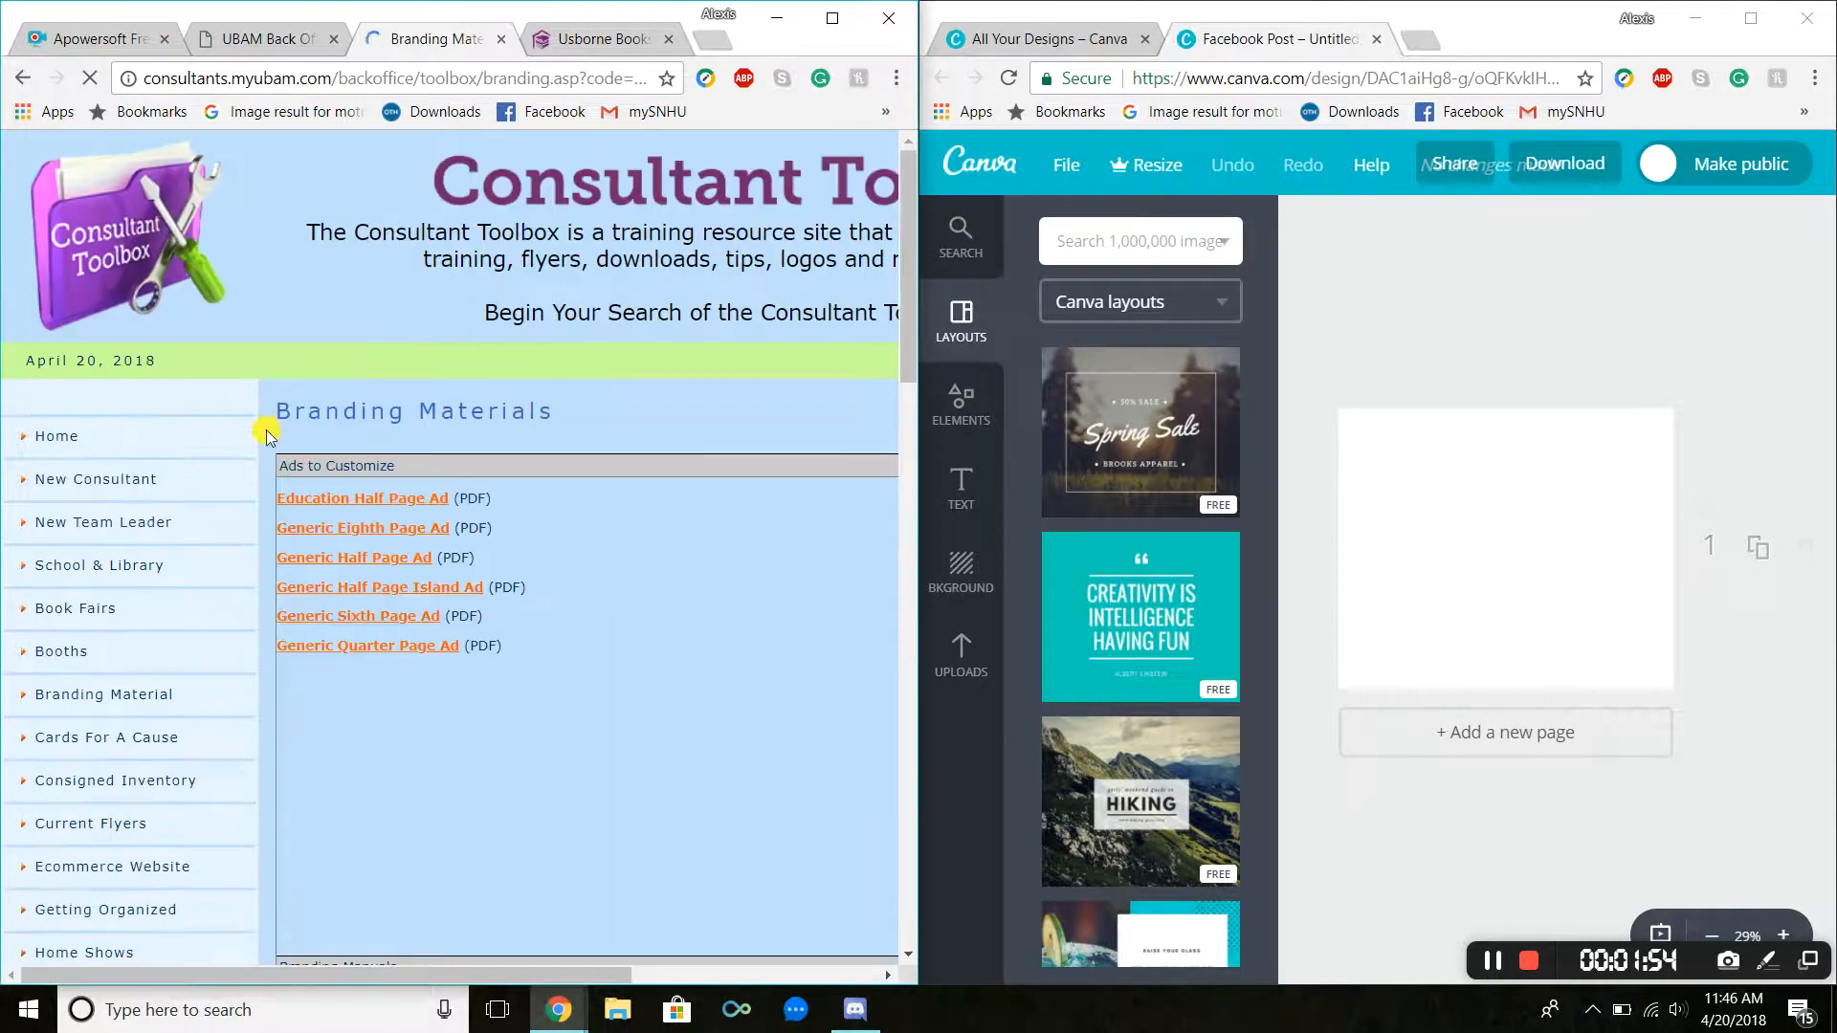
Step: Browse the Logos & Slogans and Miscellaneous Images sections, previewing the UBAM Flags (for print) image
{"action": "scroll", "coordinate": [493, 395], "scroll_direction": "down", "scroll_amount": 4}
{"action": "scroll", "coordinate": [401, 239], "scroll_direction": "up", "scroll_amount": 2}
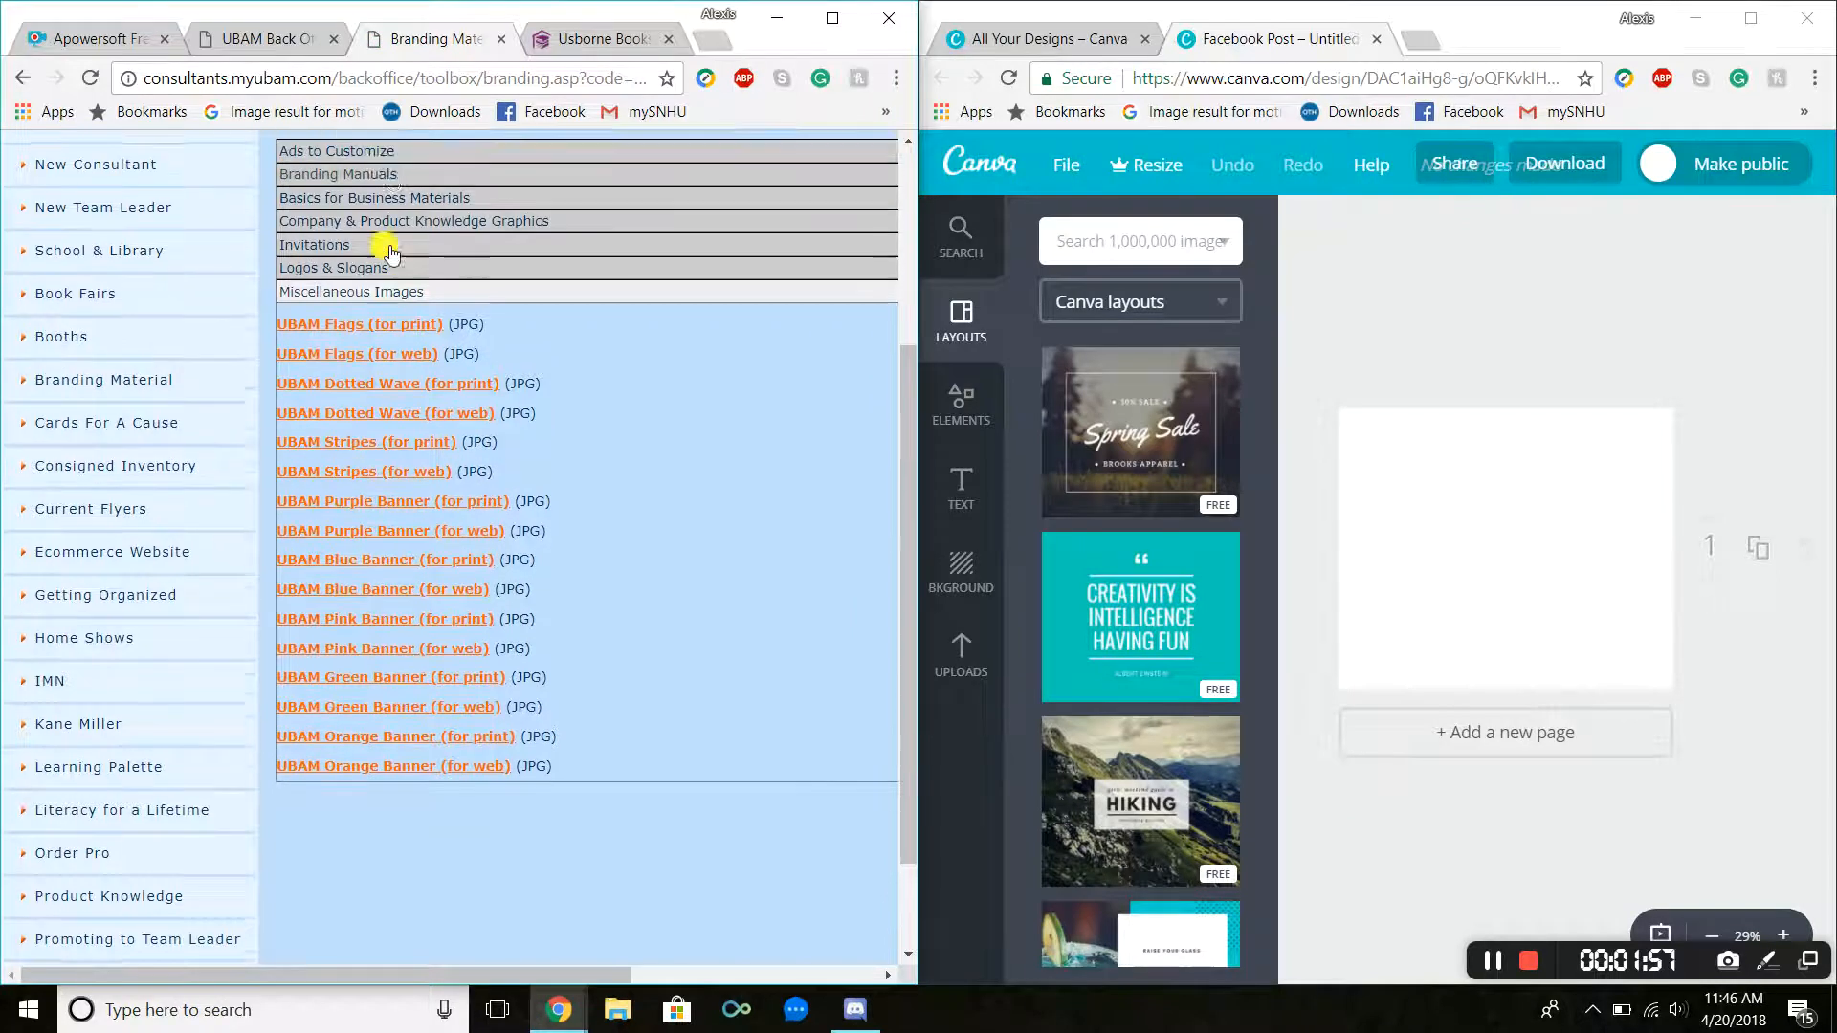
{"action": "left_click", "coordinate": [373, 345]}
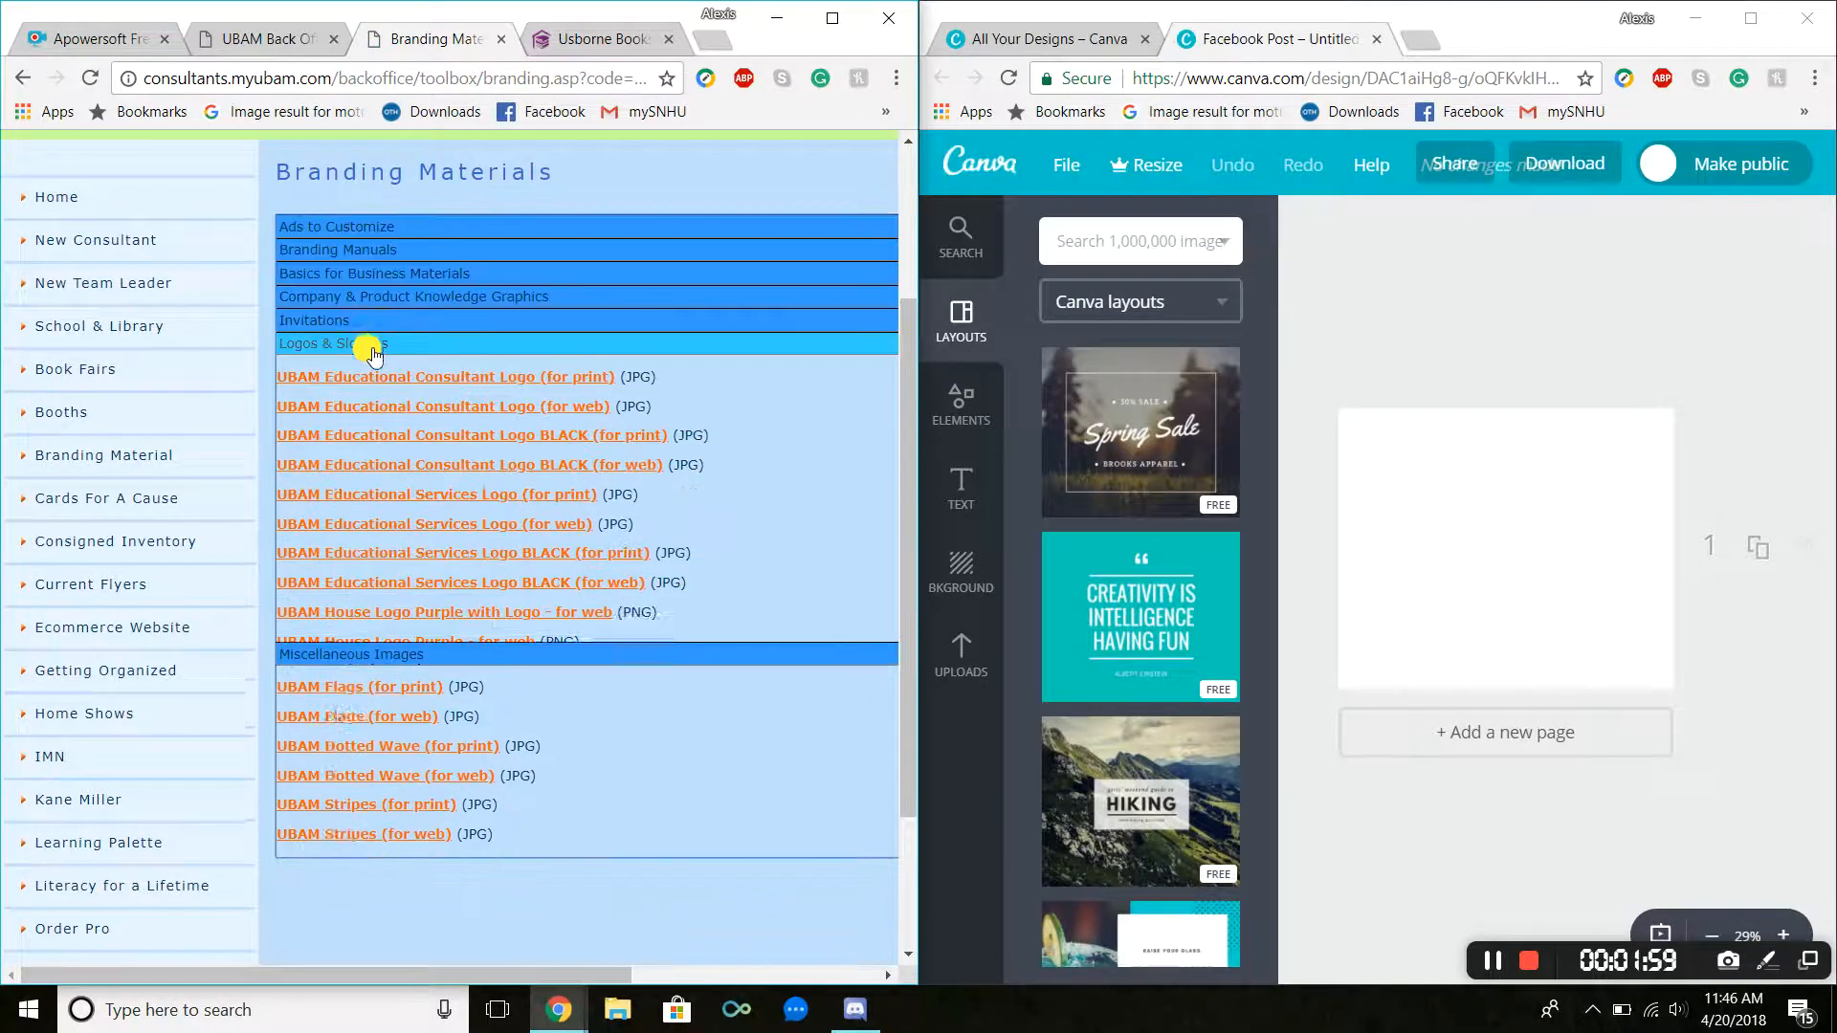
{"action": "left_click", "coordinate": [410, 845]}
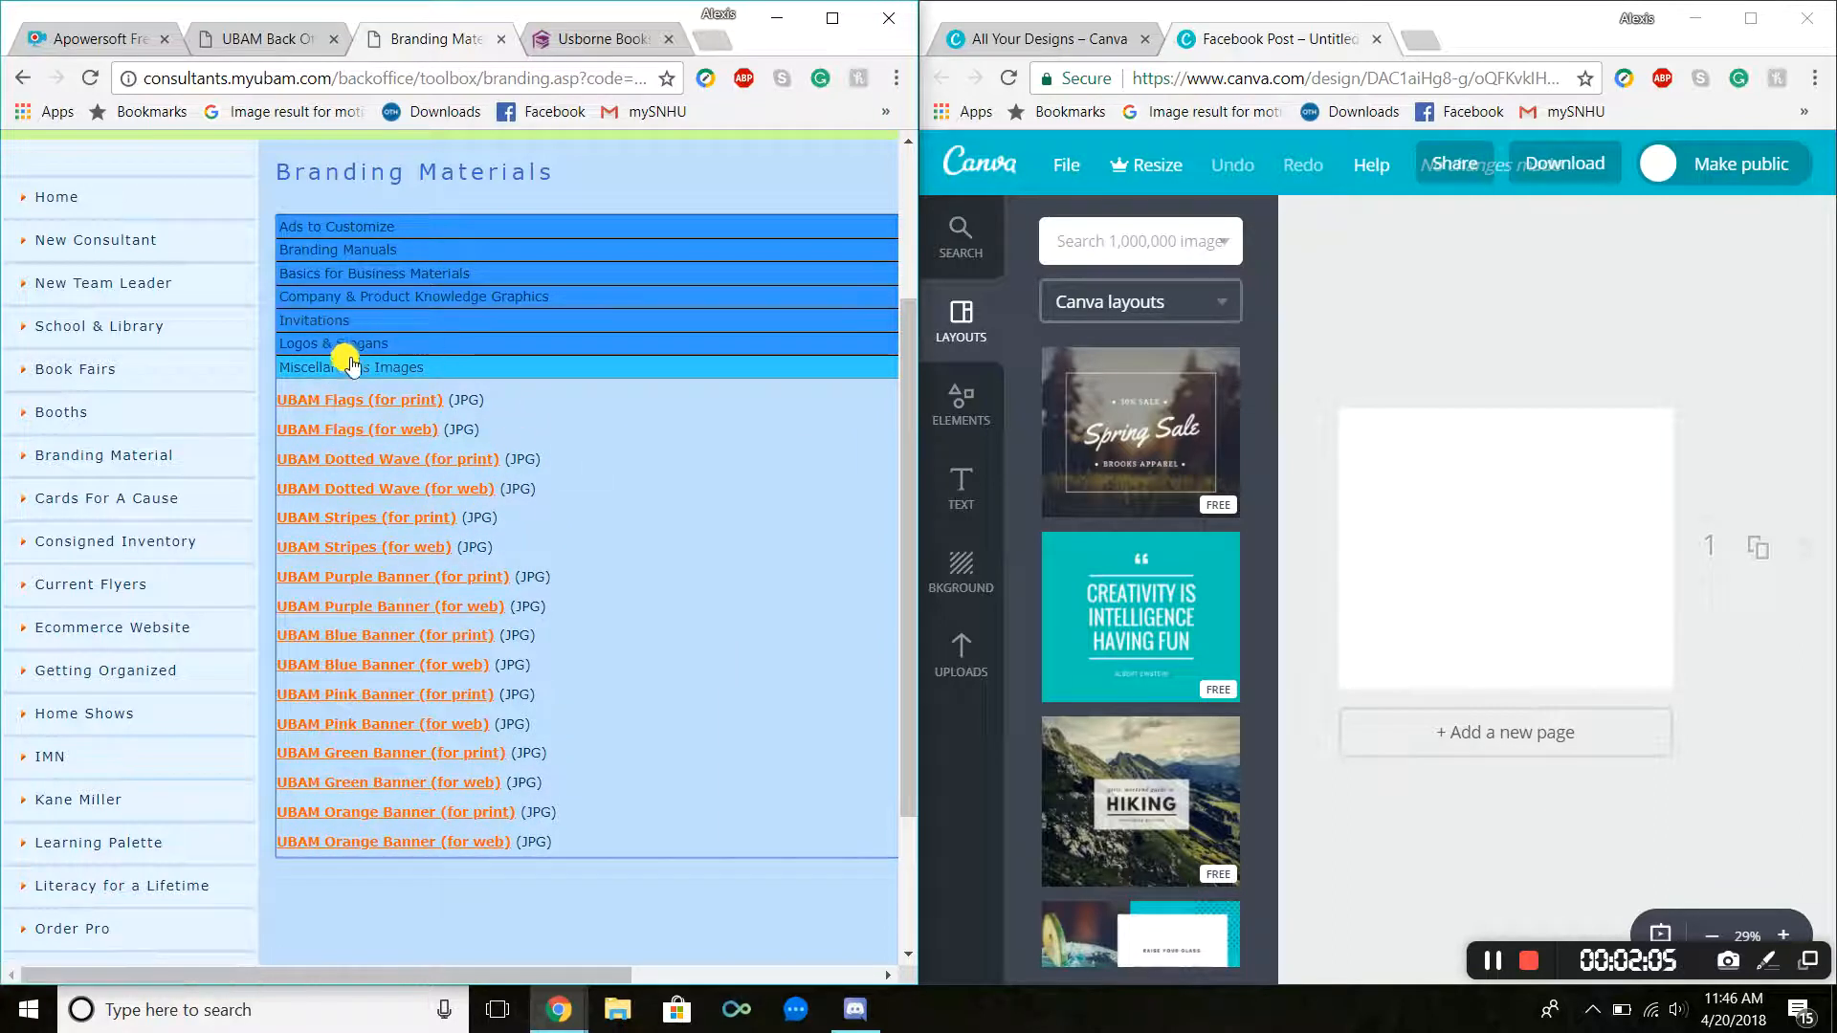
{"action": "left_click", "coordinate": [355, 400]}
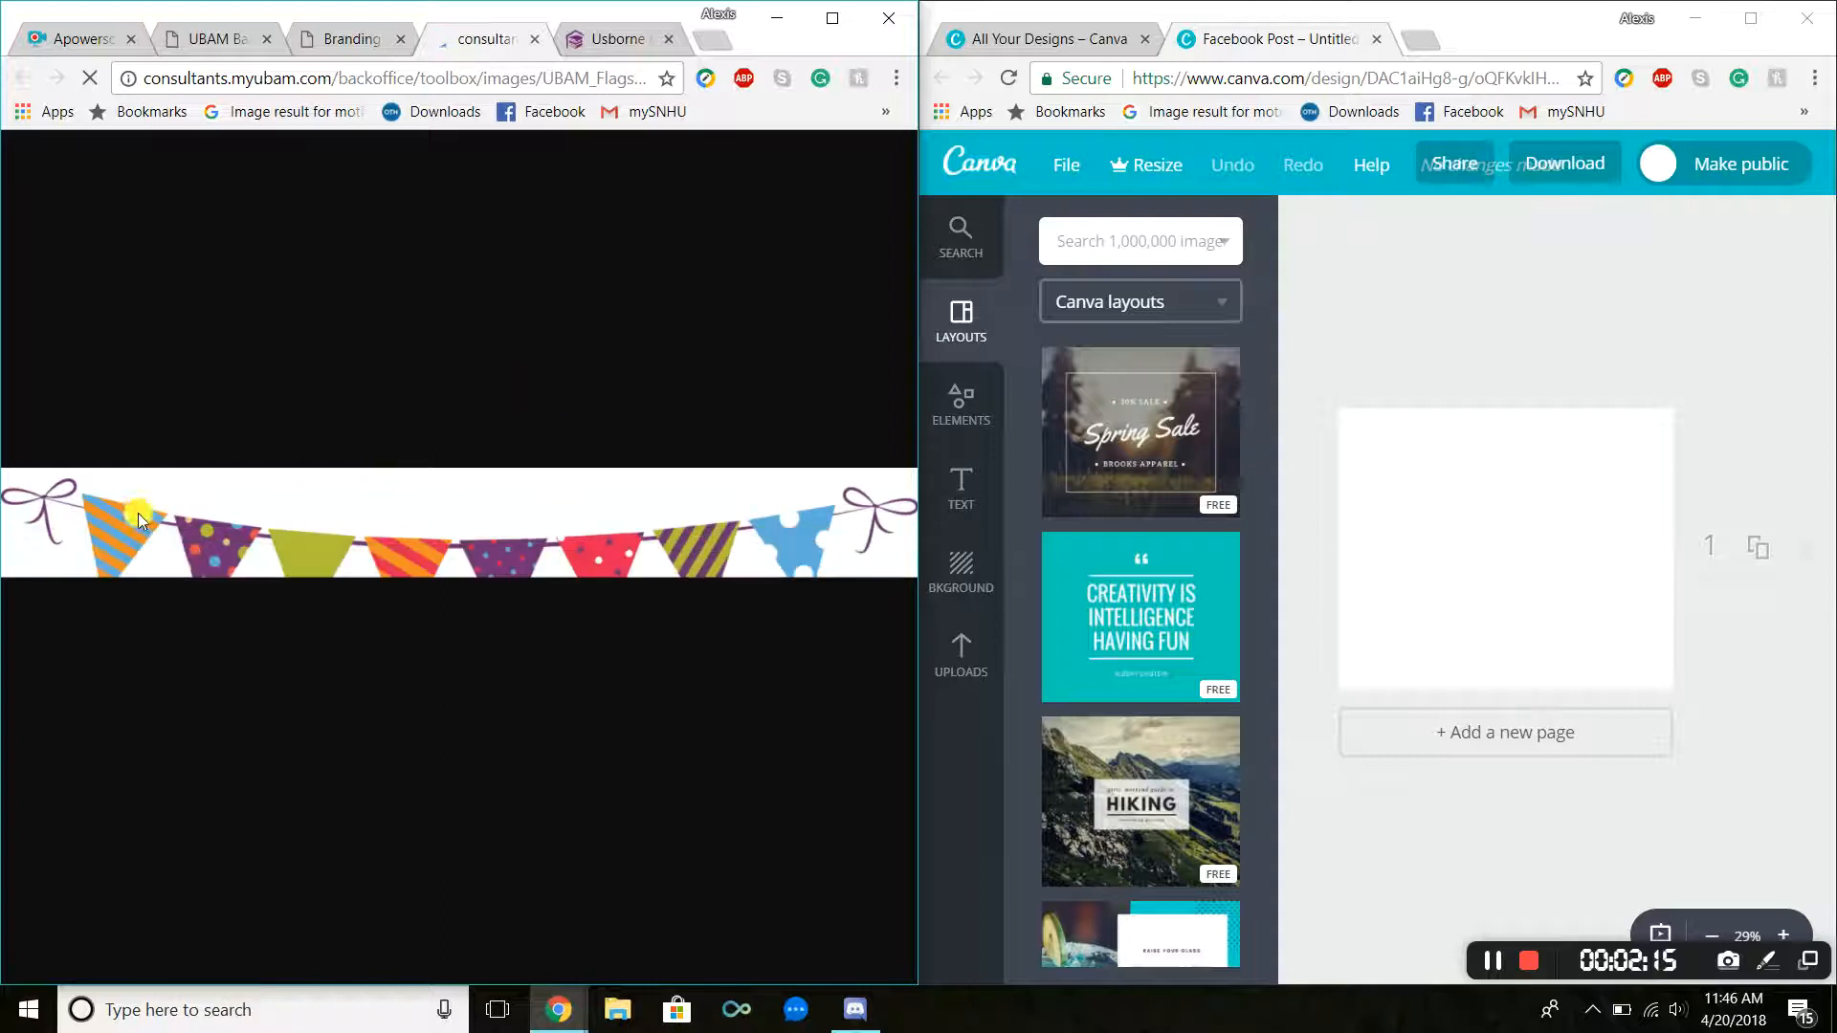
{"action": "left_click", "coordinate": [535, 38]}
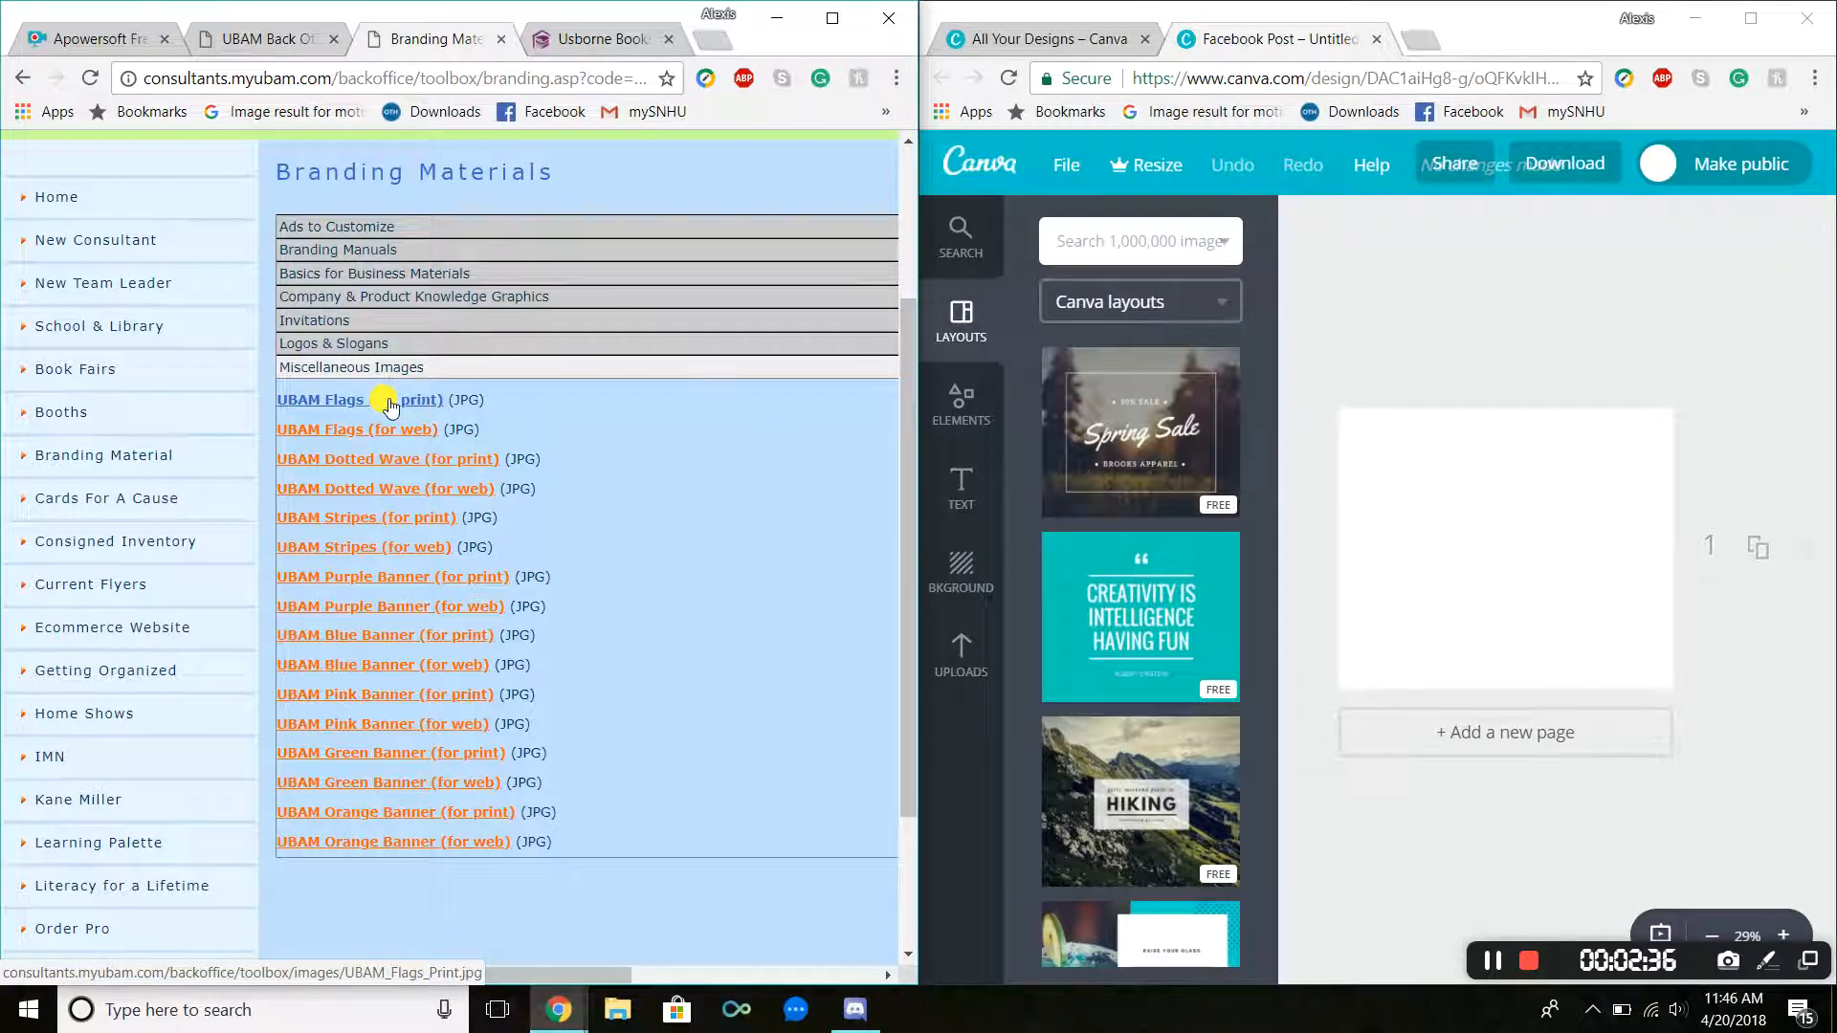
Step: Open the UBAM Branding Manual PDF from the Branding Manuals section
{"action": "left_click", "coordinate": [378, 350]}
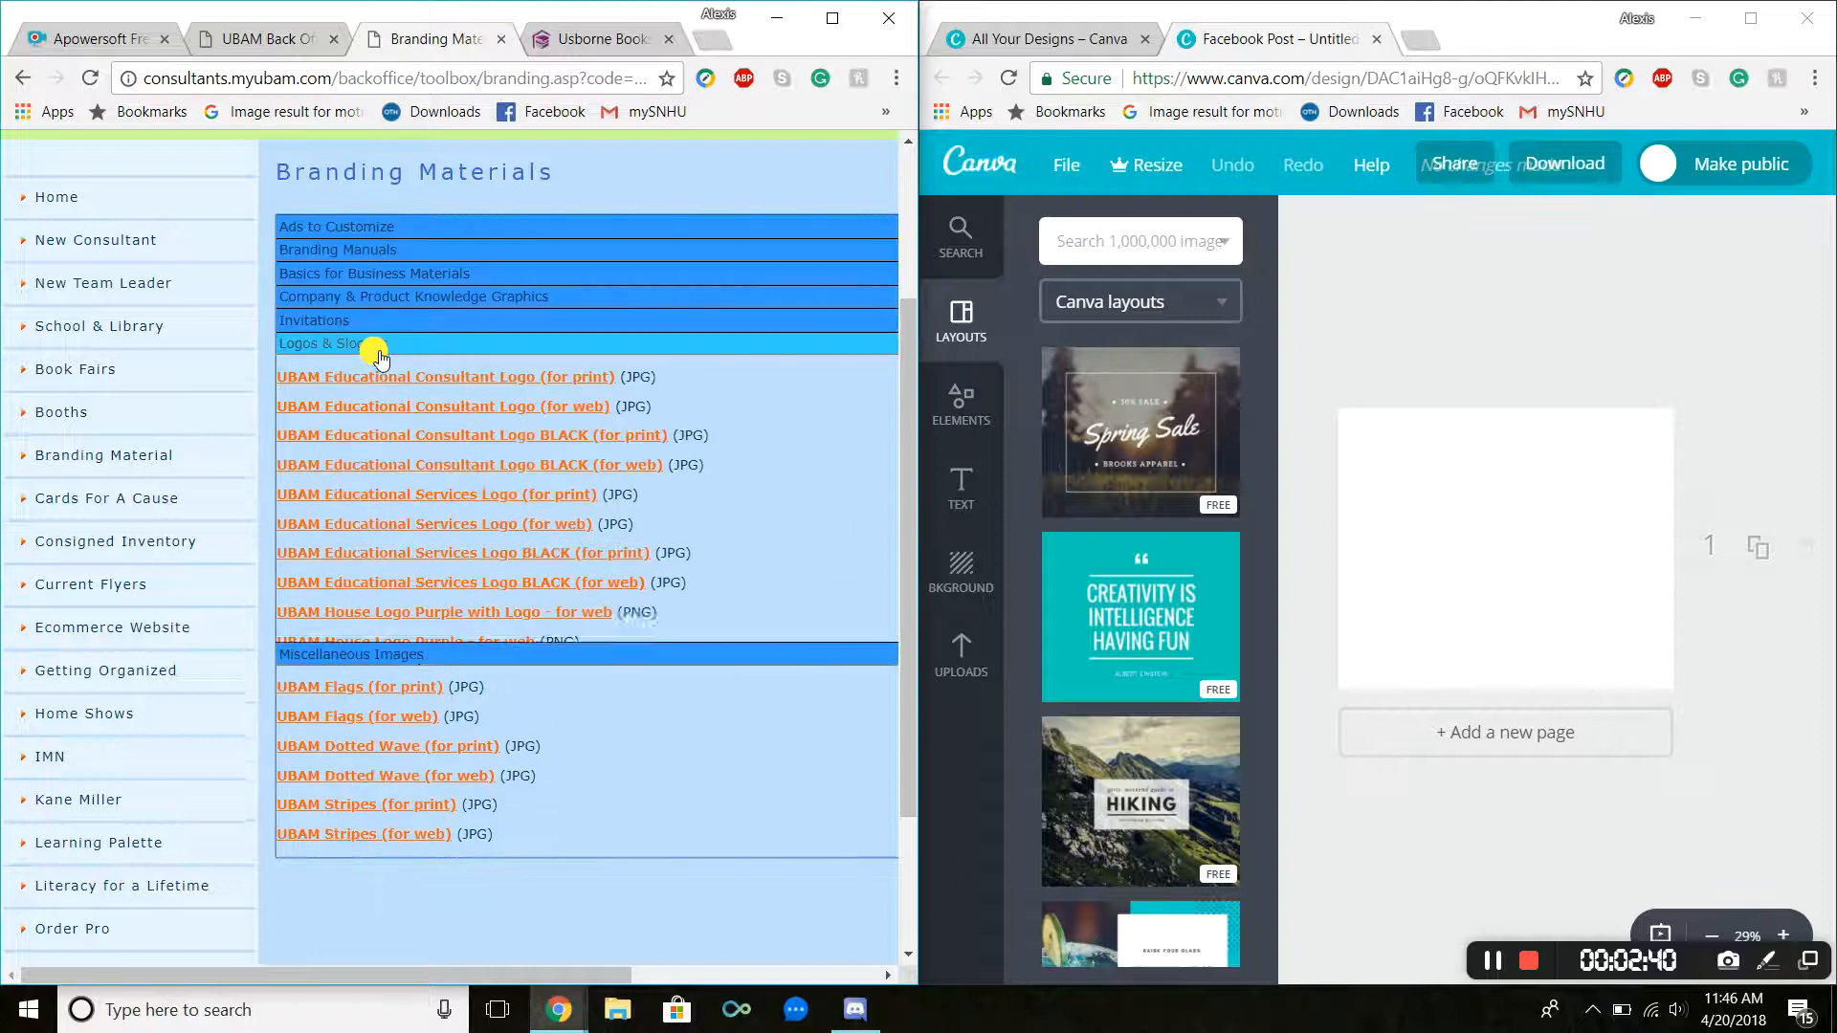
{"action": "left_click", "coordinate": [328, 321]}
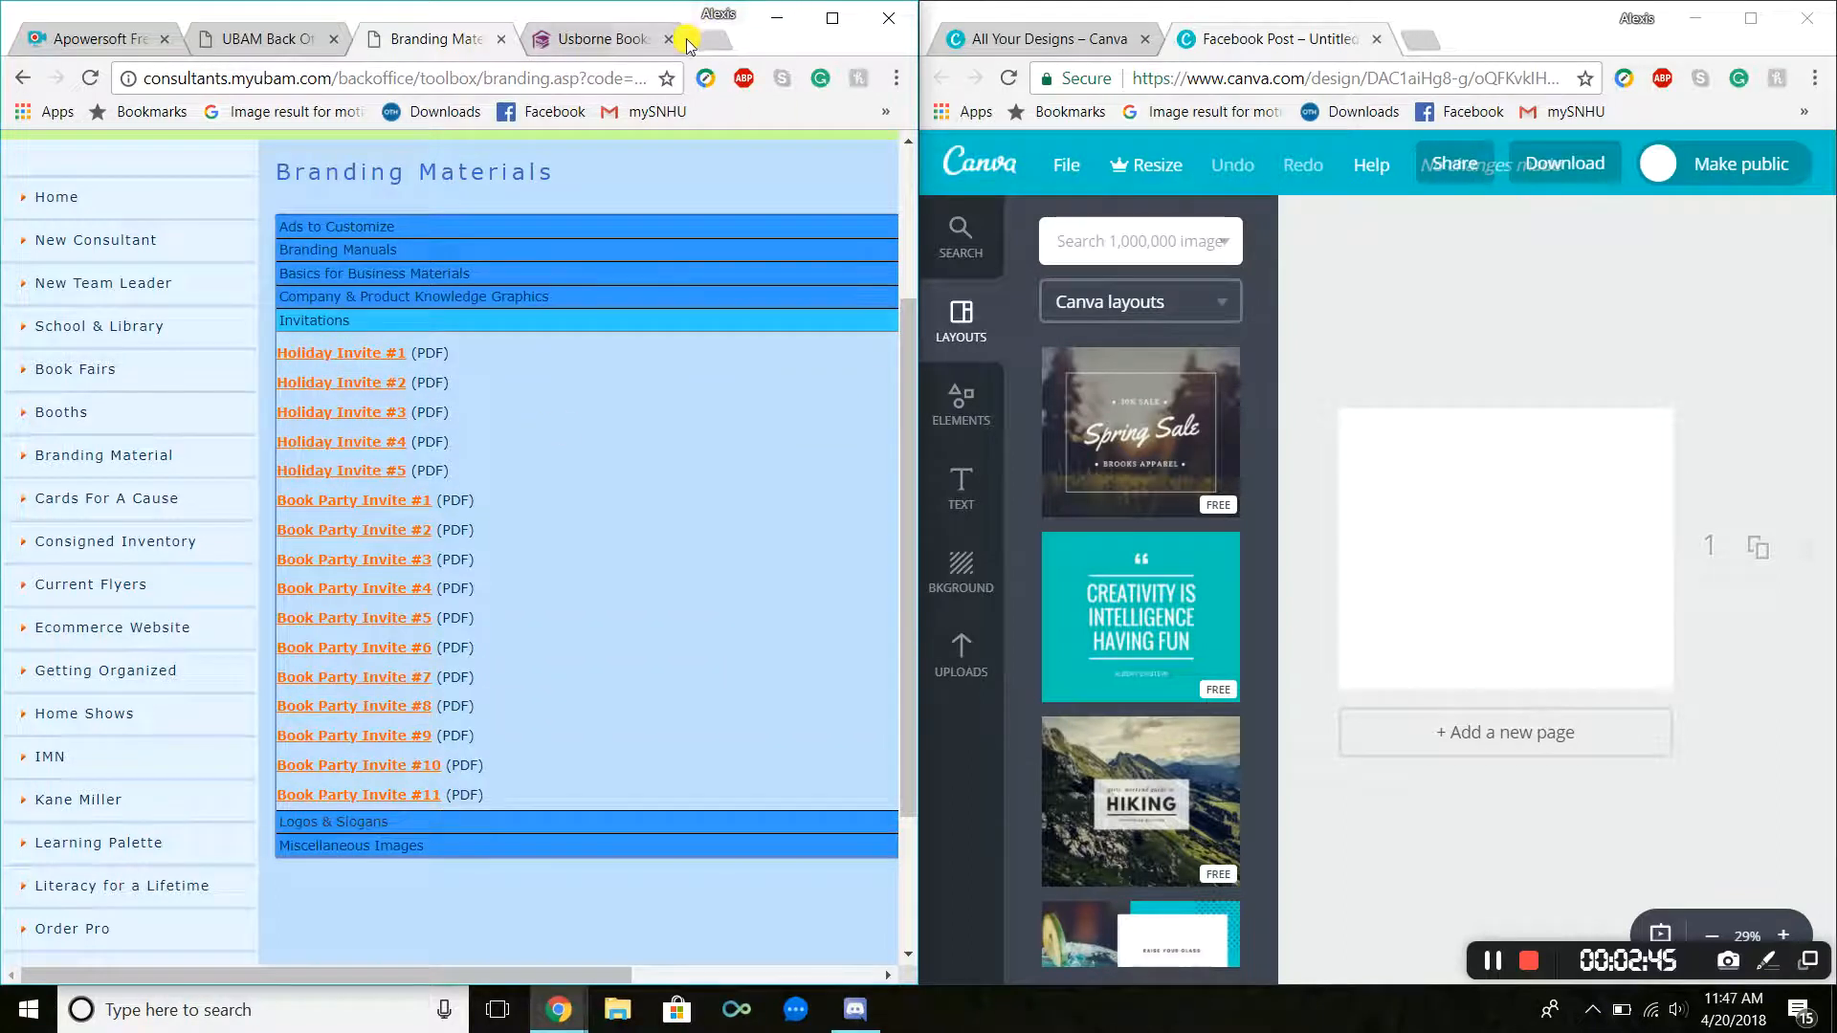
{"action": "left_click", "coordinate": [364, 275]}
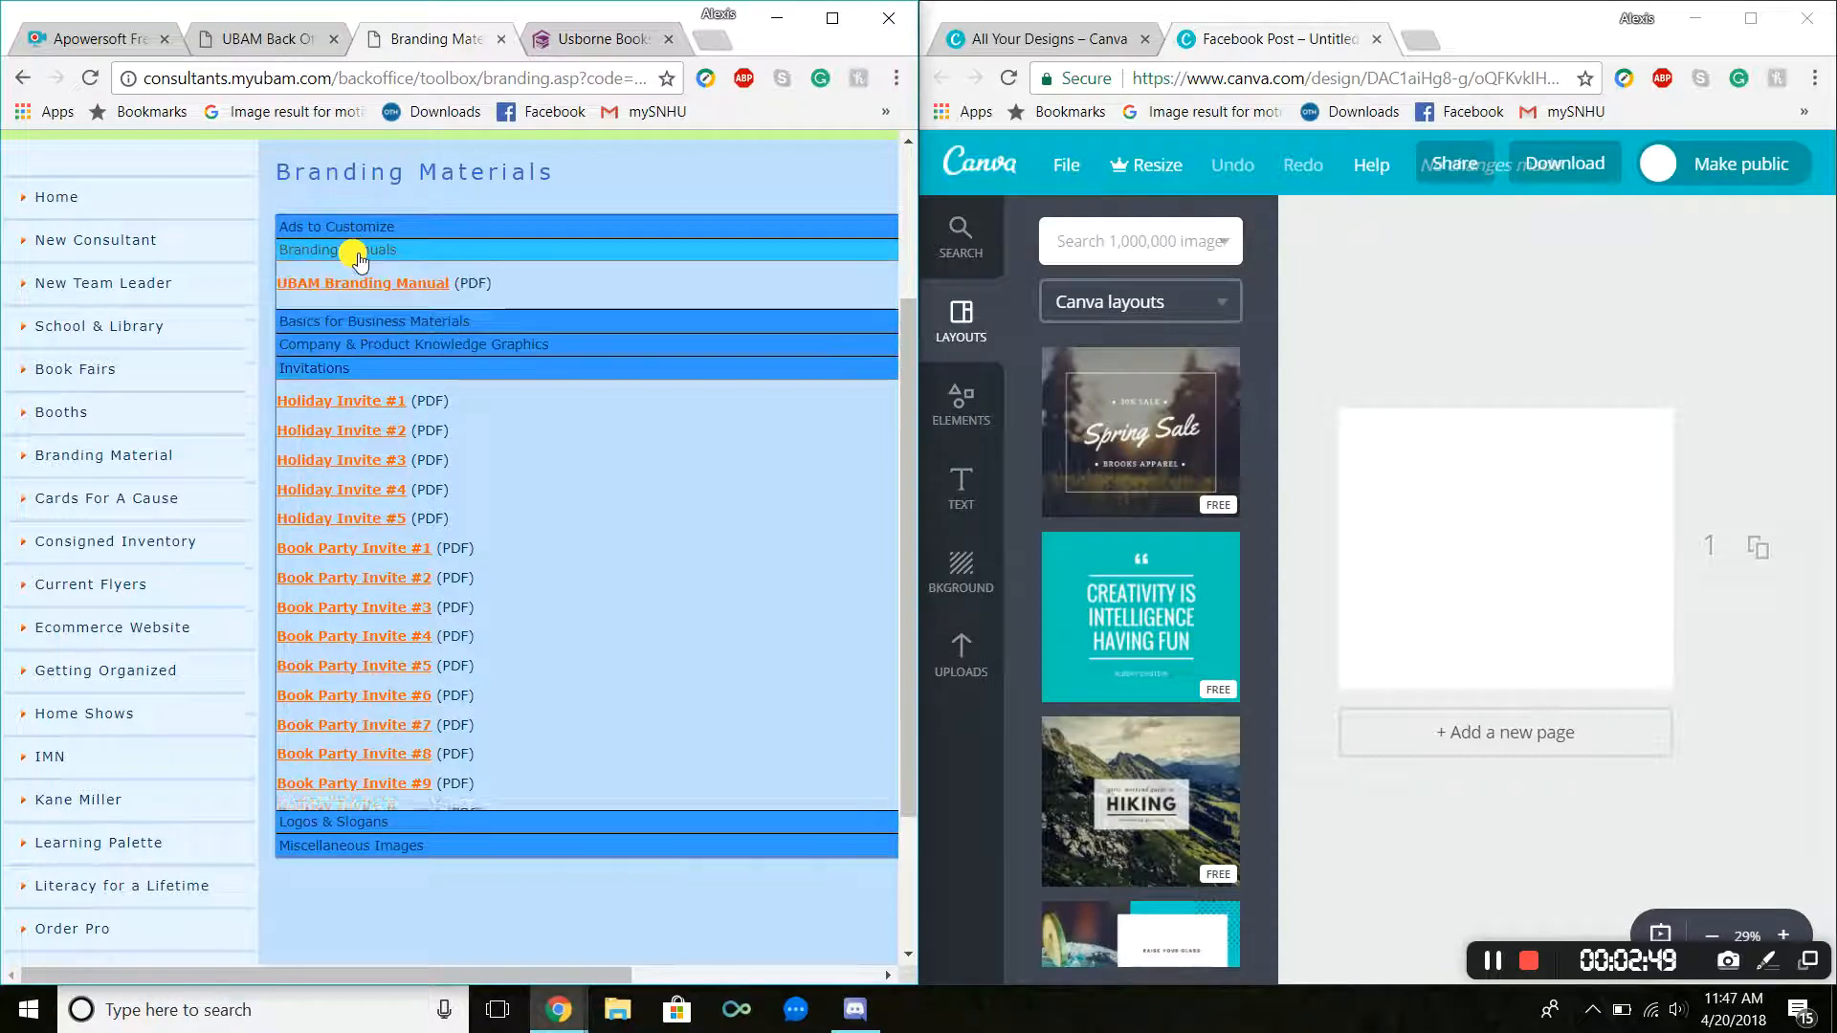
{"action": "left_click", "coordinate": [355, 285]}
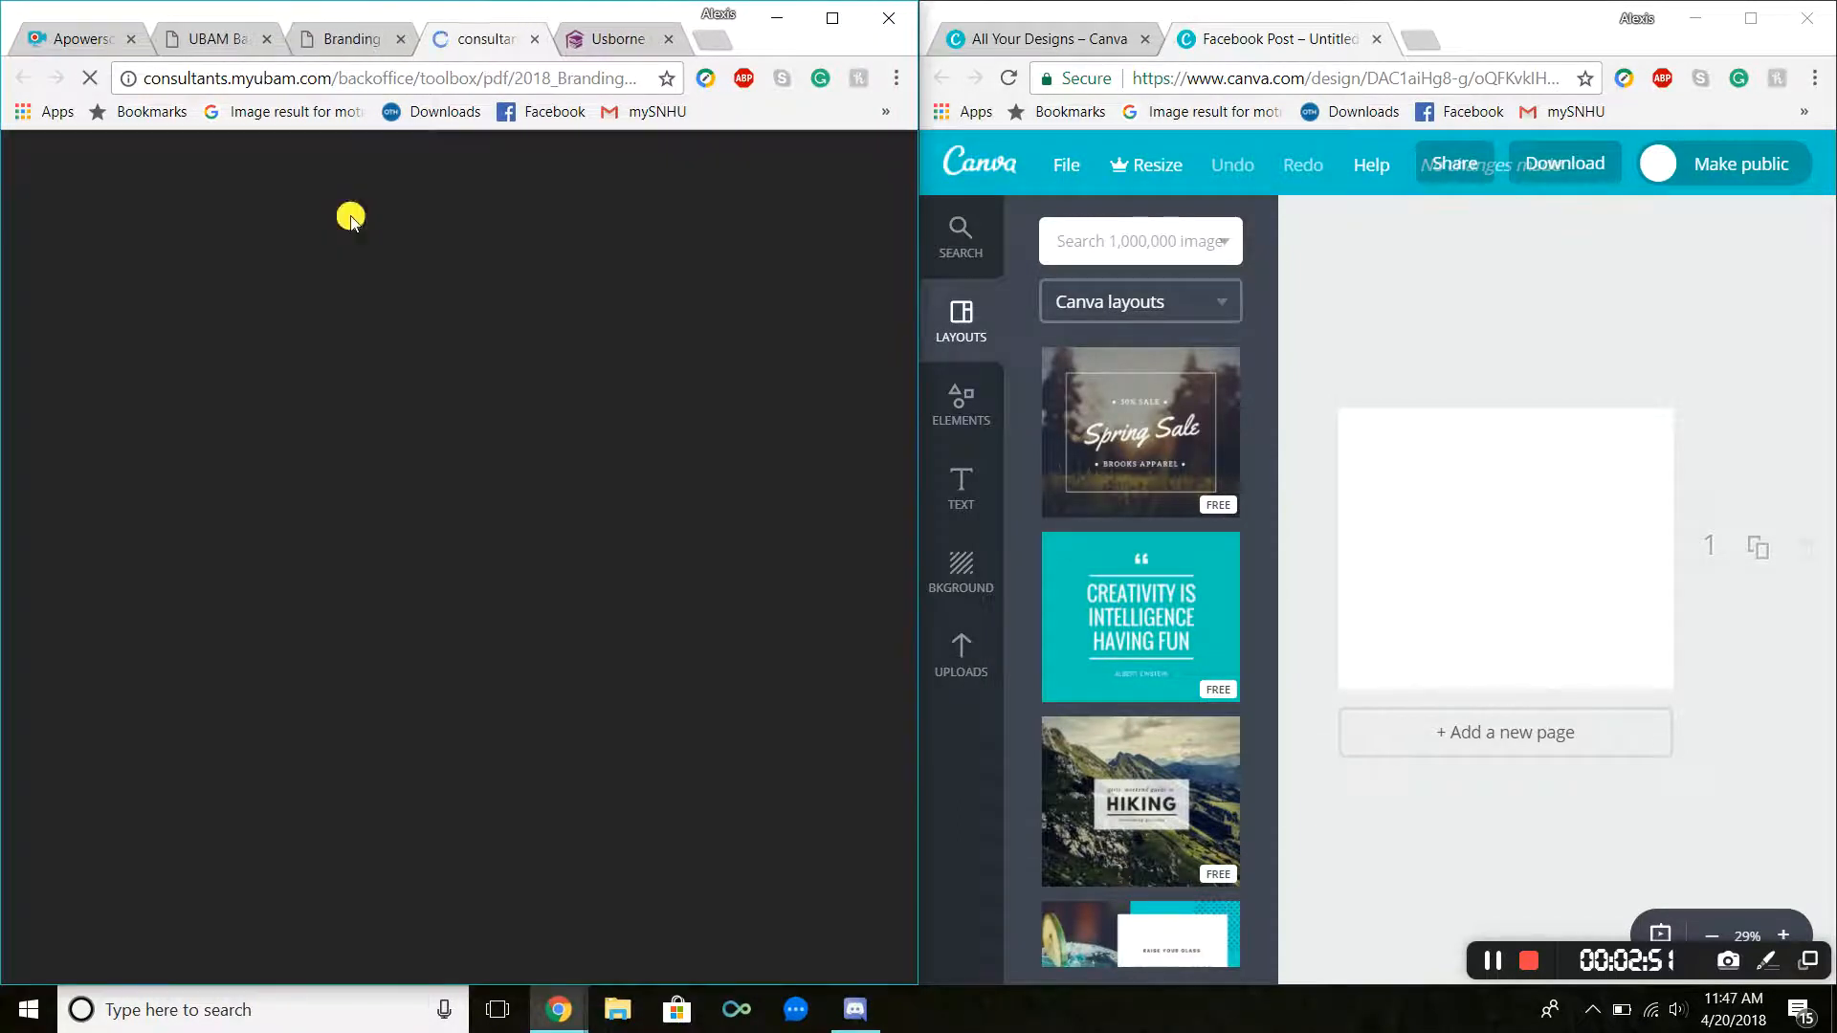
{"action": "left_click", "coordinate": [401, 38]}
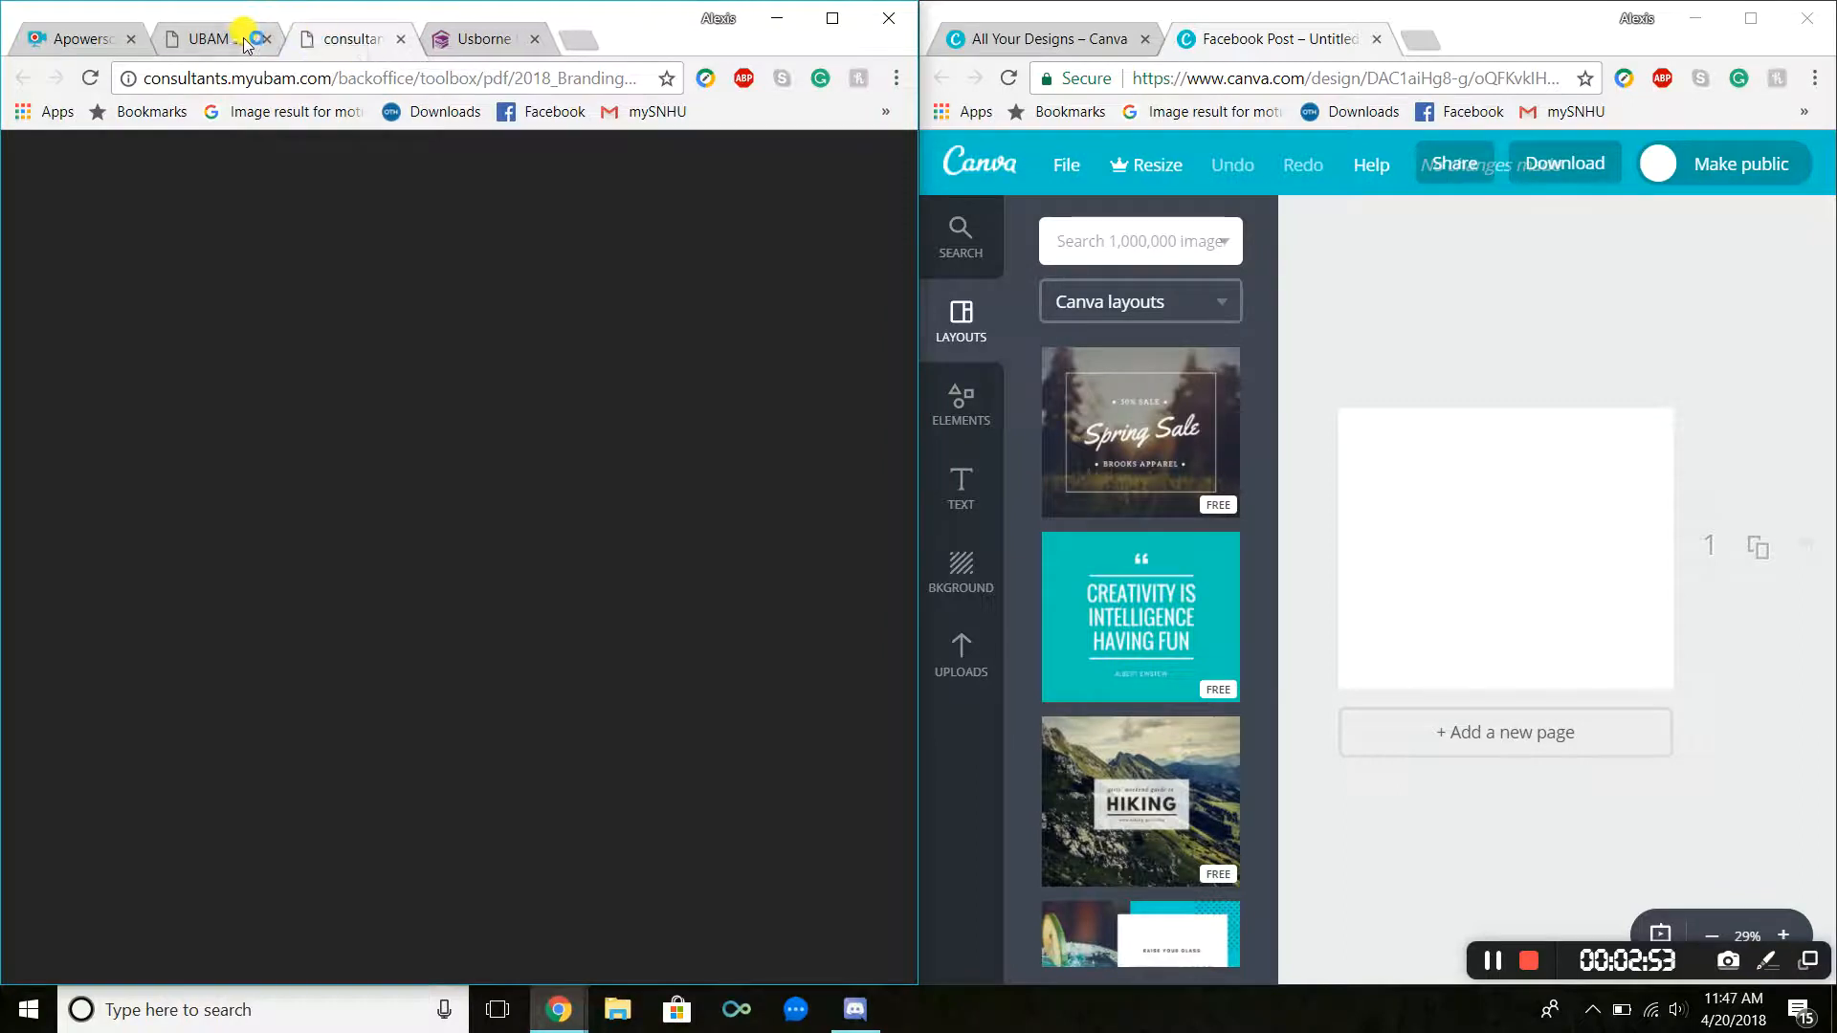
{"action": "left_click", "coordinate": [267, 39]}
Step: Read through the branding guide's brand standards, mission, naming and logo usage pages
{"action": "scroll", "coordinate": [461, 348], "scroll_direction": "down", "scroll_amount": 6}
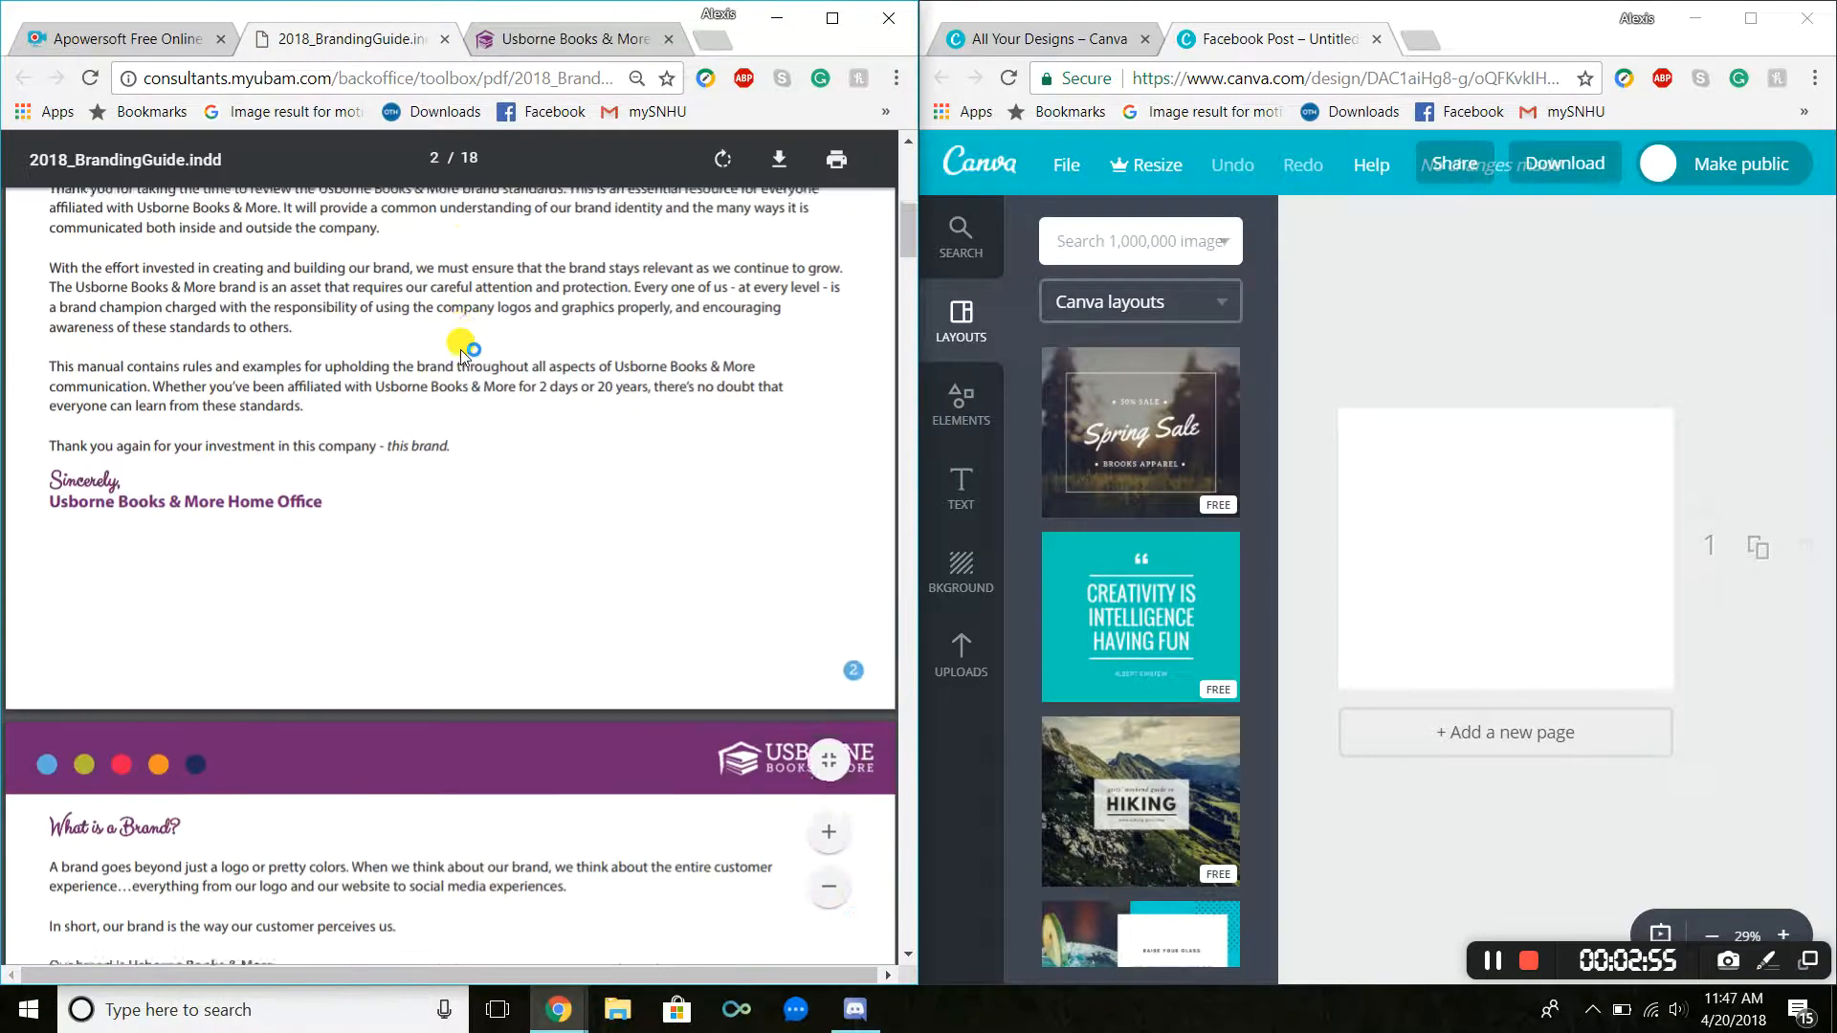
{"action": "scroll", "coordinate": [462, 348], "scroll_direction": "up", "scroll_amount": 3}
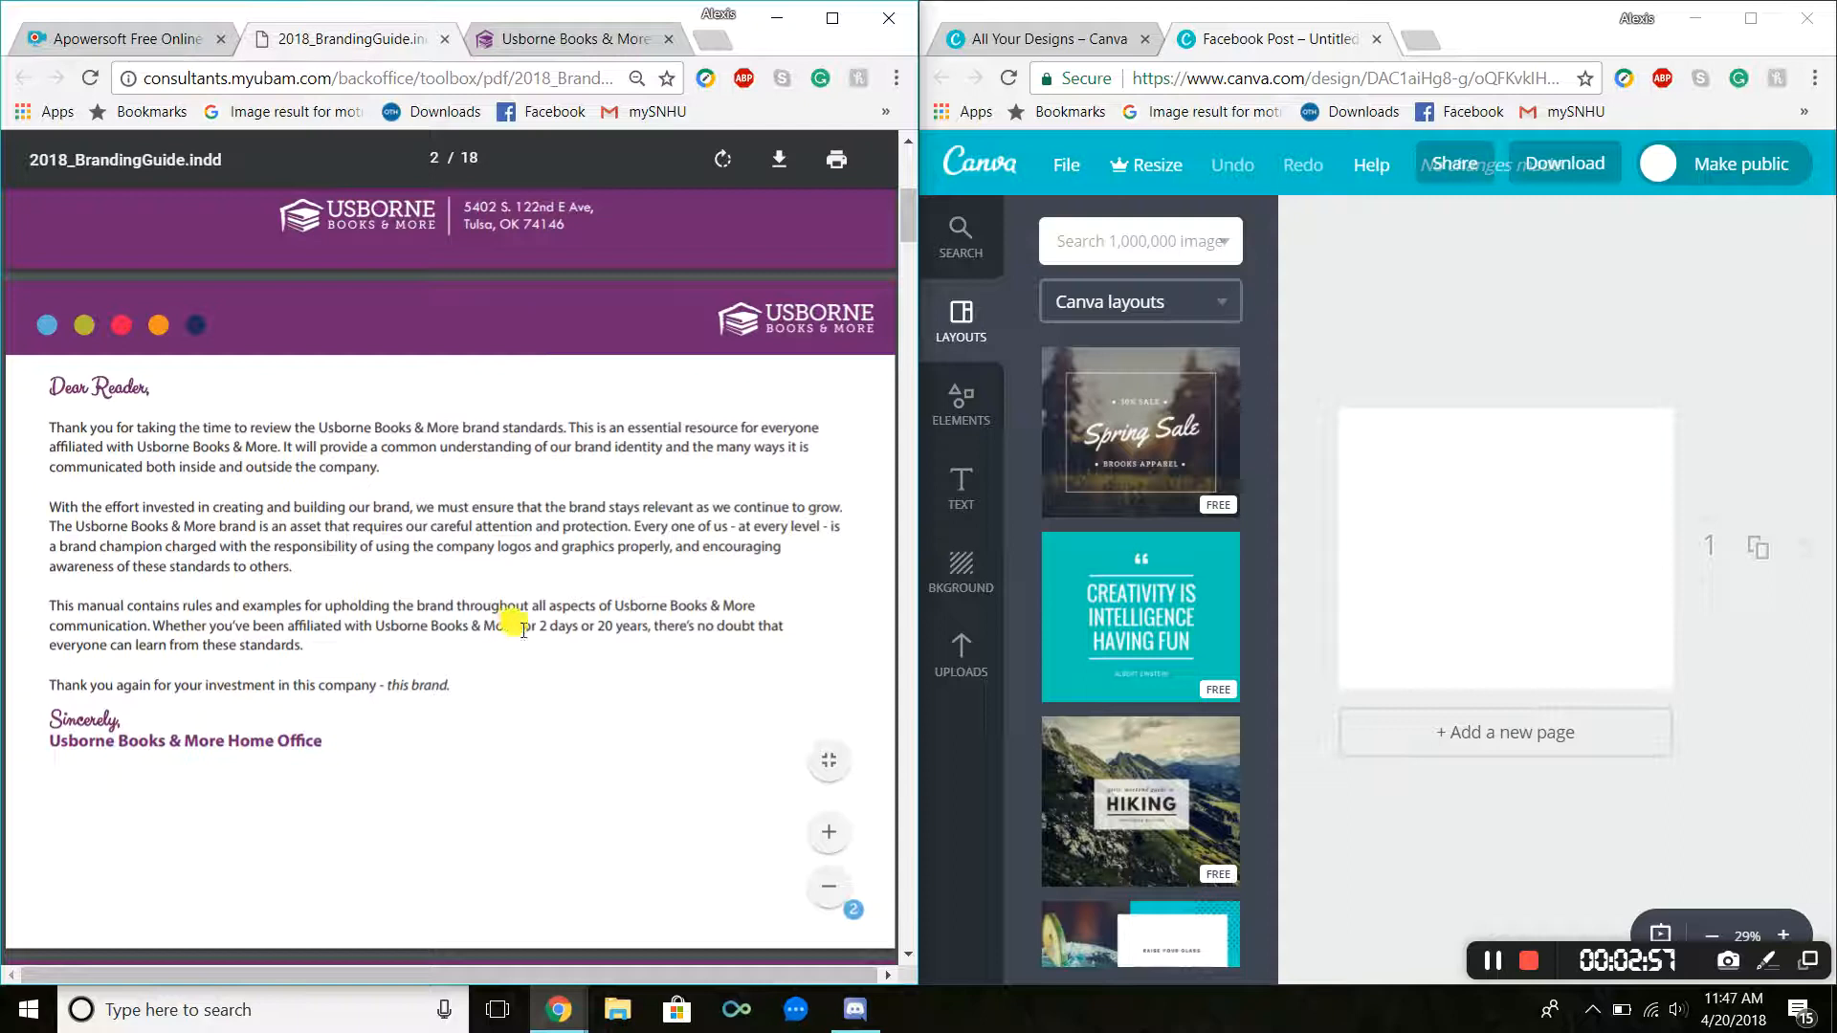
{"action": "scroll", "coordinate": [425, 482], "scroll_direction": "down", "scroll_amount": 8}
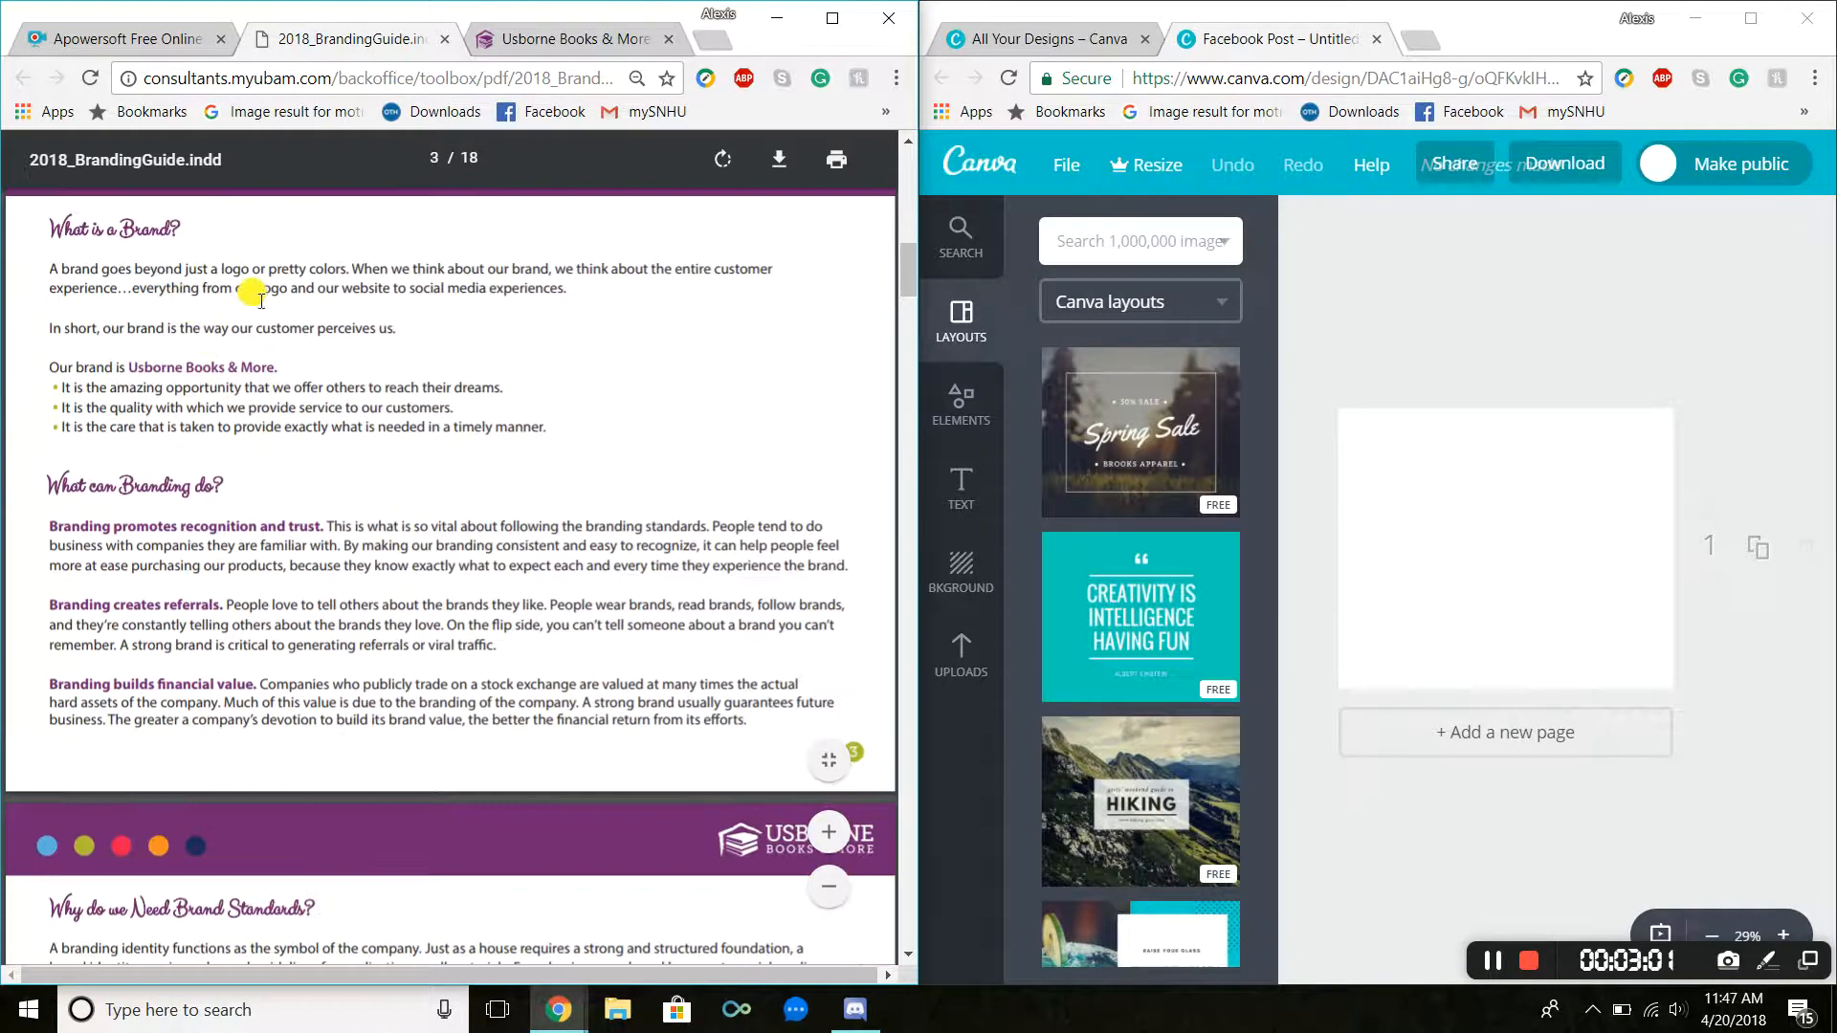
{"action": "scroll", "coordinate": [459, 328], "scroll_direction": "down", "scroll_amount": 2}
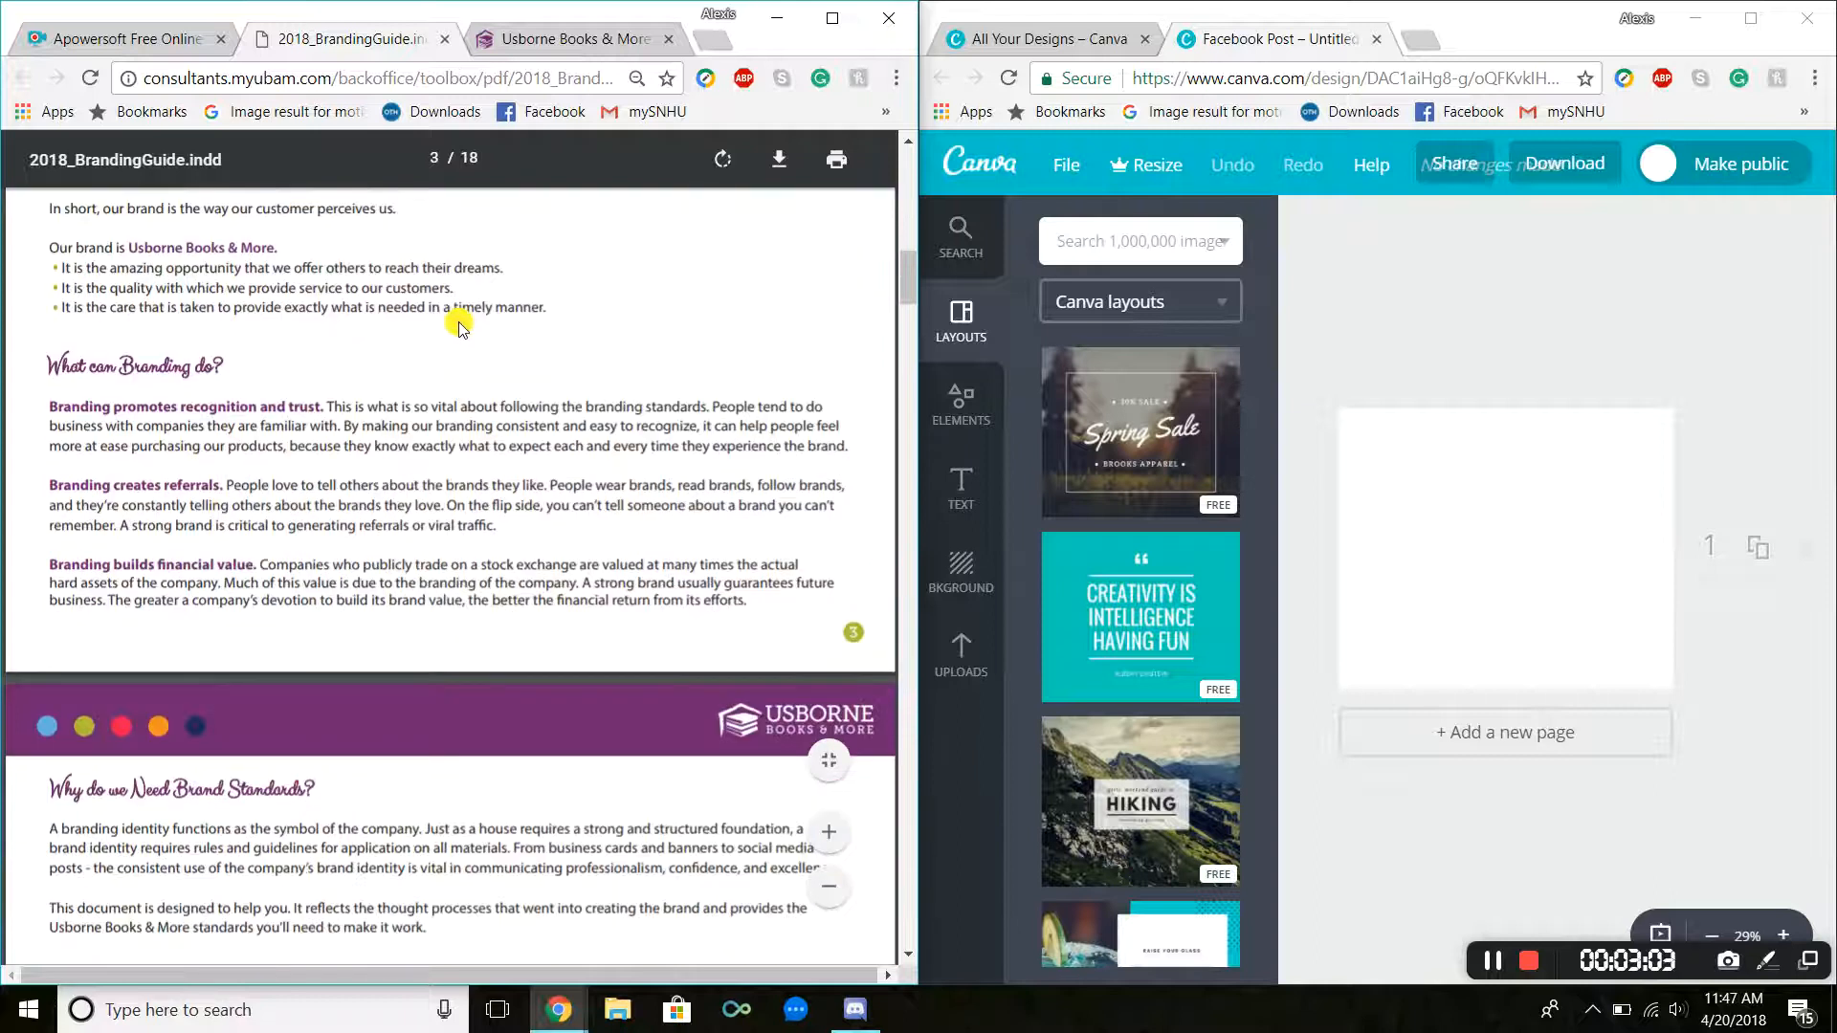
{"action": "scroll", "coordinate": [460, 328], "scroll_direction": "down", "scroll_amount": 5}
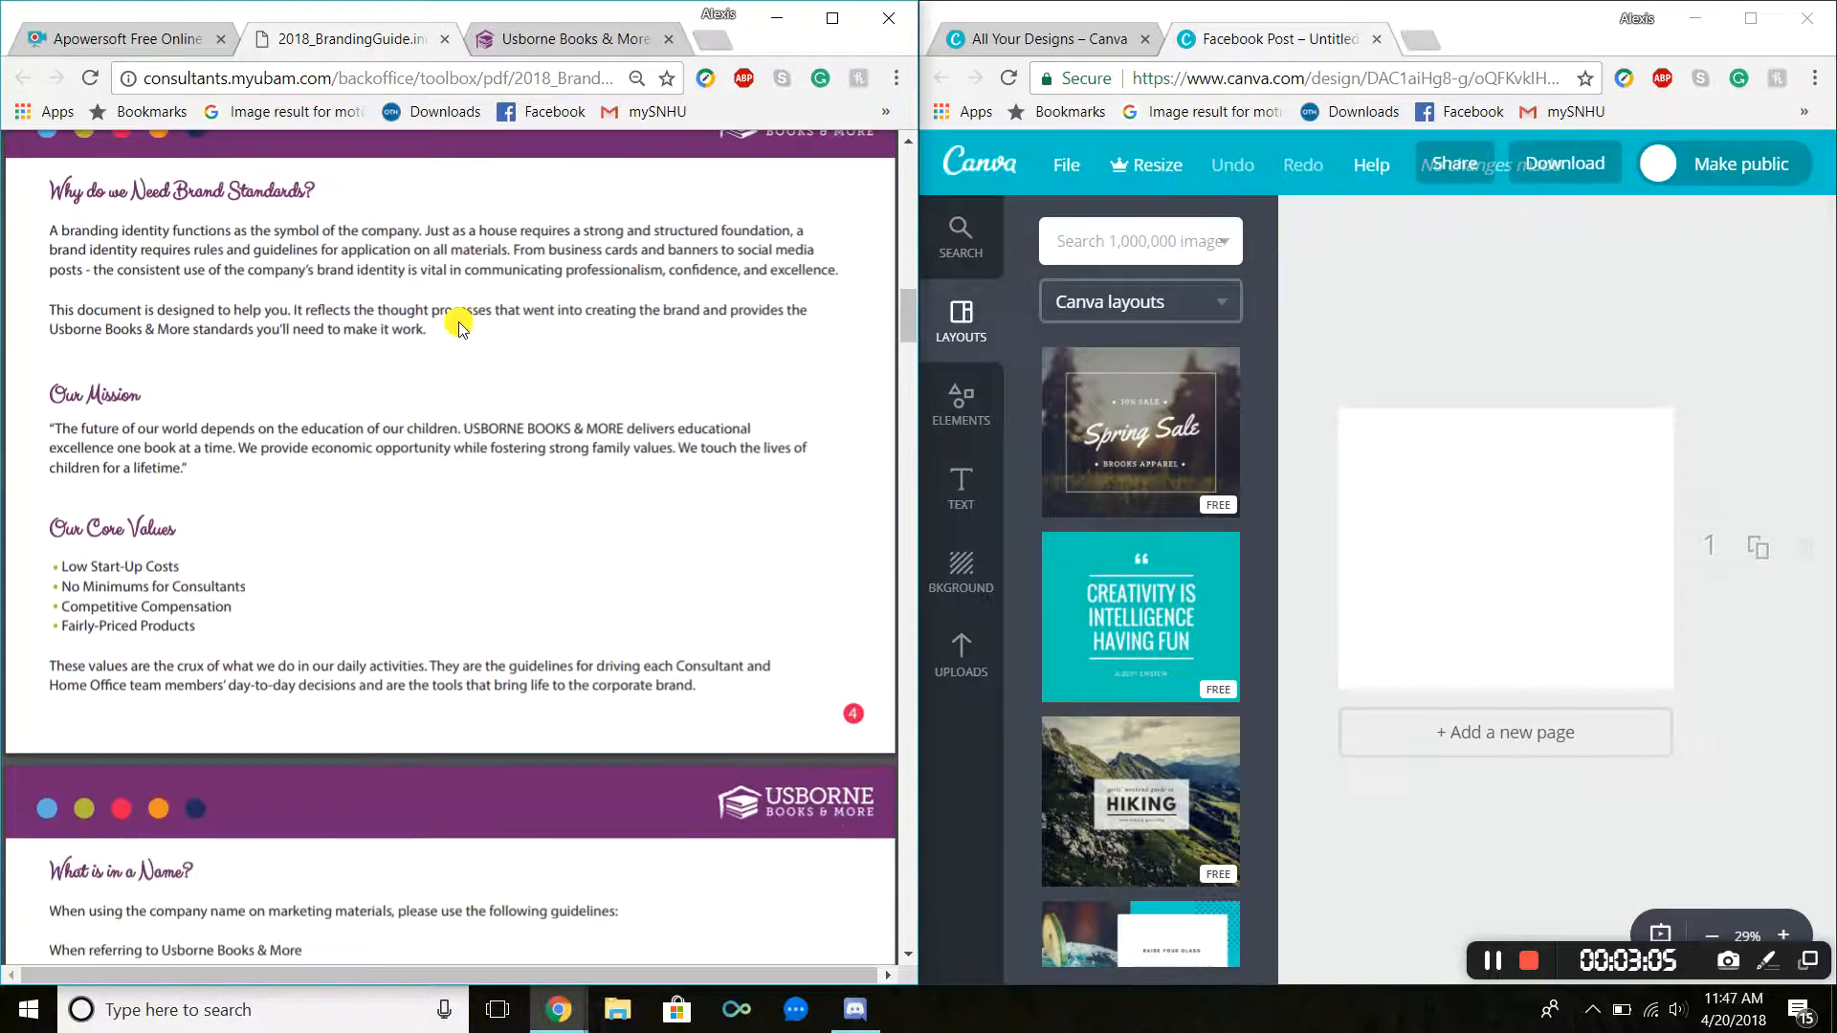
{"action": "scroll", "coordinate": [459, 328], "scroll_direction": "down", "scroll_amount": 1}
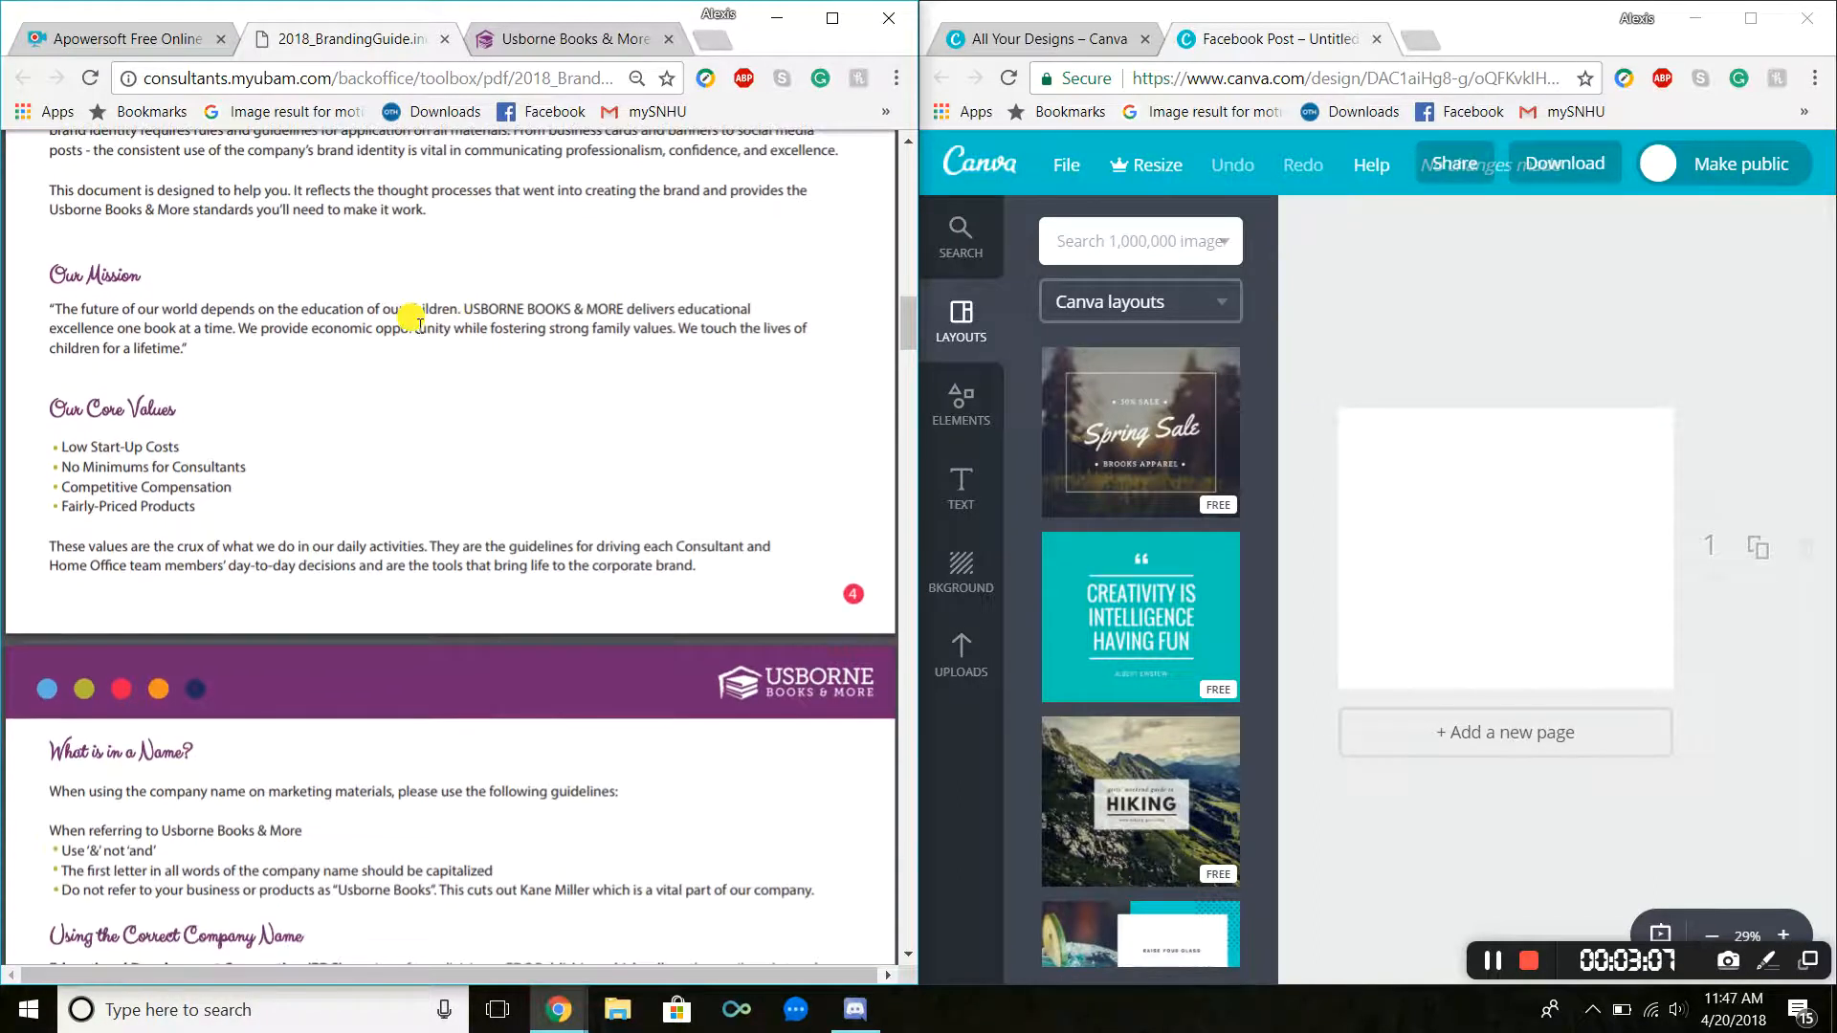
{"action": "scroll", "coordinate": [412, 319], "scroll_direction": "down", "scroll_amount": 3}
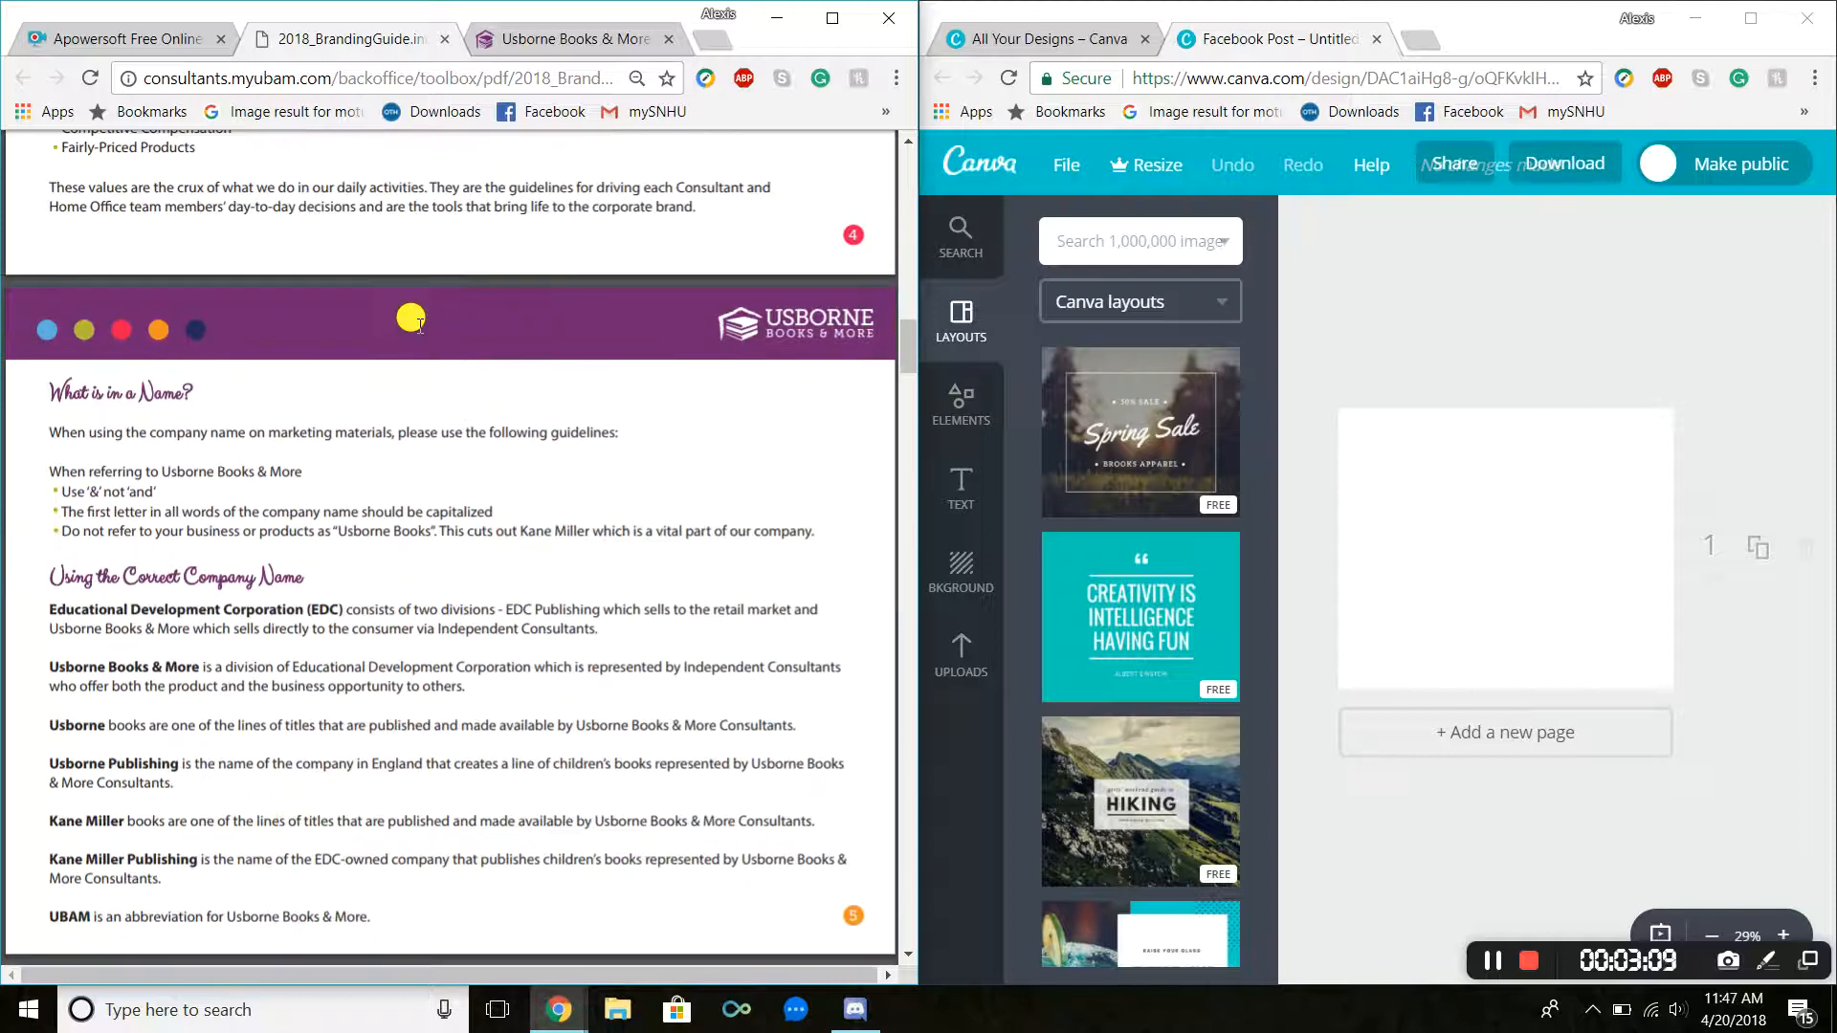
{"action": "scroll", "coordinate": [383, 311], "scroll_direction": "up", "scroll_amount": 1}
{"action": "scroll", "coordinate": [310, 392], "scroll_direction": "down", "scroll_amount": 3}
{"action": "scroll", "coordinate": [312, 395], "scroll_direction": "down", "scroll_amount": 6}
{"action": "scroll", "coordinate": [312, 395], "scroll_direction": "down", "scroll_amount": 10}
{"action": "scroll", "coordinate": [312, 396], "scroll_direction": "down", "scroll_amount": 6}
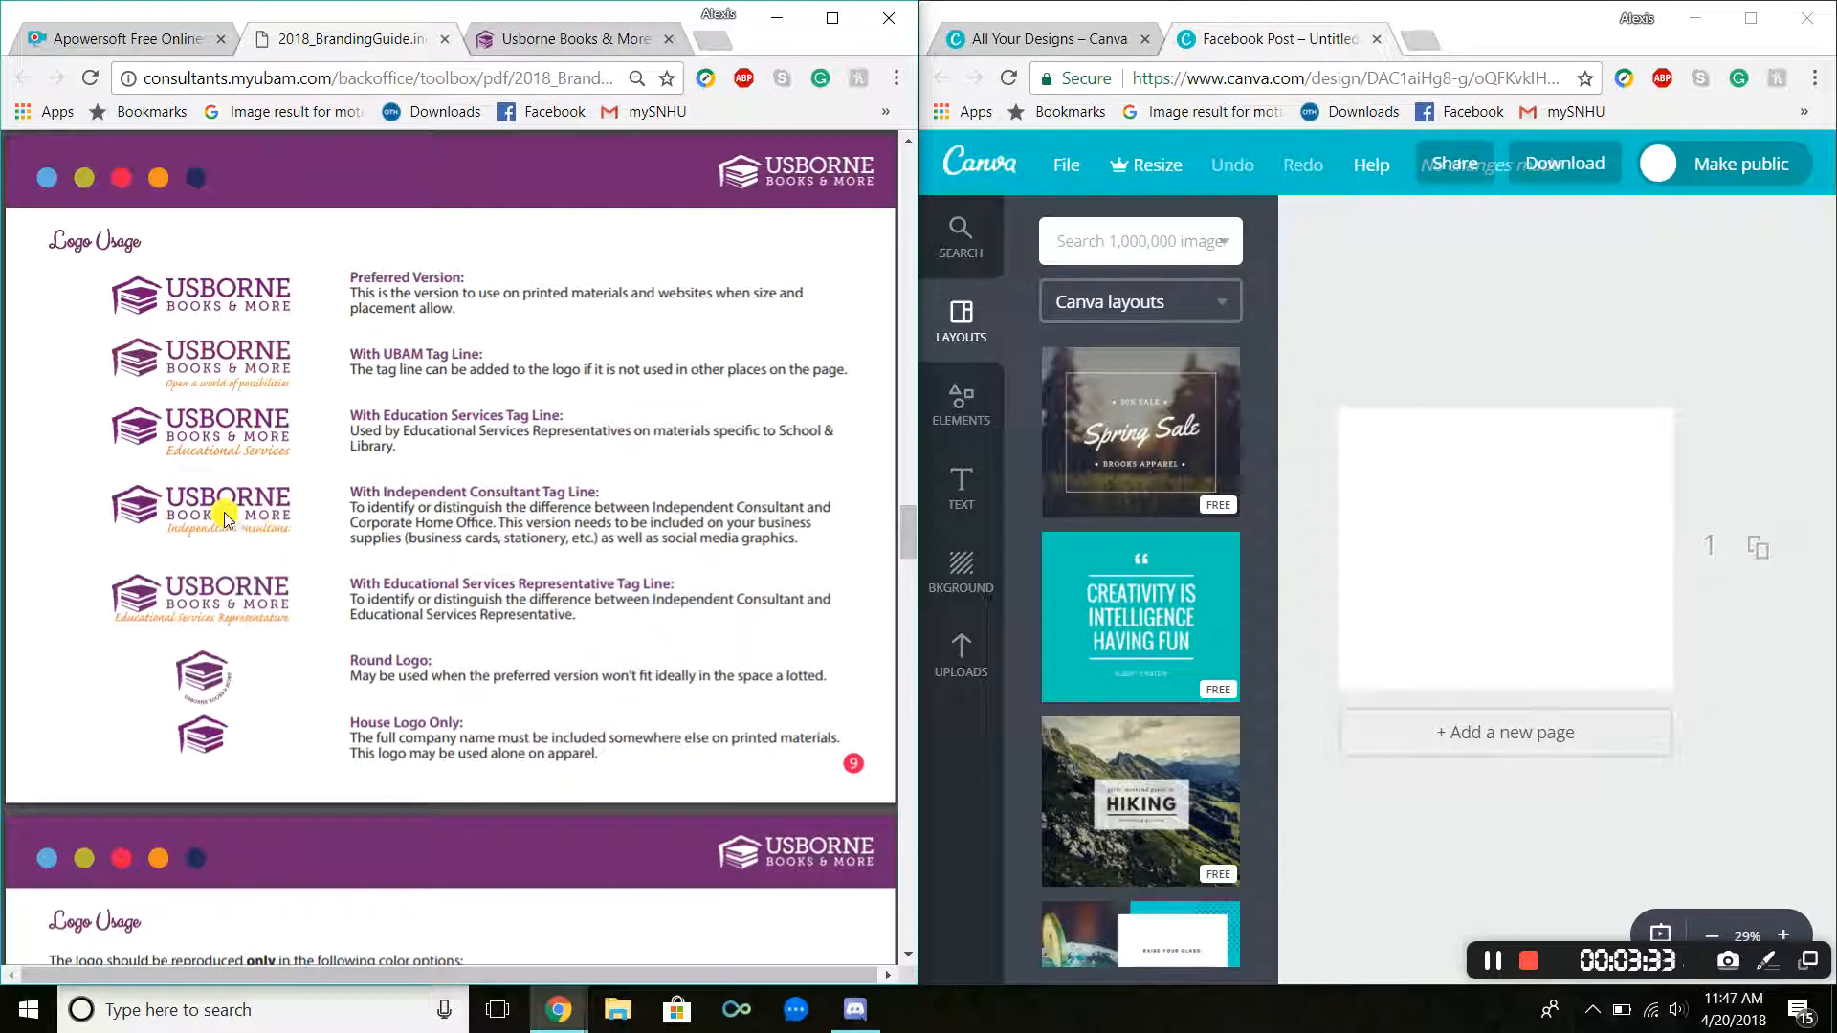
Step: Review the guide's logo color options and logo misuse examples
{"action": "scroll", "coordinate": [271, 502], "scroll_direction": "down", "scroll_amount": 7}
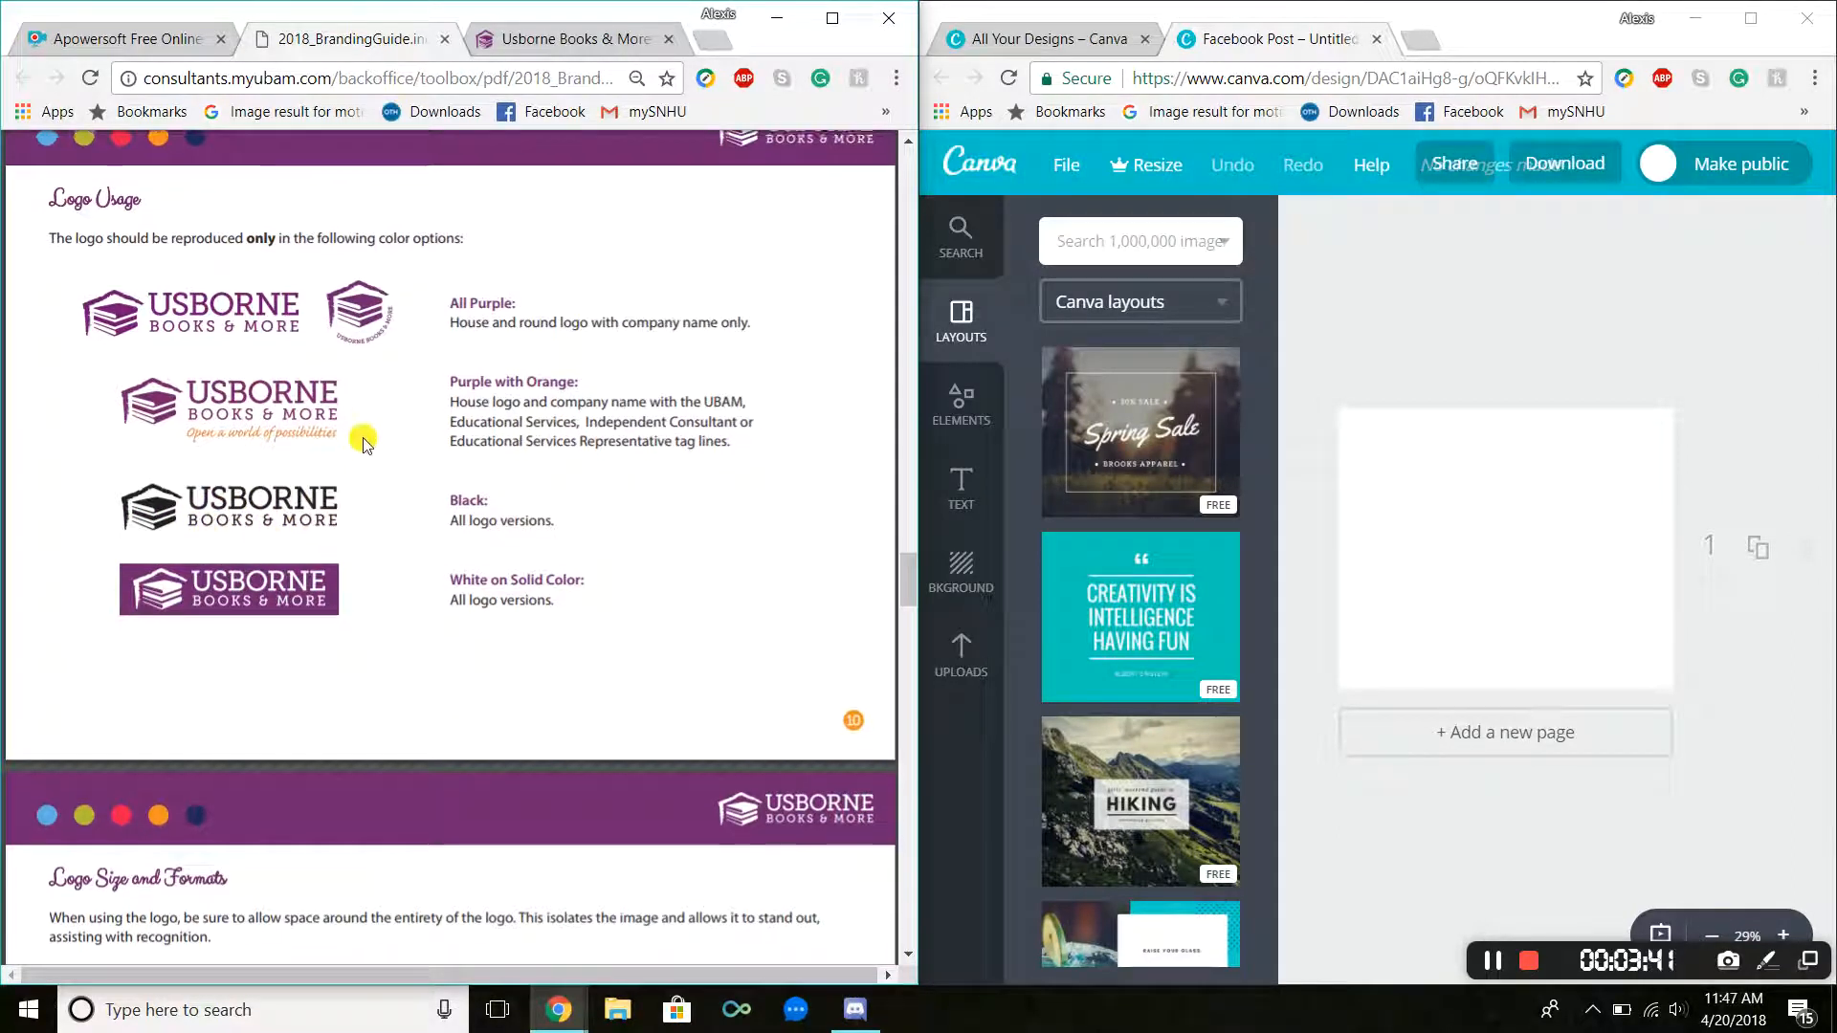
{"action": "scroll", "coordinate": [361, 436], "scroll_direction": "down", "scroll_amount": 8}
{"action": "scroll", "coordinate": [361, 436], "scroll_direction": "down", "scroll_amount": 3}
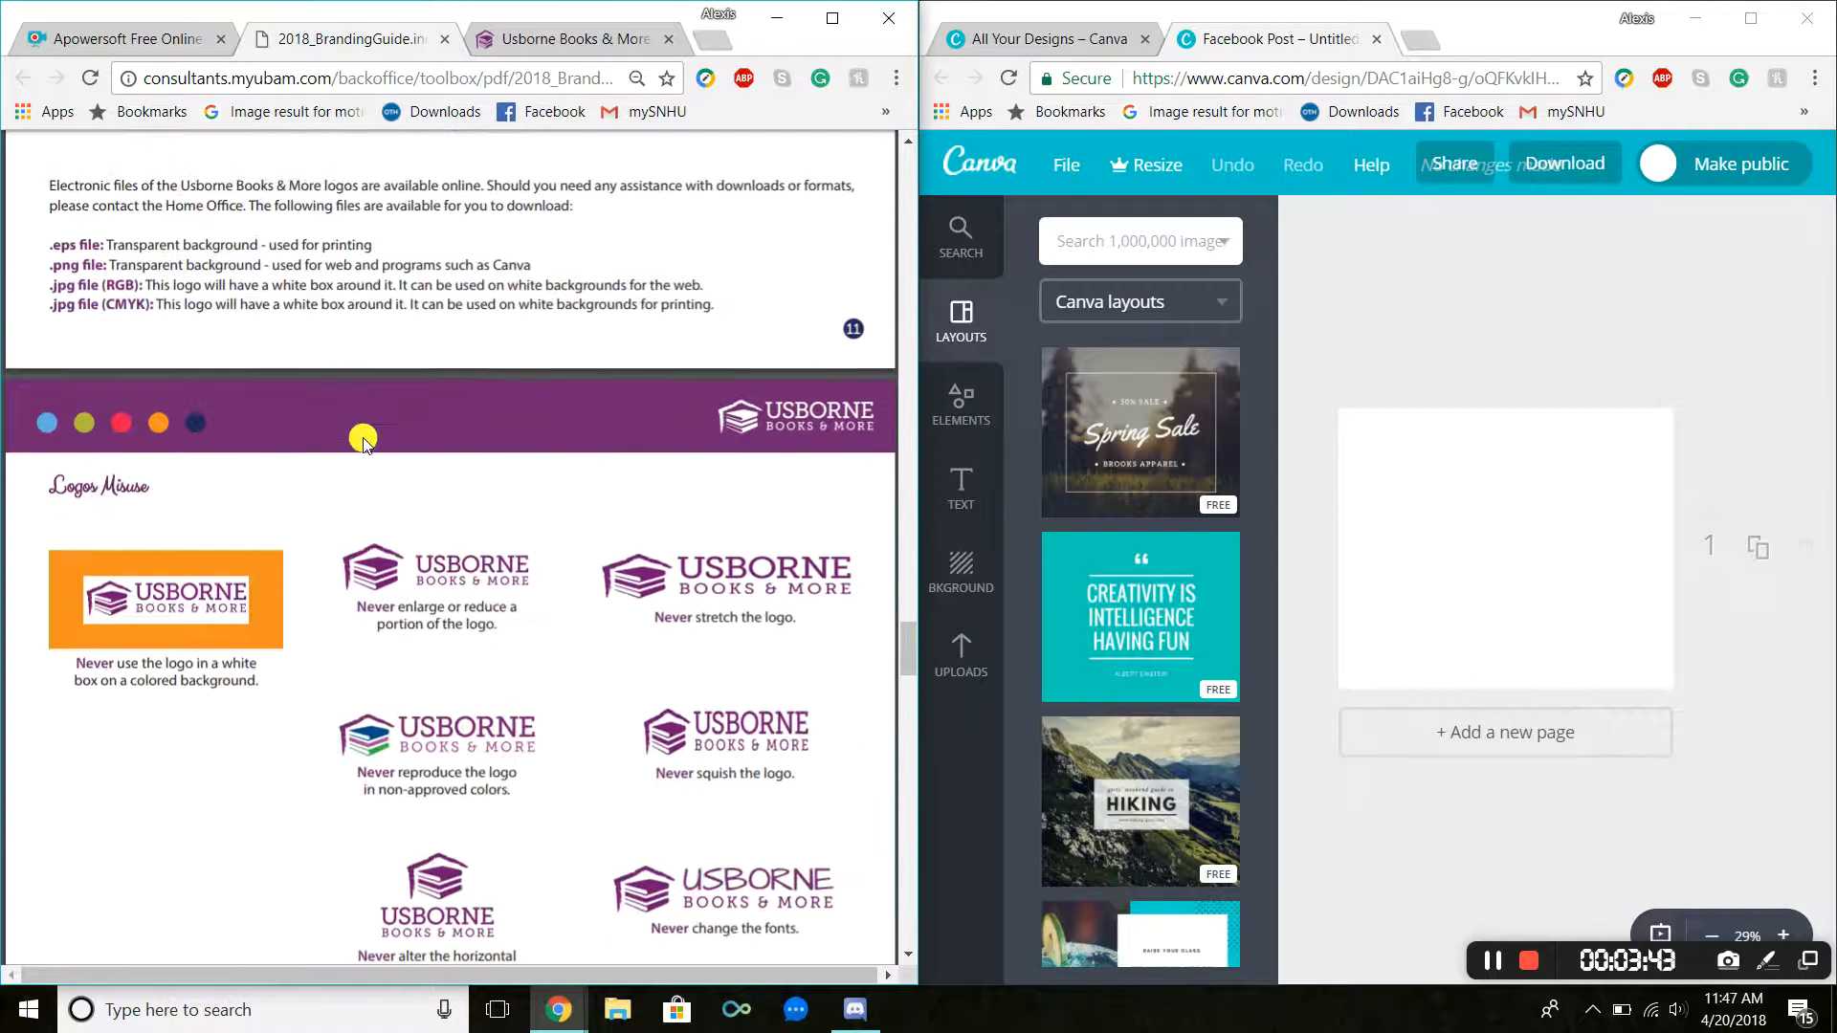
{"action": "scroll", "coordinate": [516, 250], "scroll_direction": "down", "scroll_amount": 1}
{"action": "scroll", "coordinate": [517, 253], "scroll_direction": "down", "scroll_amount": 1}
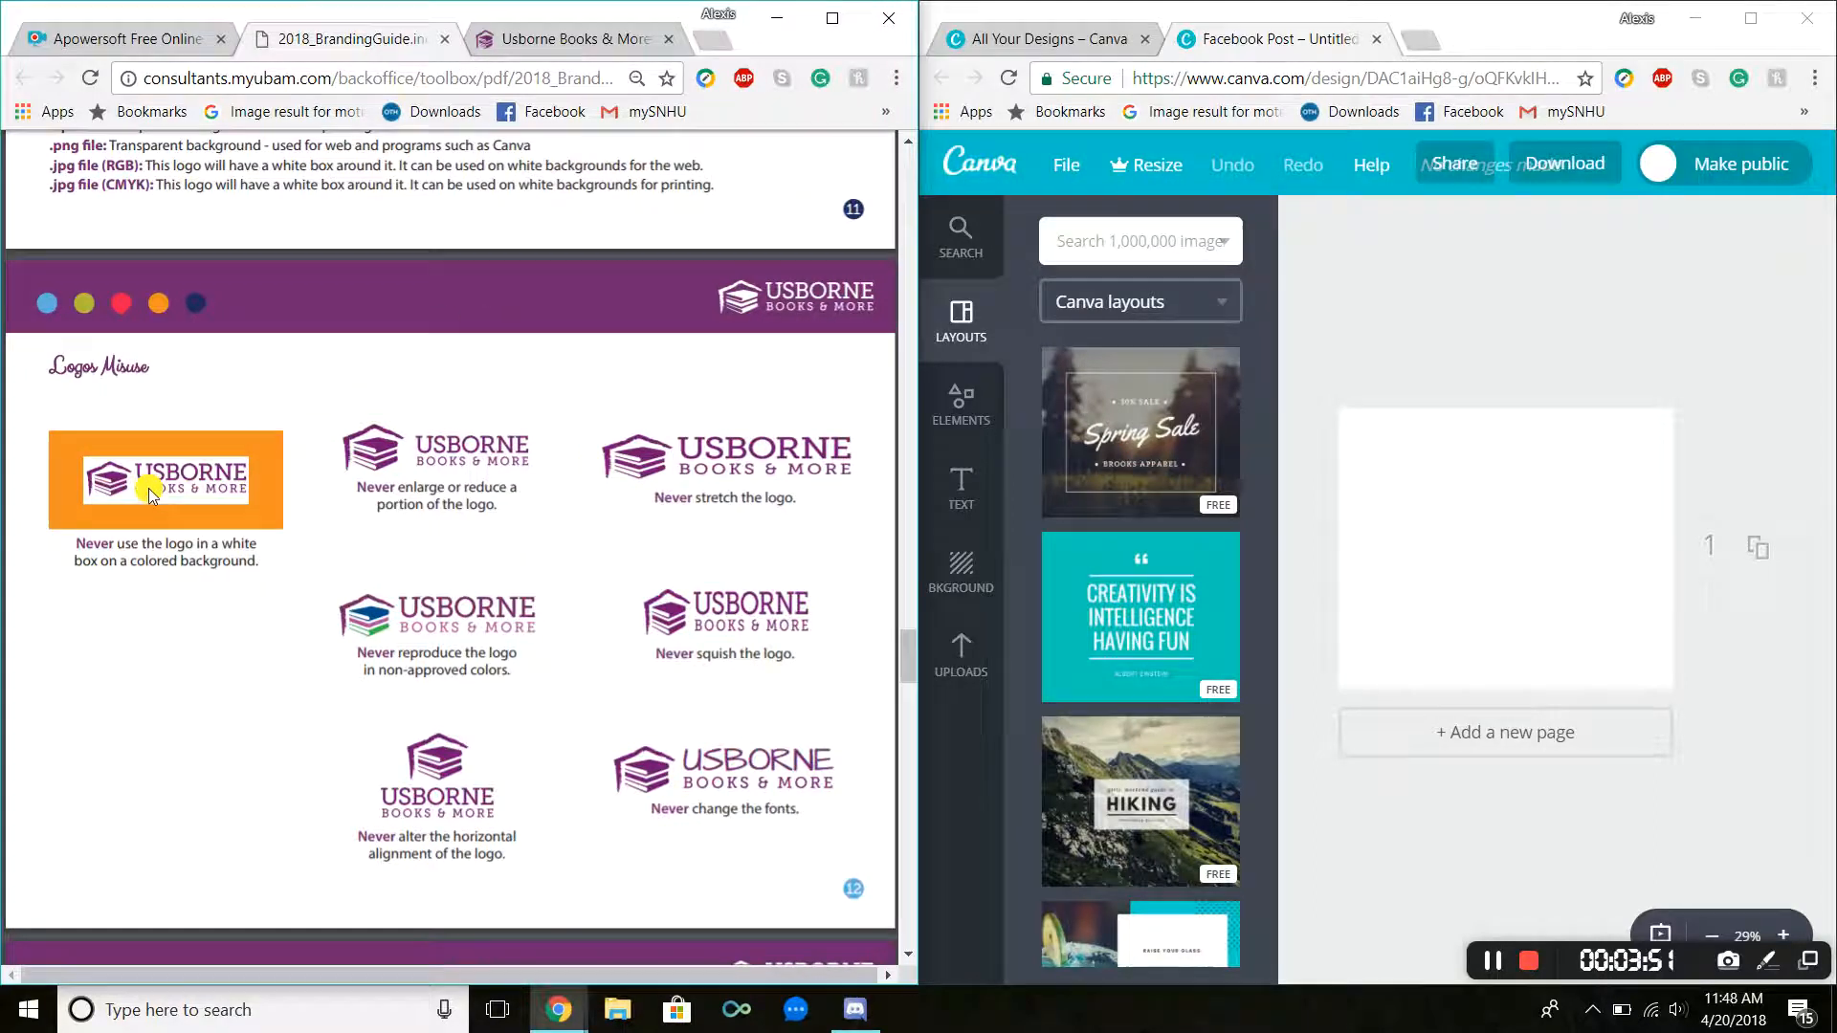
{"action": "scroll", "coordinate": [267, 423], "scroll_direction": "down", "scroll_amount": 3}
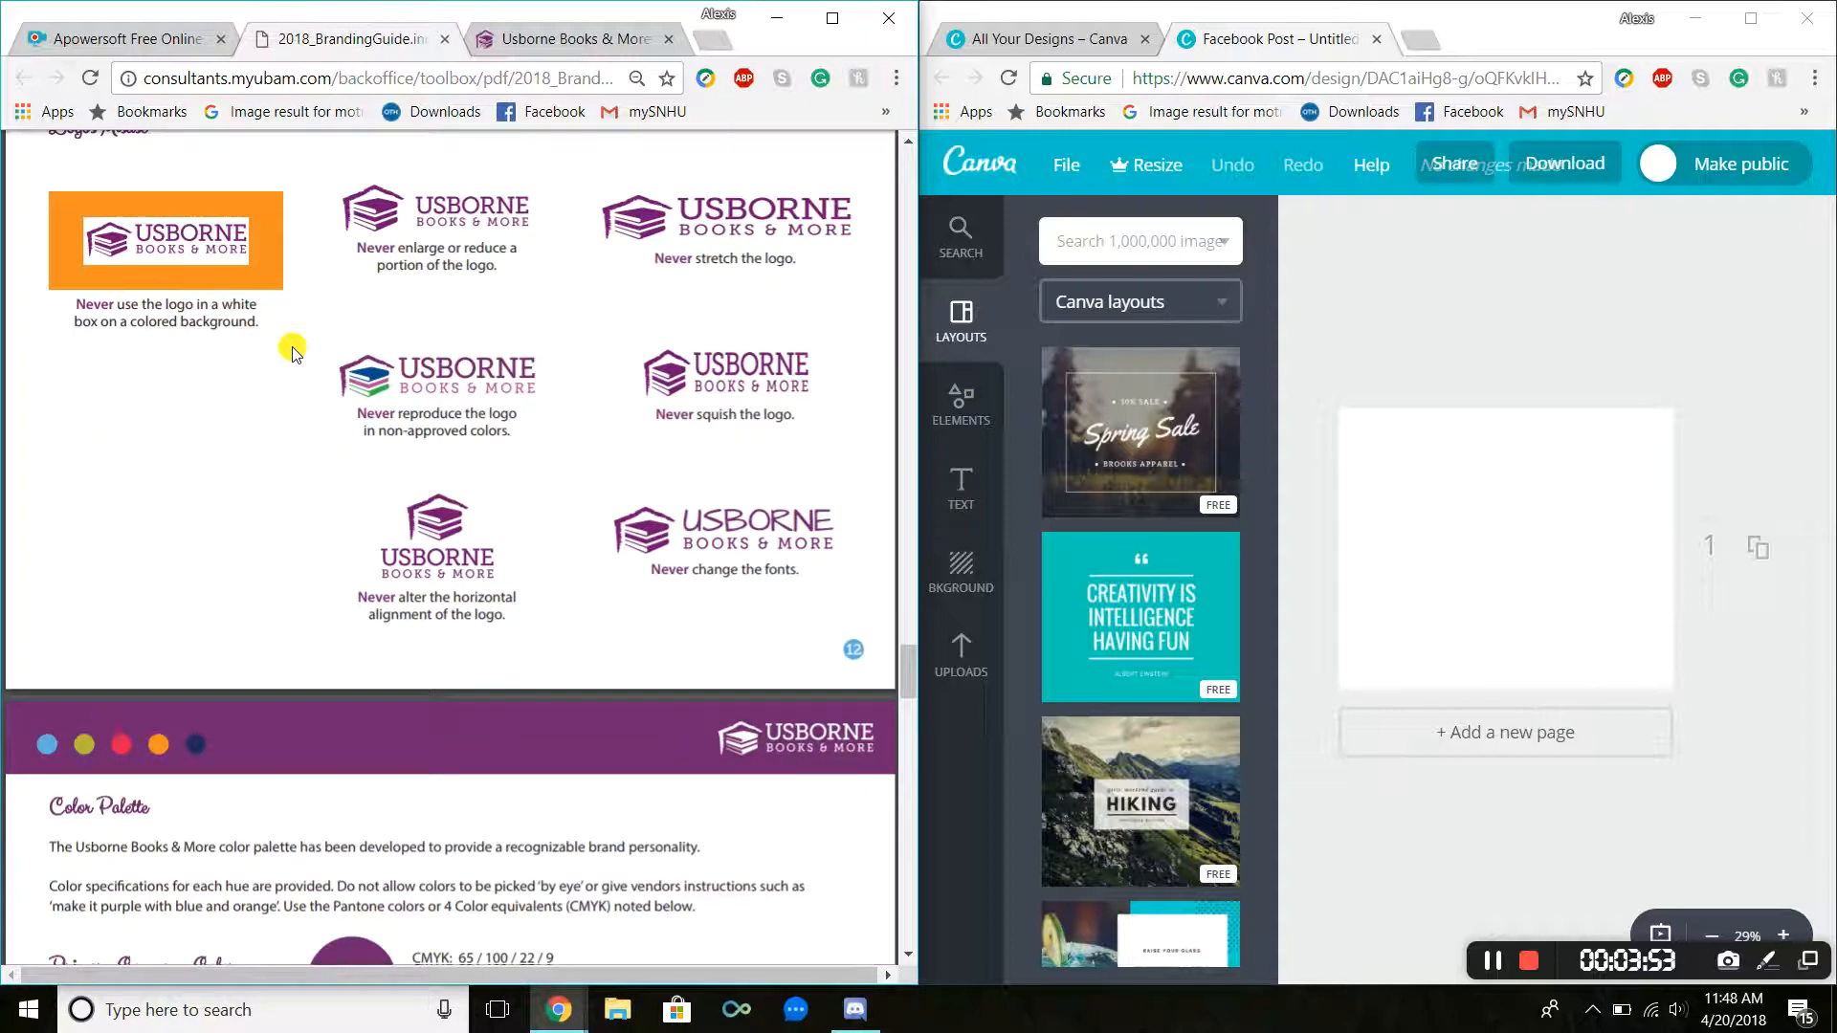
{"action": "scroll", "coordinate": [230, 307], "scroll_direction": "up", "scroll_amount": 12}
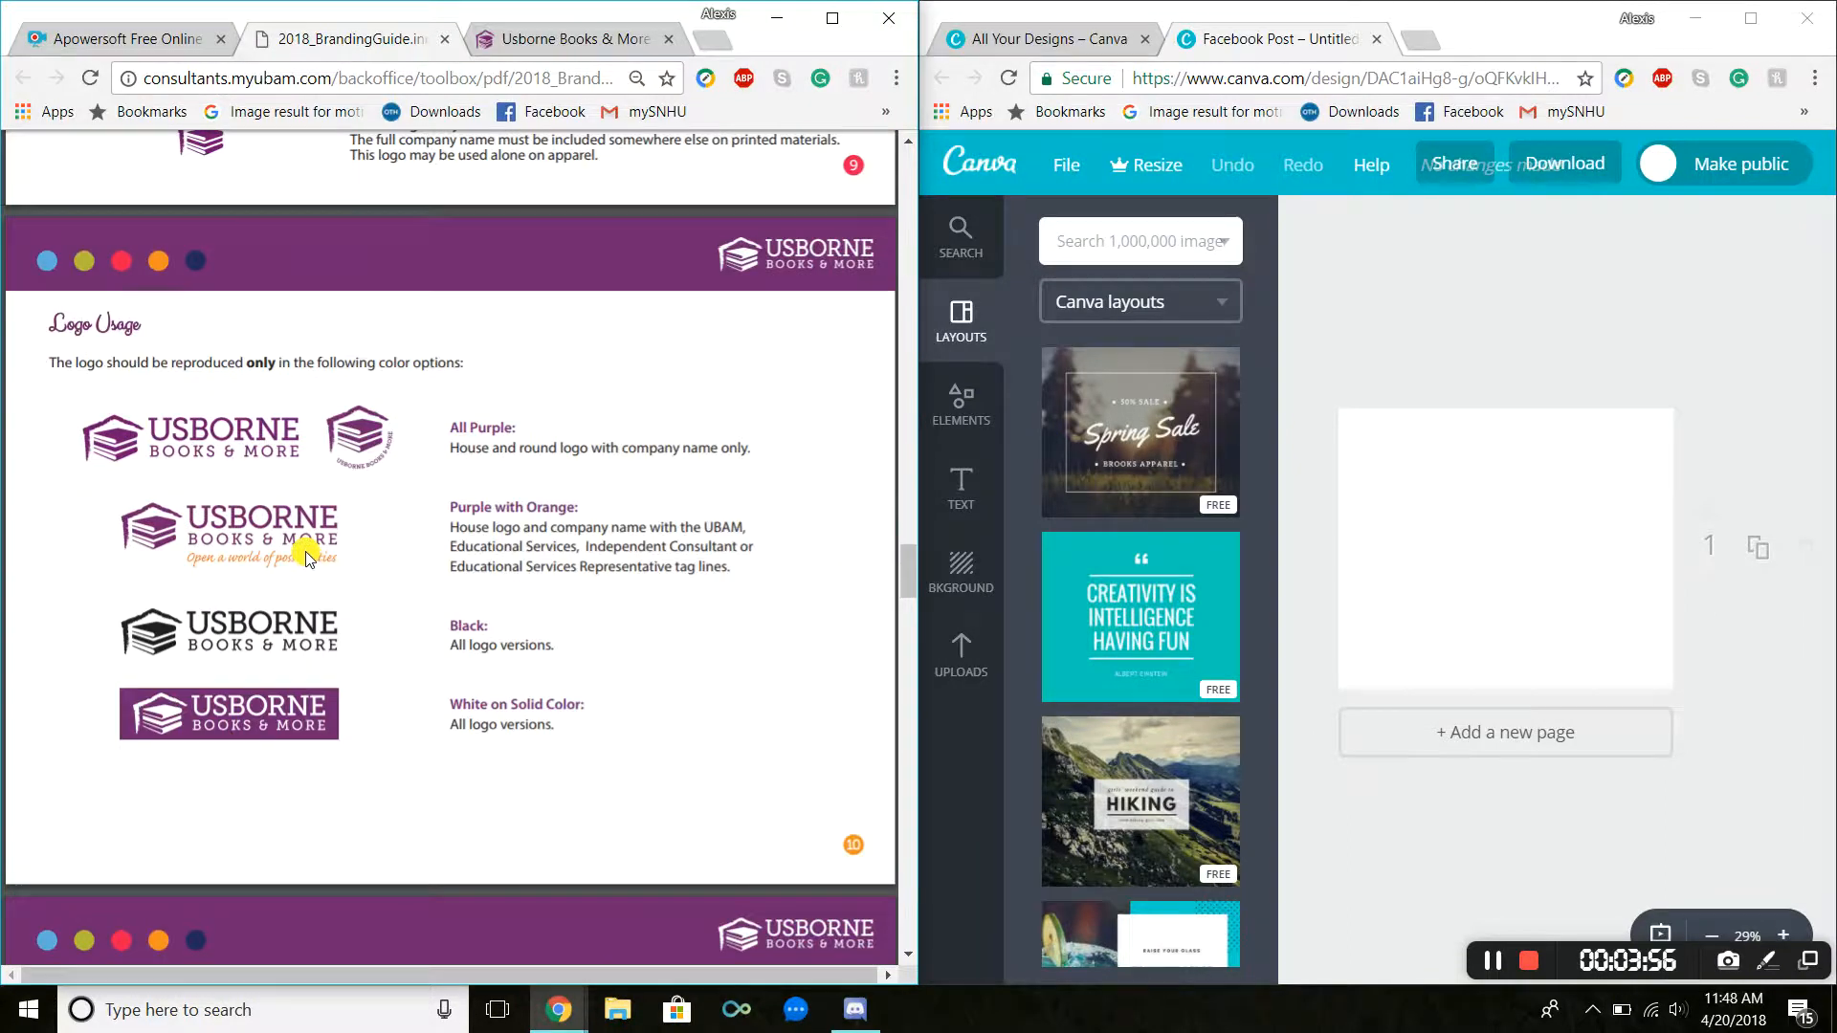
{"action": "scroll", "coordinate": [277, 478], "scroll_direction": "up", "scroll_amount": 5}
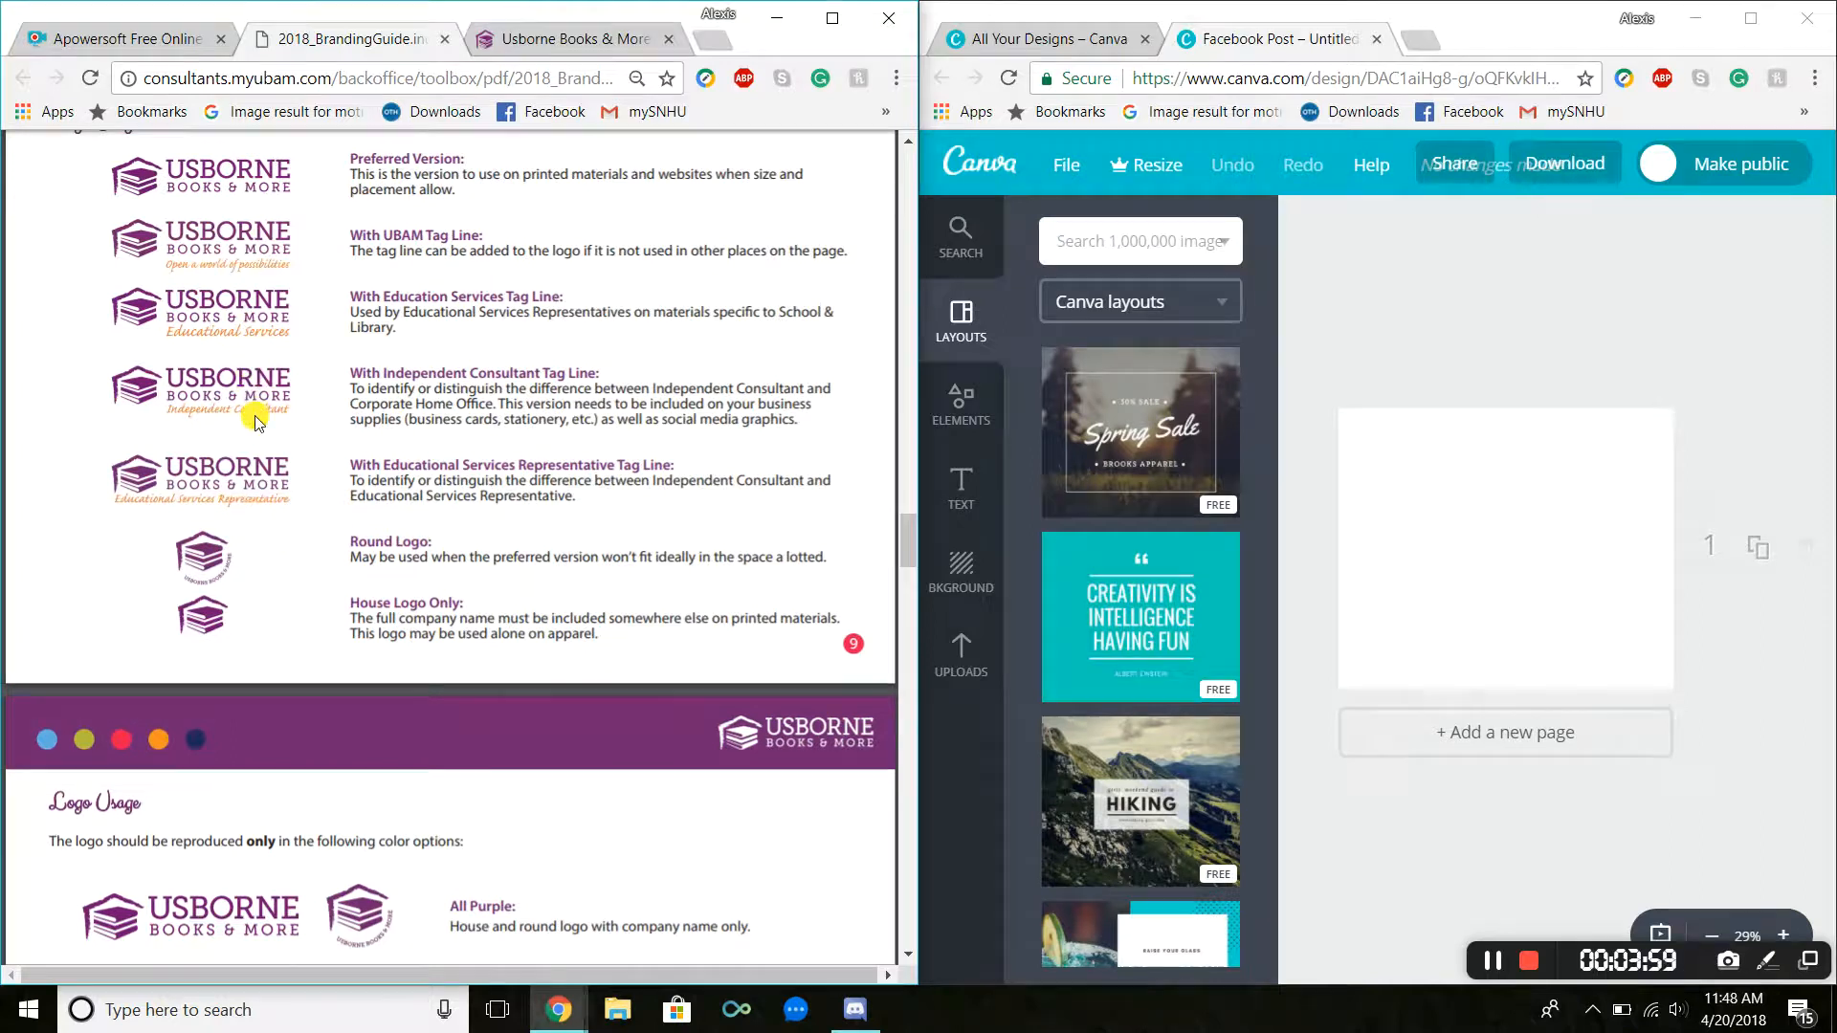
Step: Review the guide's logo size and formats page and the color palette, highlighting the primary and secondary hex codes
{"action": "scroll", "coordinate": [318, 388], "scroll_direction": "down", "scroll_amount": 8}
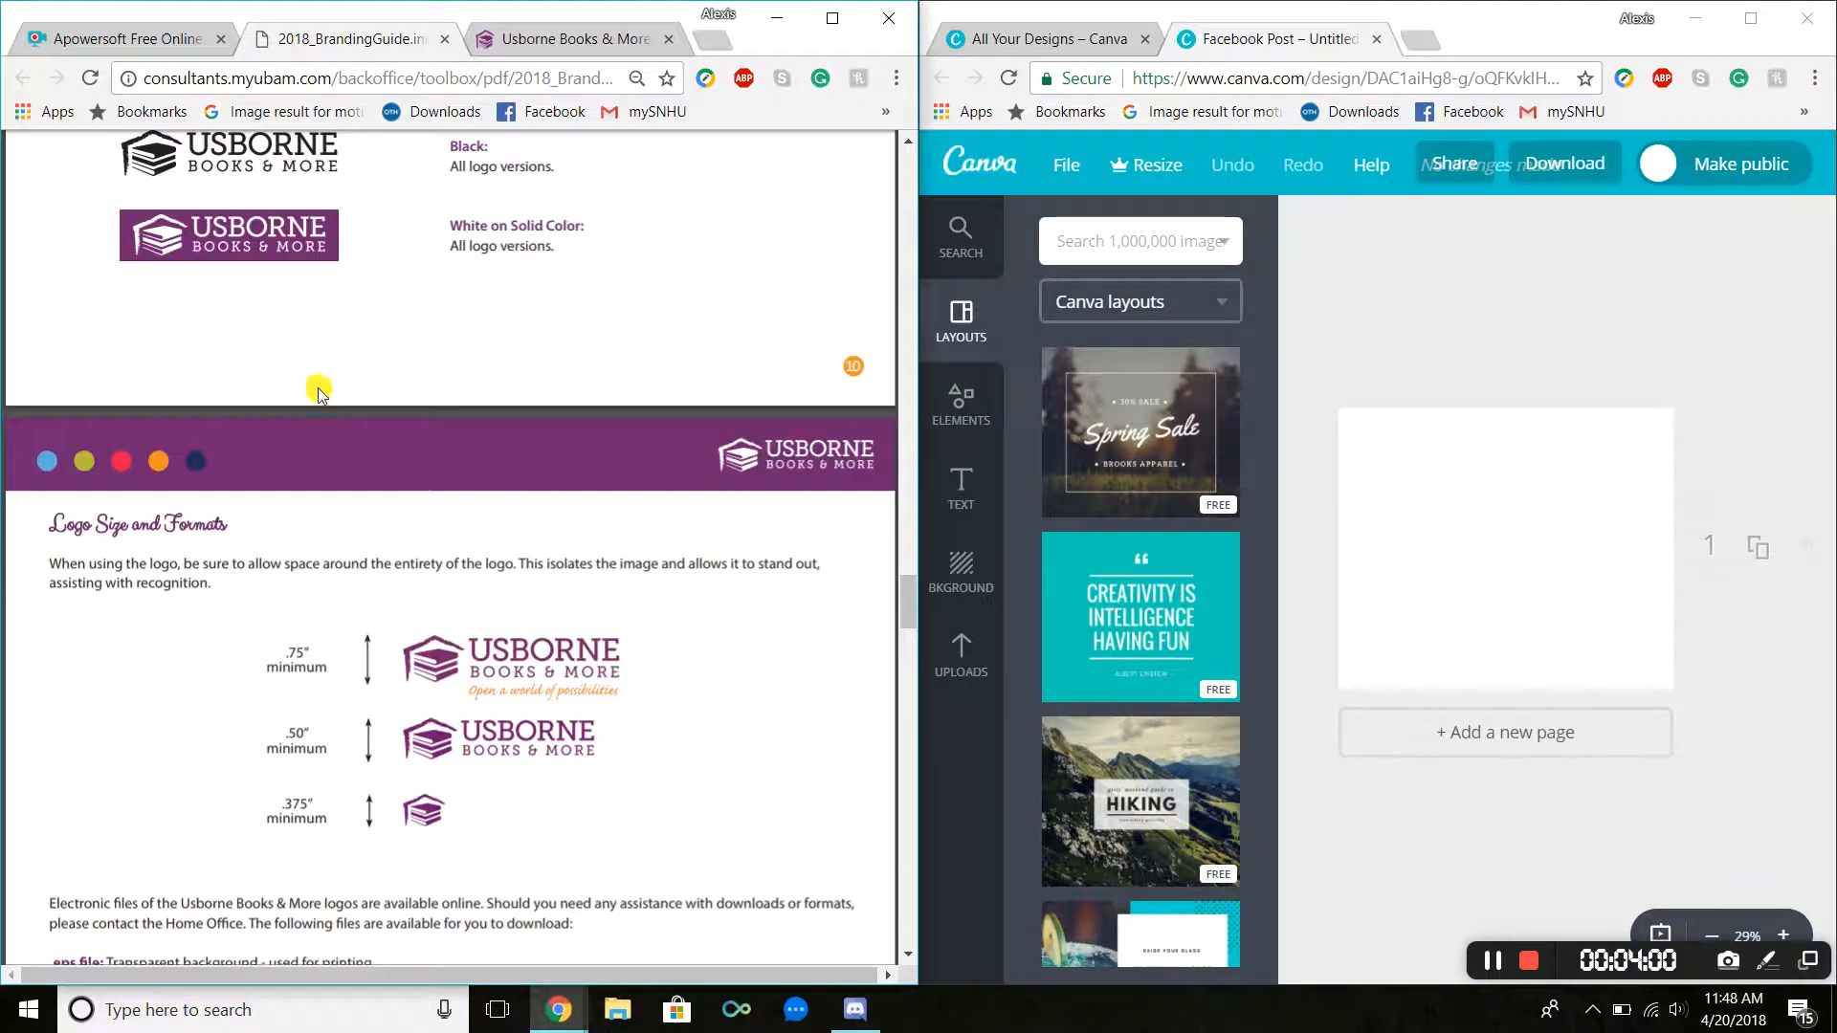
{"action": "scroll", "coordinate": [287, 391], "scroll_direction": "down", "scroll_amount": 10}
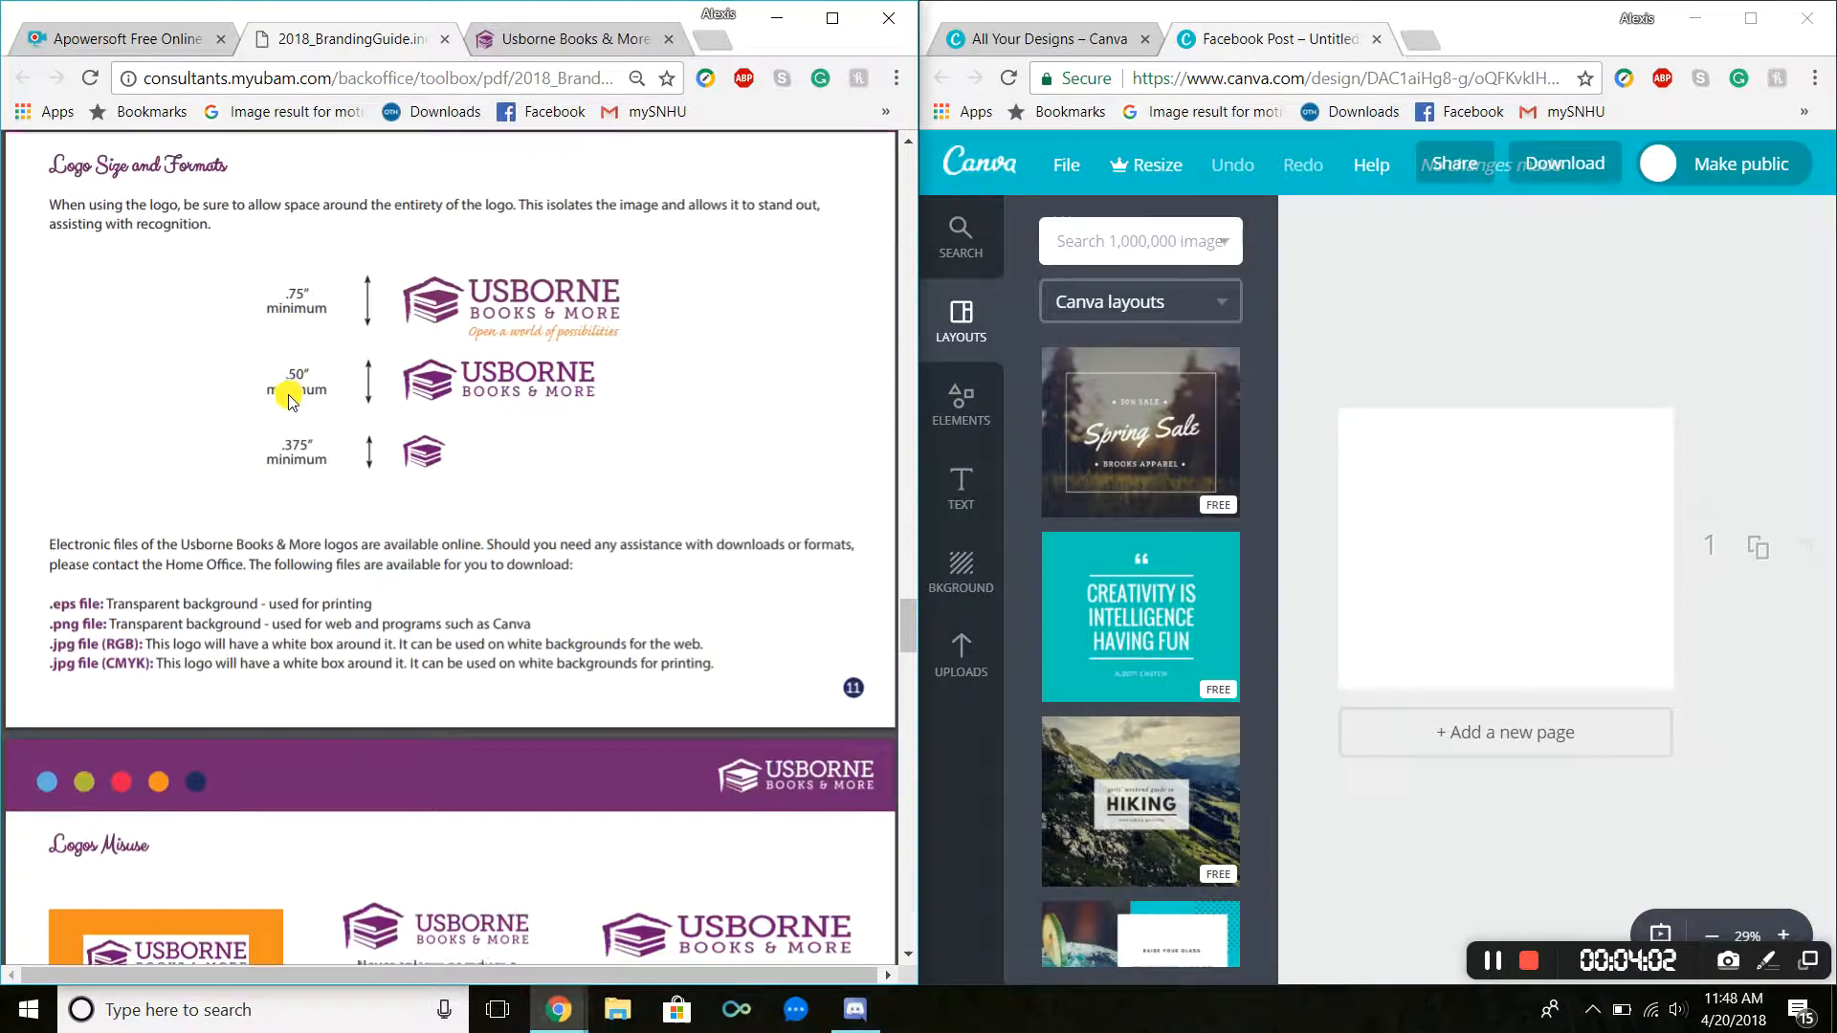
{"action": "scroll", "coordinate": [287, 390], "scroll_direction": "down", "scroll_amount": 9}
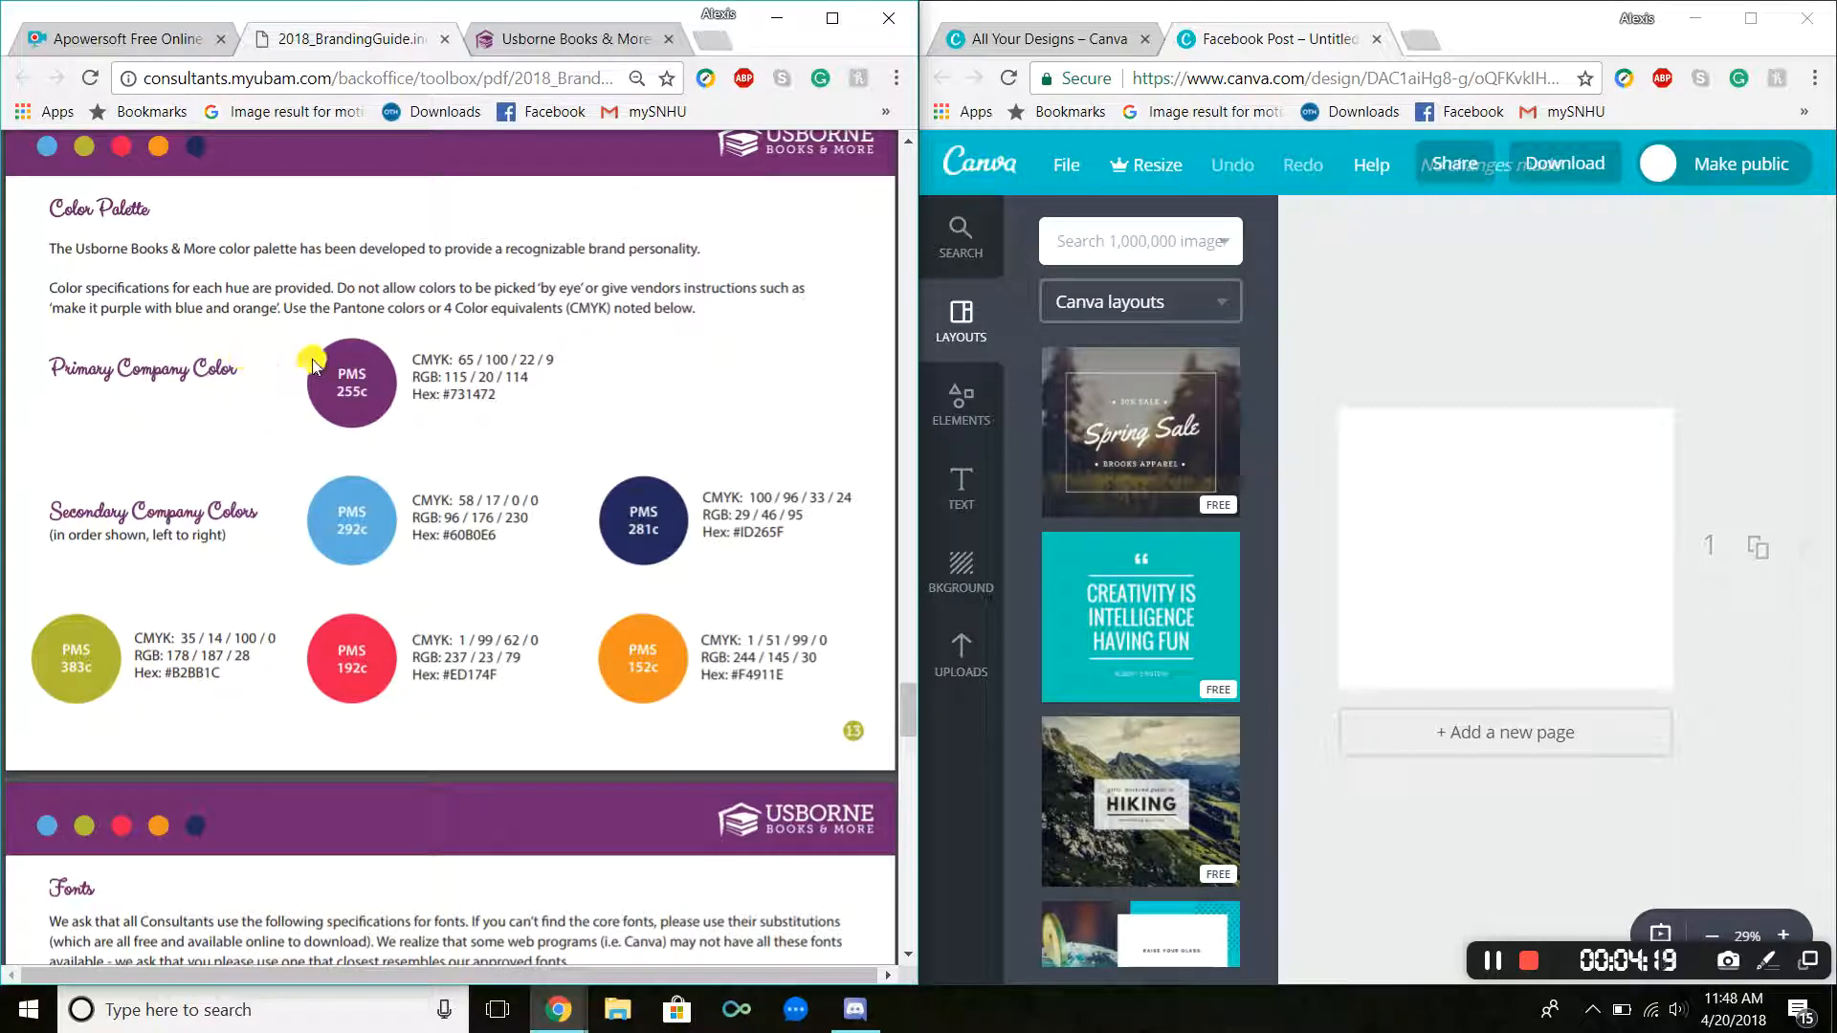
{"action": "left_click_drag", "start_coordinate": [420, 395], "coordinate": [517, 393]}
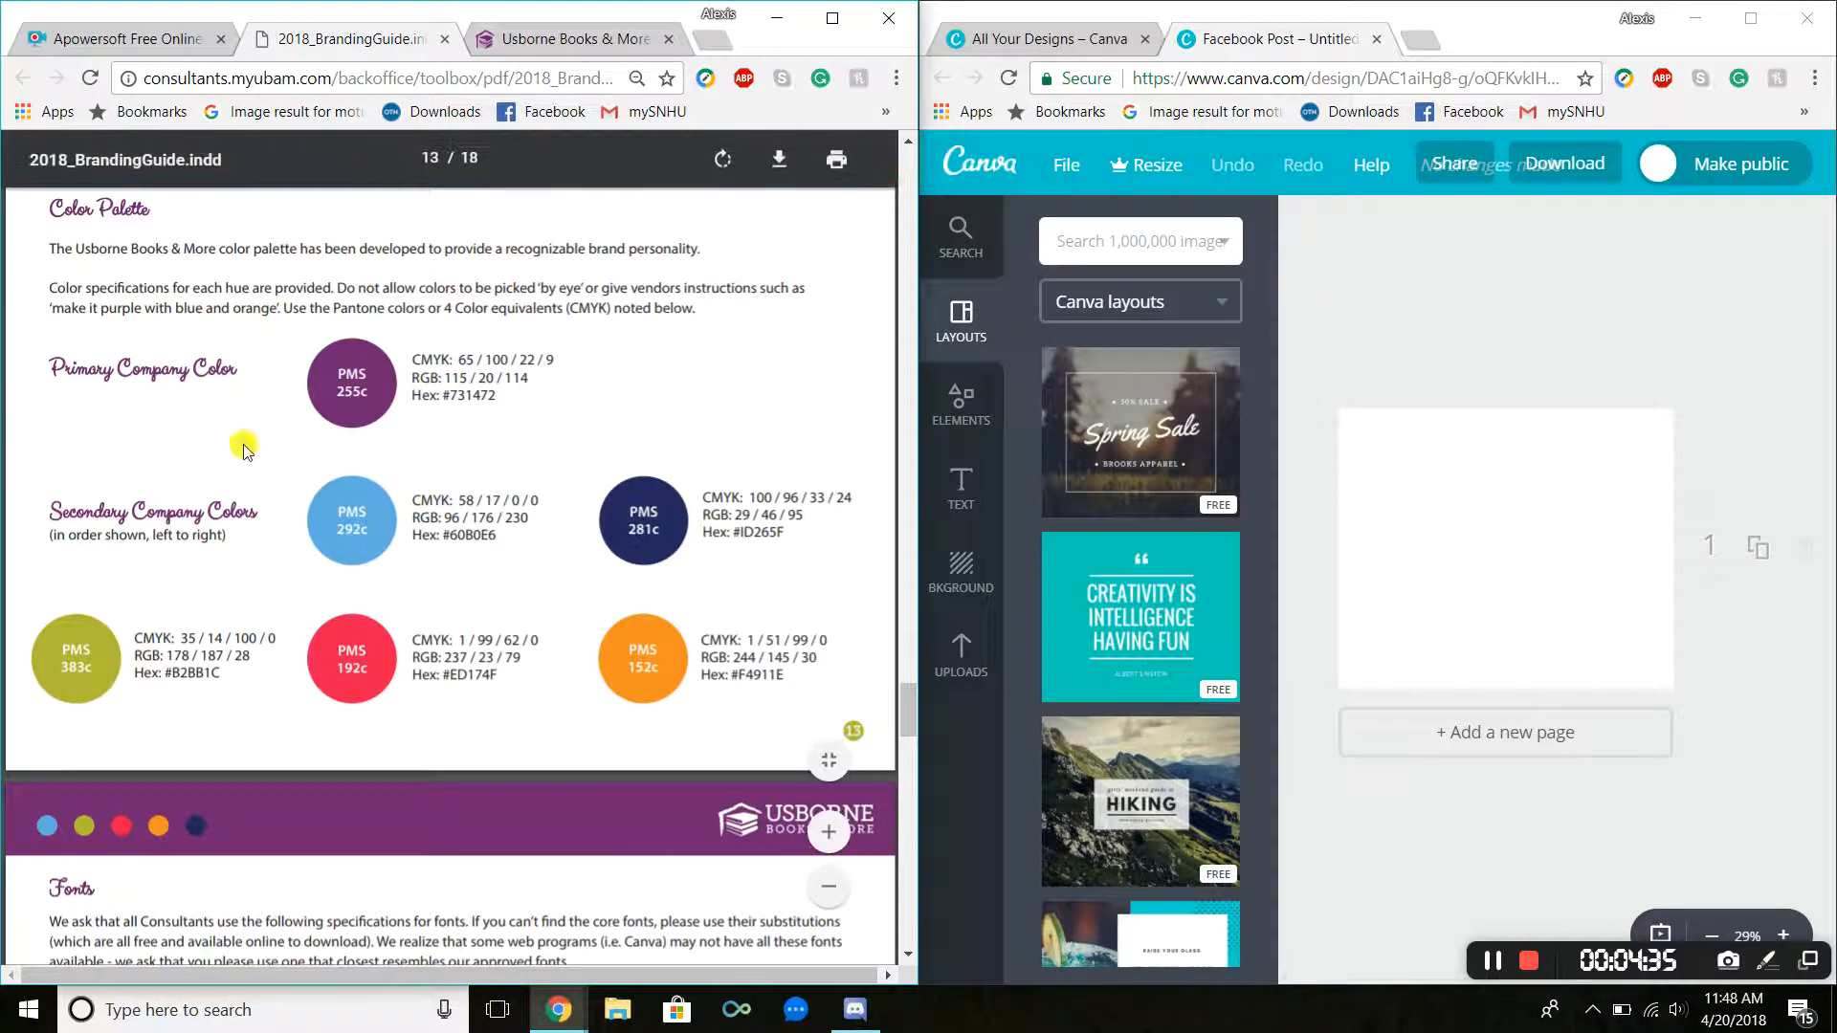
{"action": "left_click_drag", "start_coordinate": [496, 395], "coordinate": [415, 405]}
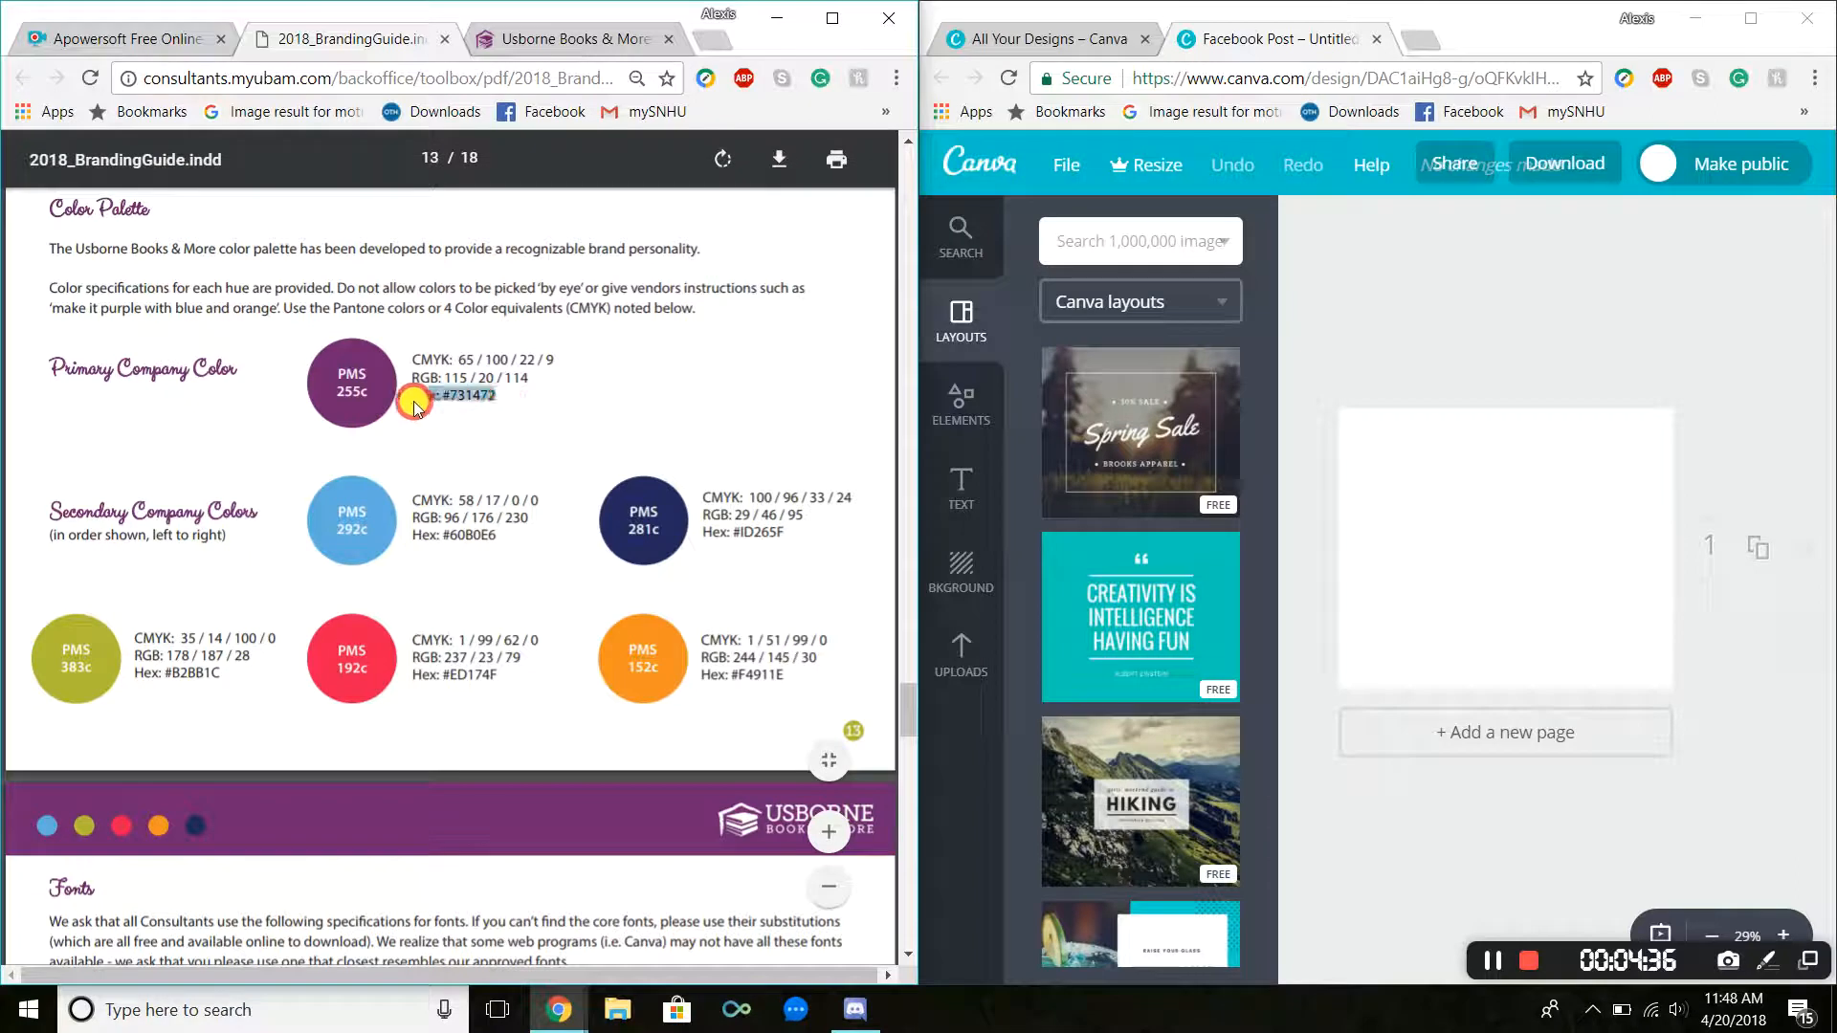
{"action": "left_click_drag", "start_coordinate": [496, 534], "coordinate": [412, 543]}
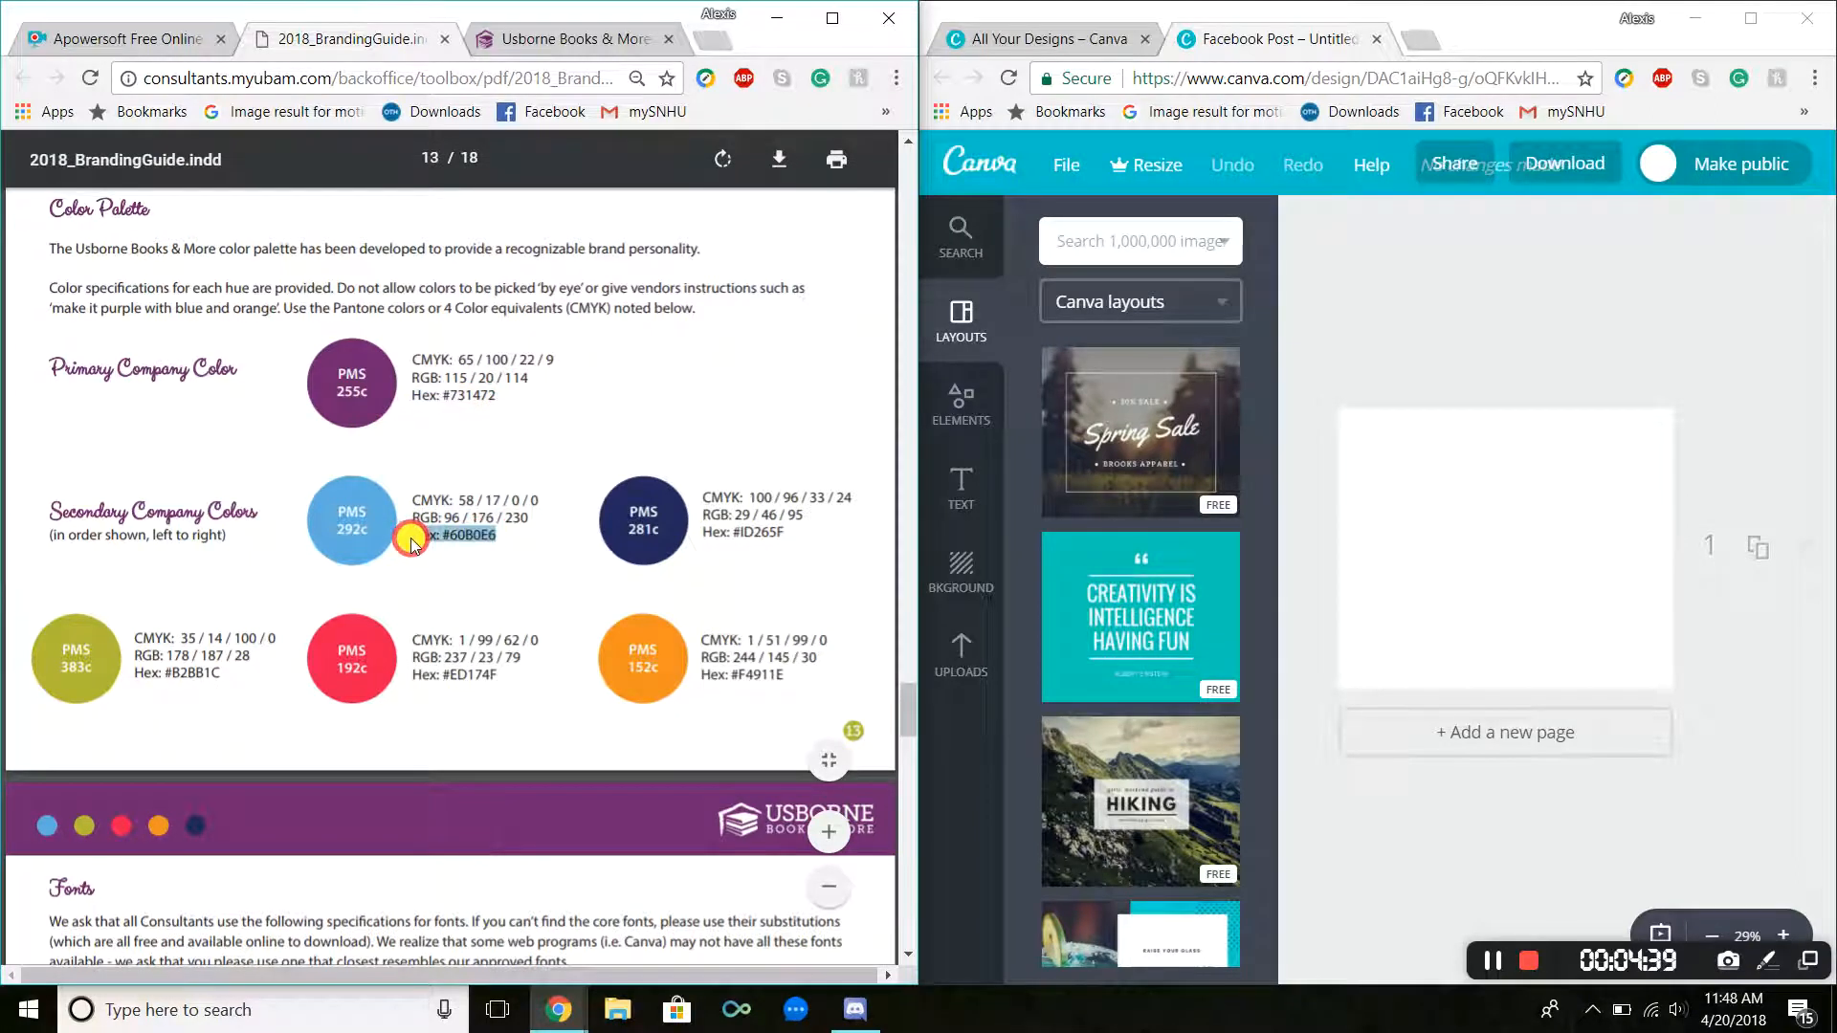
{"action": "left_click", "coordinate": [452, 393]}
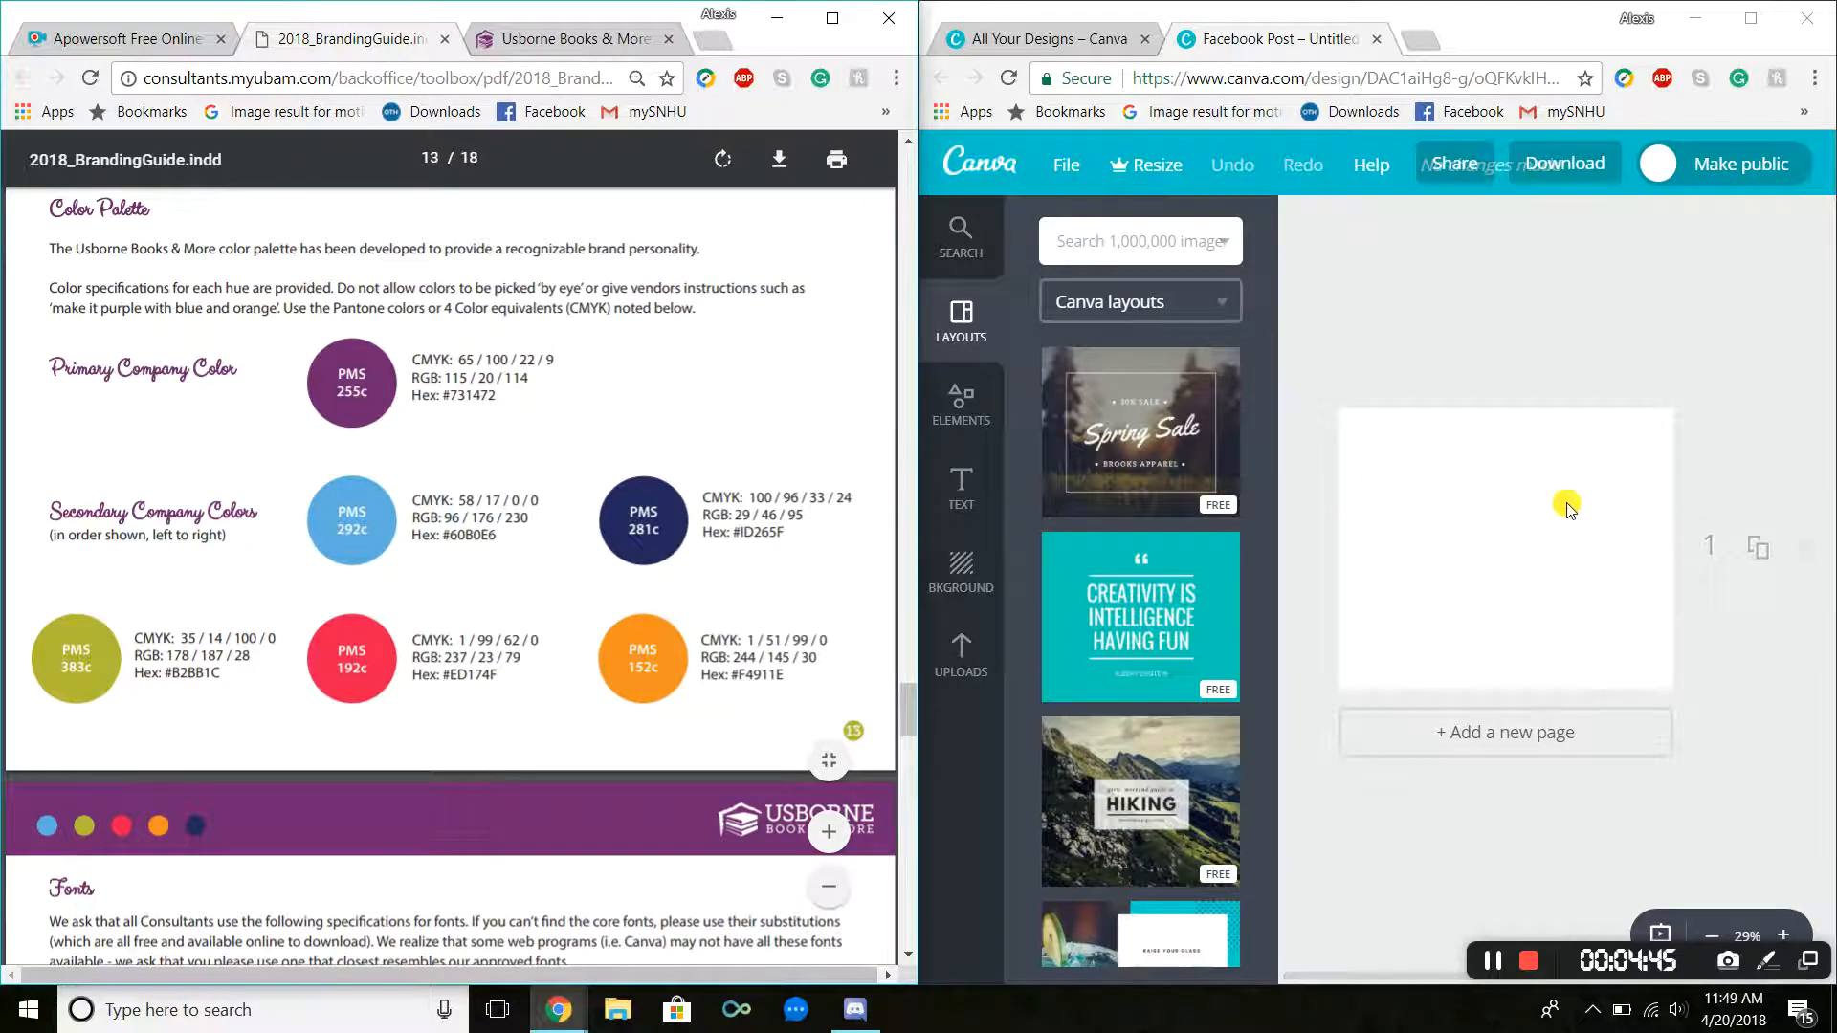
{"action": "left_click_drag", "start_coordinate": [499, 392], "coordinate": [364, 392]}
{"action": "left_click", "coordinate": [362, 392]}
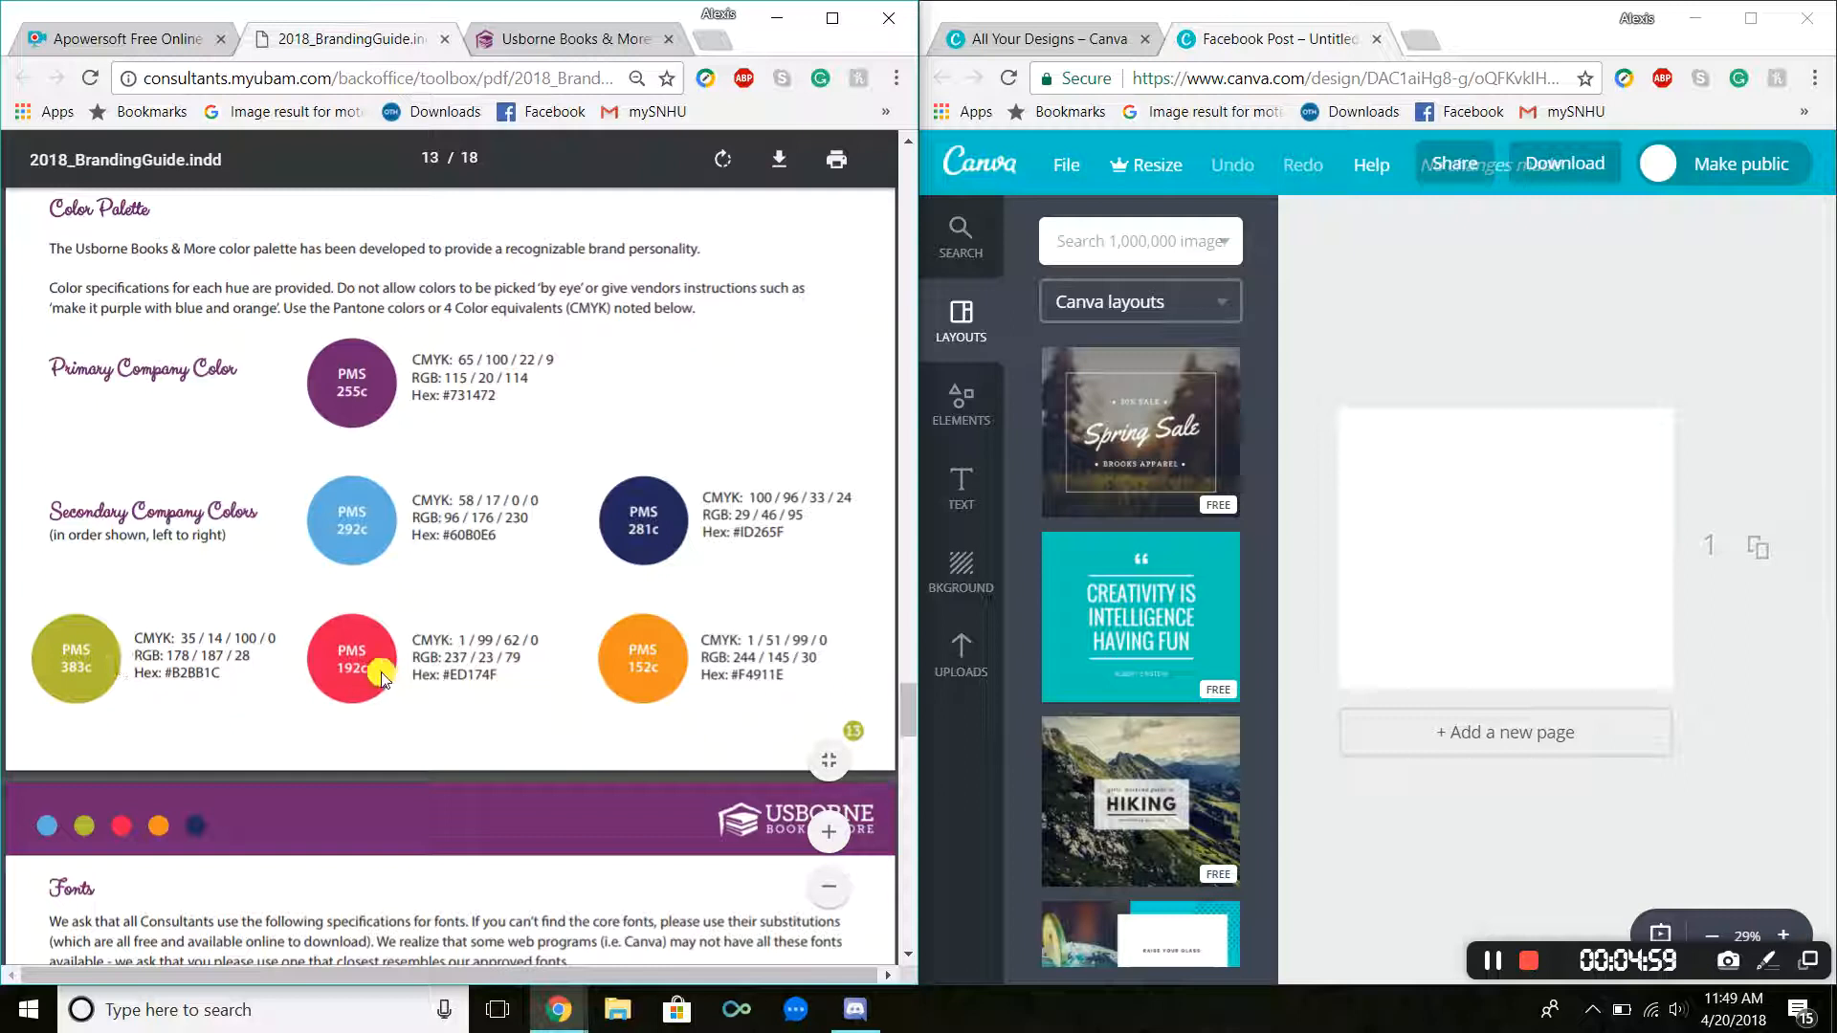
Step: Review the guide's font specifications for main headers, sub headers and body text, highlighting the substitute font names
{"action": "scroll", "coordinate": [508, 582], "scroll_direction": "down", "scroll_amount": 3}
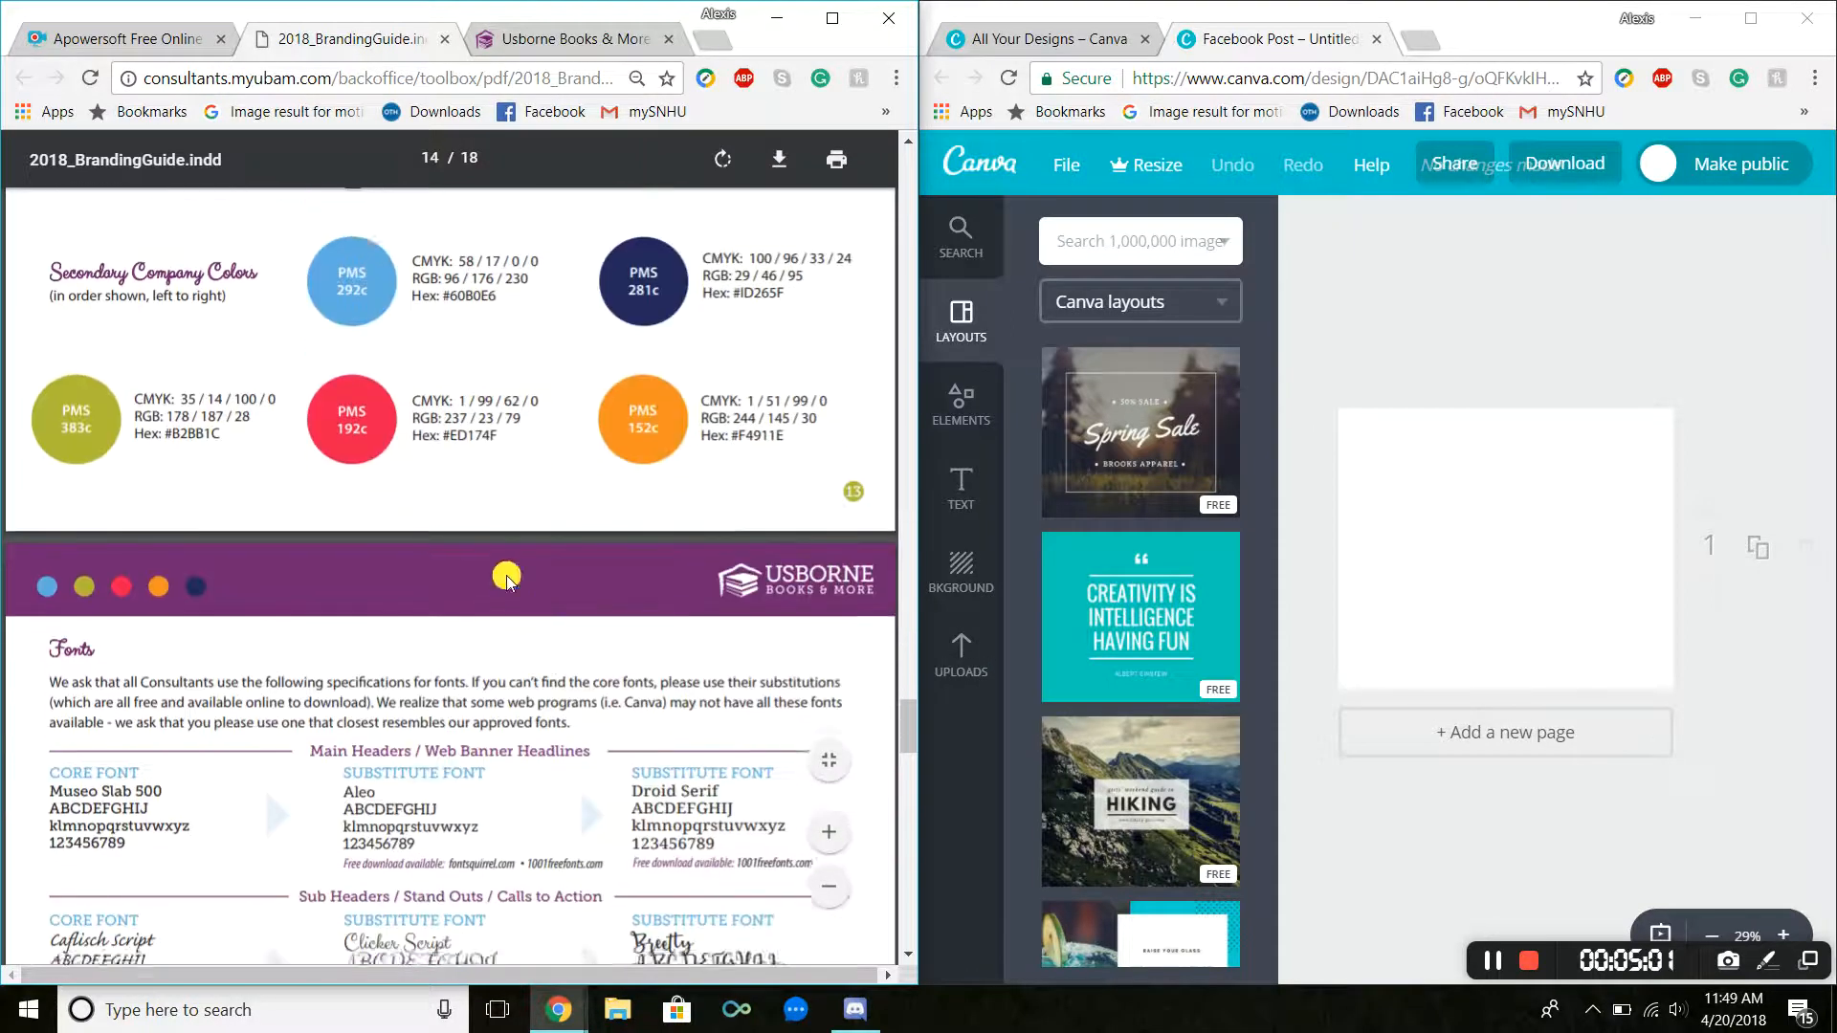
{"action": "scroll", "coordinate": [507, 582], "scroll_direction": "down", "scroll_amount": 4}
{"action": "scroll", "coordinate": [574, 517], "scroll_direction": "down", "scroll_amount": 1}
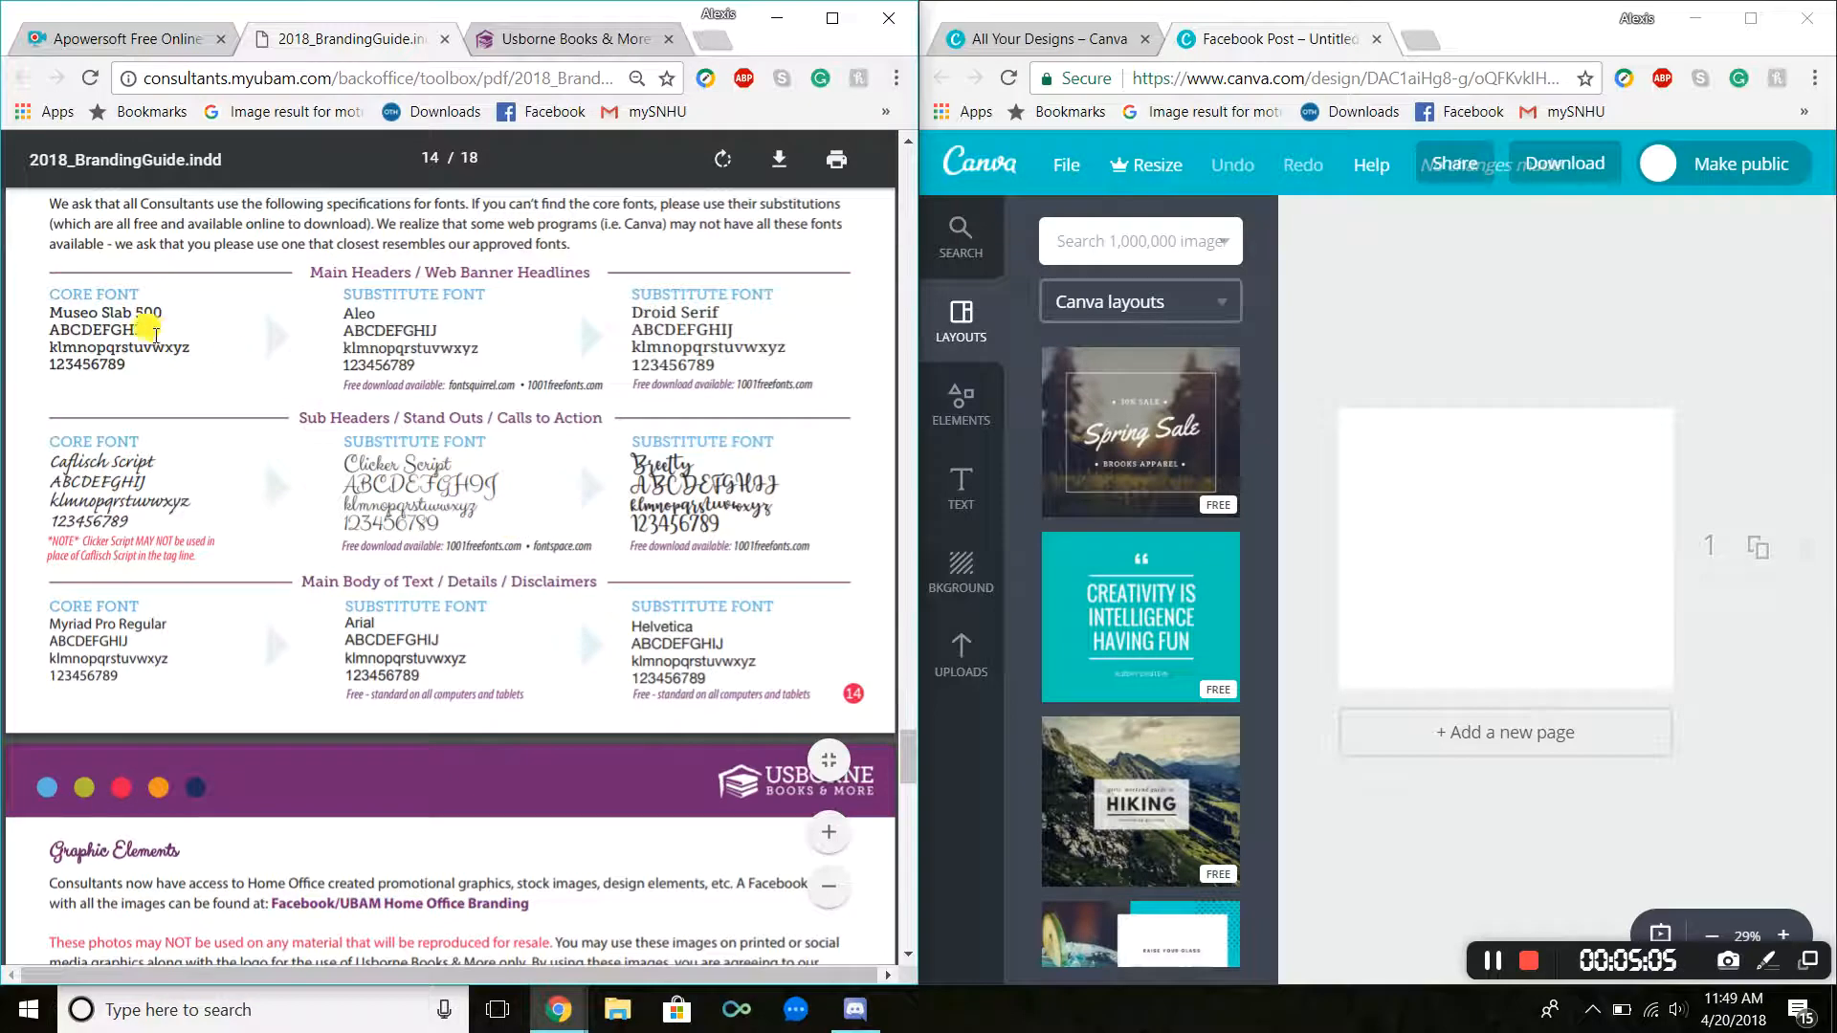
{"action": "scroll", "coordinate": [201, 354], "scroll_direction": "up", "scroll_amount": 1}
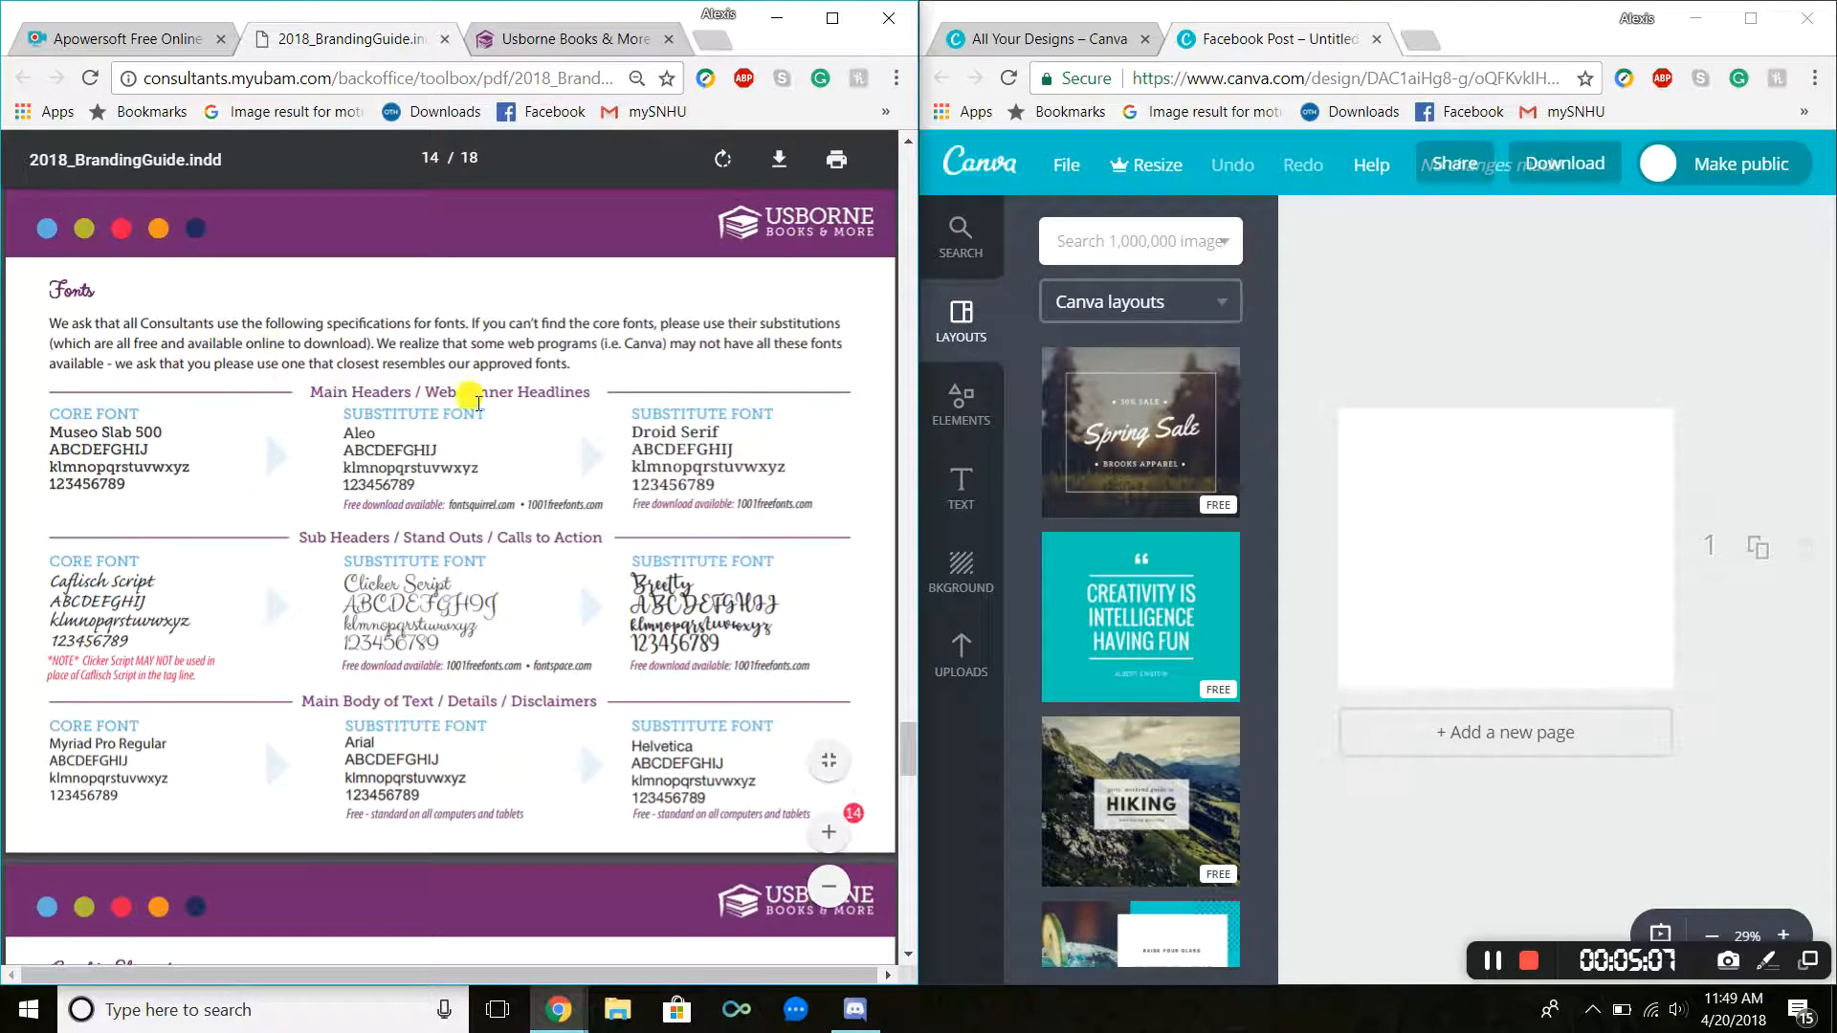
{"action": "left_click_drag", "start_coordinate": [311, 391], "coordinate": [340, 440]}
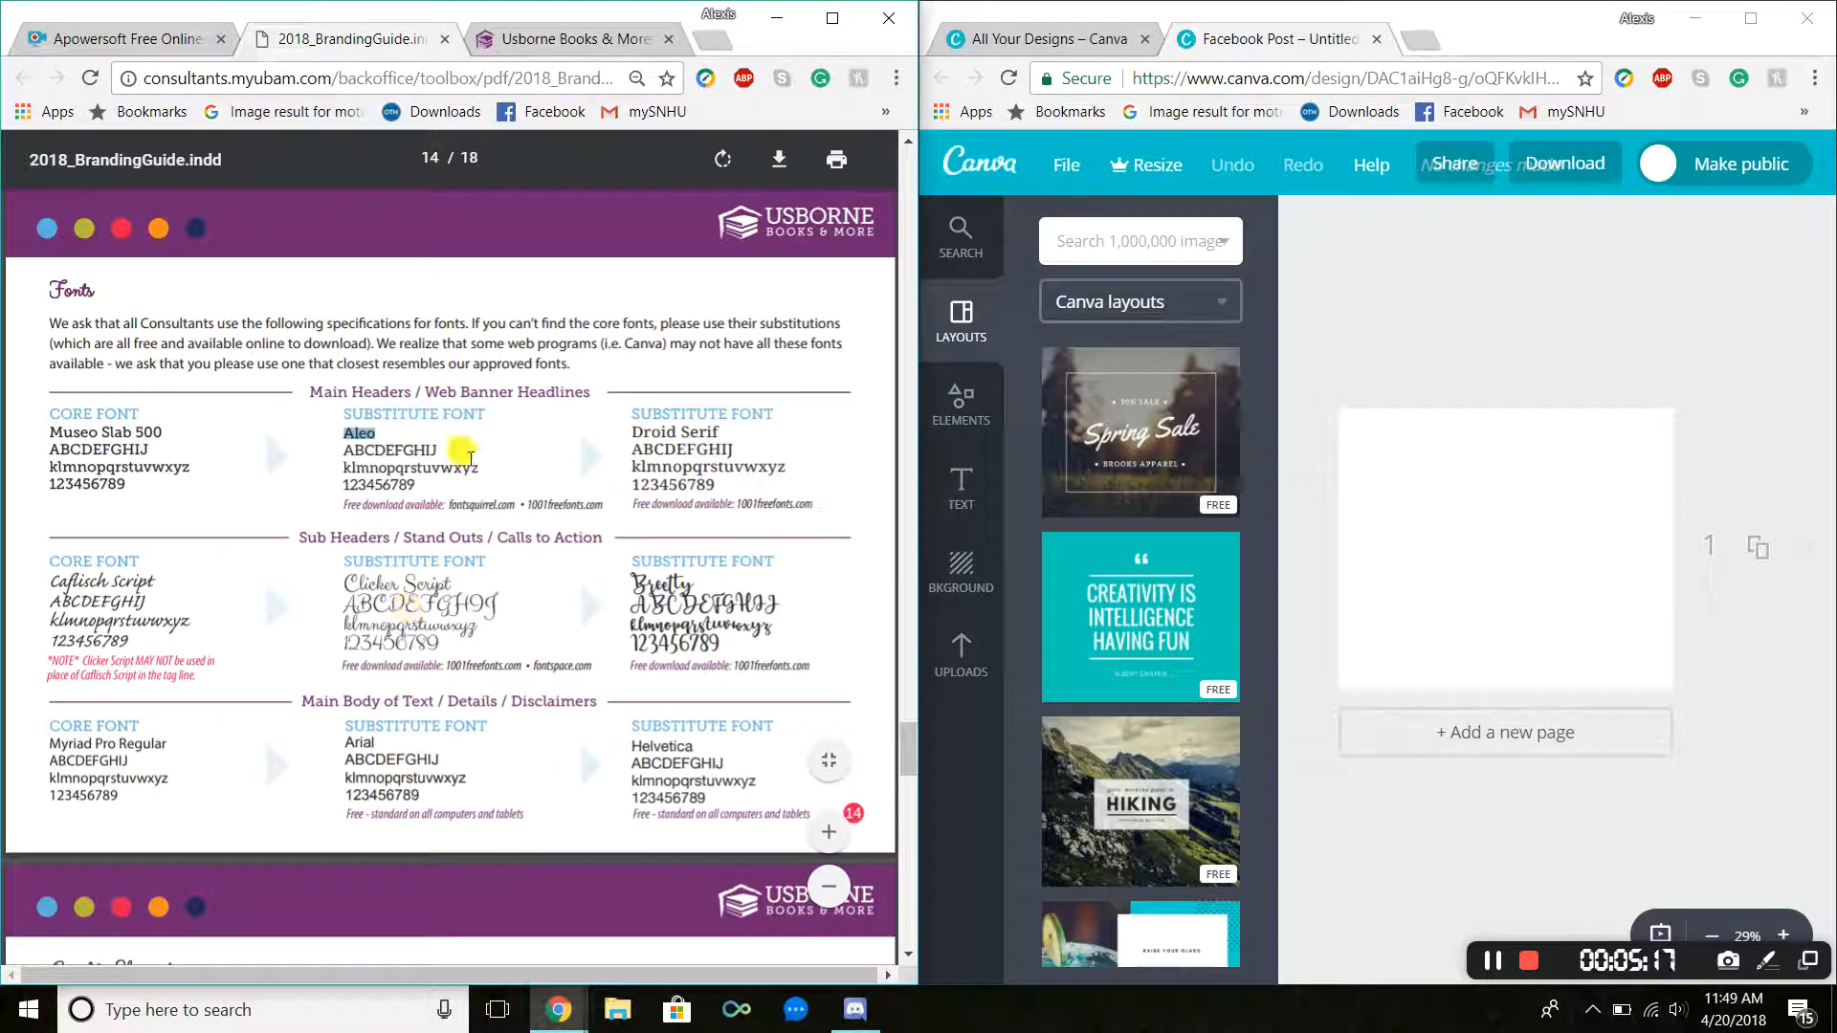
{"action": "left_click", "coordinate": [403, 435]}
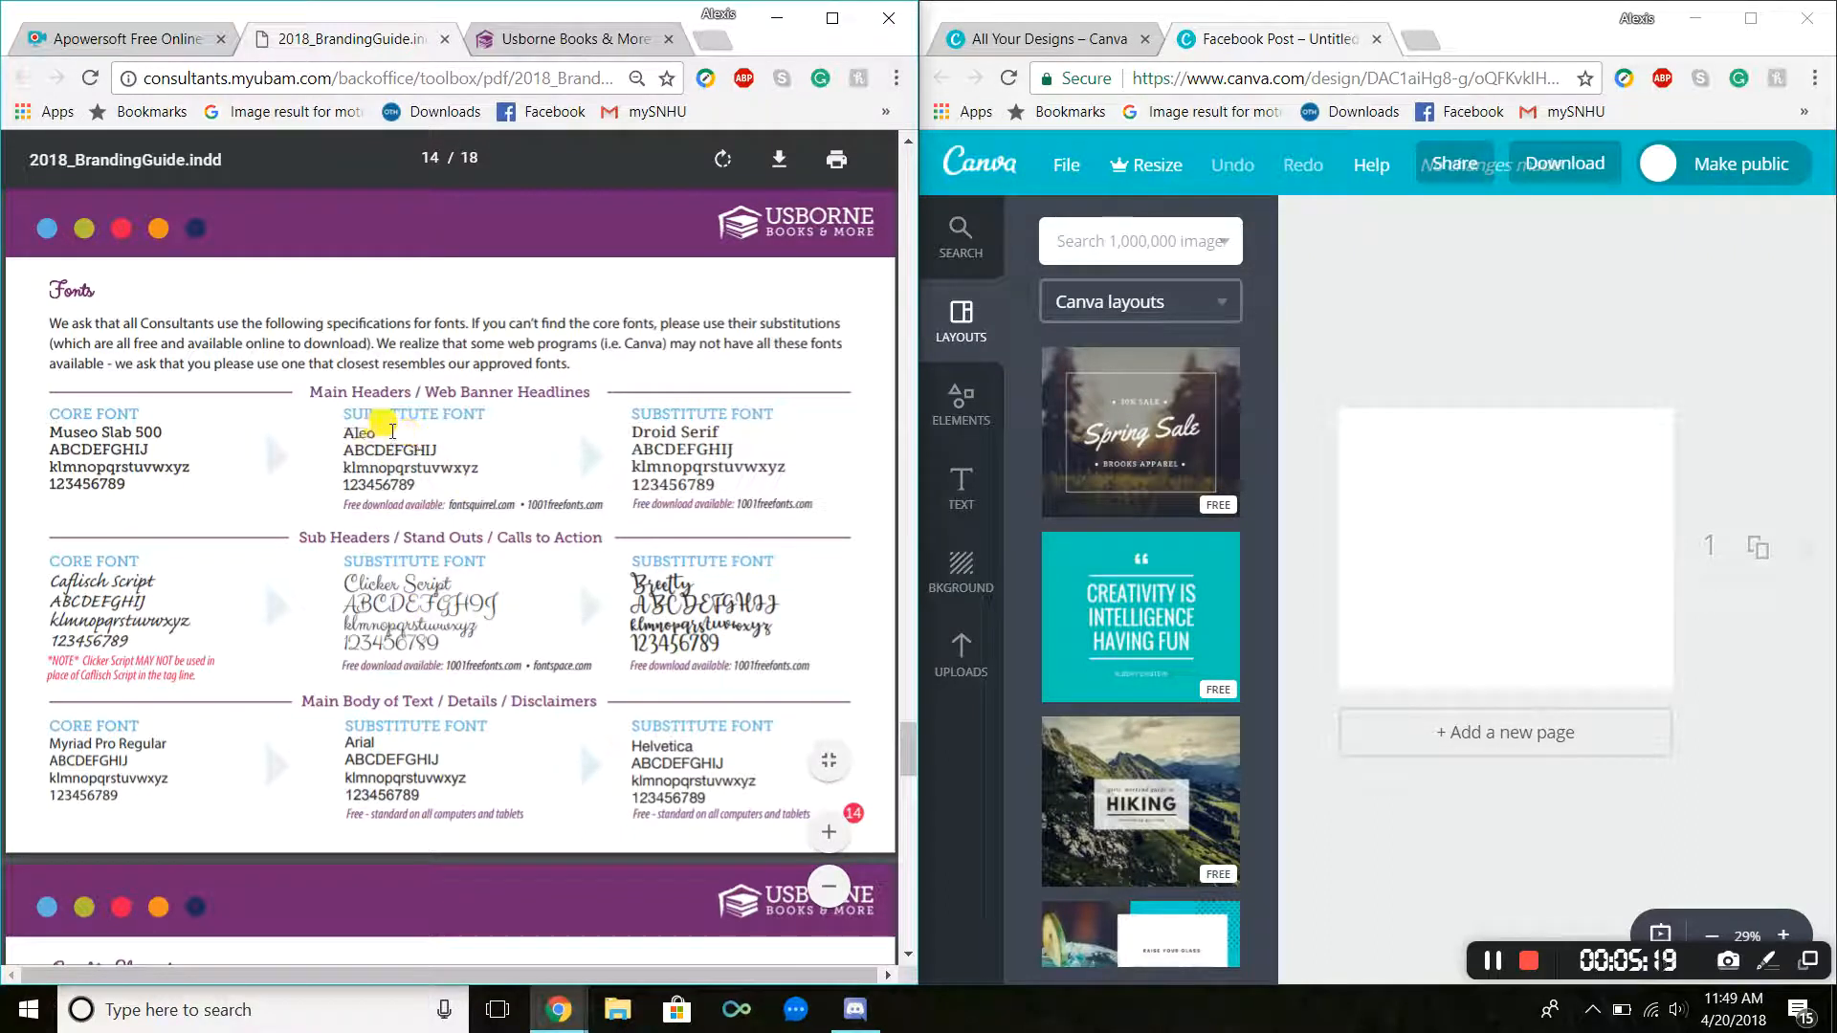
{"action": "mouse_move", "coordinate": [386, 432]}
{"action": "left_mouse_down"}
{"action": "mouse_move", "coordinate": [337, 431]}
{"action": "mouse_move", "coordinate": [355, 432]}
{"action": "left_mouse_up"}
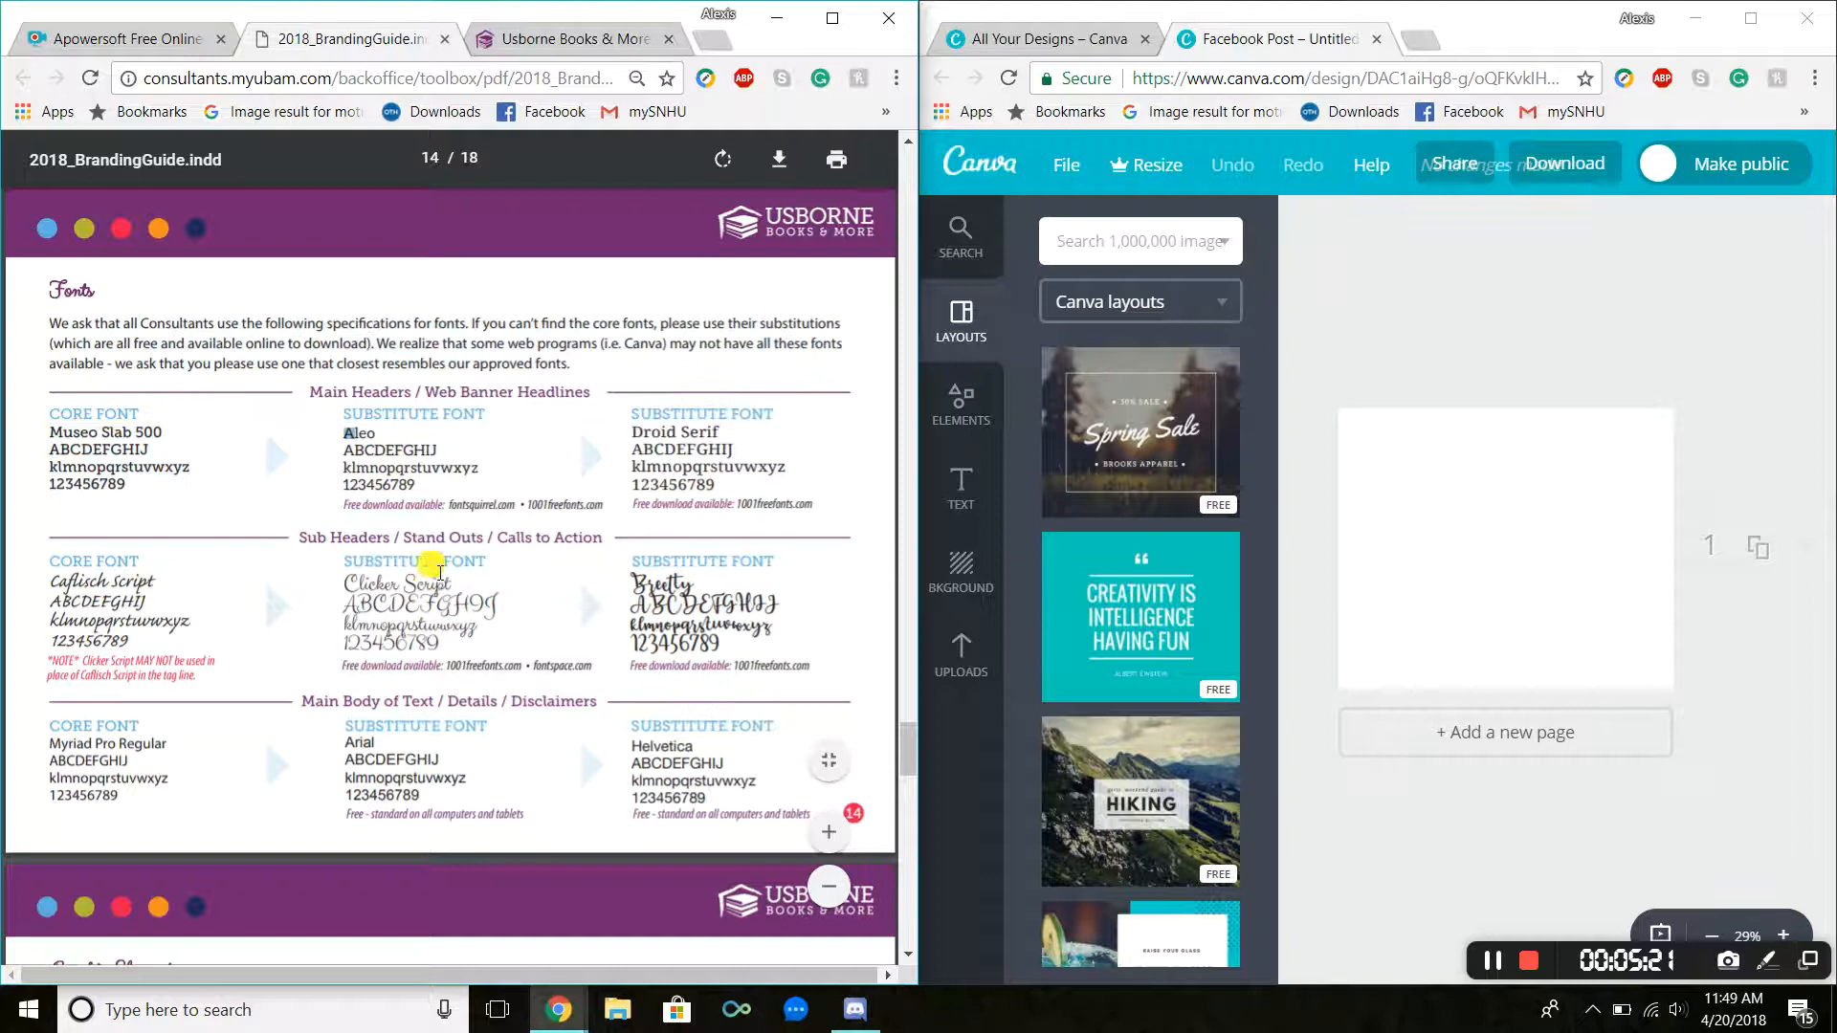
{"action": "left_click", "coordinate": [465, 586]}
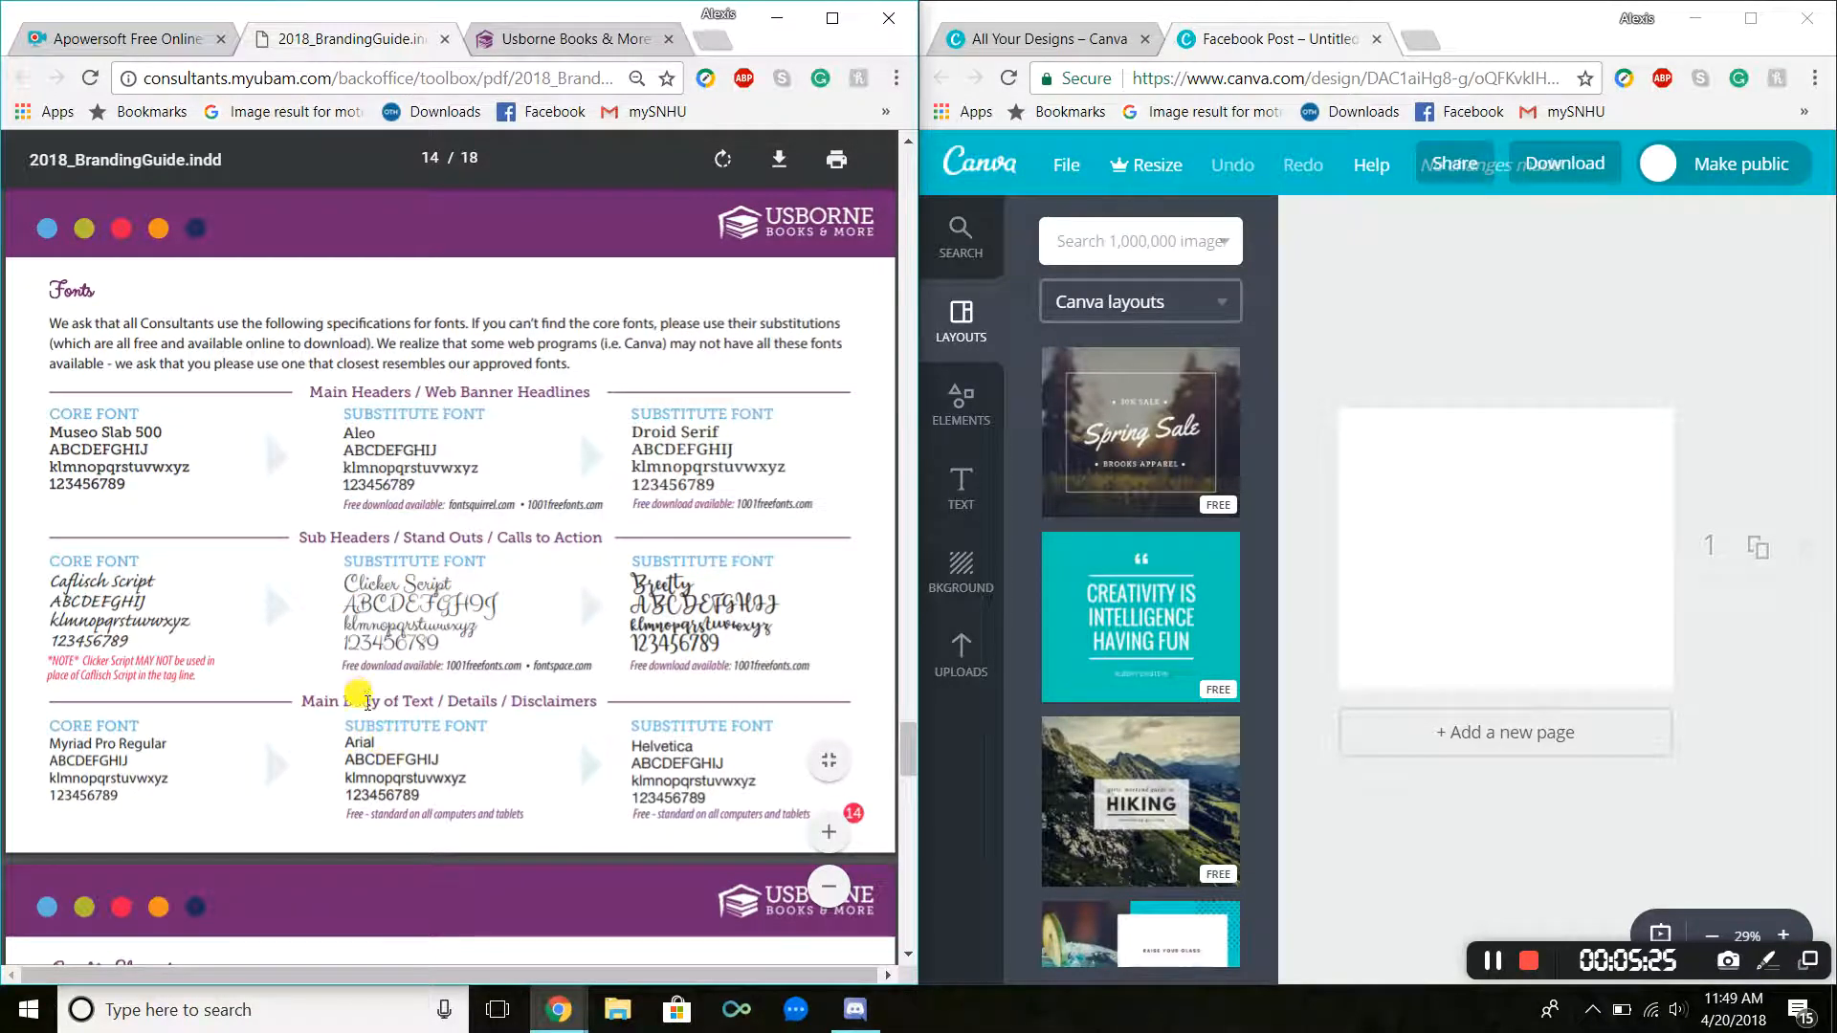
{"action": "scroll", "coordinate": [367, 699], "scroll_direction": "down", "scroll_amount": 1}
{"action": "scroll", "coordinate": [366, 699], "scroll_direction": "up", "scroll_amount": 8}
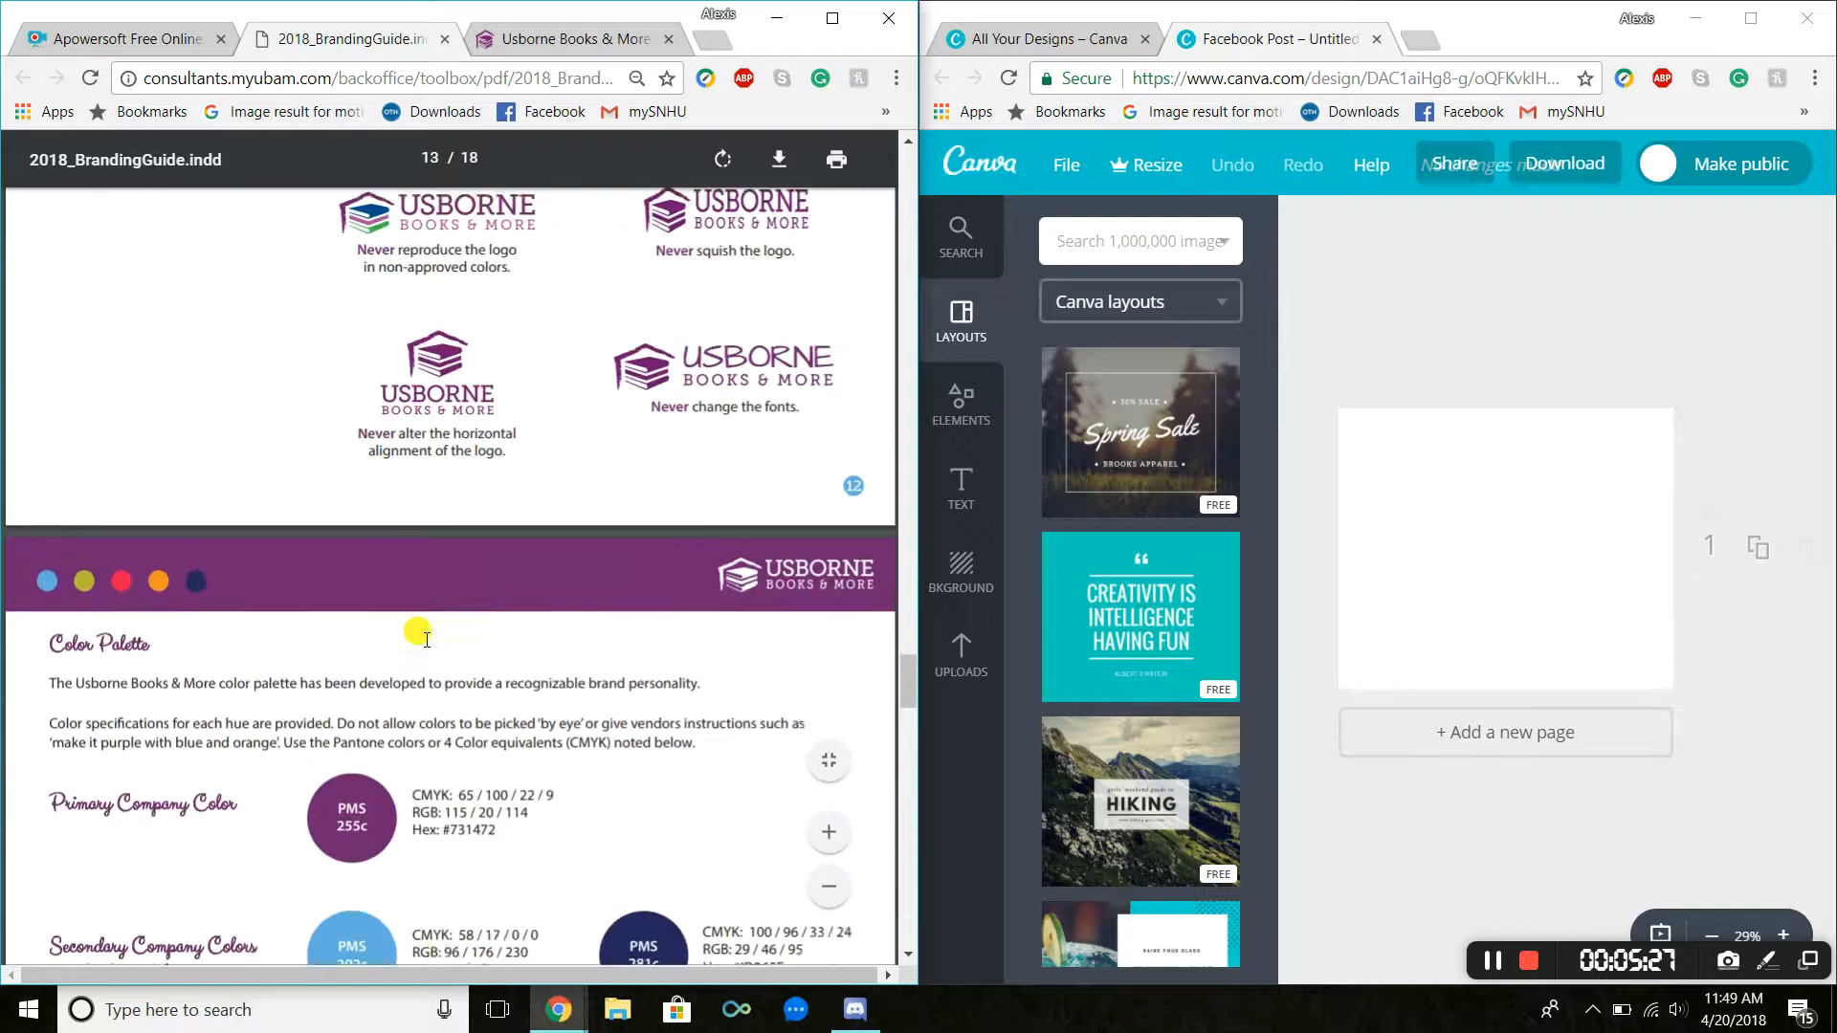
{"action": "scroll", "coordinate": [426, 637], "scroll_direction": "down", "scroll_amount": 5}
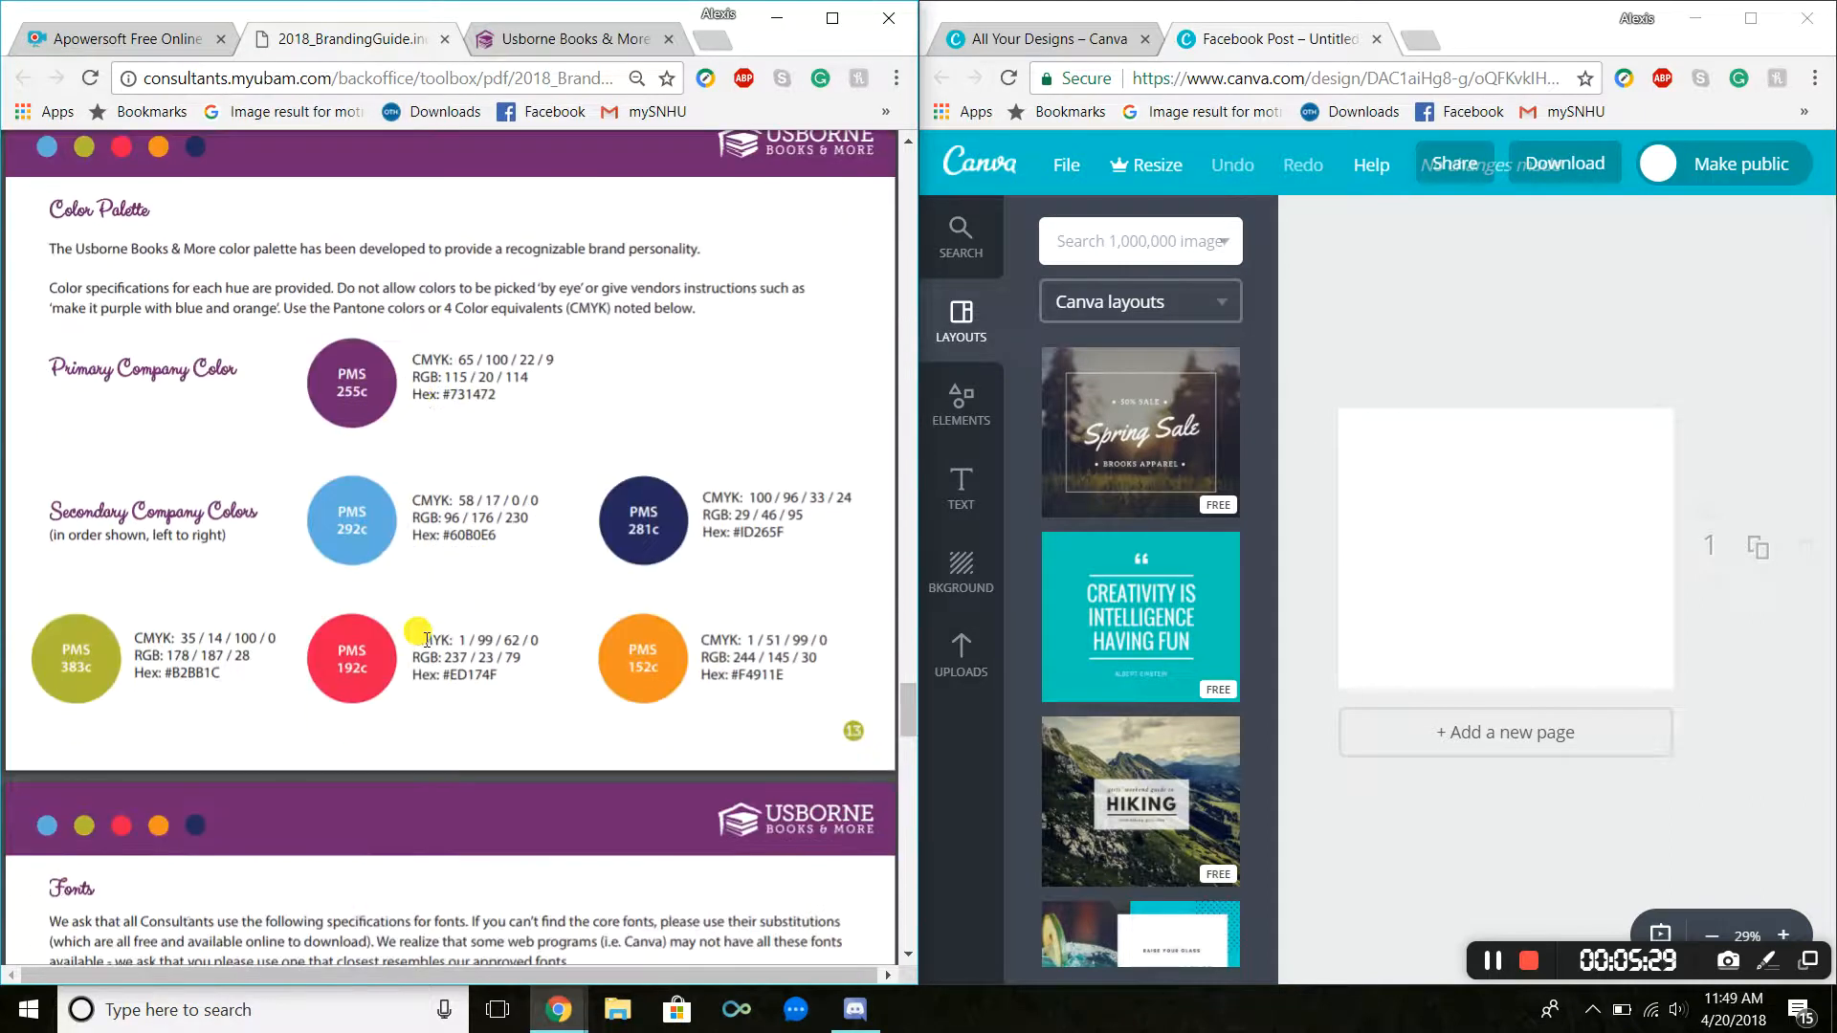
Step: Set the post's background to a new document color with hex code 731472
{"action": "left_click", "coordinate": [976, 572]}
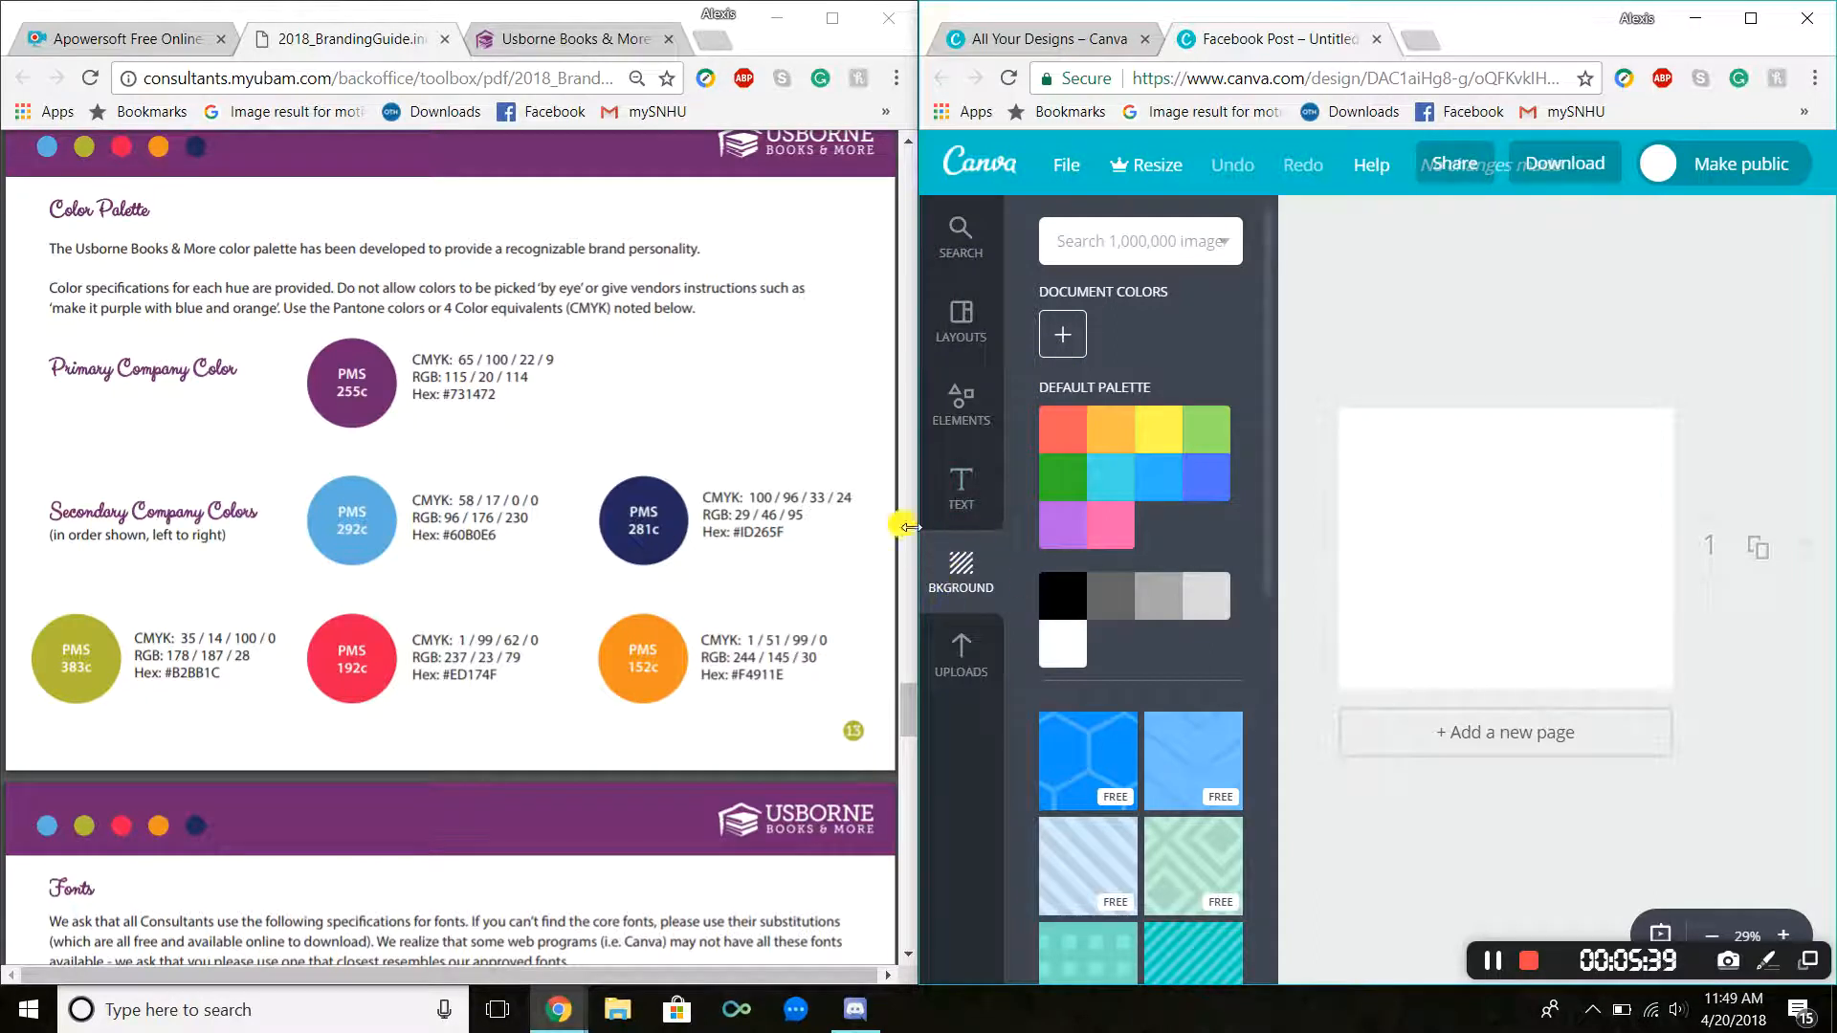
{"action": "left_click", "coordinate": [1062, 342]}
{"action": "left_click_drag", "start_coordinate": [1275, 660], "coordinate": [1202, 658]}
{"action": "key", "text": "BackSpace"}
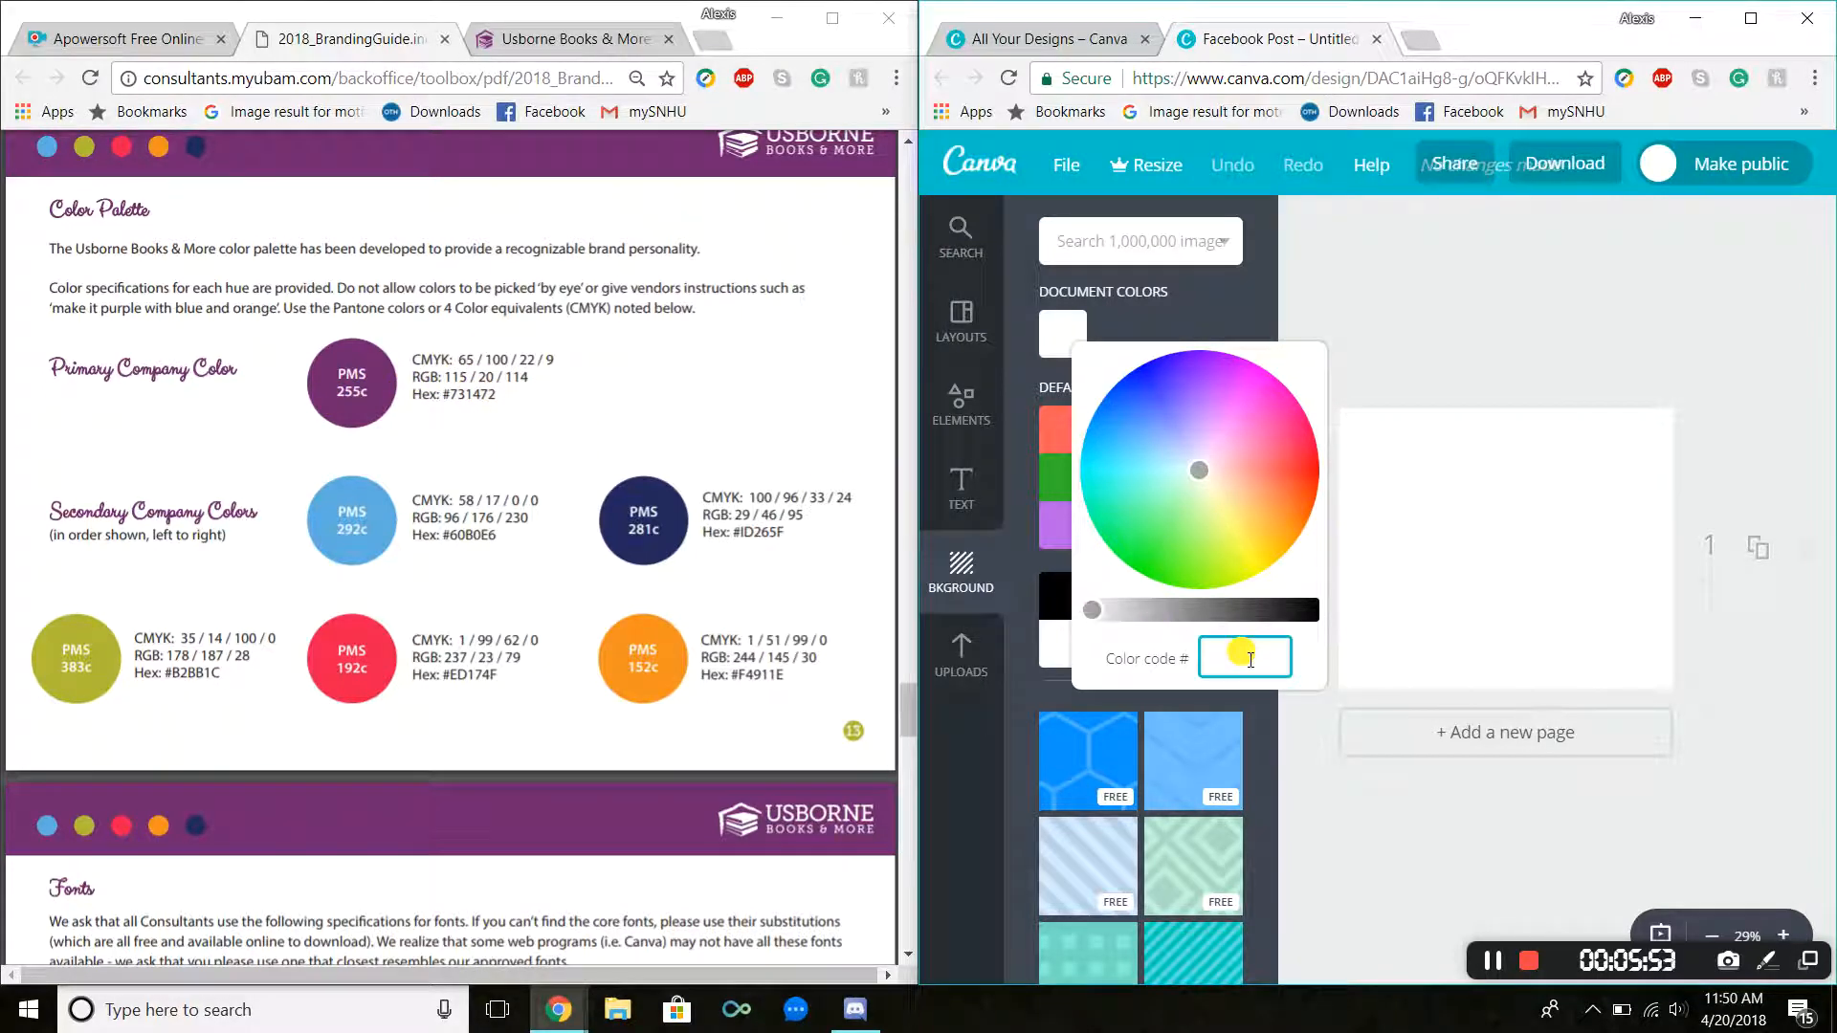
{"action": "type", "text": "73"}
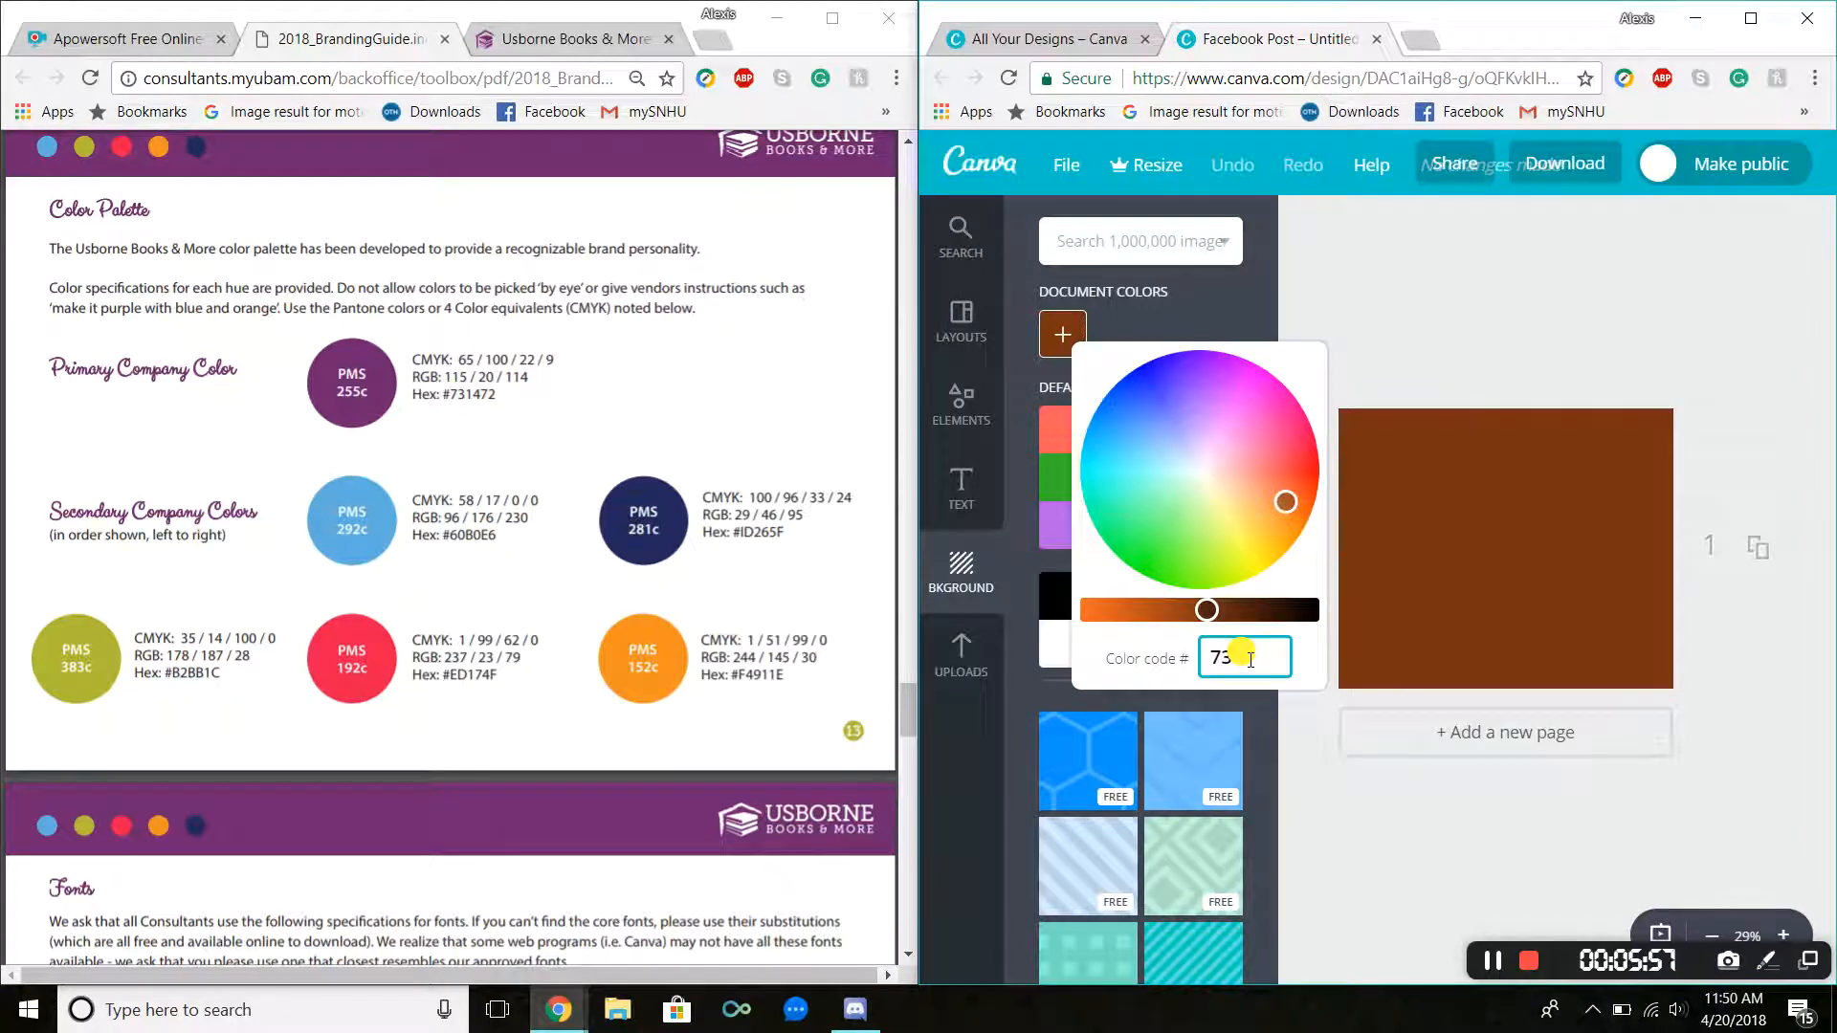
{"action": "type", "text": "1472"}
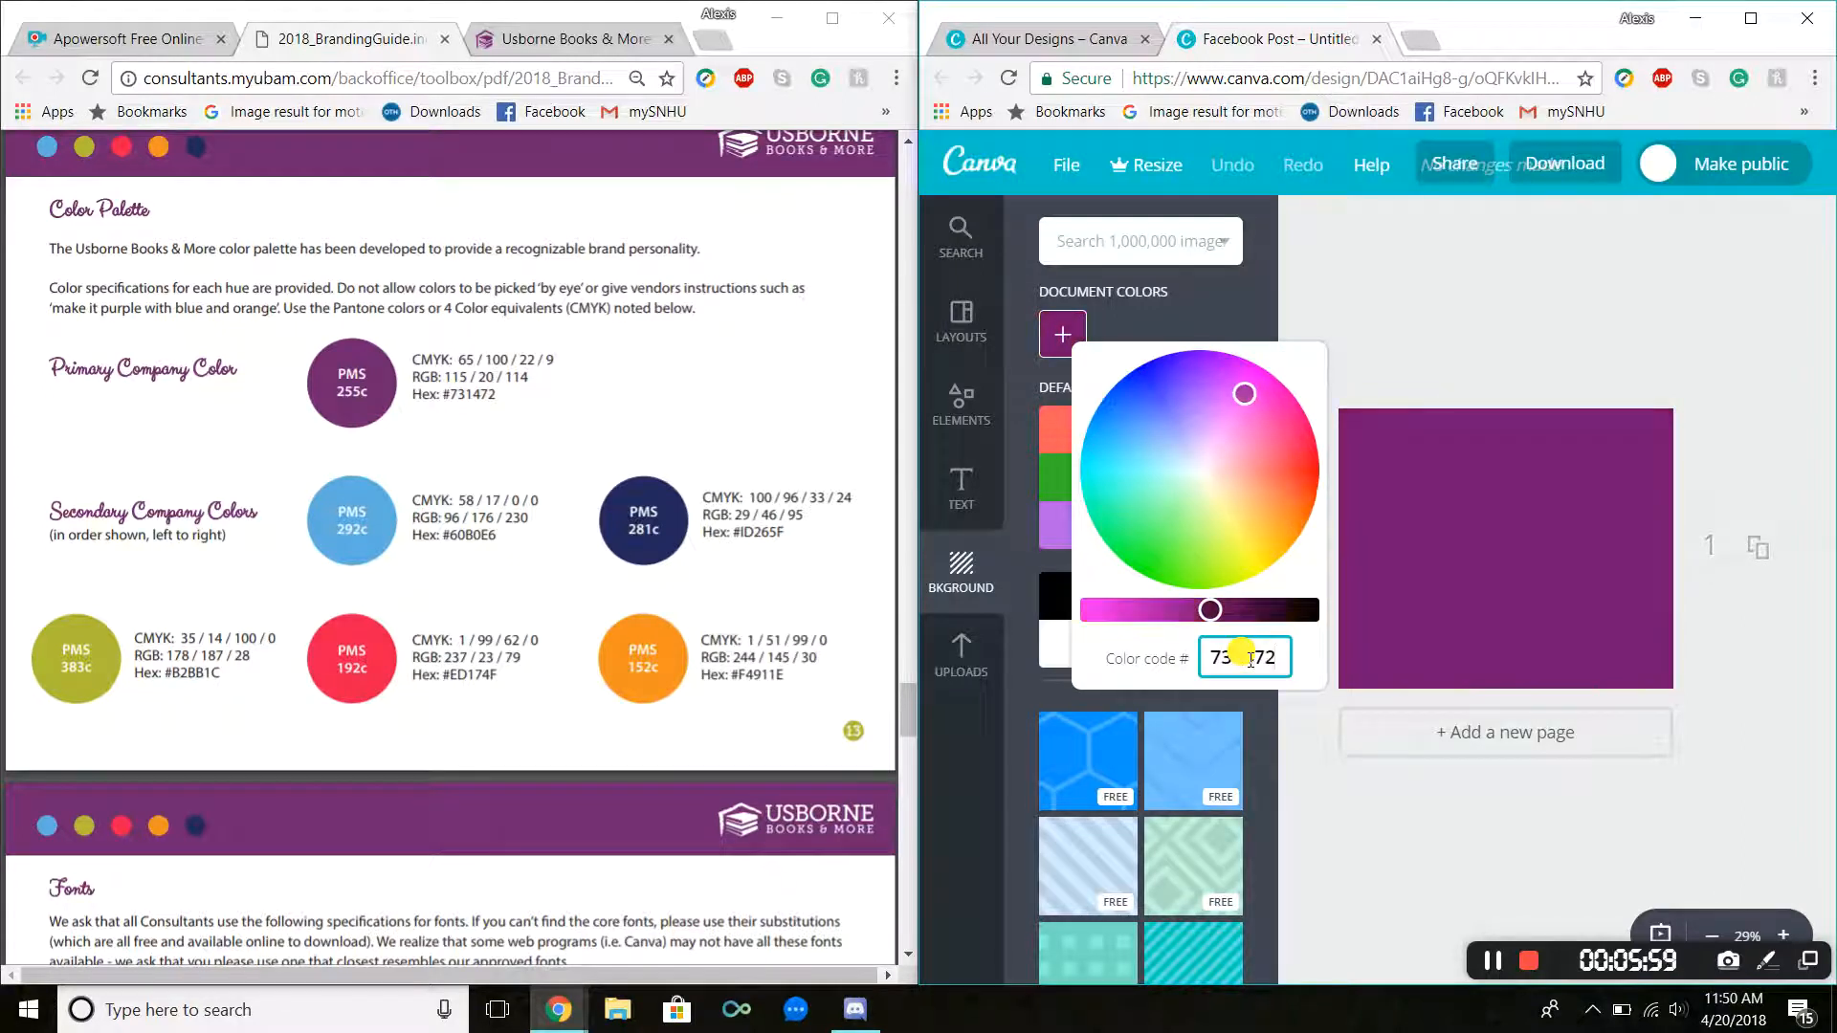
{"action": "key", "text": "Return"}
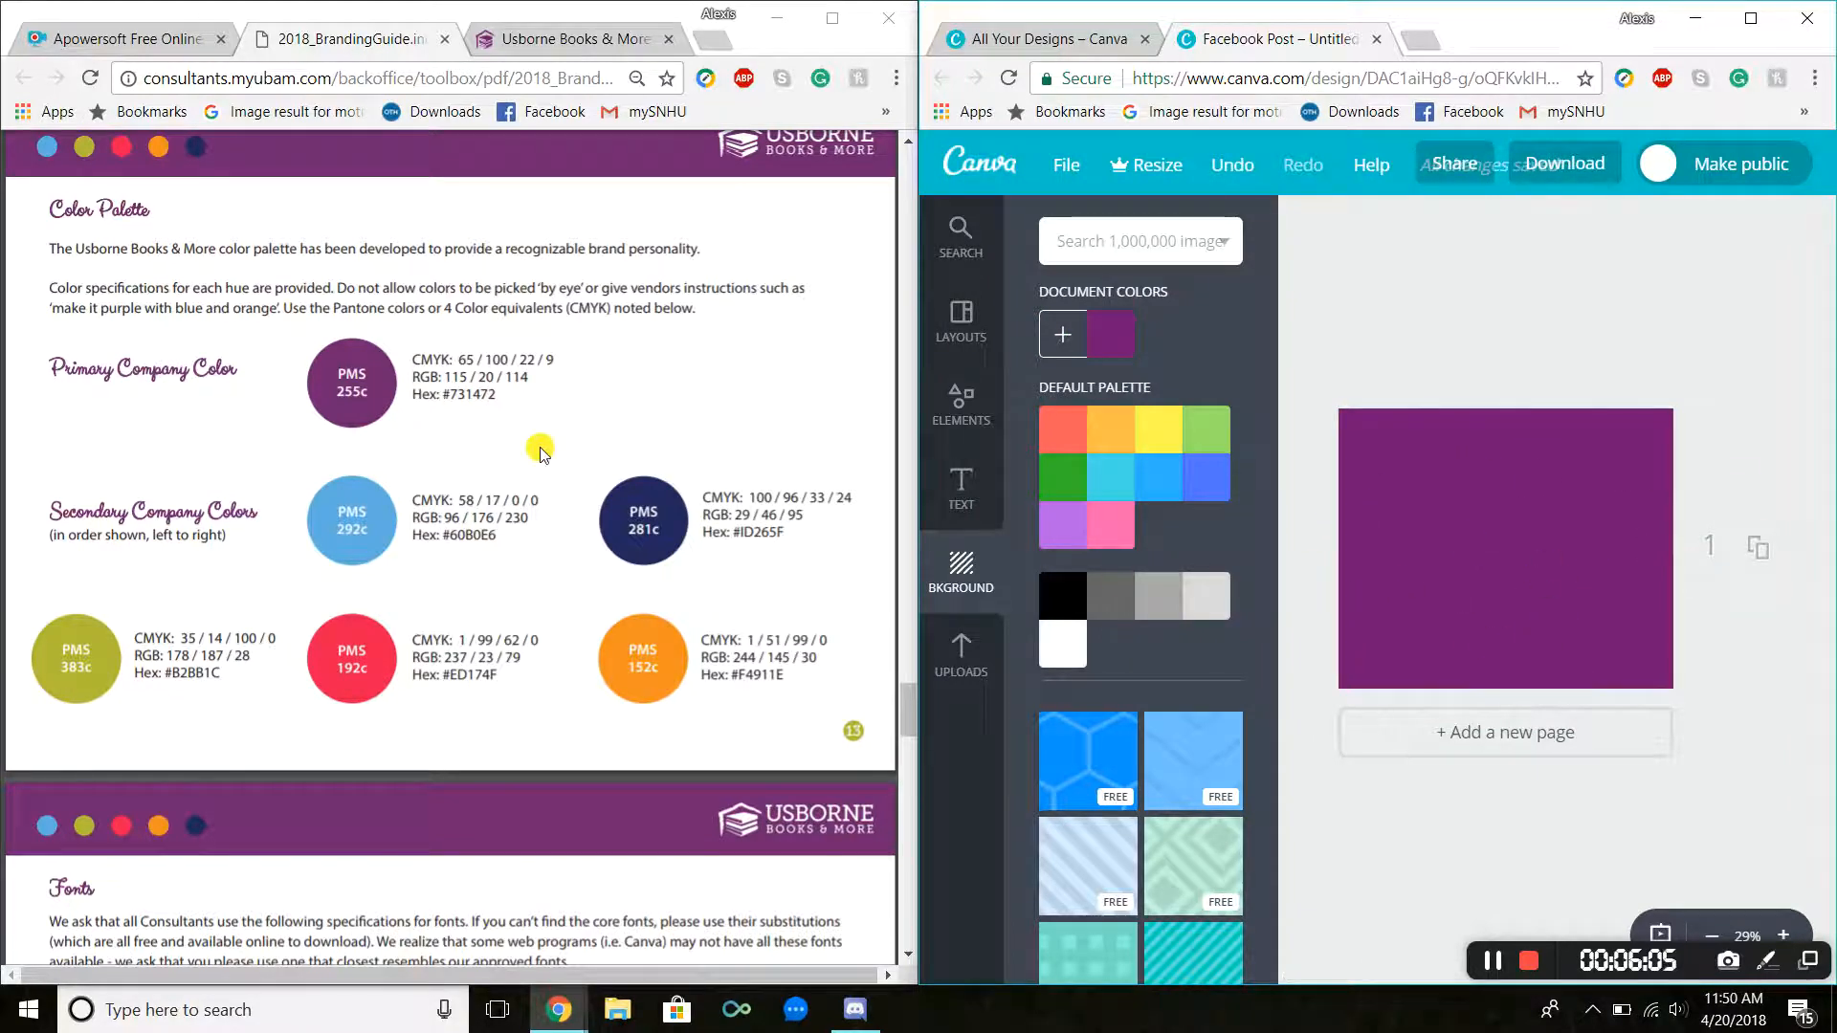
Step: Add a square shape, stretch it across the full width of the post, and move it down over the lower portion
{"action": "scroll", "coordinate": [540, 452], "scroll_direction": "up", "scroll_amount": 10}
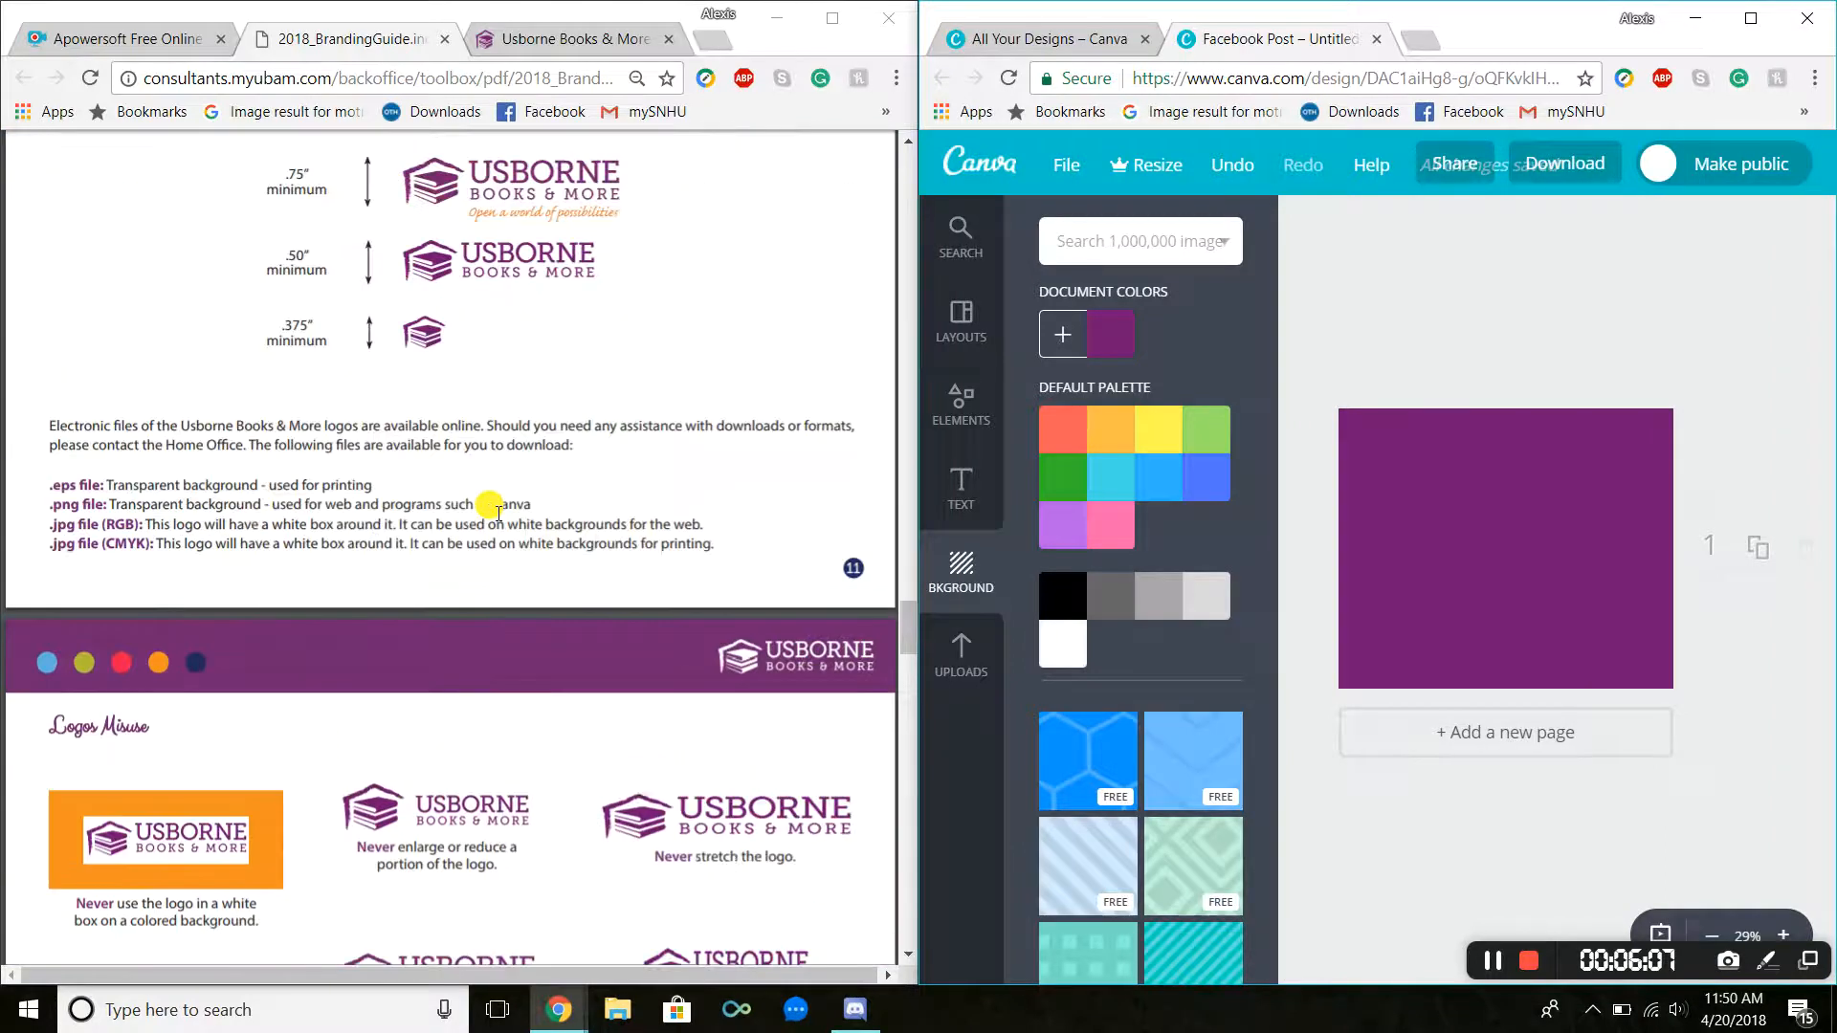
{"action": "scroll", "coordinate": [497, 512], "scroll_direction": "up", "scroll_amount": 15}
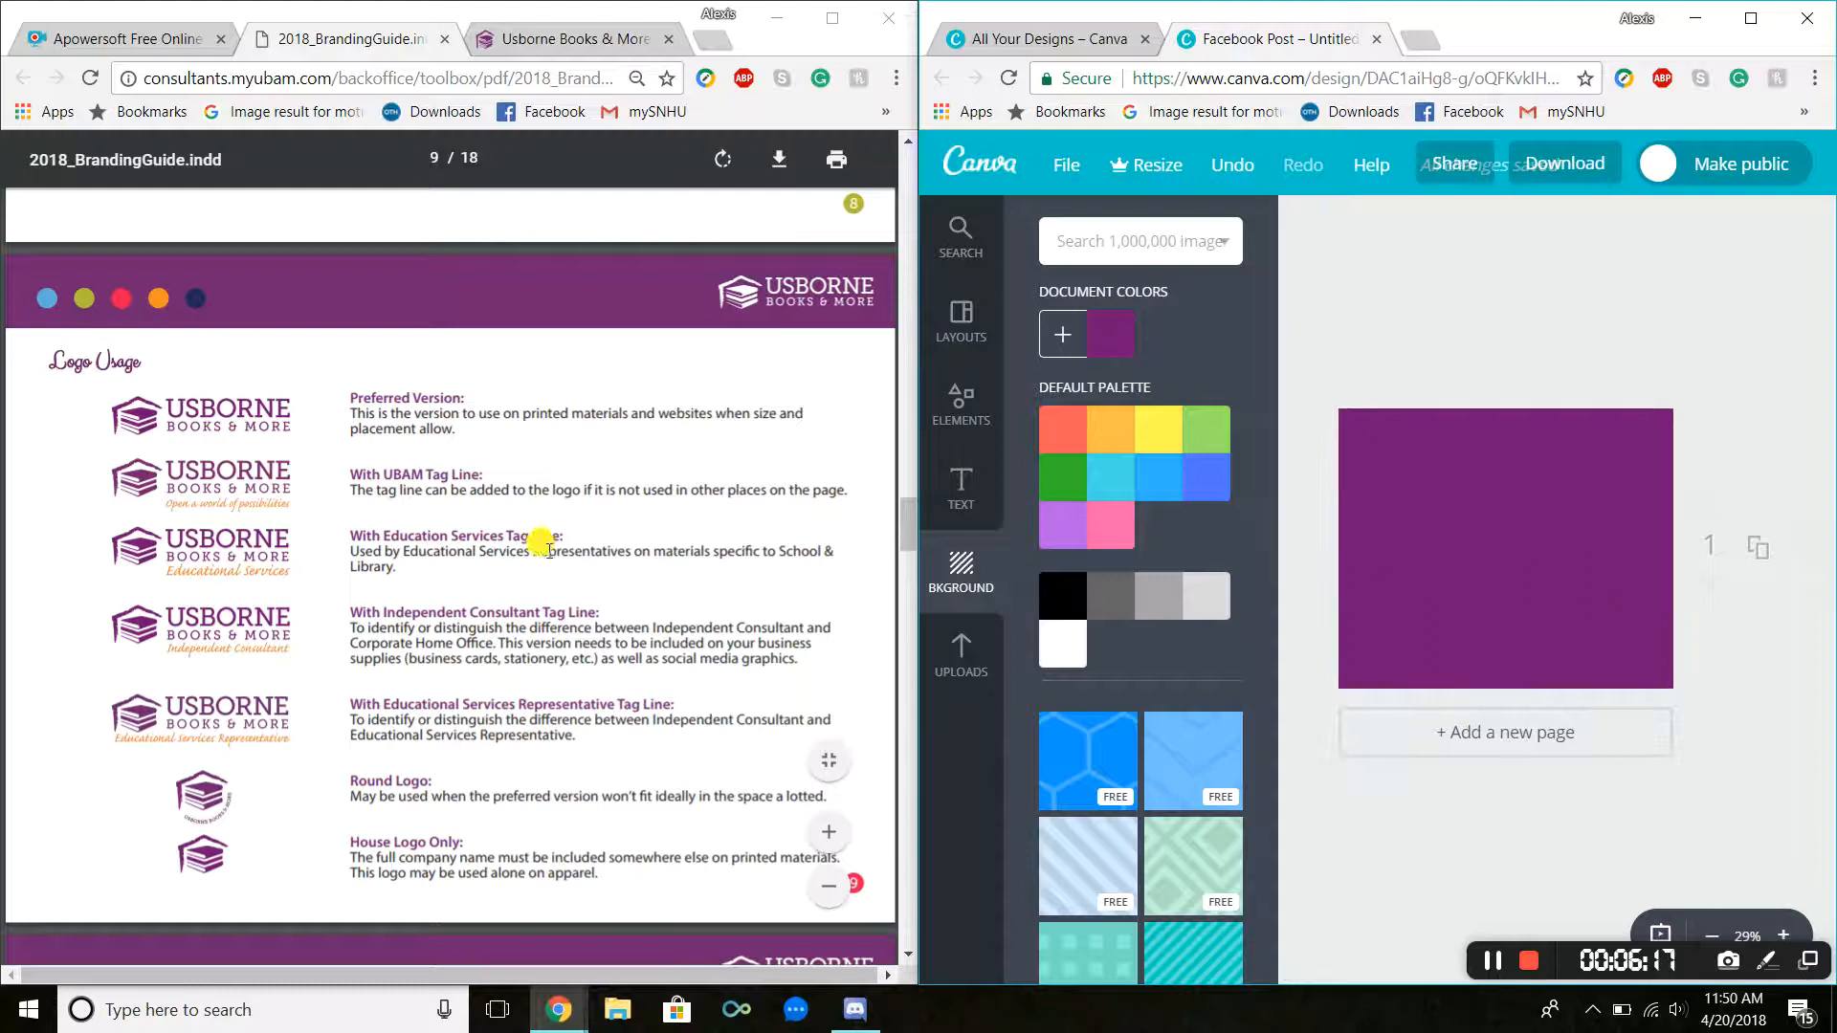
{"action": "scroll", "coordinate": [533, 525], "scroll_direction": "down", "scroll_amount": 15}
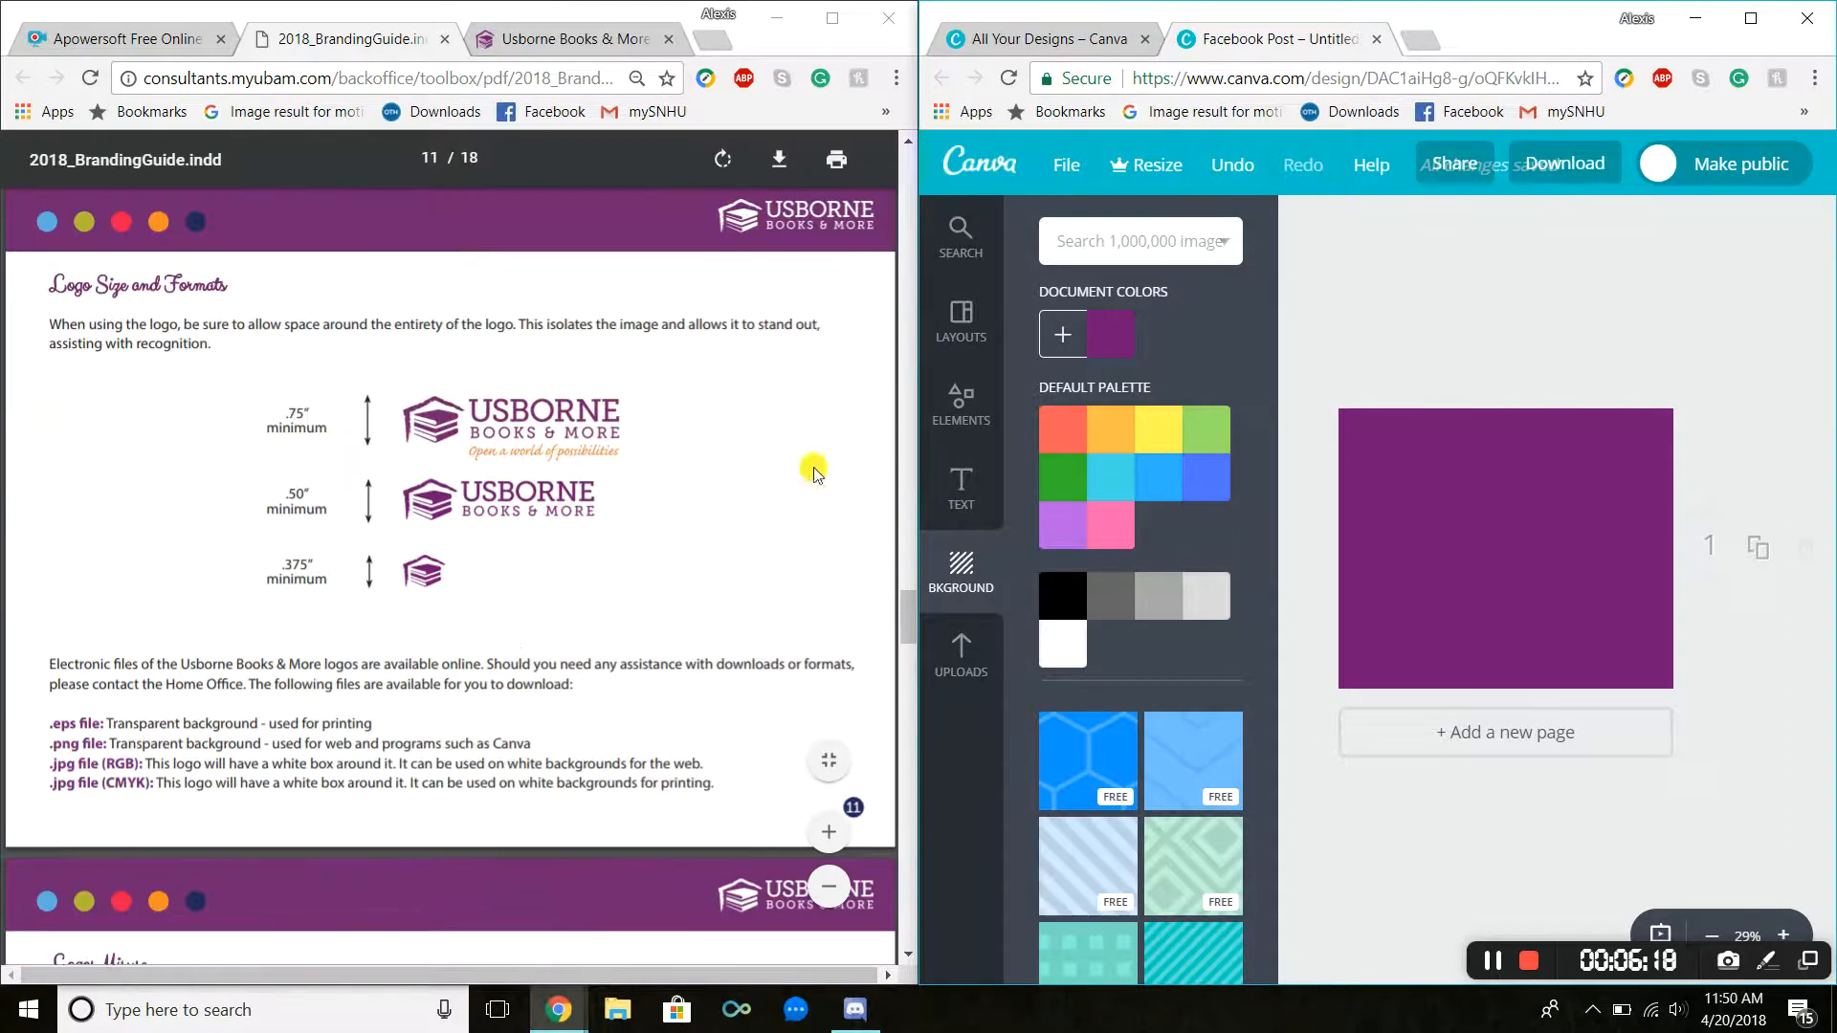
{"action": "left_click", "coordinate": [959, 402]}
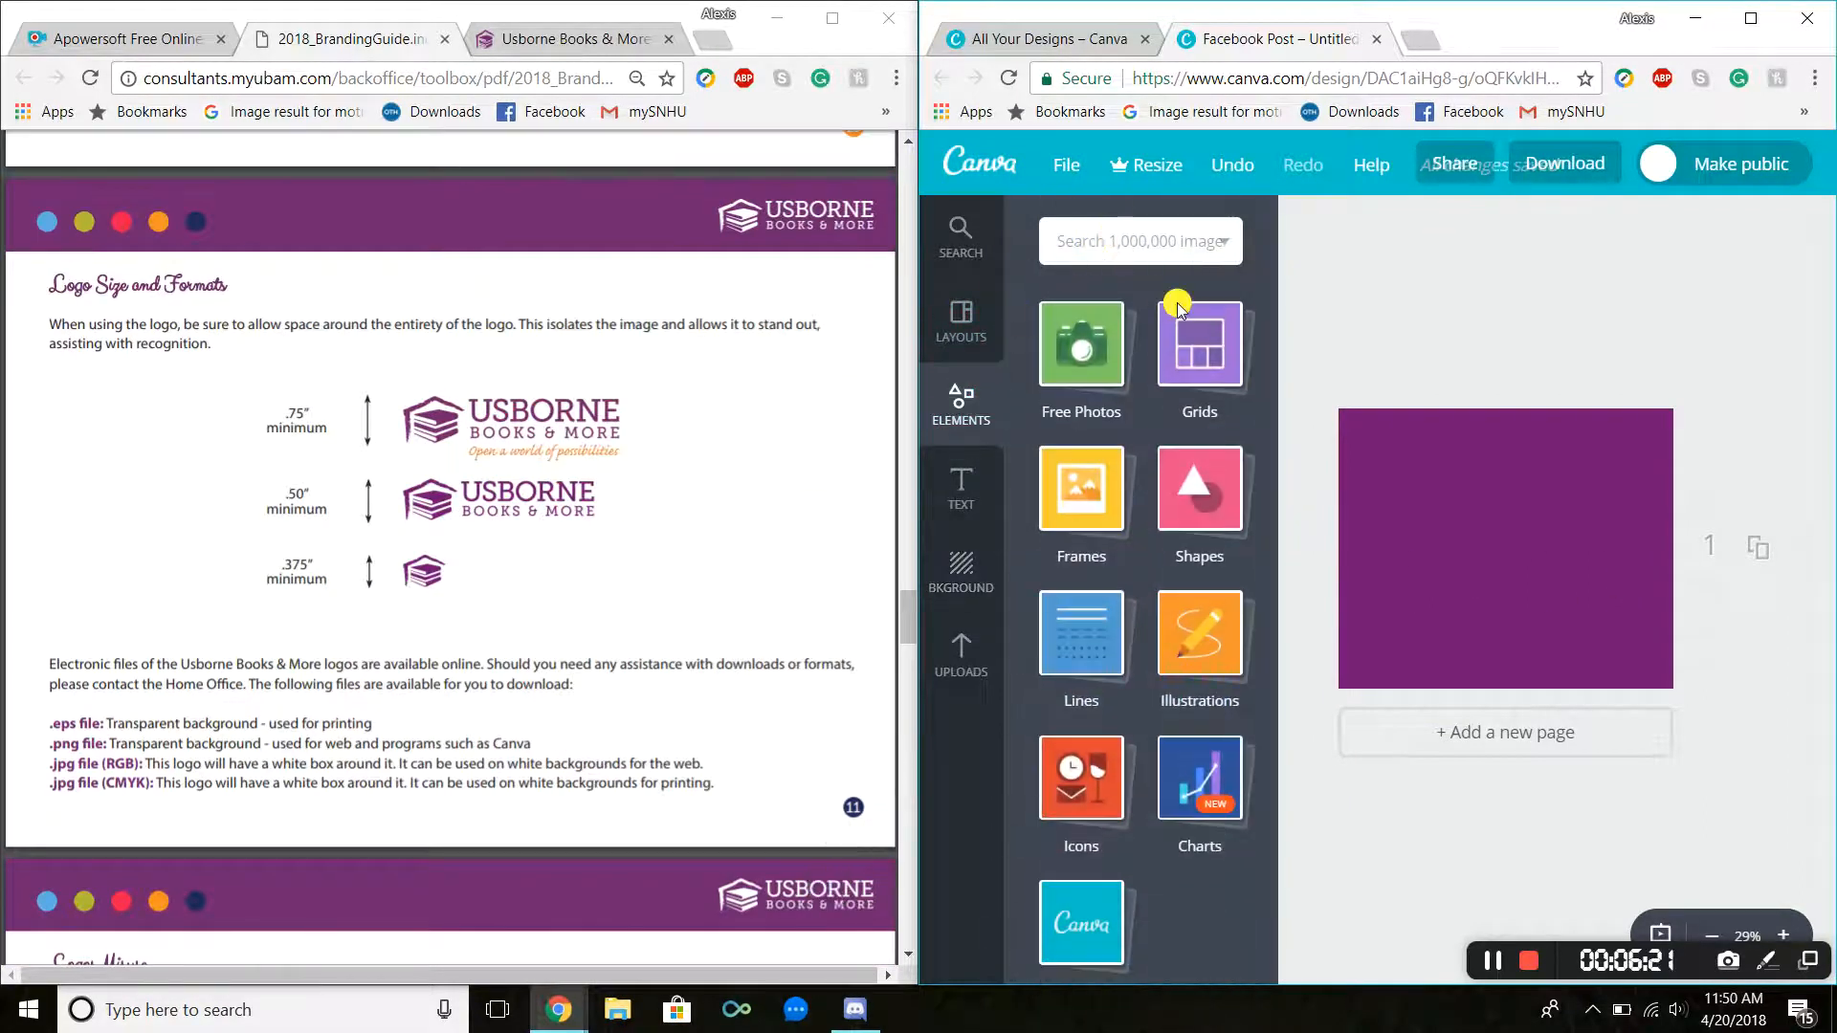
{"action": "left_click", "coordinate": [1185, 529]}
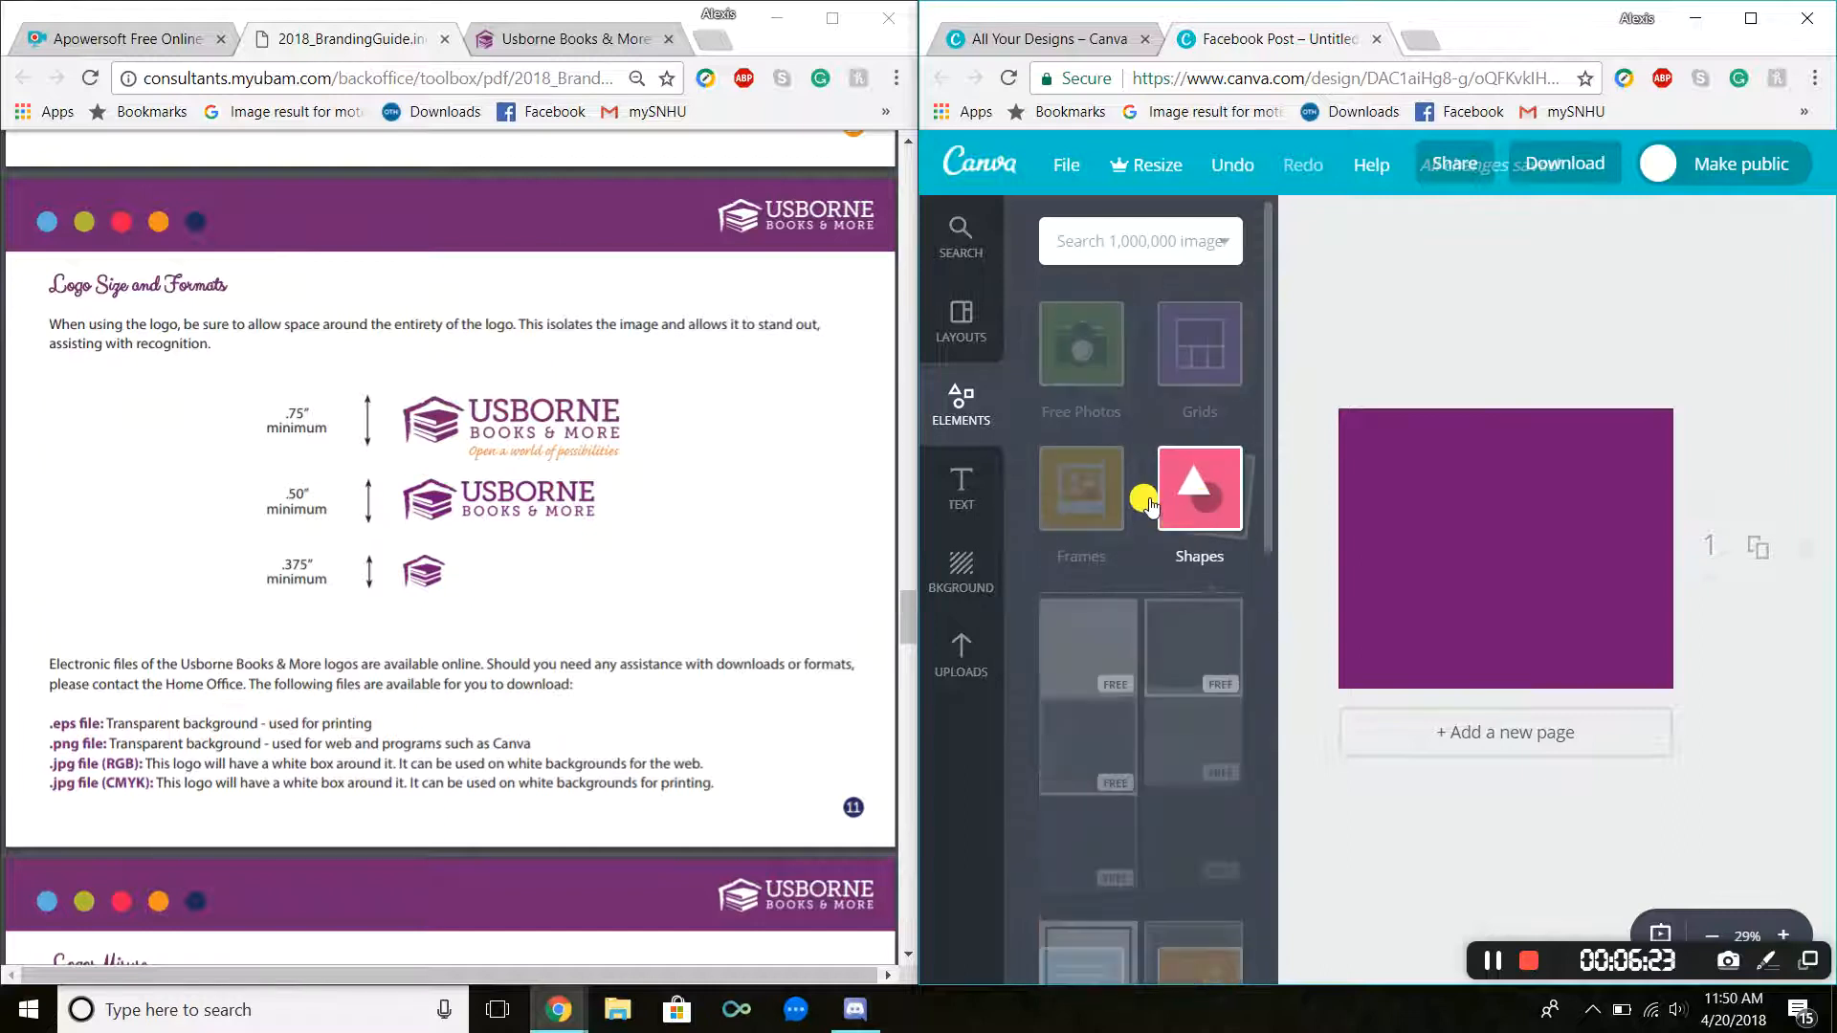
{"action": "left_click", "coordinate": [1084, 551]}
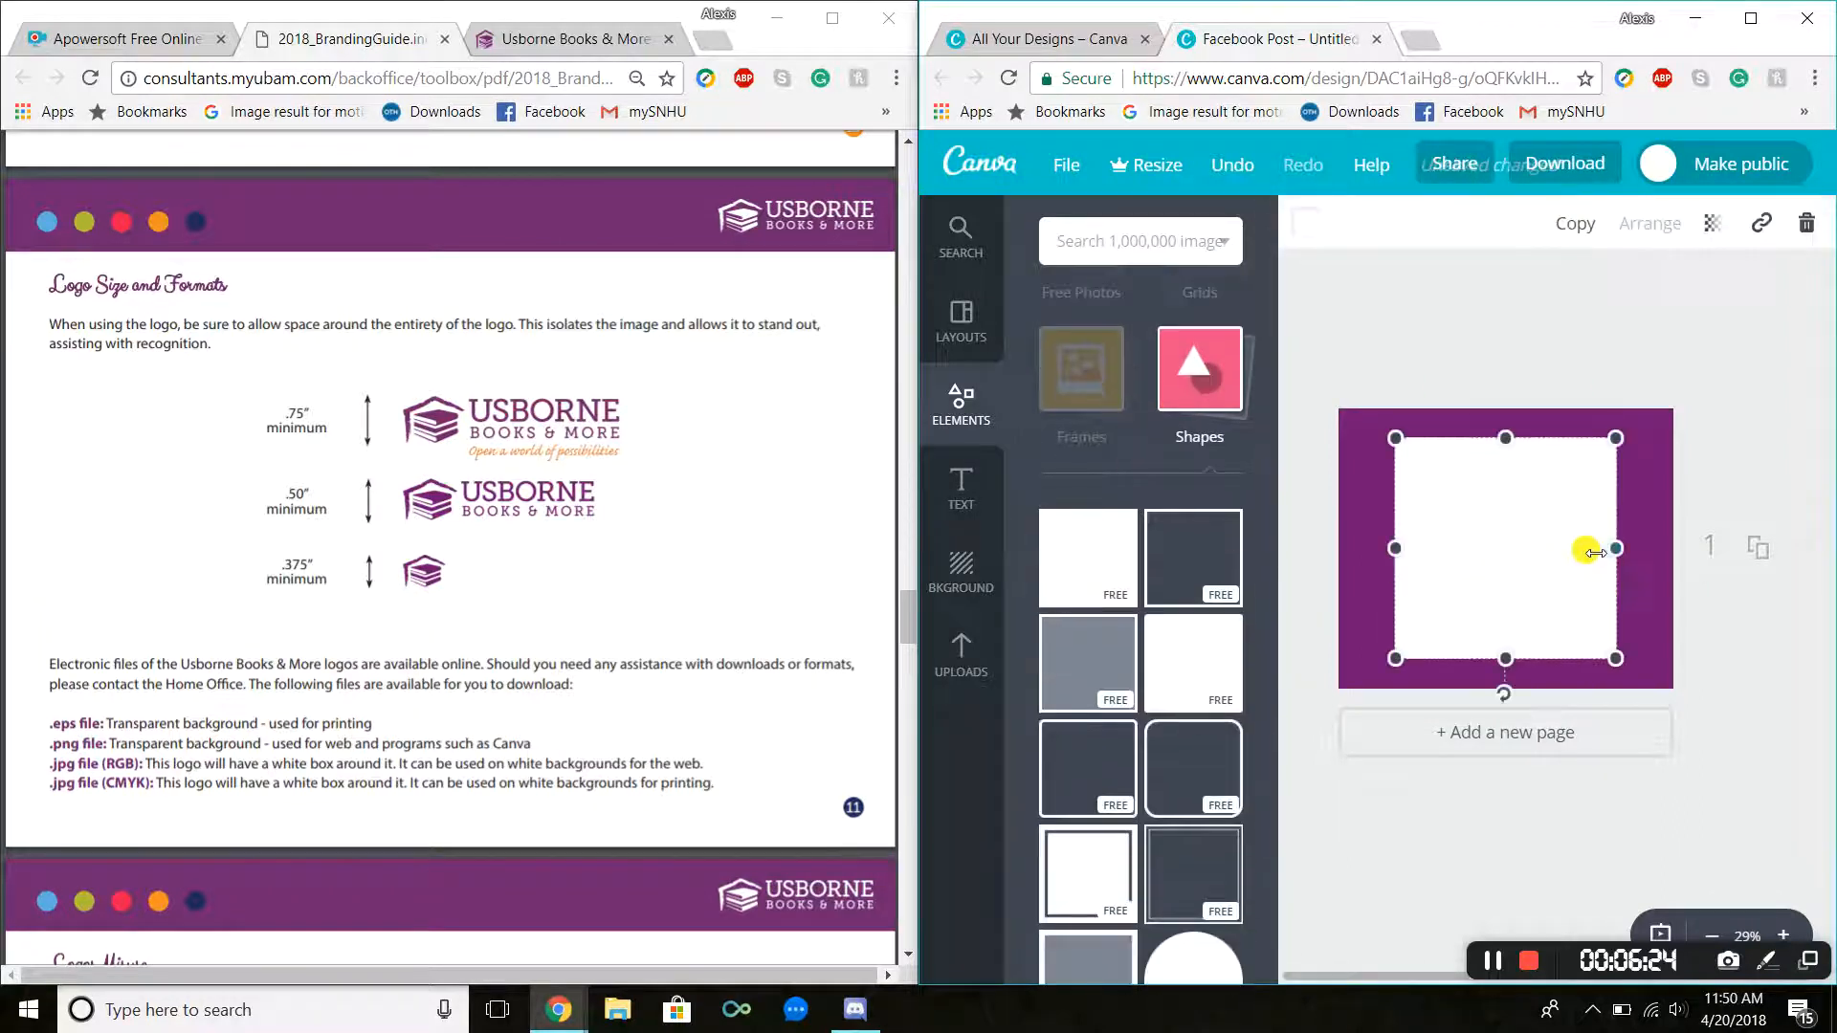
{"action": "left_click_drag", "start_coordinate": [1616, 548], "coordinate": [1739, 548]}
{"action": "left_click_drag", "start_coordinate": [1400, 552], "coordinate": [1296, 545]}
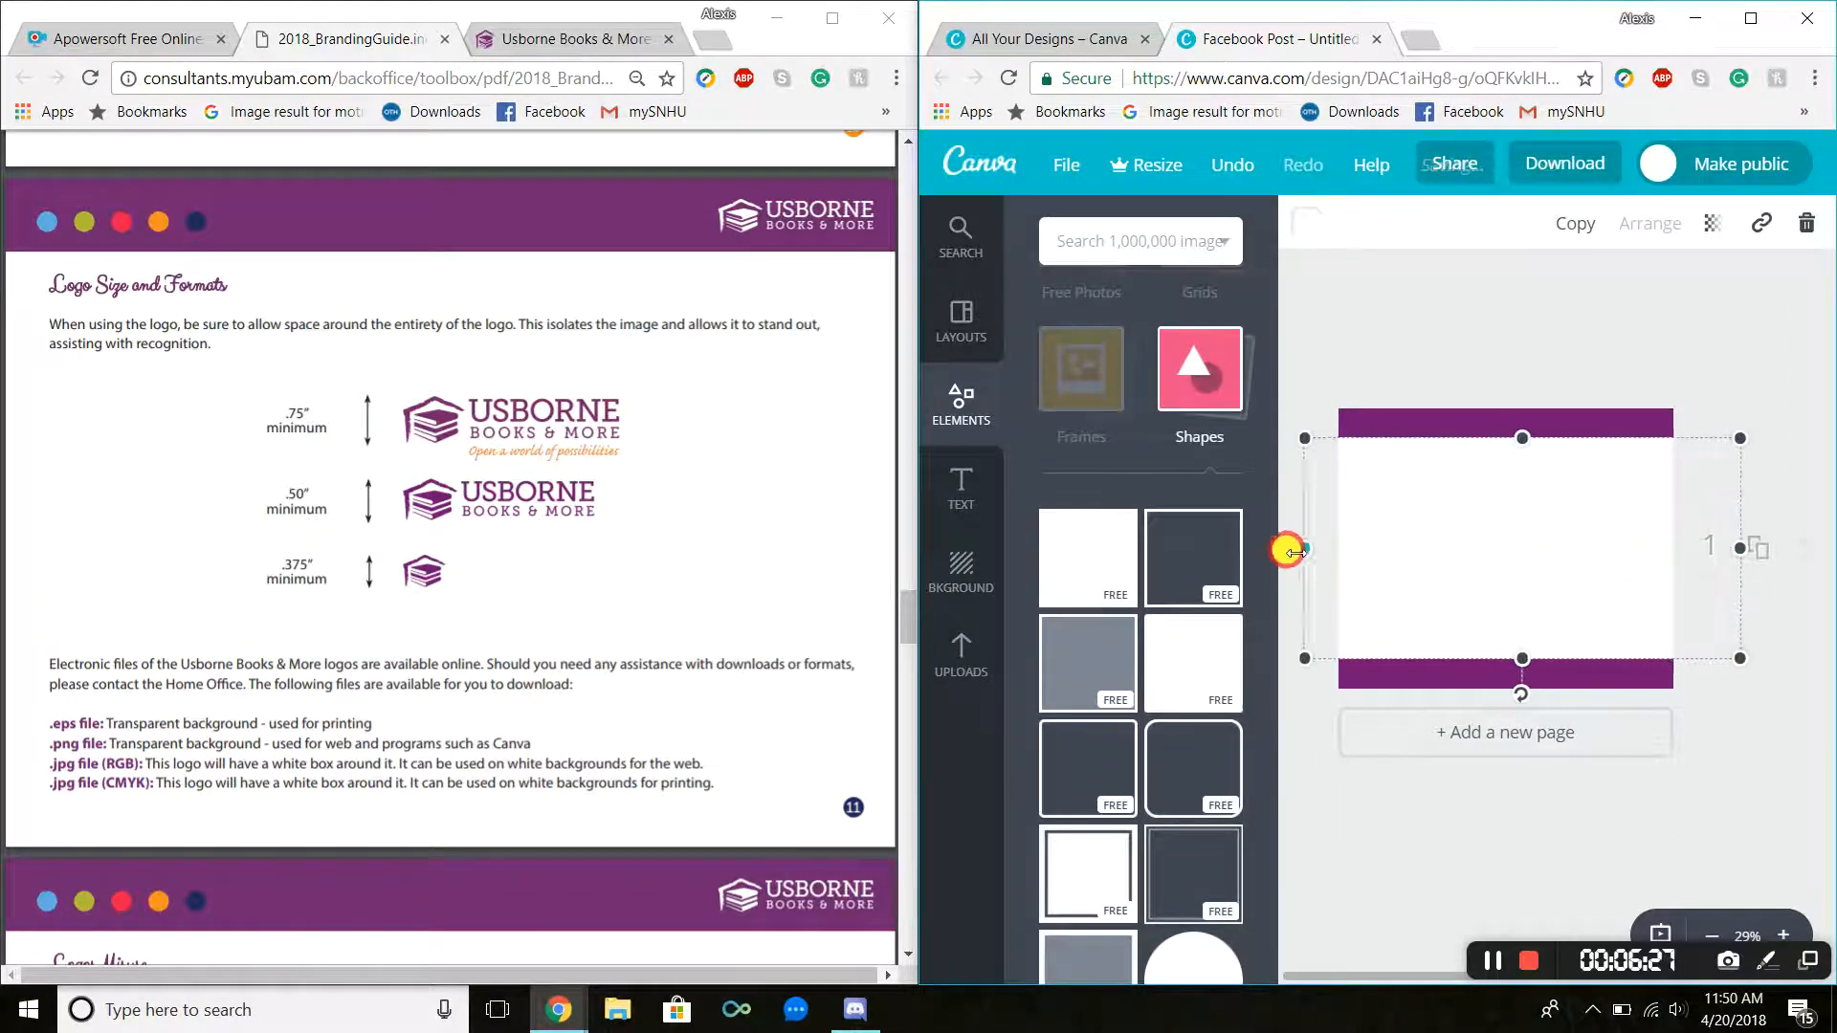
{"action": "left_click_drag", "start_coordinate": [1497, 533], "coordinate": [1517, 657]}
Step: Give the square a new document color with hex code 60B0E6
{"action": "scroll", "coordinate": [519, 534], "scroll_direction": "down", "scroll_amount": 15}
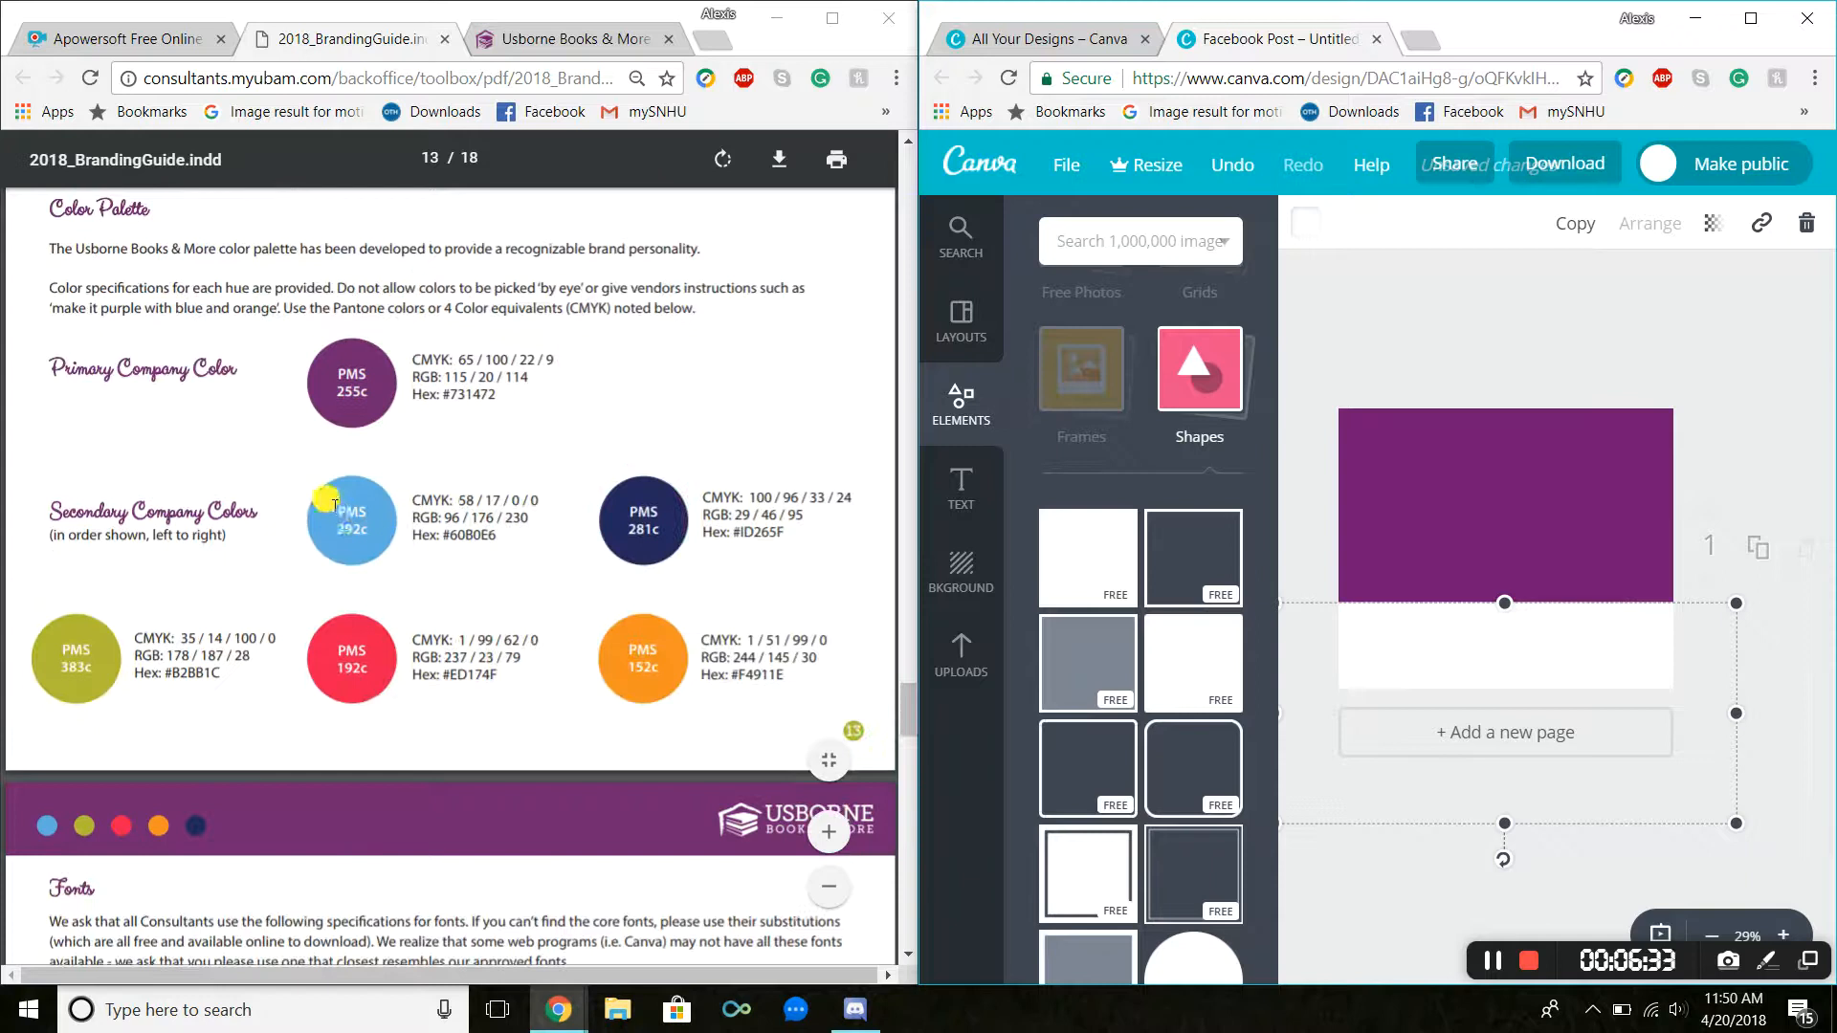
{"action": "left_click", "coordinate": [1307, 224]}
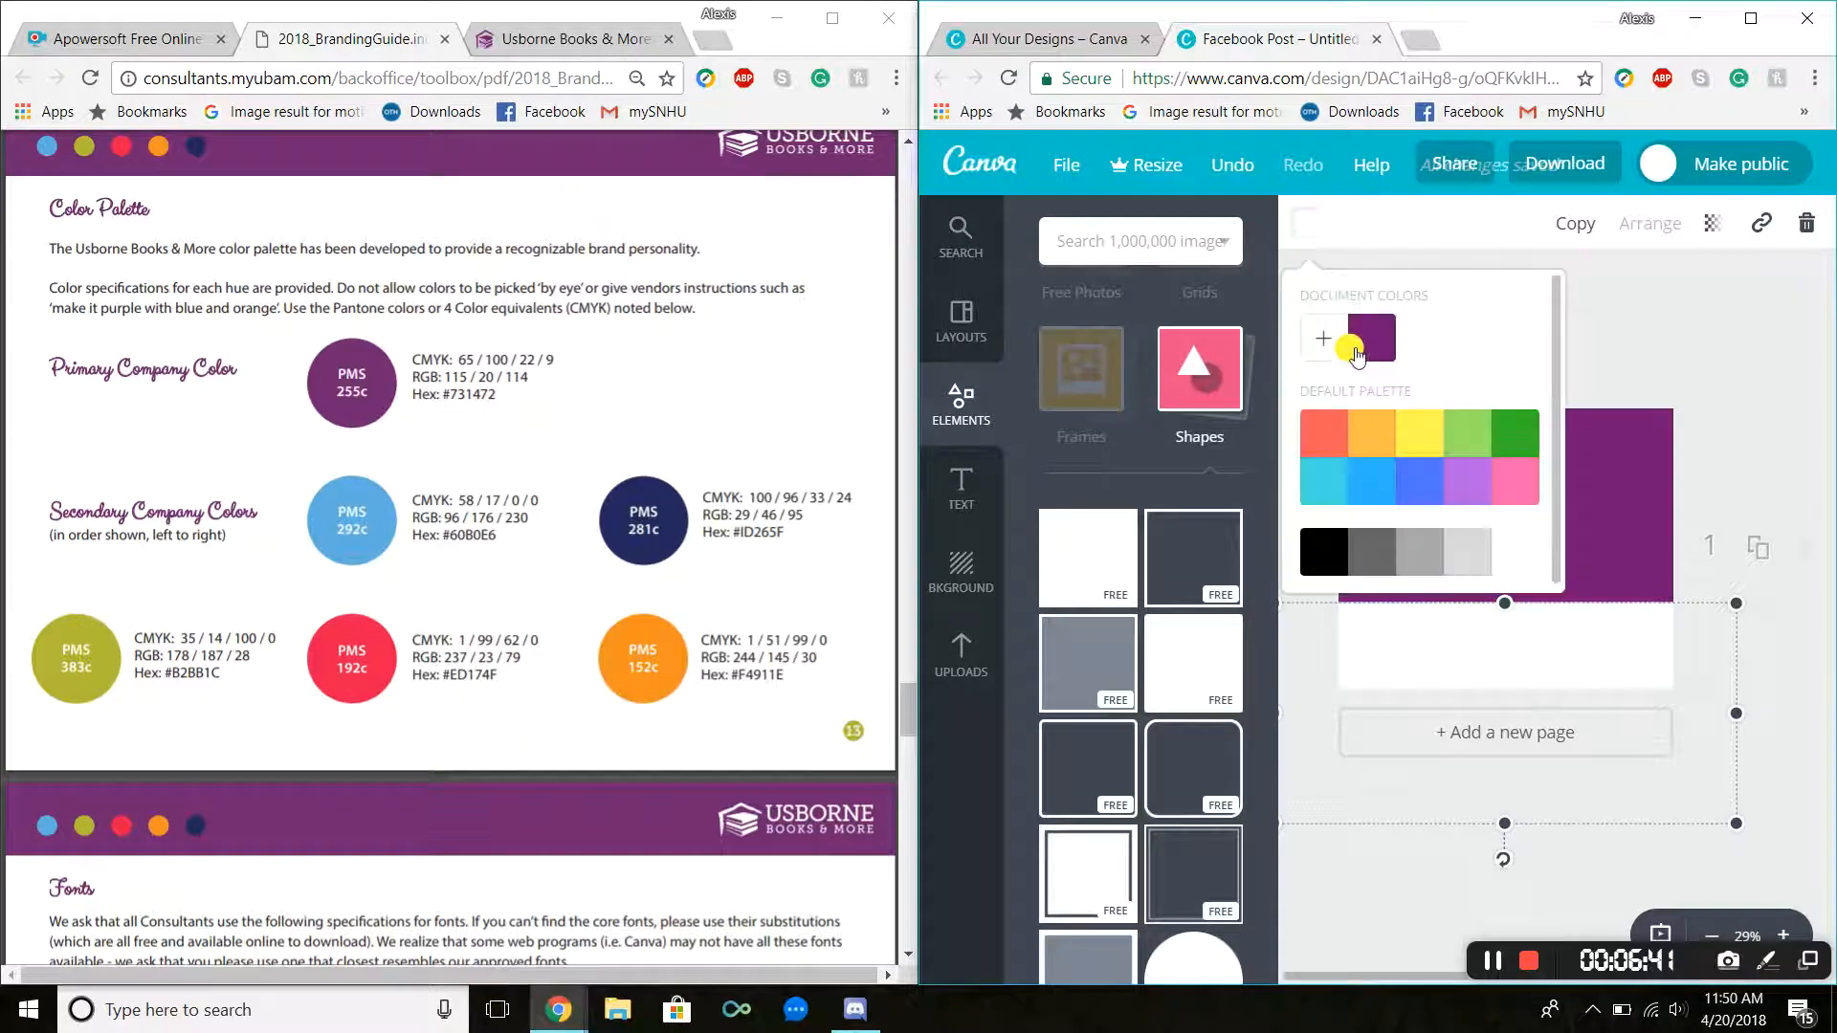
{"action": "left_click", "coordinate": [1320, 338]}
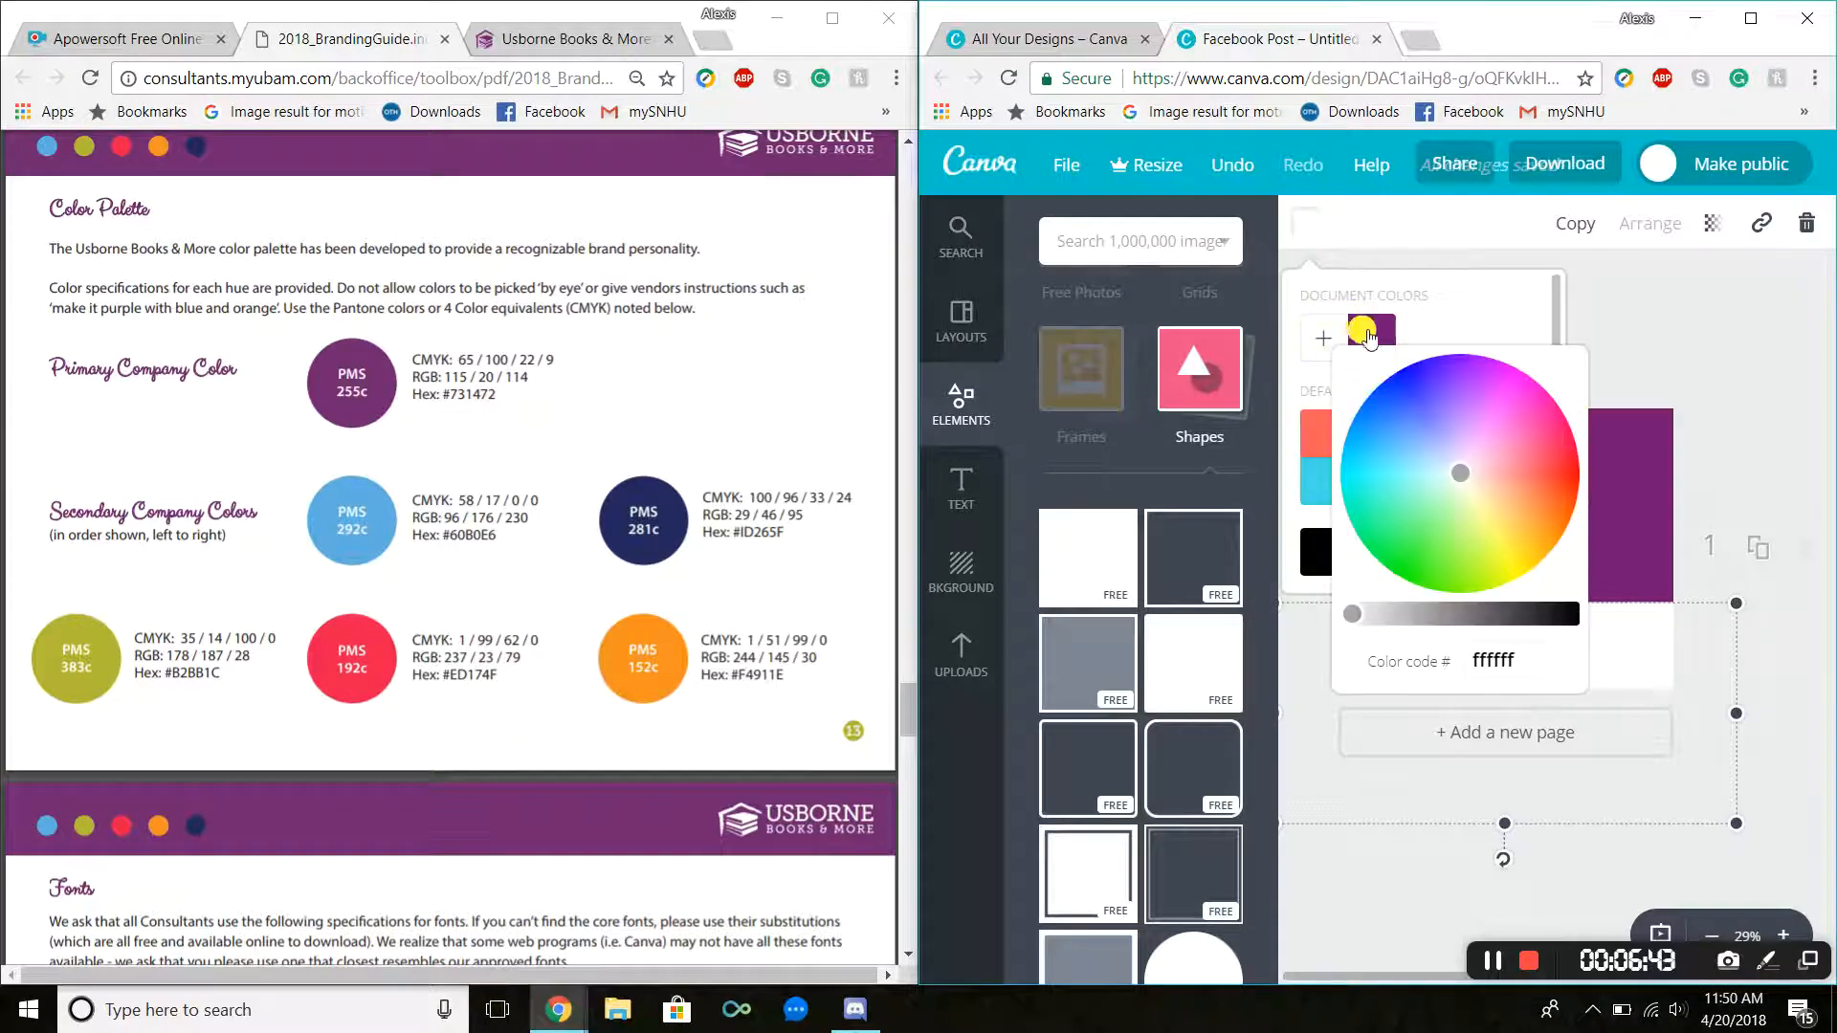
{"action": "left_click", "coordinate": [1495, 661]}
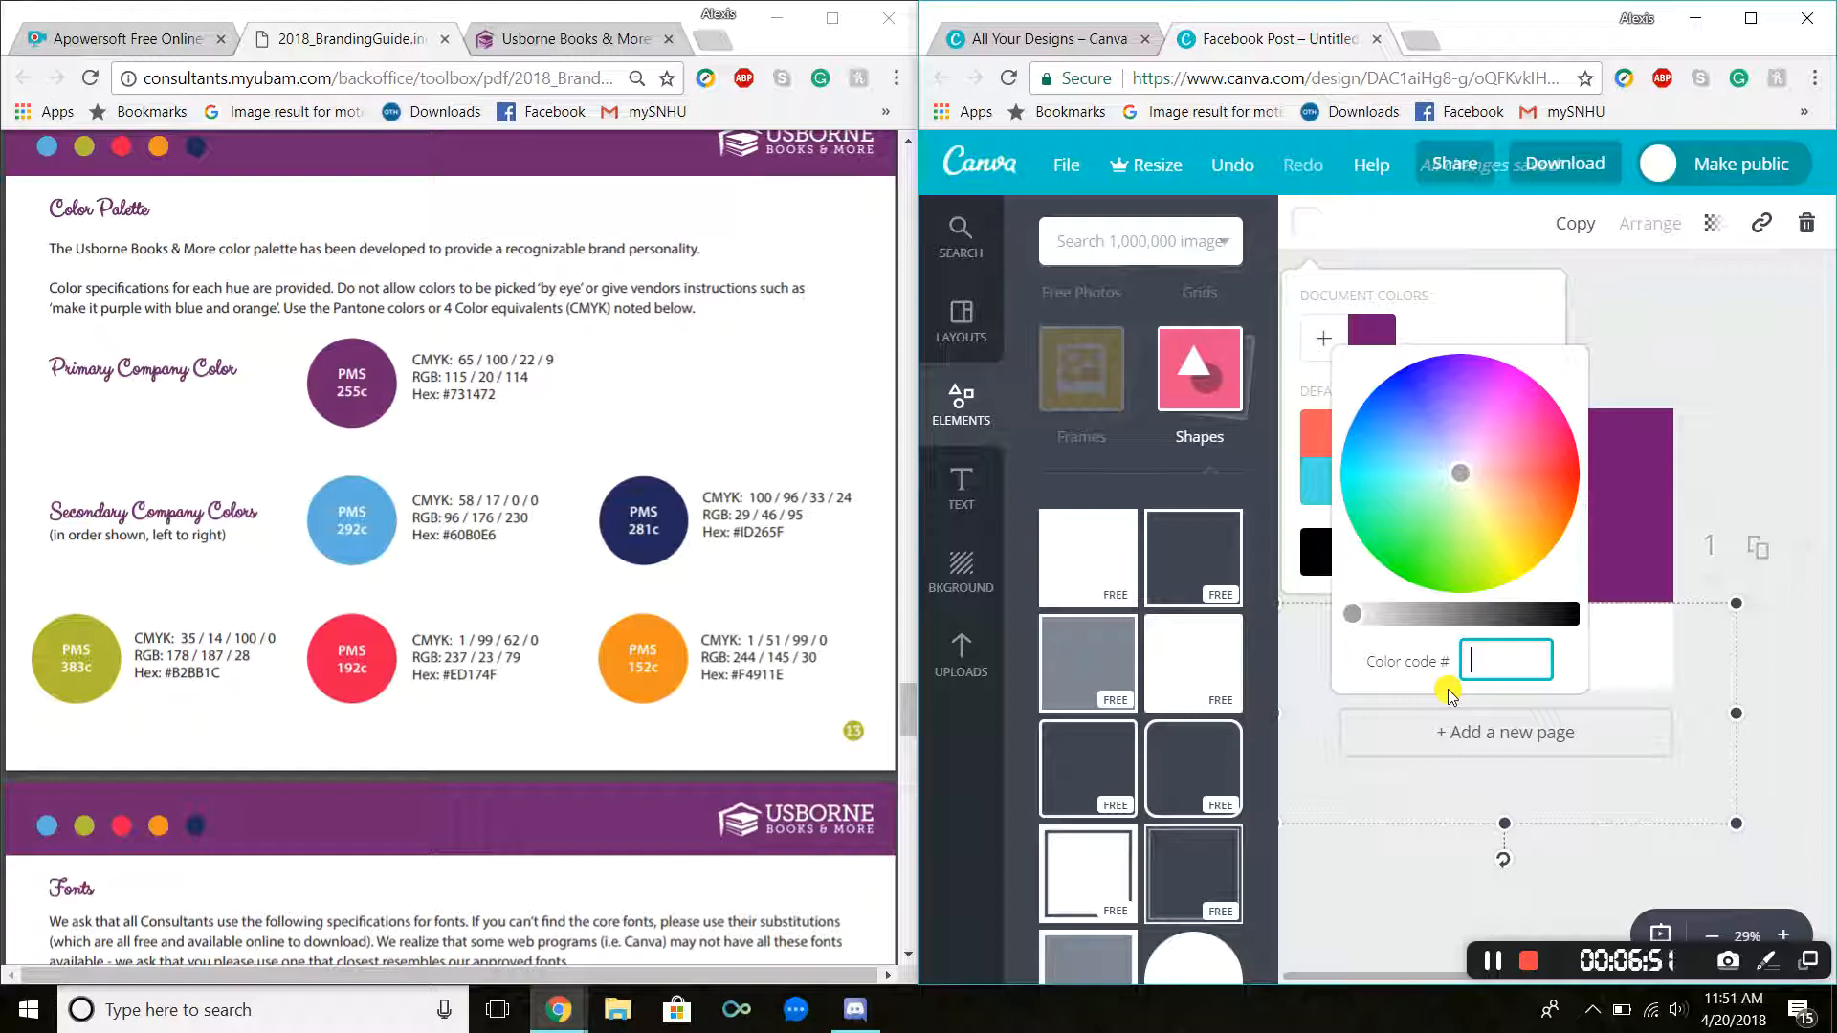
{"action": "type", "text": "60"}
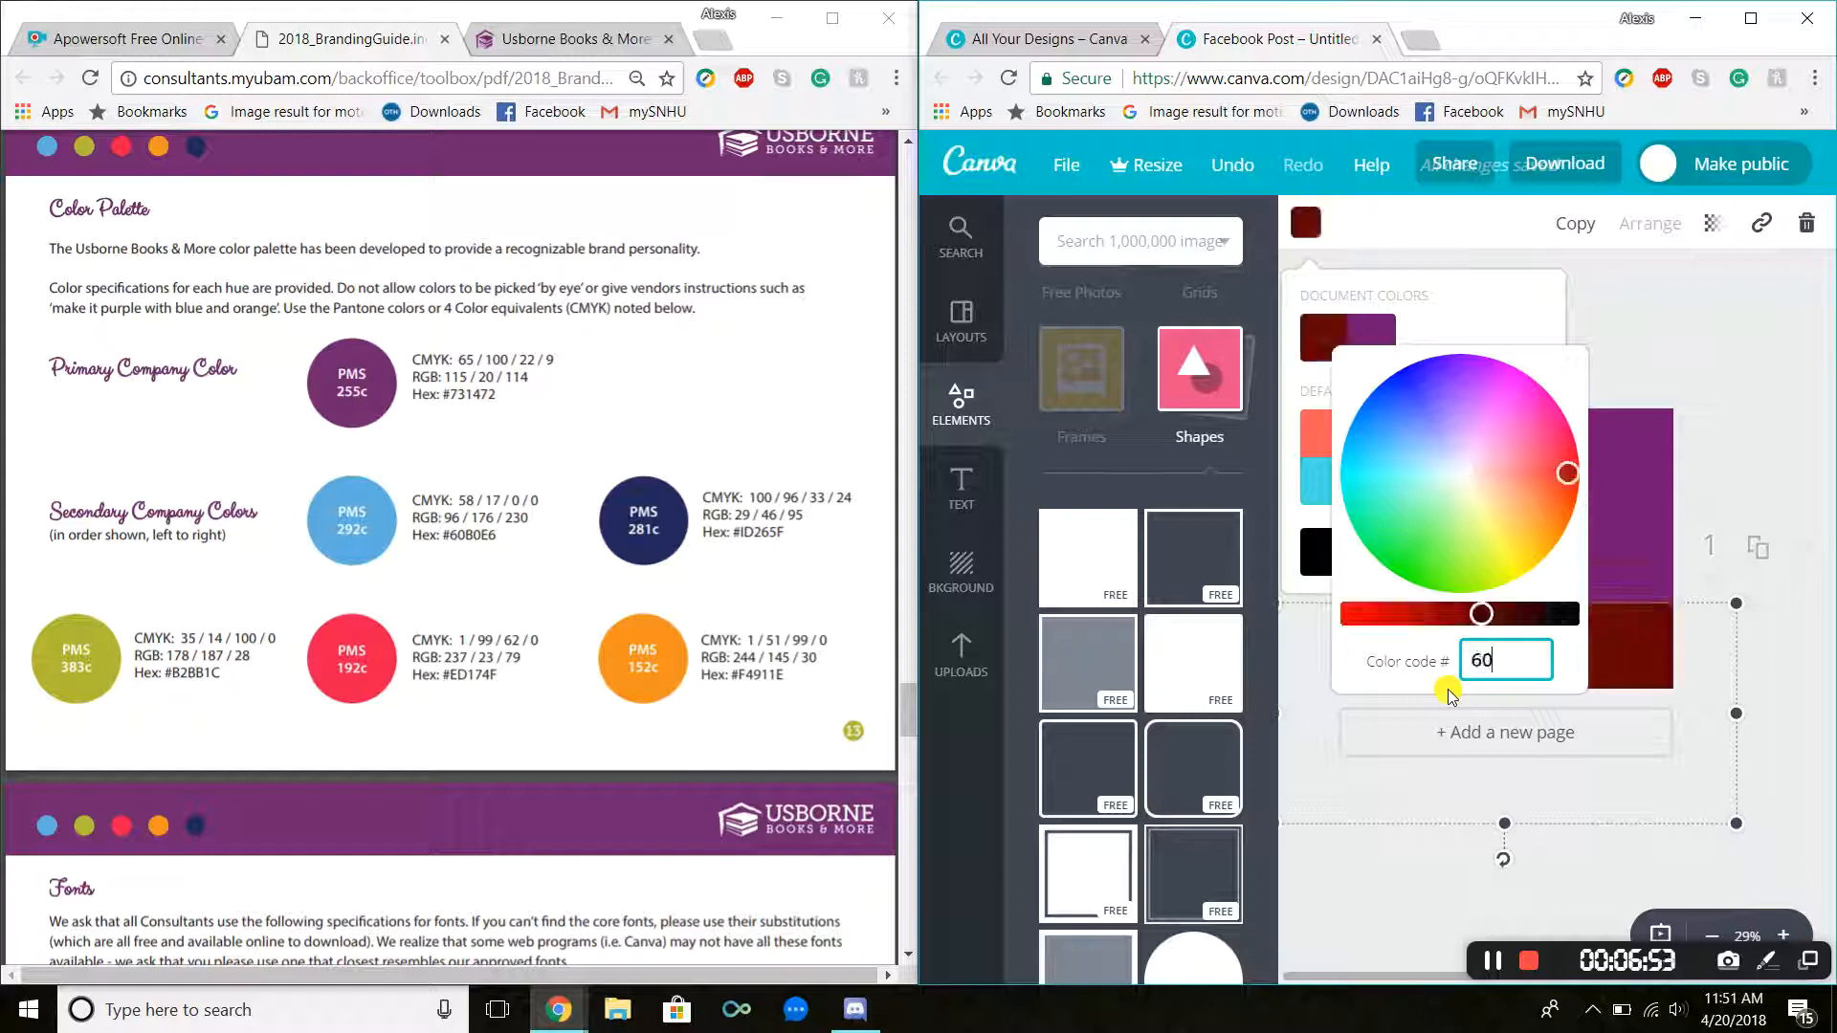
{"action": "type", "text": "B0E6"}
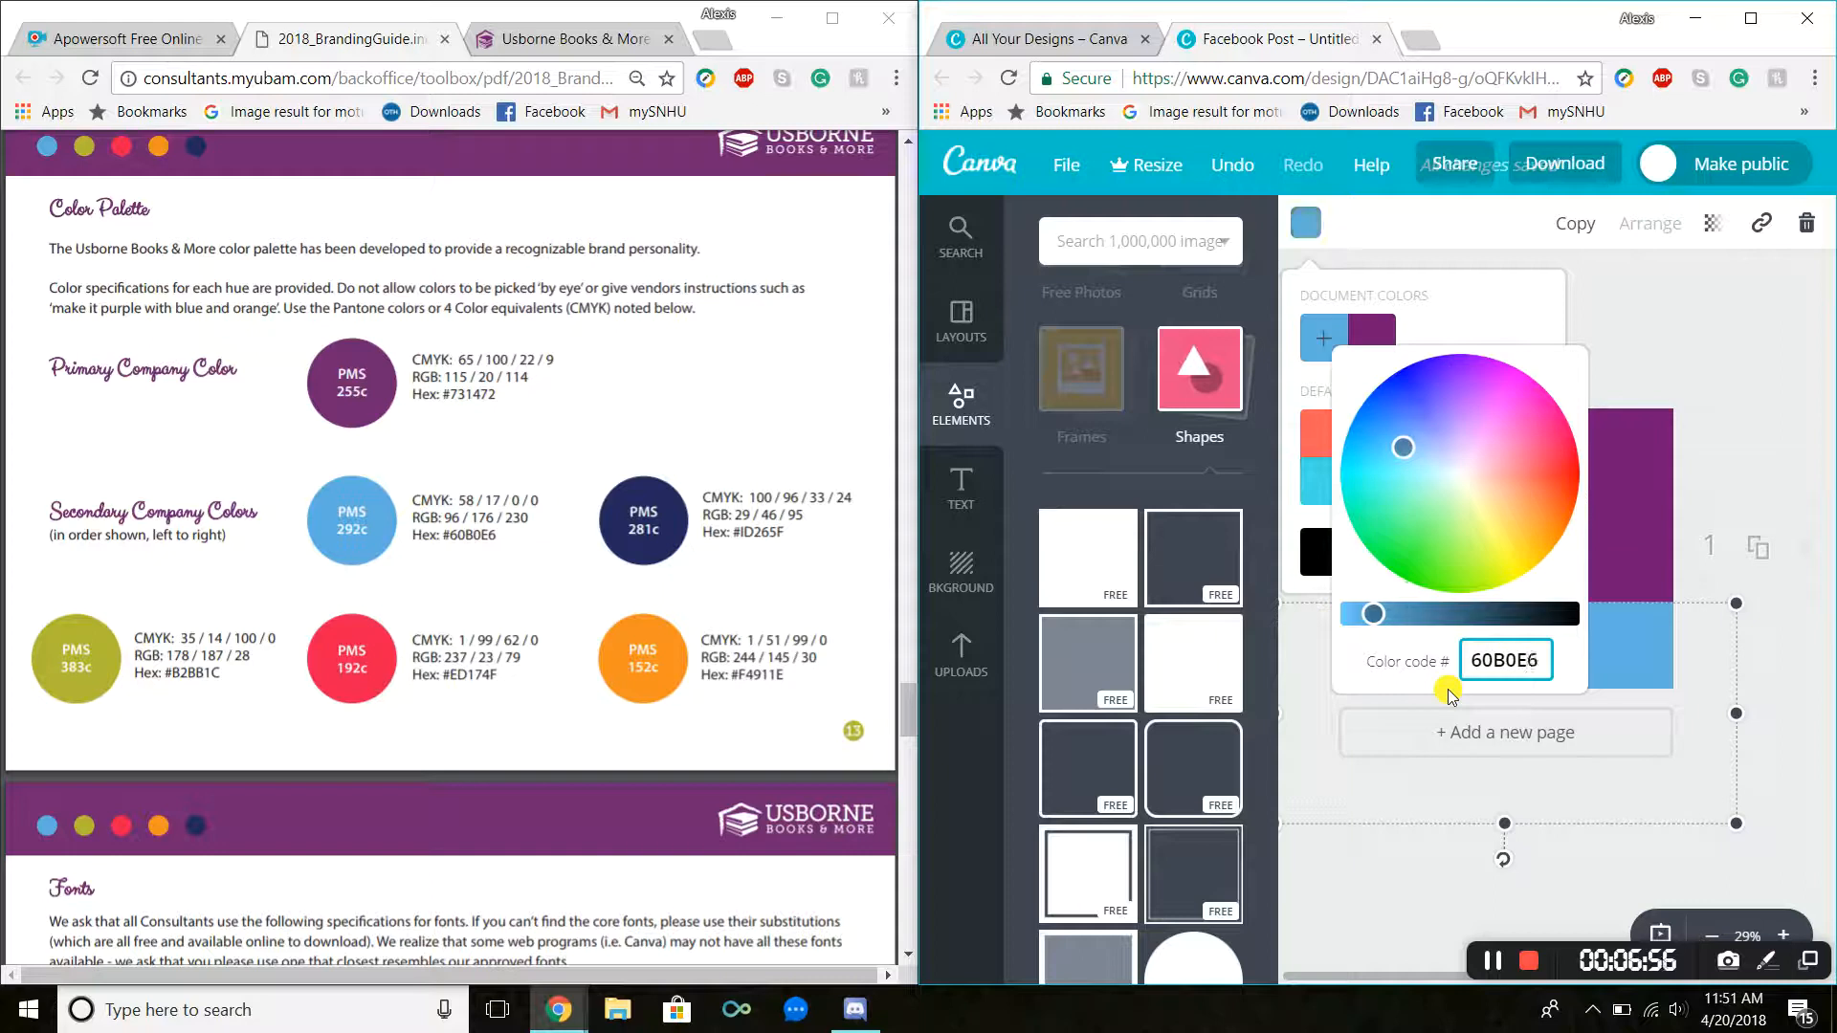
Step: Add a heading text box to the post and move it up near the top edge
{"action": "left_click", "coordinate": [1448, 693]}
{"action": "left_click", "coordinate": [1759, 354]}
{"action": "left_click", "coordinate": [1754, 463]}
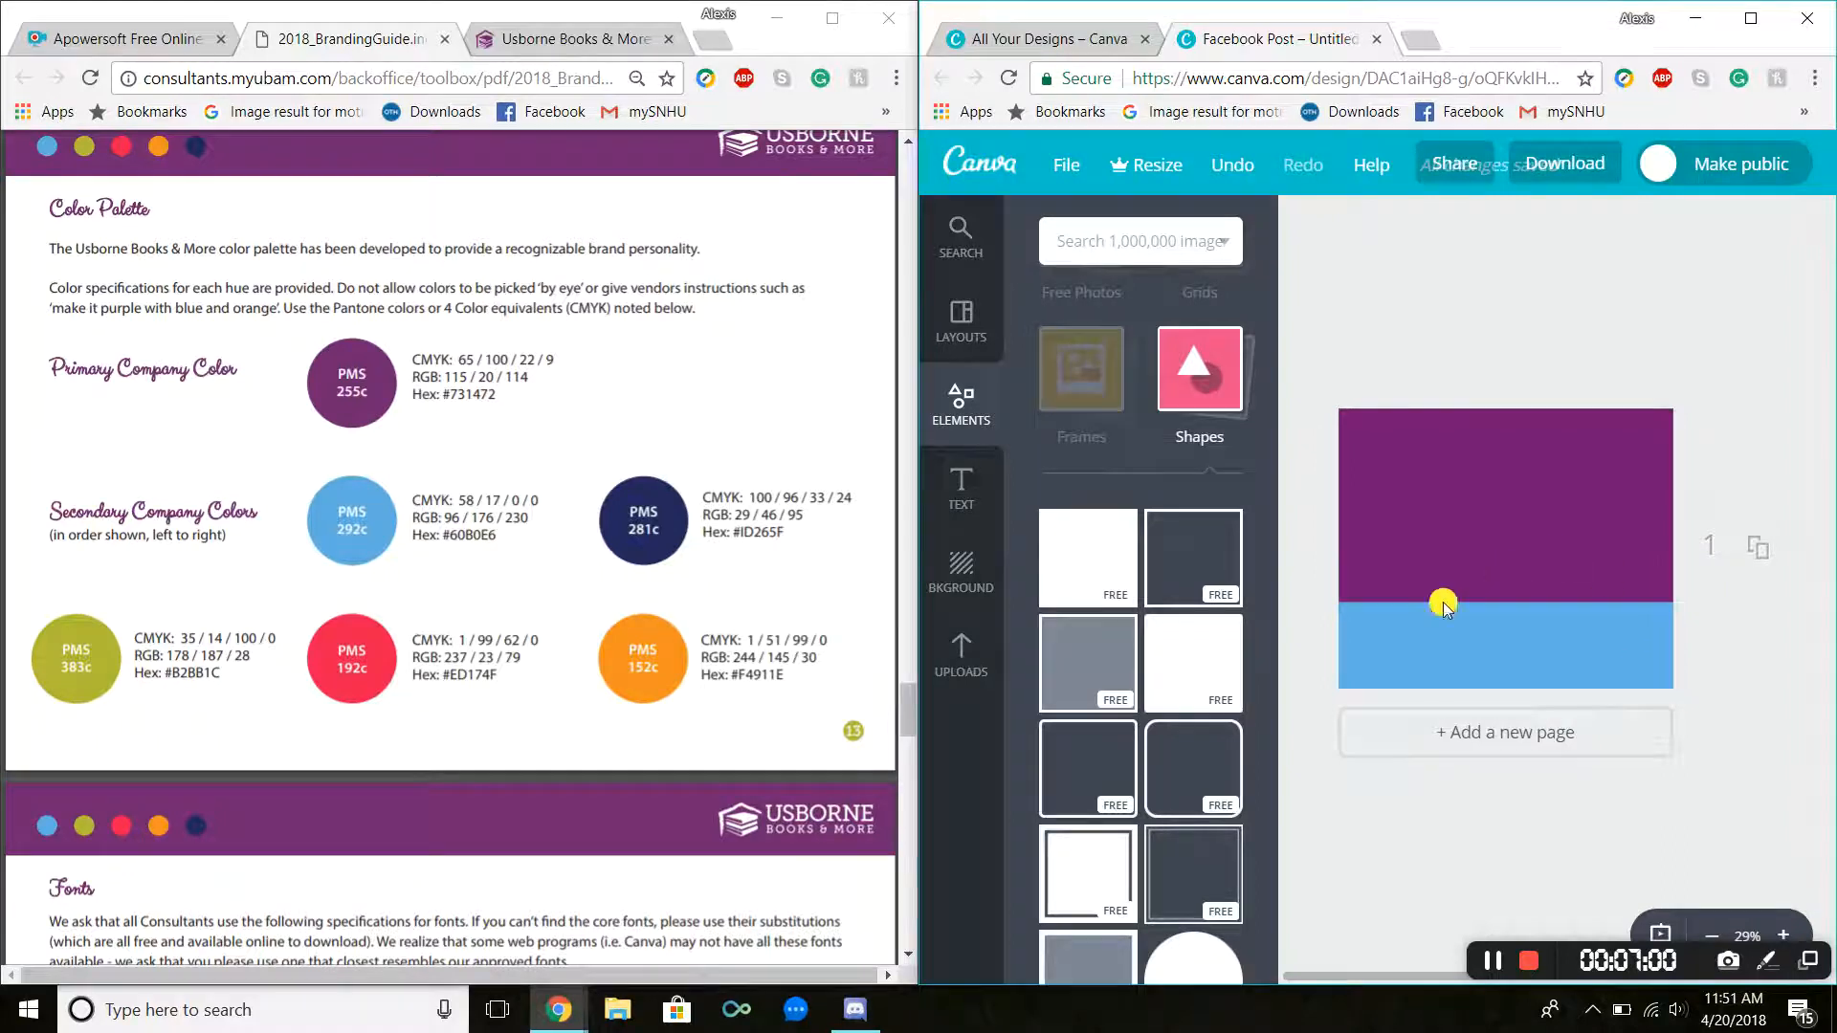
{"action": "left_click", "coordinate": [969, 476]}
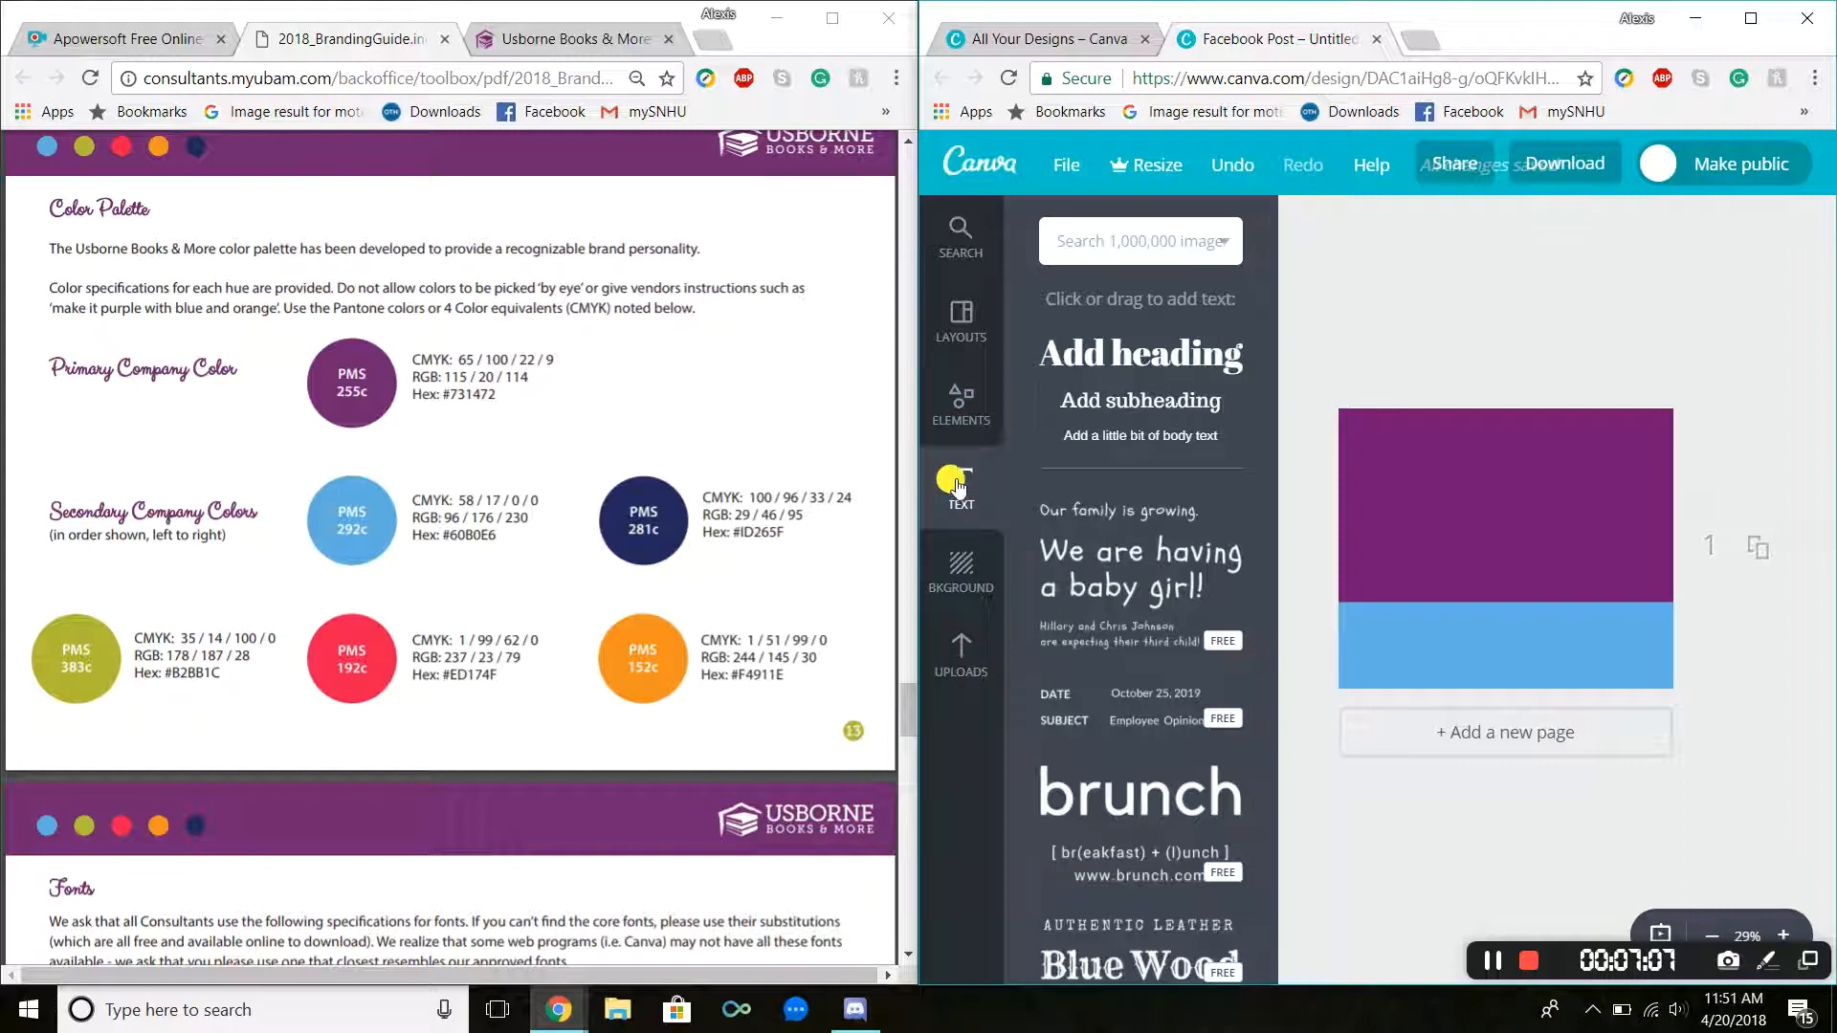
{"action": "left_click", "coordinate": [1105, 361]}
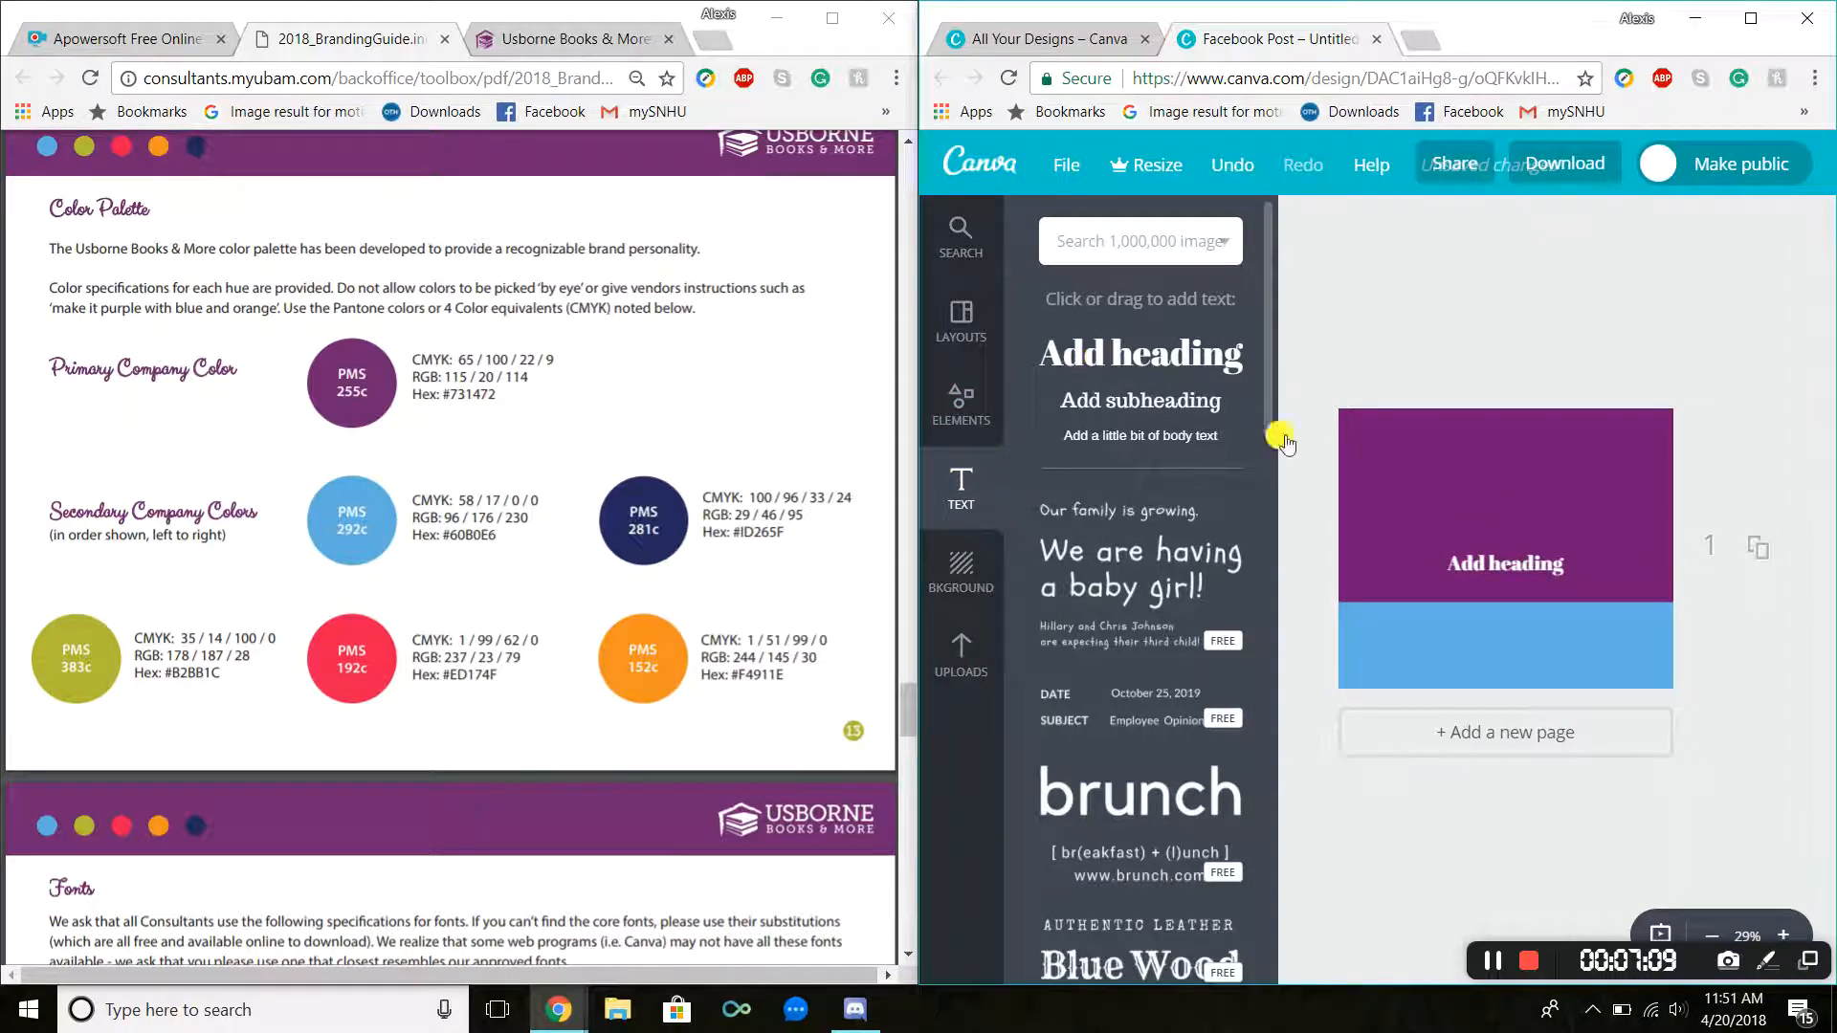
{"action": "double_click", "coordinate": [1497, 547]}
{"action": "left_click_drag", "start_coordinate": [1498, 543], "coordinate": [1498, 428]}
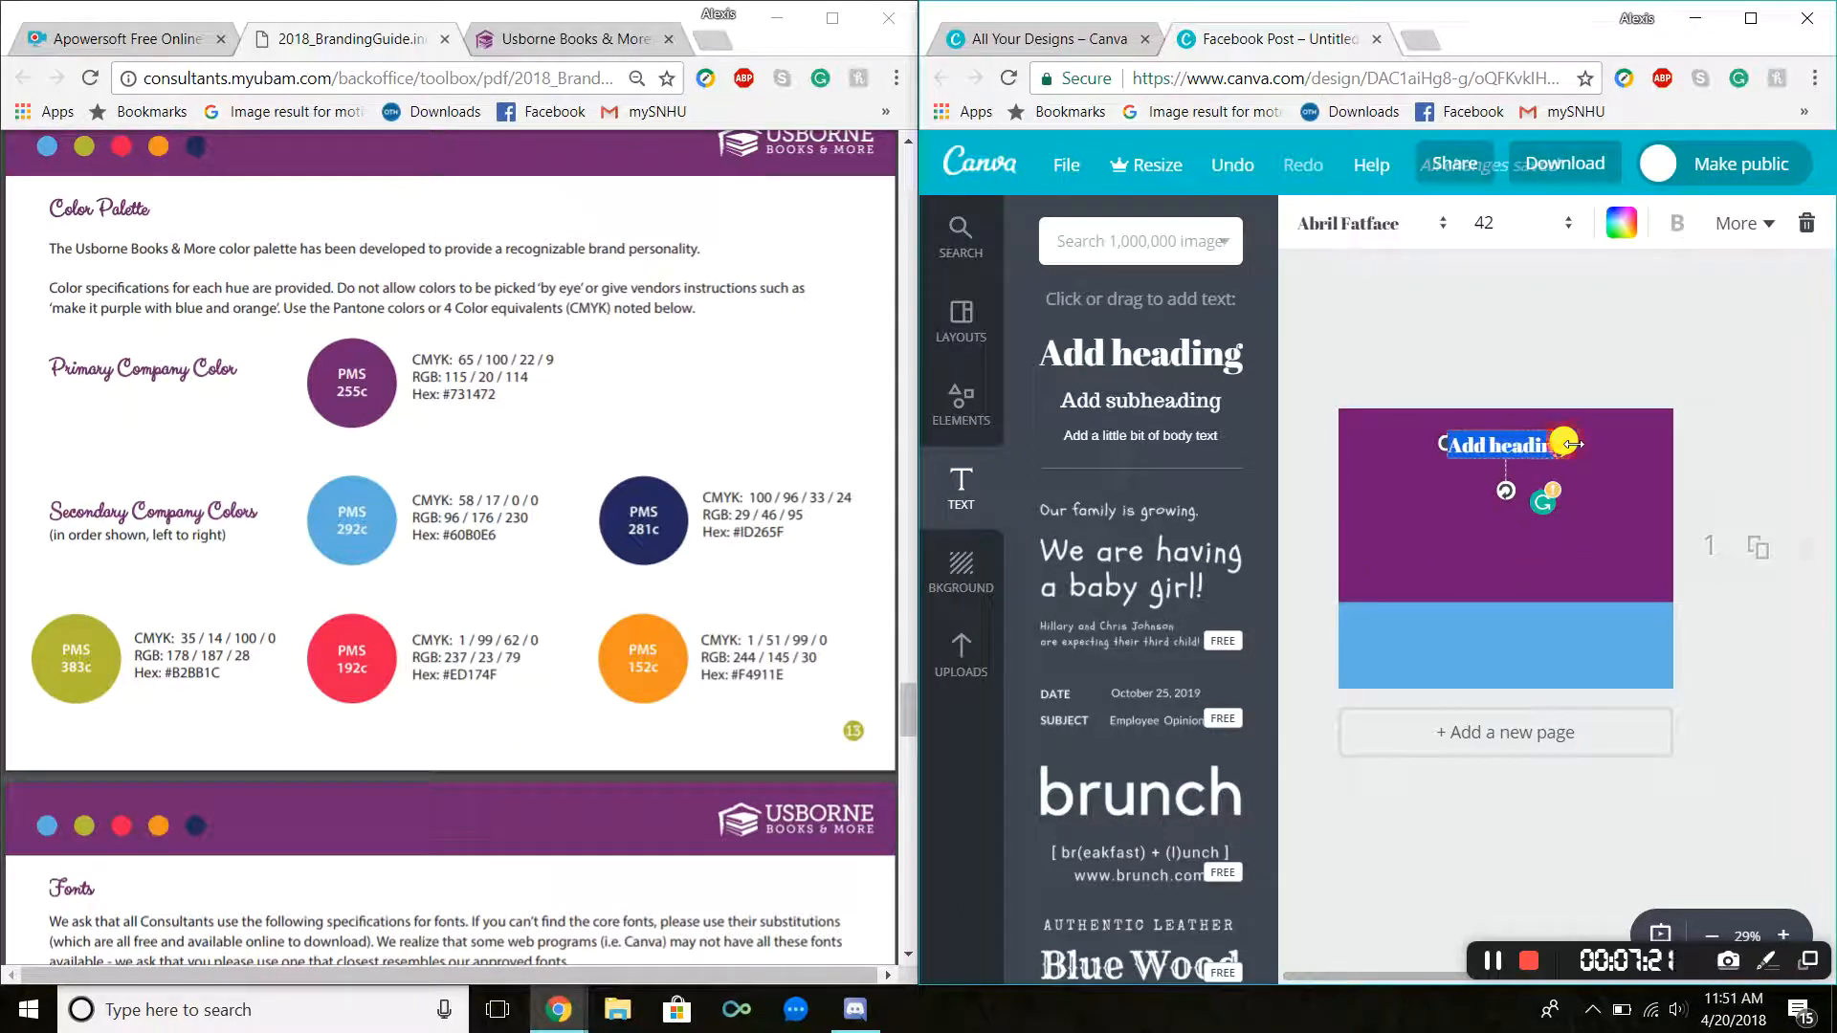
Step: Change the heading's font to Aleo
{"action": "left_click", "coordinate": [1523, 438]}
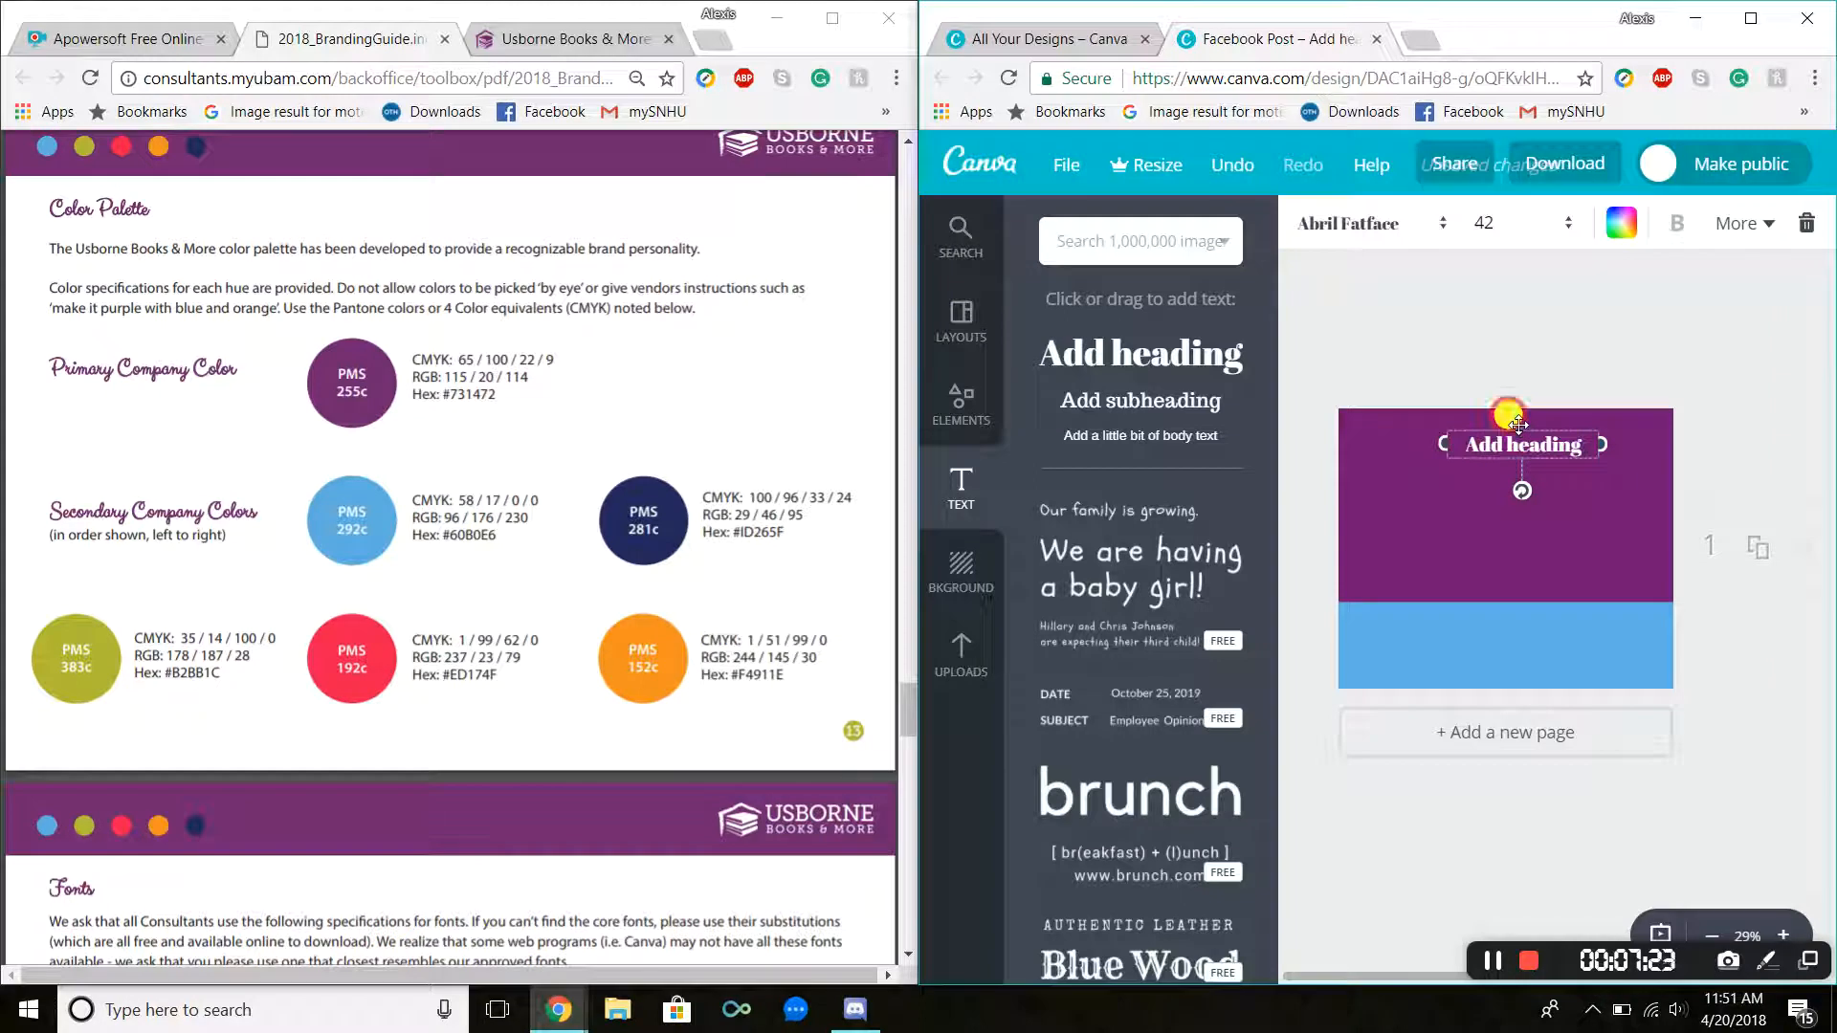
{"action": "left_click_drag", "start_coordinate": [1519, 424], "coordinate": [1502, 425]}
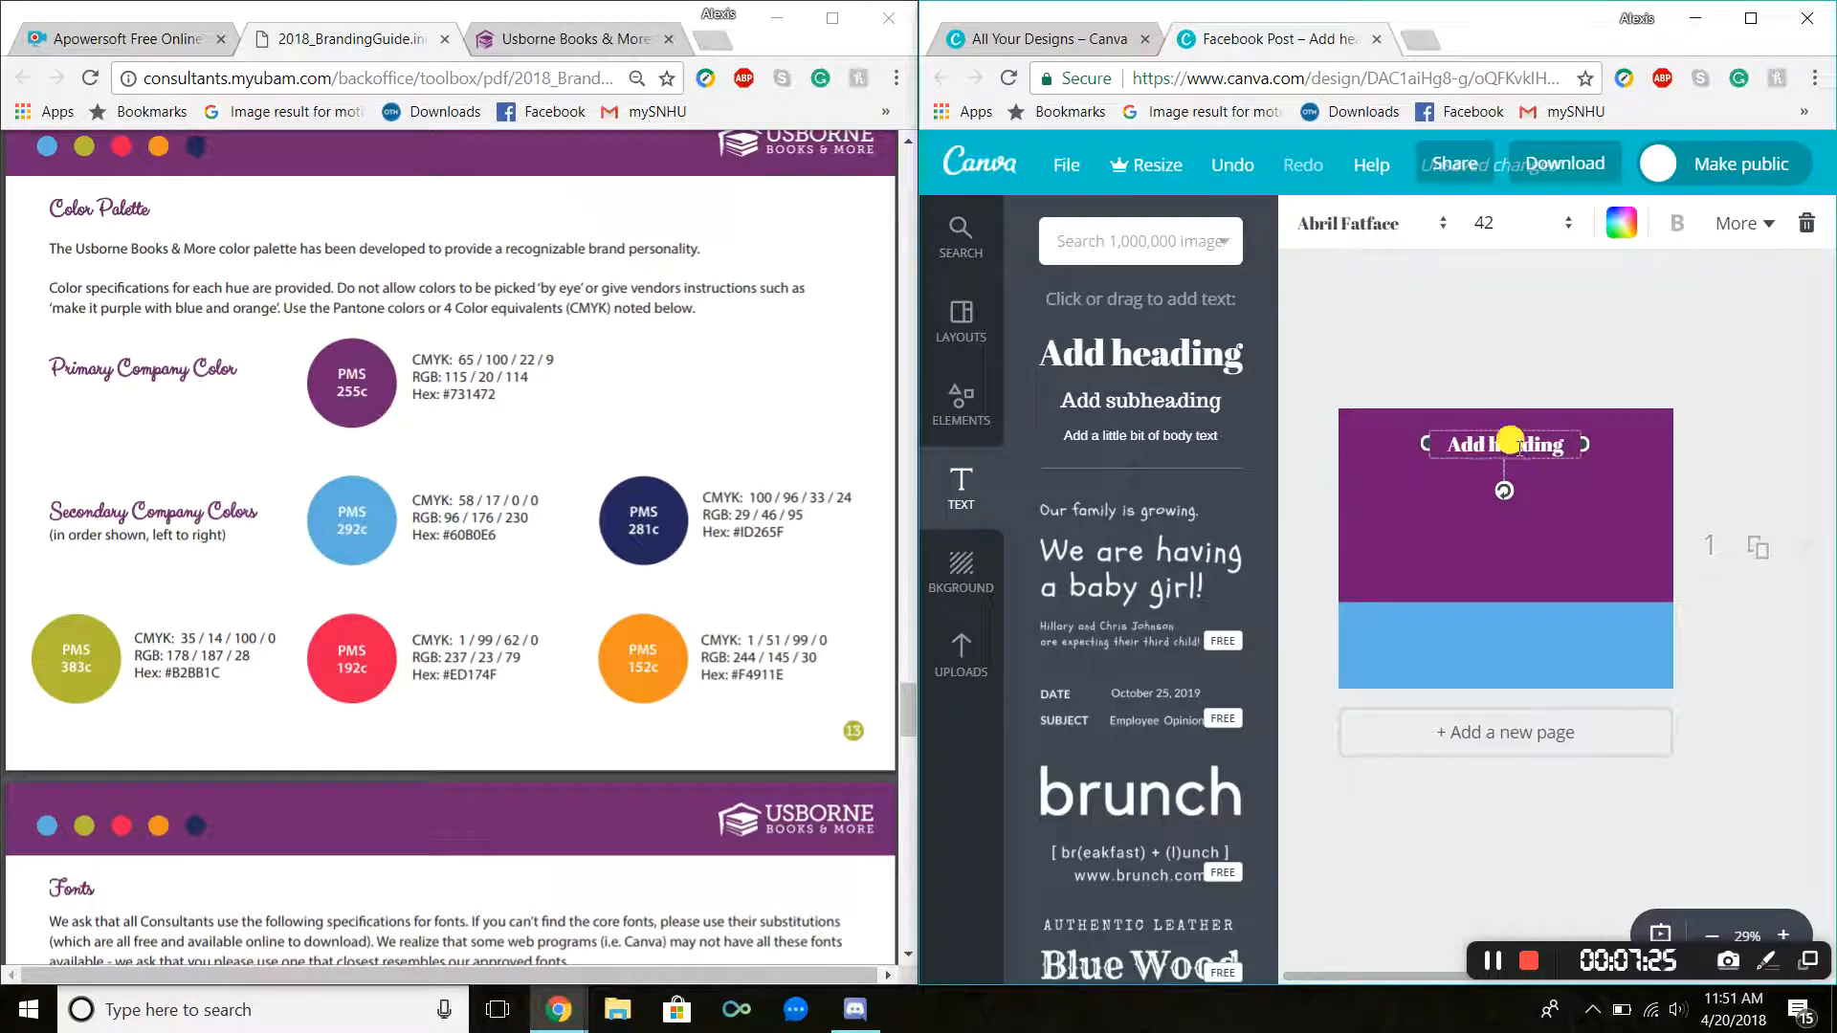
{"action": "left_click", "coordinate": [1405, 237]}
{"action": "left_click", "coordinate": [1409, 239]}
{"action": "left_click", "coordinate": [1408, 239]}
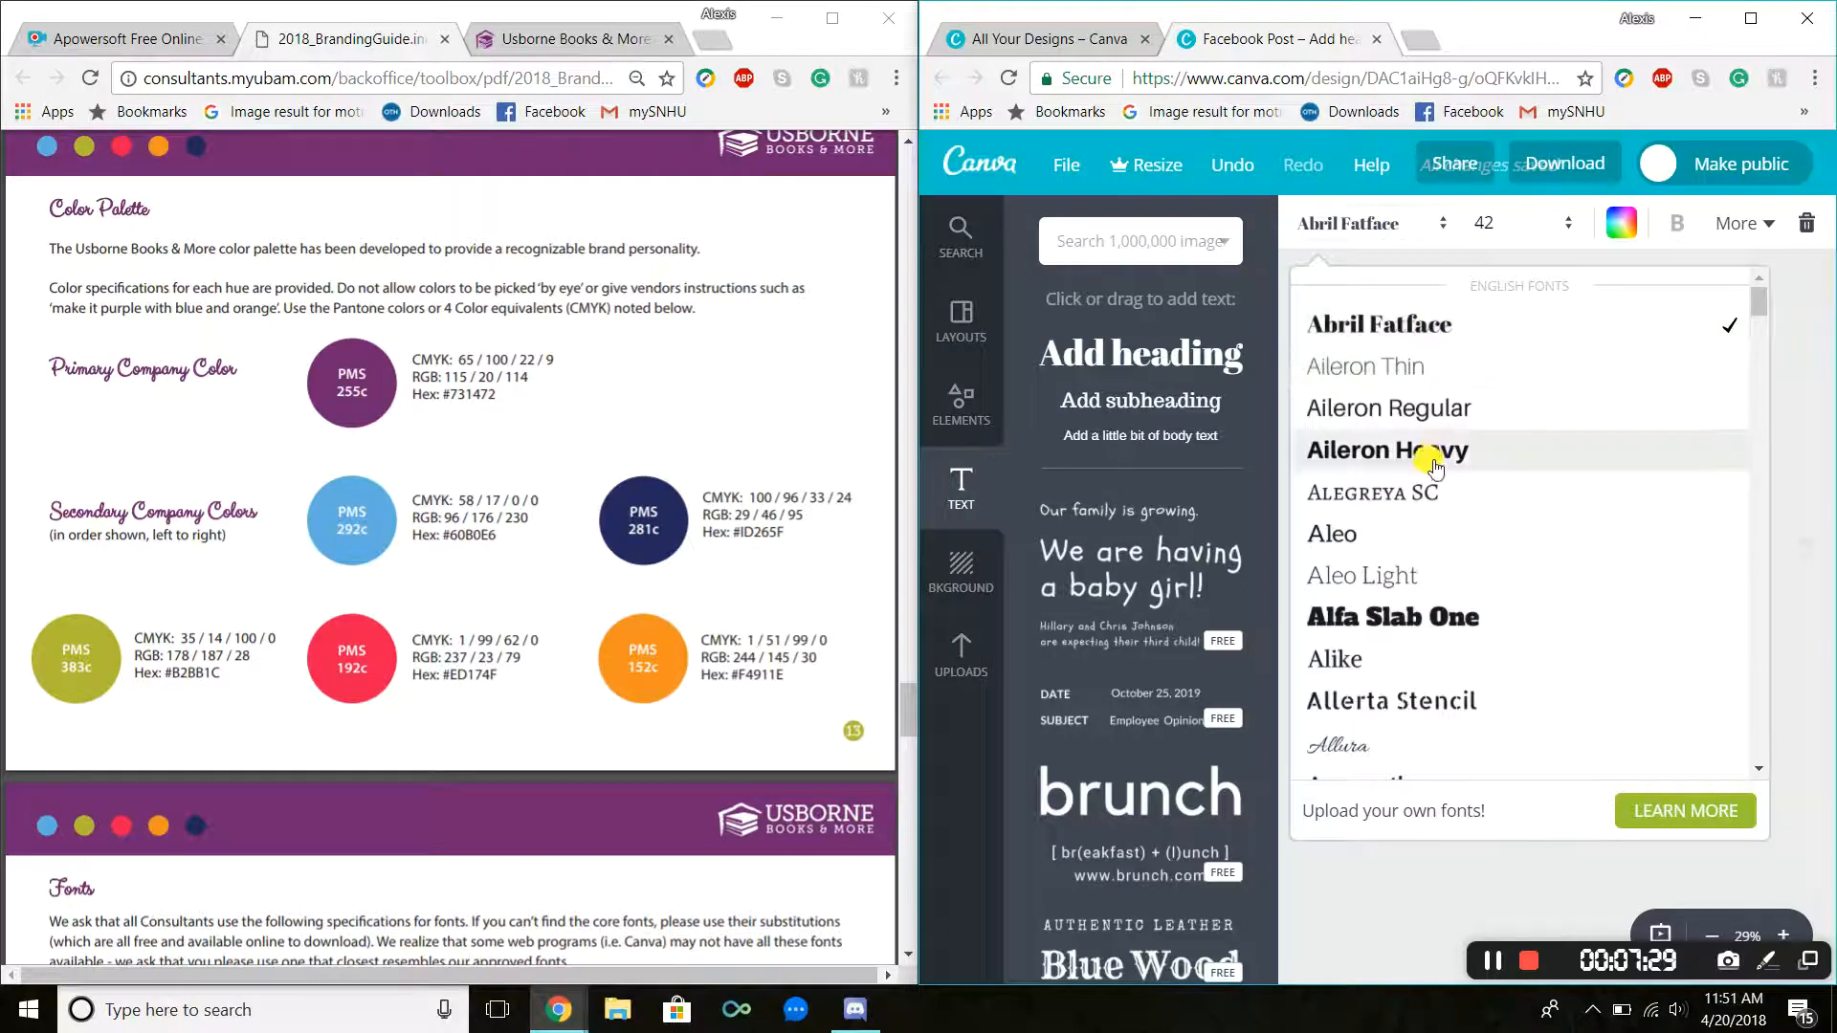
{"action": "left_click", "coordinate": [1400, 536]}
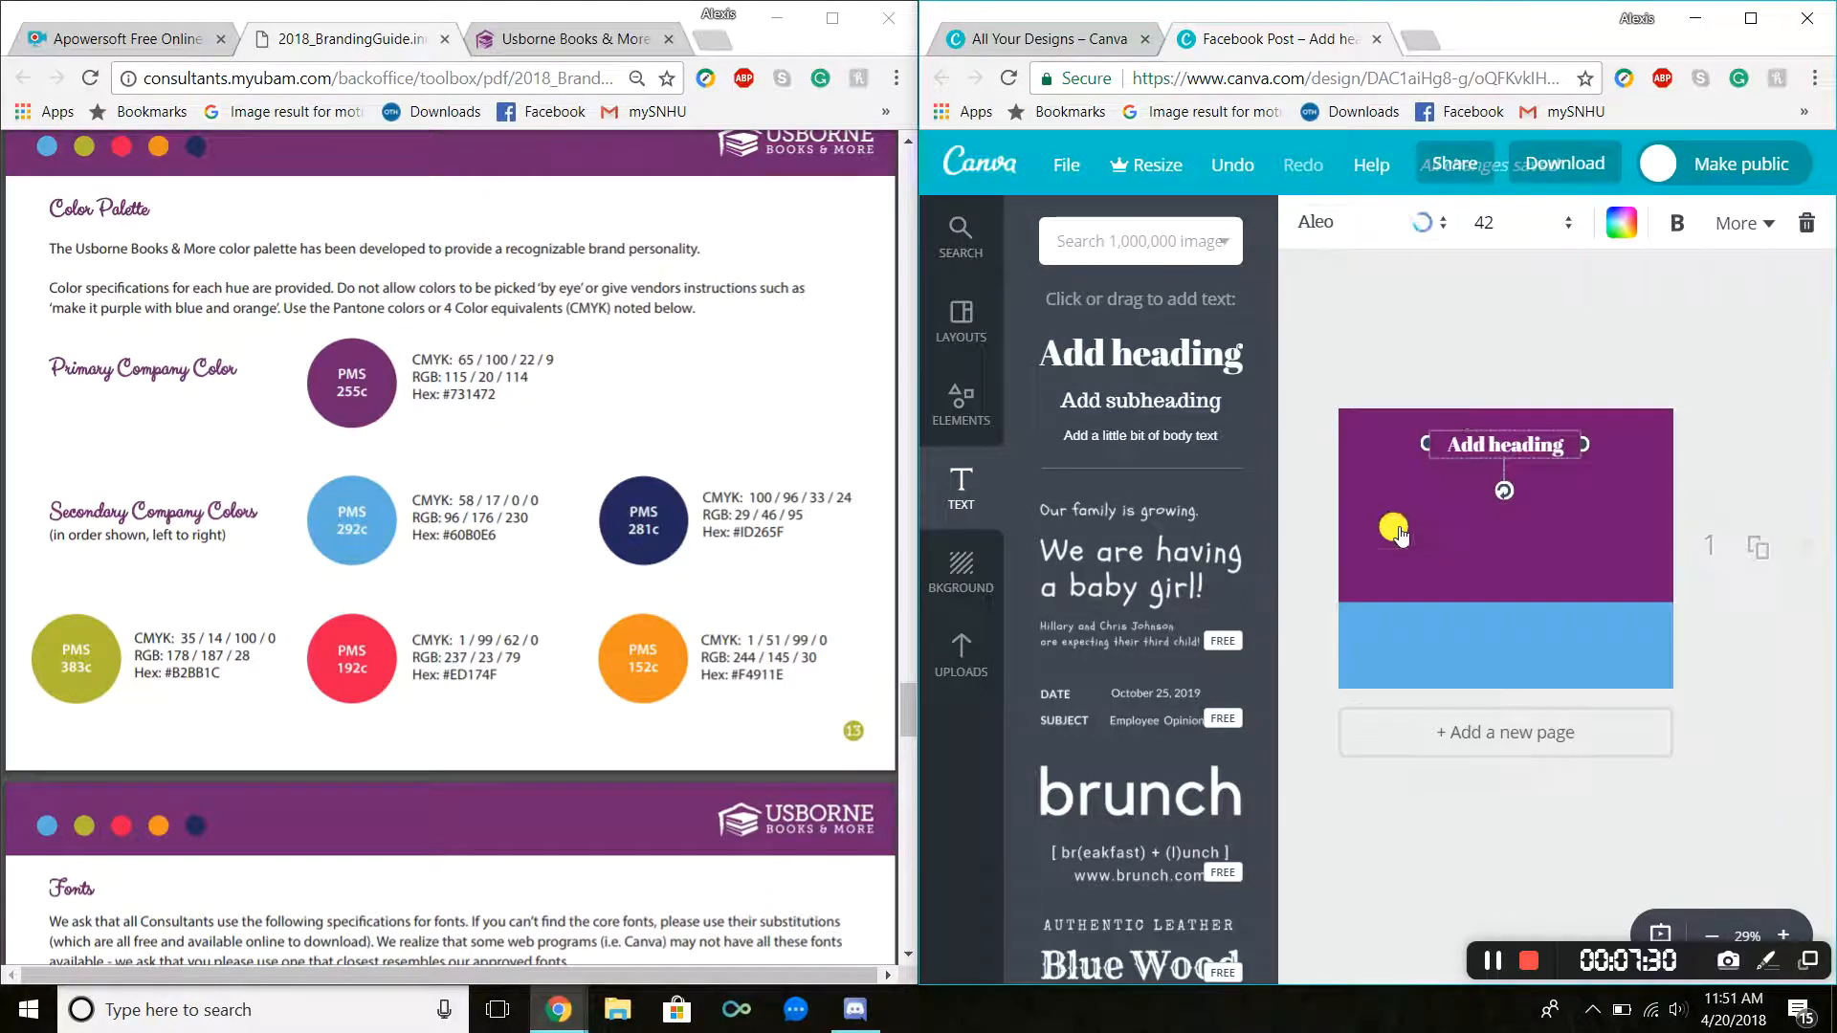
Step: Replace the heading text with "Congratulations You Won!"
{"action": "double_click", "coordinate": [1511, 443]}
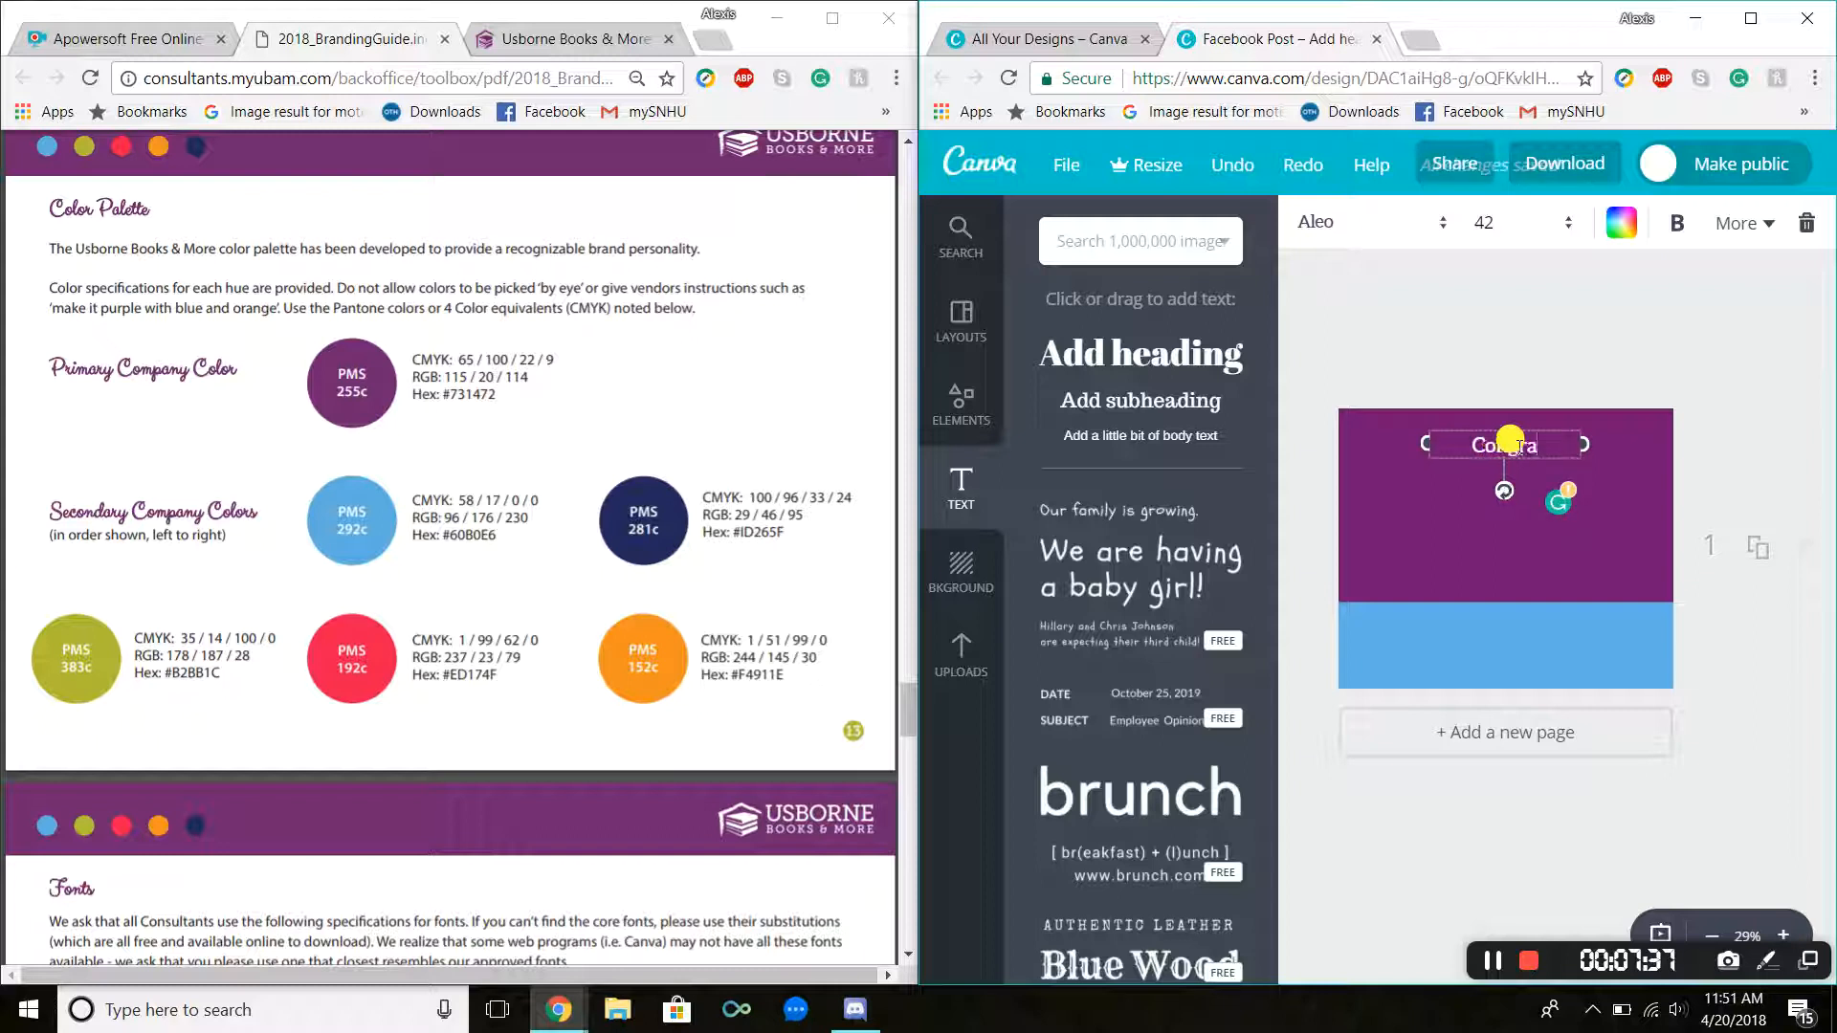
{"action": "type", "text": "Congratulatins"}
{"action": "type", "text": "ns You"}
{"action": "type", "text": " Won!"}
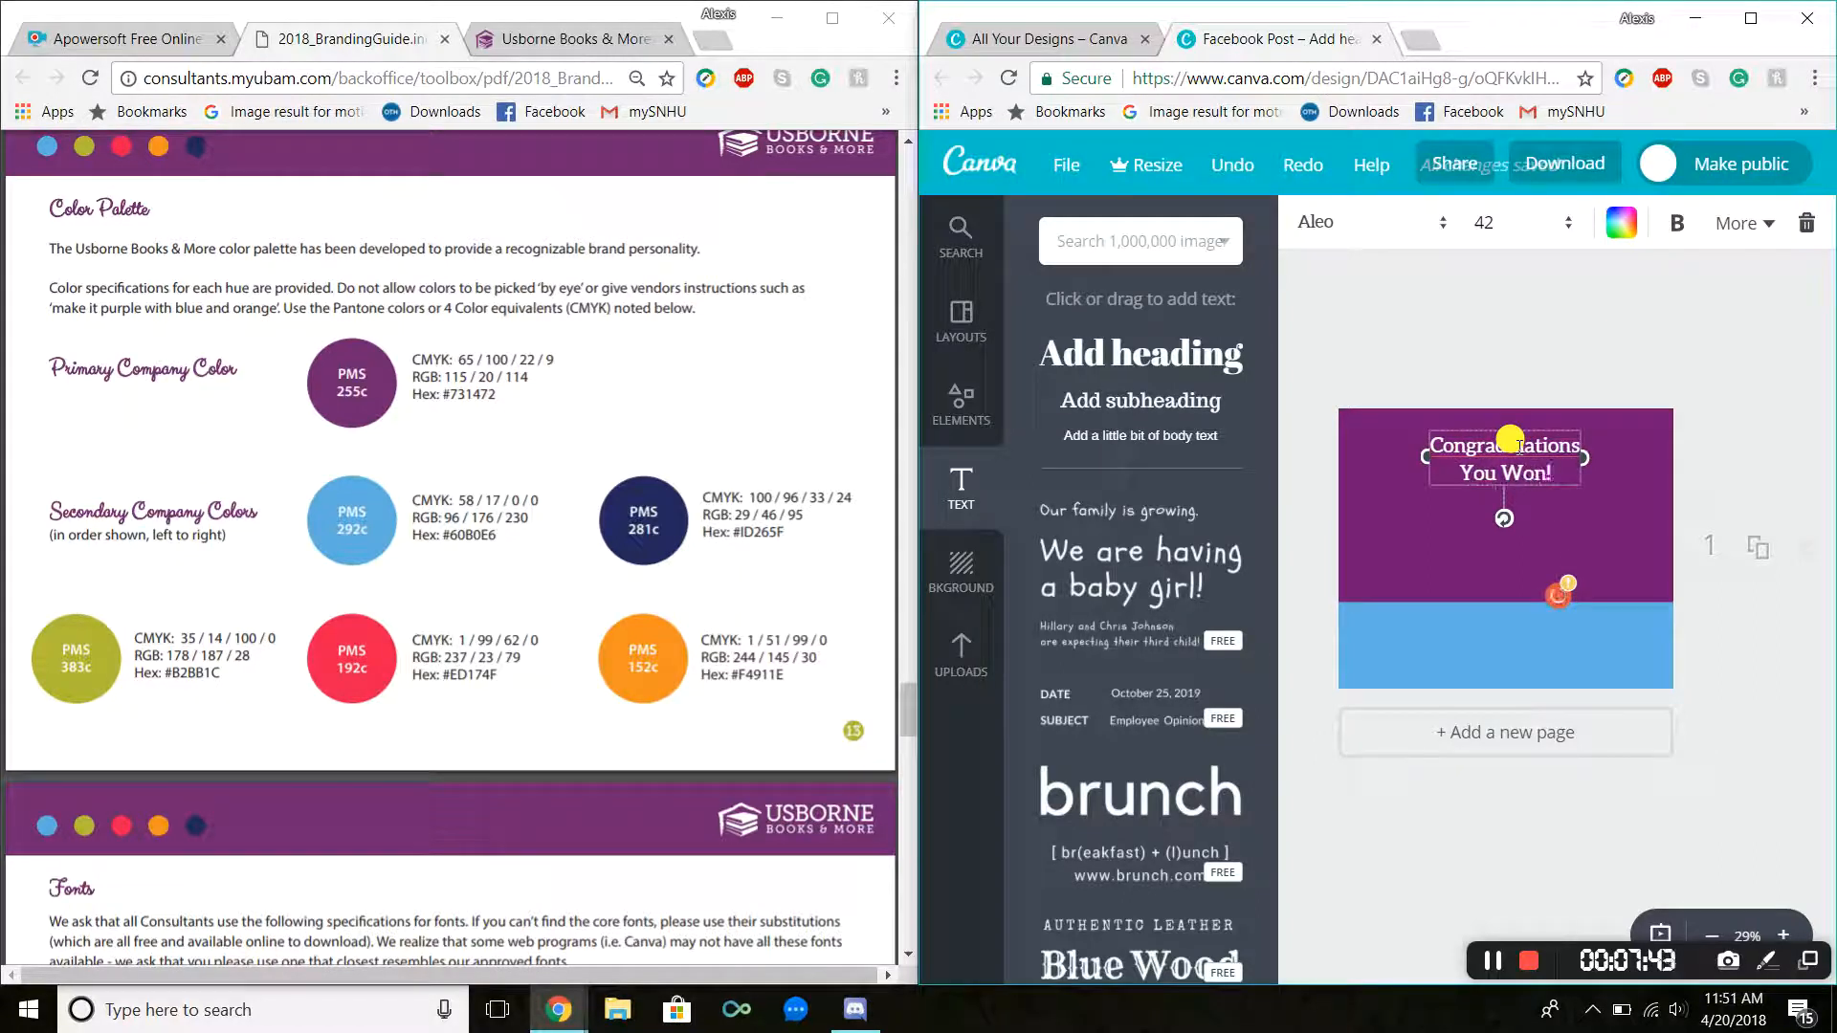
Step: Widen the heading text box so the text fits on one line across the top
{"action": "right_click", "coordinate": [1509, 440]}
{"action": "left_click", "coordinate": [1498, 442]}
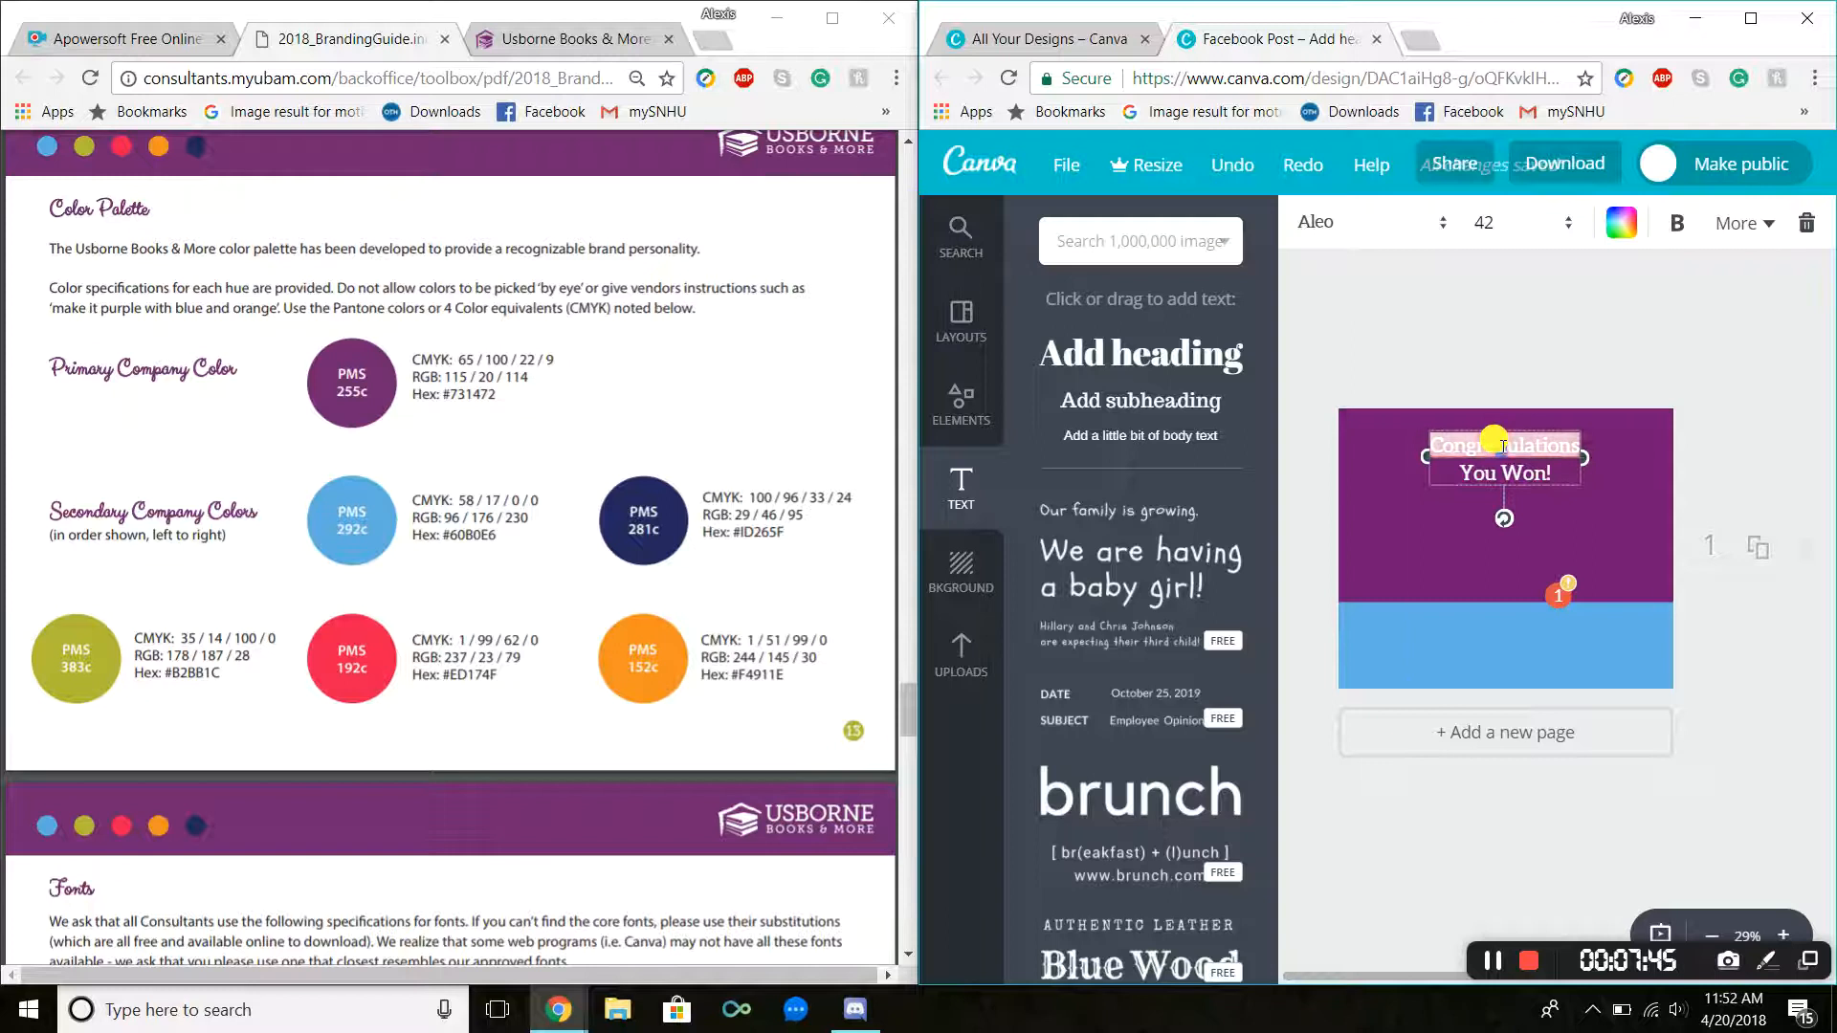
{"action": "left_click_drag", "start_coordinate": [1425, 459], "coordinate": [1332, 457]}
{"action": "left_click_drag", "start_coordinate": [1481, 428], "coordinate": [1528, 416]}
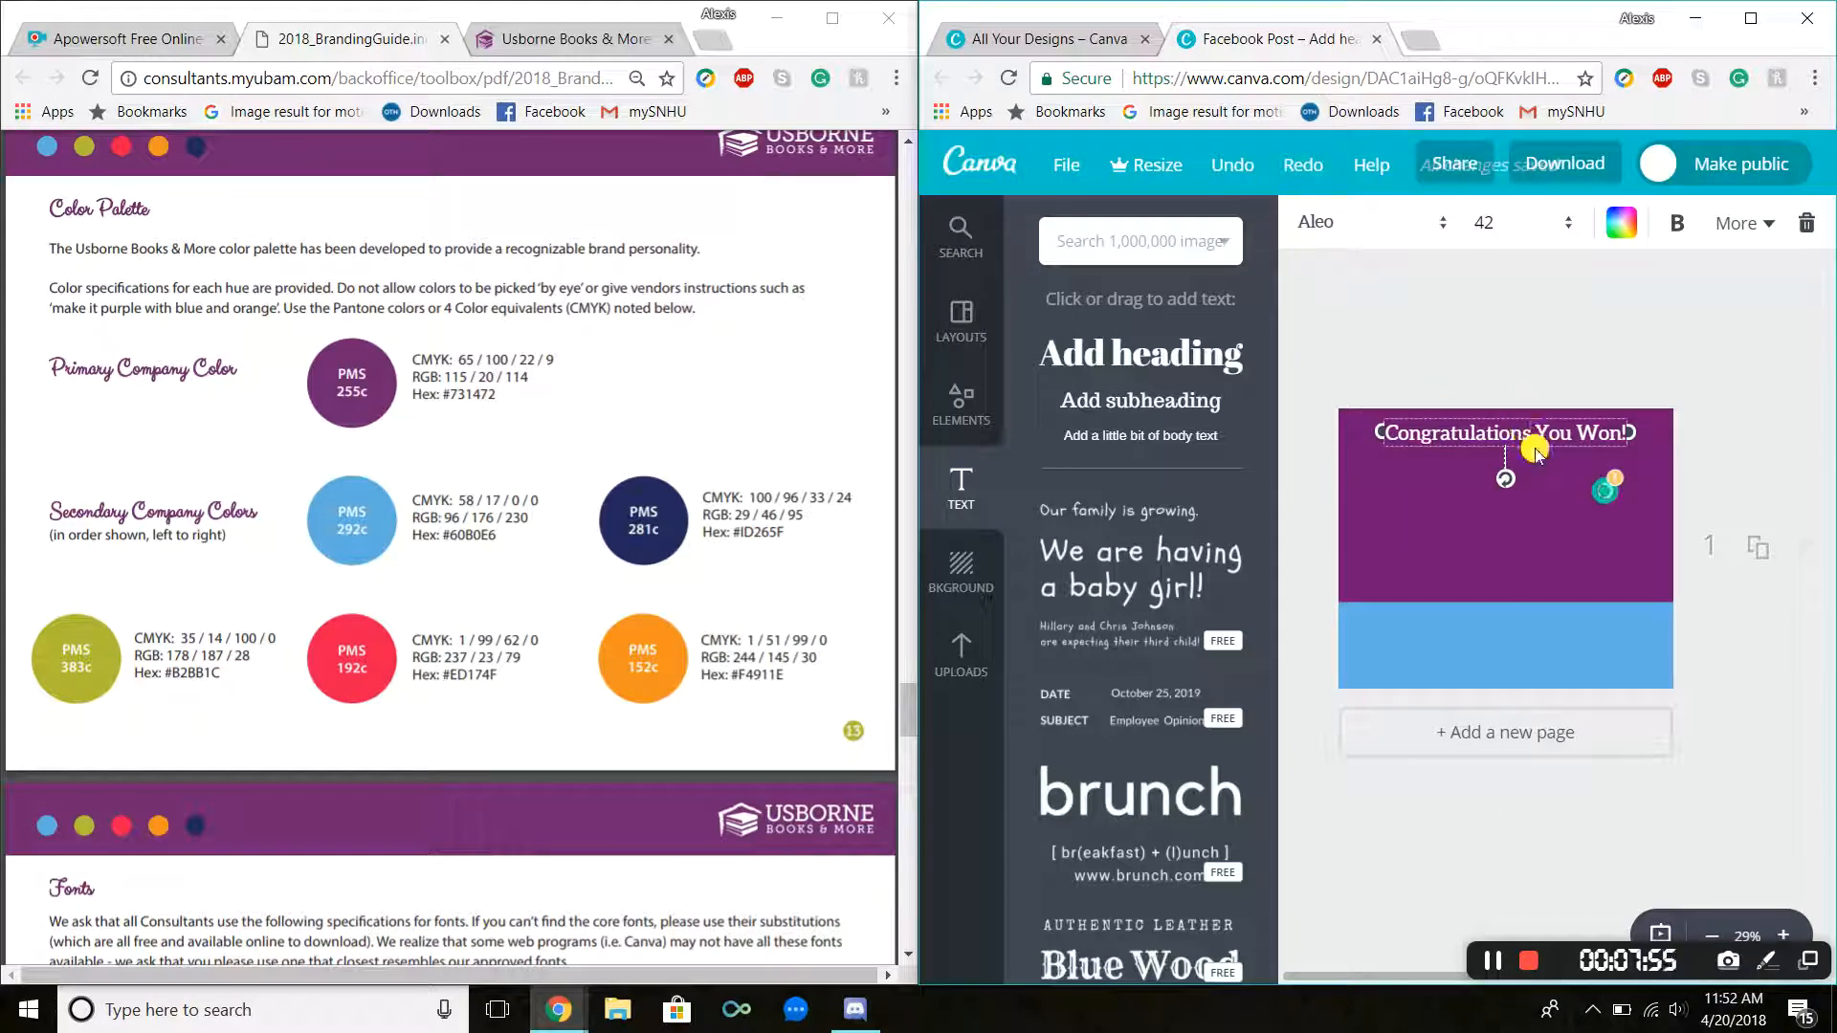
Step: Edit the heading to read "Congratulations, you won!"
{"action": "type", "text": ","}
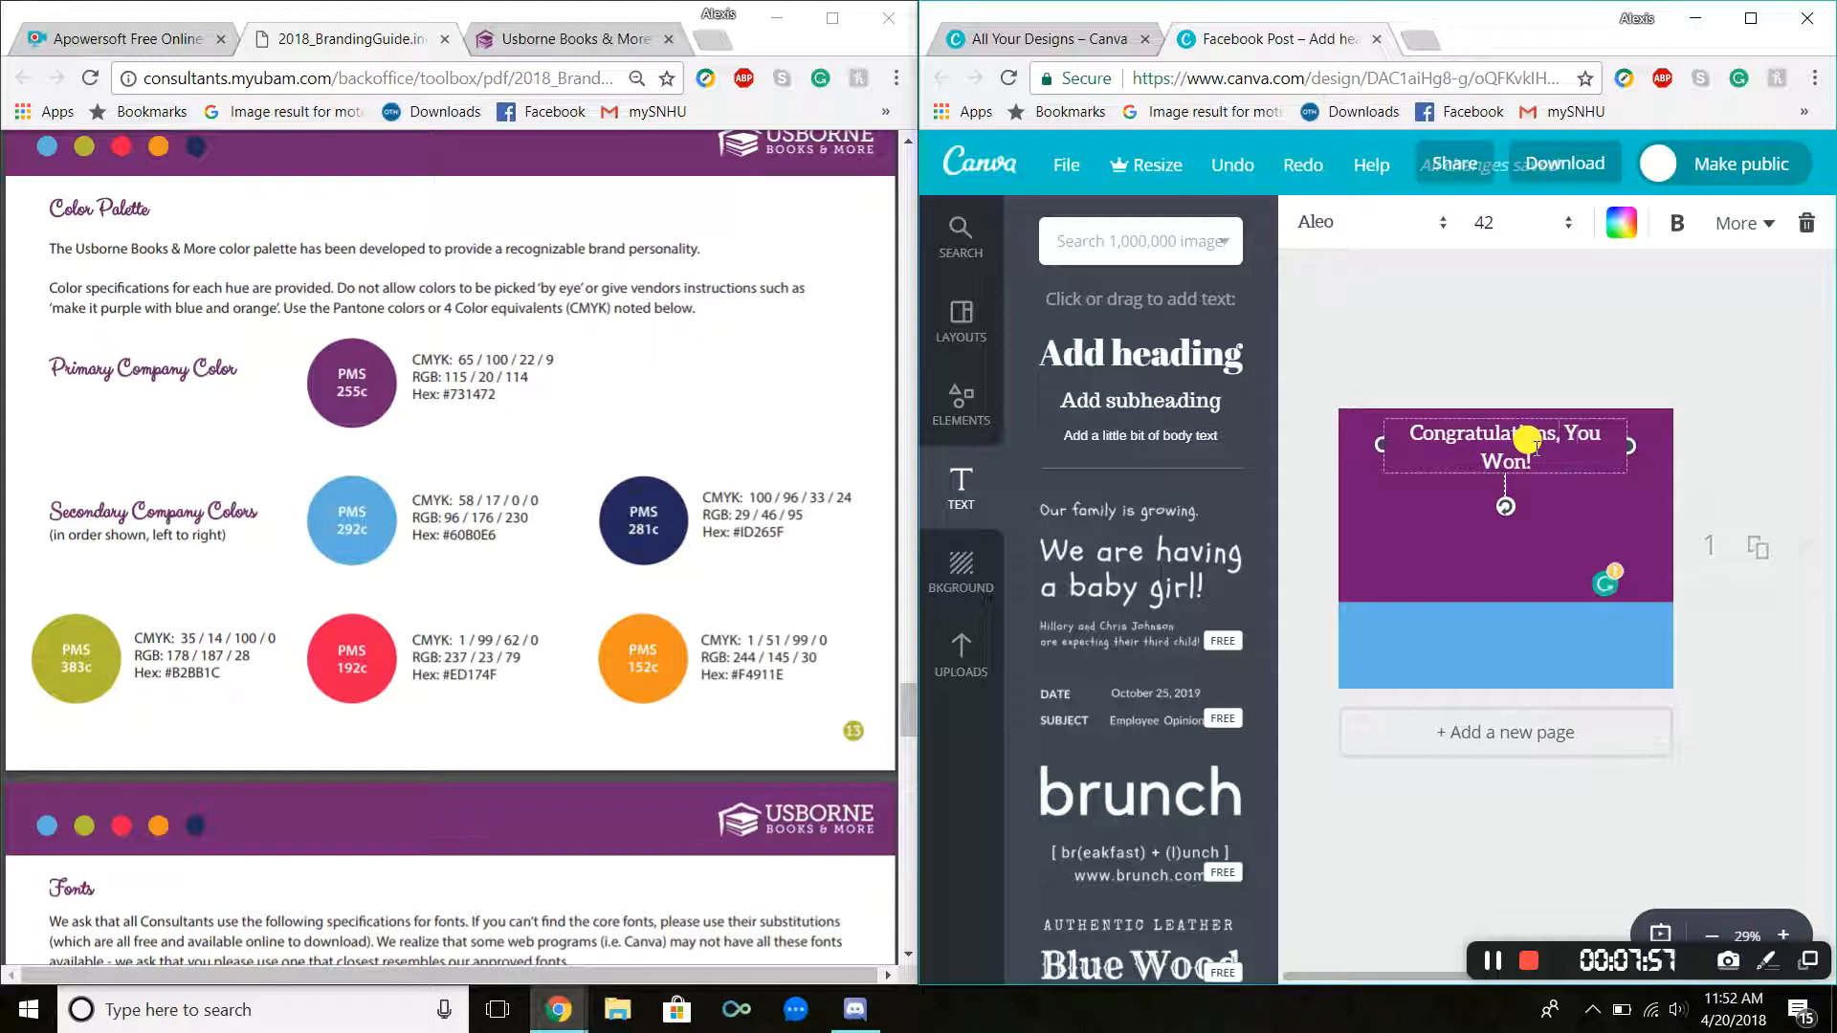
{"action": "key", "text": "BackSpace"}
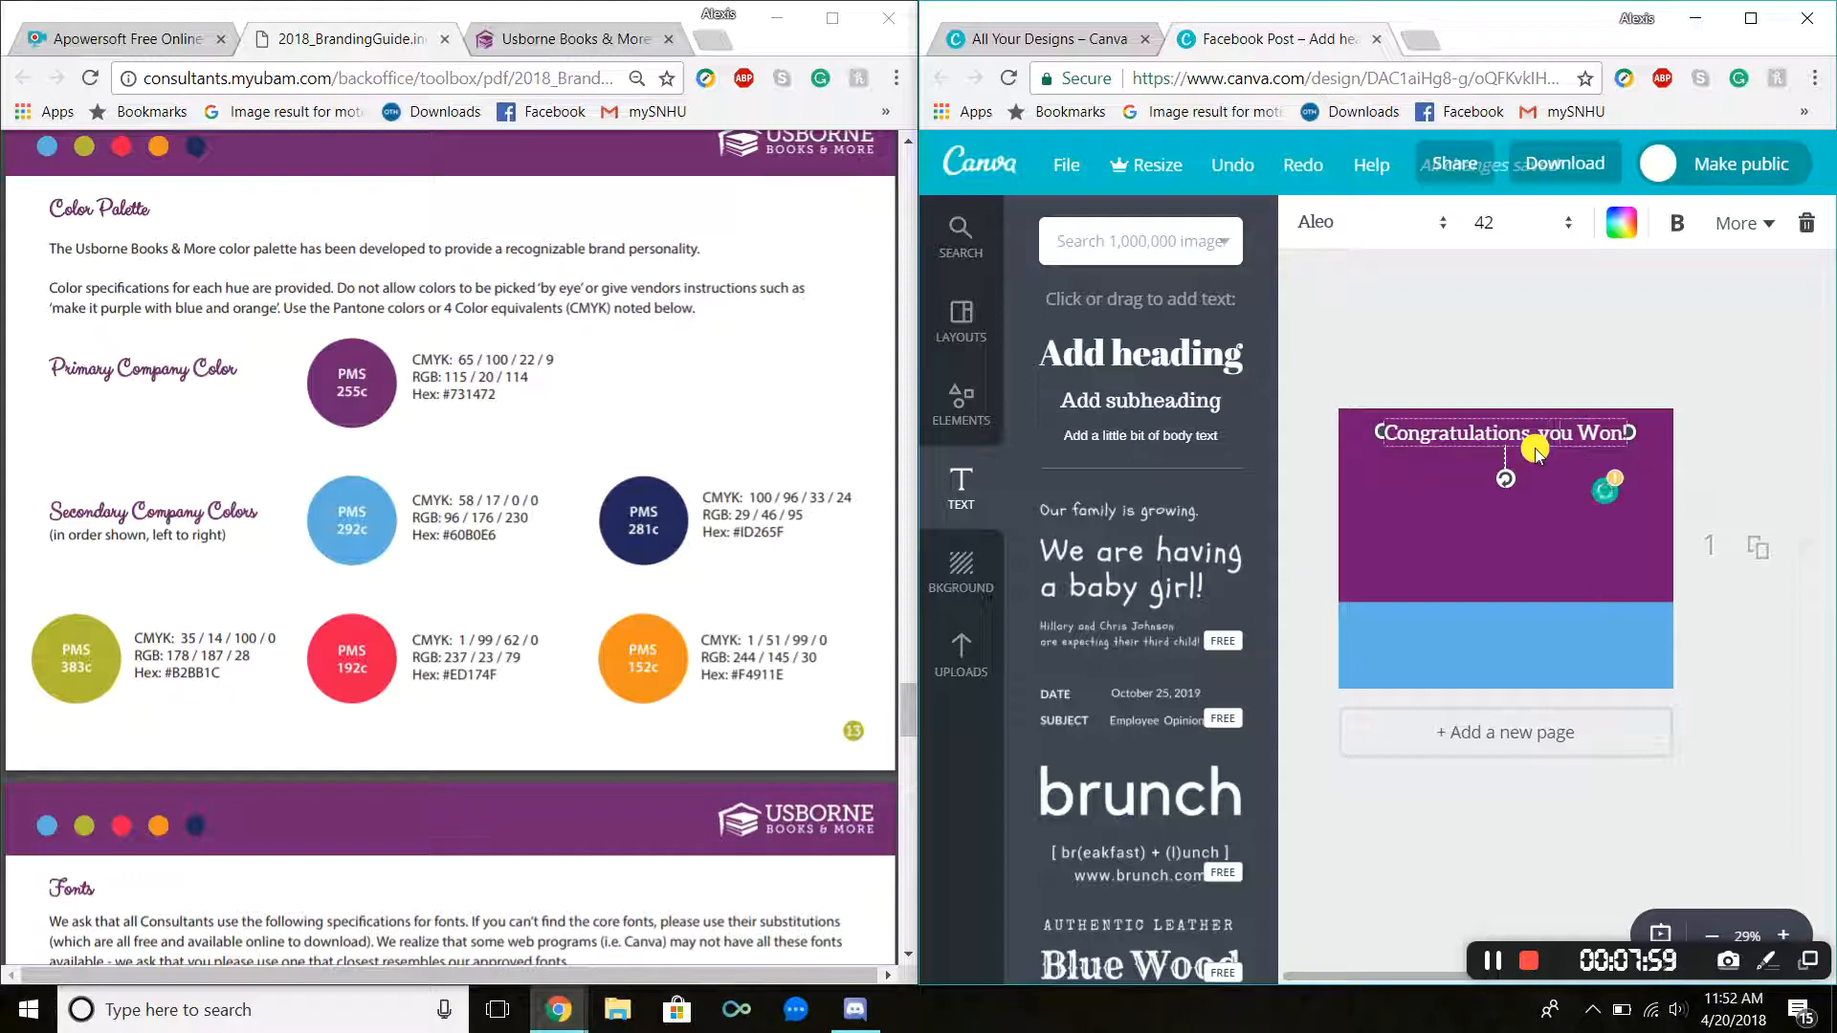
{"action": "key", "text": "BackSpace"}
{"action": "type", "text": "won!"}
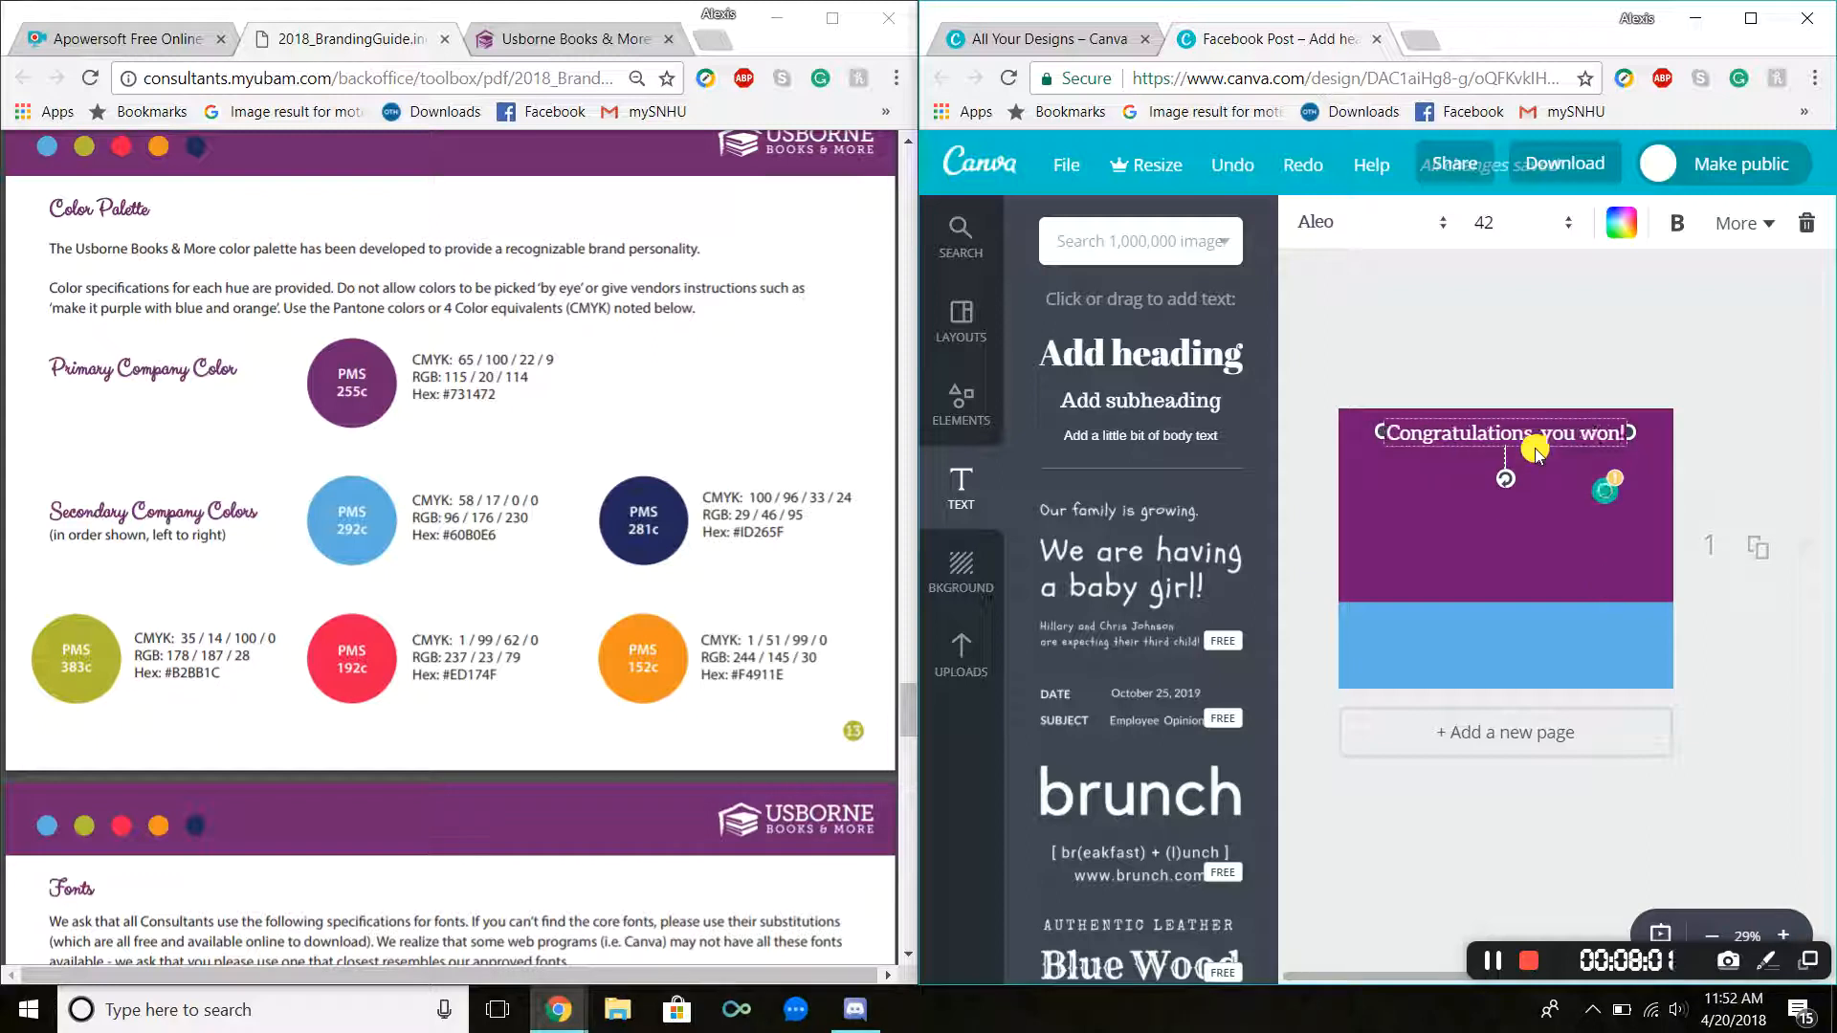
{"action": "left_click", "coordinate": [1662, 400]}
{"action": "left_click", "coordinate": [1505, 425]}
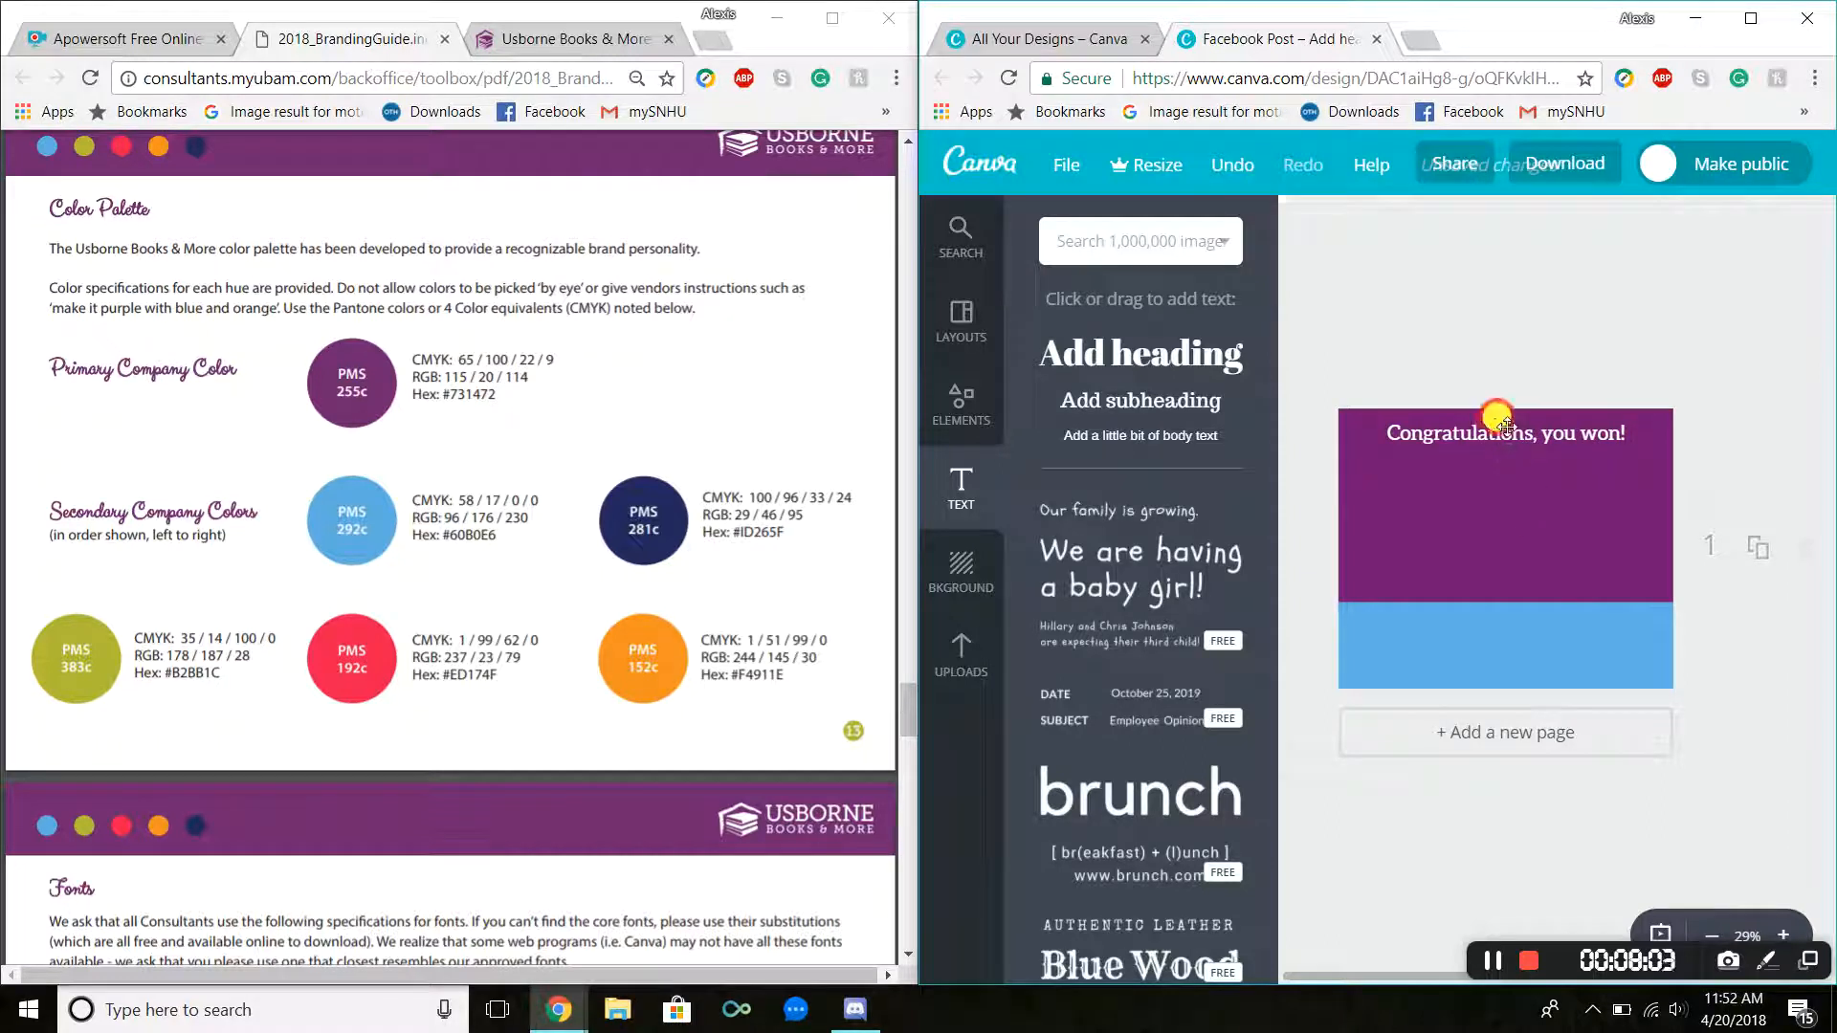
Step: Add a dotted line element and stretch it across the post just under the heading
{"action": "left_click_drag", "start_coordinate": [1503, 426], "coordinate": [1505, 429]}
{"action": "left_click", "coordinate": [1519, 485]}
{"action": "left_click", "coordinate": [1392, 348]}
{"action": "left_click", "coordinate": [968, 408]}
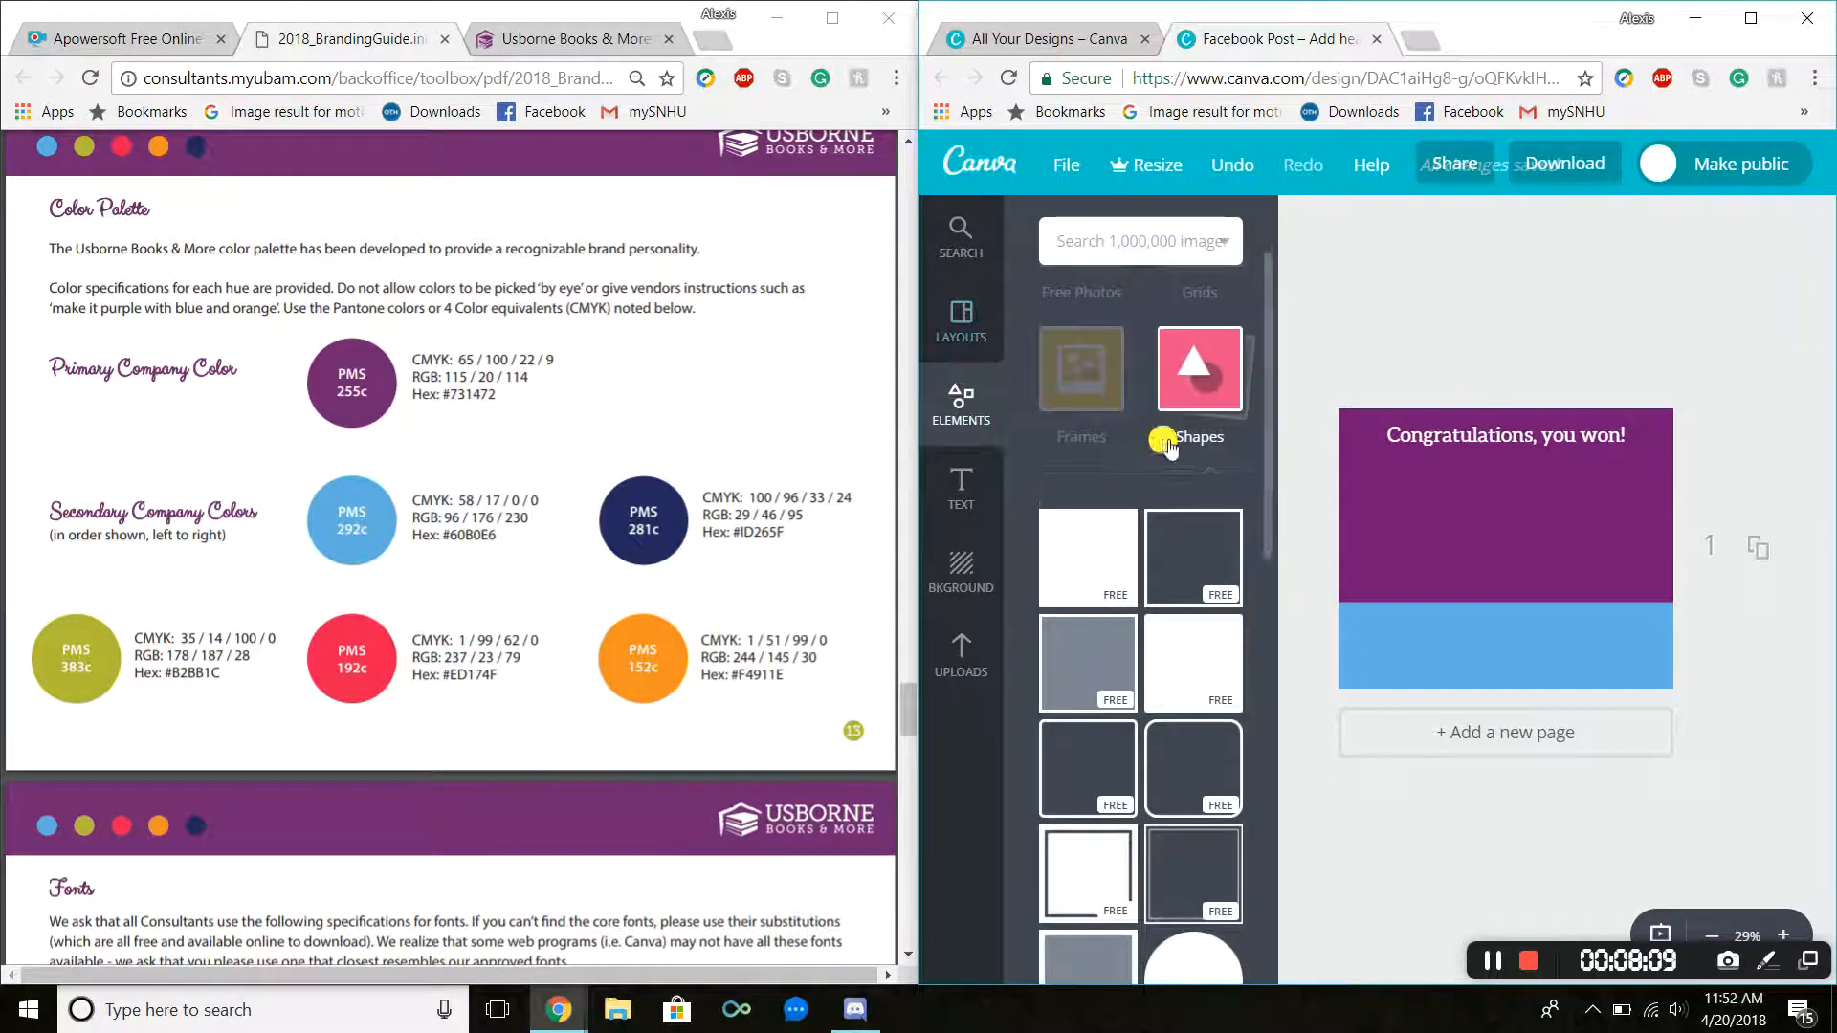
{"action": "scroll", "coordinate": [1088, 455], "scroll_direction": "down", "scroll_amount": 2}
{"action": "left_click", "coordinate": [1088, 456]}
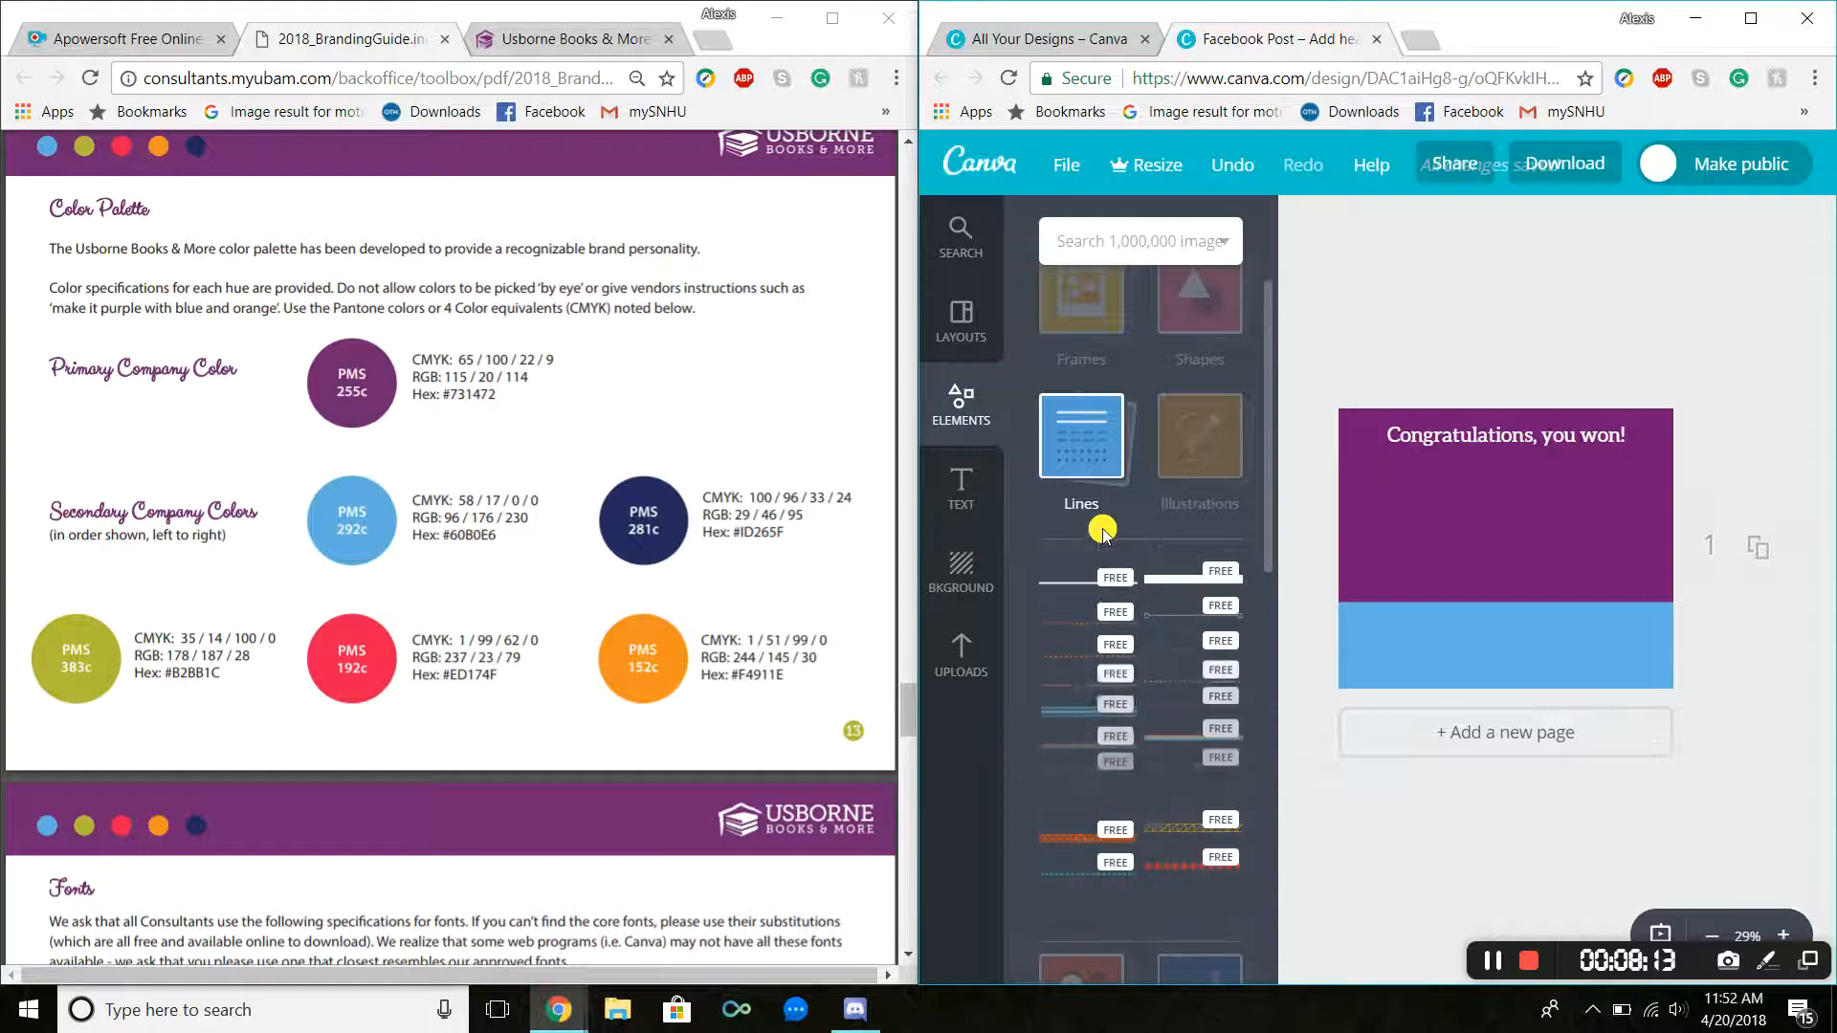
{"action": "left_click", "coordinate": [1088, 657]}
{"action": "left_click_drag", "start_coordinate": [1427, 552], "coordinate": [1416, 455]}
{"action": "mouse_move", "coordinate": [1618, 451]}
{"action": "left_mouse_down"}
{"action": "mouse_move", "coordinate": [1680, 450]}
{"action": "mouse_move", "coordinate": [1613, 443]}
{"action": "left_mouse_up"}
{"action": "left_click", "coordinate": [1533, 349]}
{"action": "left_click", "coordinate": [1359, 443]}
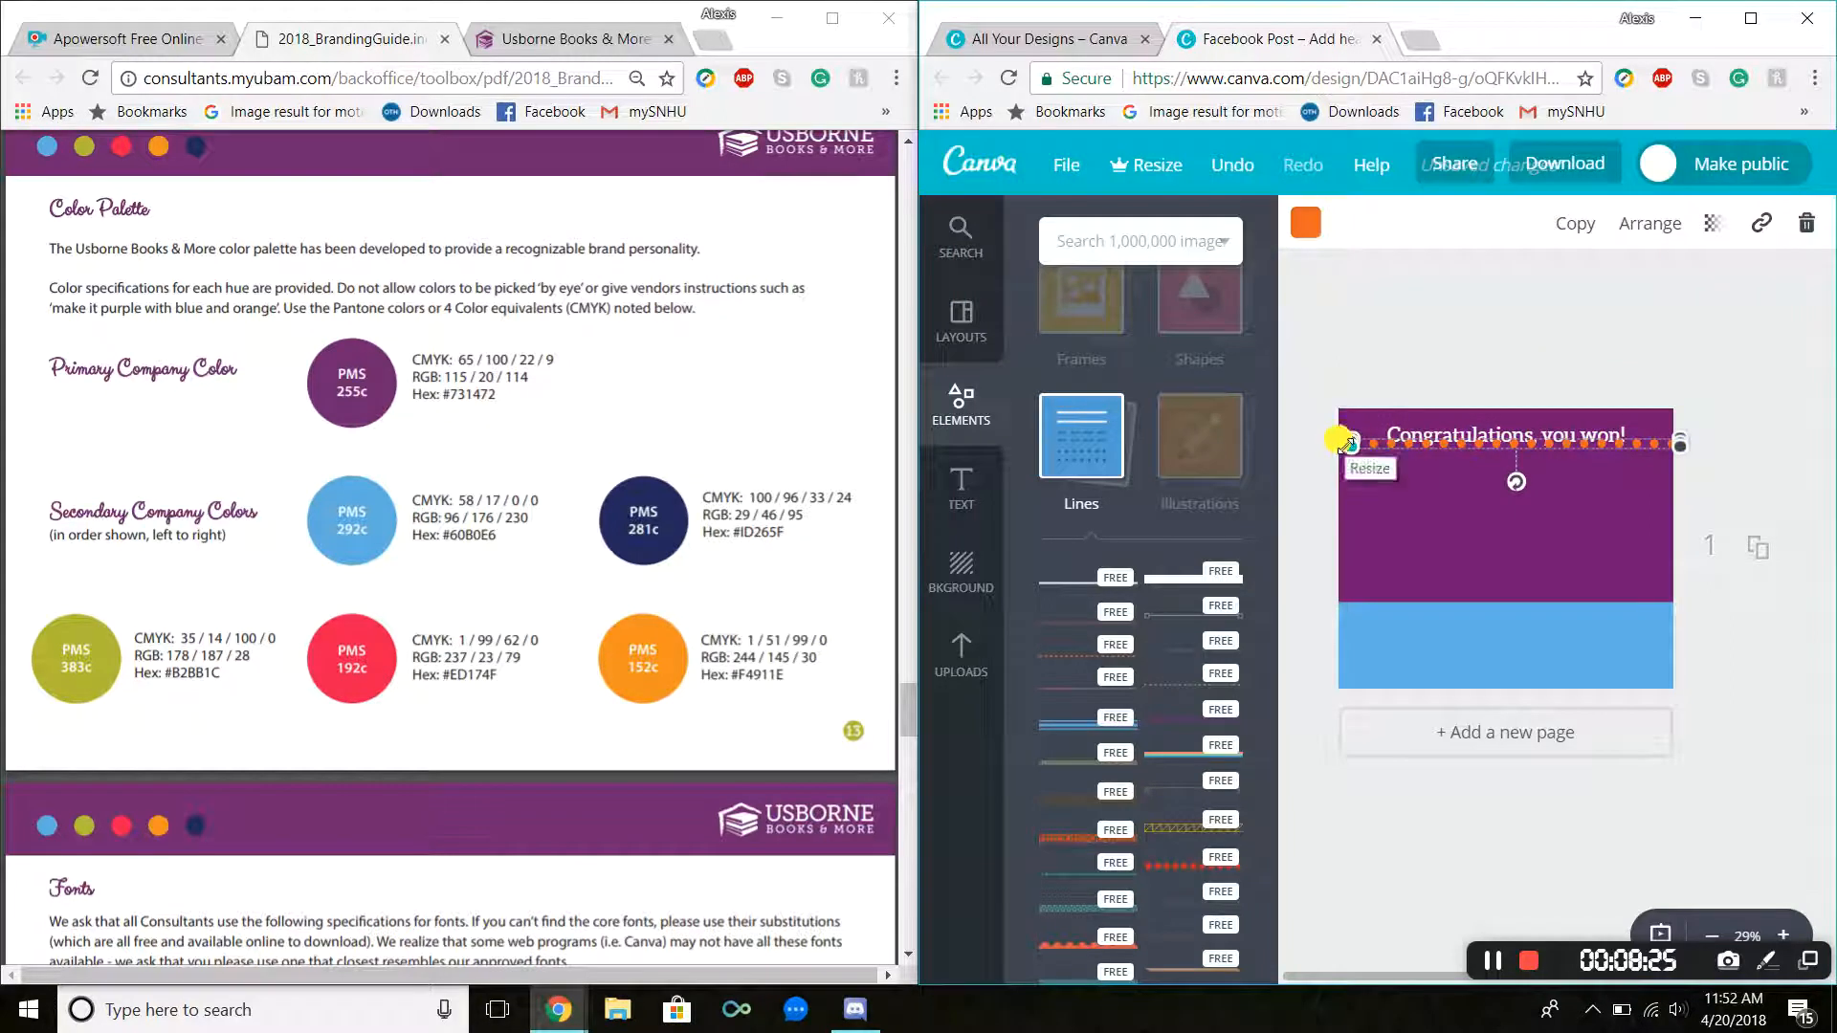
{"action": "left_click_drag", "start_coordinate": [1350, 439], "coordinate": [1315, 443]}
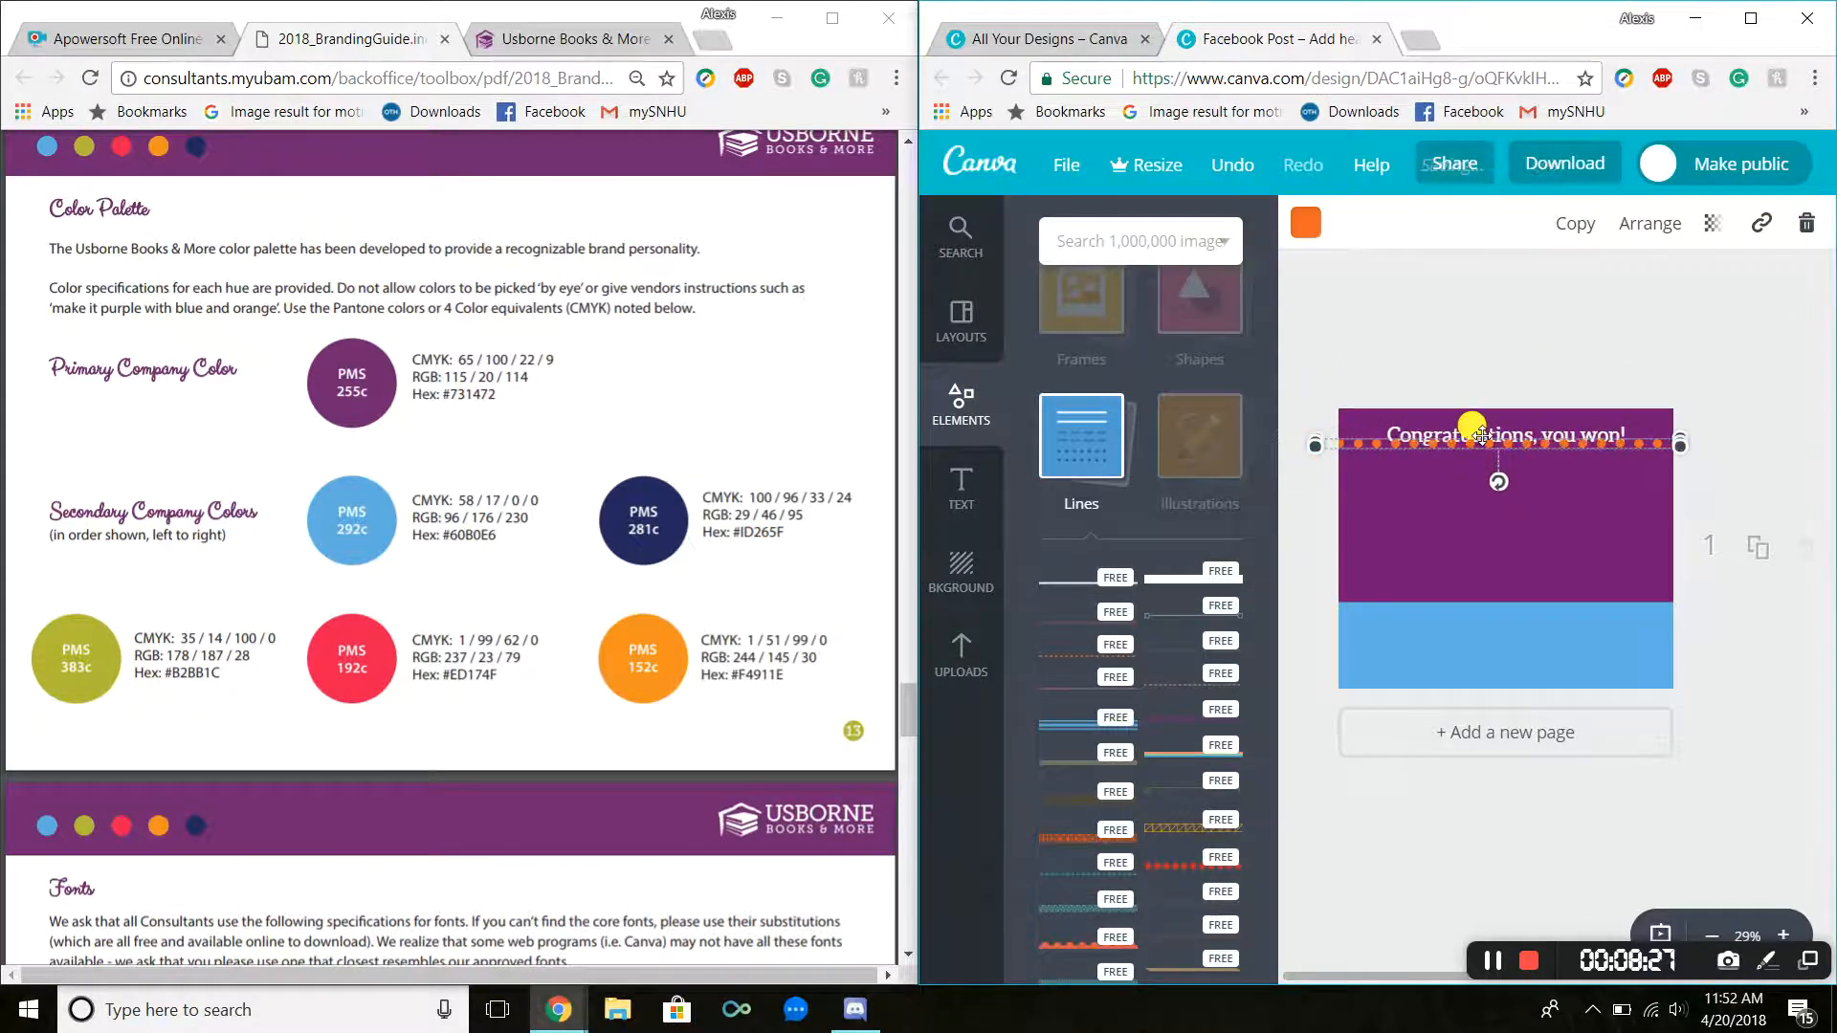
Step: Rearrange the dotted line's layer order and set its transparency to 43
{"action": "left_click", "coordinate": [1621, 231]}
{"action": "left_click", "coordinate": [1625, 335]}
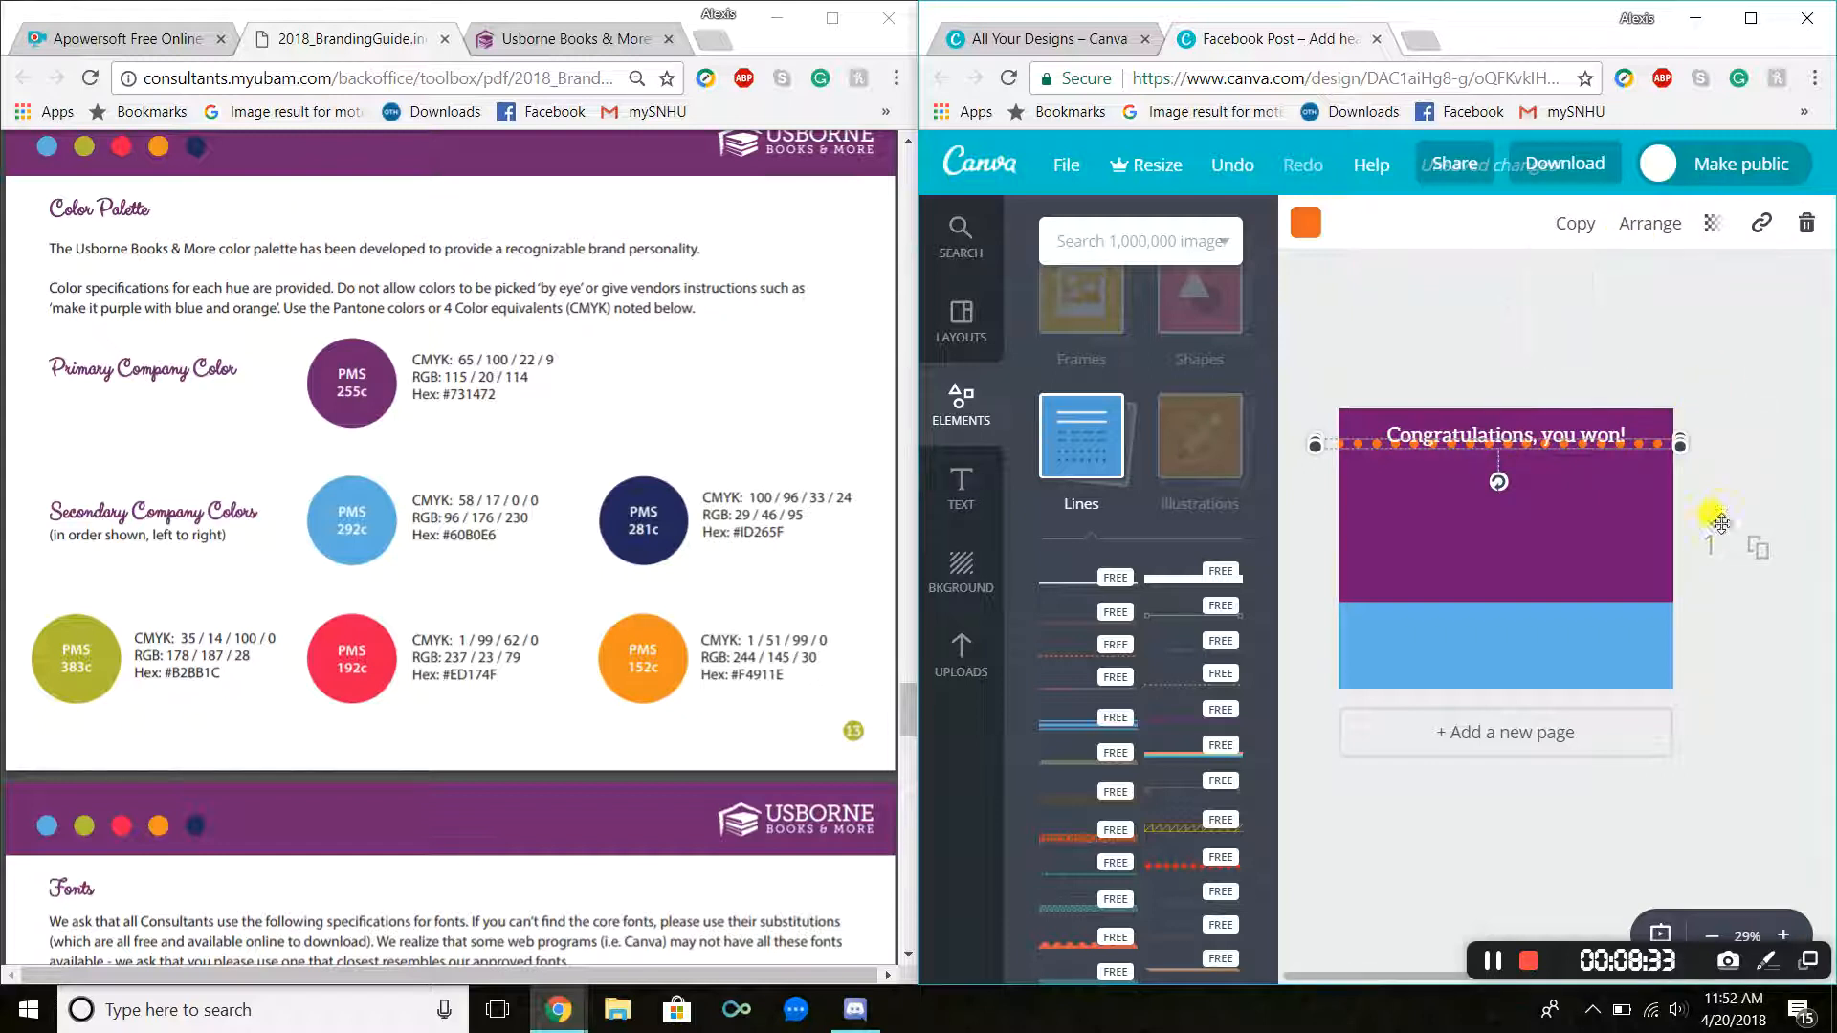
{"action": "left_click", "coordinate": [1478, 375]}
{"action": "left_click_drag", "start_coordinate": [1455, 438], "coordinate": [1455, 427]}
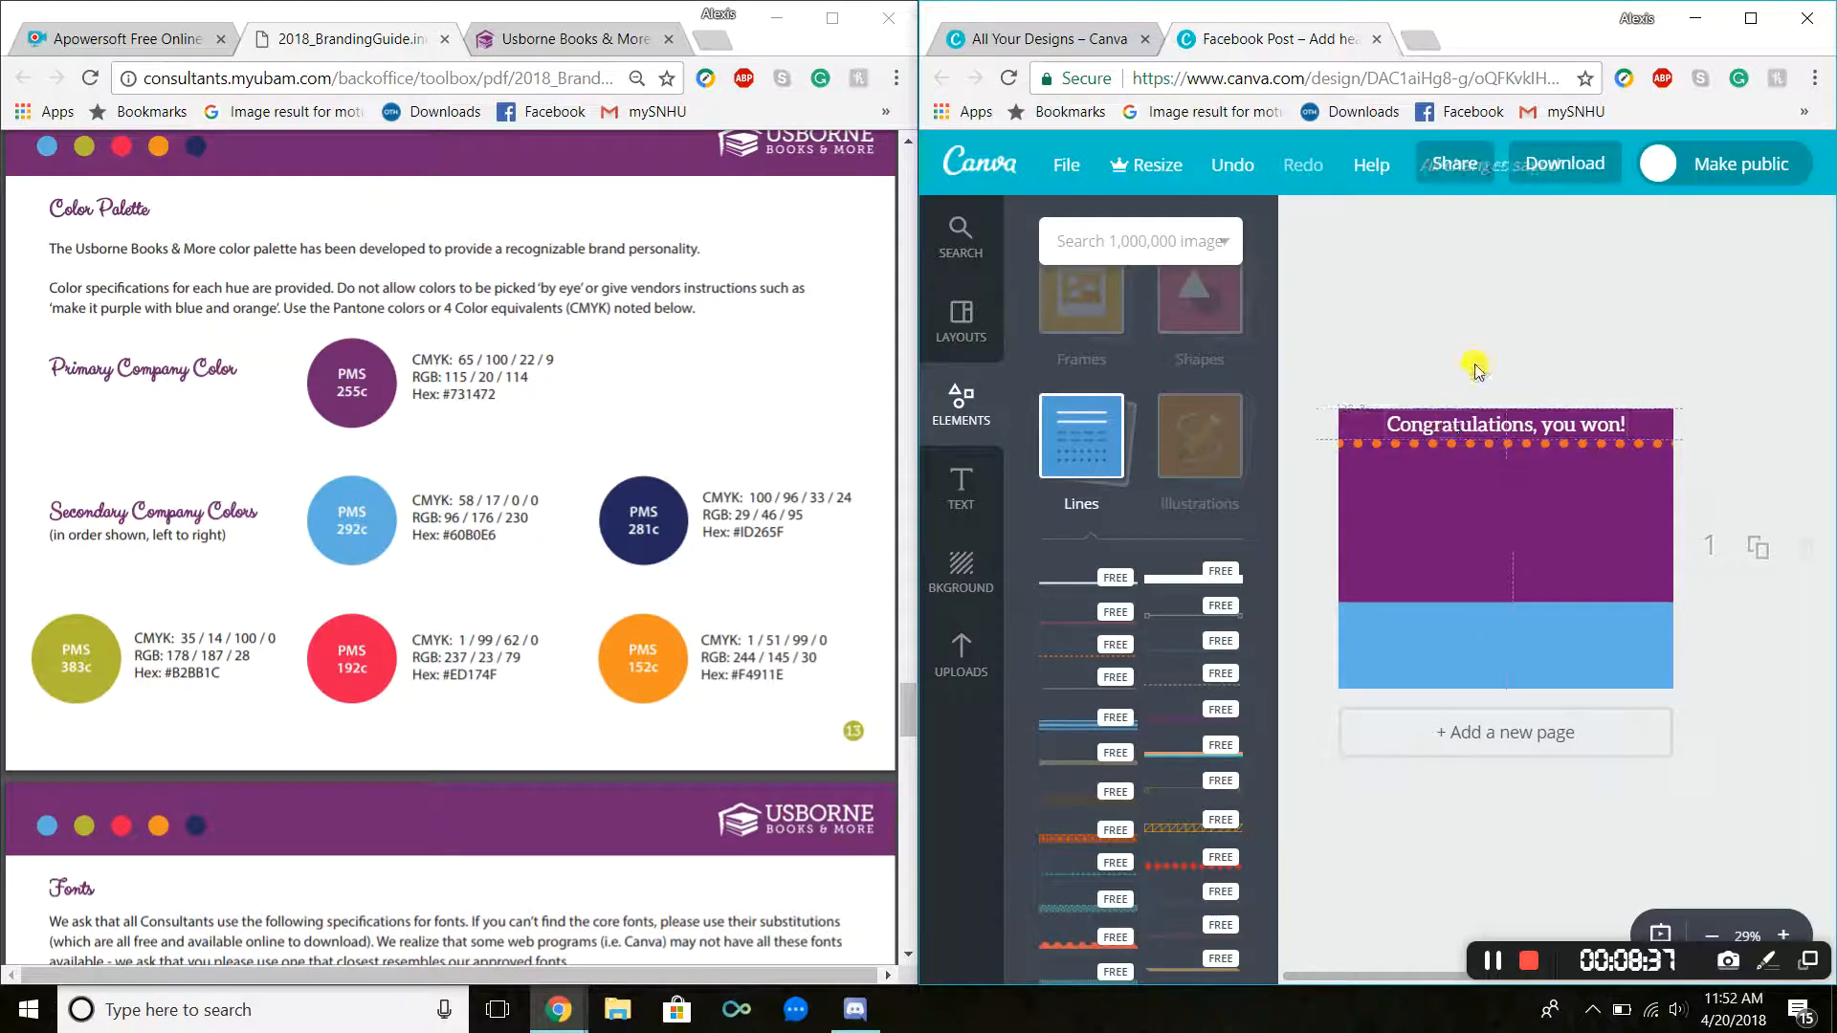
{"action": "left_click", "coordinate": [1449, 443]}
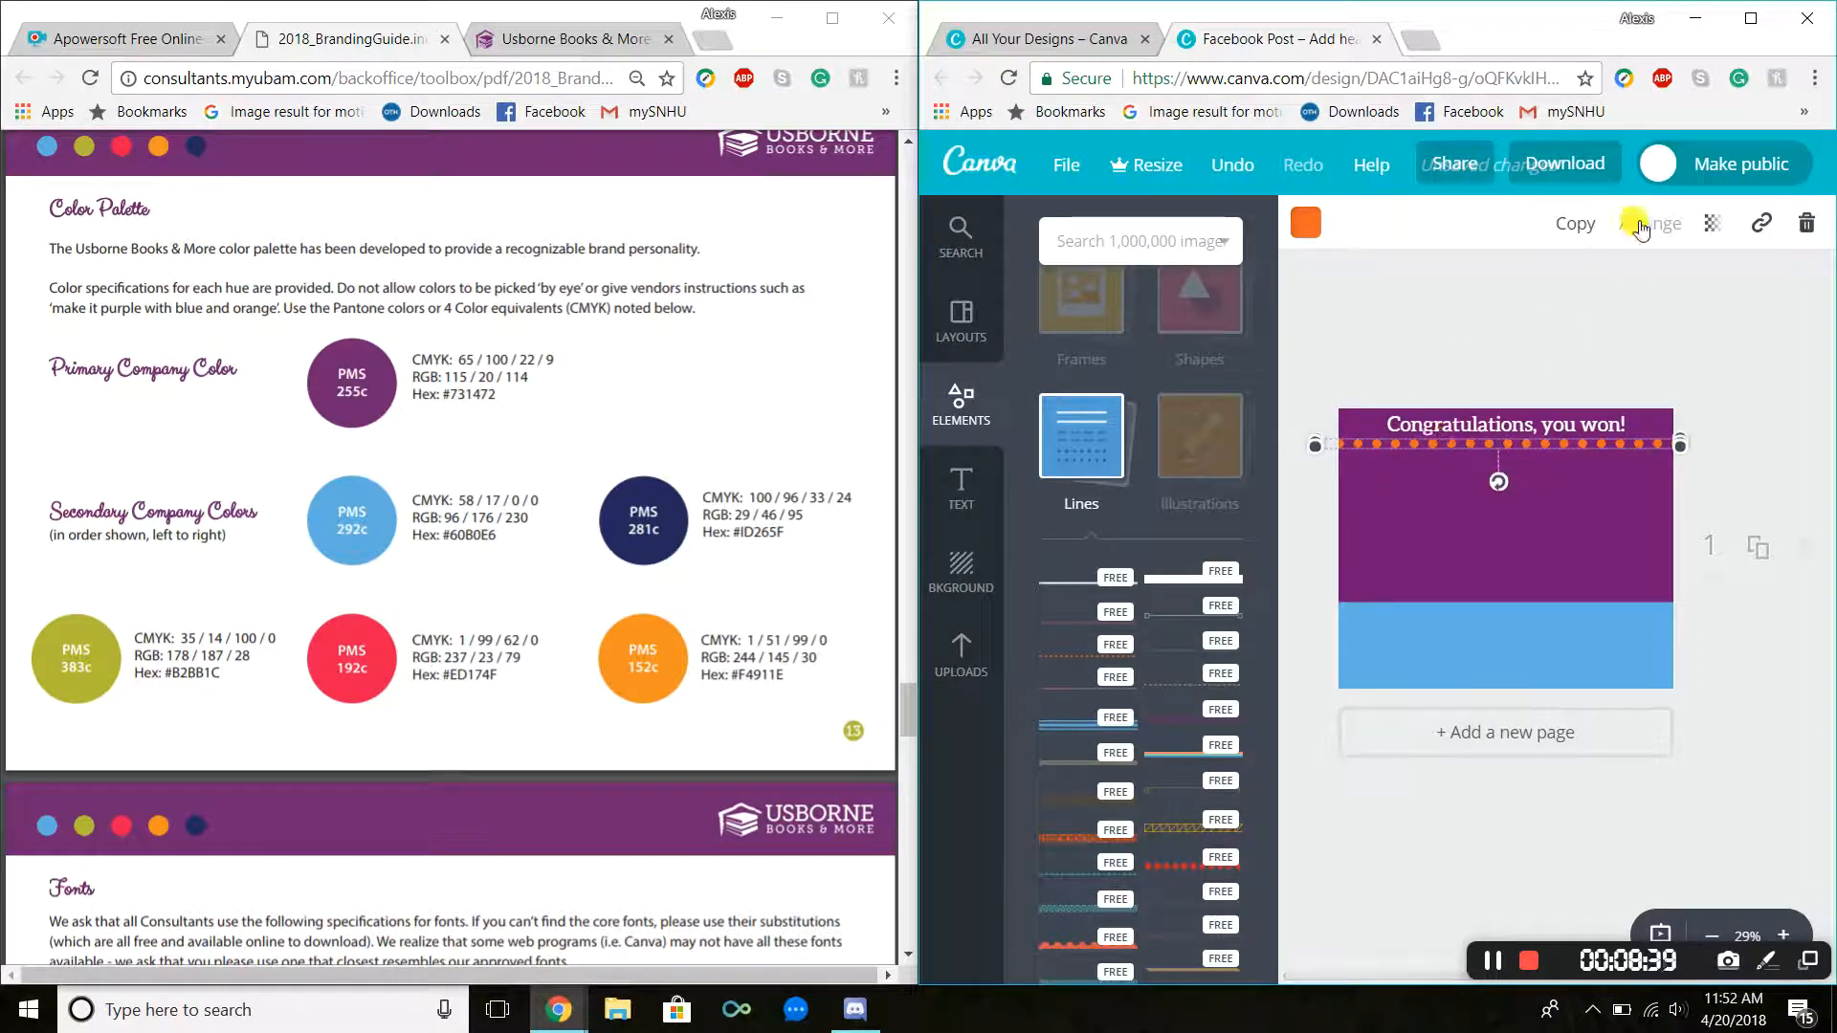
{"action": "left_click", "coordinate": [1713, 223]}
{"action": "left_click_drag", "start_coordinate": [1640, 292], "coordinate": [1574, 297]}
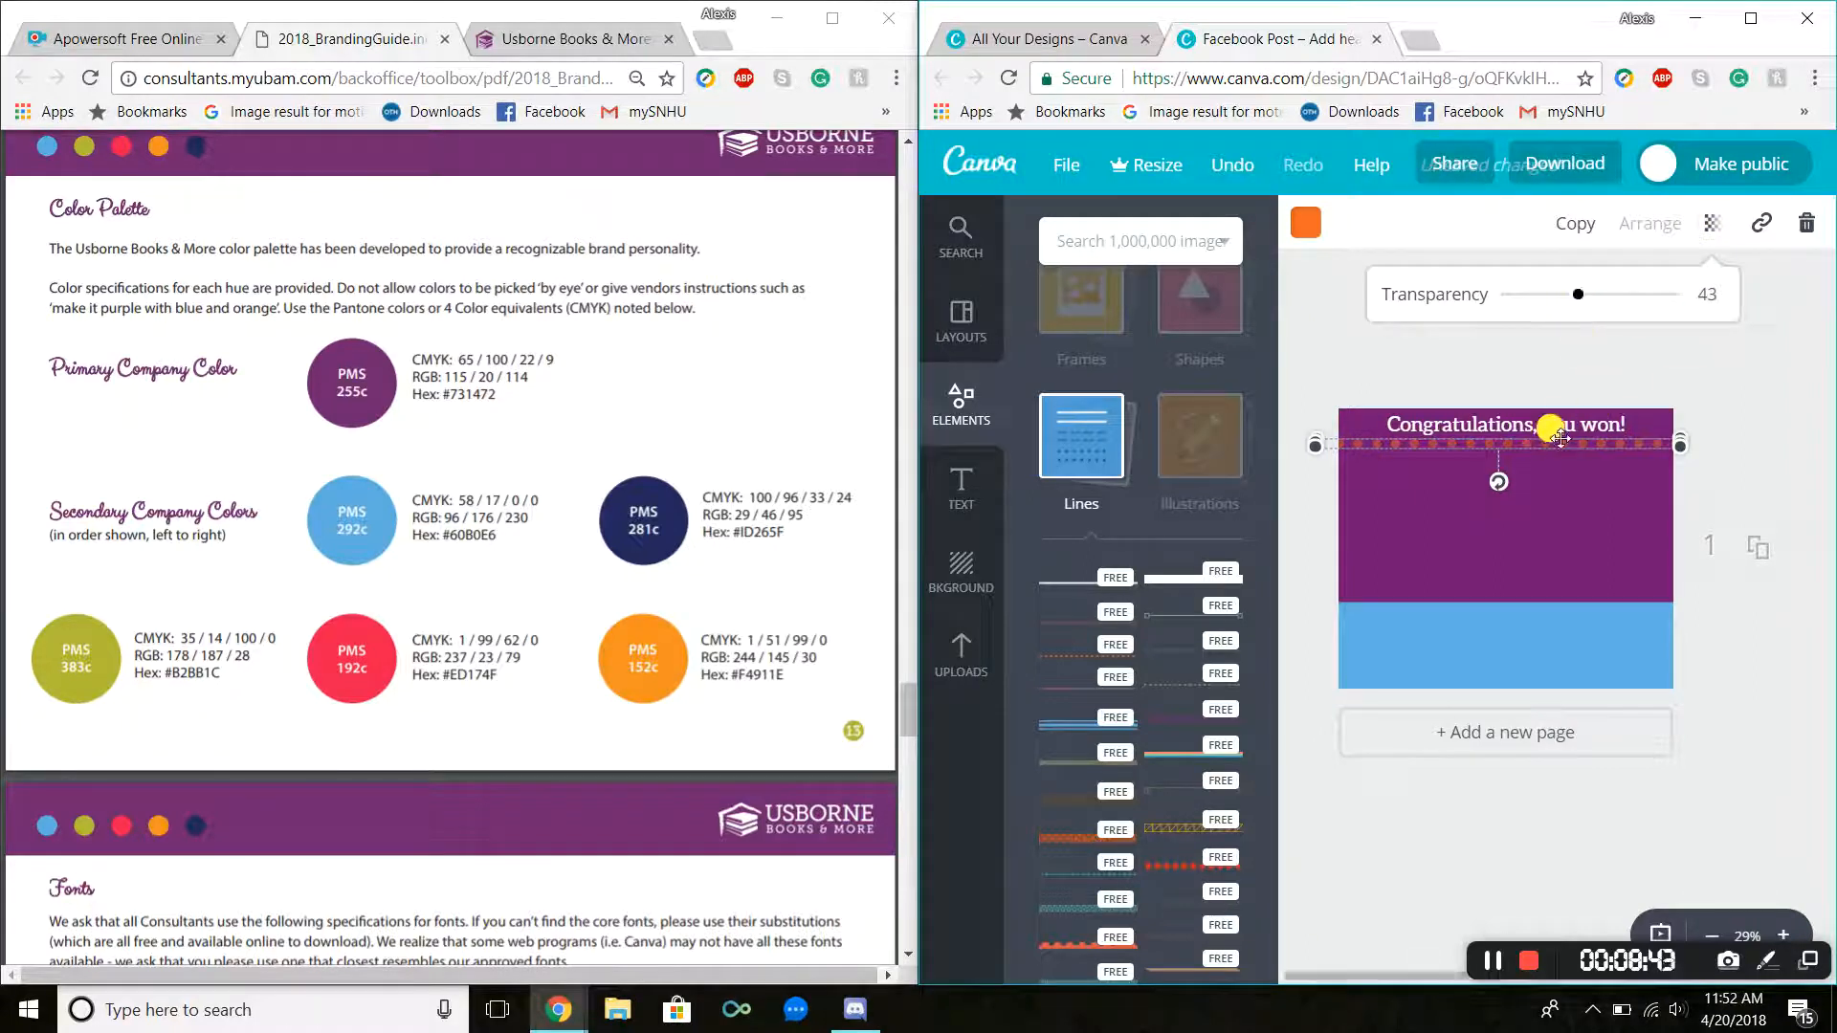
Step: Delete the dotted line
{"action": "left_click_drag", "start_coordinate": [1544, 426], "coordinate": [1544, 438]}
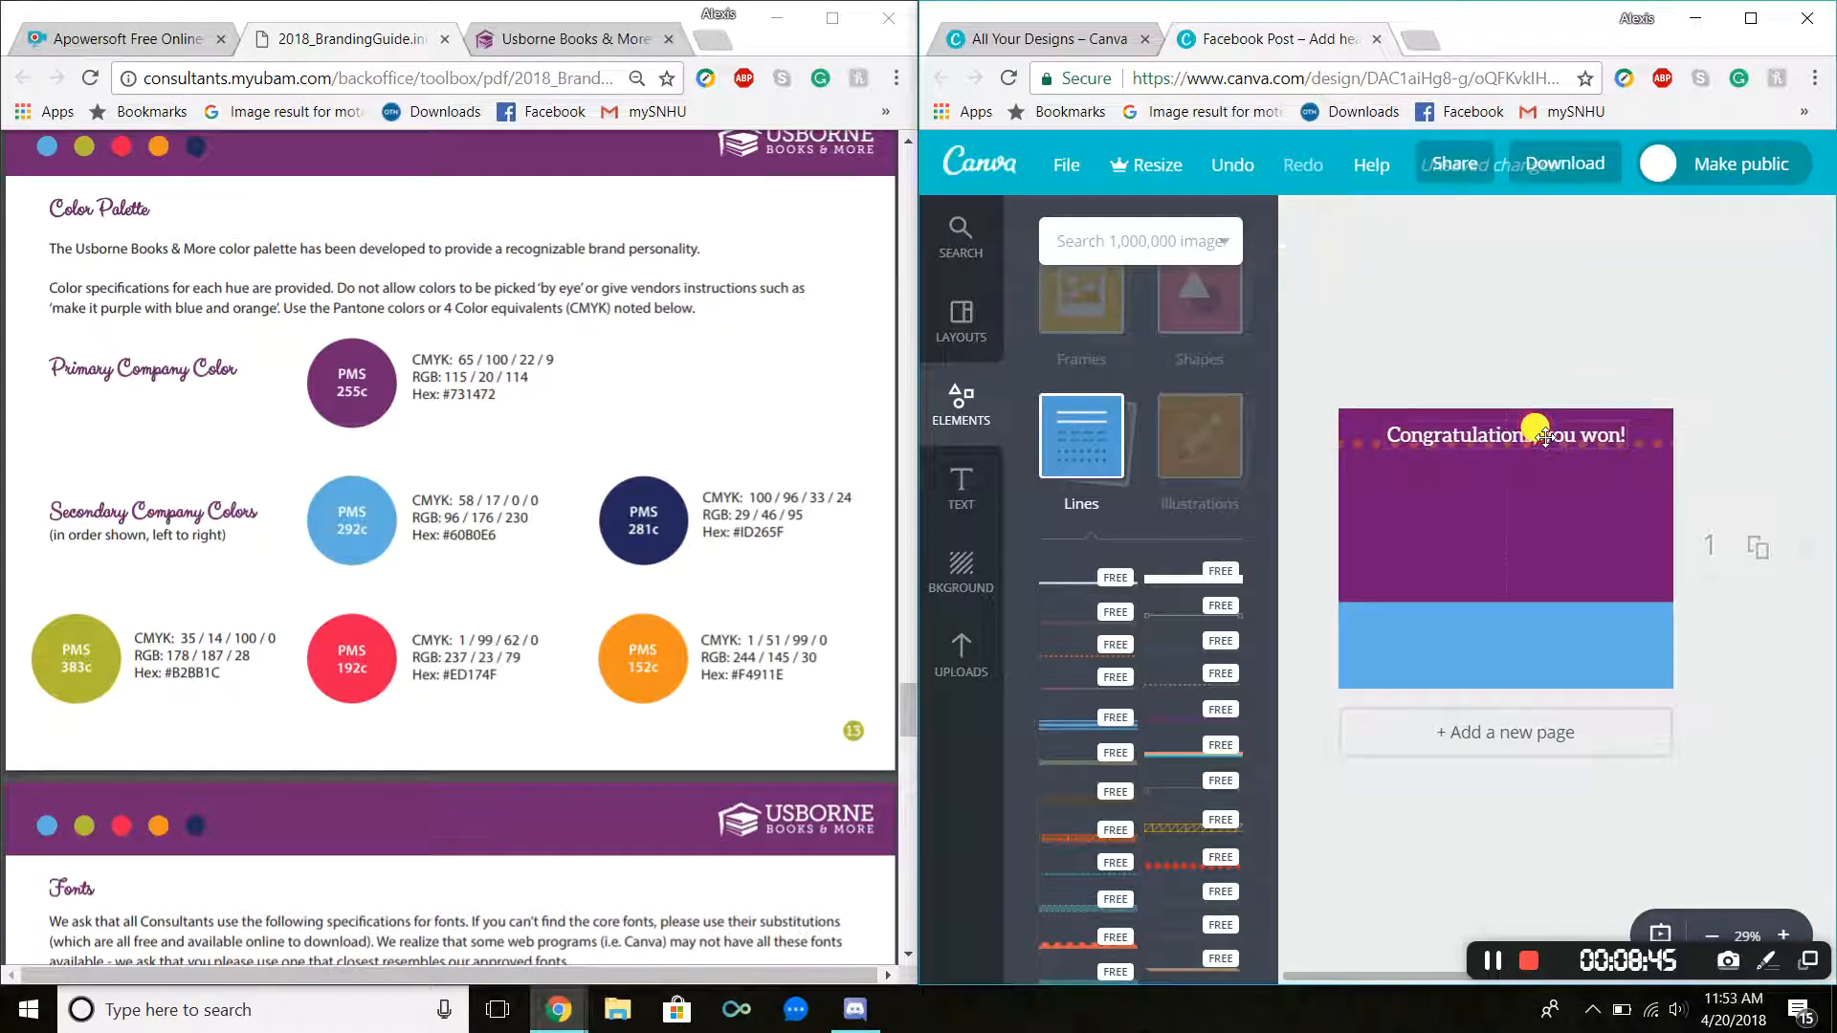
{"action": "left_click_drag", "start_coordinate": [1544, 432], "coordinate": [1545, 434]}
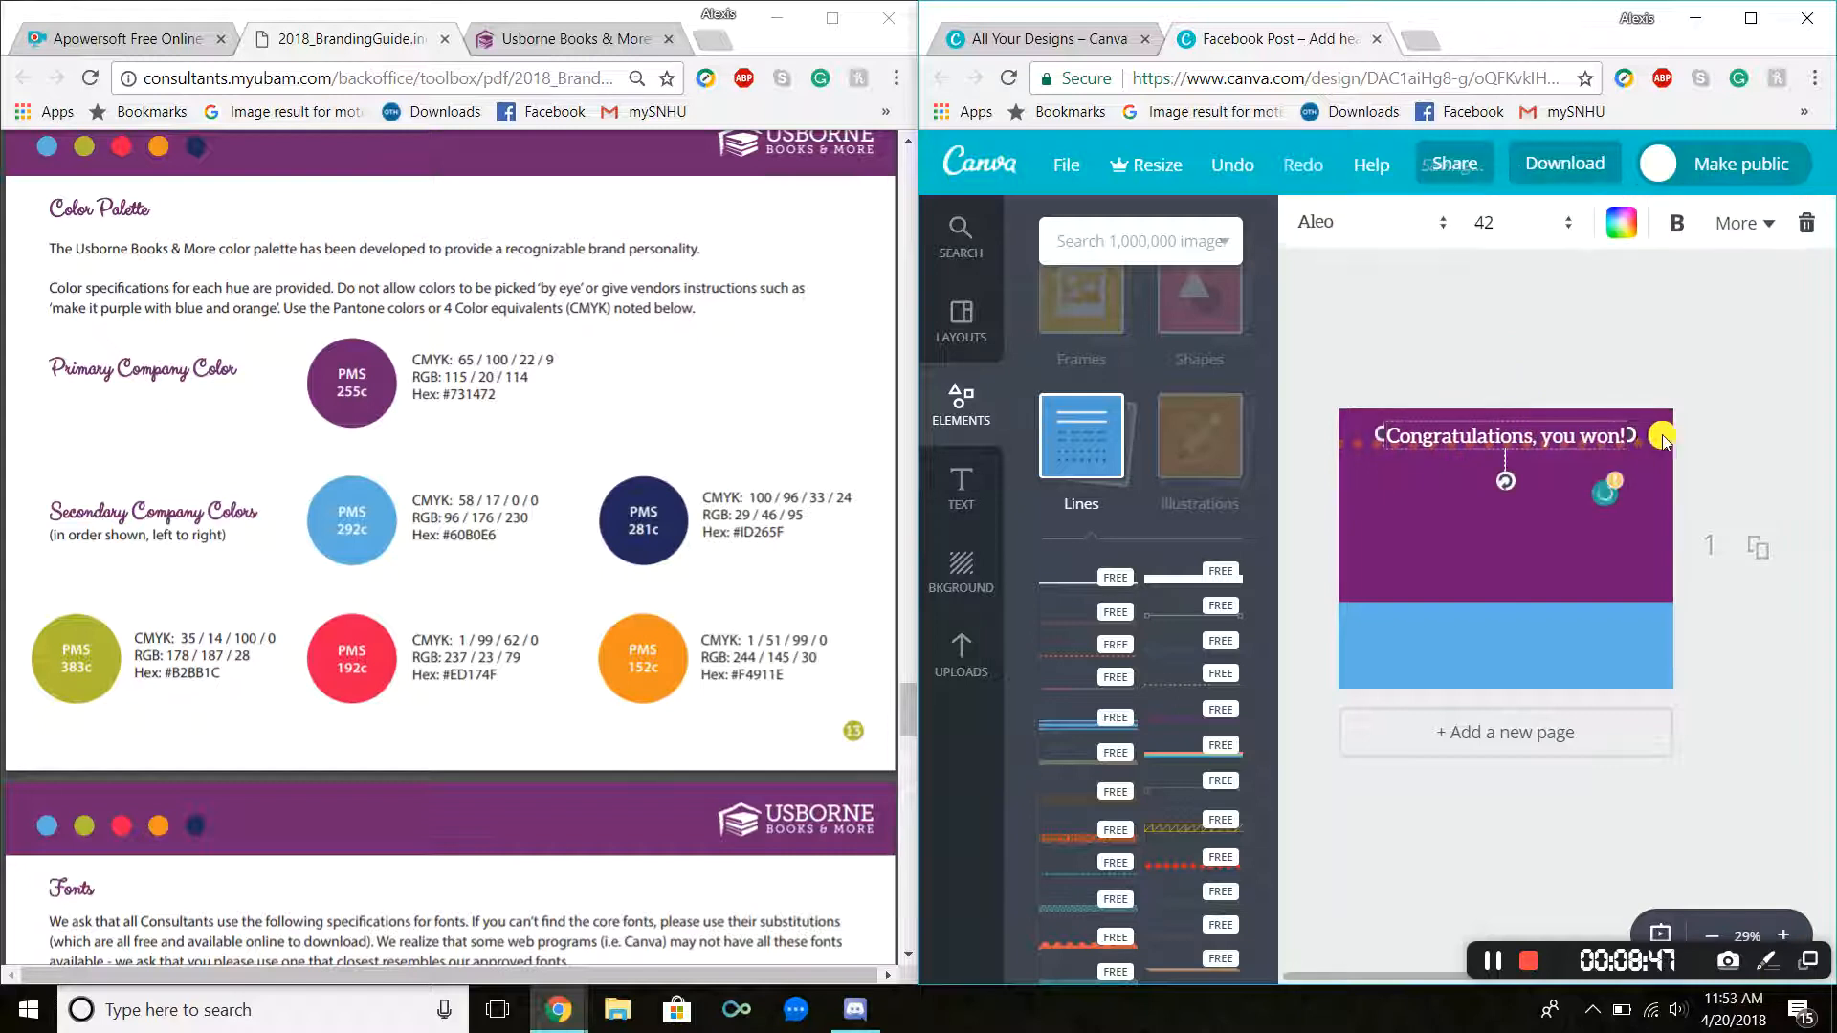
{"action": "left_click", "coordinate": [1650, 446]}
{"action": "left_click", "coordinate": [1804, 224]}
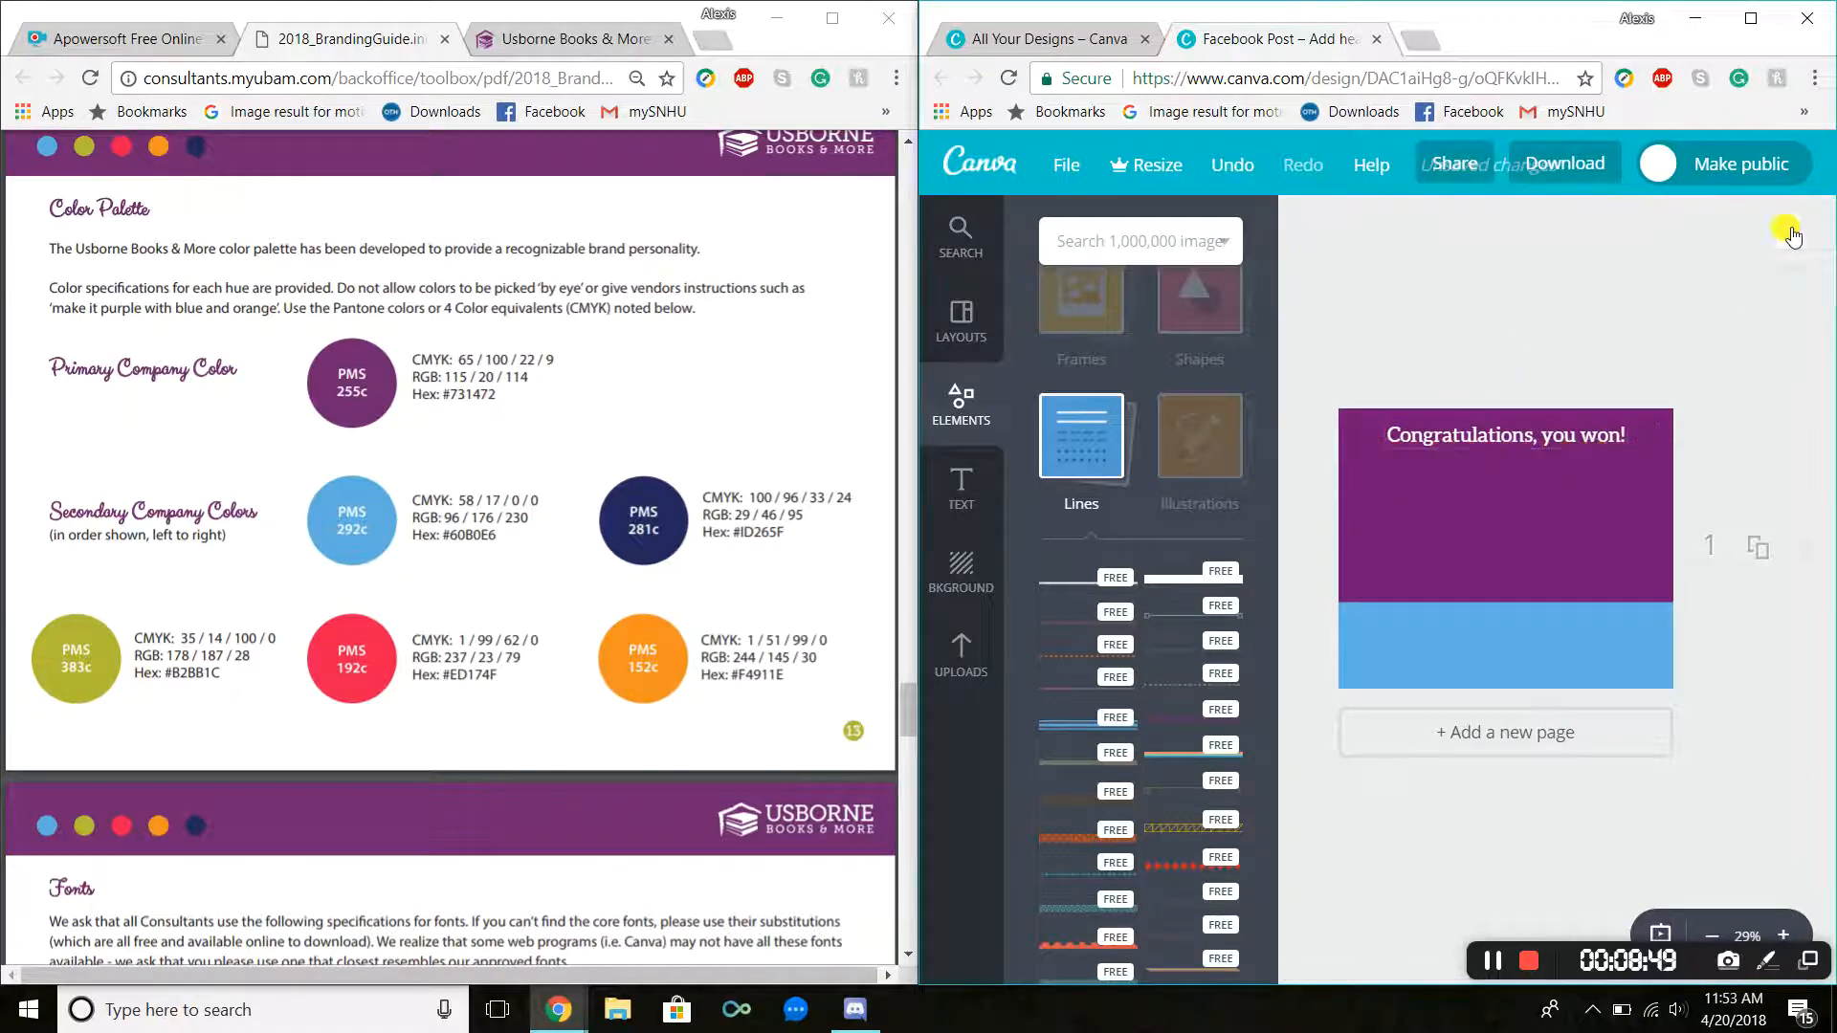
Step: Add a subheading text box and place it just below the heading
{"action": "left_click_drag", "start_coordinate": [1585, 441], "coordinate": [1590, 442]}
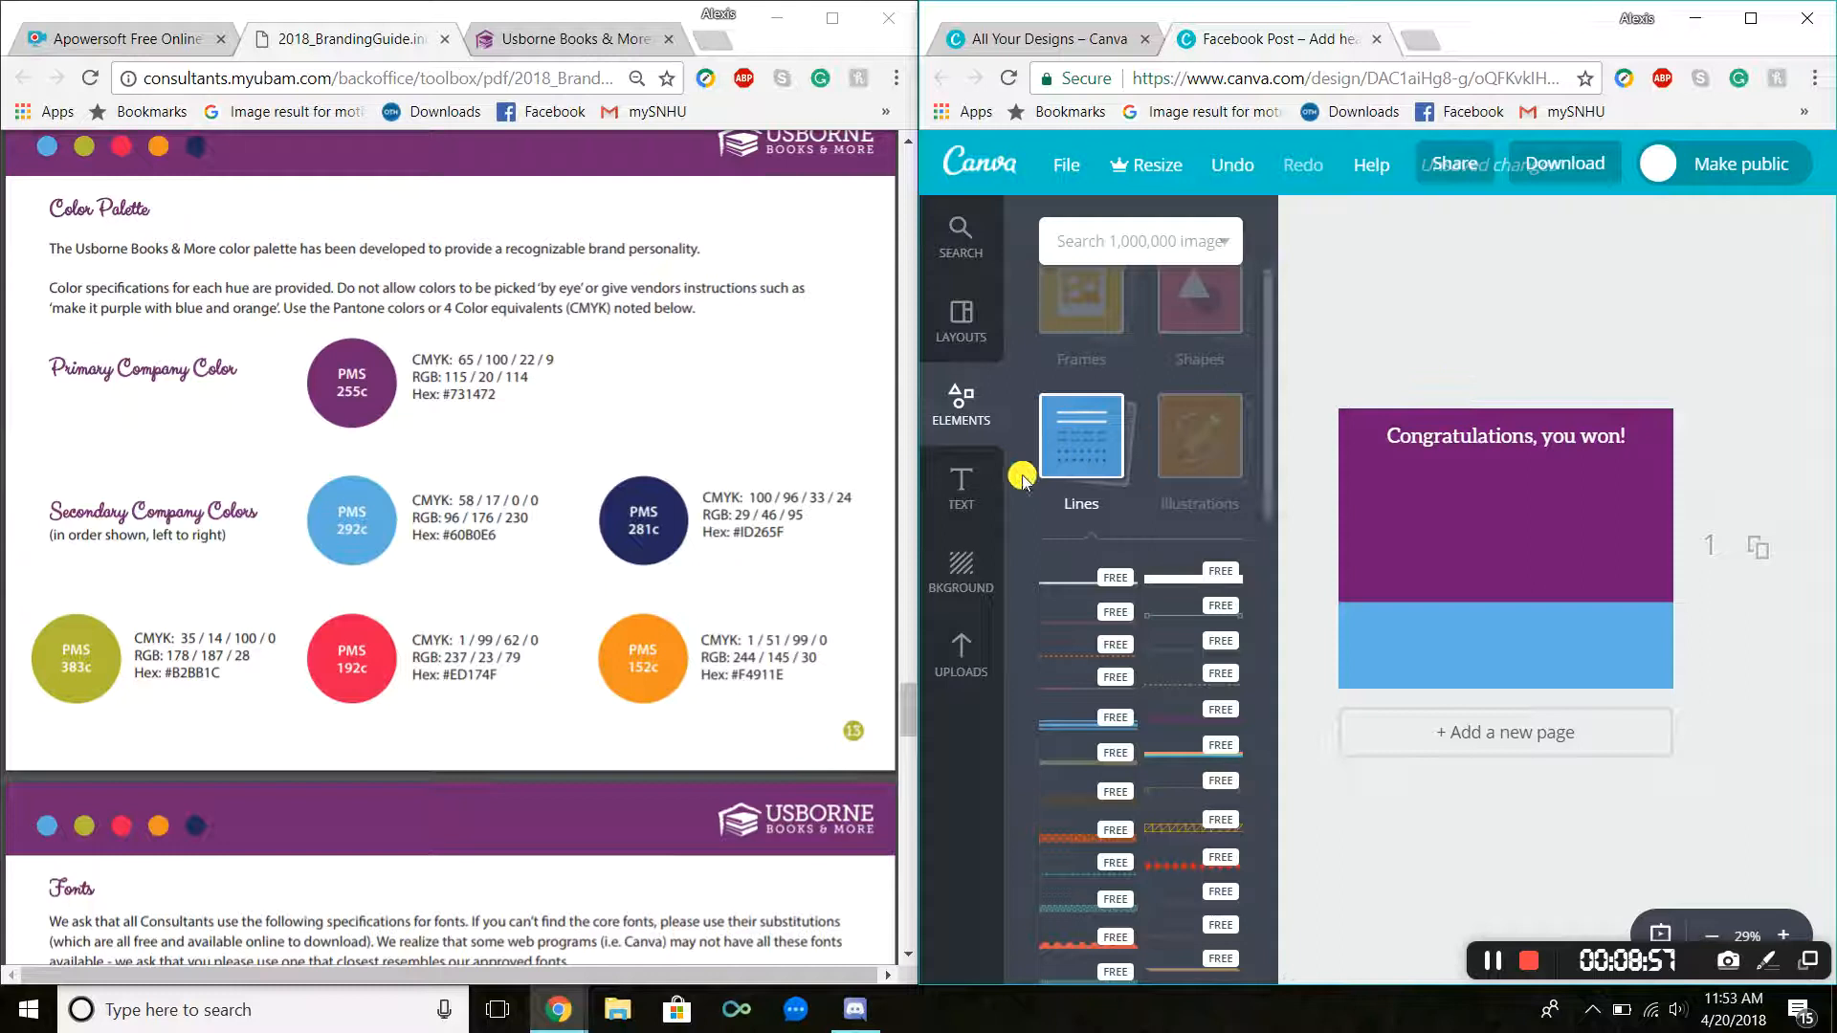
{"action": "left_click", "coordinate": [962, 486]}
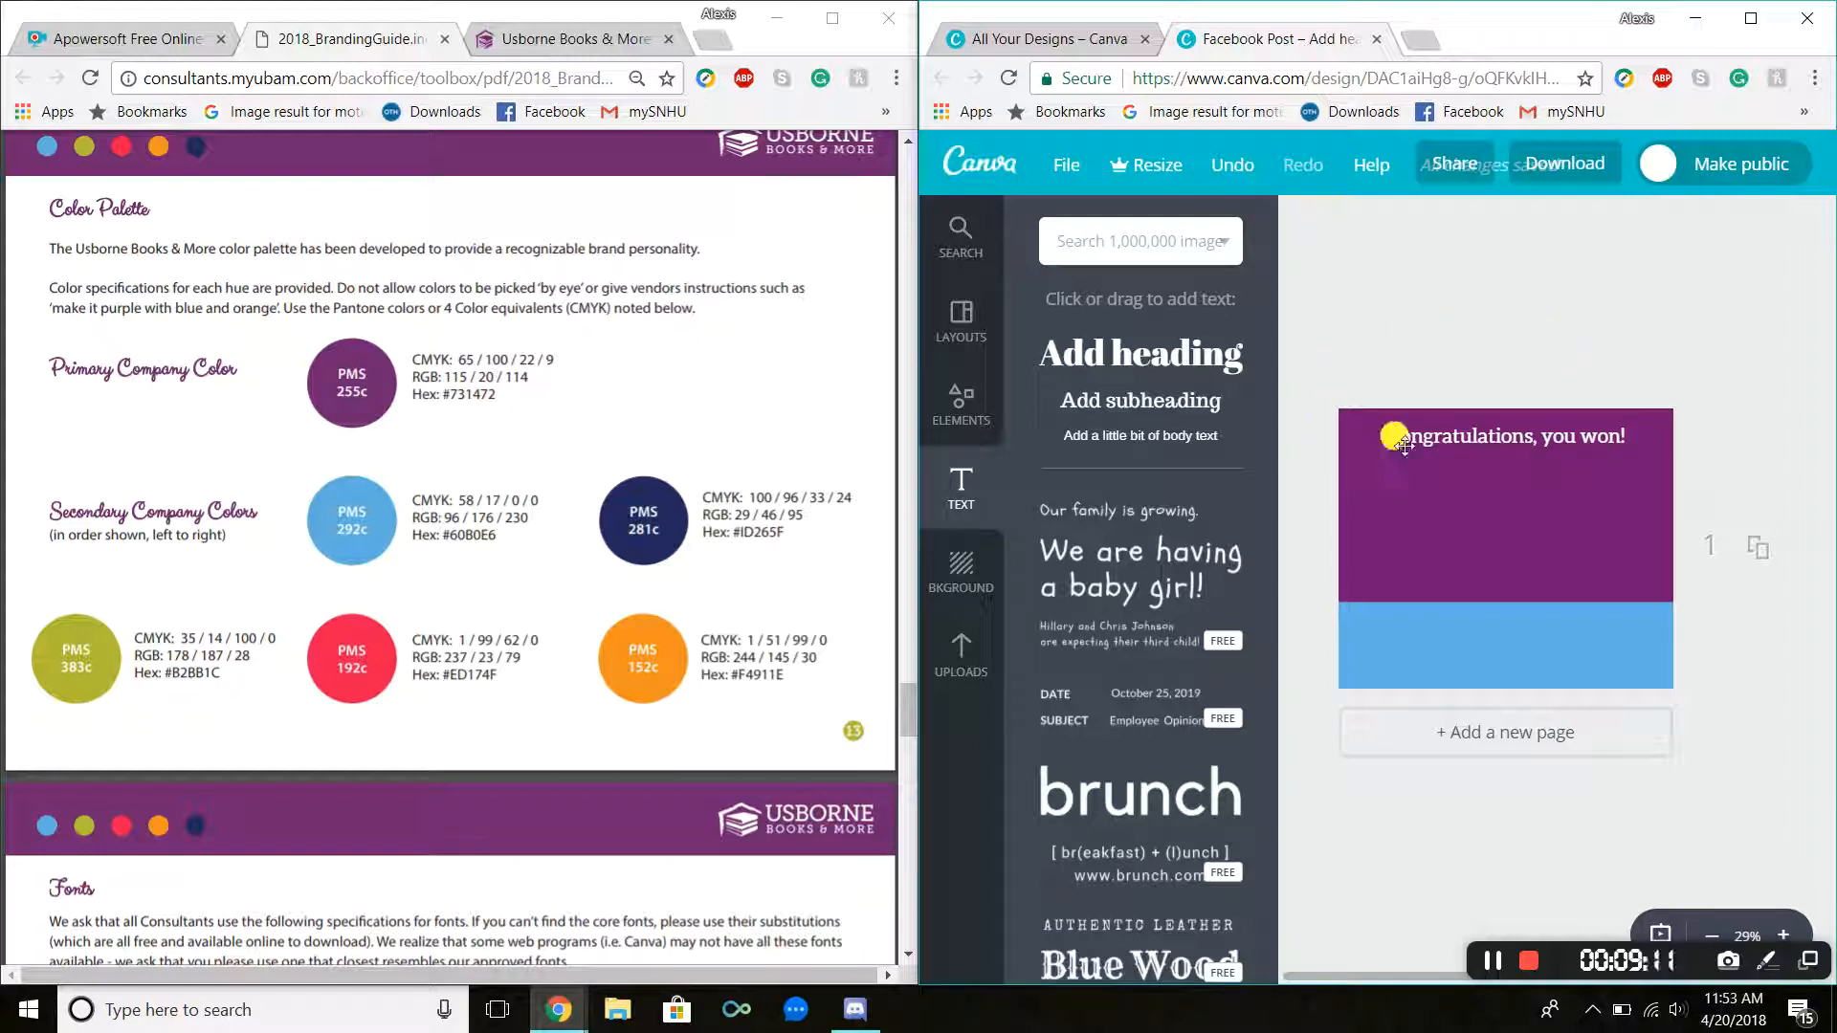
{"action": "left_click_drag", "start_coordinate": [1430, 430], "coordinate": [1429, 425]}
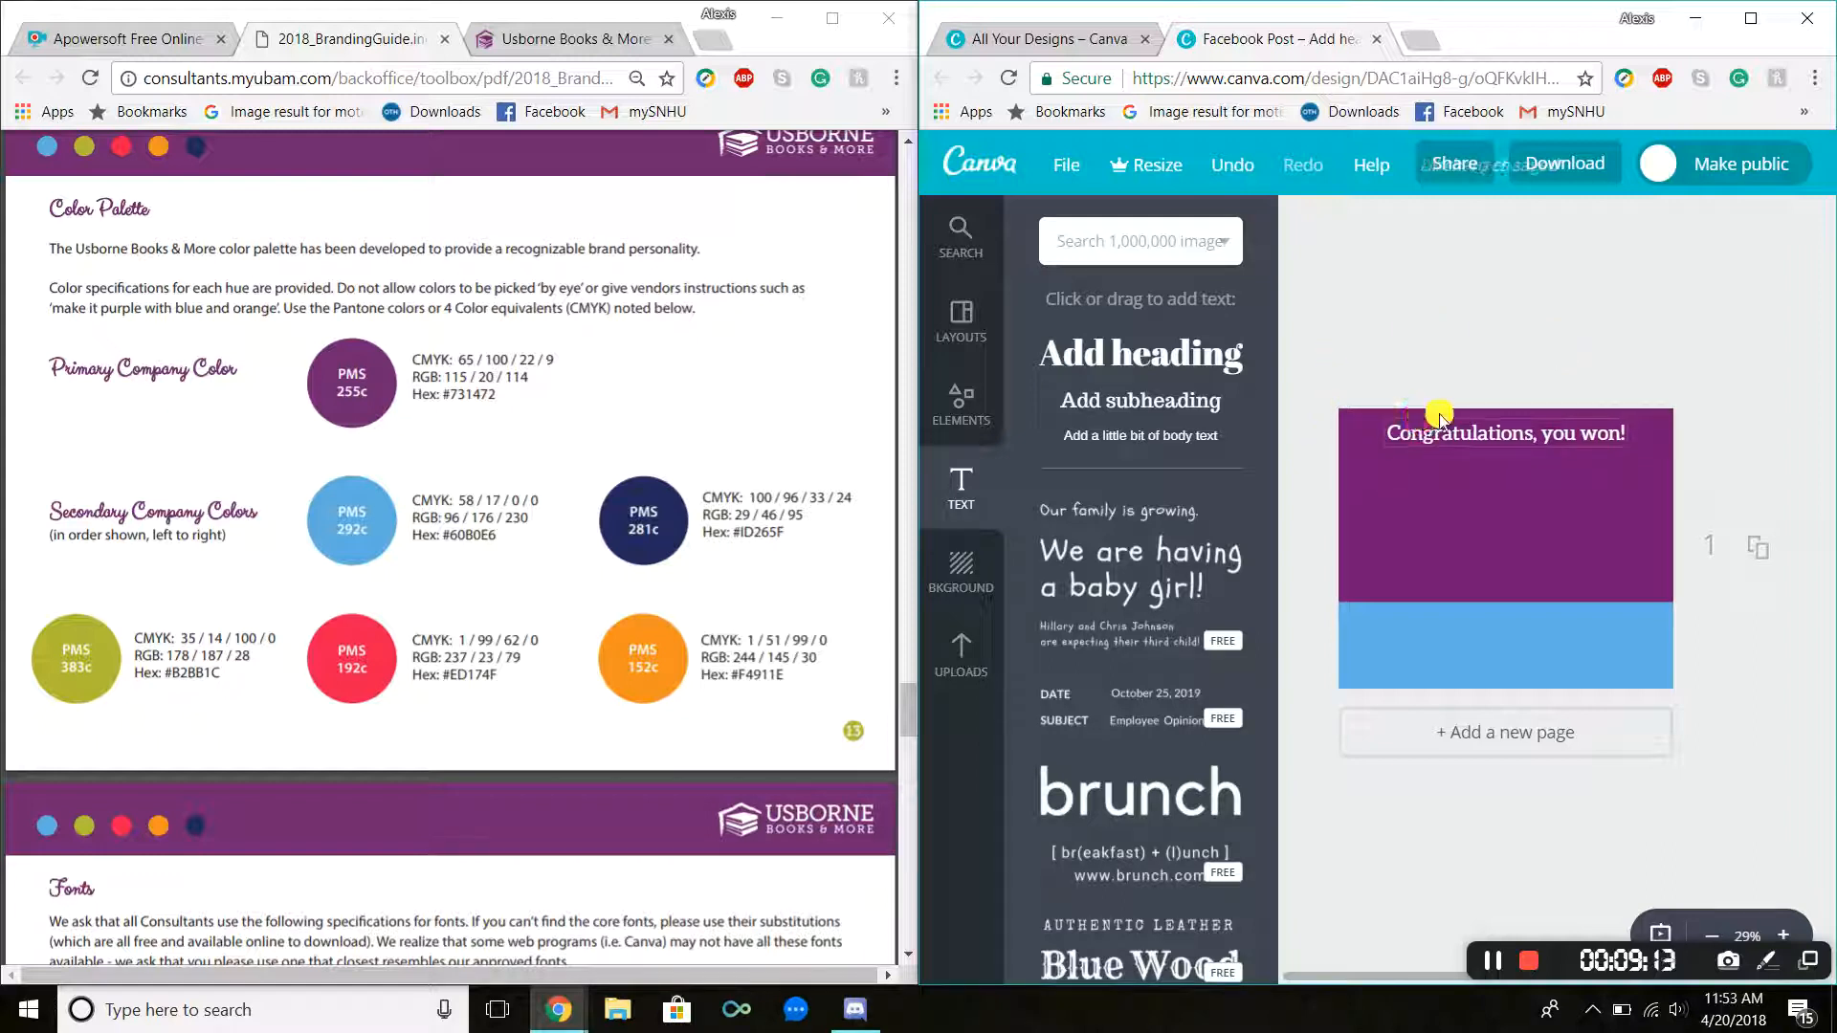
{"action": "left_click", "coordinate": [1484, 382]}
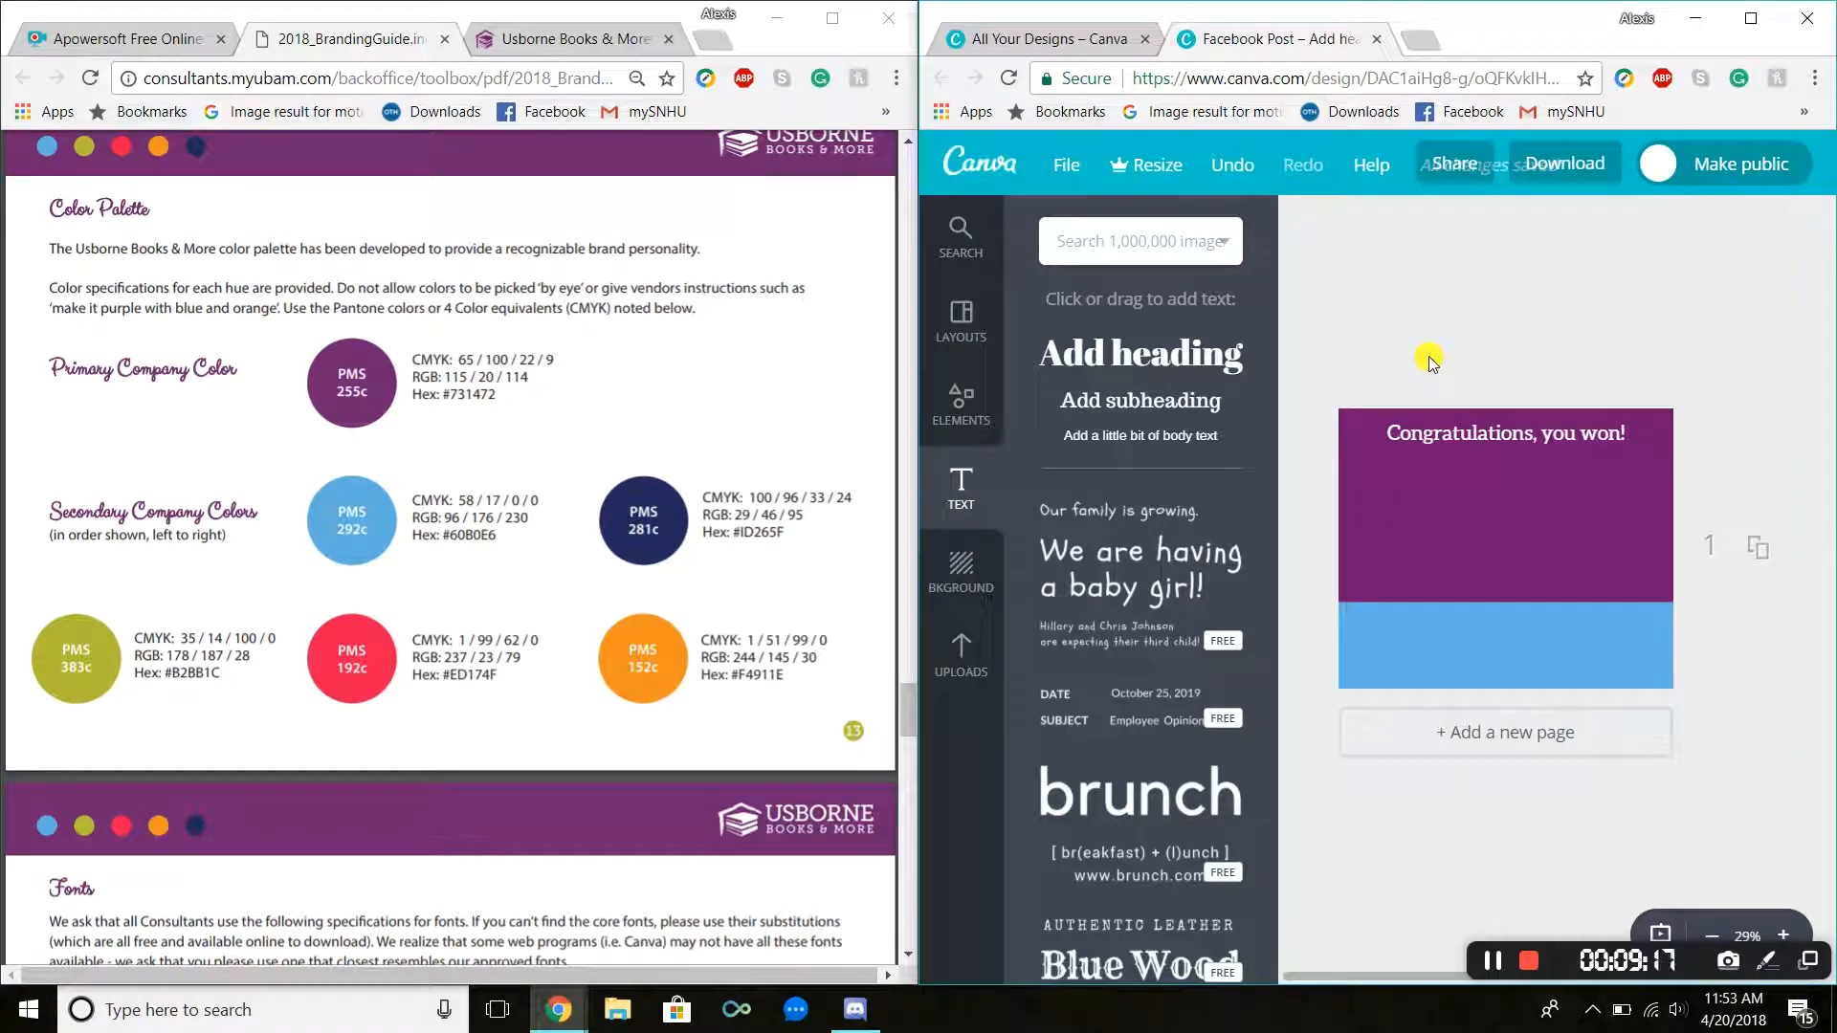
{"action": "left_click", "coordinate": [1173, 410]}
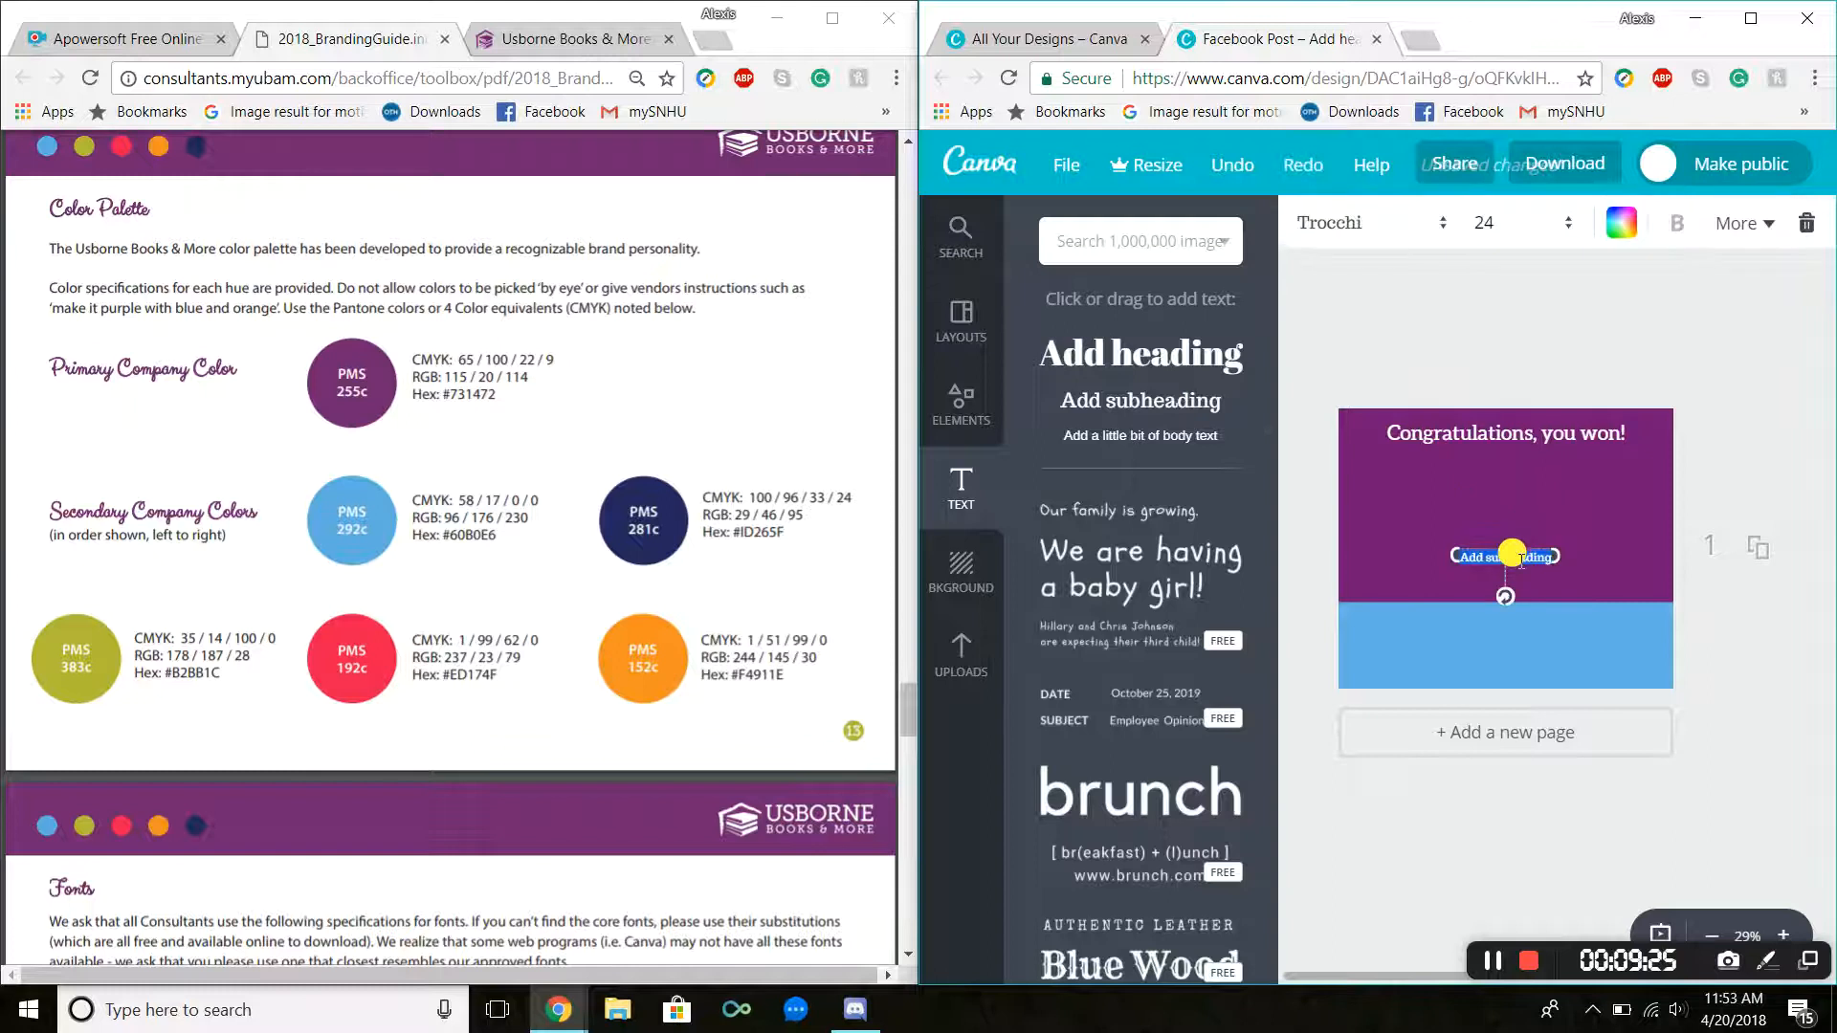
{"action": "left_click_drag", "start_coordinate": [1523, 547], "coordinate": [1526, 454]}
Step: Change the subheading's font to Clicker Script, as listed in the guide's sub header fonts
{"action": "left_click", "coordinate": [634, 542]}
{"action": "scroll", "coordinate": [571, 522], "scroll_direction": "down", "scroll_amount": 6}
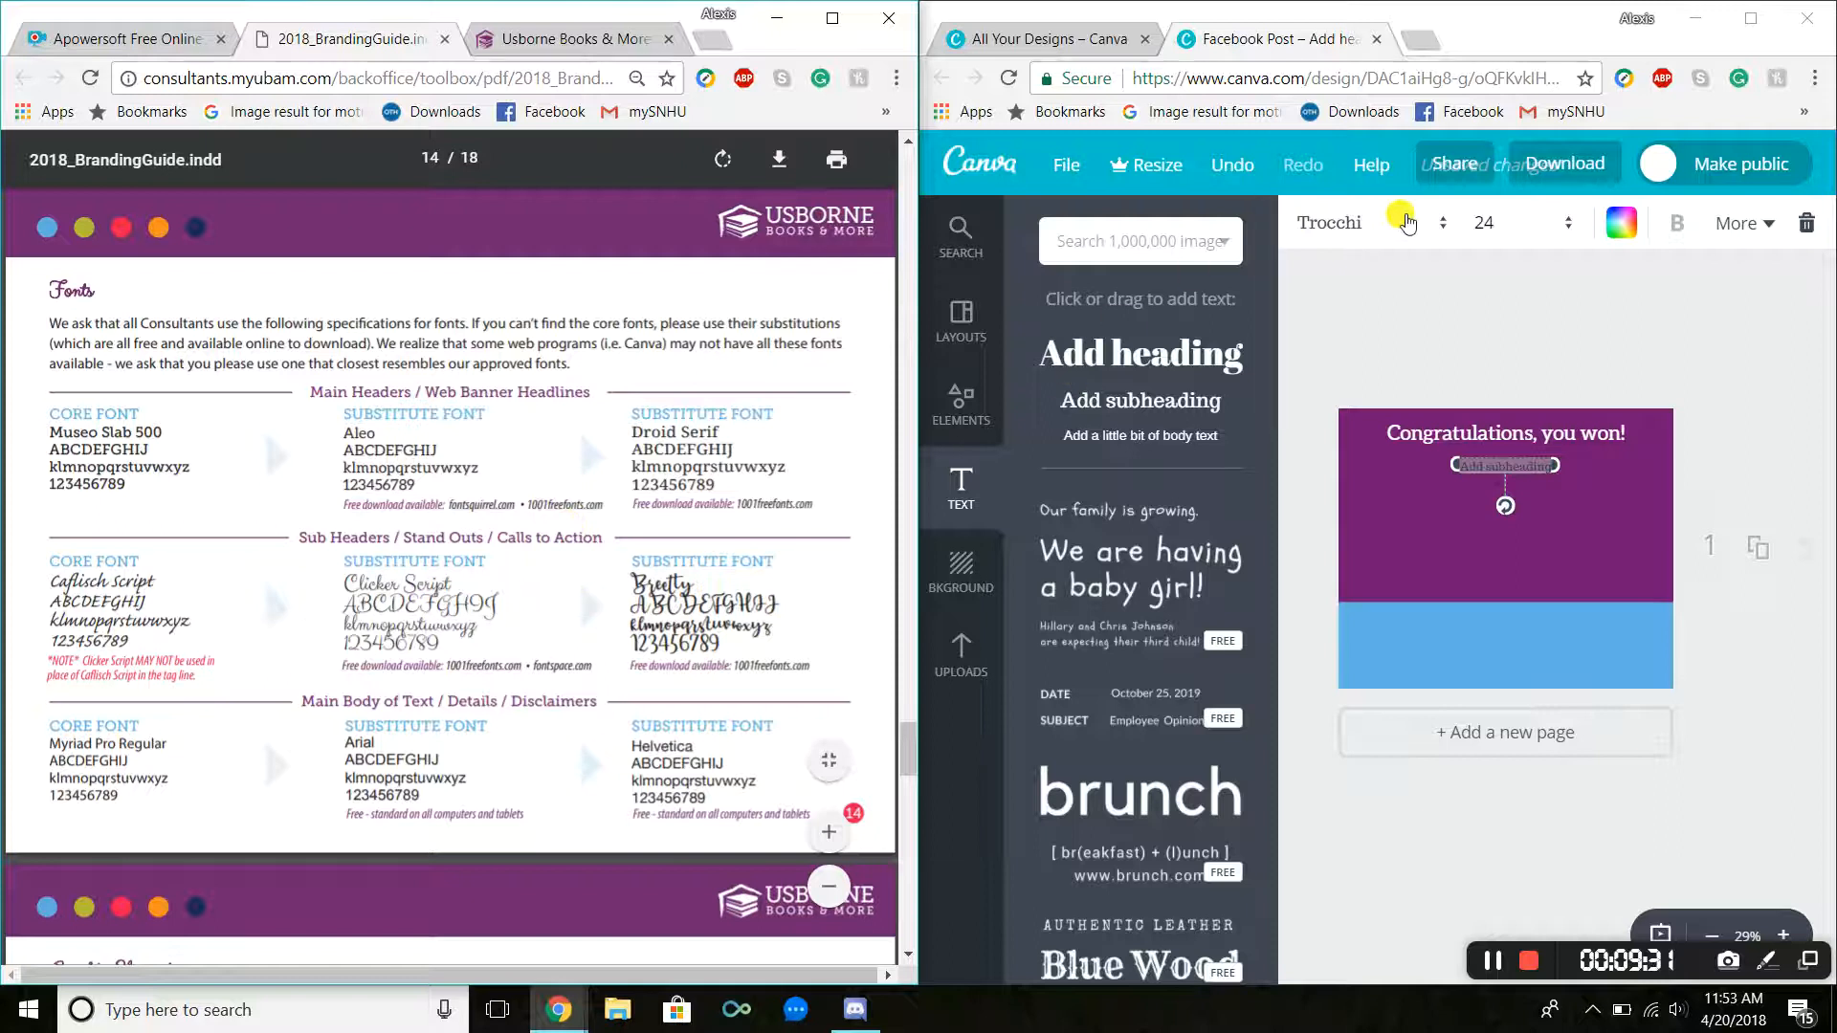
{"action": "left_click", "coordinate": [1407, 223]}
{"action": "scroll", "coordinate": [1445, 435], "scroll_direction": "down", "scroll_amount": 10}
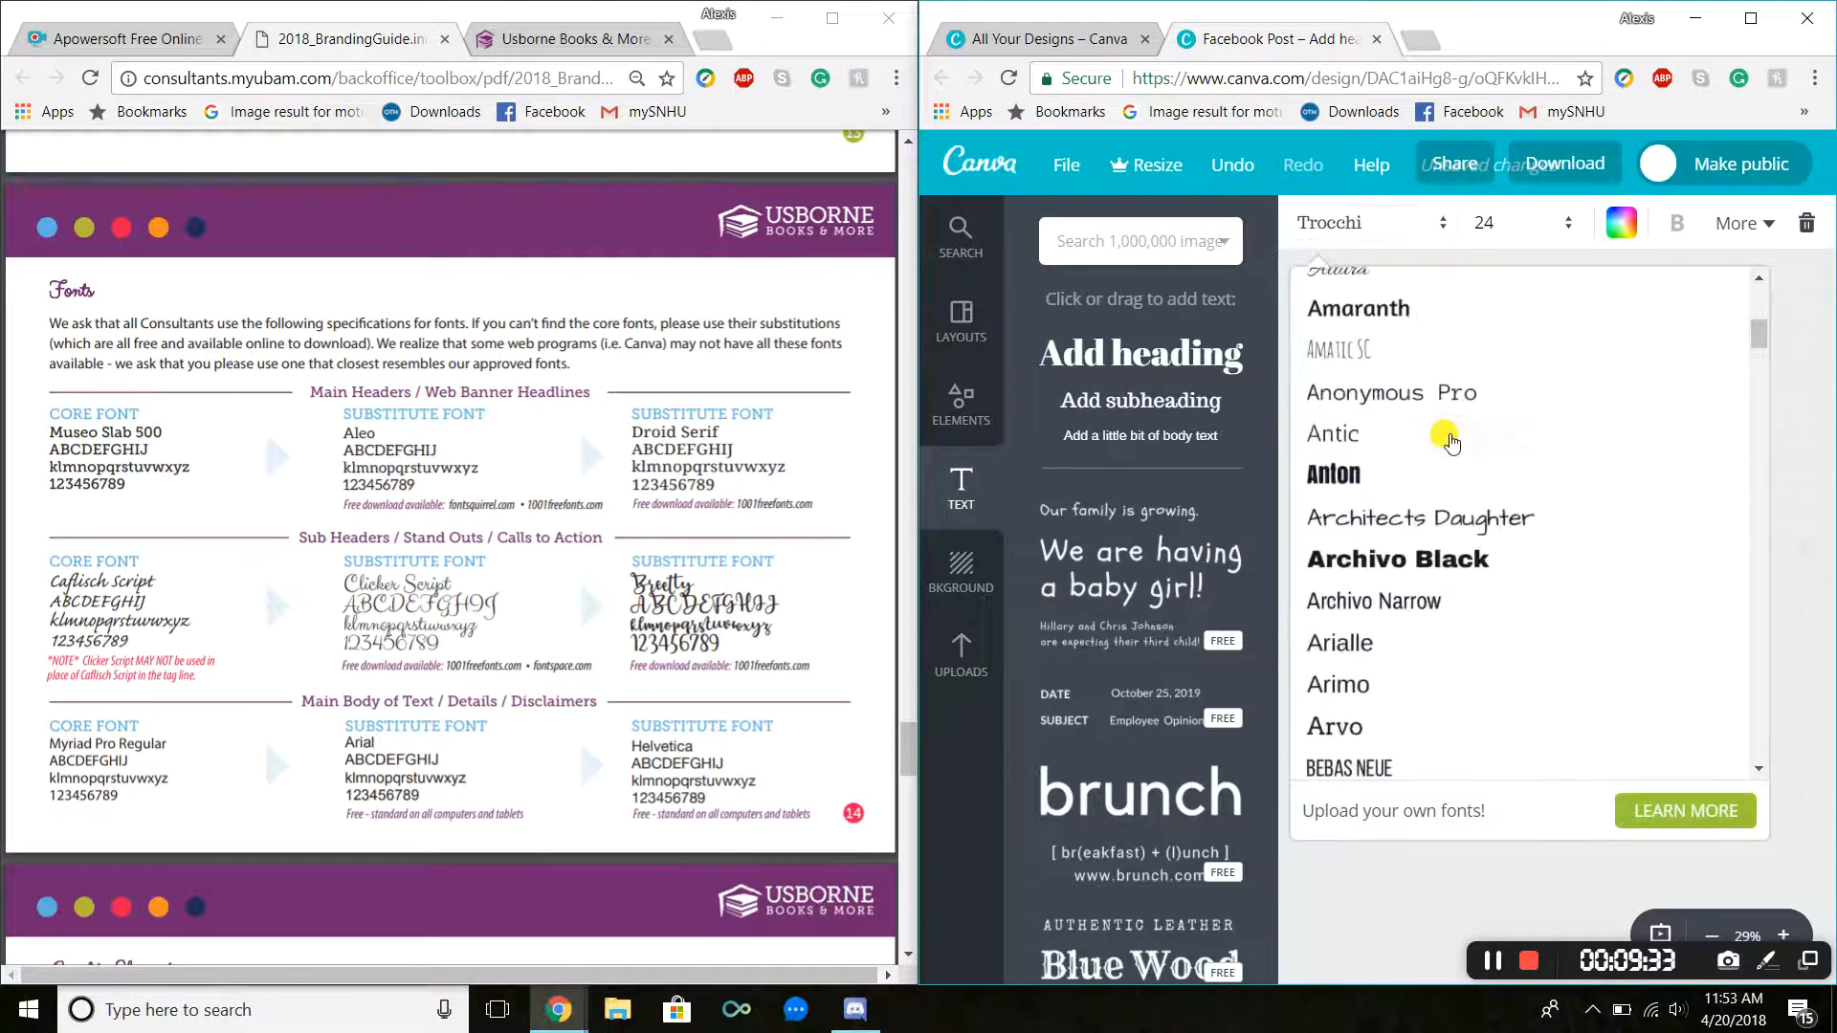
{"action": "scroll", "coordinate": [1447, 450], "scroll_direction": "down", "scroll_amount": 4}
{"action": "left_click", "coordinate": [1443, 472]}
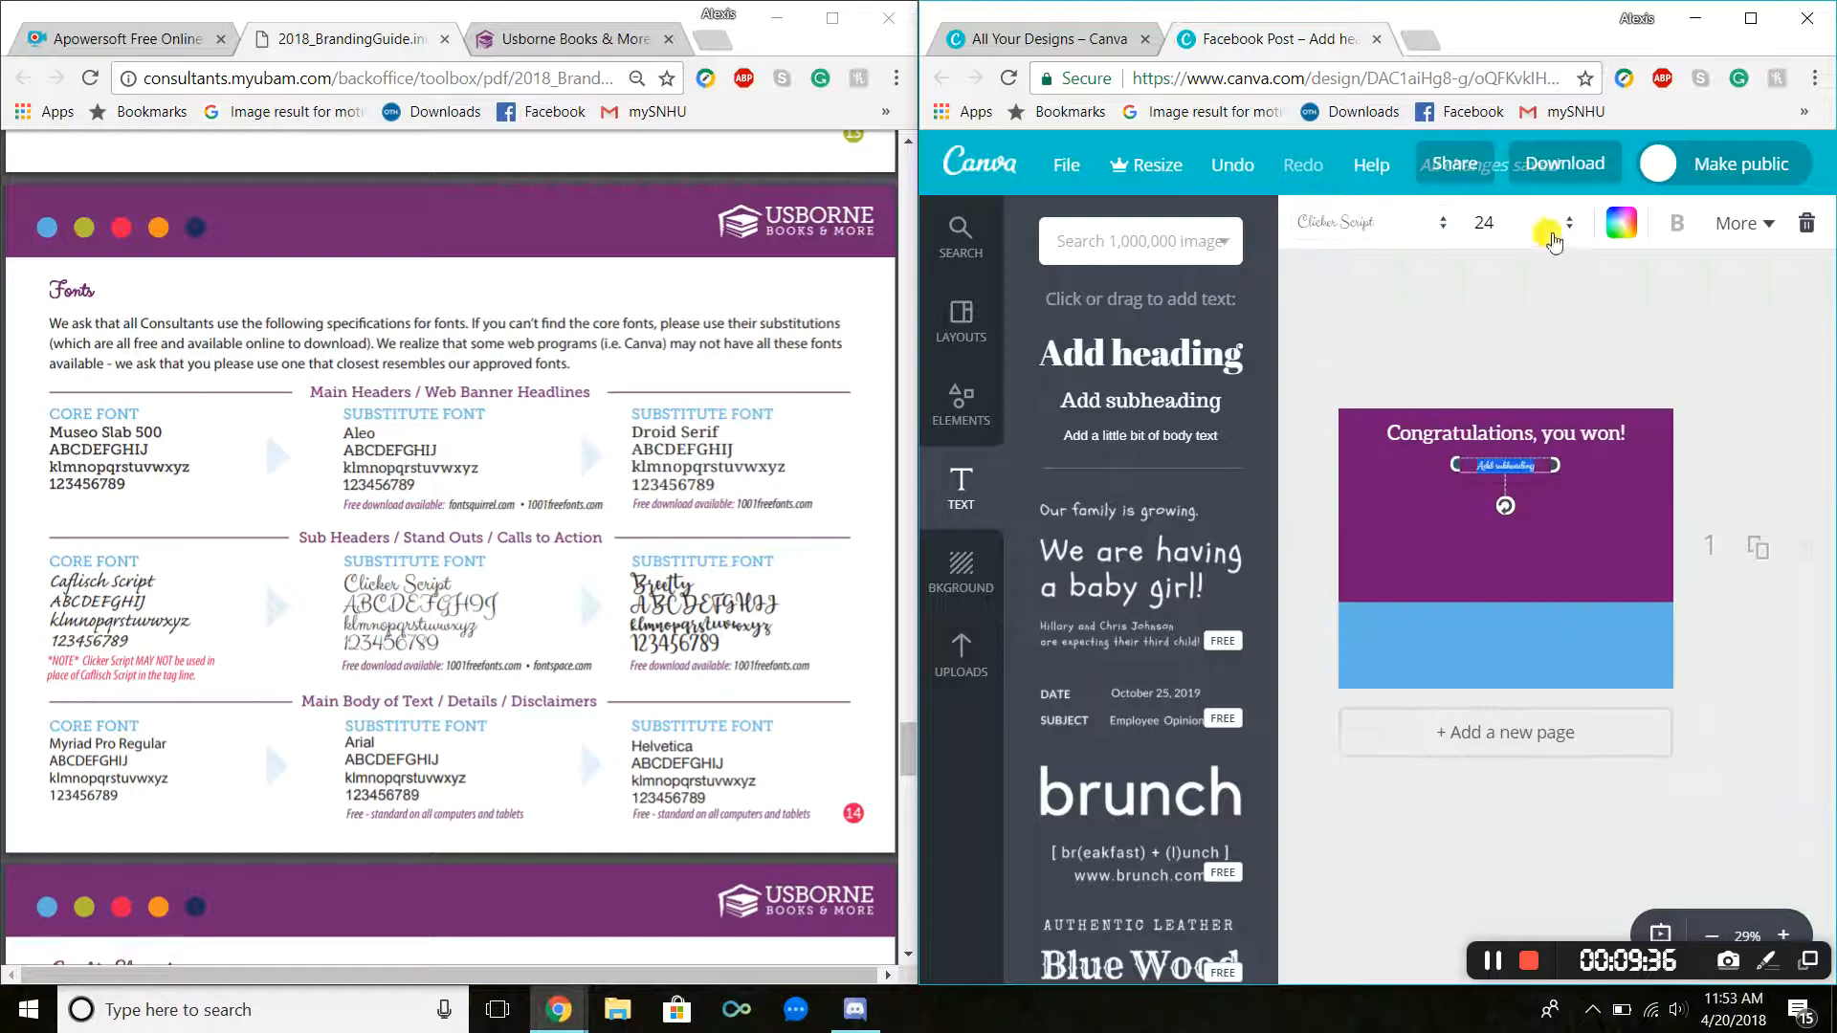
Step: Set the subheading's font size to 36
{"action": "left_click", "coordinate": [1545, 224]}
{"action": "left_click", "coordinate": [1494, 615]}
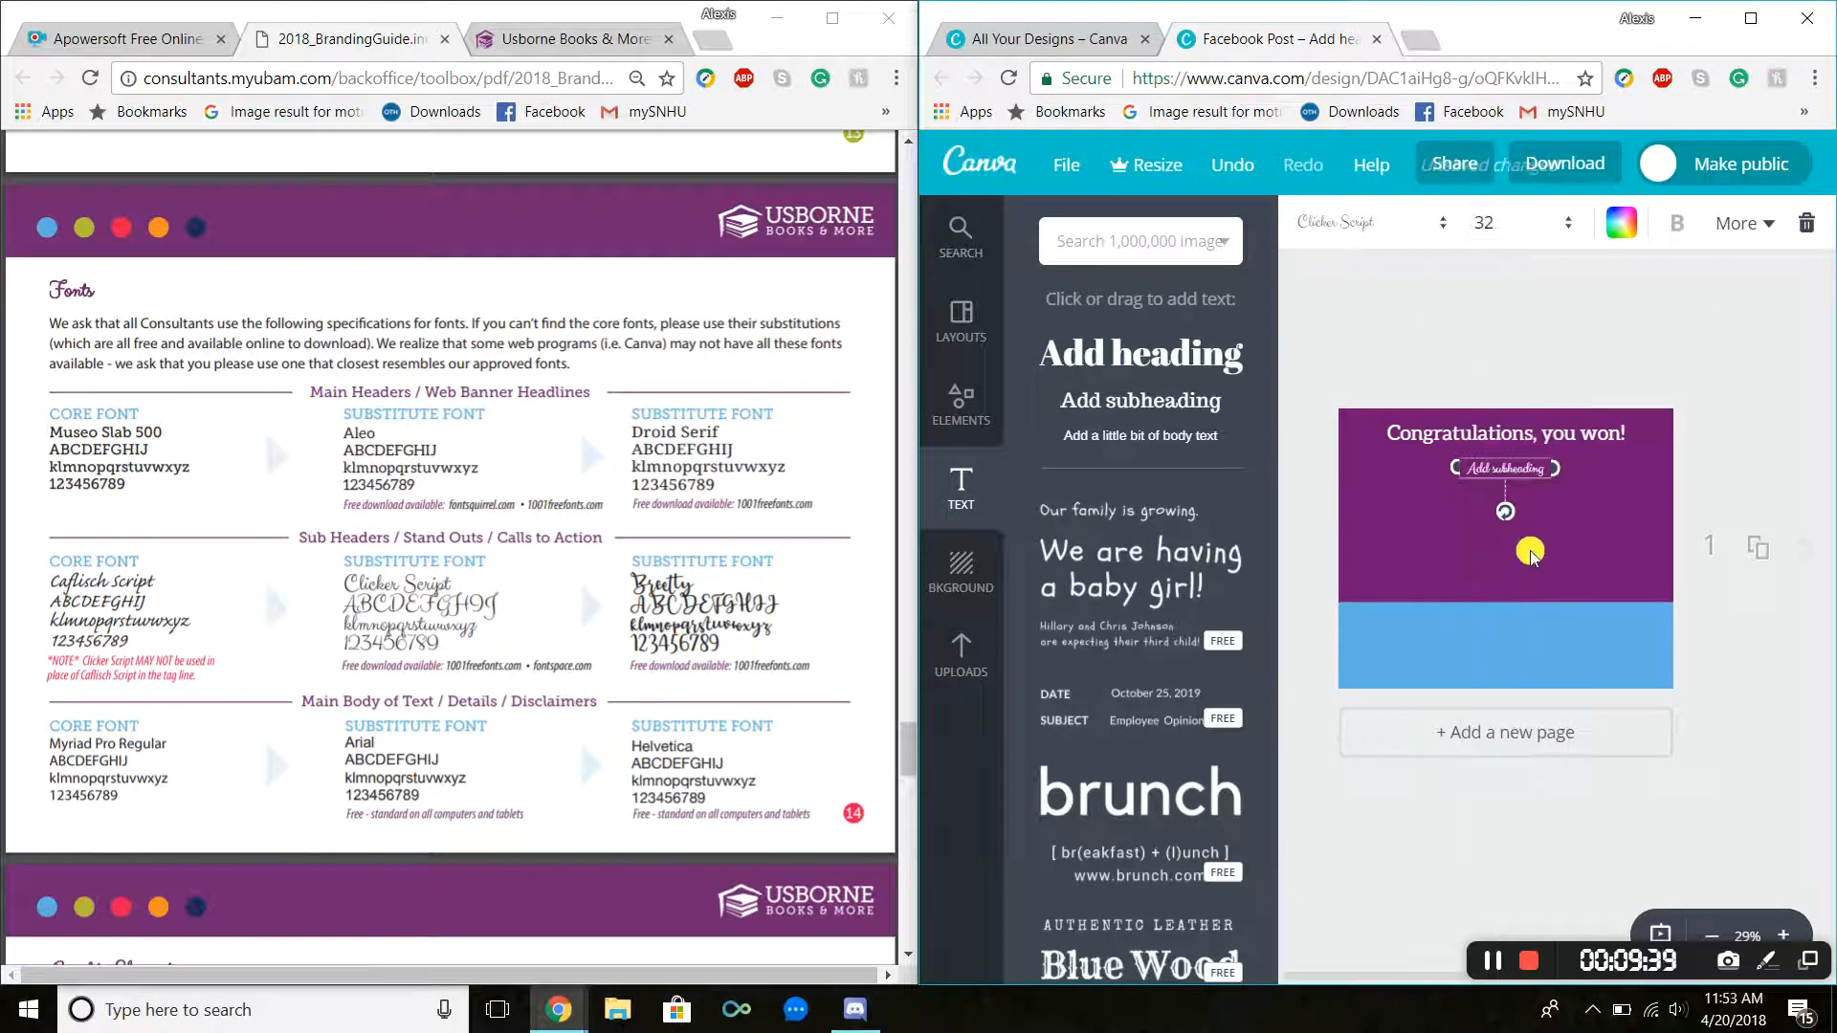
{"action": "left_click", "coordinate": [1546, 224]}
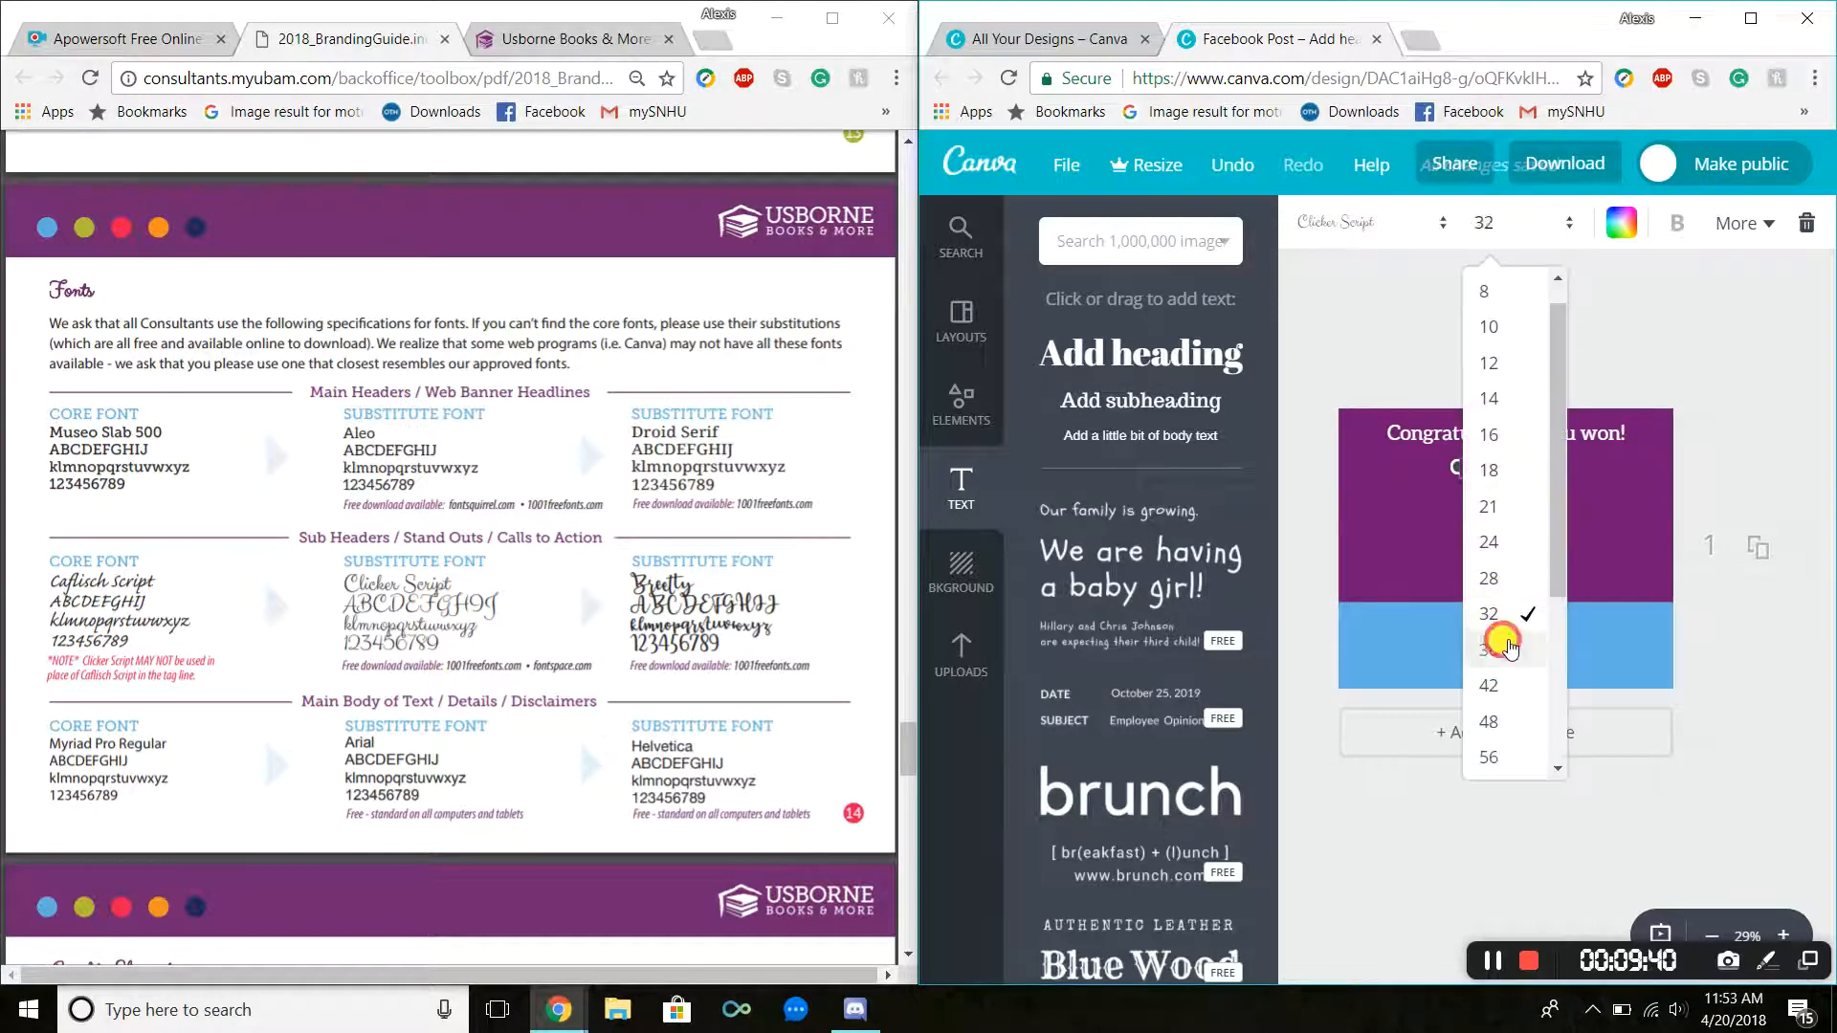
{"action": "left_click", "coordinate": [1500, 627]}
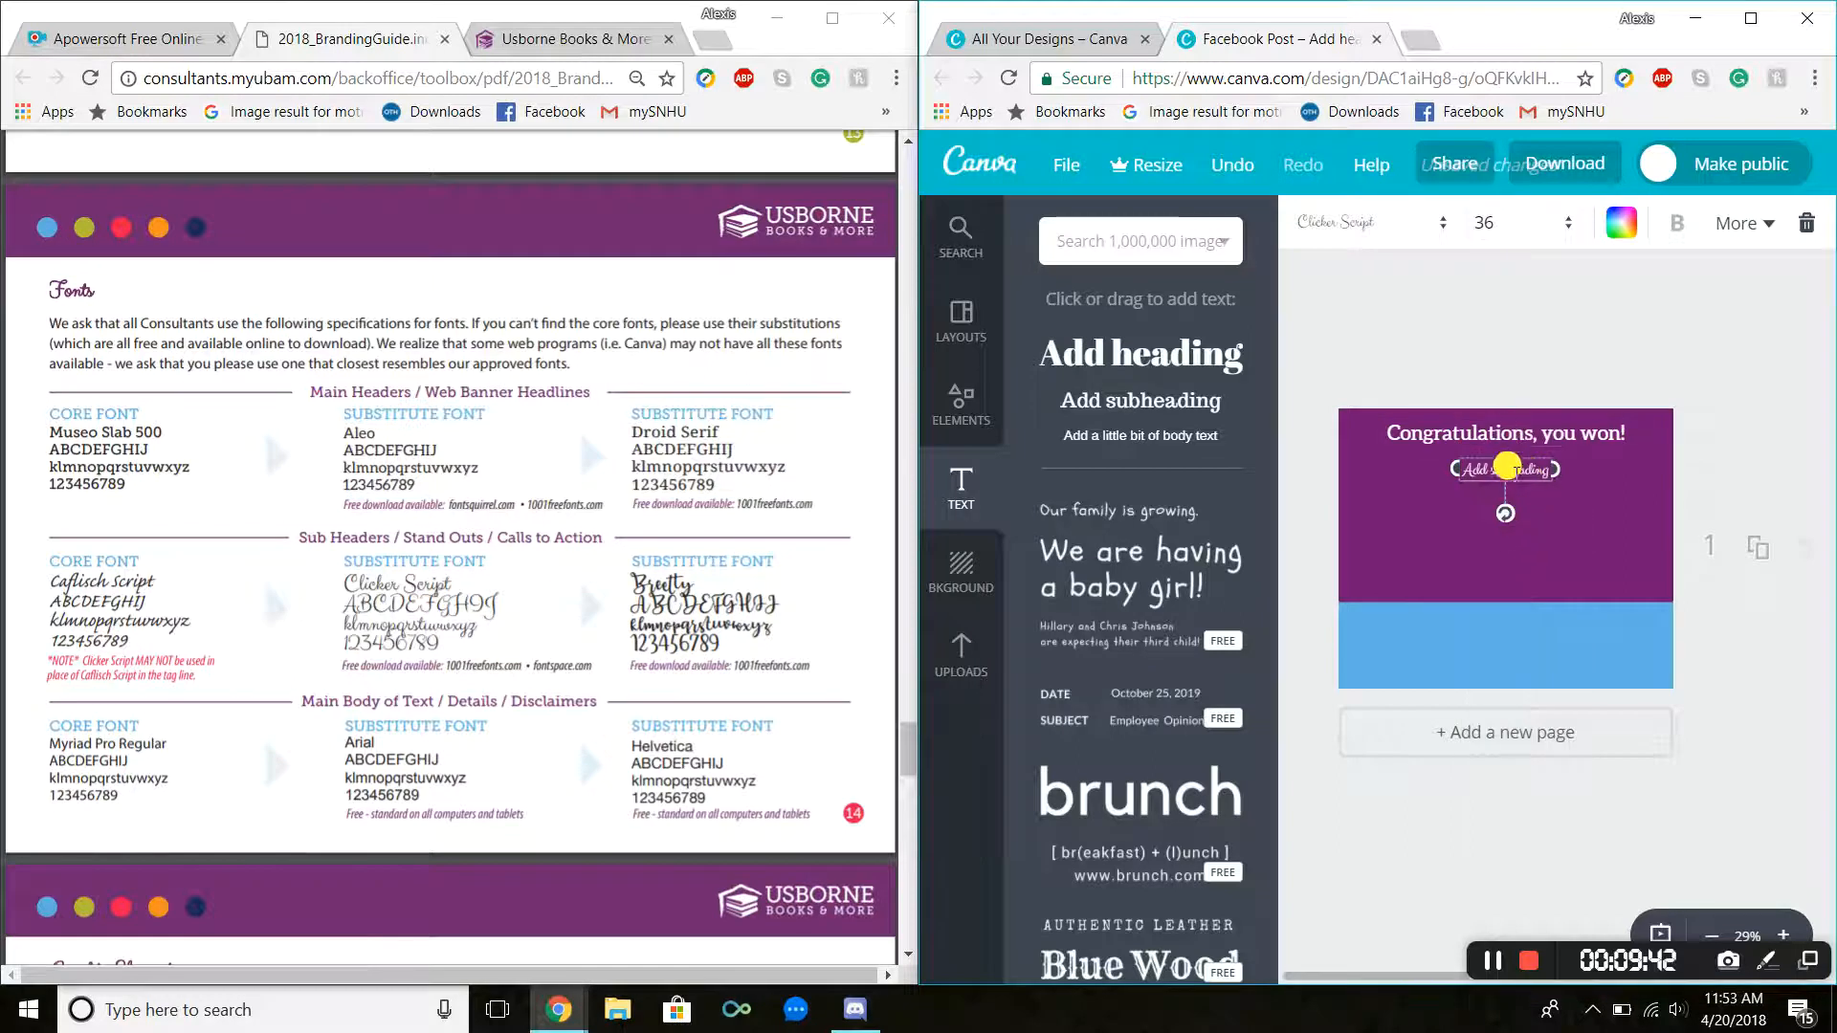
Step: Replace the subheading text with "Choose your prize!" and move it up just below the heading
{"action": "key", "text": "BackSpace"}
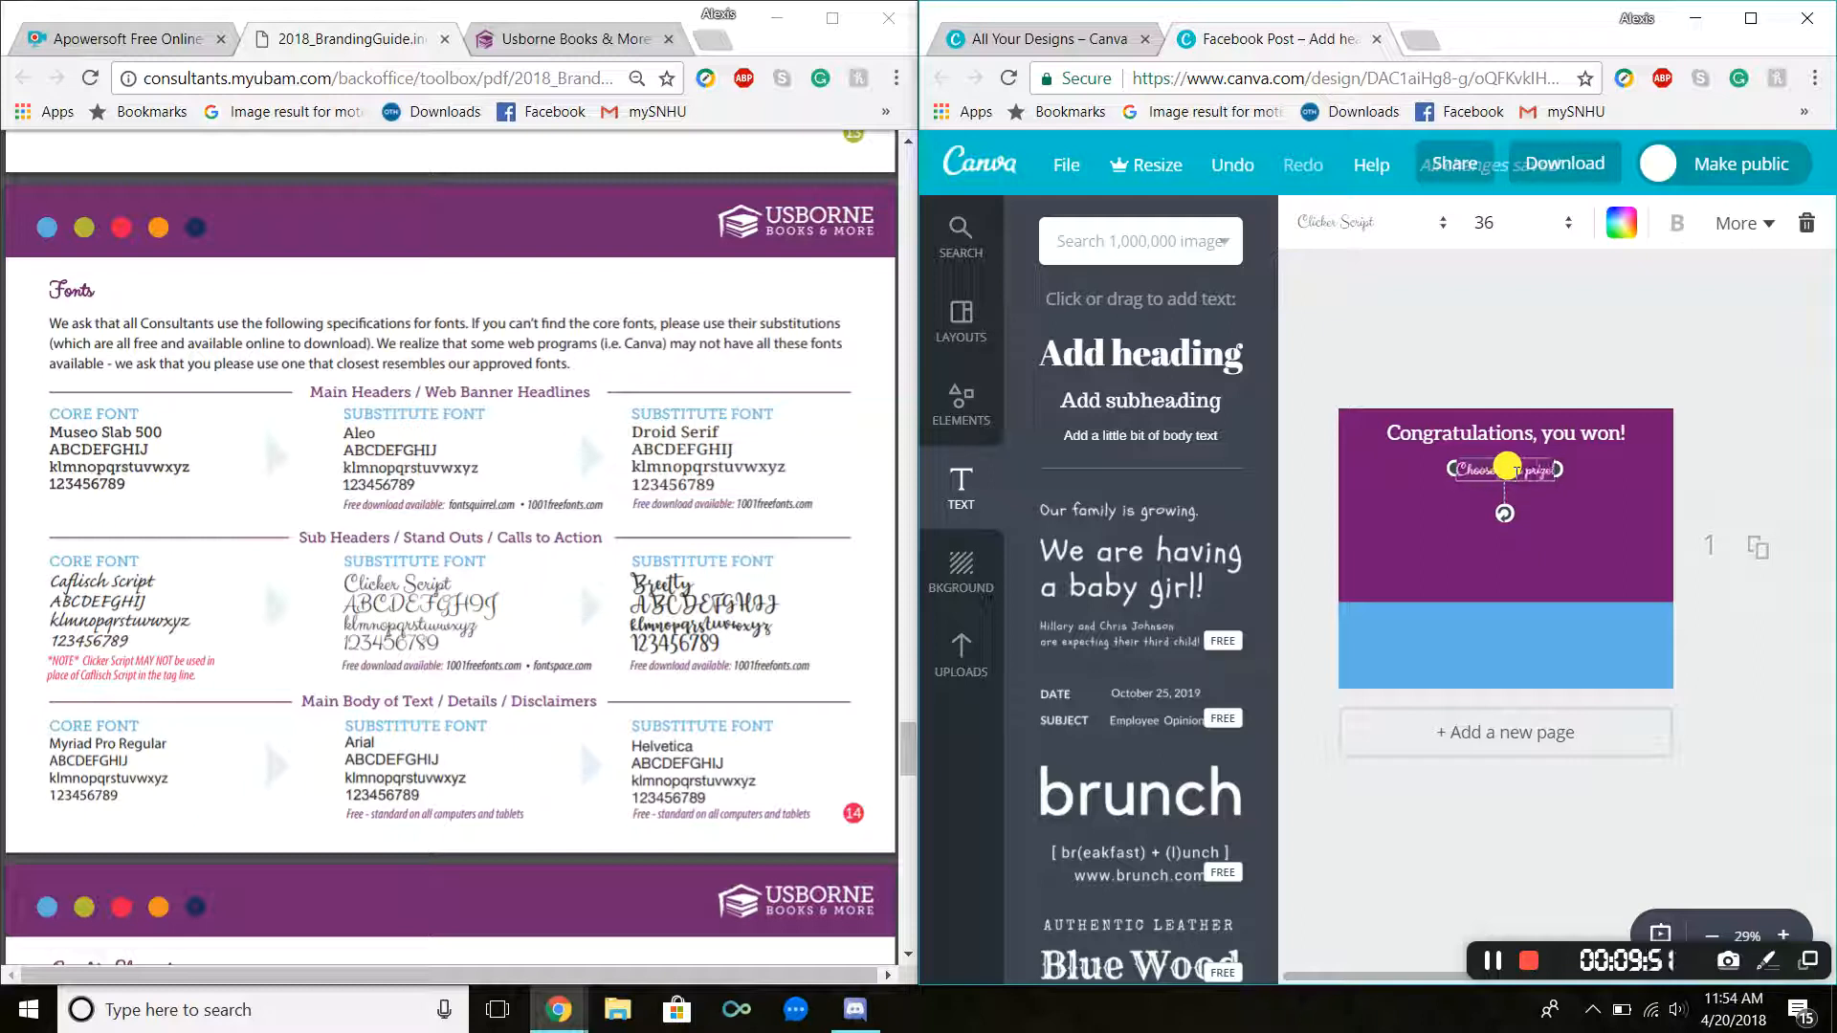
{"action": "left_click", "coordinate": [1558, 515]}
{"action": "left_click_drag", "start_coordinate": [1523, 471], "coordinate": [1522, 459]}
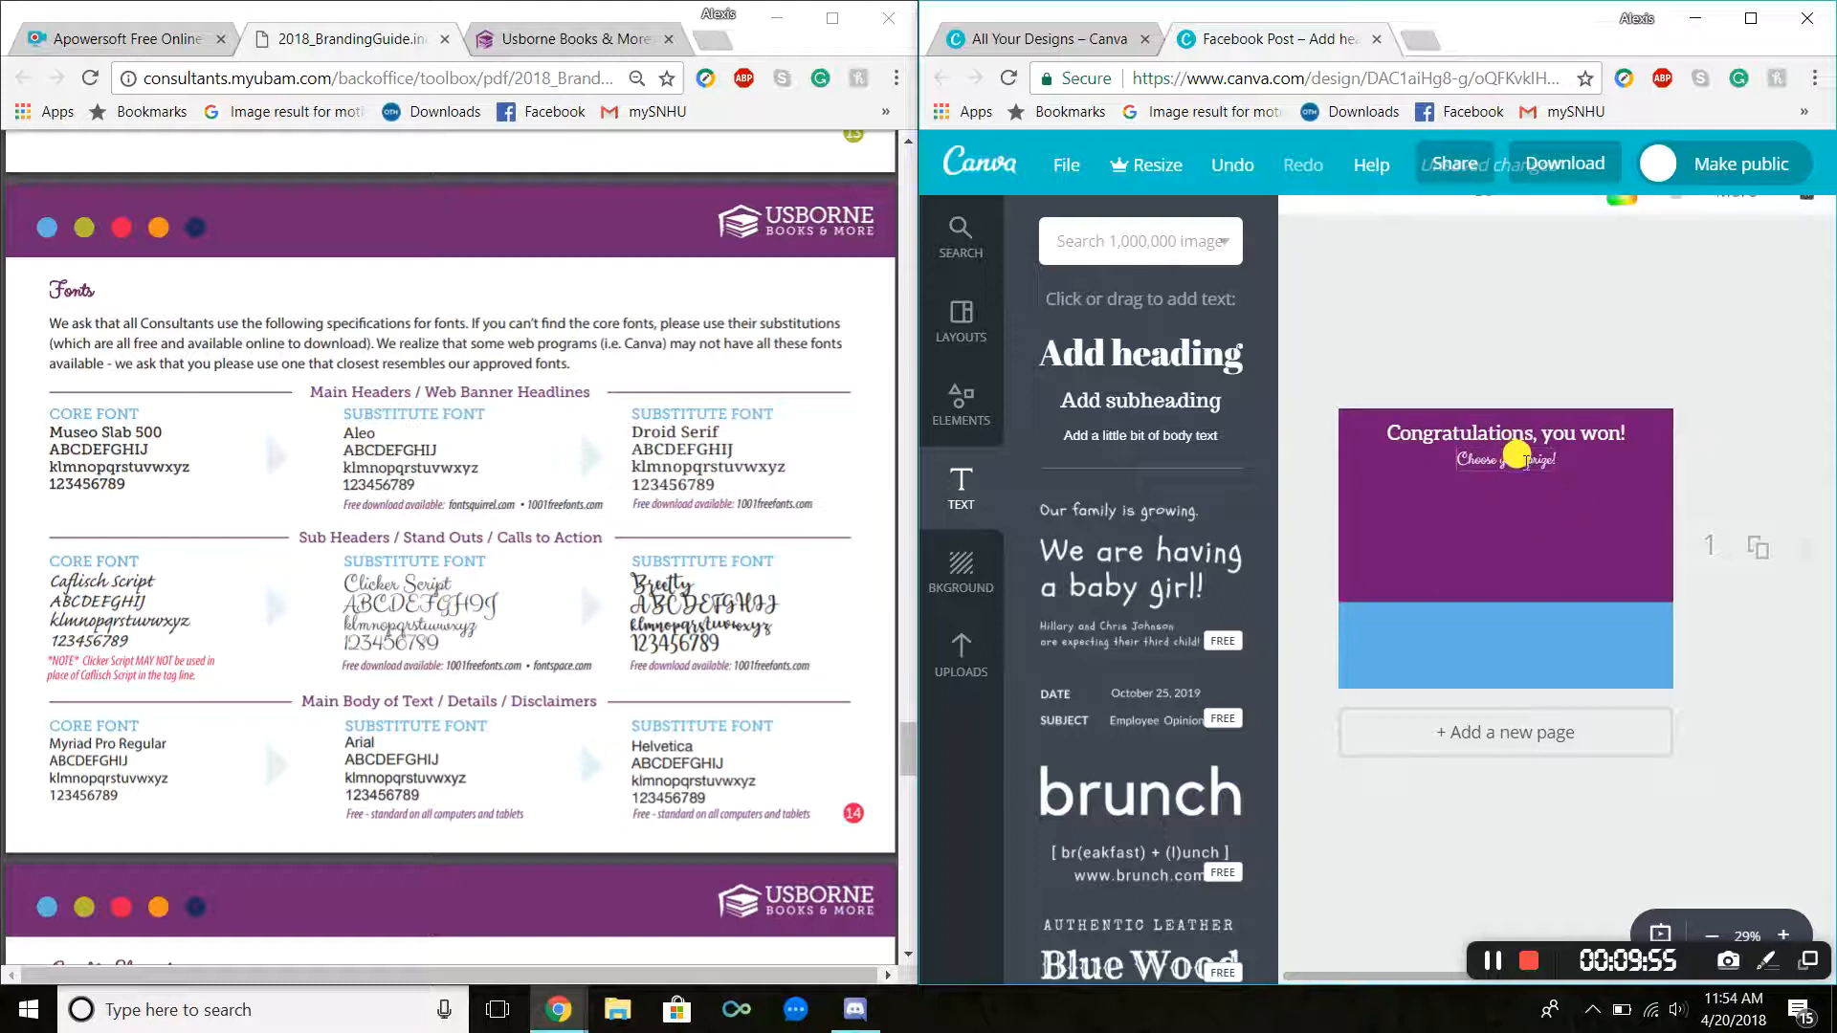
Step: Select the heading and set its font size to 48
{"action": "left_click", "coordinate": [1488, 244]}
{"action": "left_click", "coordinate": [1510, 578]}
{"action": "left_click", "coordinate": [1478, 340]}
{"action": "left_click", "coordinate": [1478, 432]}
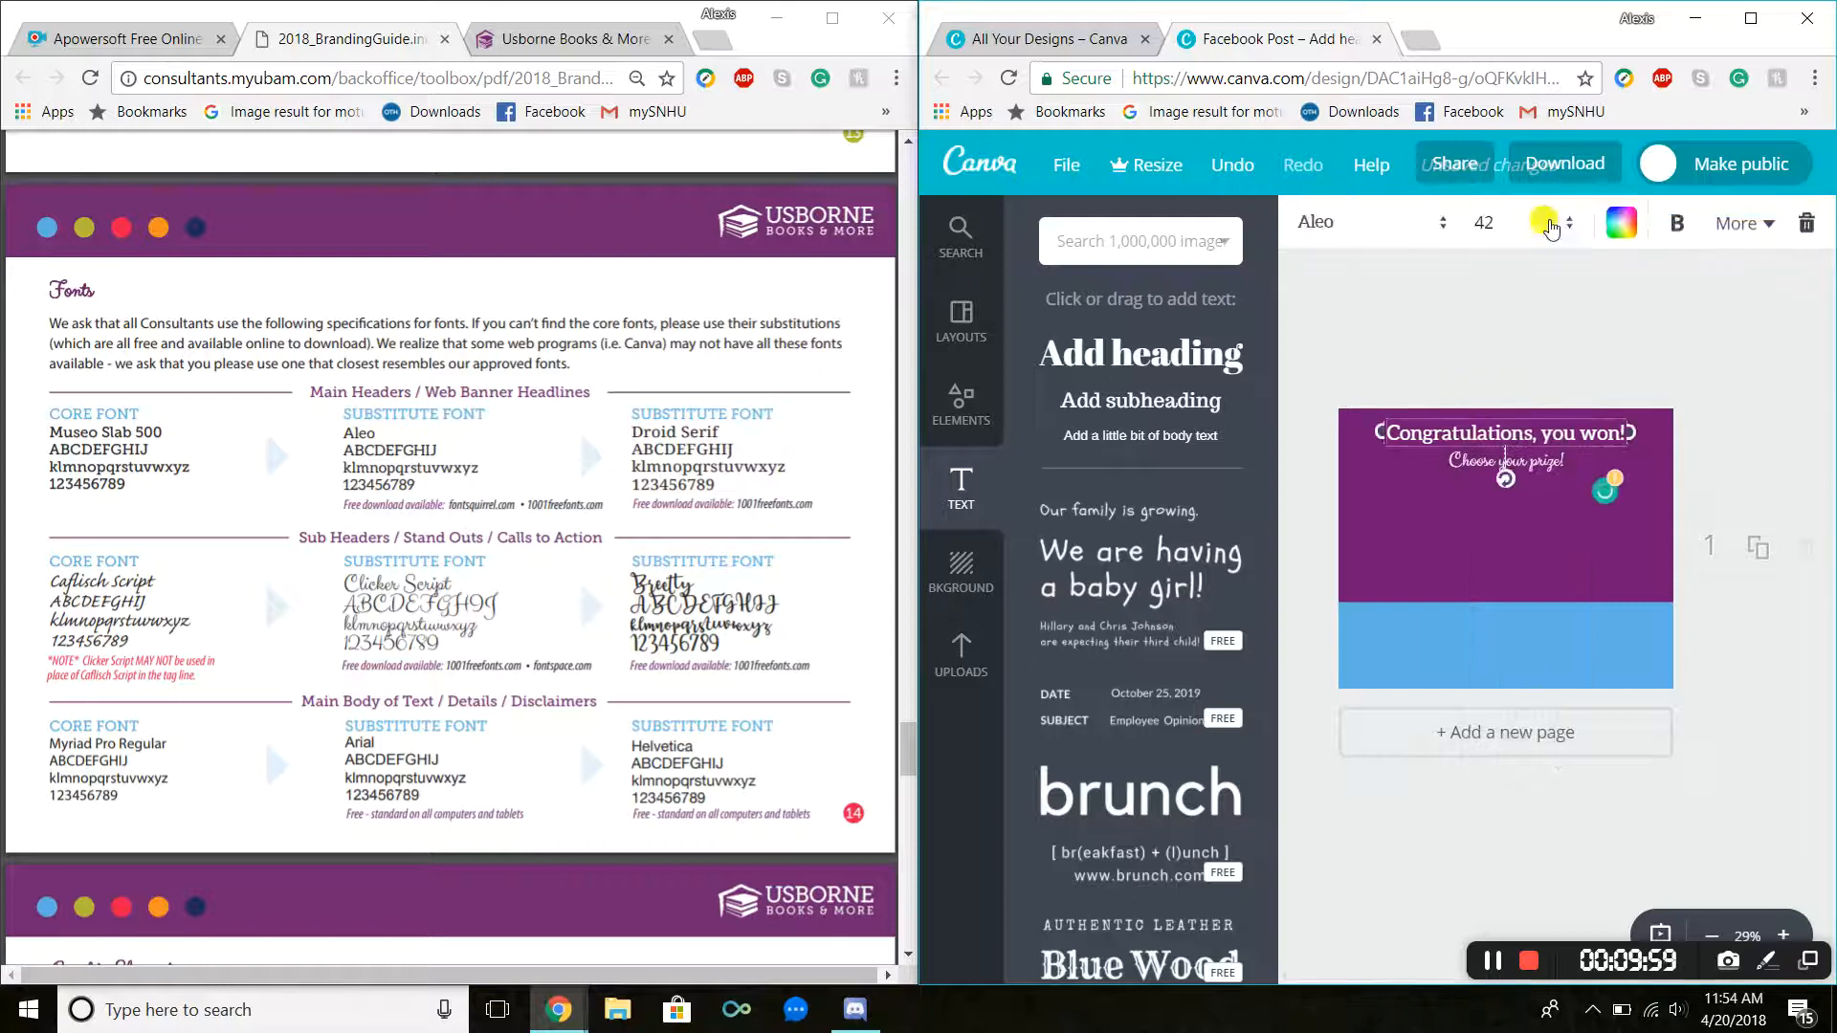
{"action": "left_click", "coordinate": [1541, 223]}
{"action": "left_click", "coordinate": [1521, 578]}
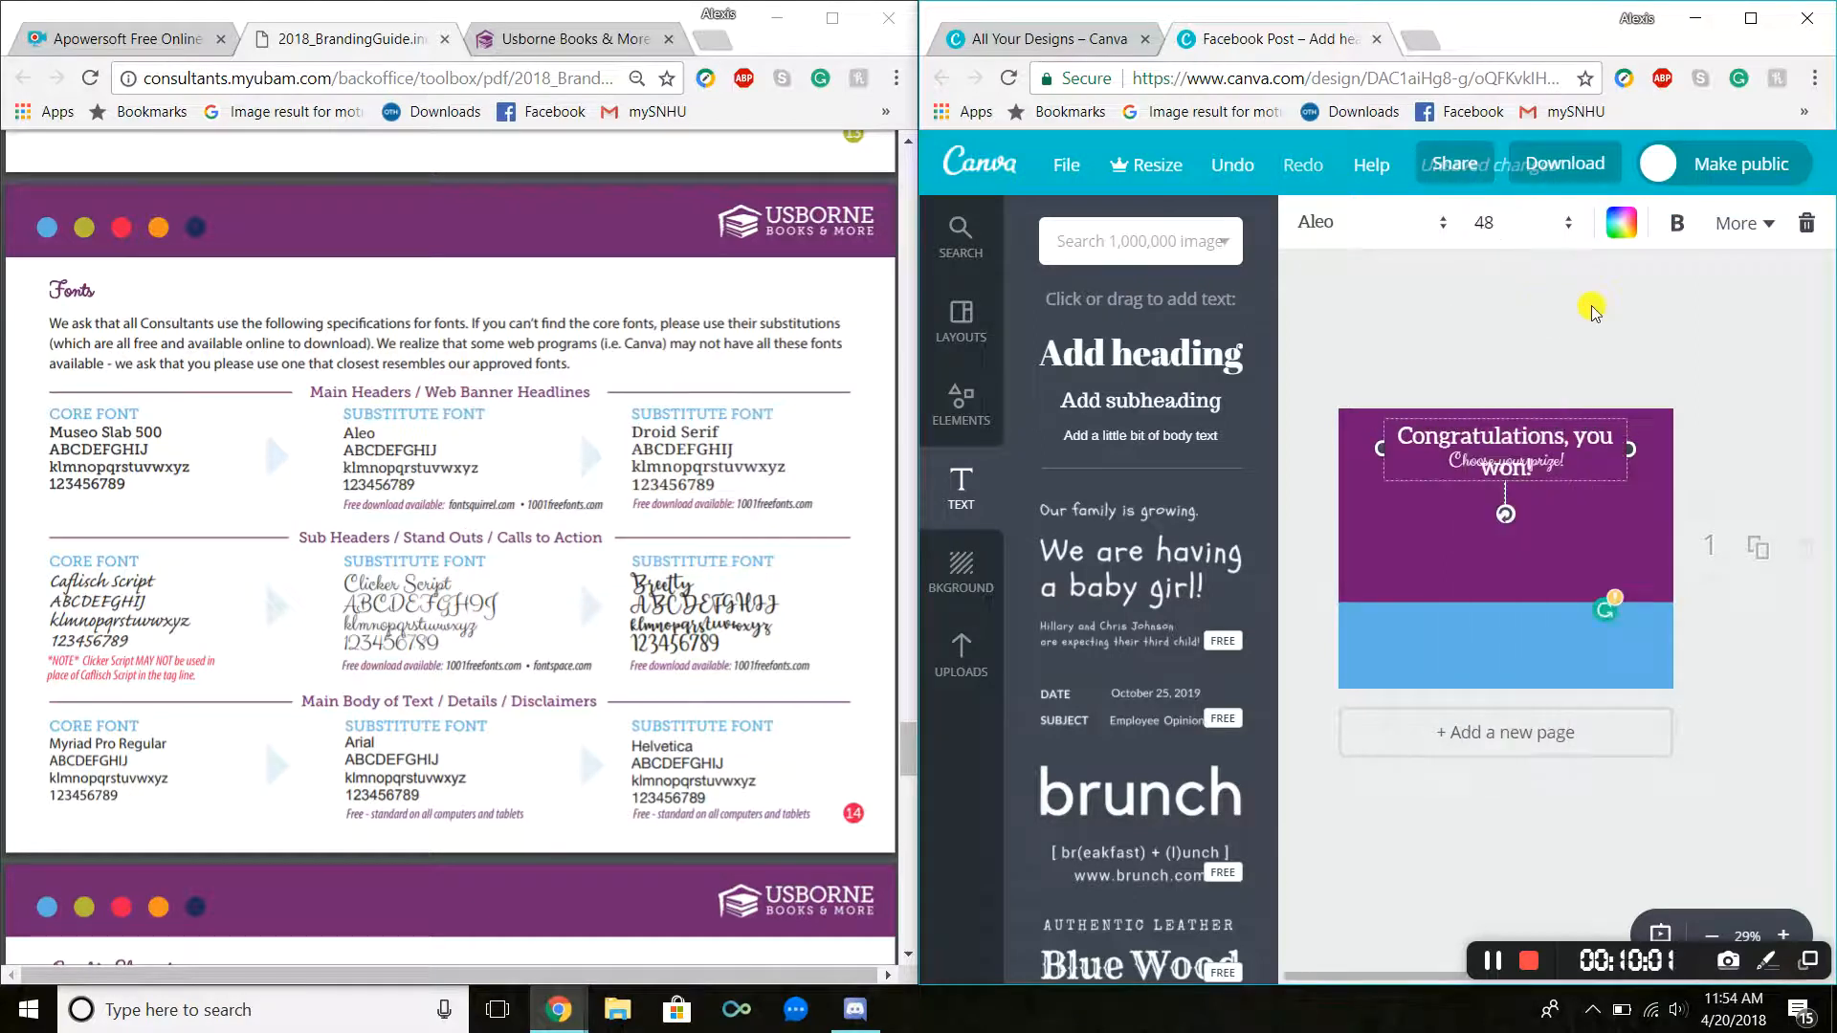
Step: Widen the heading's text box so it fits on one line, re-center it, and nudge the subheading beneath it
{"action": "left_click_drag", "start_coordinate": [1627, 446], "coordinate": [1690, 450]}
{"action": "left_click_drag", "start_coordinate": [1584, 418], "coordinate": [1550, 412]}
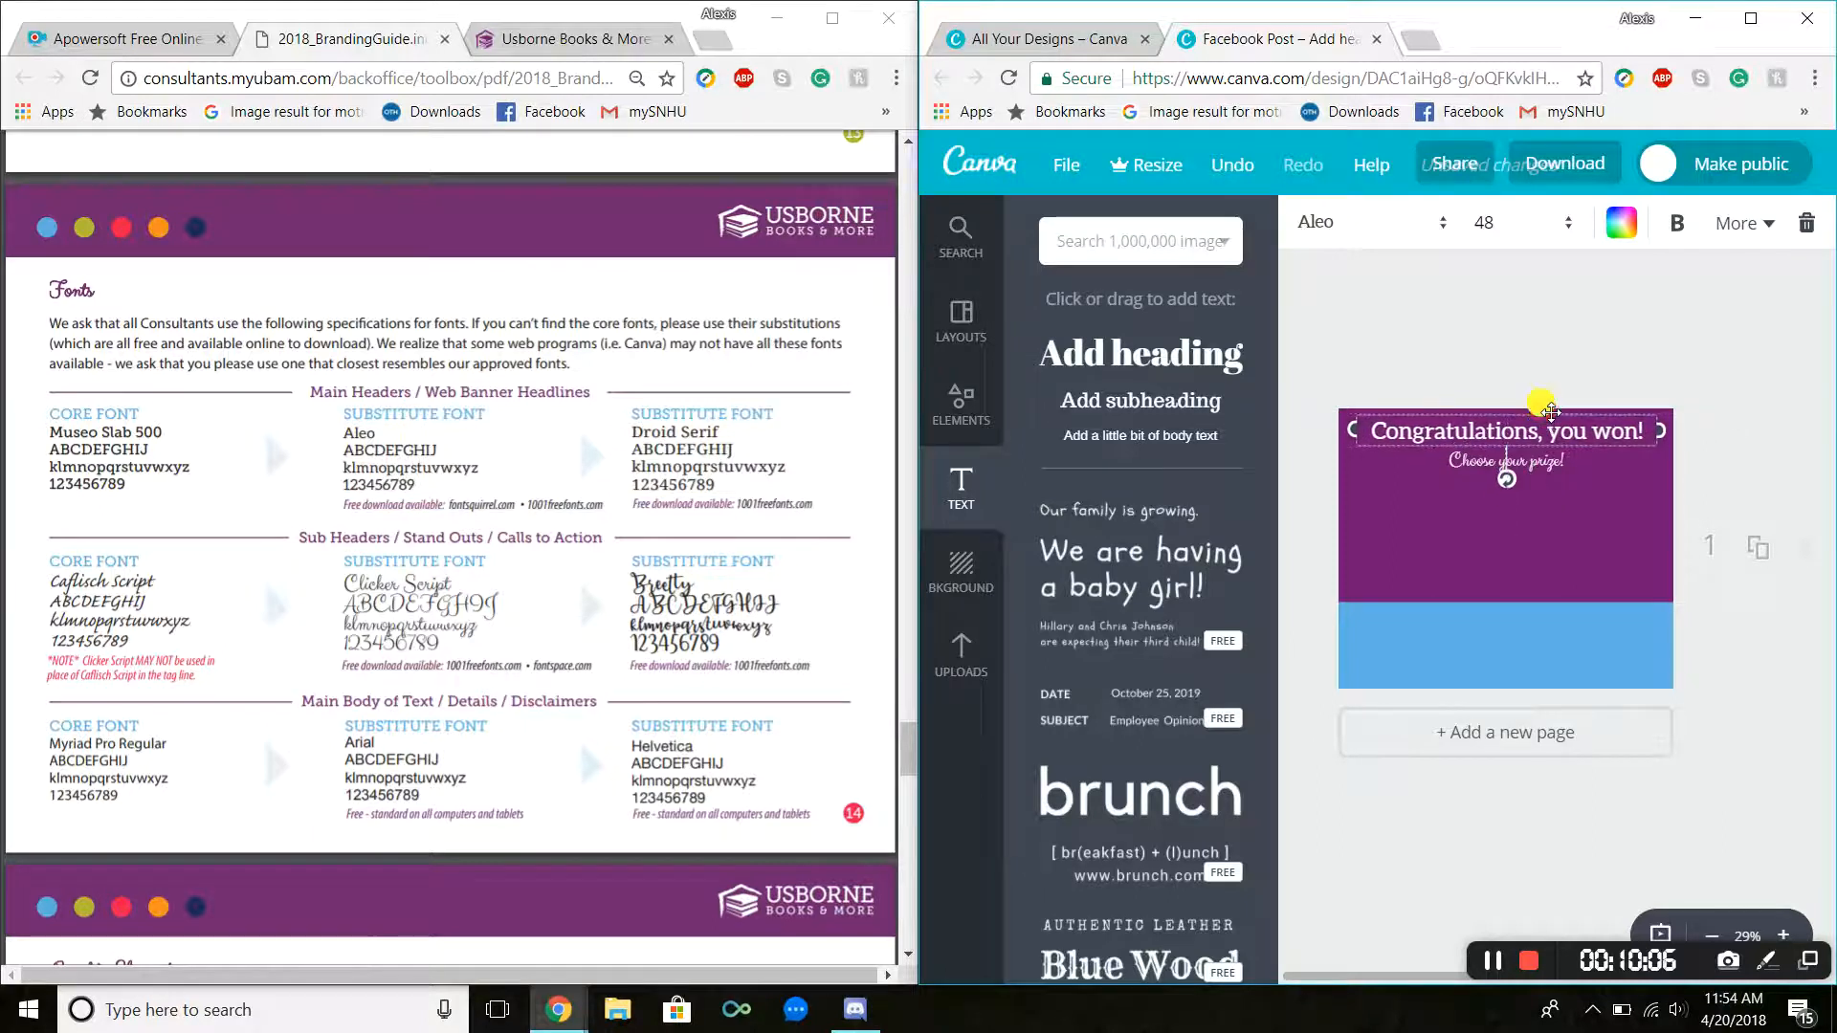
{"action": "left_click", "coordinate": [1557, 503]}
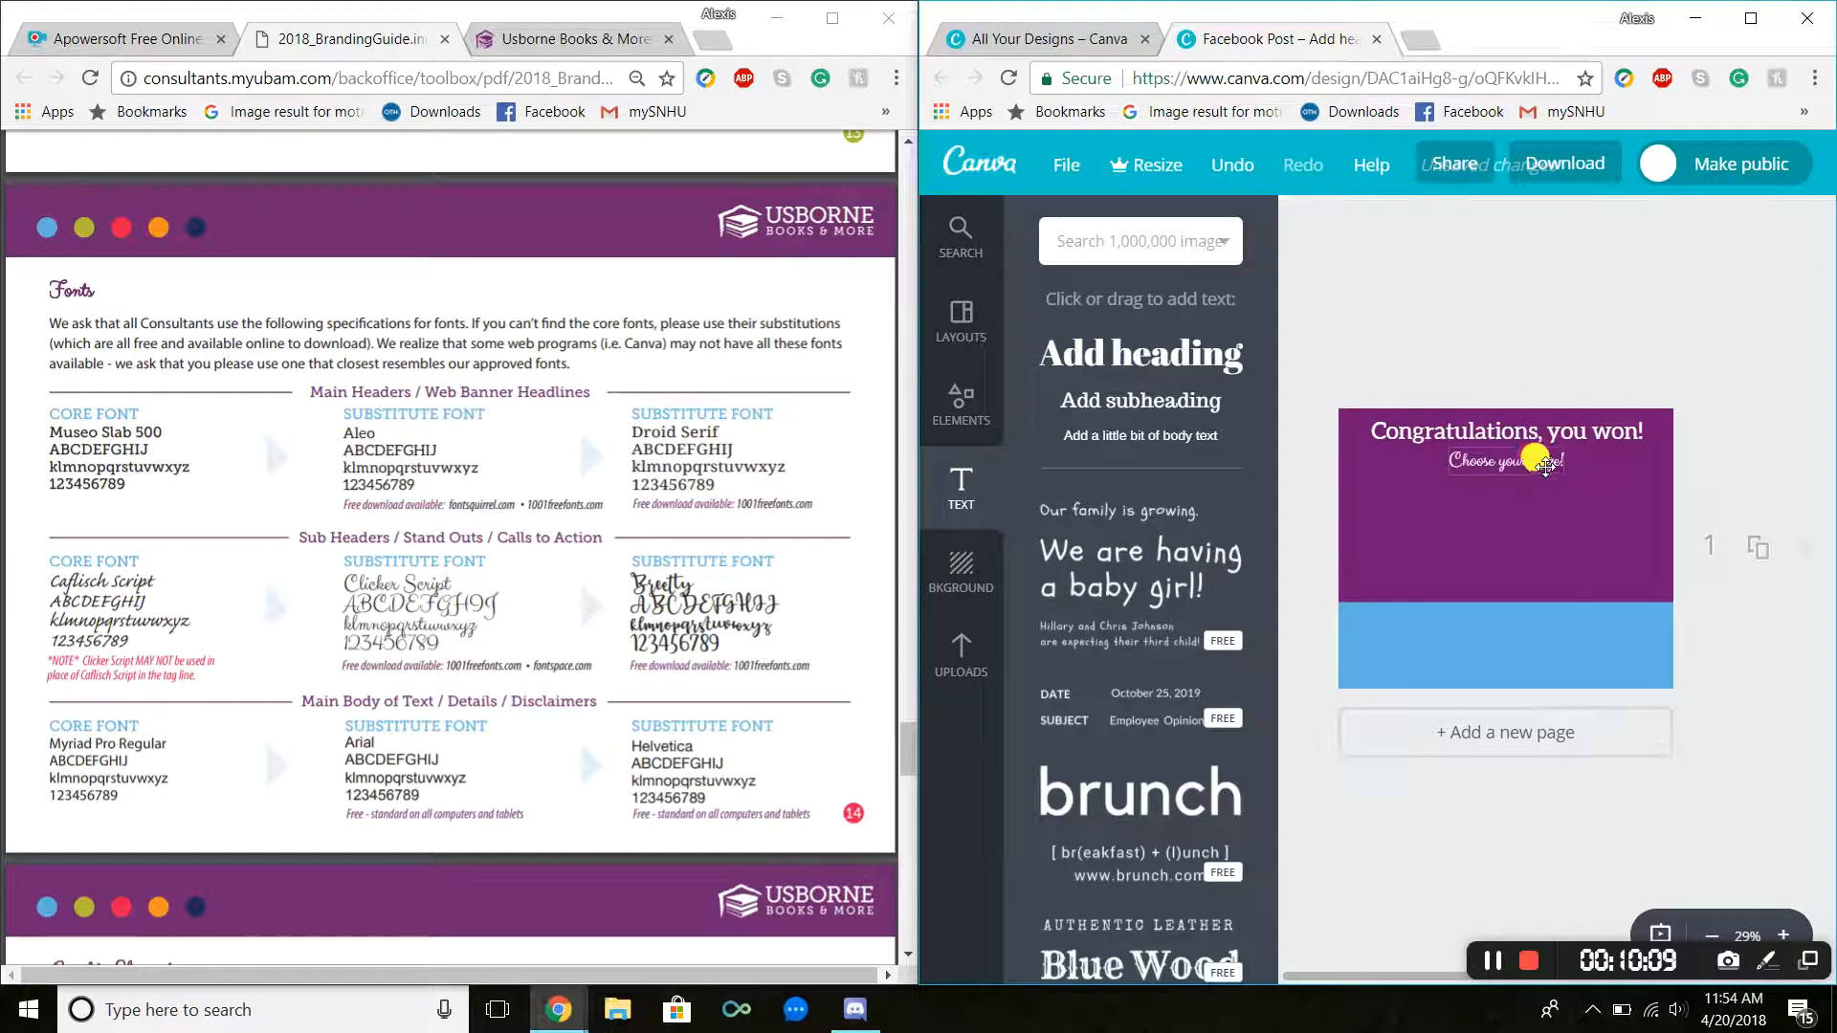
{"action": "left_click_drag", "start_coordinate": [1544, 463], "coordinate": [1544, 460]}
{"action": "left_click_drag", "start_coordinate": [1552, 460], "coordinate": [1542, 462]}
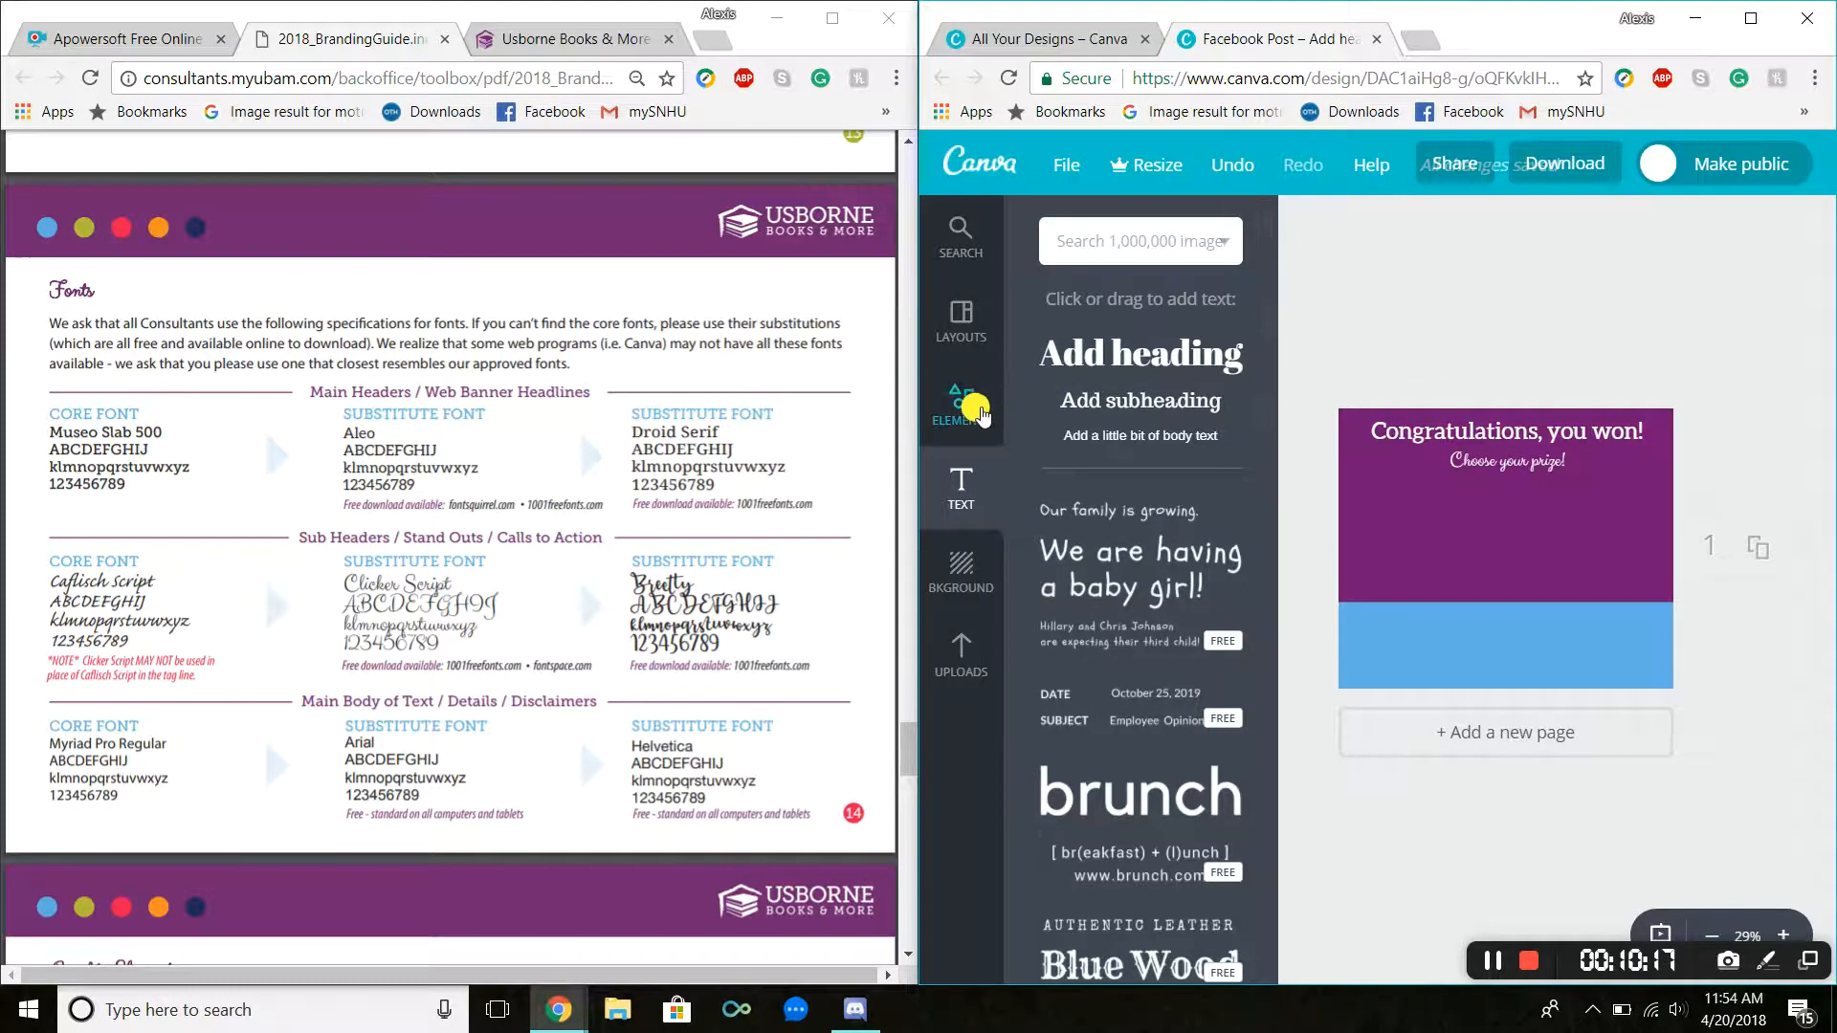
Step: Add a white rounded-rectangle outline shape and resize it into a tall panel at the left of the post
{"action": "left_click", "coordinate": [961, 402]}
{"action": "left_click", "coordinate": [1185, 318]}
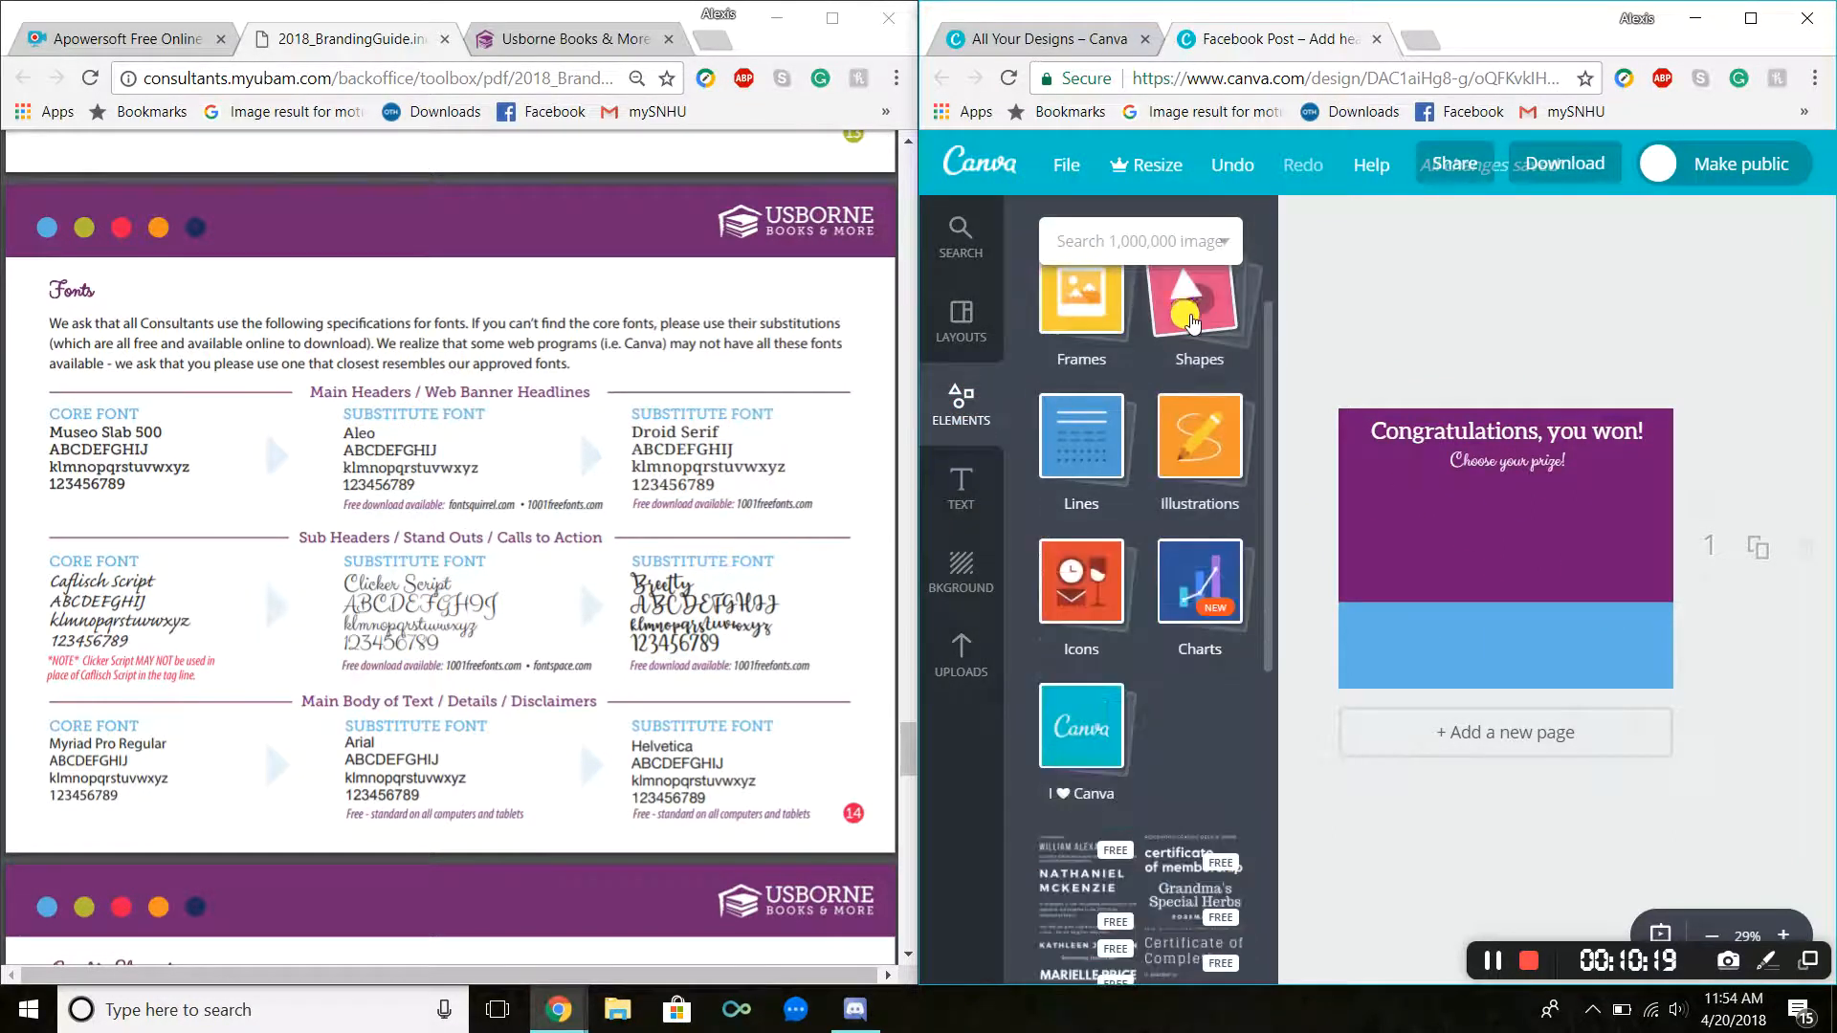
{"action": "left_click", "coordinate": [1195, 333]}
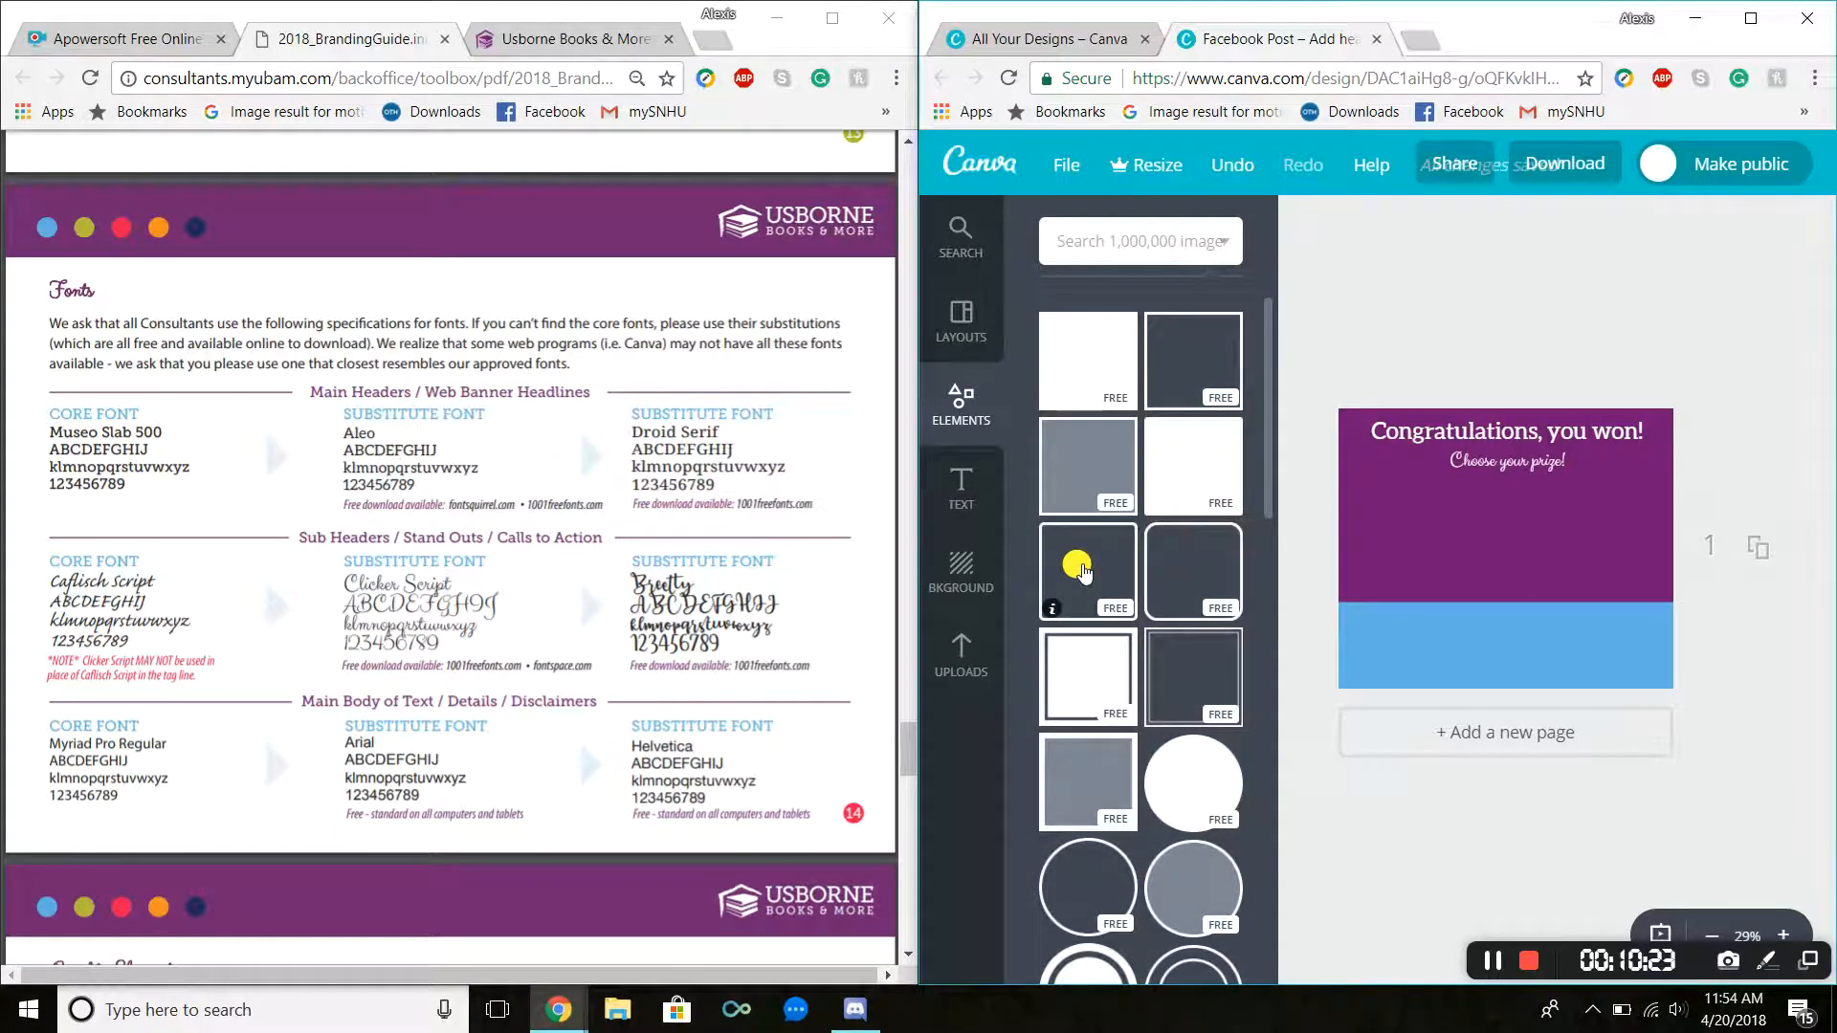
{"action": "left_click", "coordinate": [1082, 571]}
{"action": "left_click_drag", "start_coordinate": [1613, 658], "coordinate": [1452, 615]}
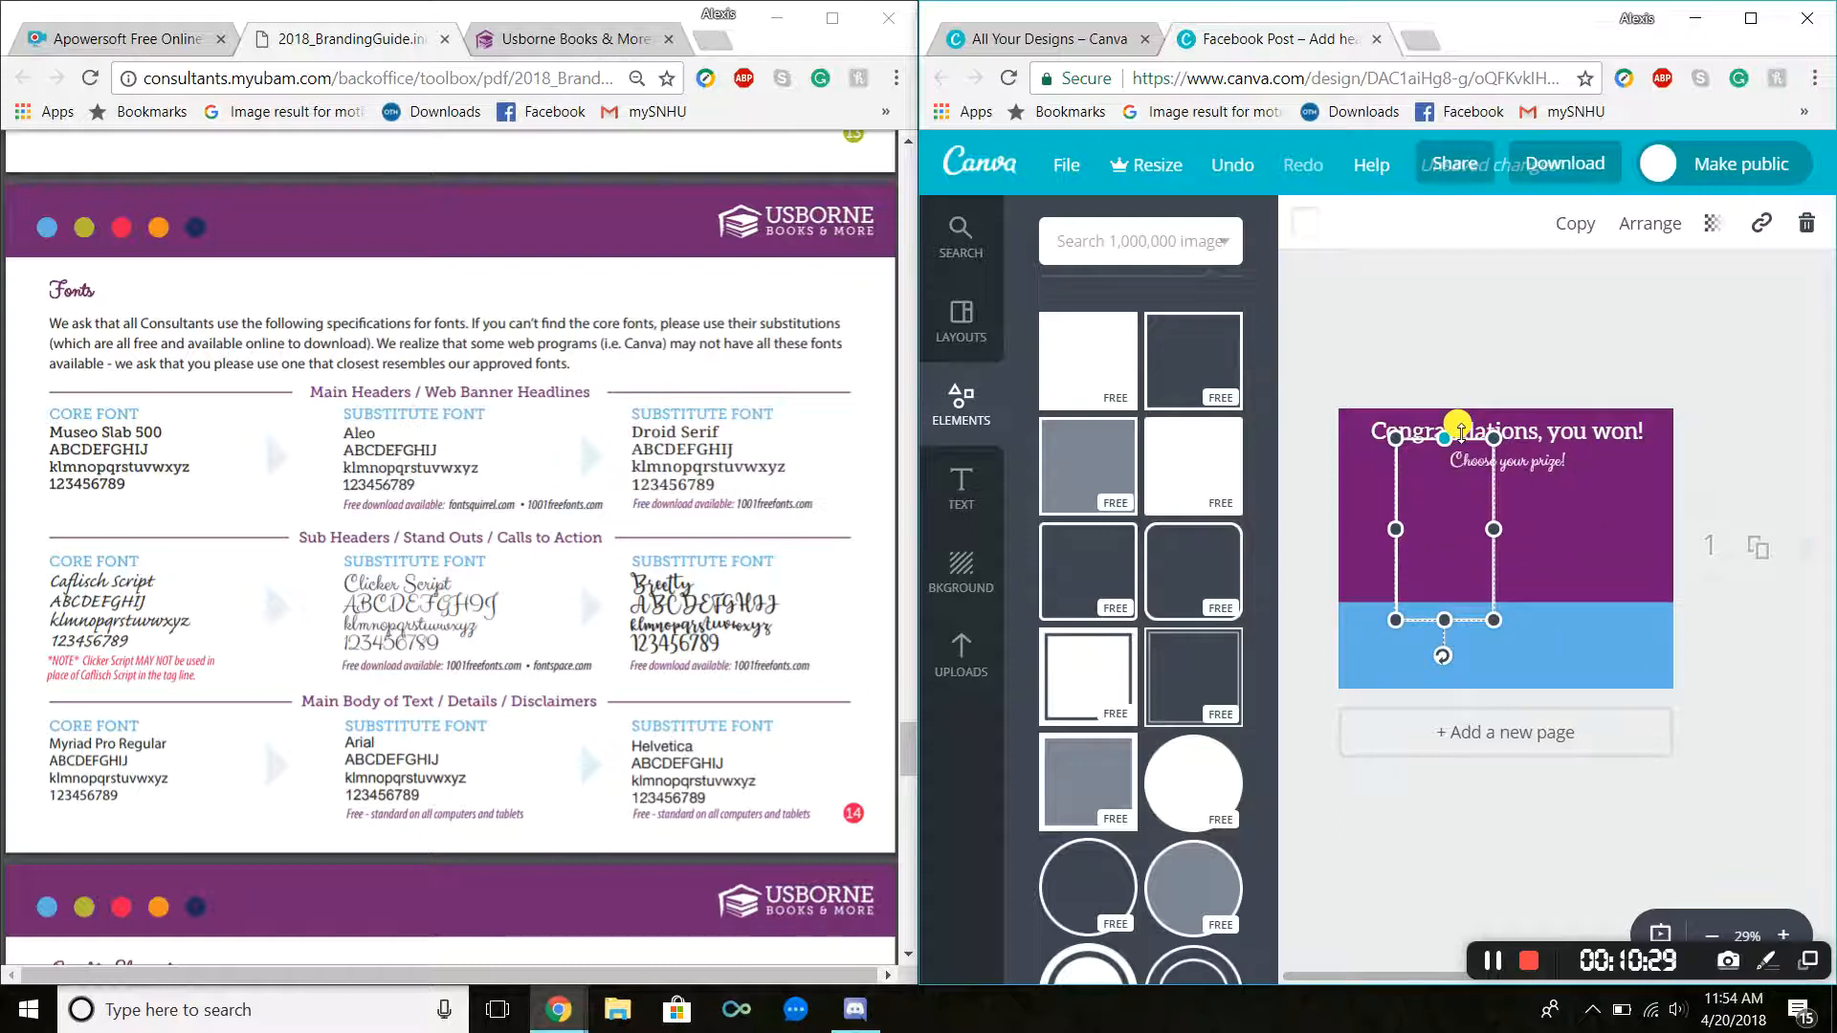
{"action": "left_click_drag", "start_coordinate": [1456, 478], "coordinate": [1414, 518]}
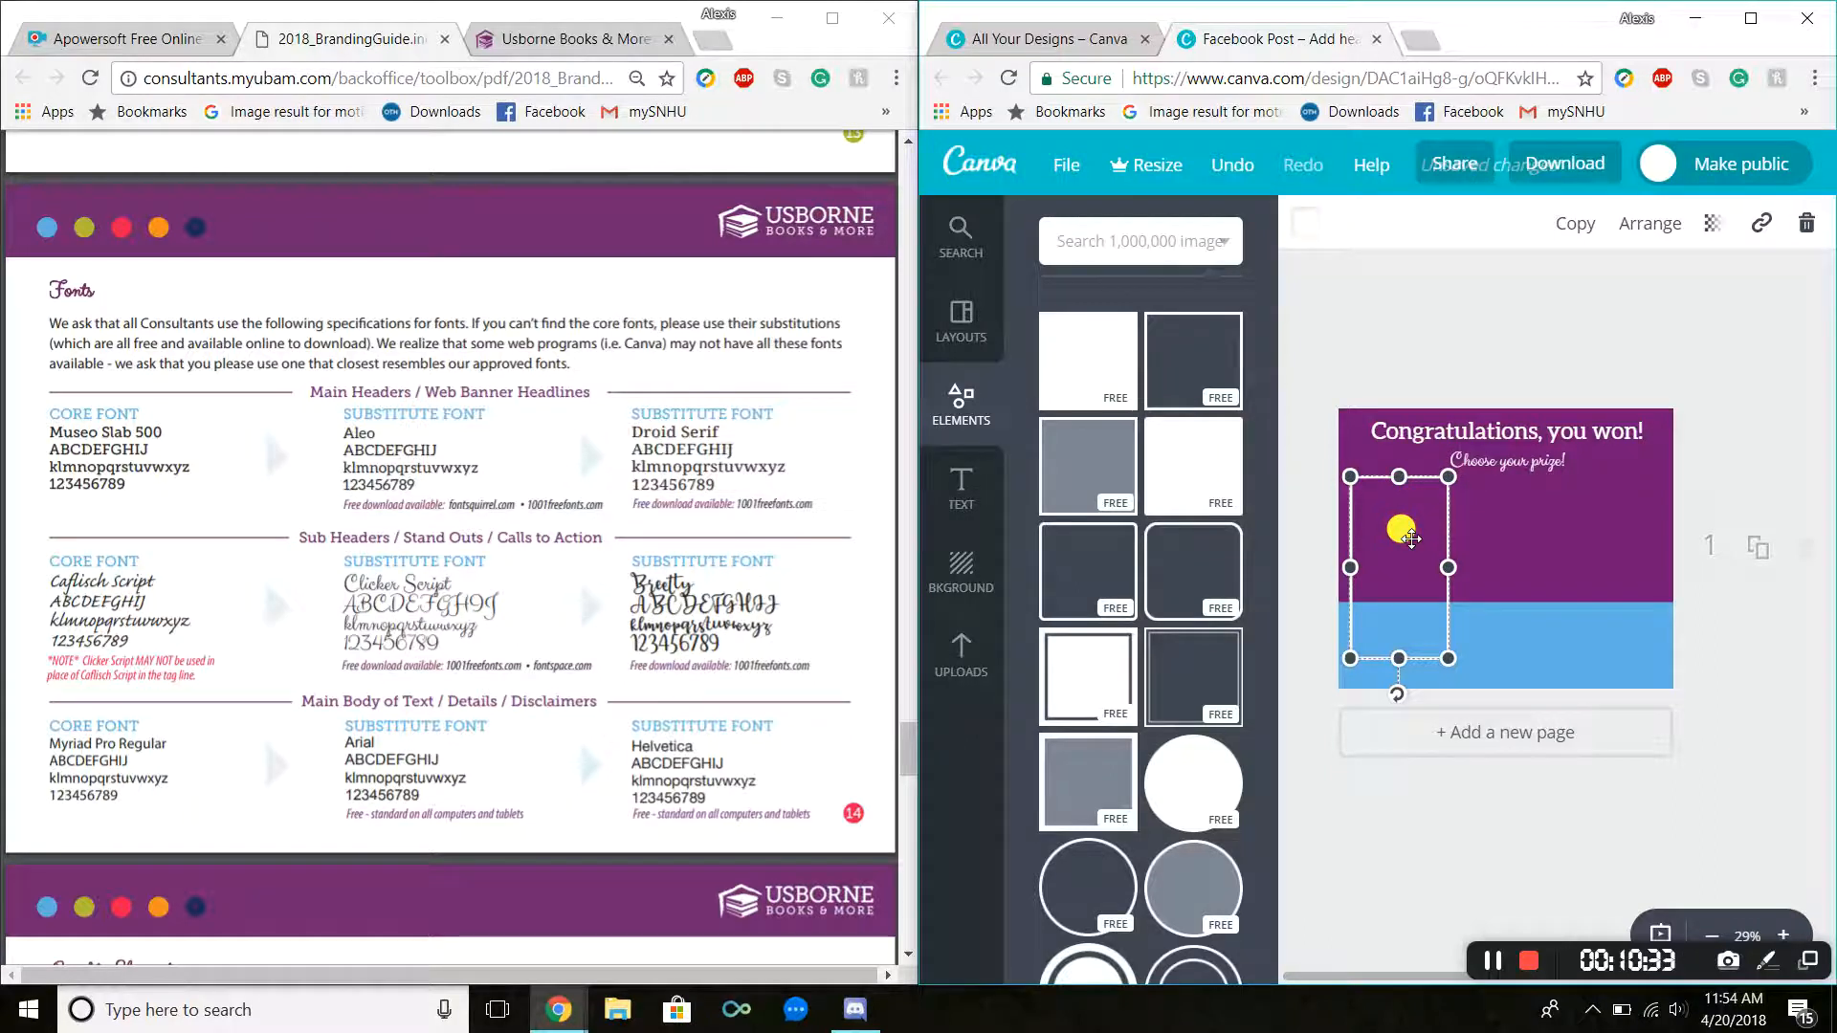
Step: Paste two copies of the panel and place them side by side across the post
{"action": "left_click", "coordinate": [1525, 557]}
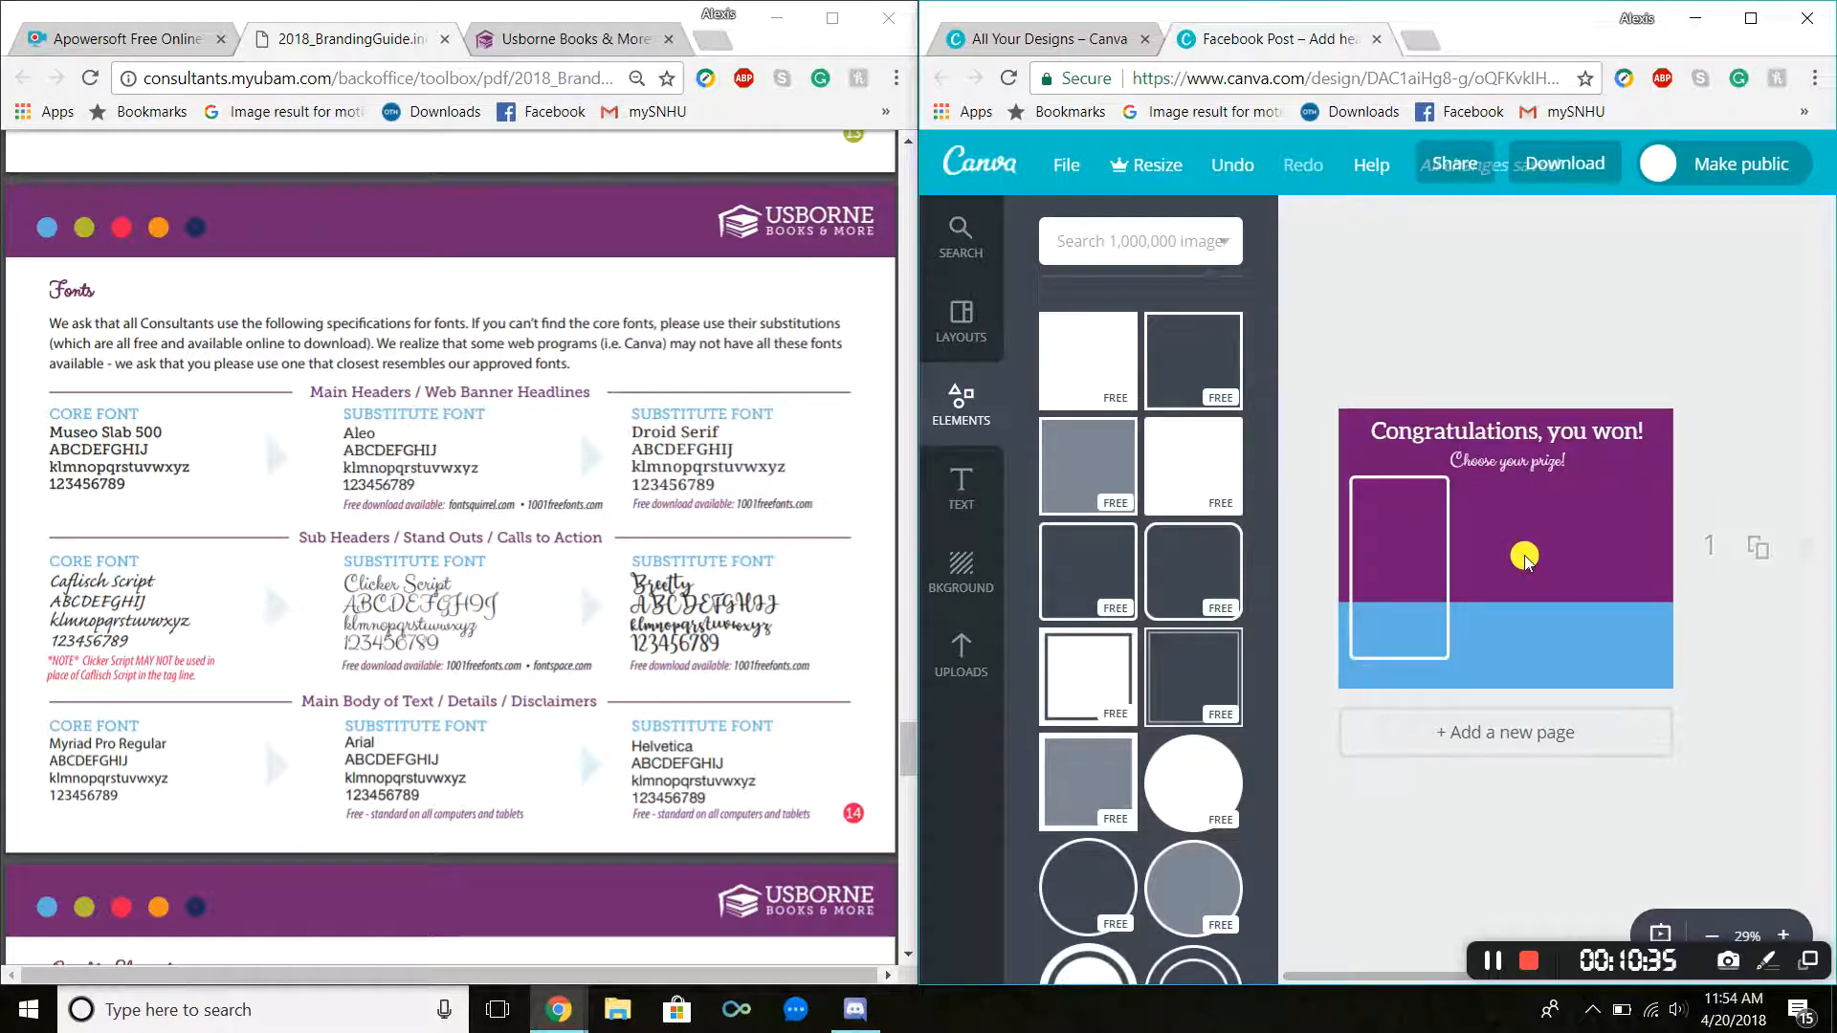
{"action": "key", "text": "ctrl+v"}
{"action": "left_click_drag", "start_coordinate": [1407, 542], "coordinate": [1516, 542]}
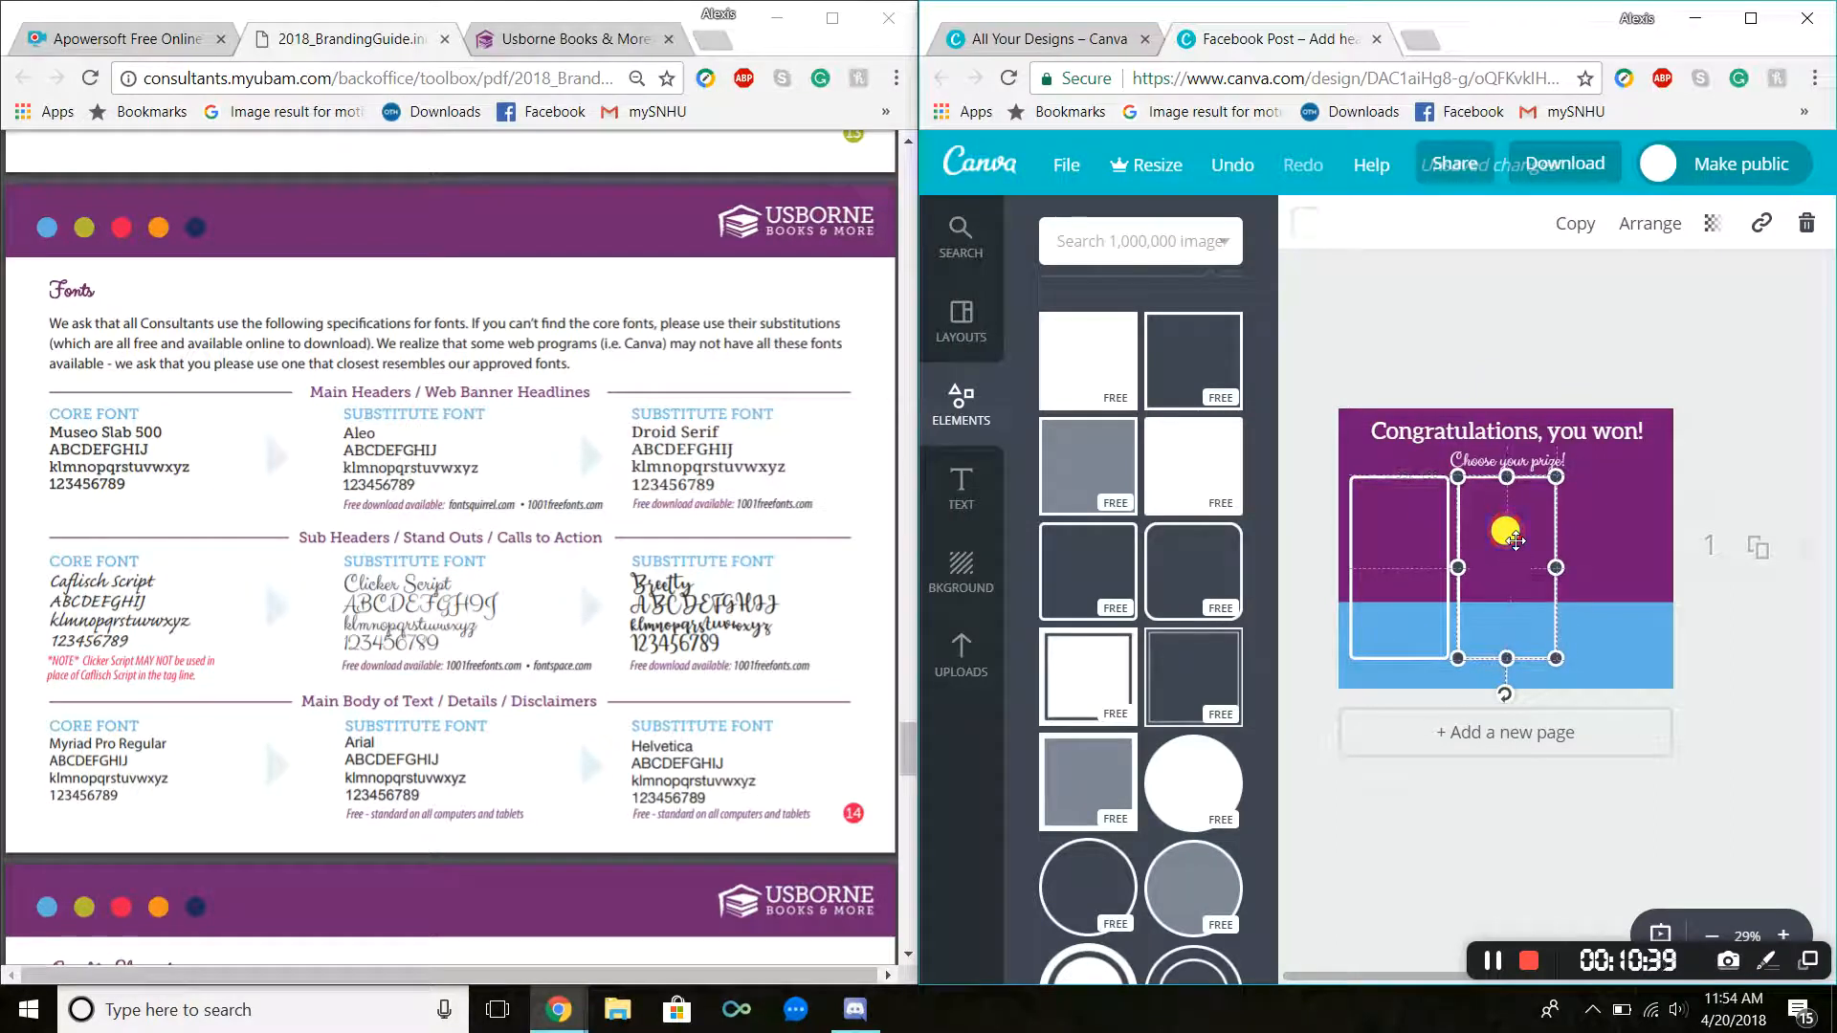
{"action": "key", "text": "ctrl+v"}
{"action": "left_click_drag", "start_coordinate": [1496, 570], "coordinate": [1620, 561]}
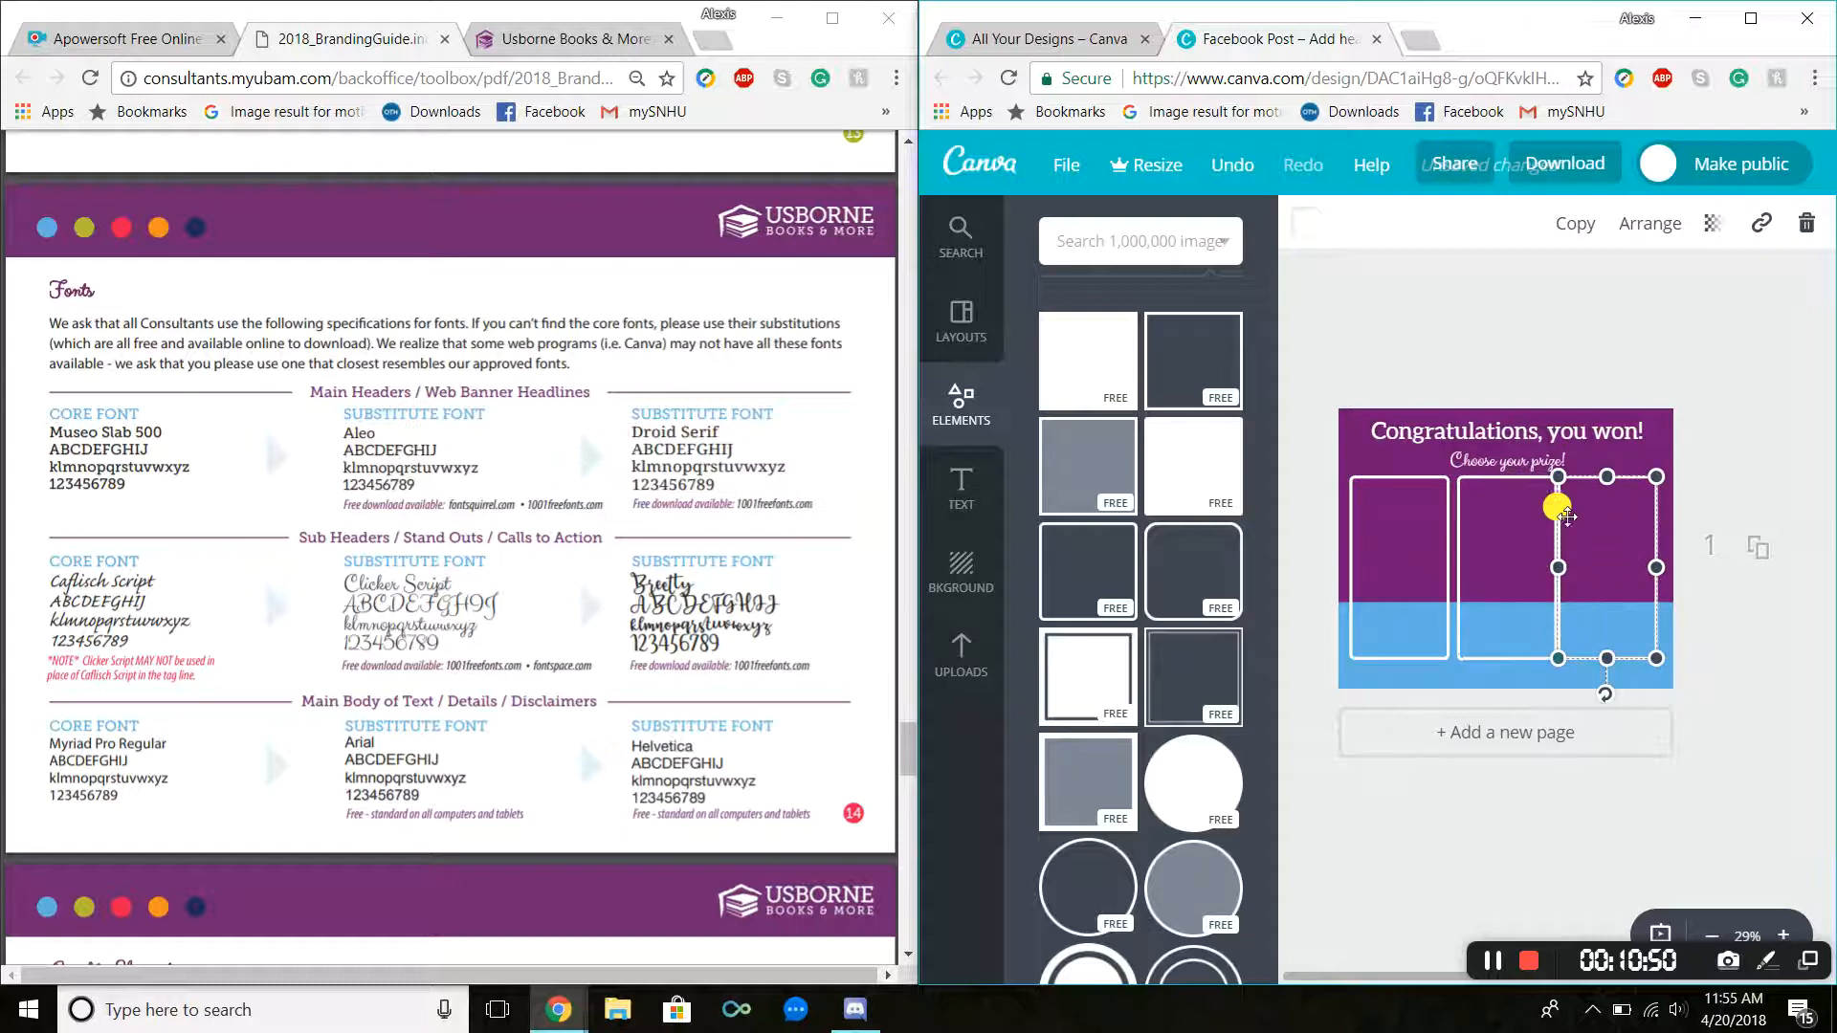
Step: Inspect the three panels up close and nudge the left panel into alignment, undoing one extra nudge
{"action": "left_click", "coordinate": [1667, 371]}
{"action": "scroll", "coordinate": [1667, 372], "scroll_direction": "up", "scroll_amount": 5}
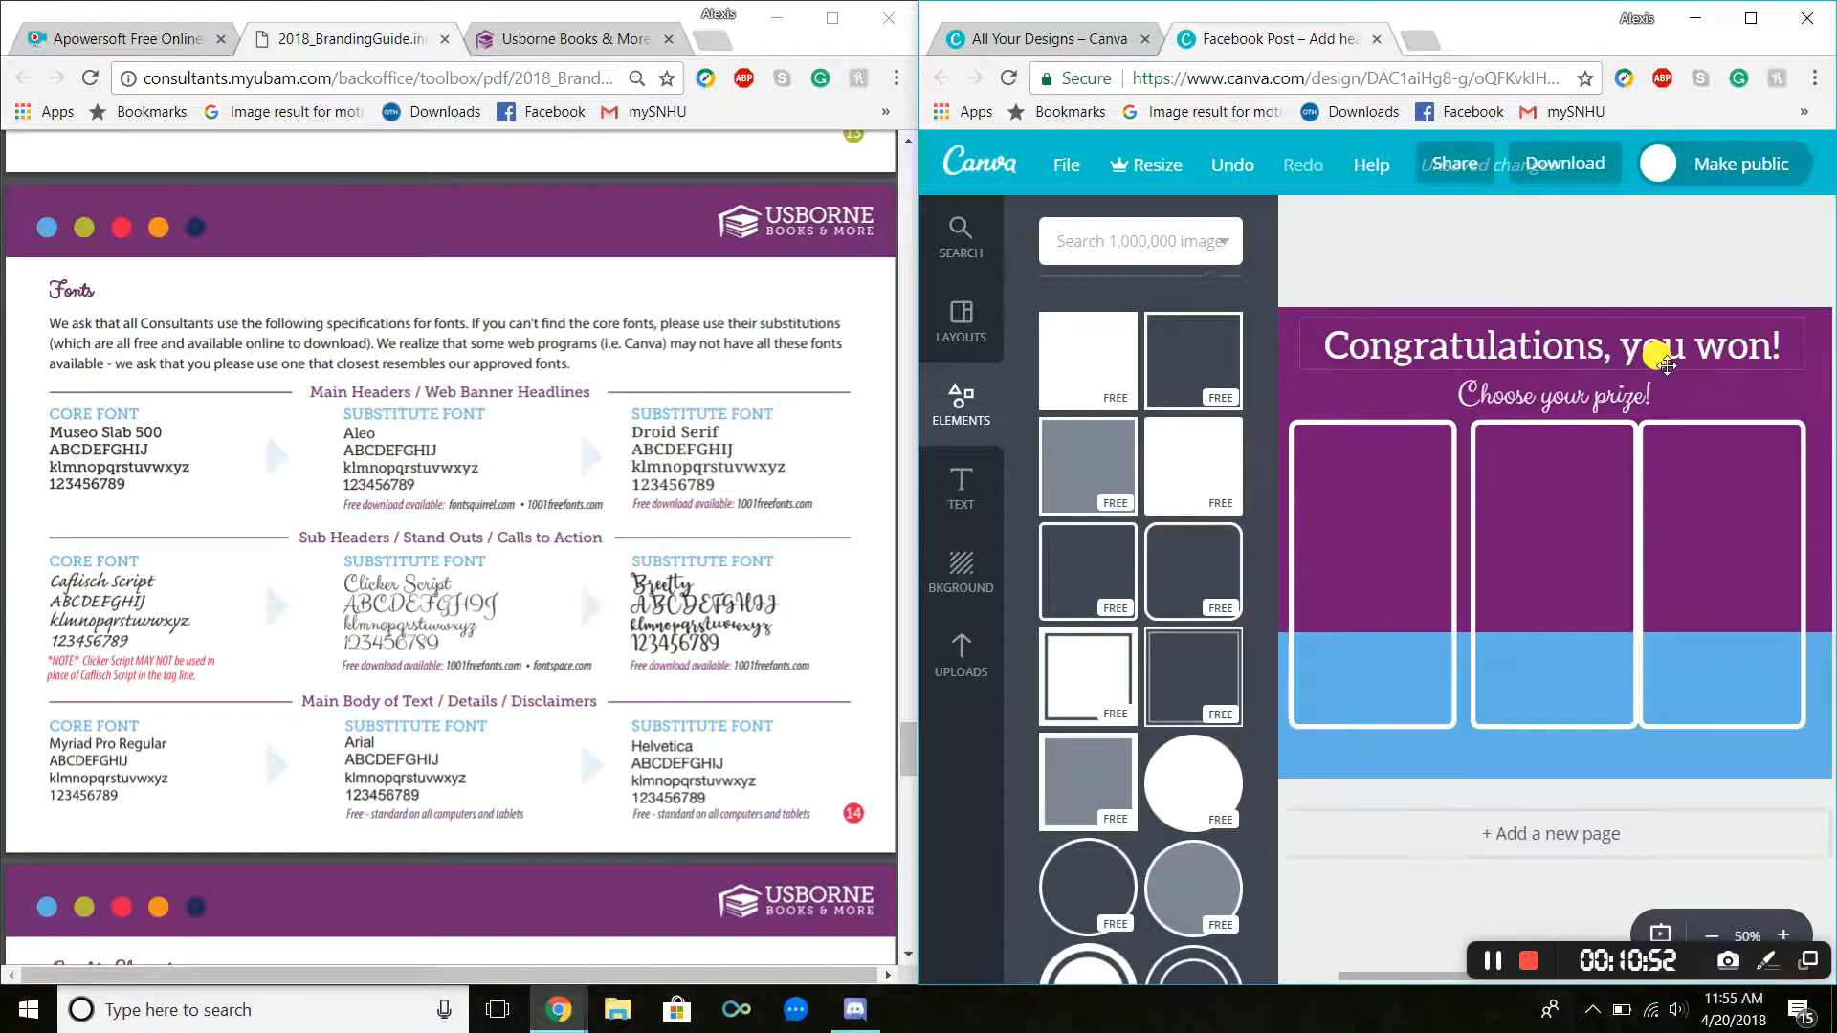
{"action": "left_click_drag", "start_coordinate": [1727, 380], "coordinate": [1740, 379]}
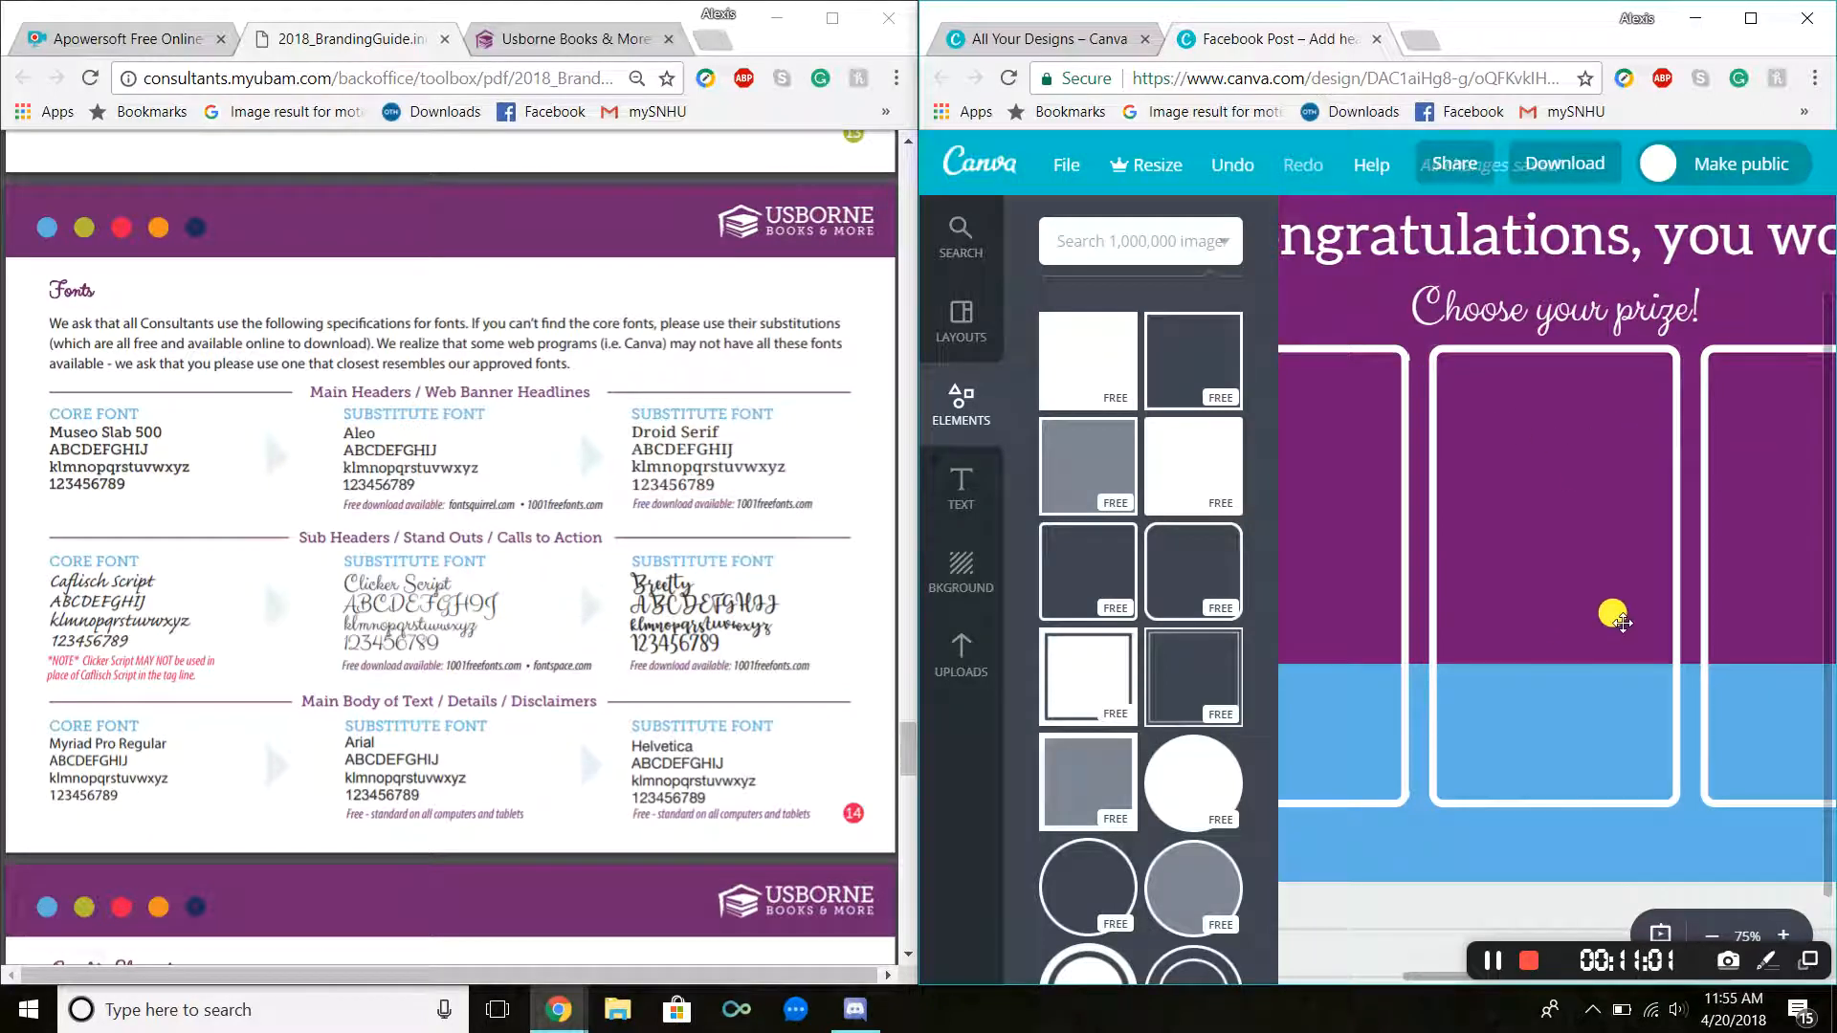
{"action": "scroll", "coordinate": [1623, 623], "scroll_direction": "down", "scroll_amount": 3}
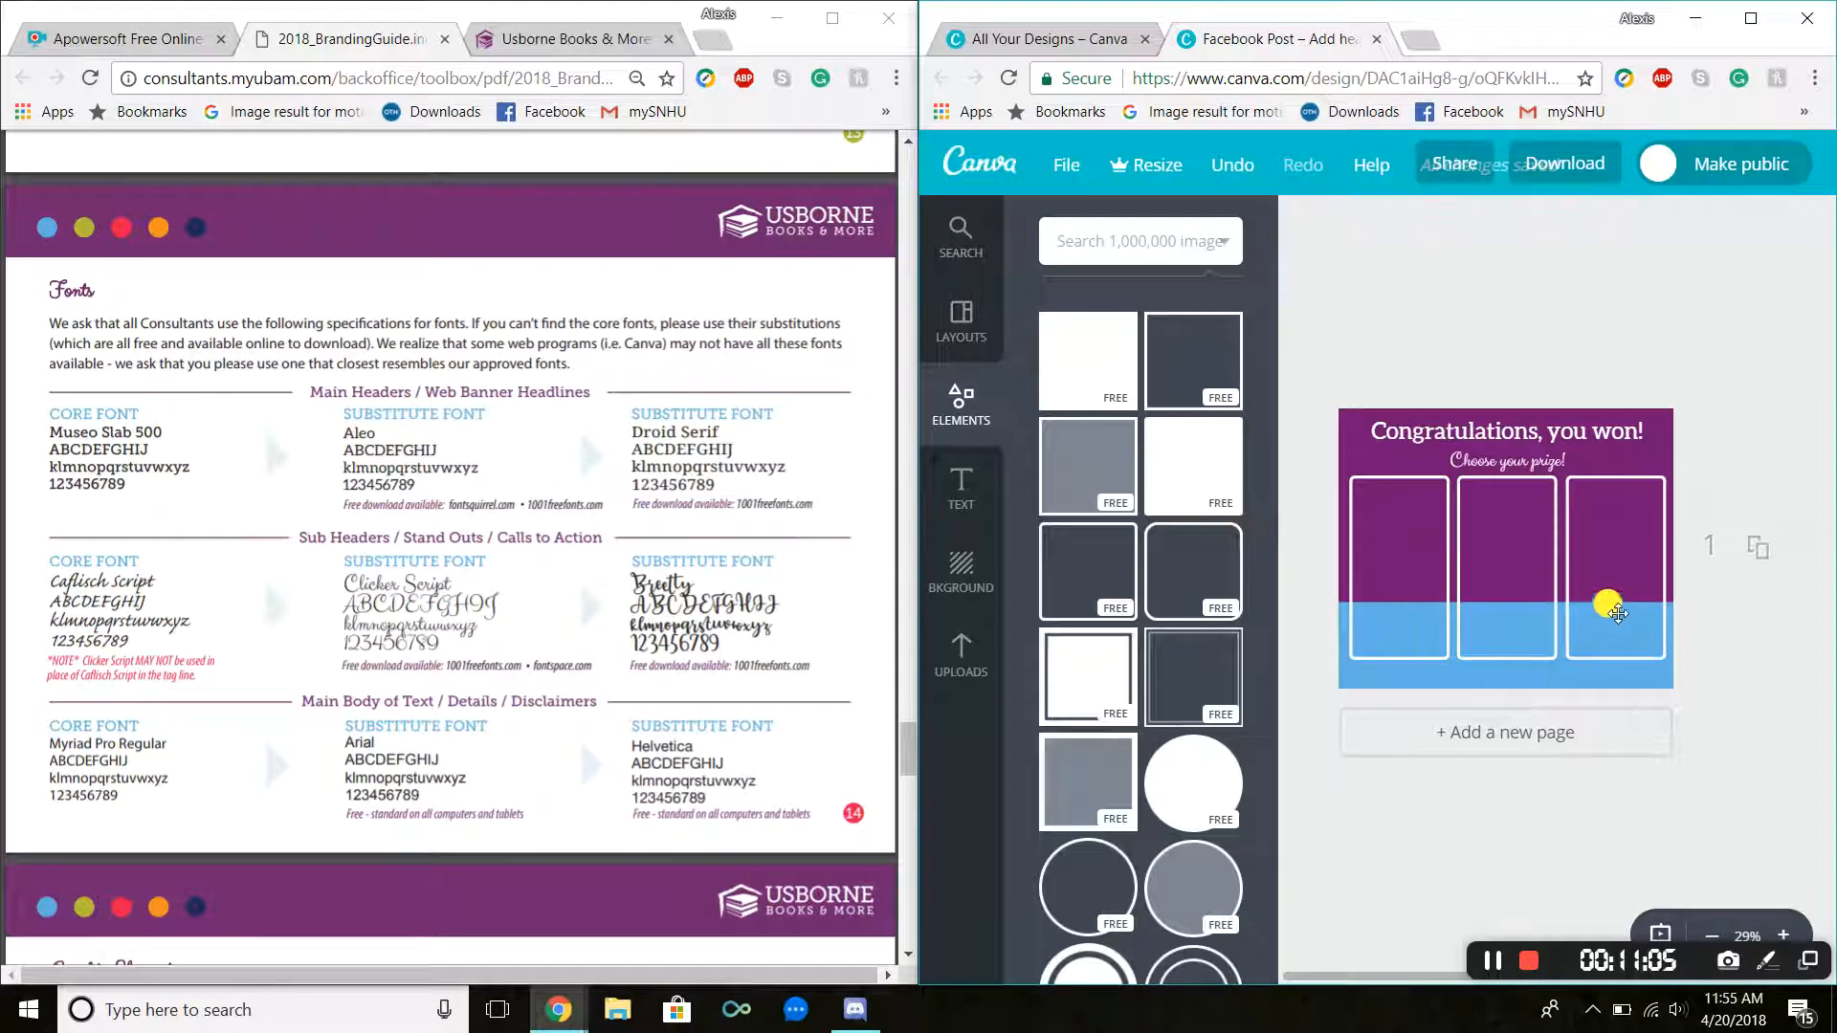
{"action": "left_click_drag", "start_coordinate": [1406, 556], "coordinate": [1399, 561]}
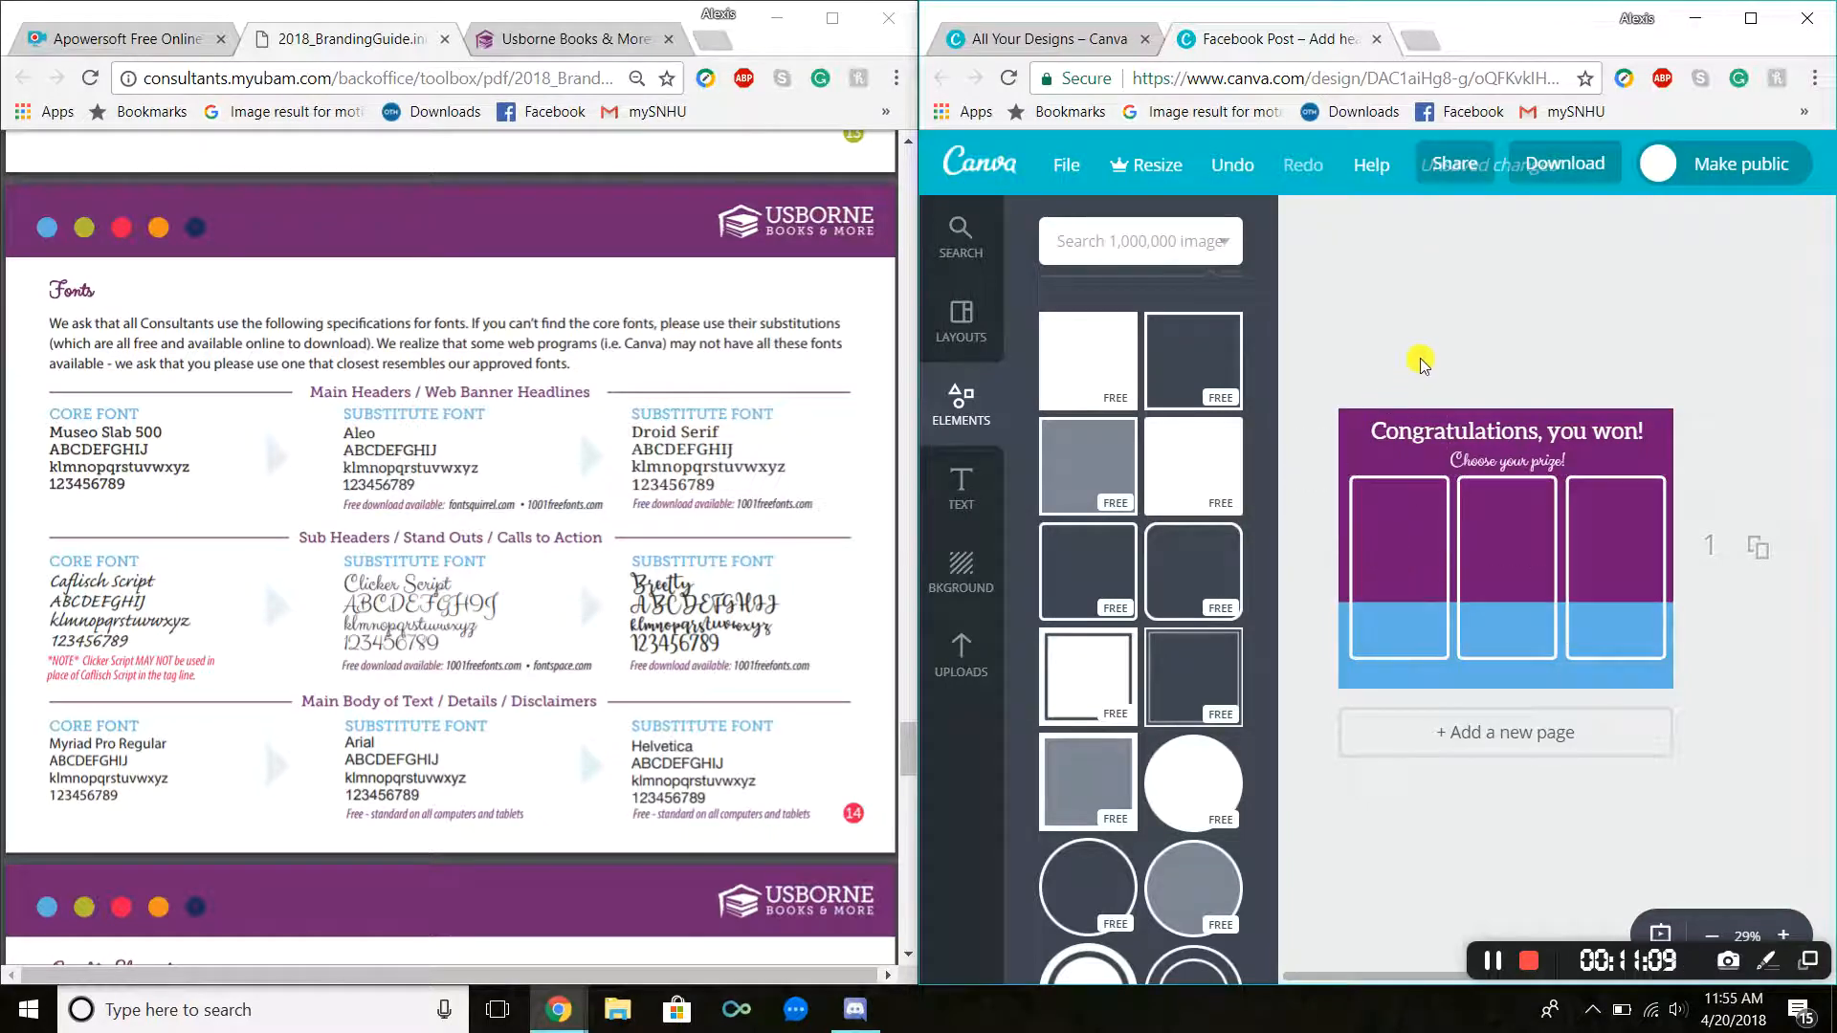
{"action": "left_click", "coordinate": [1403, 655]}
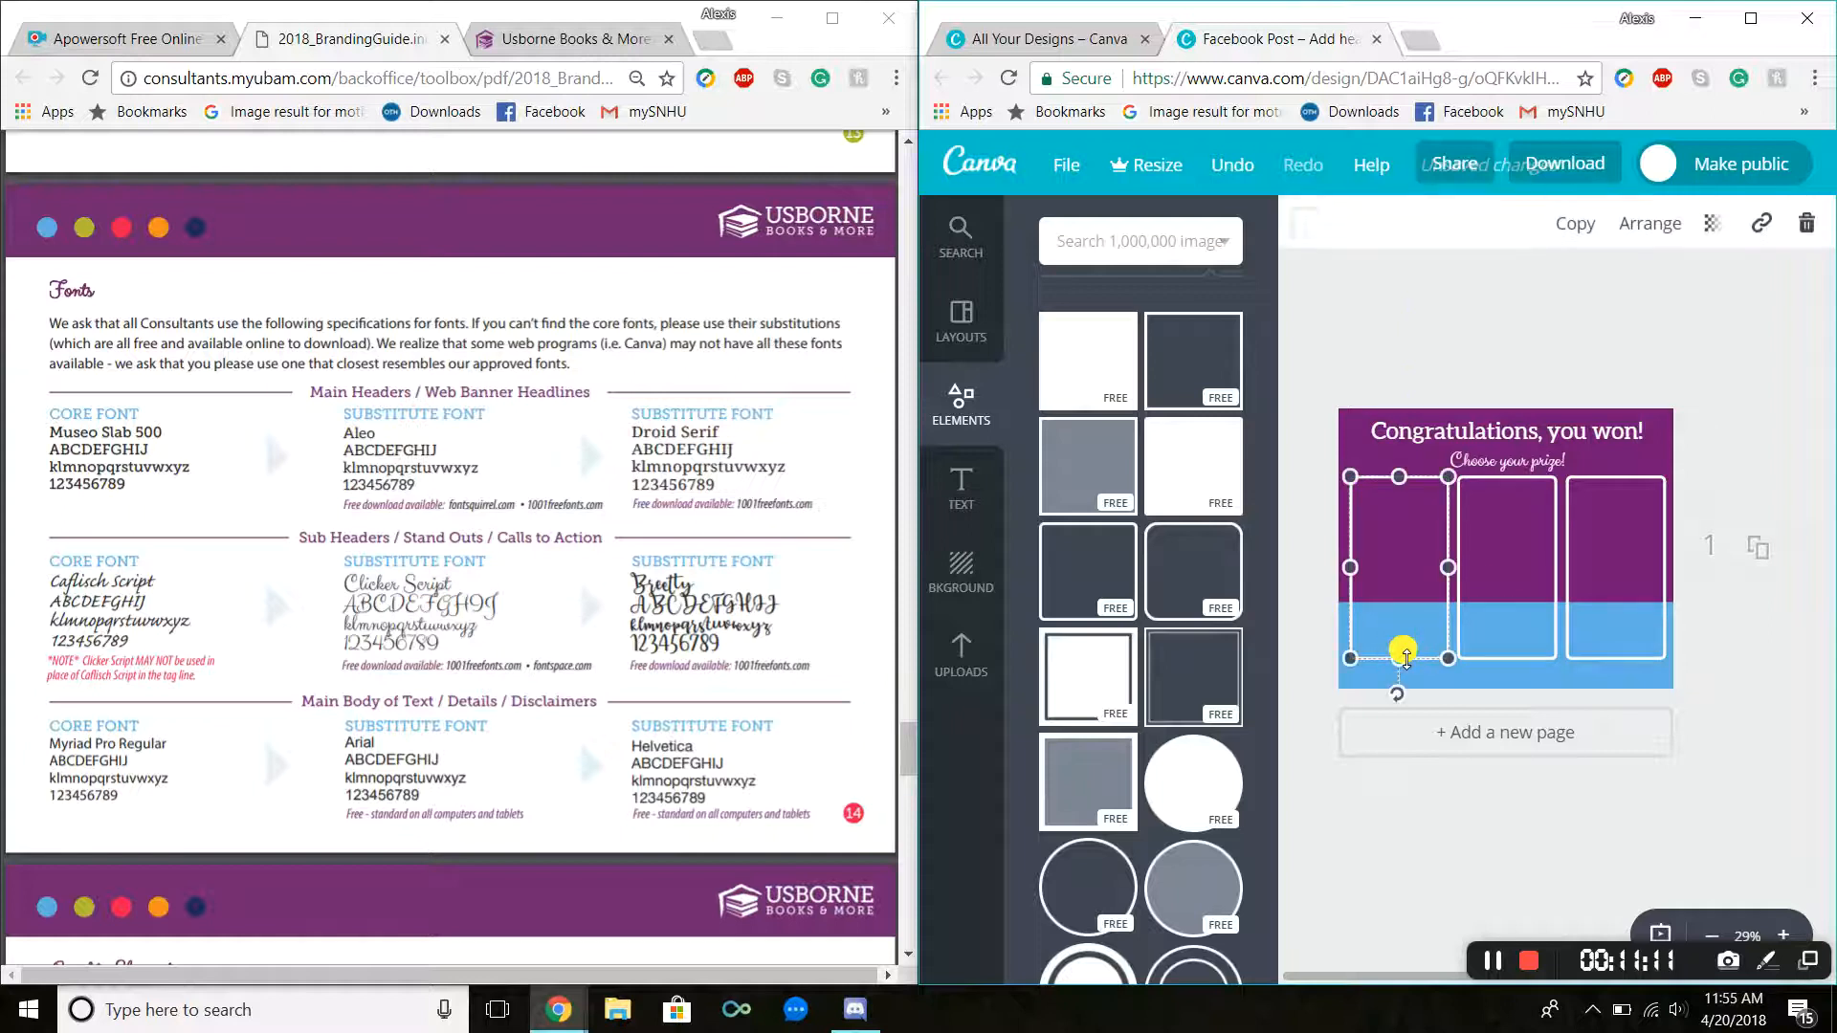
{"action": "mouse_move", "coordinate": [1406, 657]}
{"action": "left_mouse_down"}
{"action": "mouse_move", "coordinate": [1393, 605]}
{"action": "mouse_move", "coordinate": [1407, 658]}
{"action": "left_mouse_up"}
{"action": "key", "text": "ctrl+z"}
{"action": "key", "text": "Escape"}
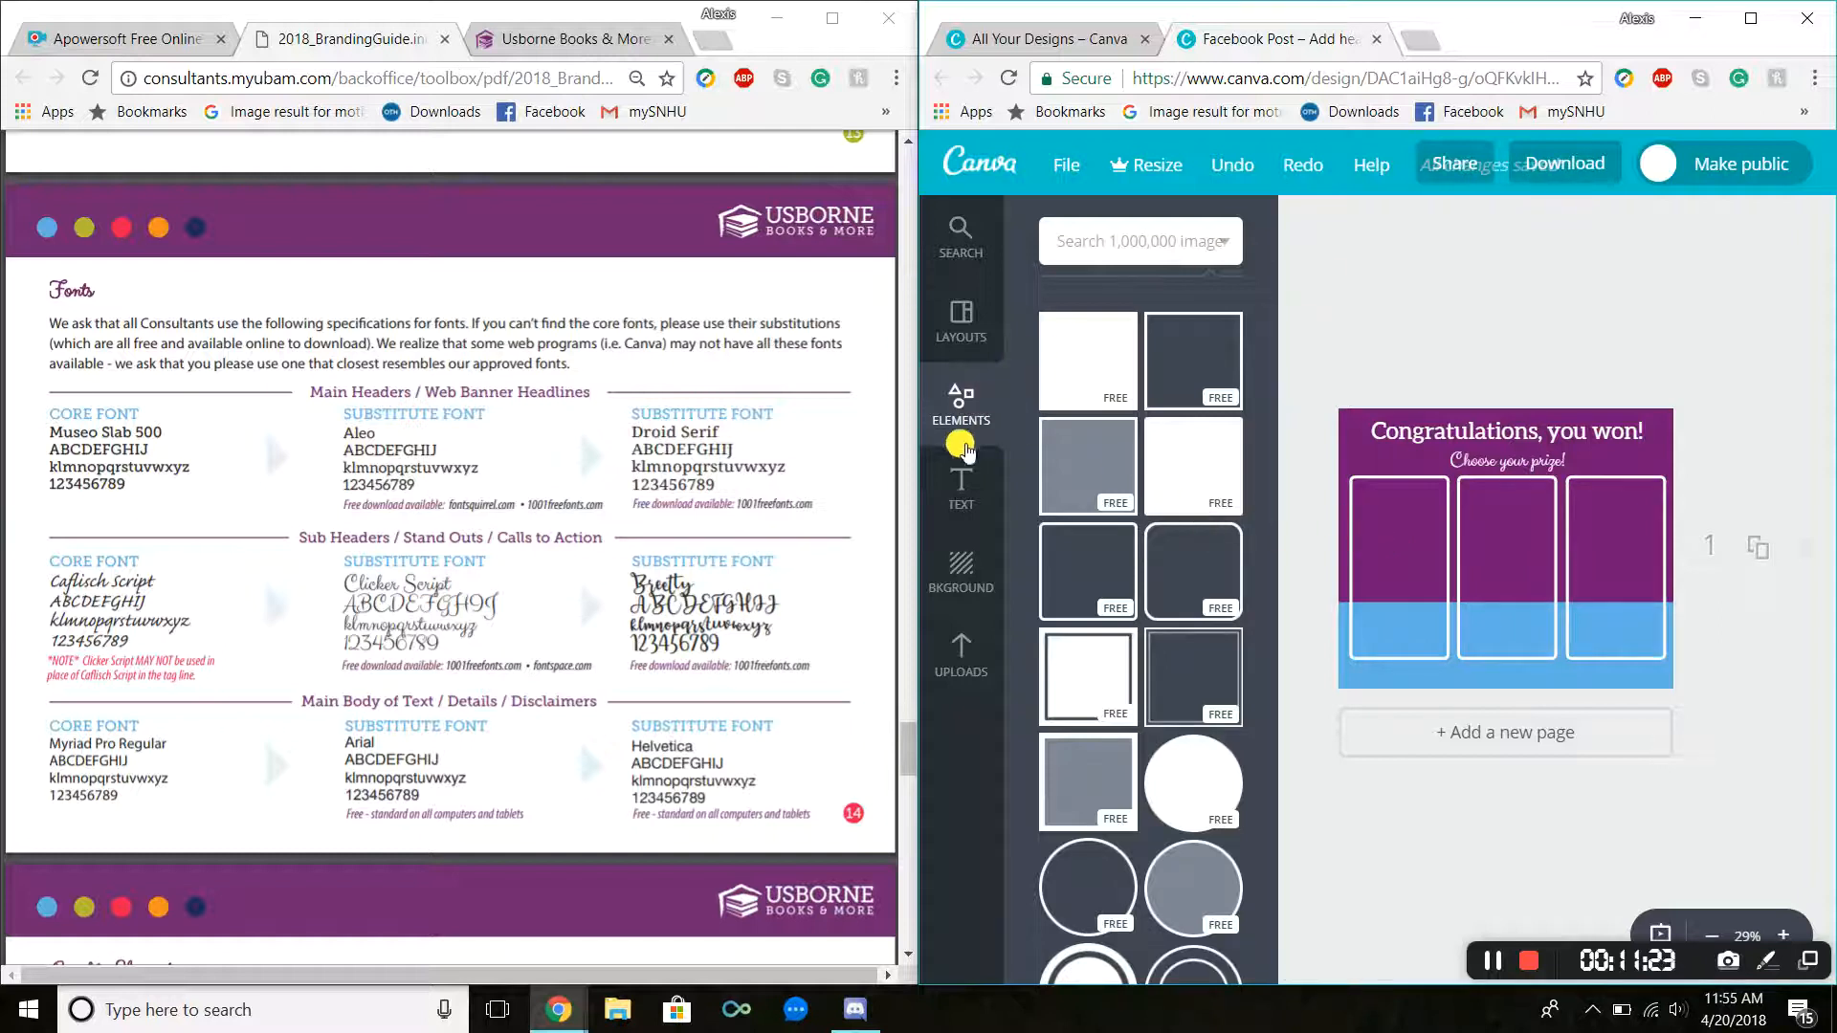
Step: Search the graphics for "book" and place the green book illustration, scaled down, inside the left panel
{"action": "left_click", "coordinate": [964, 413]}
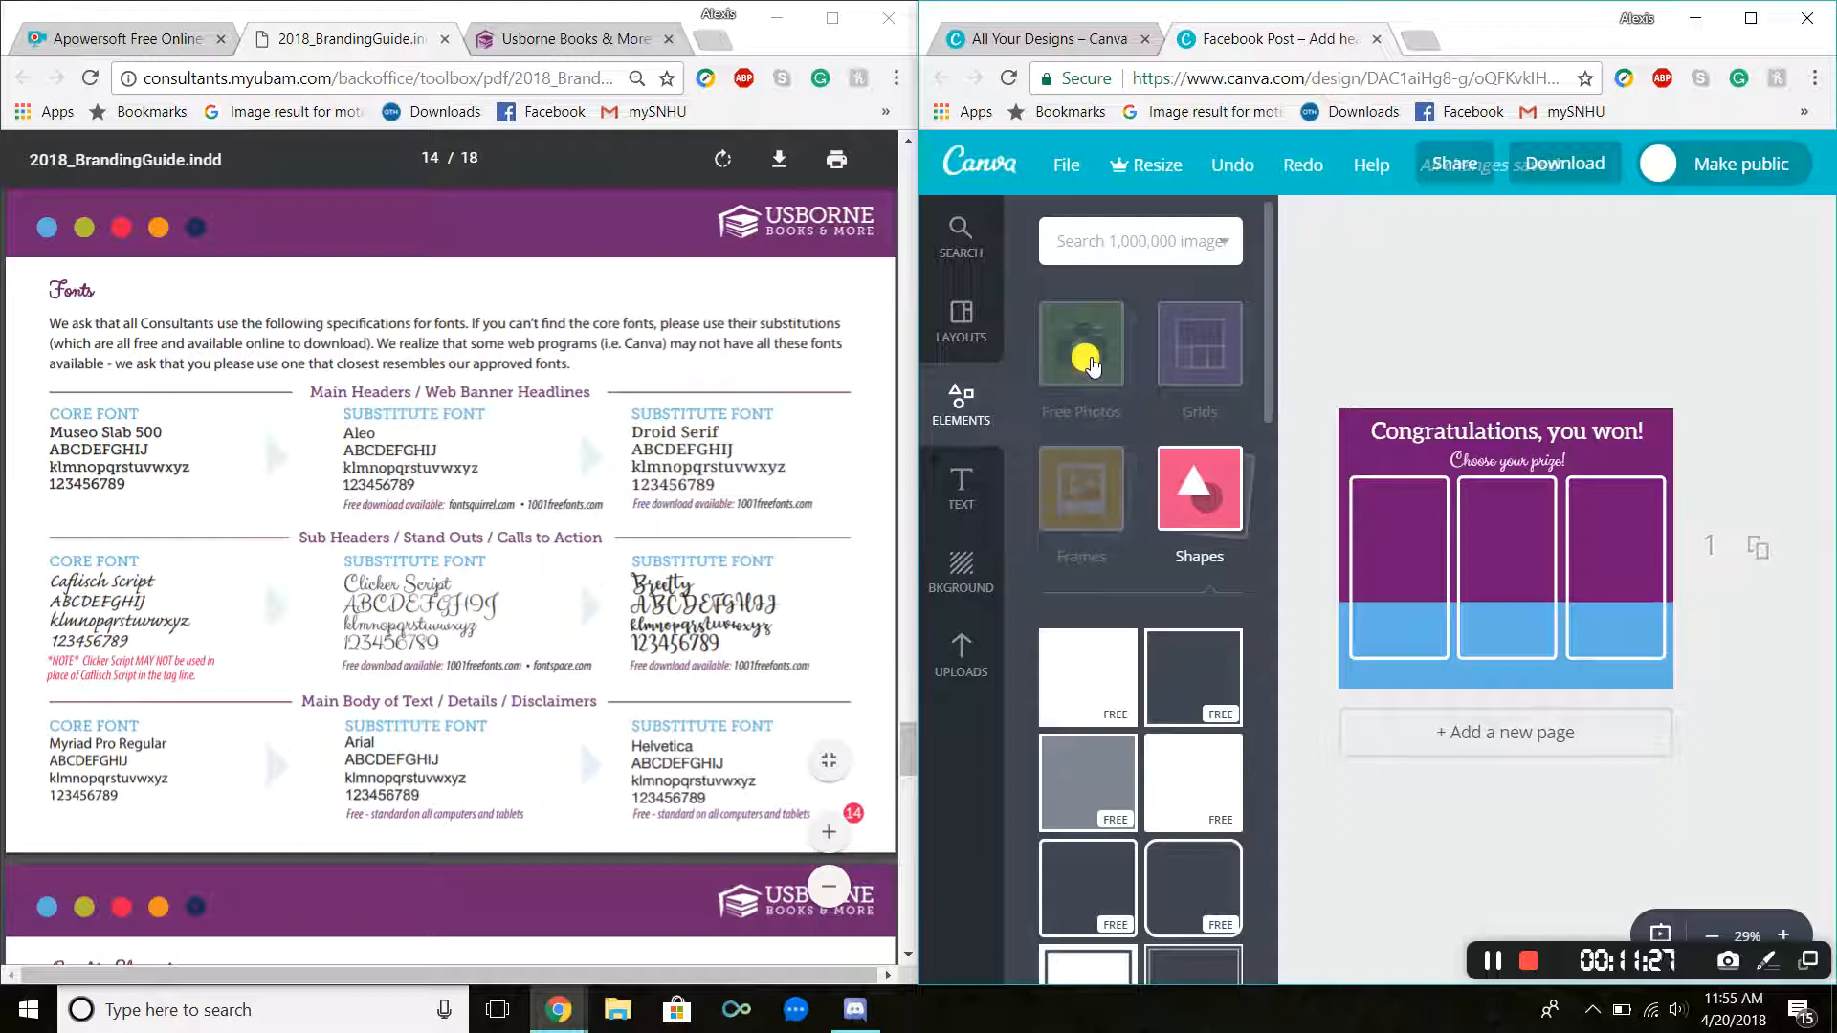
{"action": "left_click", "coordinate": [1136, 241]}
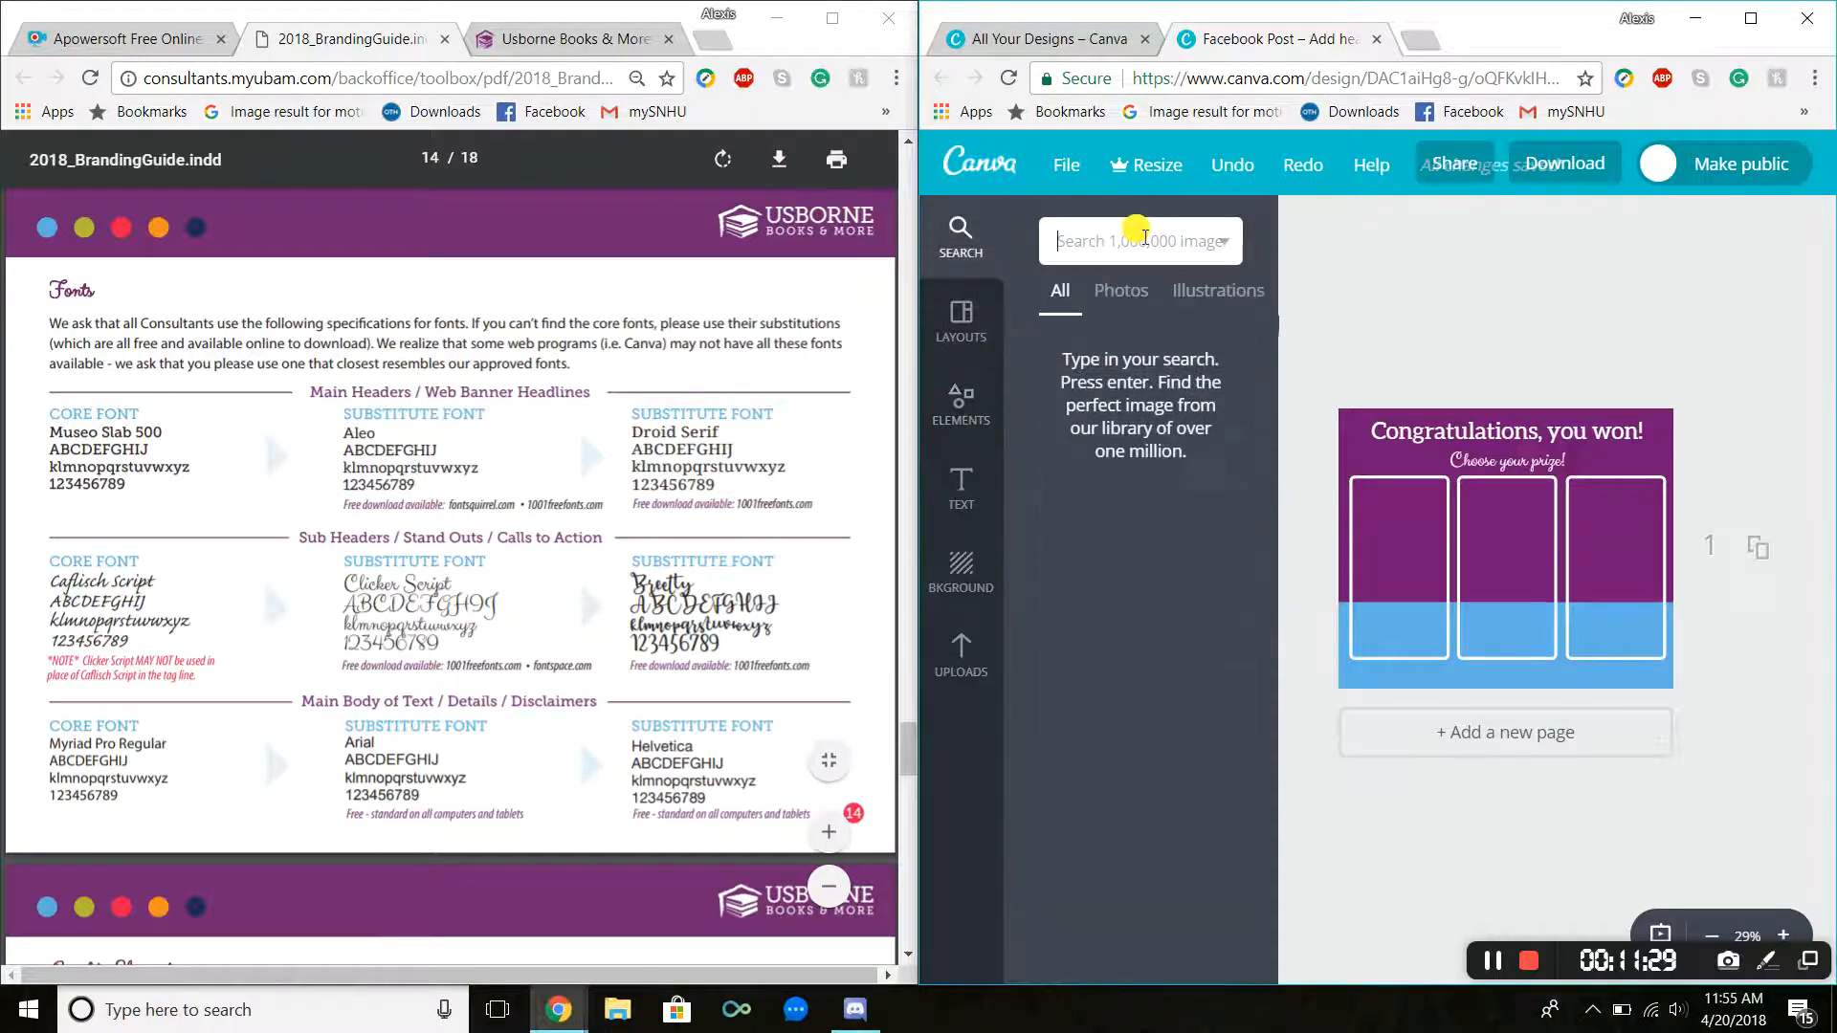
{"action": "left_click", "coordinate": [957, 402]}
{"action": "left_click", "coordinate": [1091, 236]}
{"action": "type", "text": "book"}
{"action": "key", "text": "Return"}
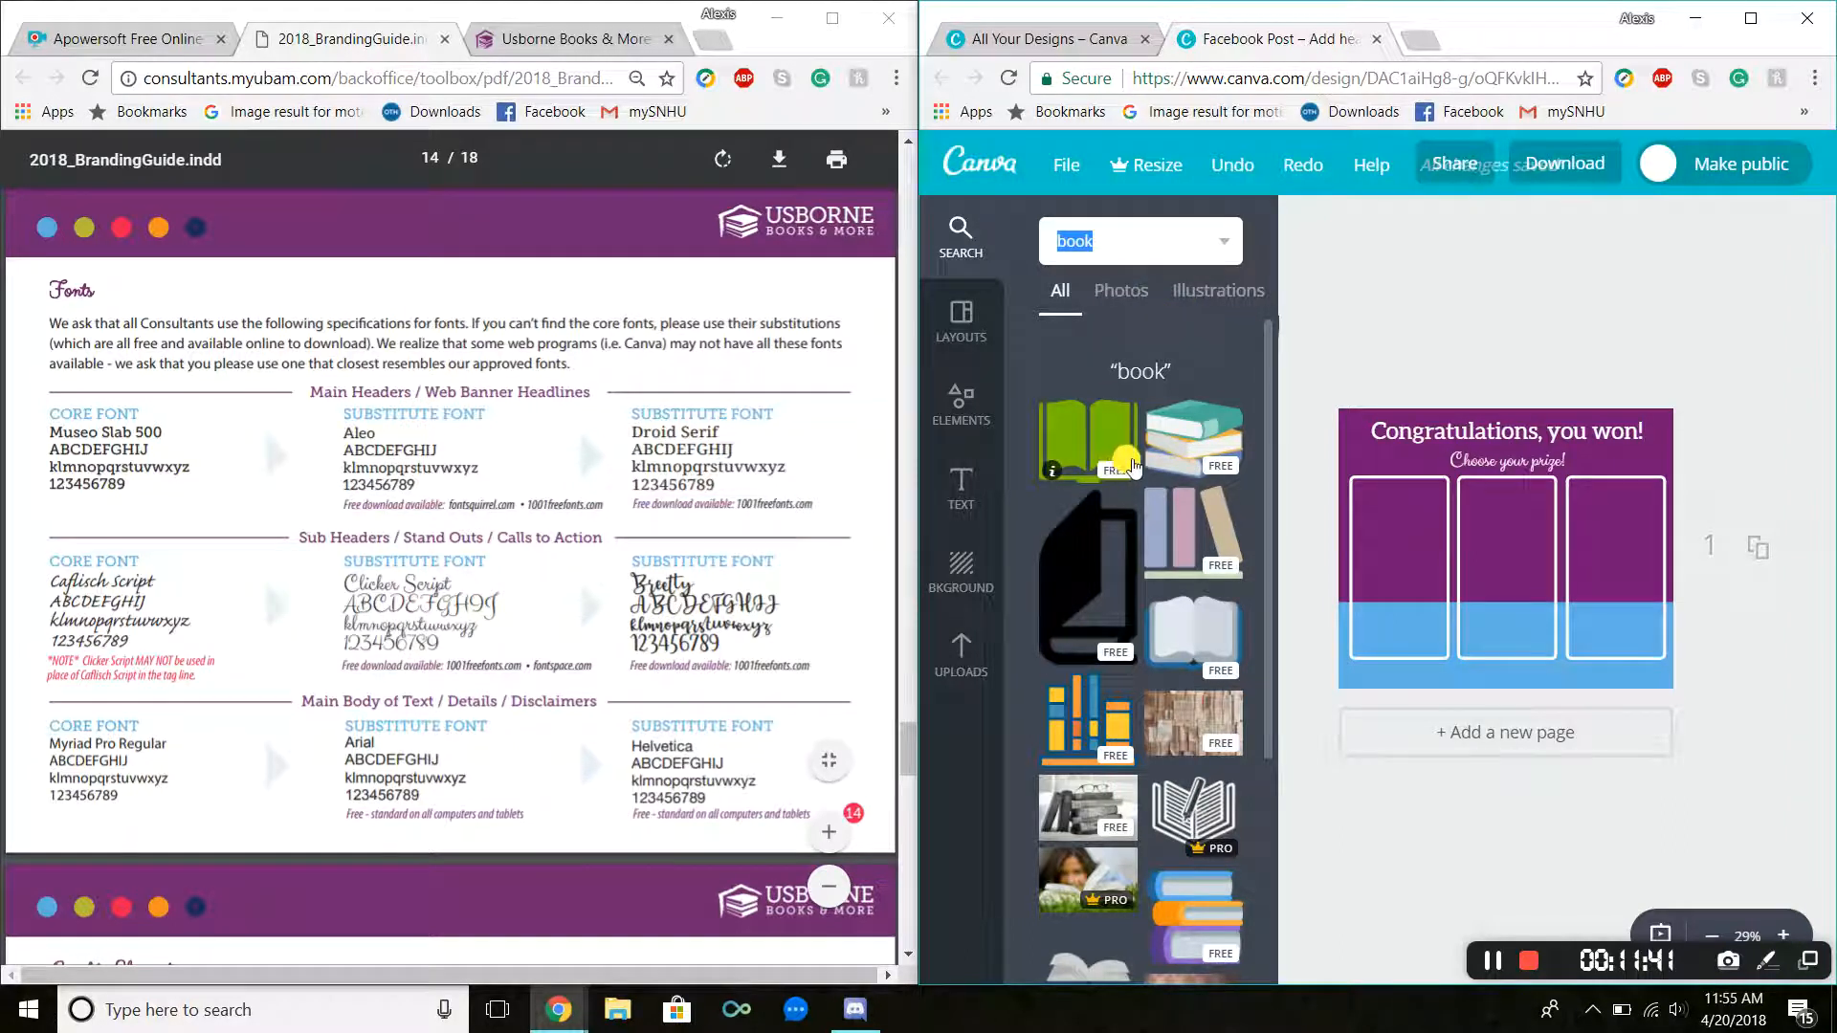
{"action": "left_click", "coordinate": [1100, 443]}
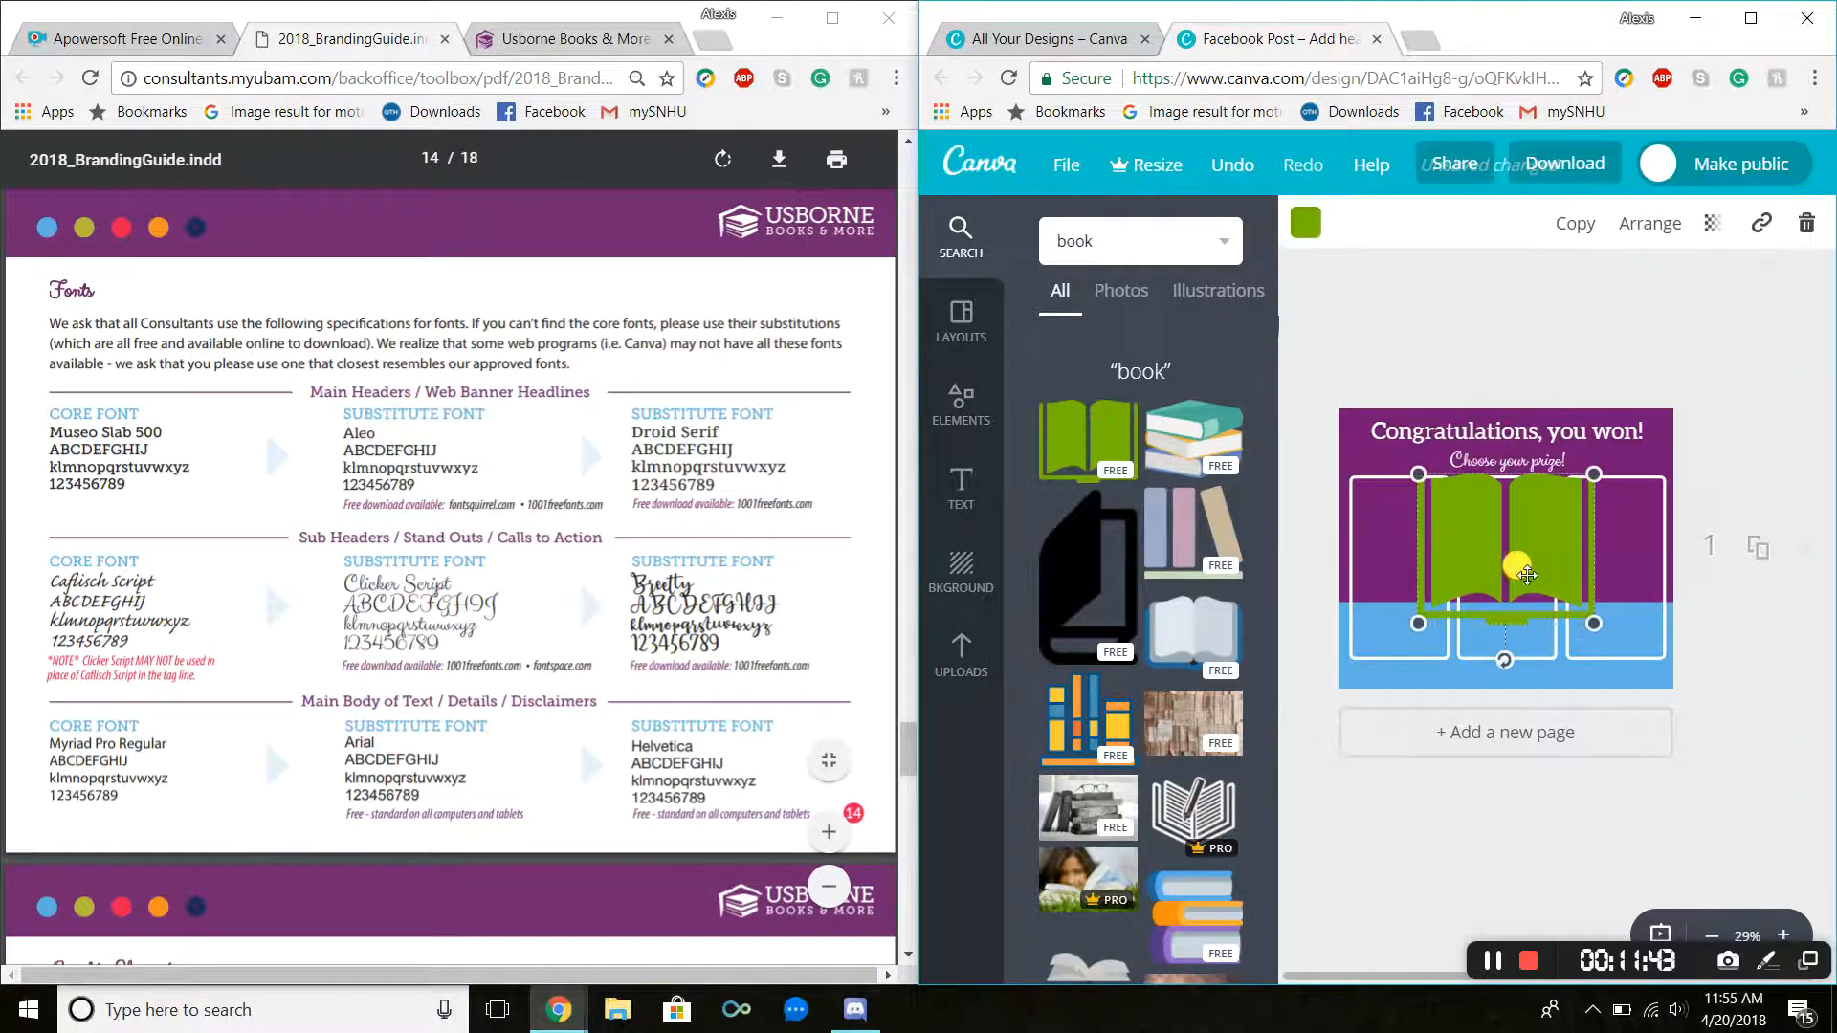
{"action": "left_click_drag", "start_coordinate": [1579, 620], "coordinate": [1414, 554]}
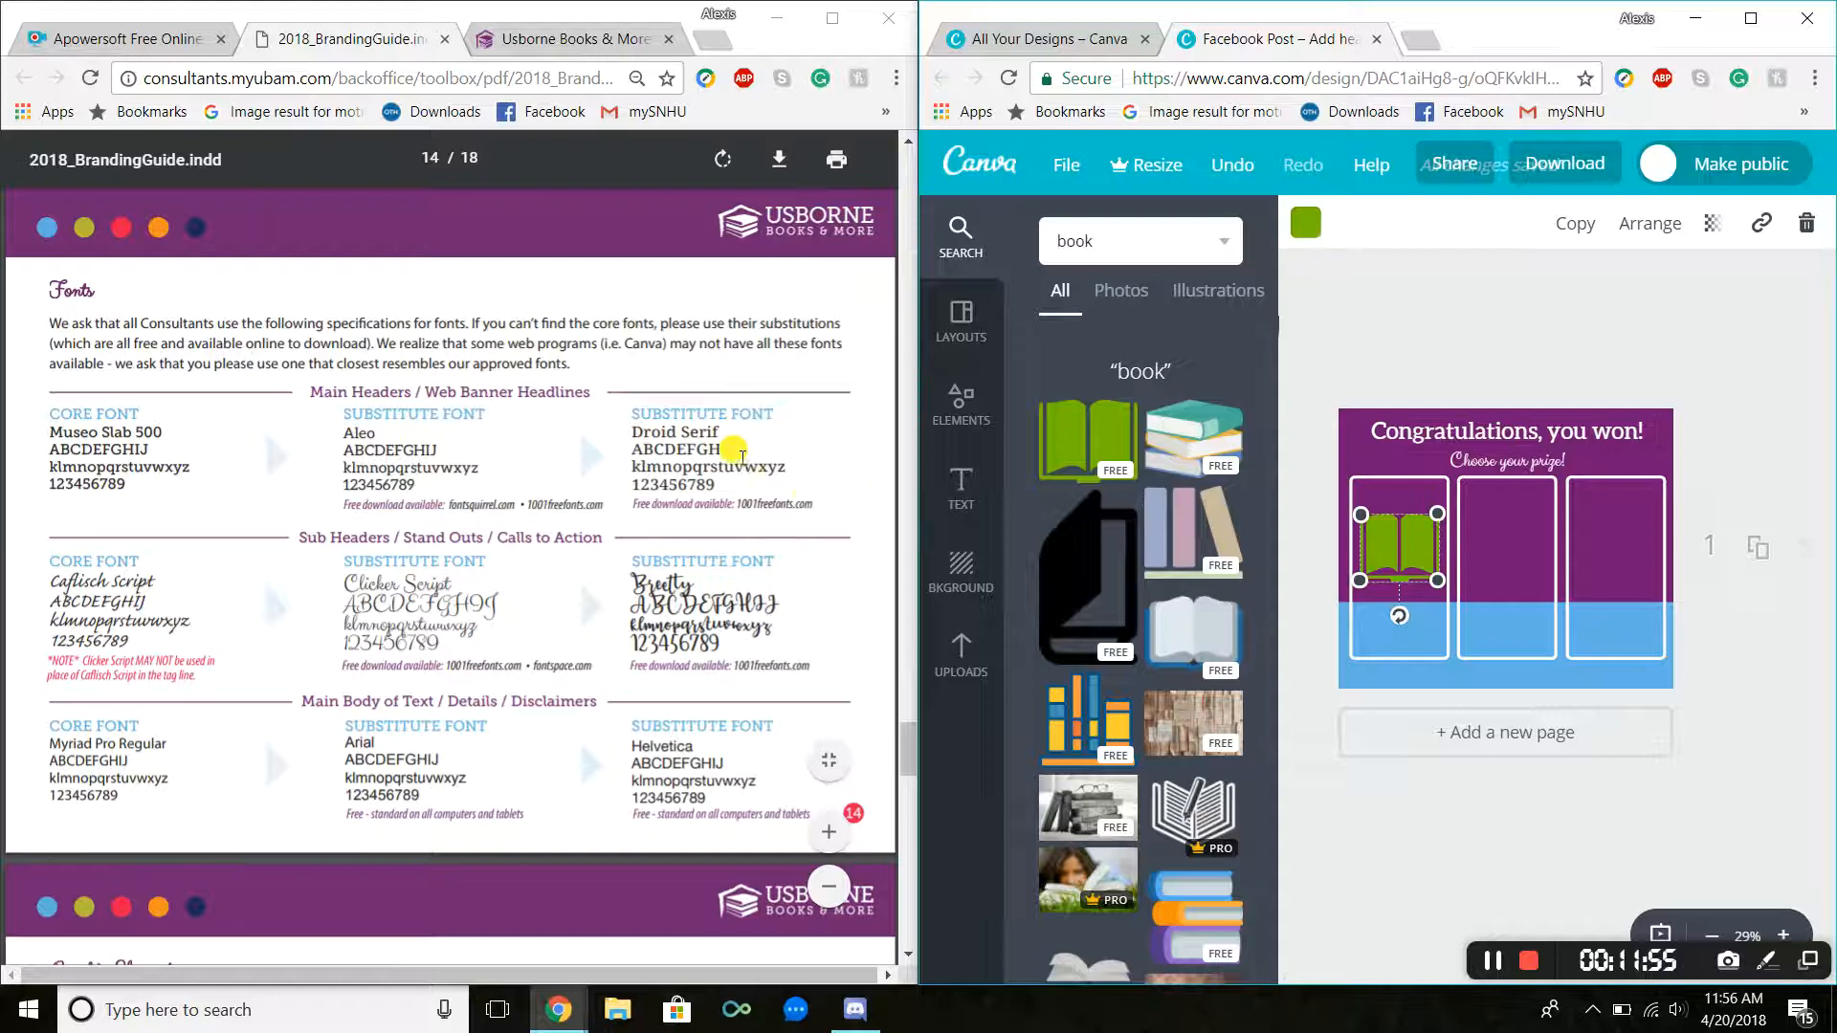
Step: Recolor the book graphic with the guide's PMS 383c green, color code B2BB1C
{"action": "scroll", "coordinate": [738, 460], "scroll_direction": "up", "scroll_amount": 6}
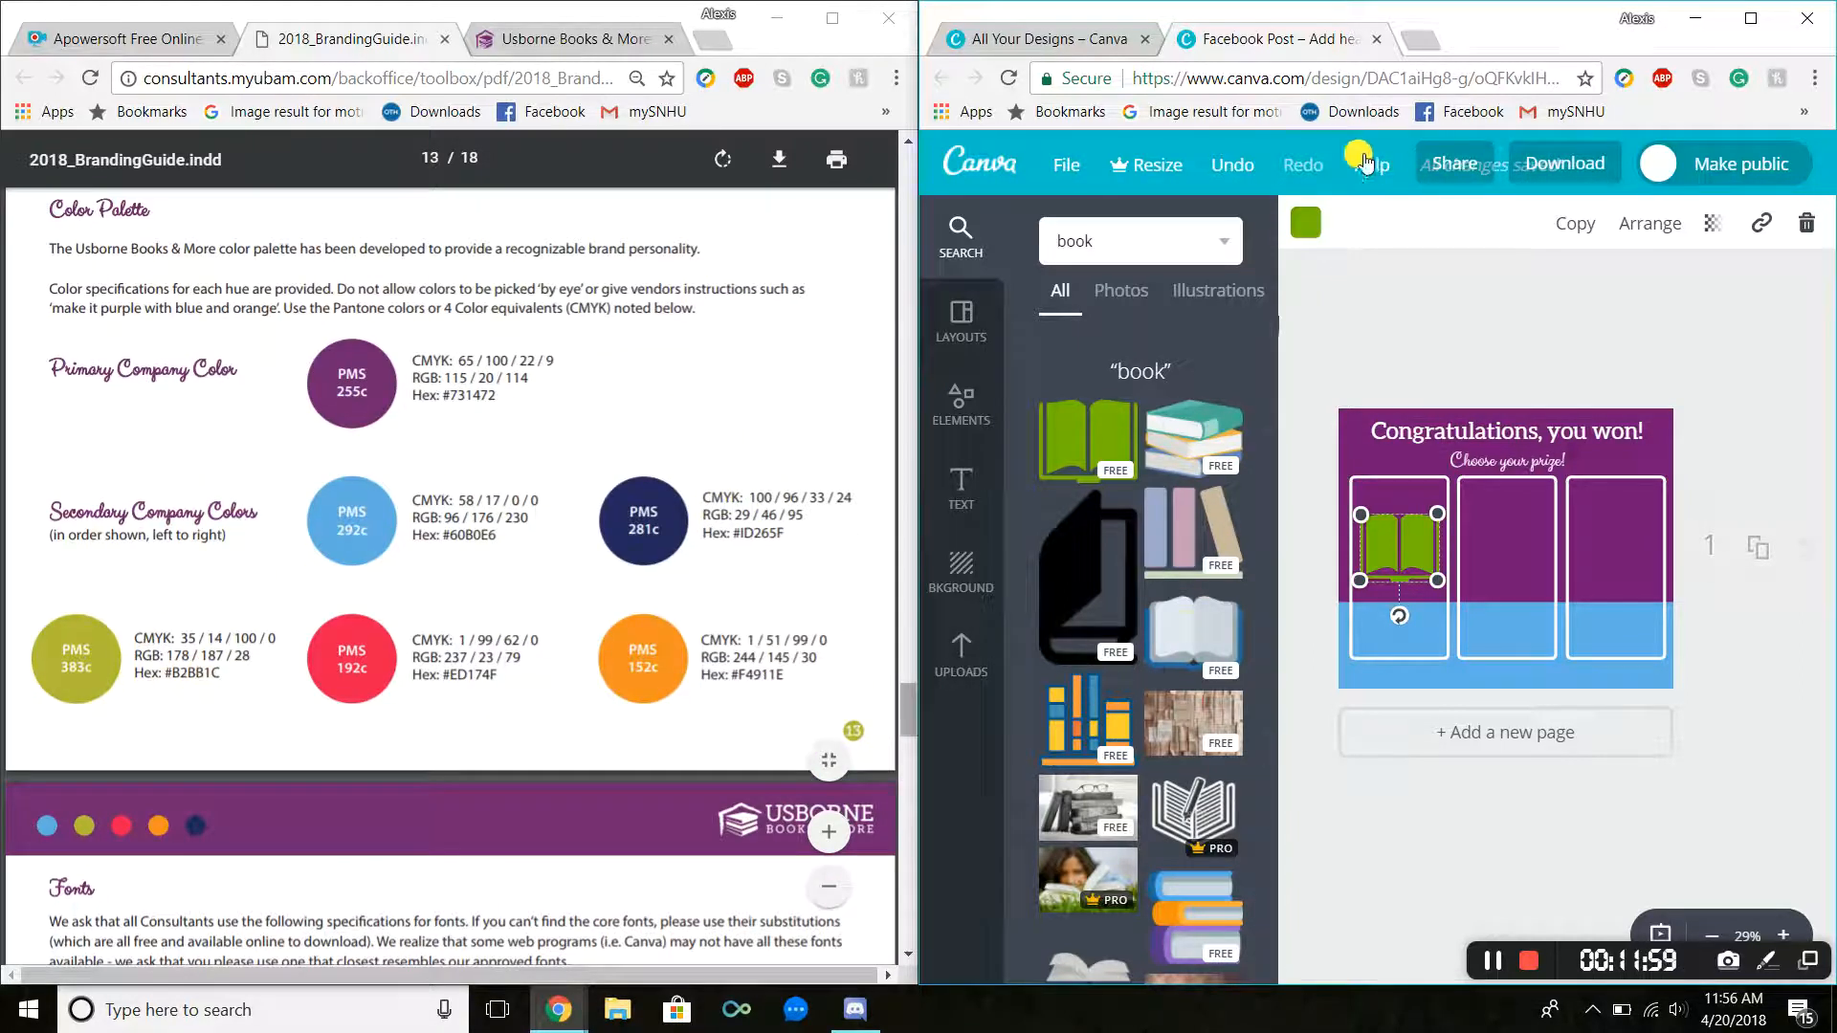
{"action": "left_click", "coordinate": [1307, 223]}
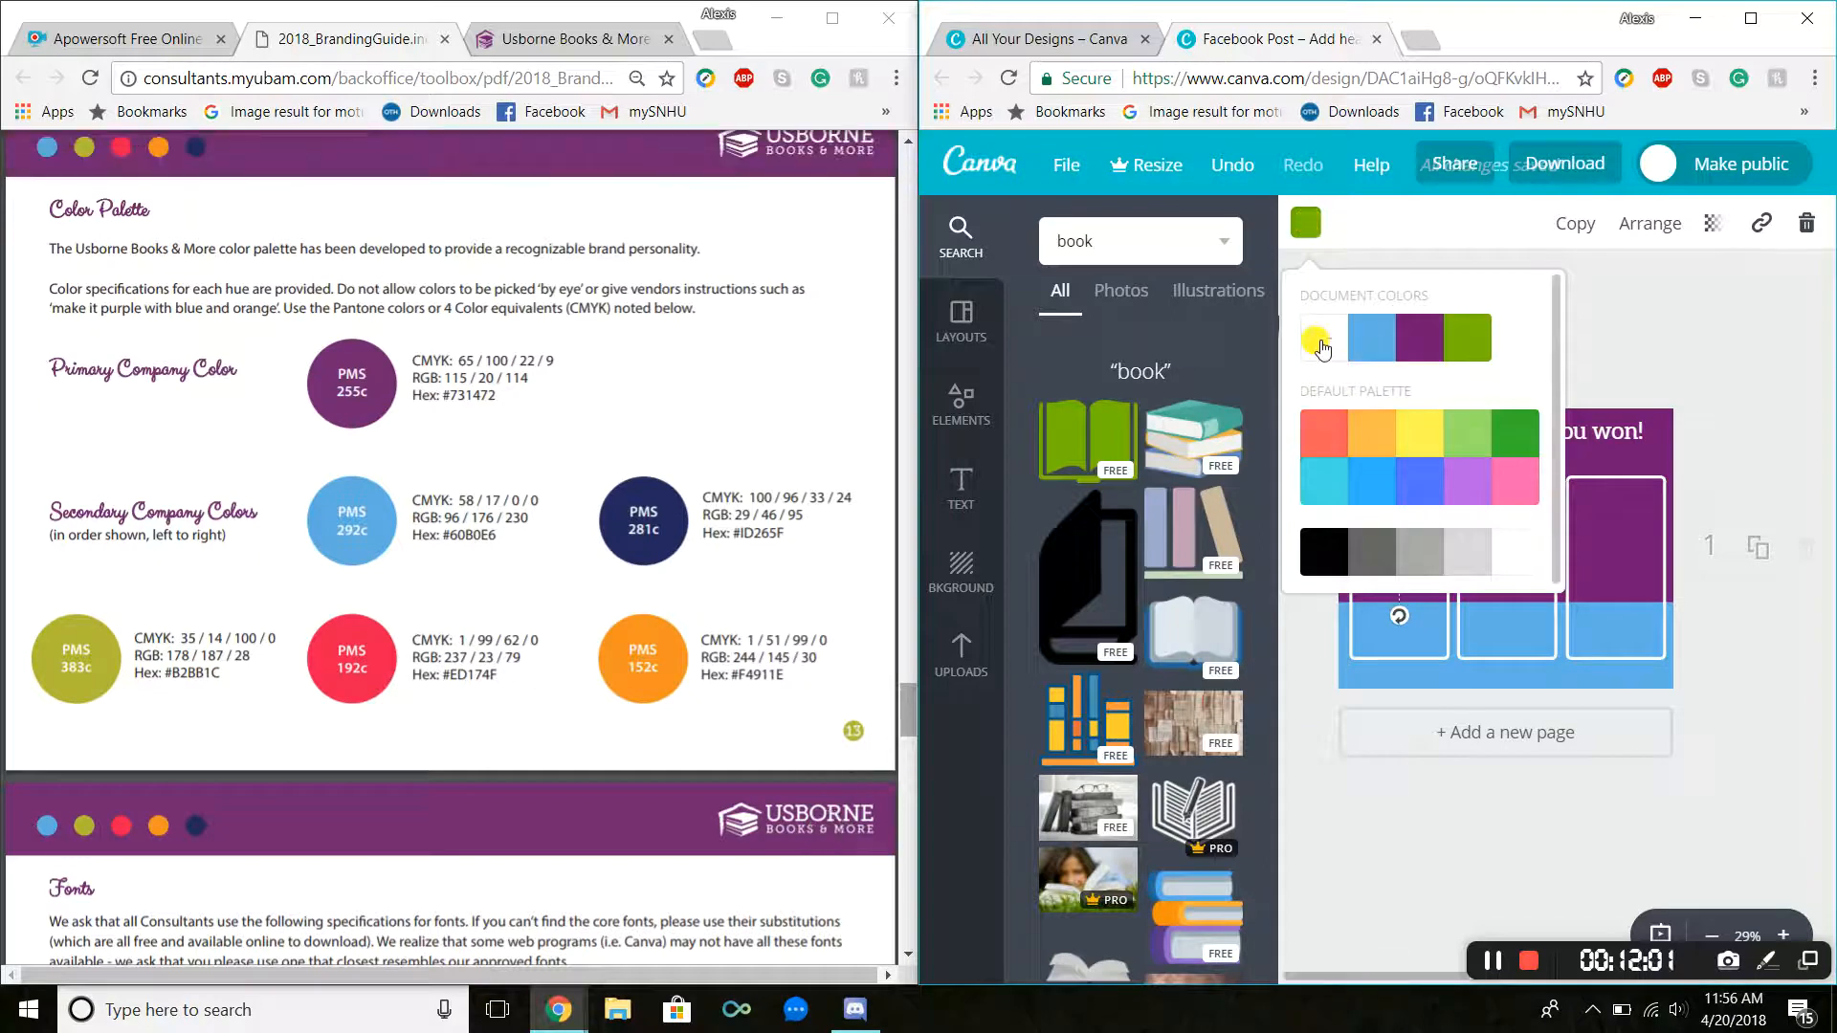
{"action": "left_click", "coordinate": [1319, 343]}
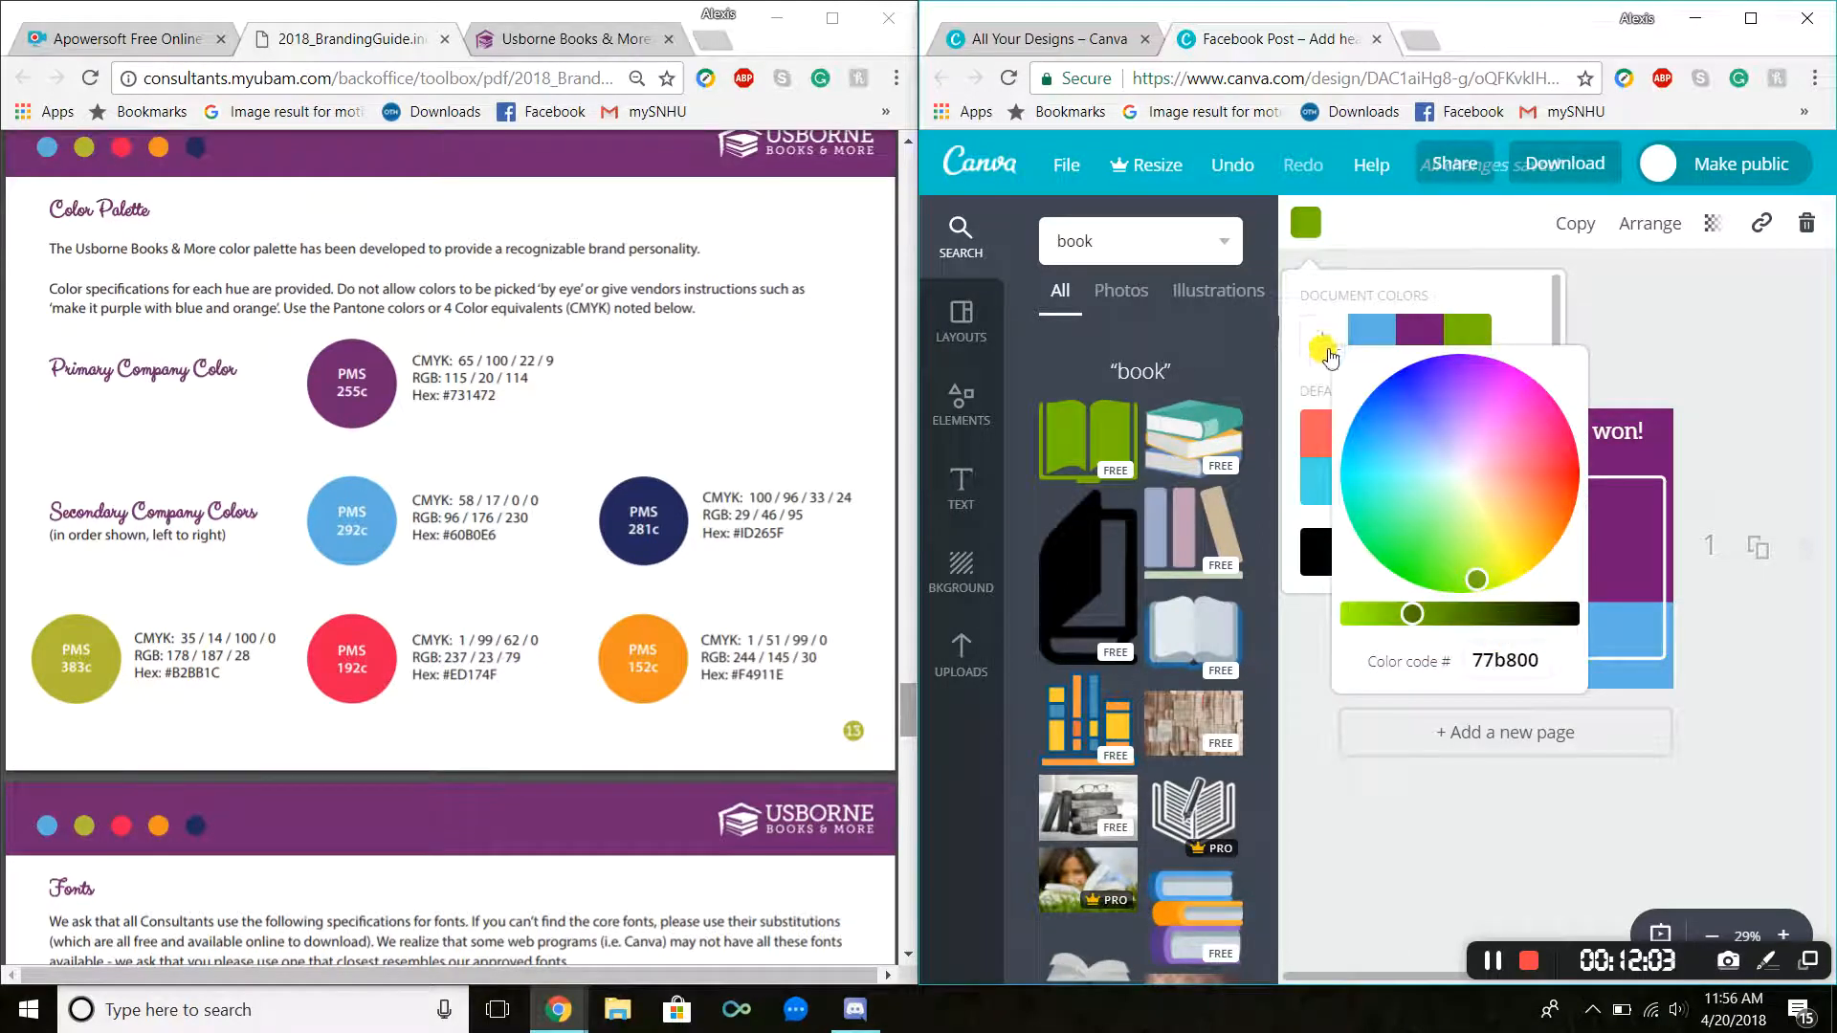
{"action": "left_click_drag", "start_coordinate": [1538, 658], "coordinate": [1453, 666]}
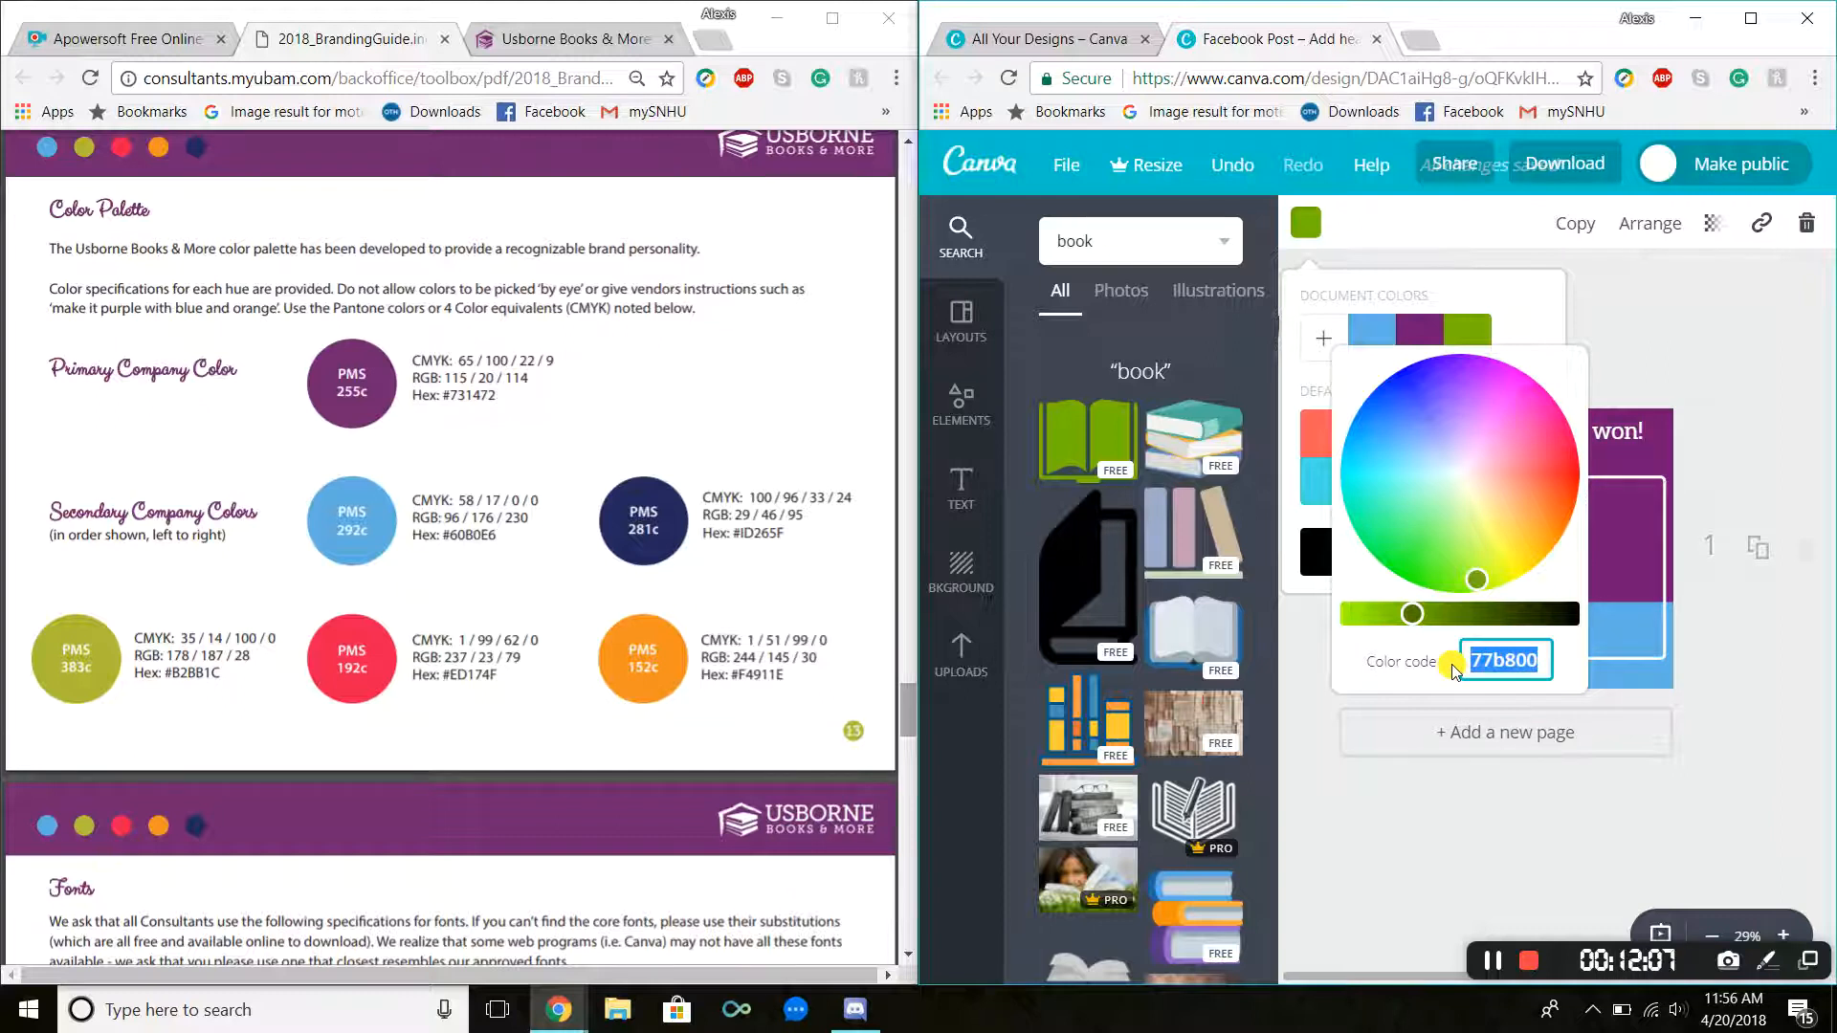
{"action": "type", "text": "B2BB"}
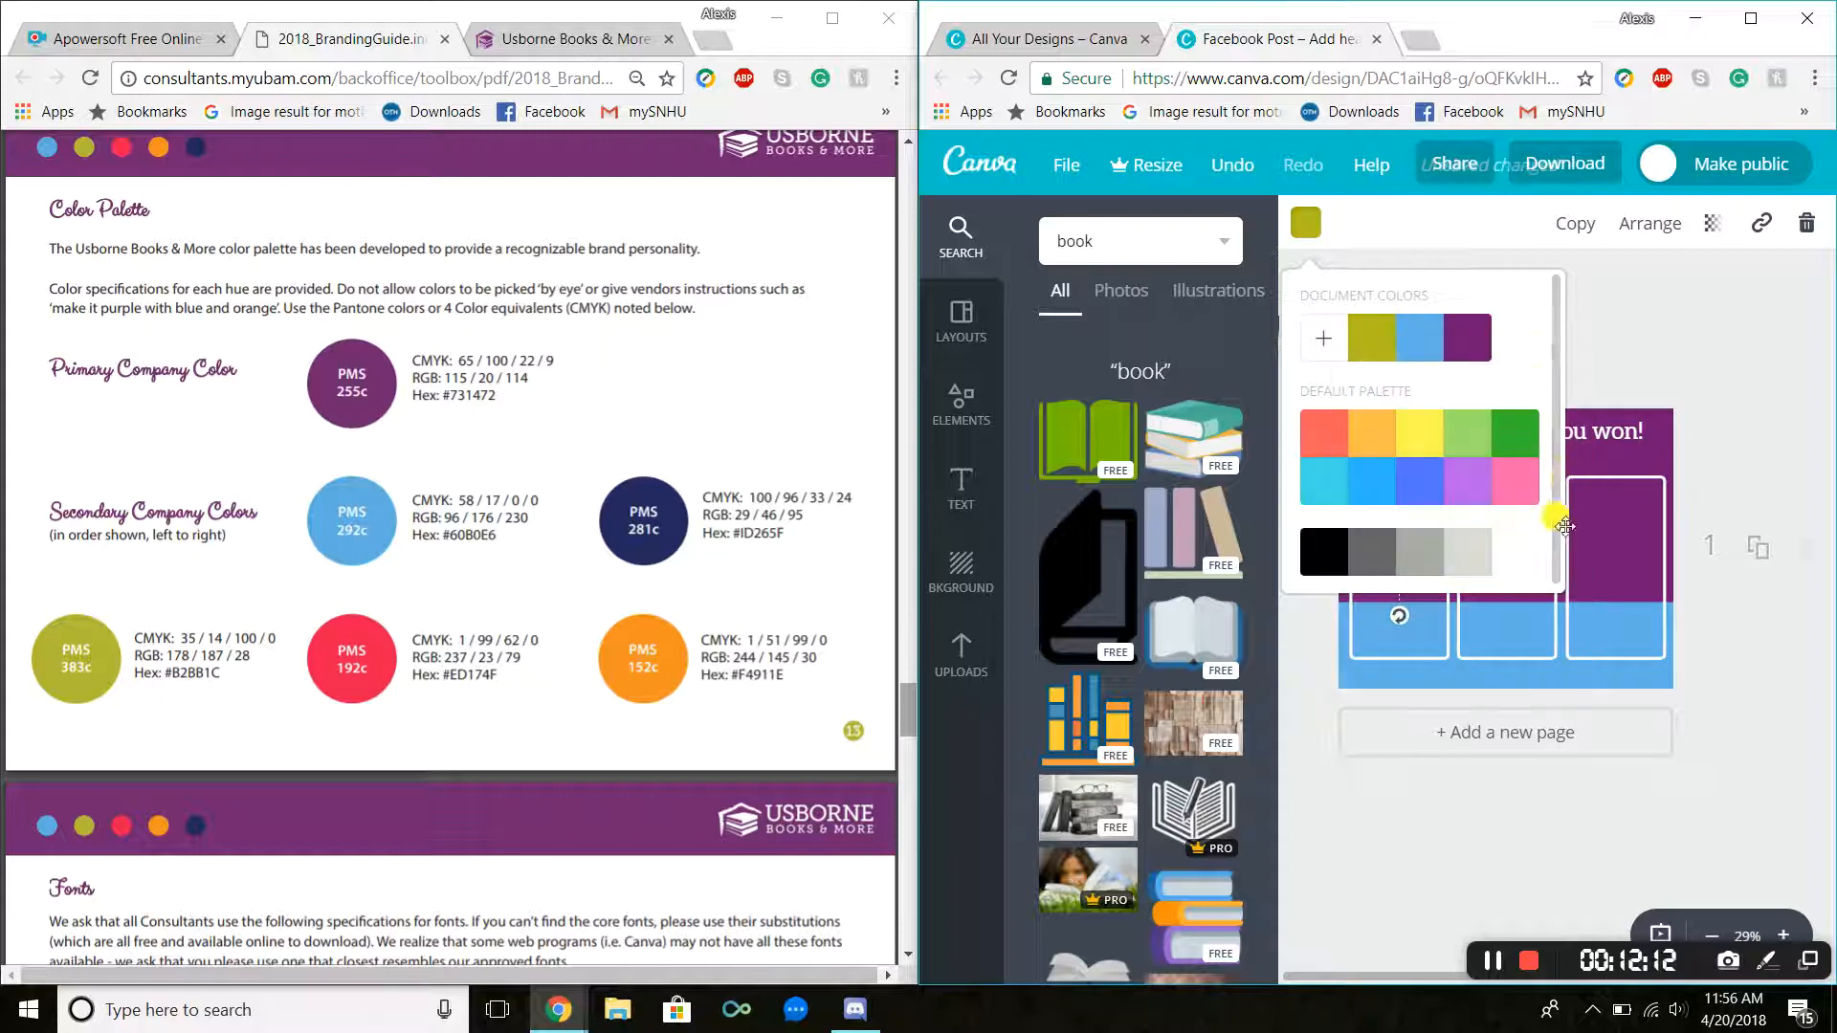
{"action": "left_click", "coordinate": [1436, 547]}
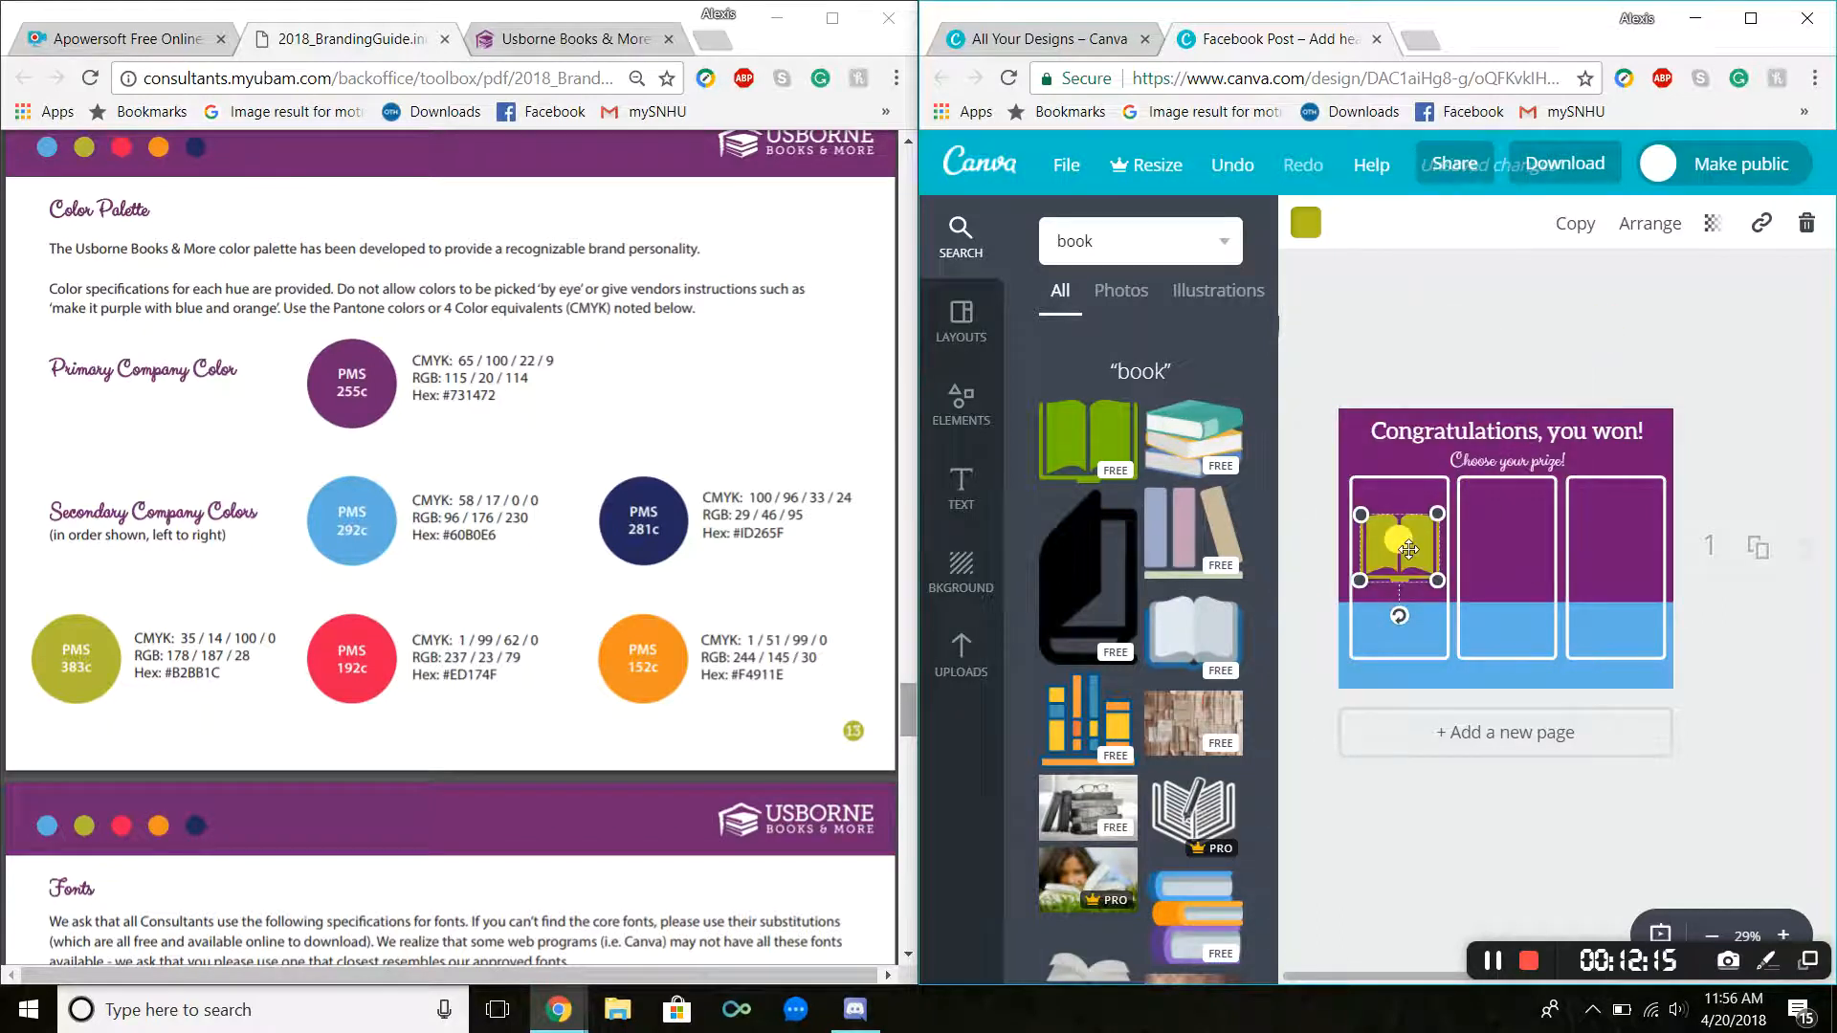
{"action": "left_click", "coordinate": [1543, 349]}
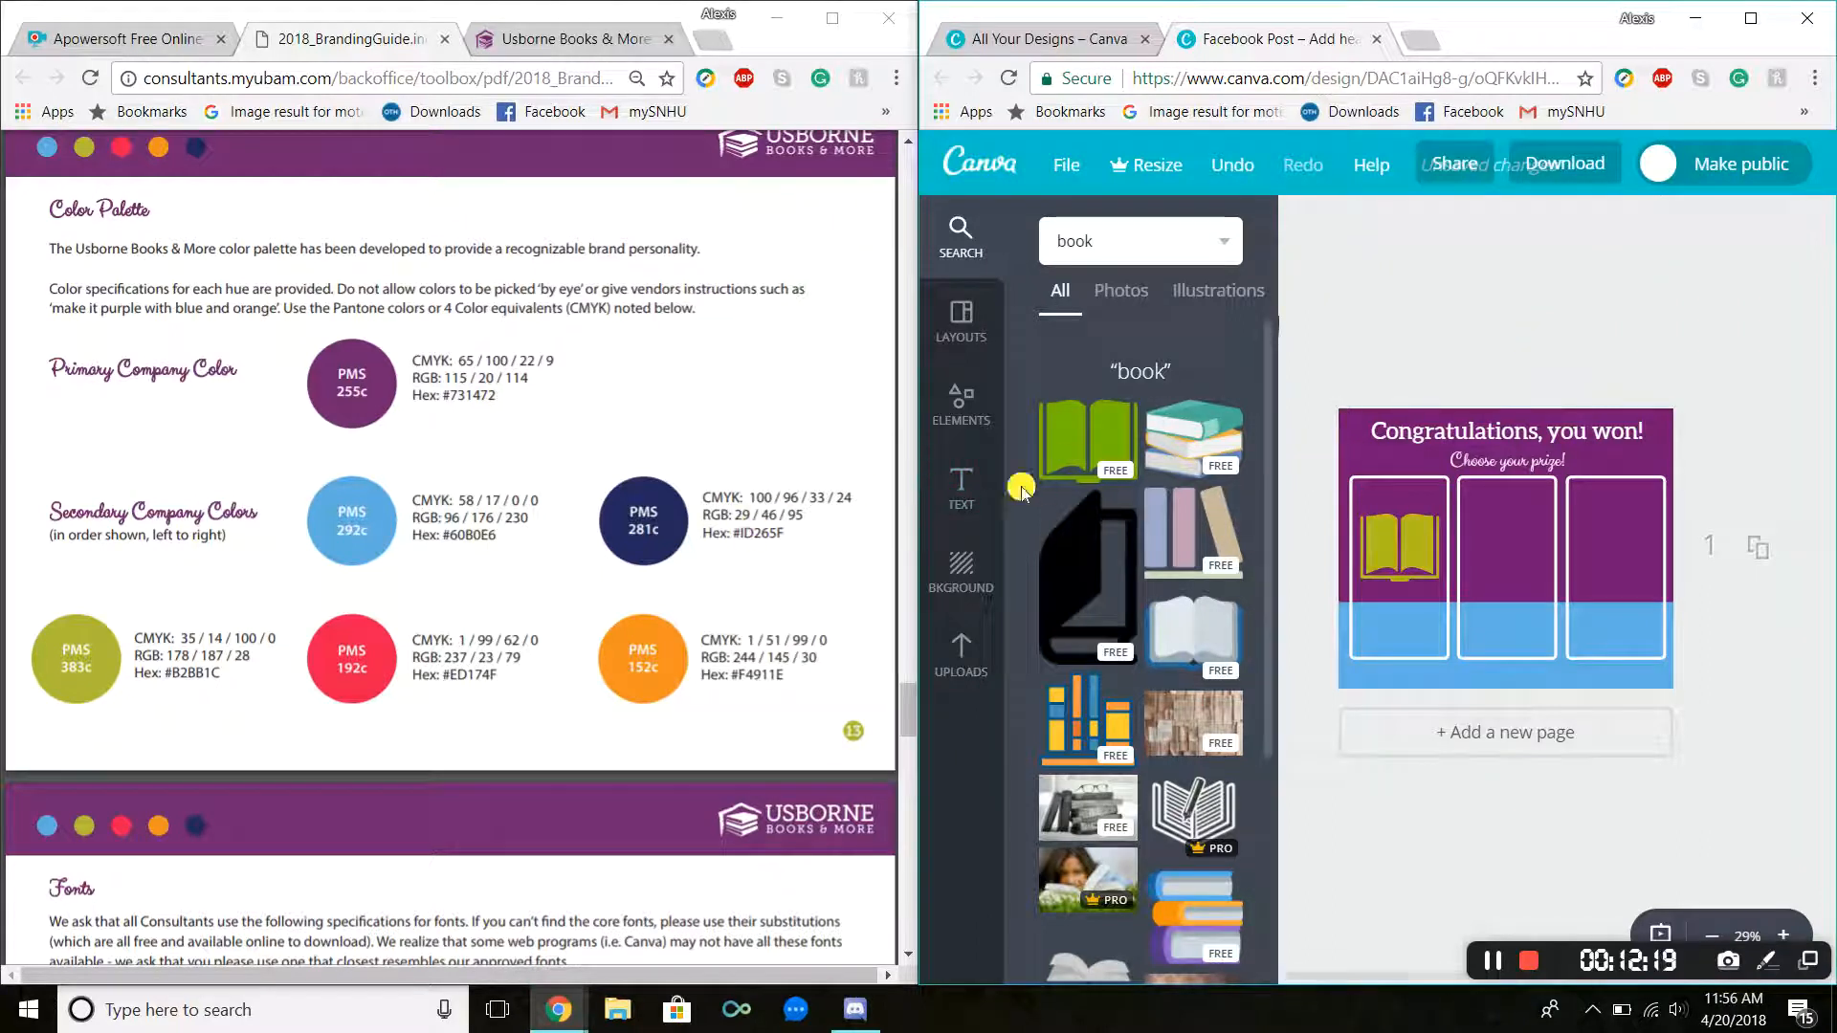
Step: Add a body text box to the left panel and set its font to Arialle, the guide's substitute font
{"action": "left_click", "coordinate": [960, 488]}
{"action": "left_click_drag", "start_coordinate": [1120, 440], "coordinate": [1412, 608]}
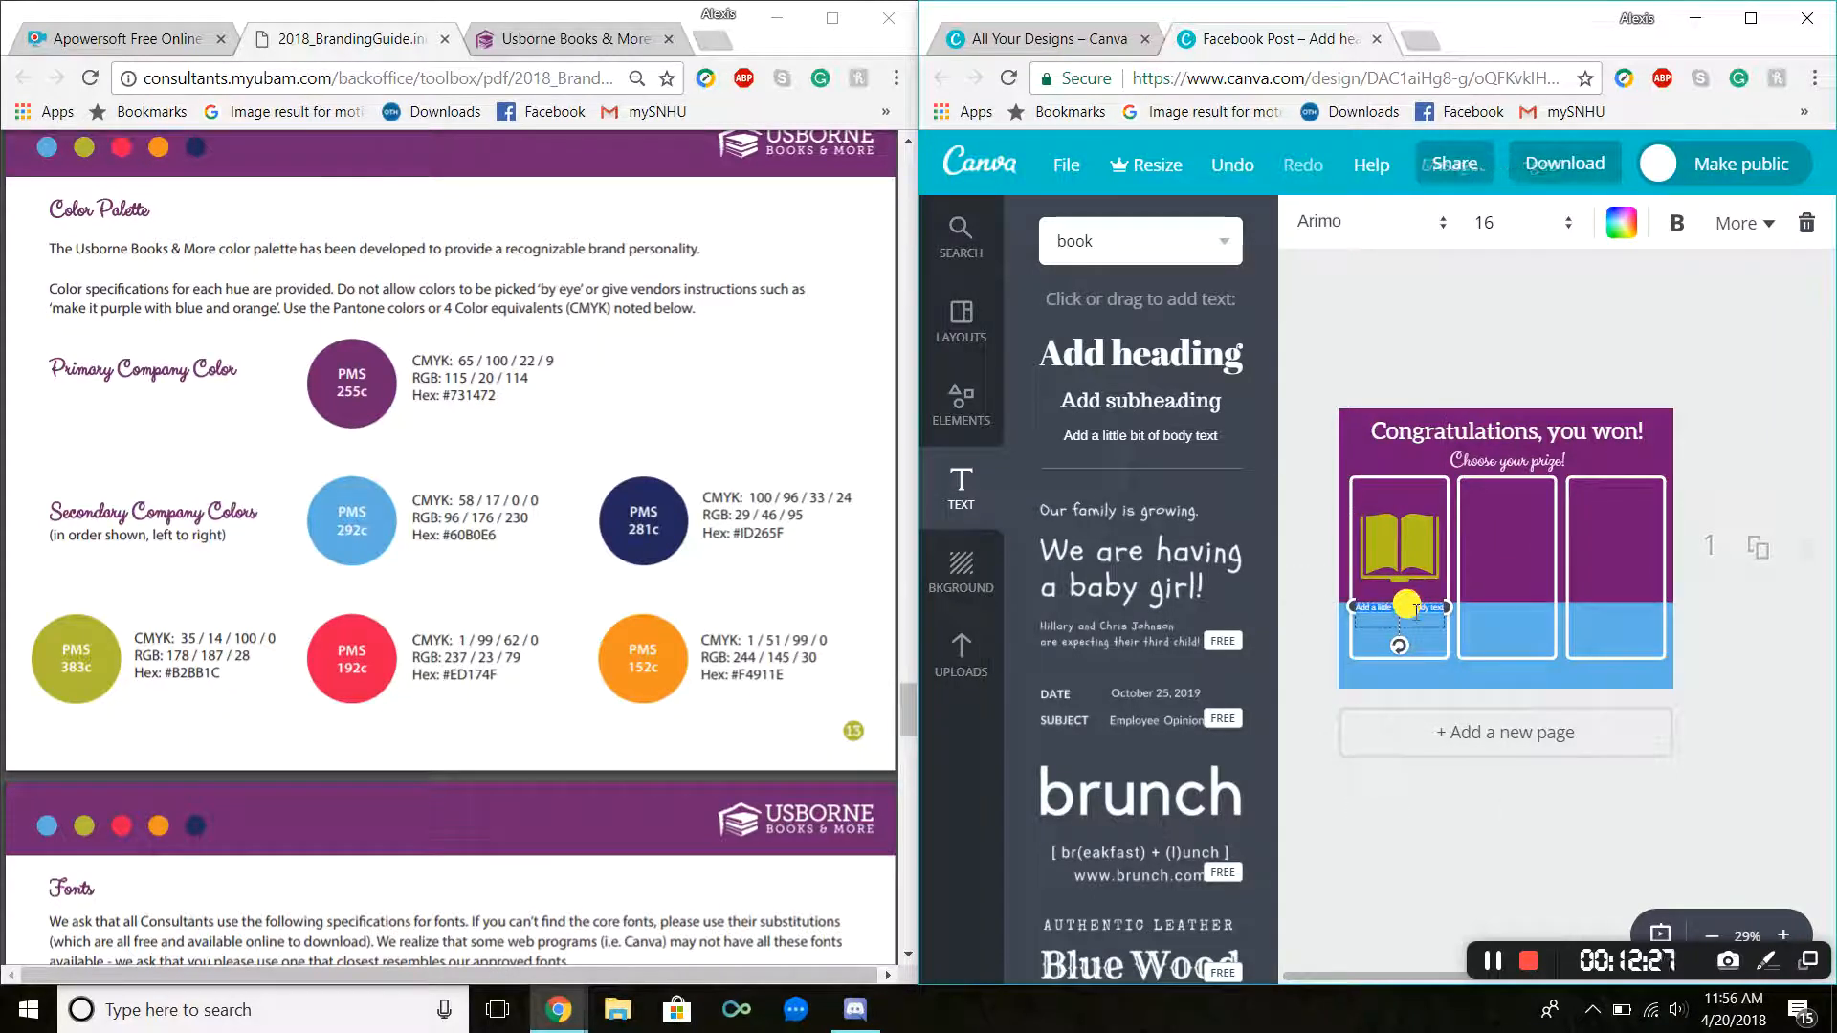
{"action": "scroll", "coordinate": [265, 796], "scroll_direction": "down", "scroll_amount": 7}
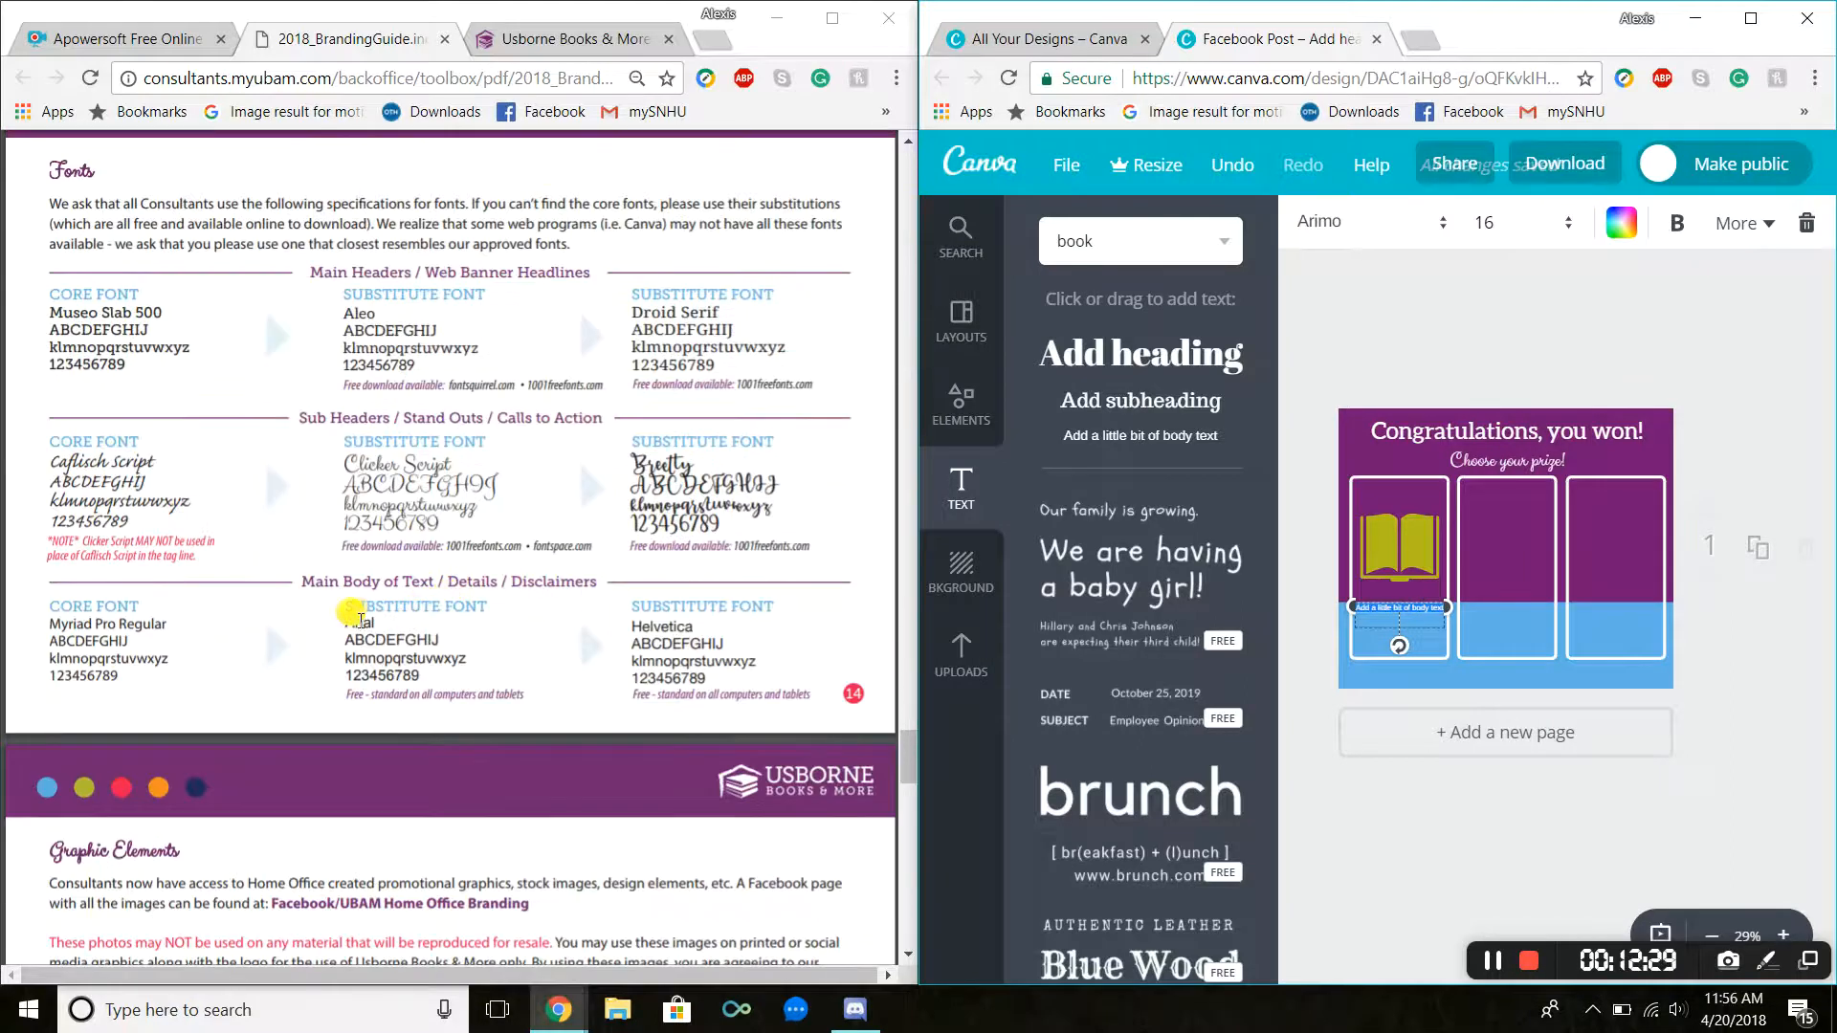
{"action": "left_click", "coordinate": [1402, 226]}
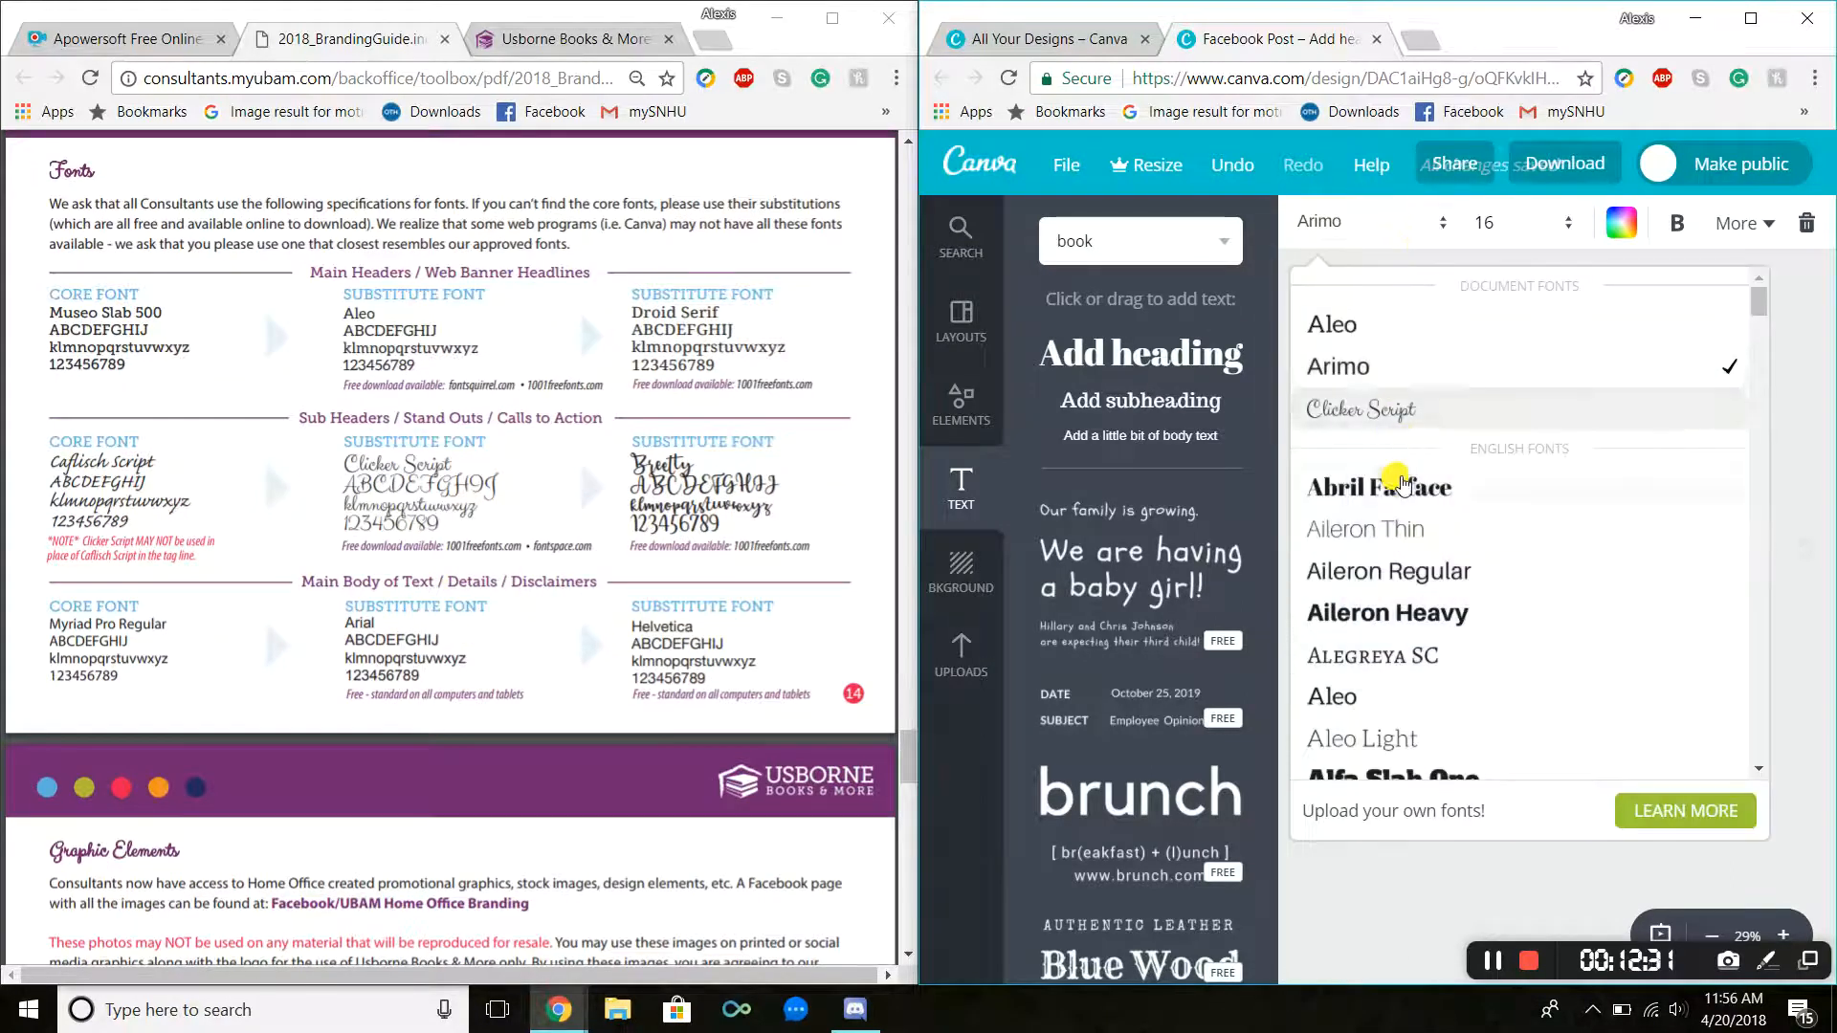
{"action": "scroll", "coordinate": [1401, 488], "scroll_direction": "down", "scroll_amount": 6}
{"action": "scroll", "coordinate": [1400, 493], "scroll_direction": "down", "scroll_amount": 3}
{"action": "left_click", "coordinate": [1390, 450]}
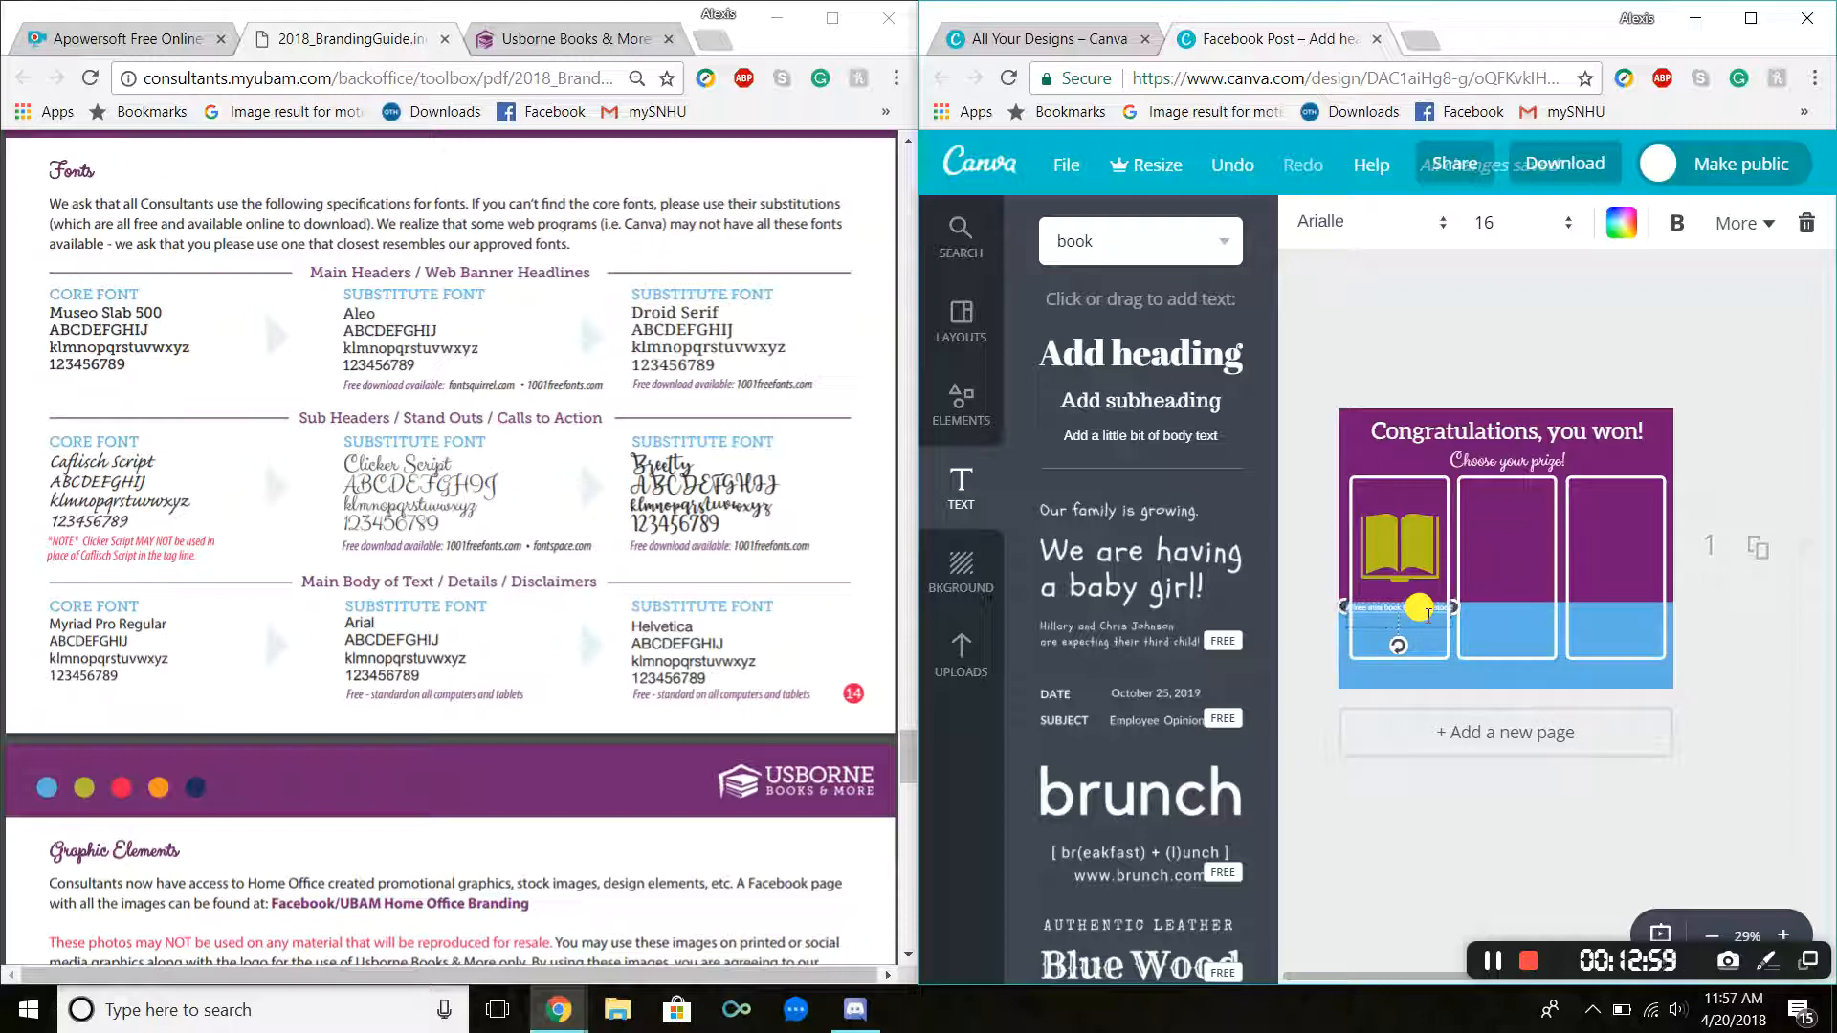
Step: Set the "A free mini book from my stock!" caption's size to 24 and nudge it into place under the book
{"action": "left_click", "coordinate": [1521, 222]}
{"action": "left_click", "coordinate": [1509, 535]}
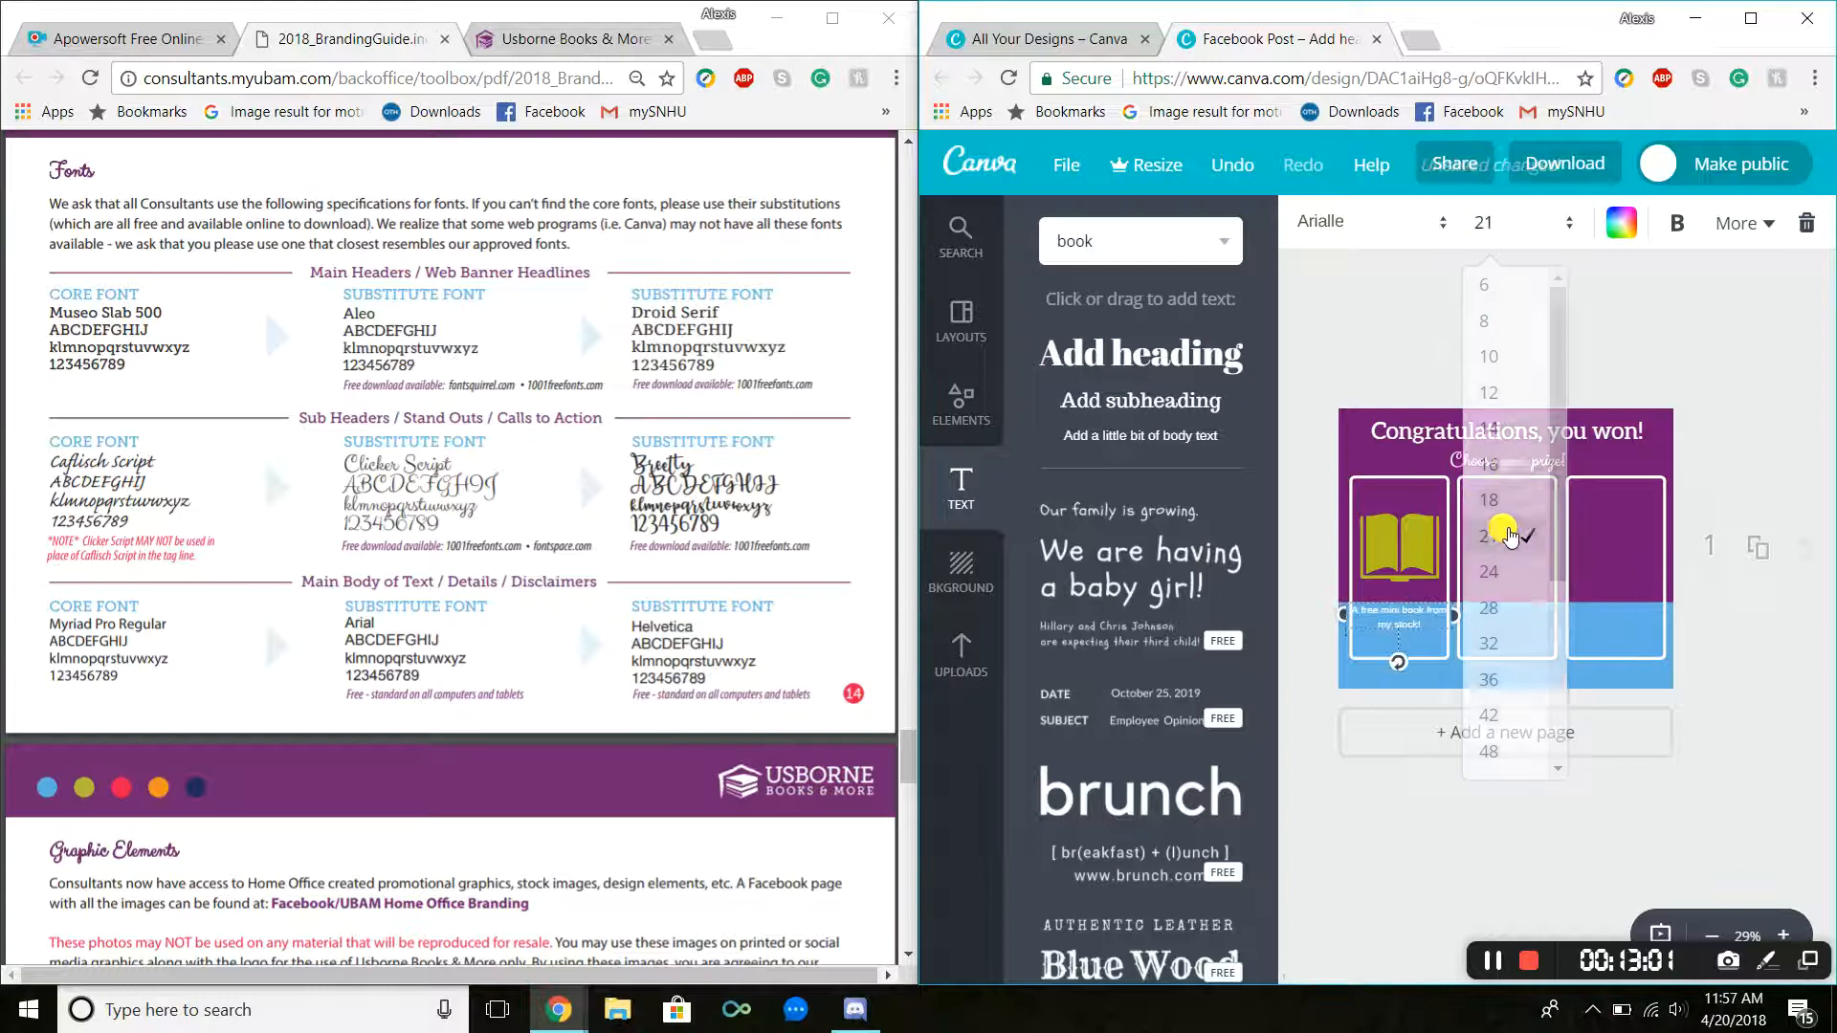
{"action": "left_click", "coordinate": [1531, 222]}
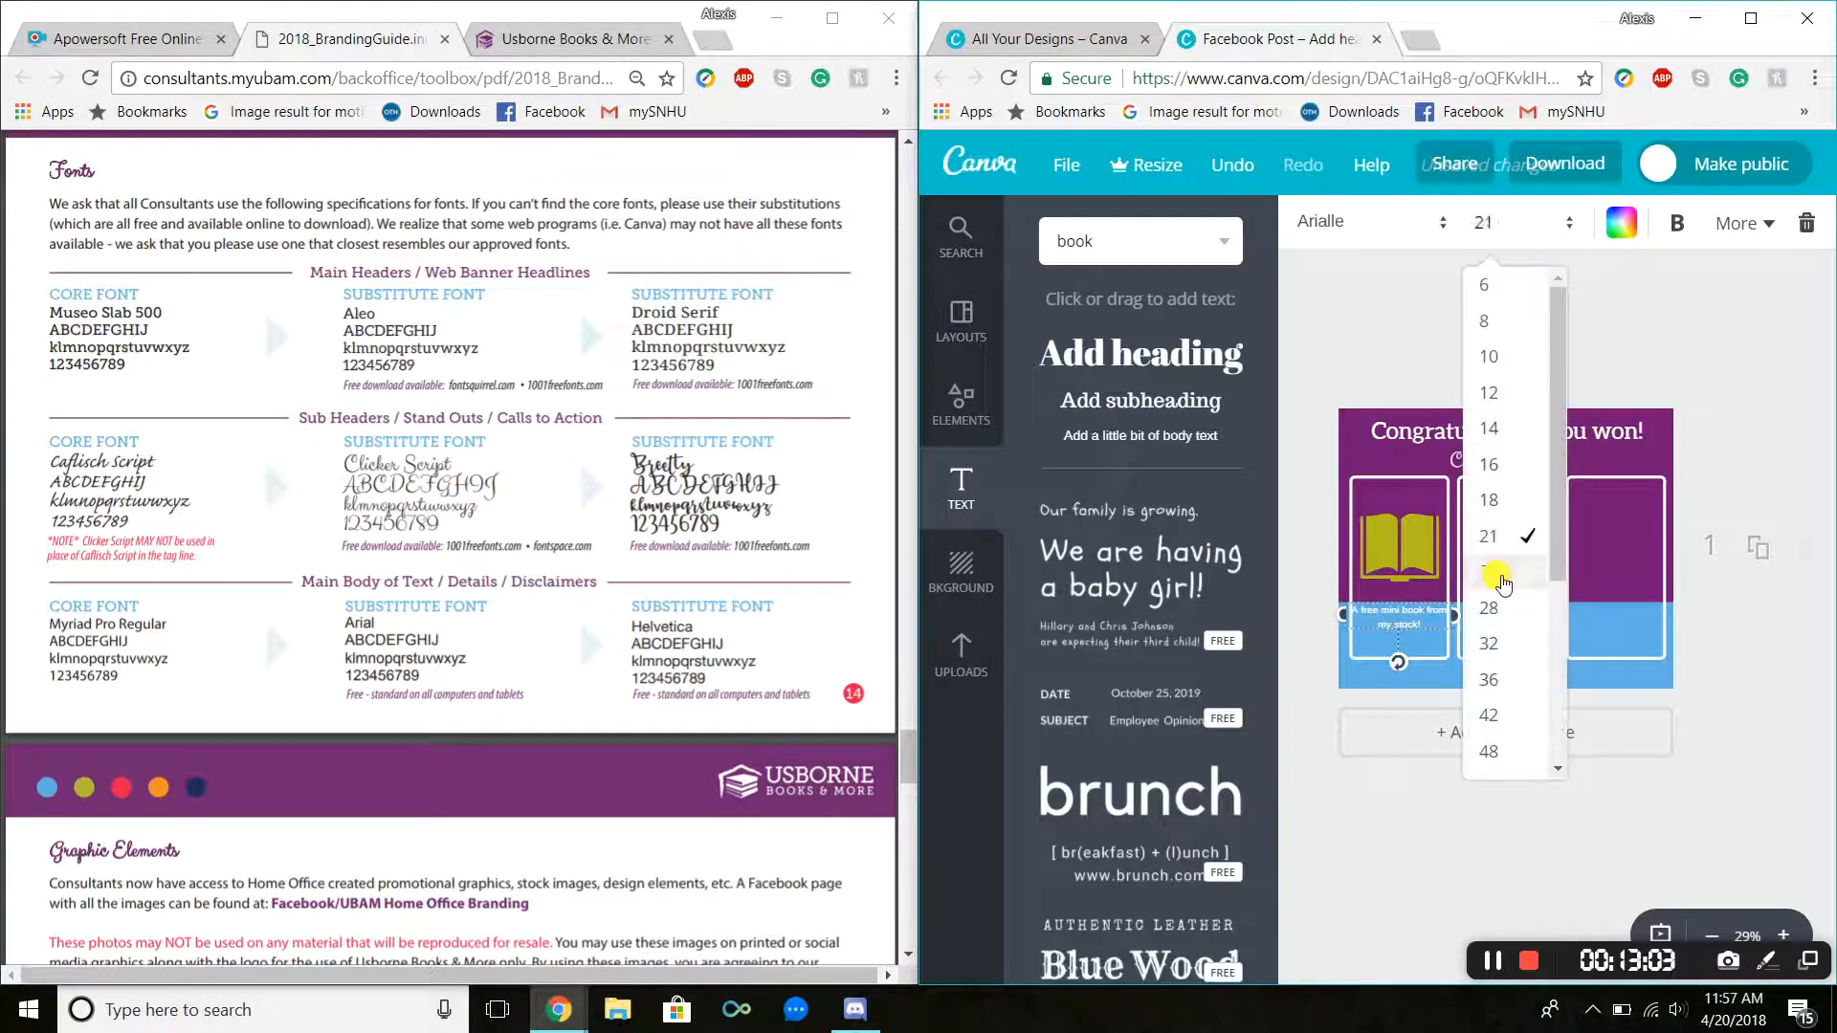
{"action": "left_click", "coordinate": [1497, 581]}
{"action": "left_click", "coordinate": [1393, 624]}
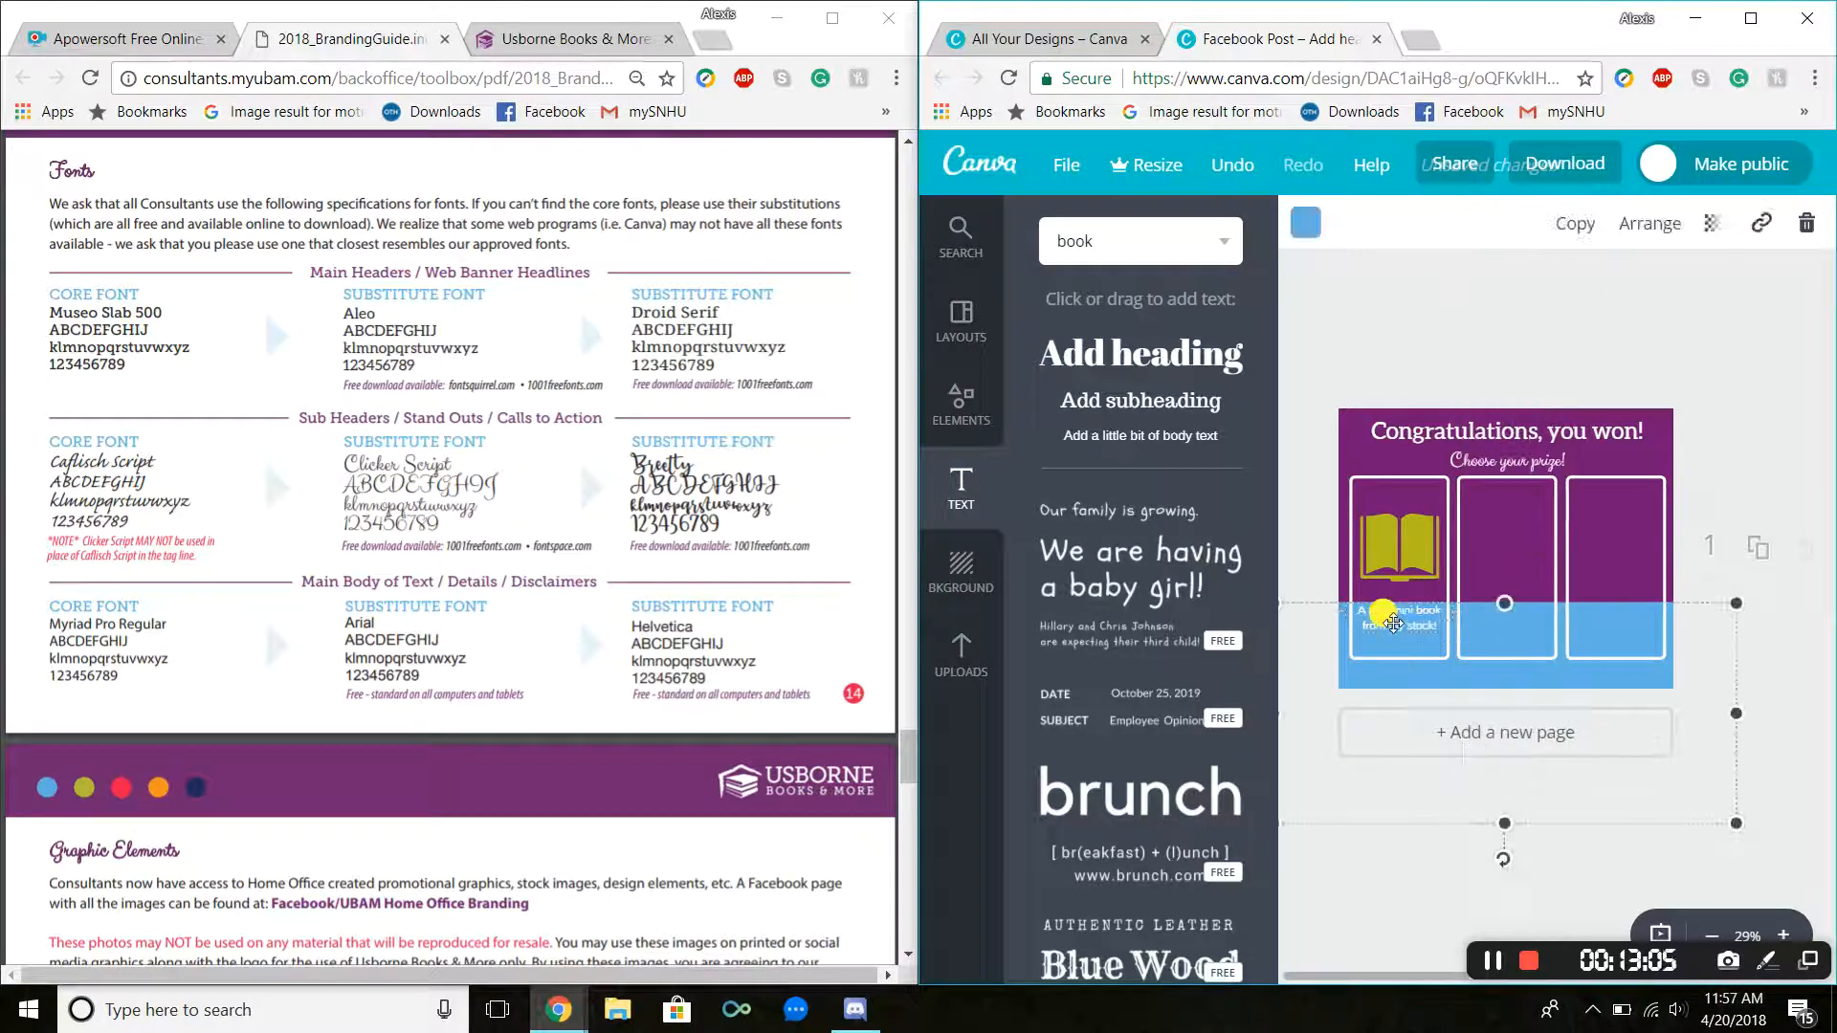
{"action": "left_click_drag", "start_coordinate": [1393, 624], "coordinate": [1404, 627]}
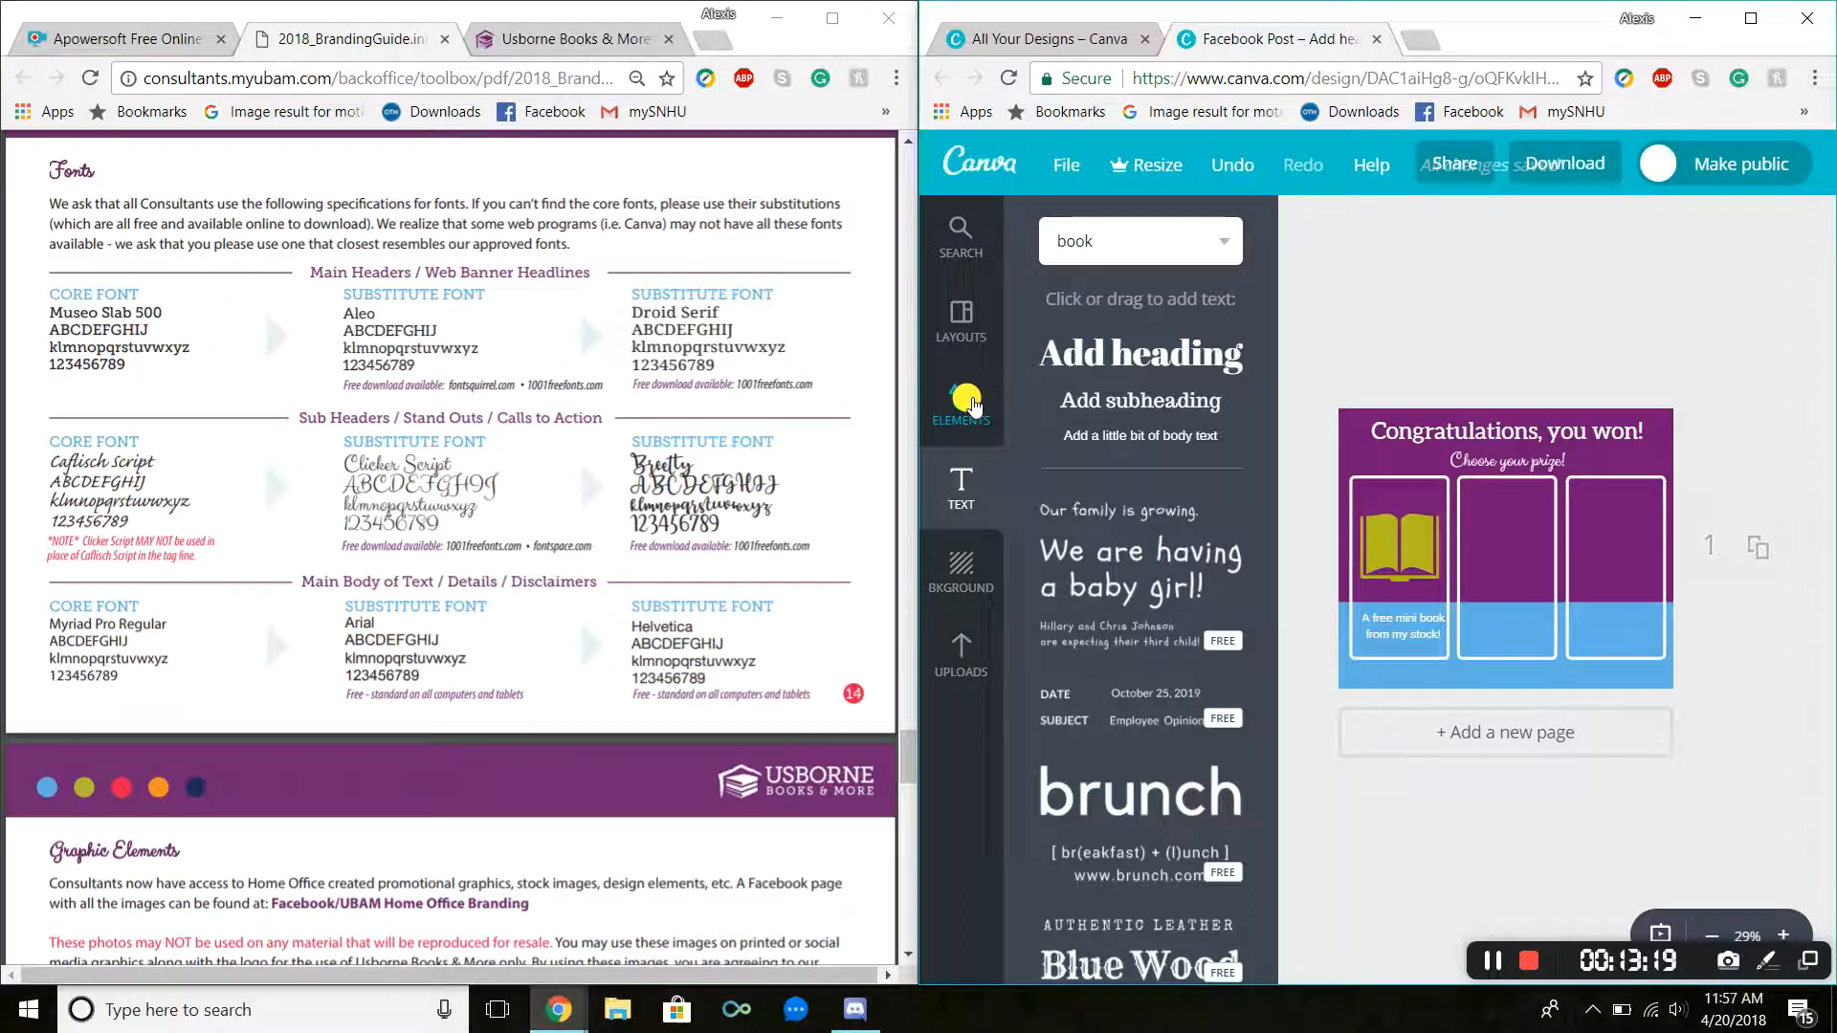
Step: Search the illustrations for "box" and place the black box graphic in the middle panel
{"action": "left_click", "coordinate": [961, 407]}
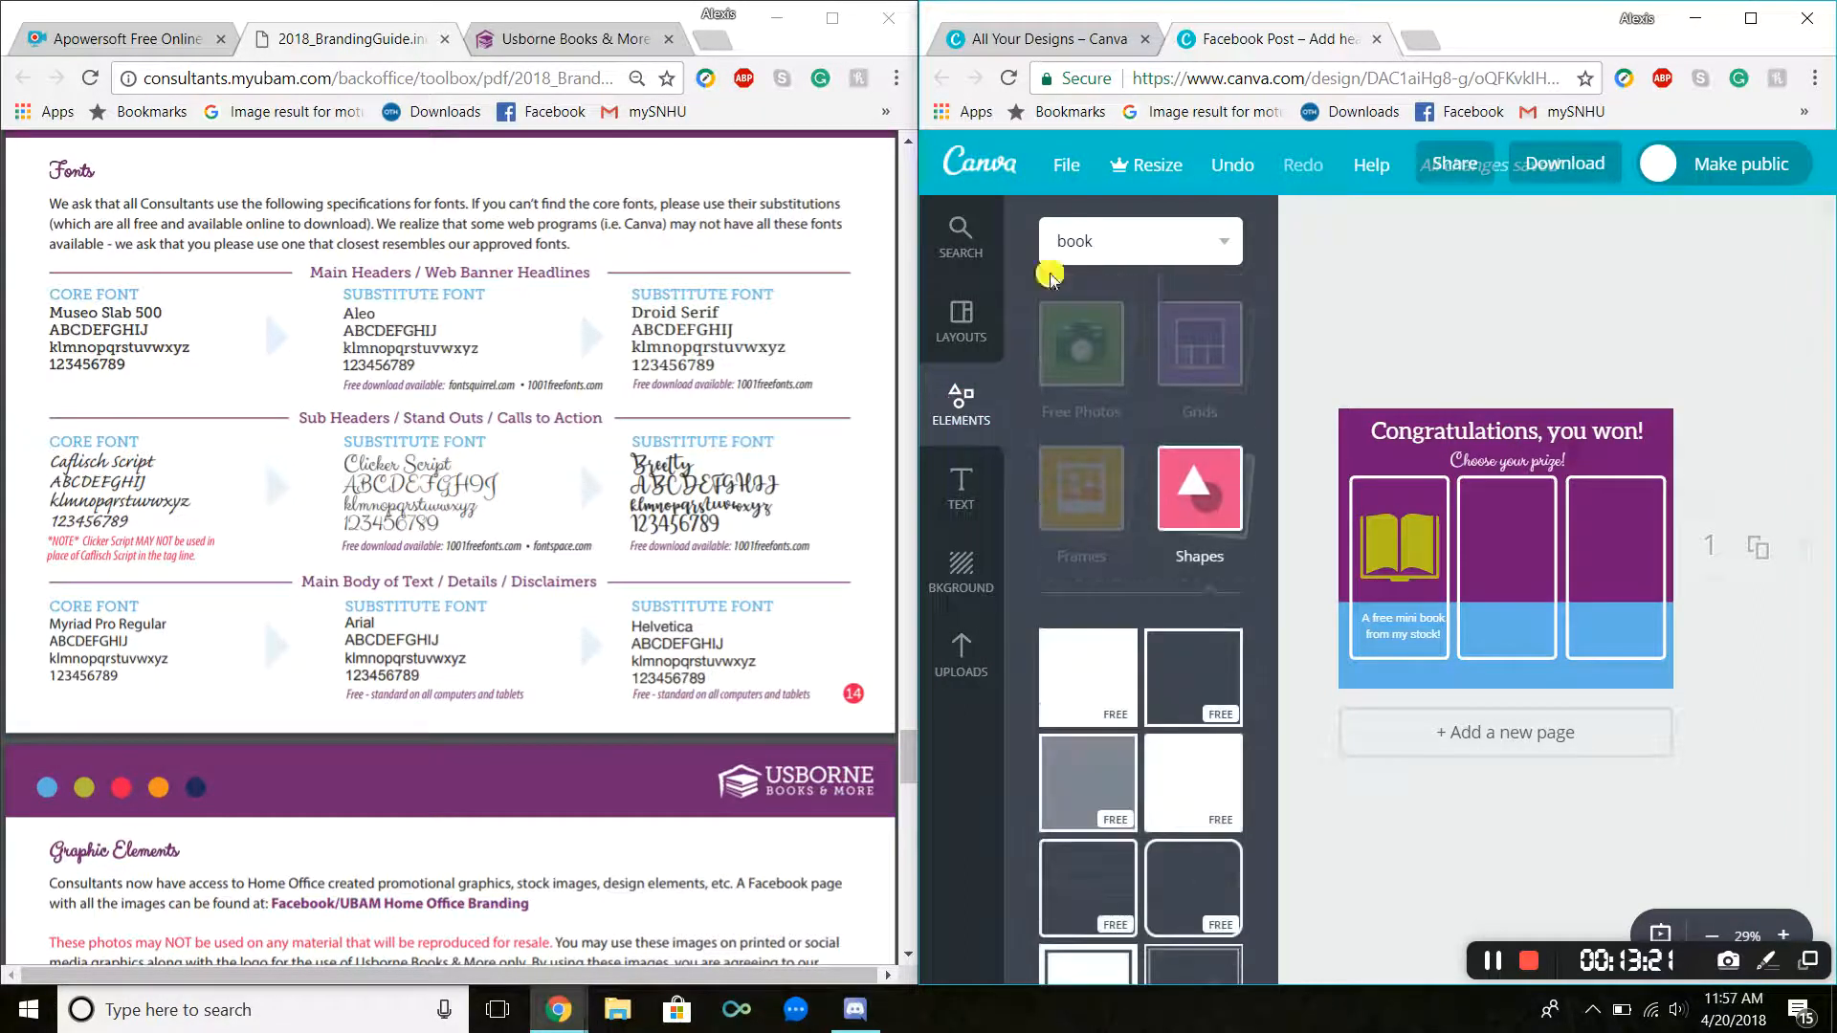
{"action": "left_click", "coordinate": [1085, 241]}
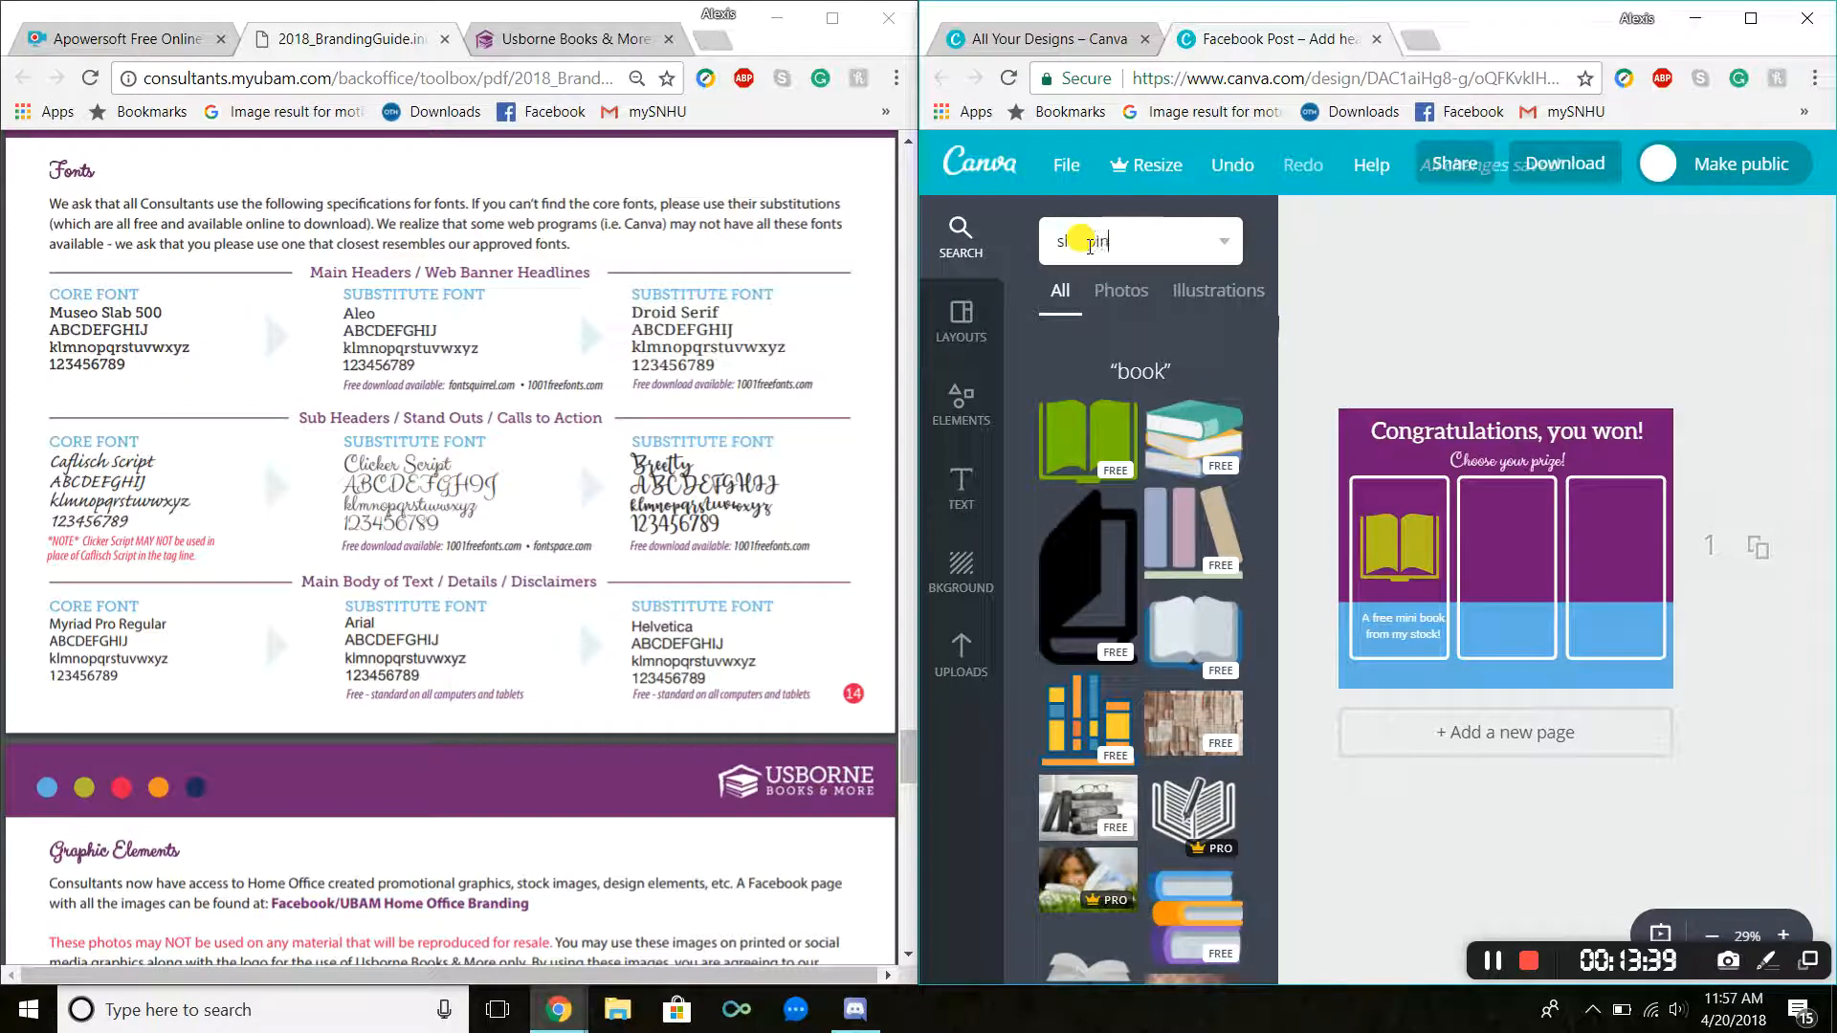
{"action": "type", "text": "g"}
{"action": "key", "text": "Return"}
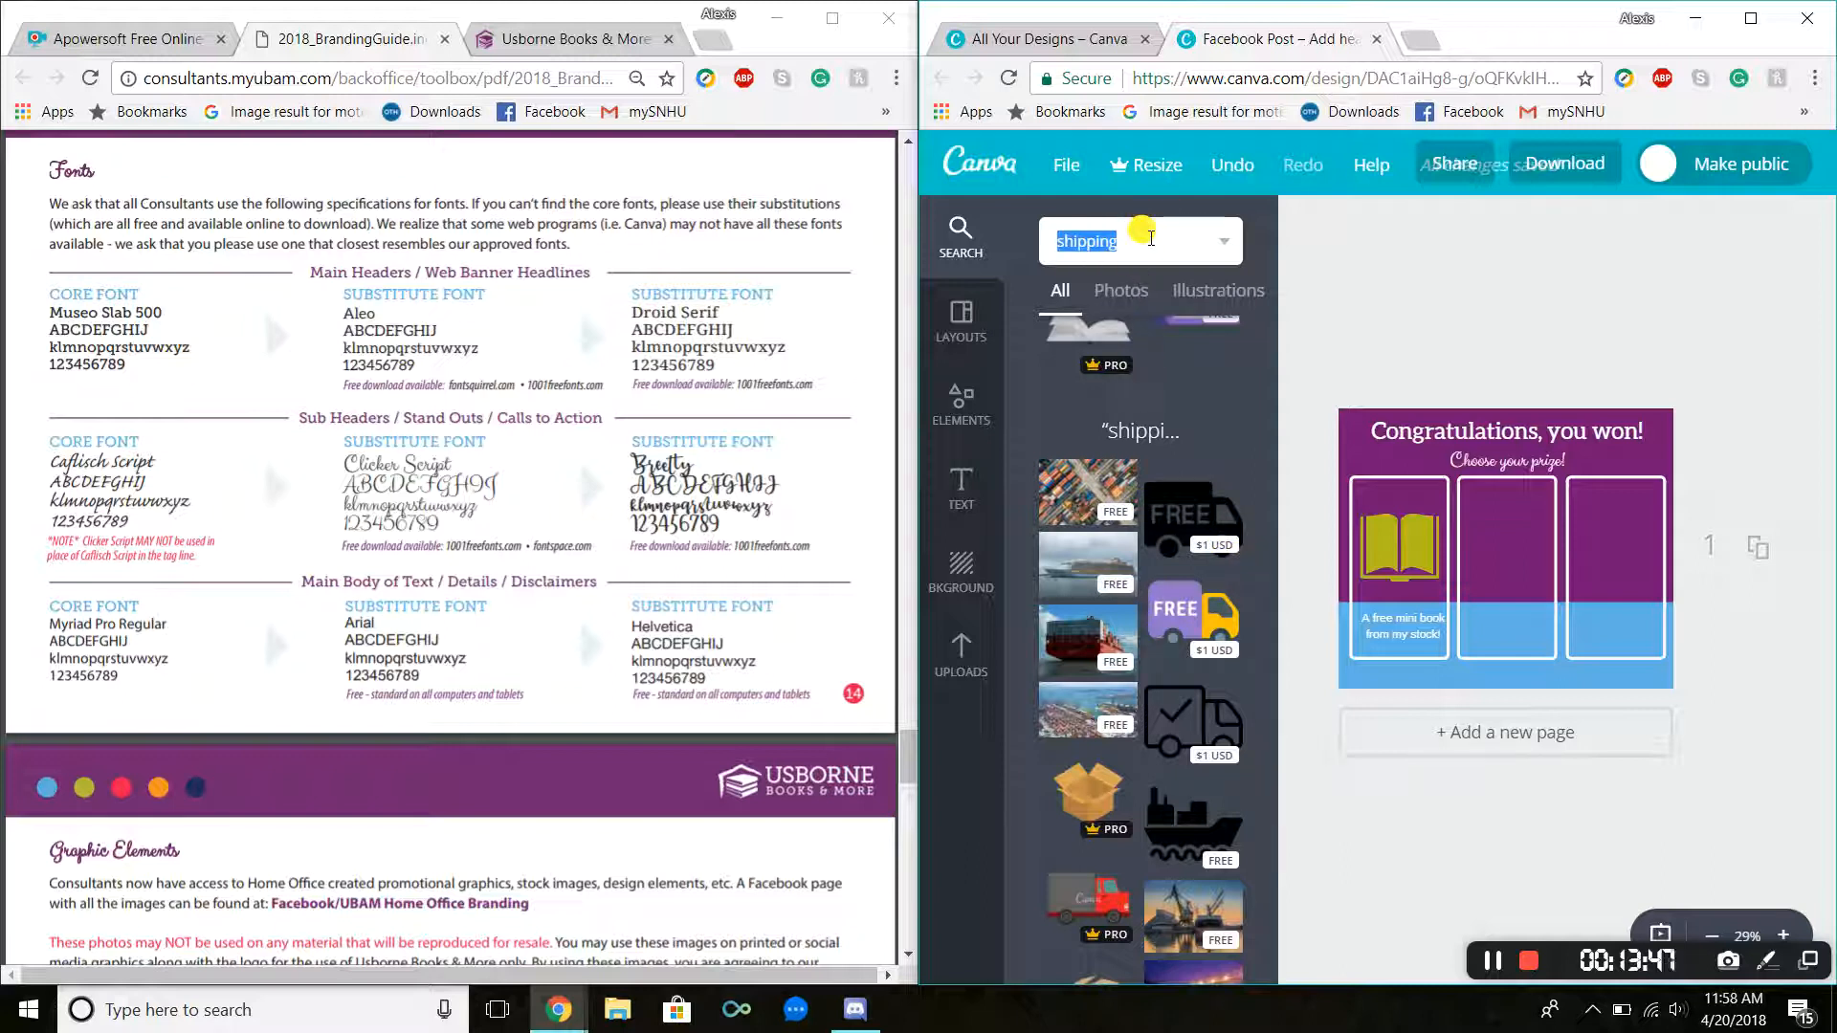
{"action": "key", "text": "Return"}
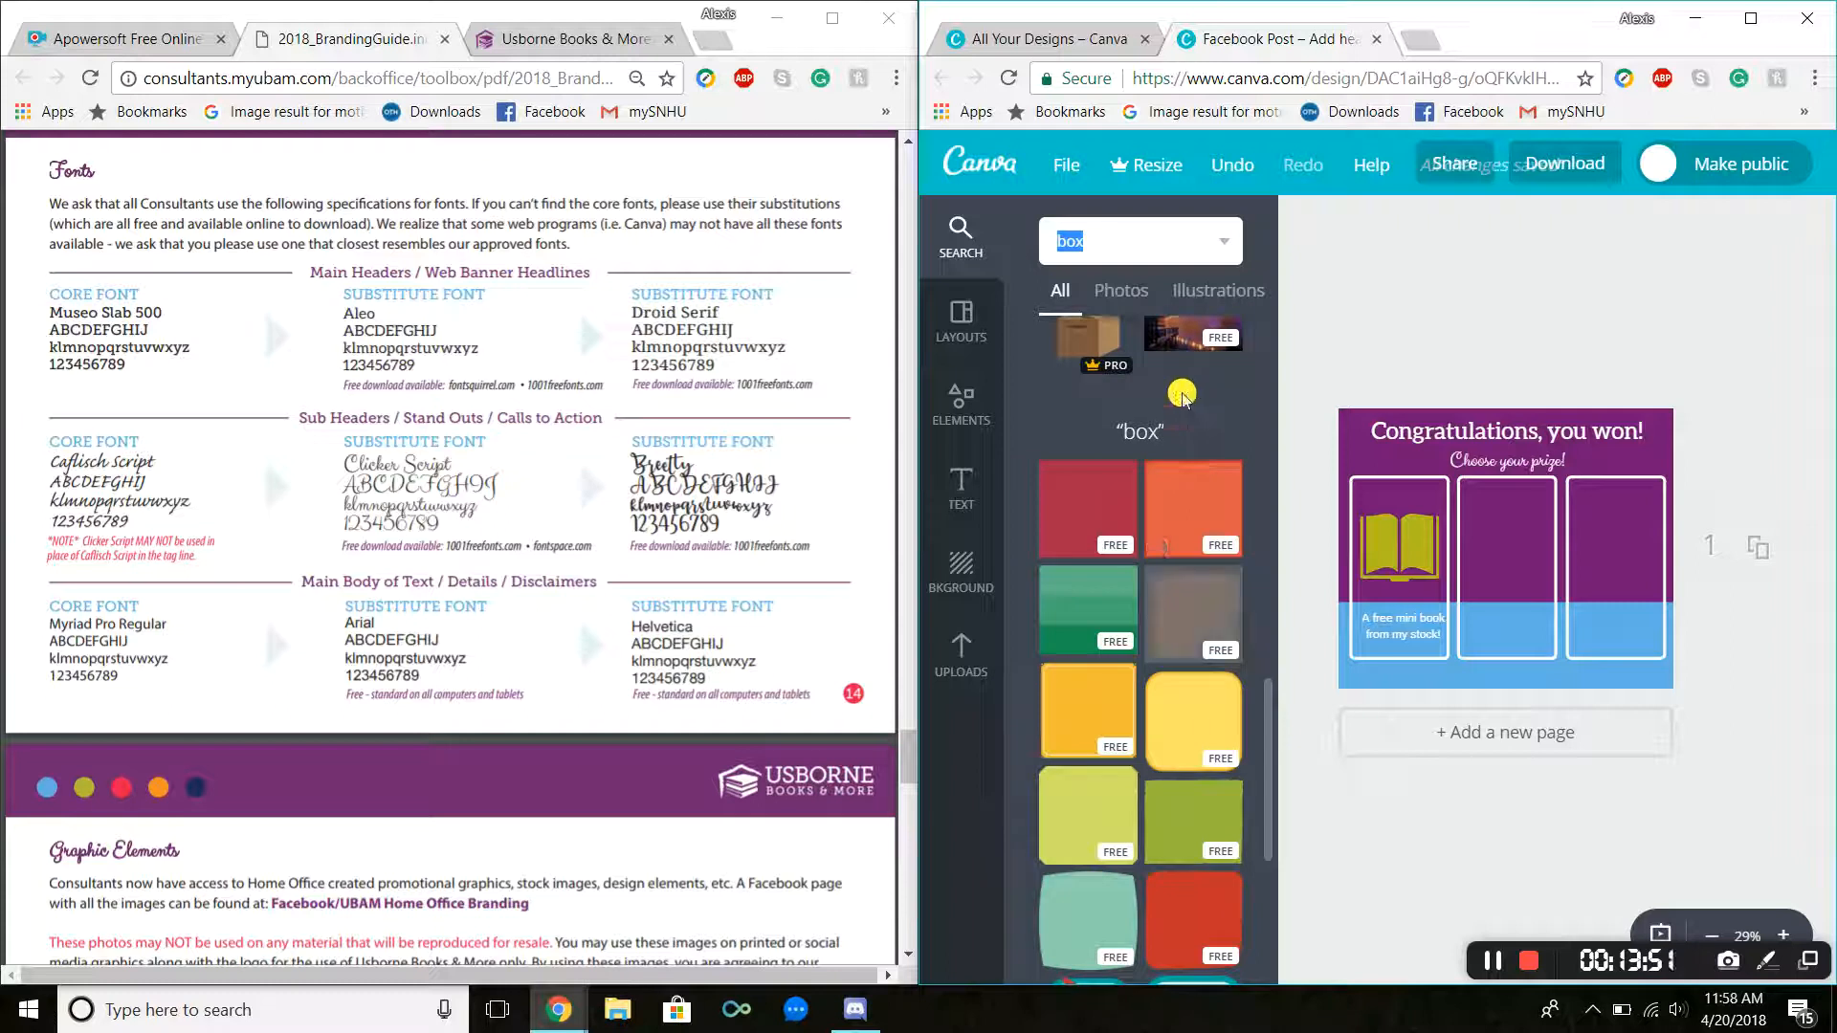
{"action": "scroll", "coordinate": [1195, 373], "scroll_direction": "up", "scroll_amount": 6}
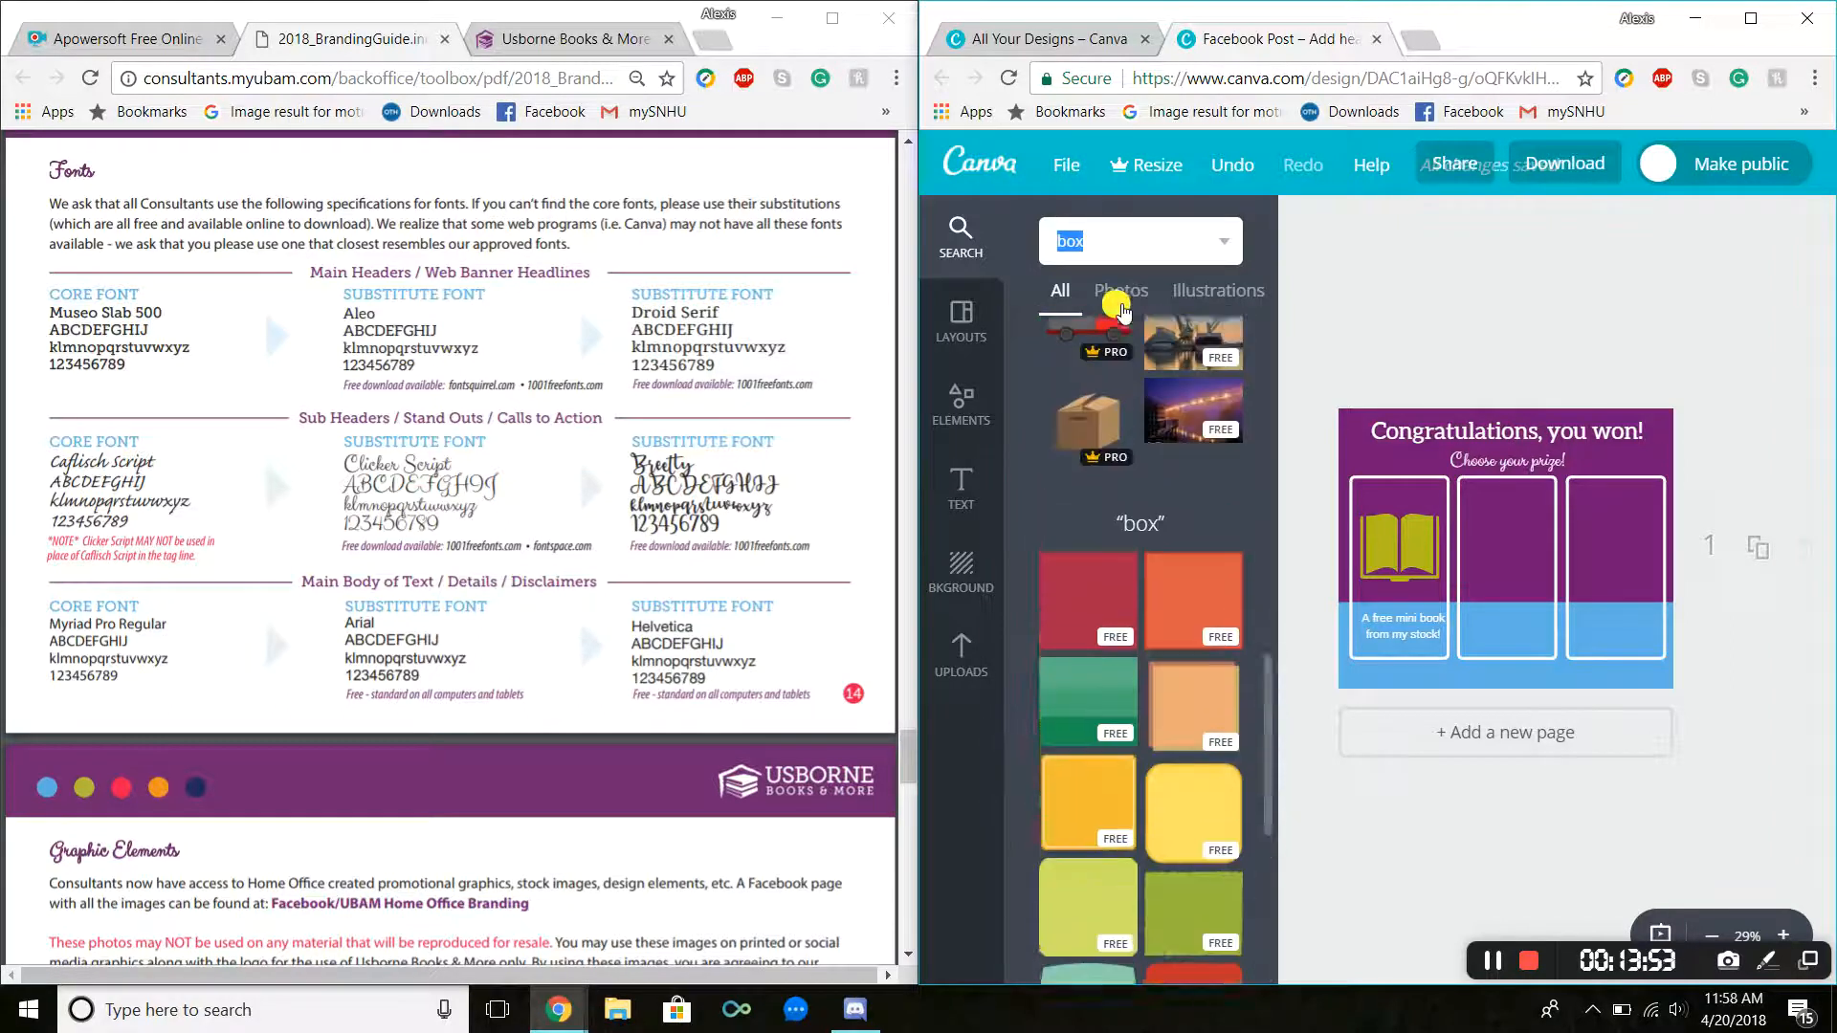
{"action": "left_click", "coordinate": [1202, 309]}
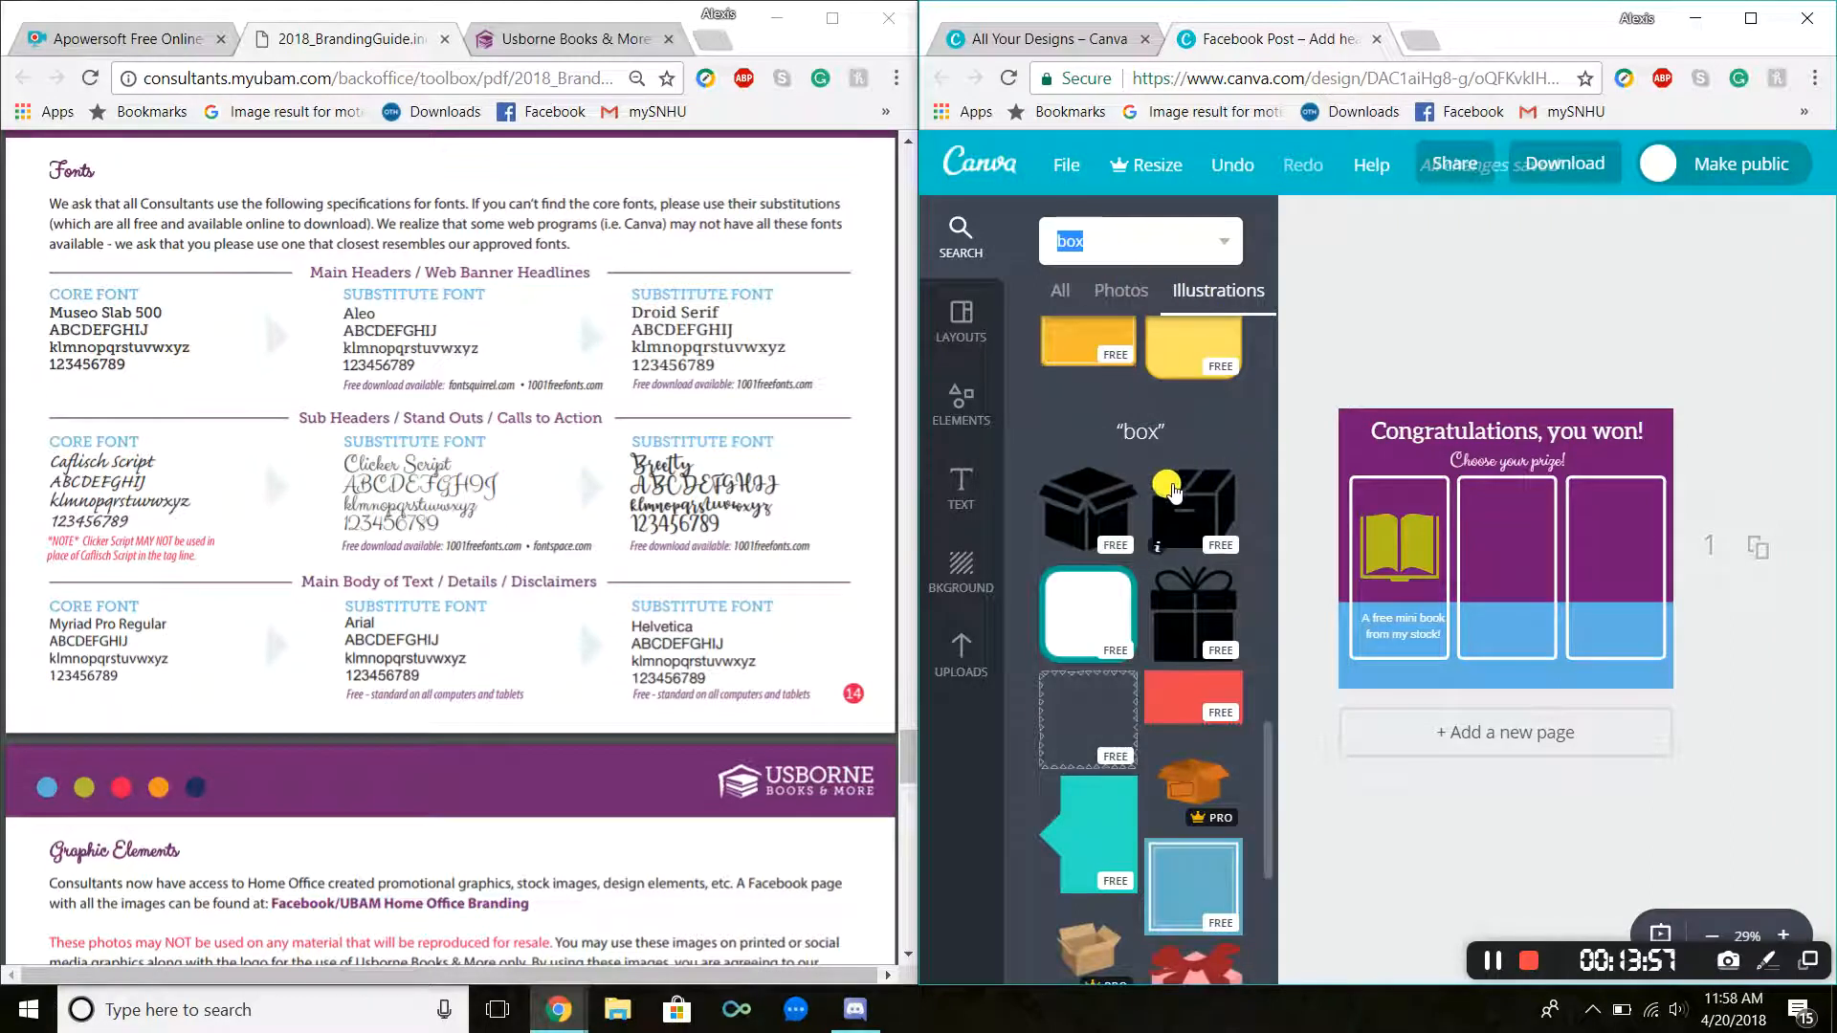
{"action": "left_click", "coordinate": [1210, 496]}
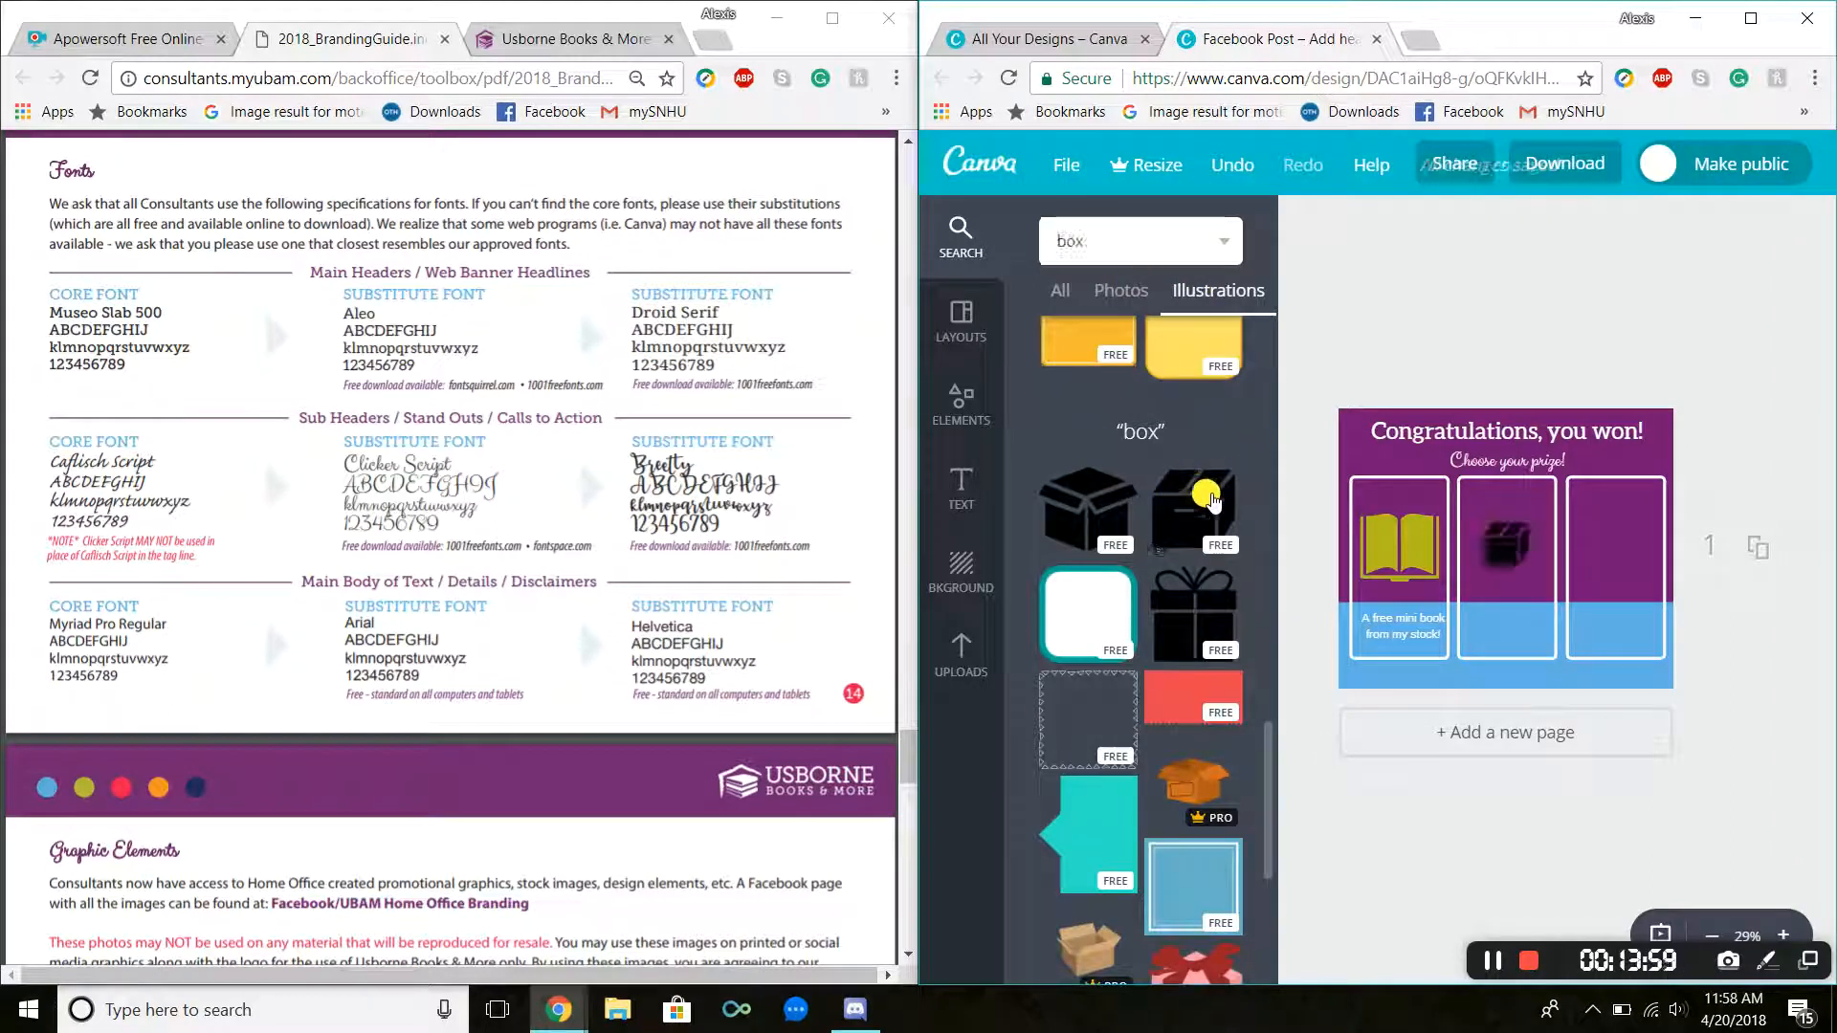
{"action": "mouse_move", "coordinate": [1531, 523]}
{"action": "left_mouse_down"}
{"action": "mouse_move", "coordinate": [1544, 508]}
{"action": "mouse_move", "coordinate": [1505, 543]}
{"action": "mouse_move", "coordinate": [1552, 503]}
{"action": "mouse_move", "coordinate": [1512, 533]}
{"action": "left_mouse_up"}
Step: Recolor the box graphic white
{"action": "left_click", "coordinate": [1306, 223]}
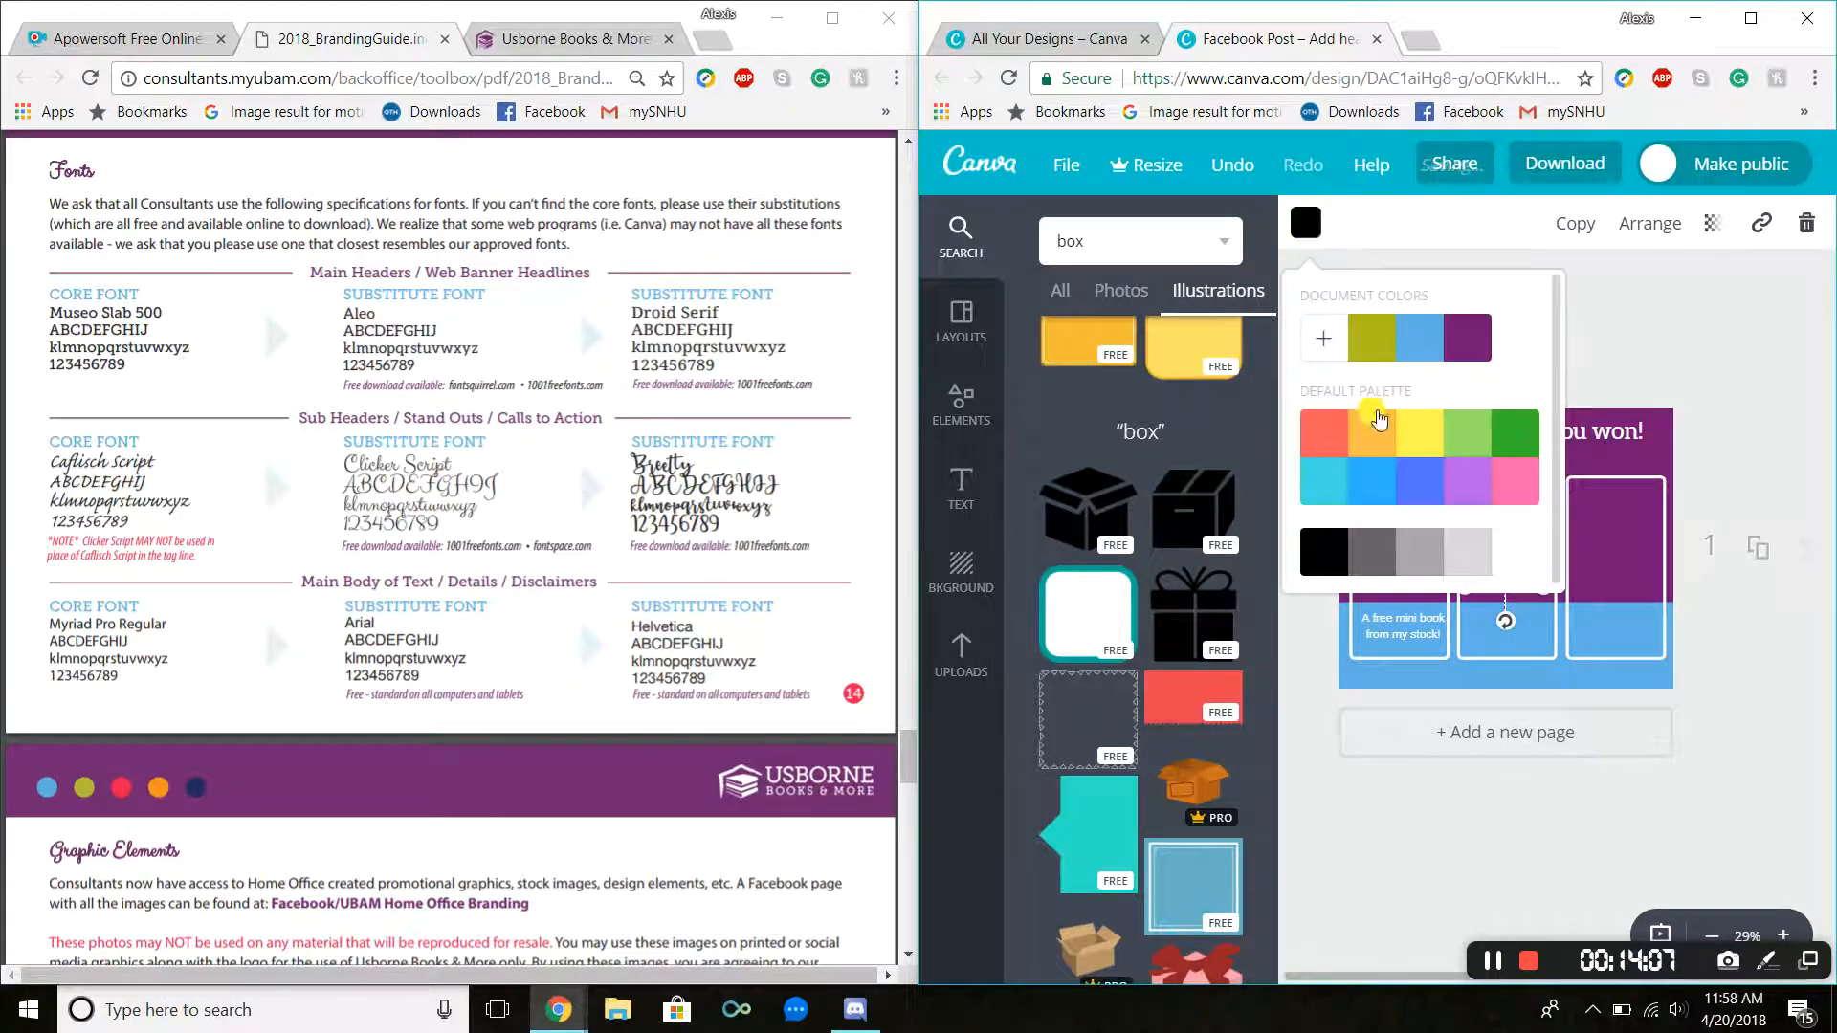
{"action": "left_click", "coordinate": [1494, 571]}
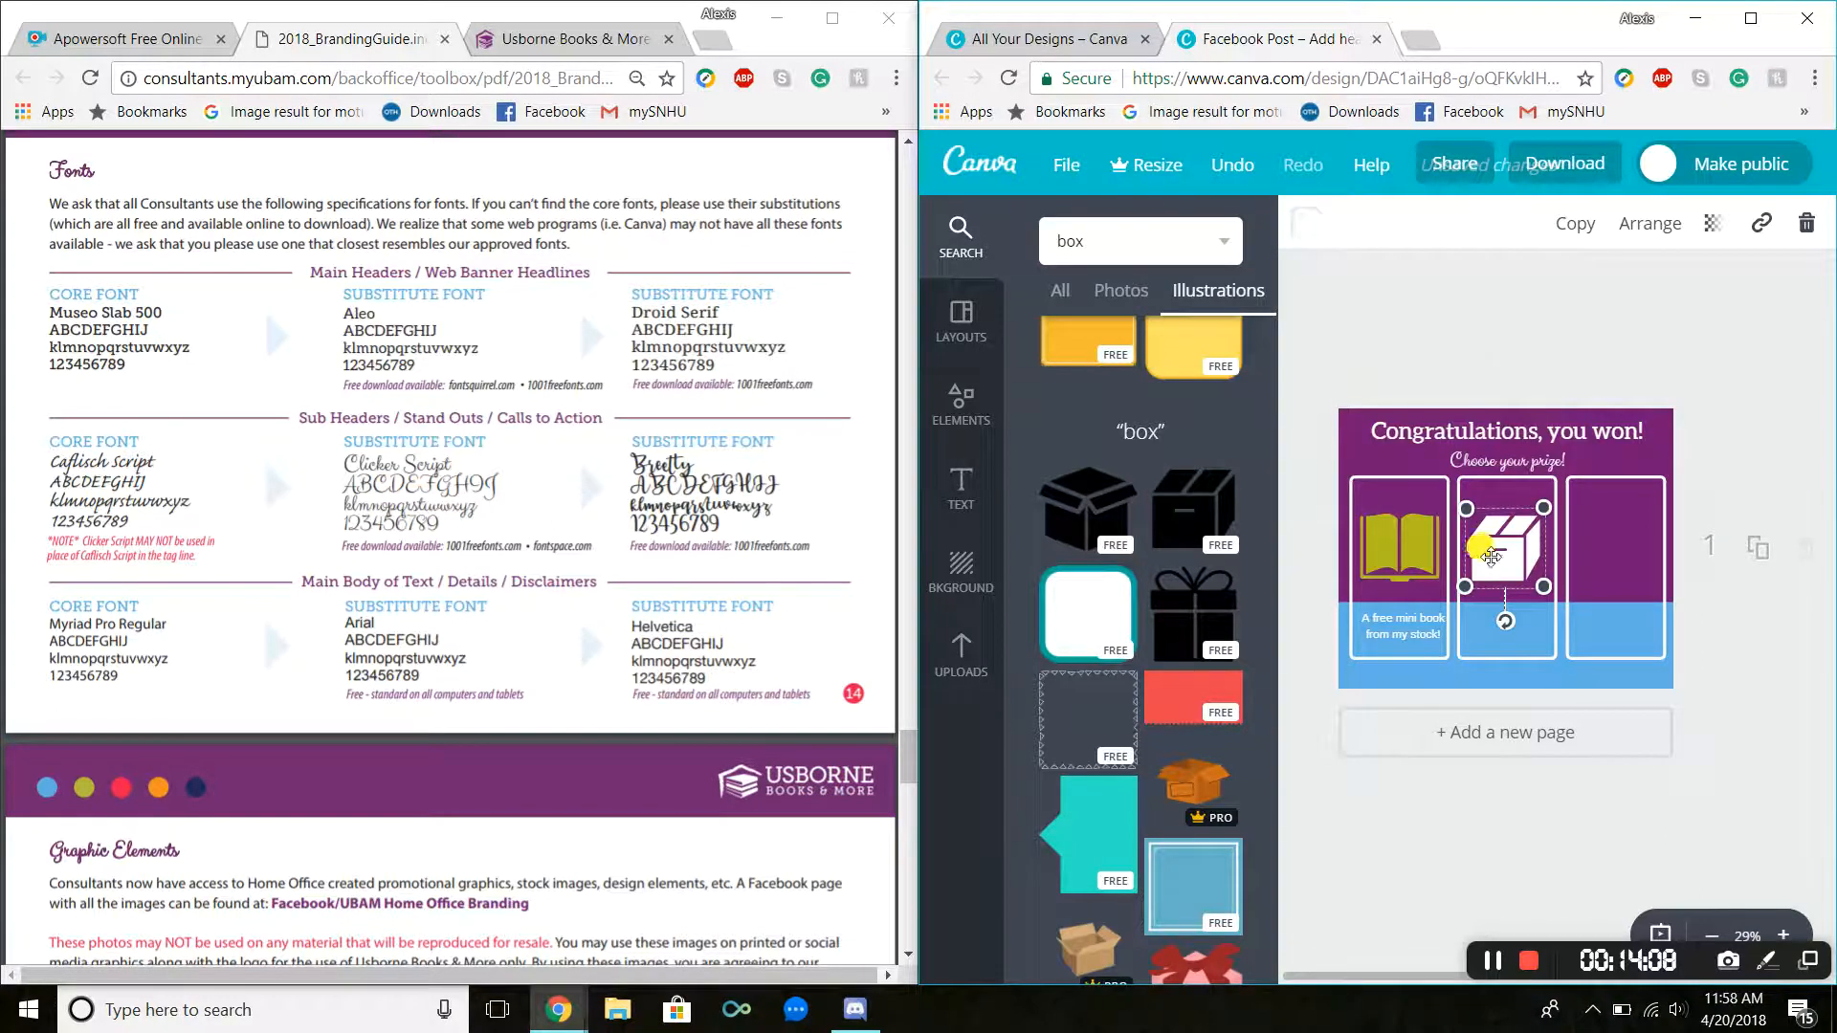
{"action": "left_click", "coordinate": [1452, 293]}
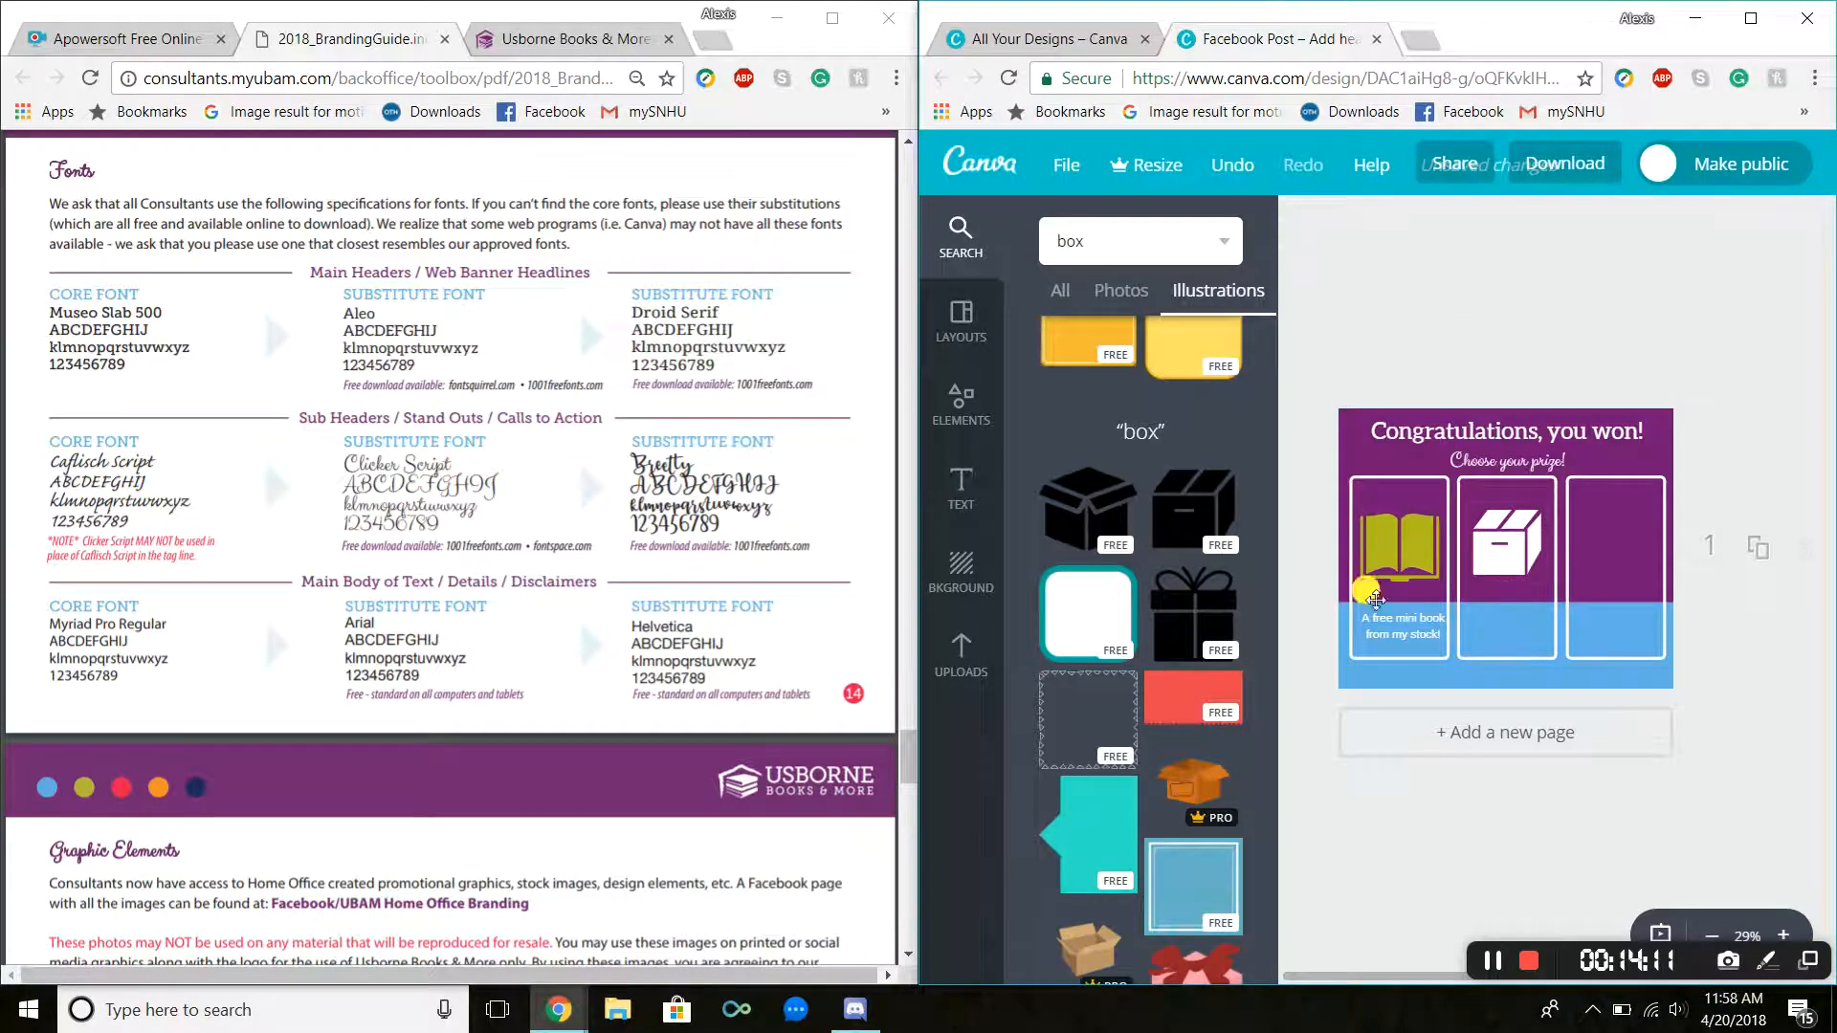
Step: Add another body text box and move it to the bottom of the middle panel
{"action": "left_click", "coordinate": [969, 490]}
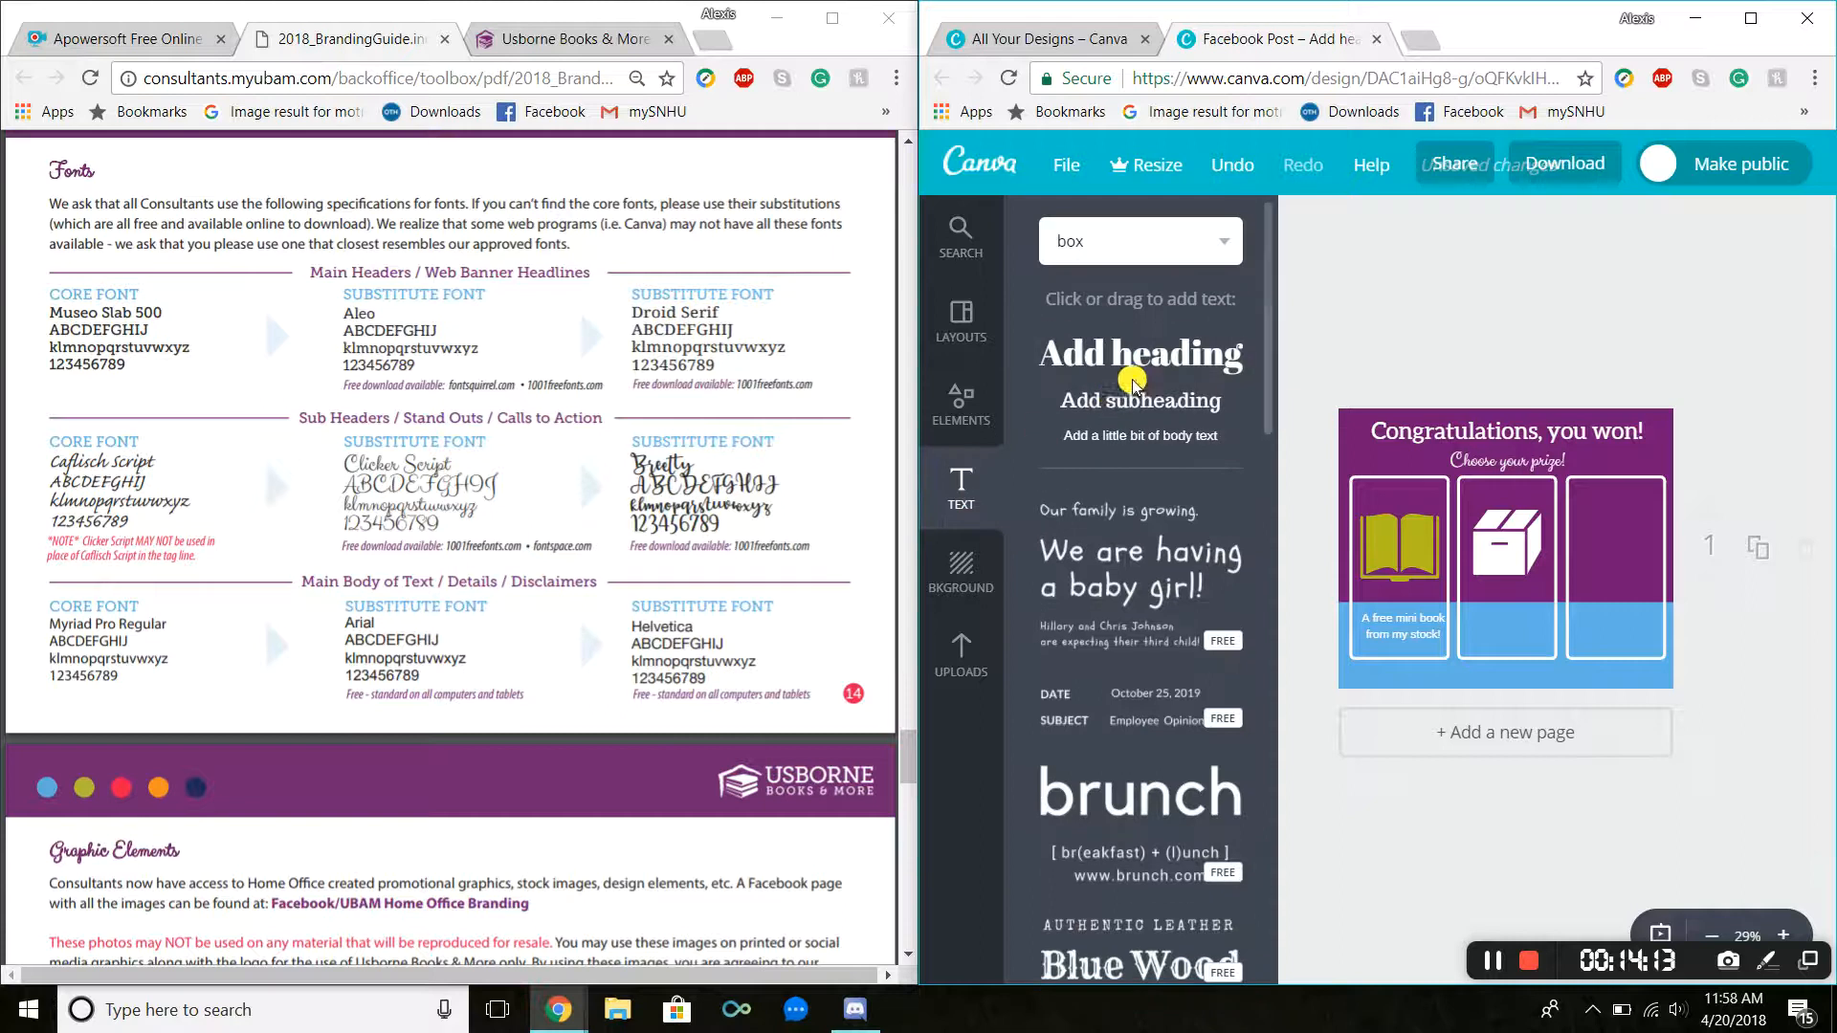
{"action": "left_click", "coordinate": [1139, 442]}
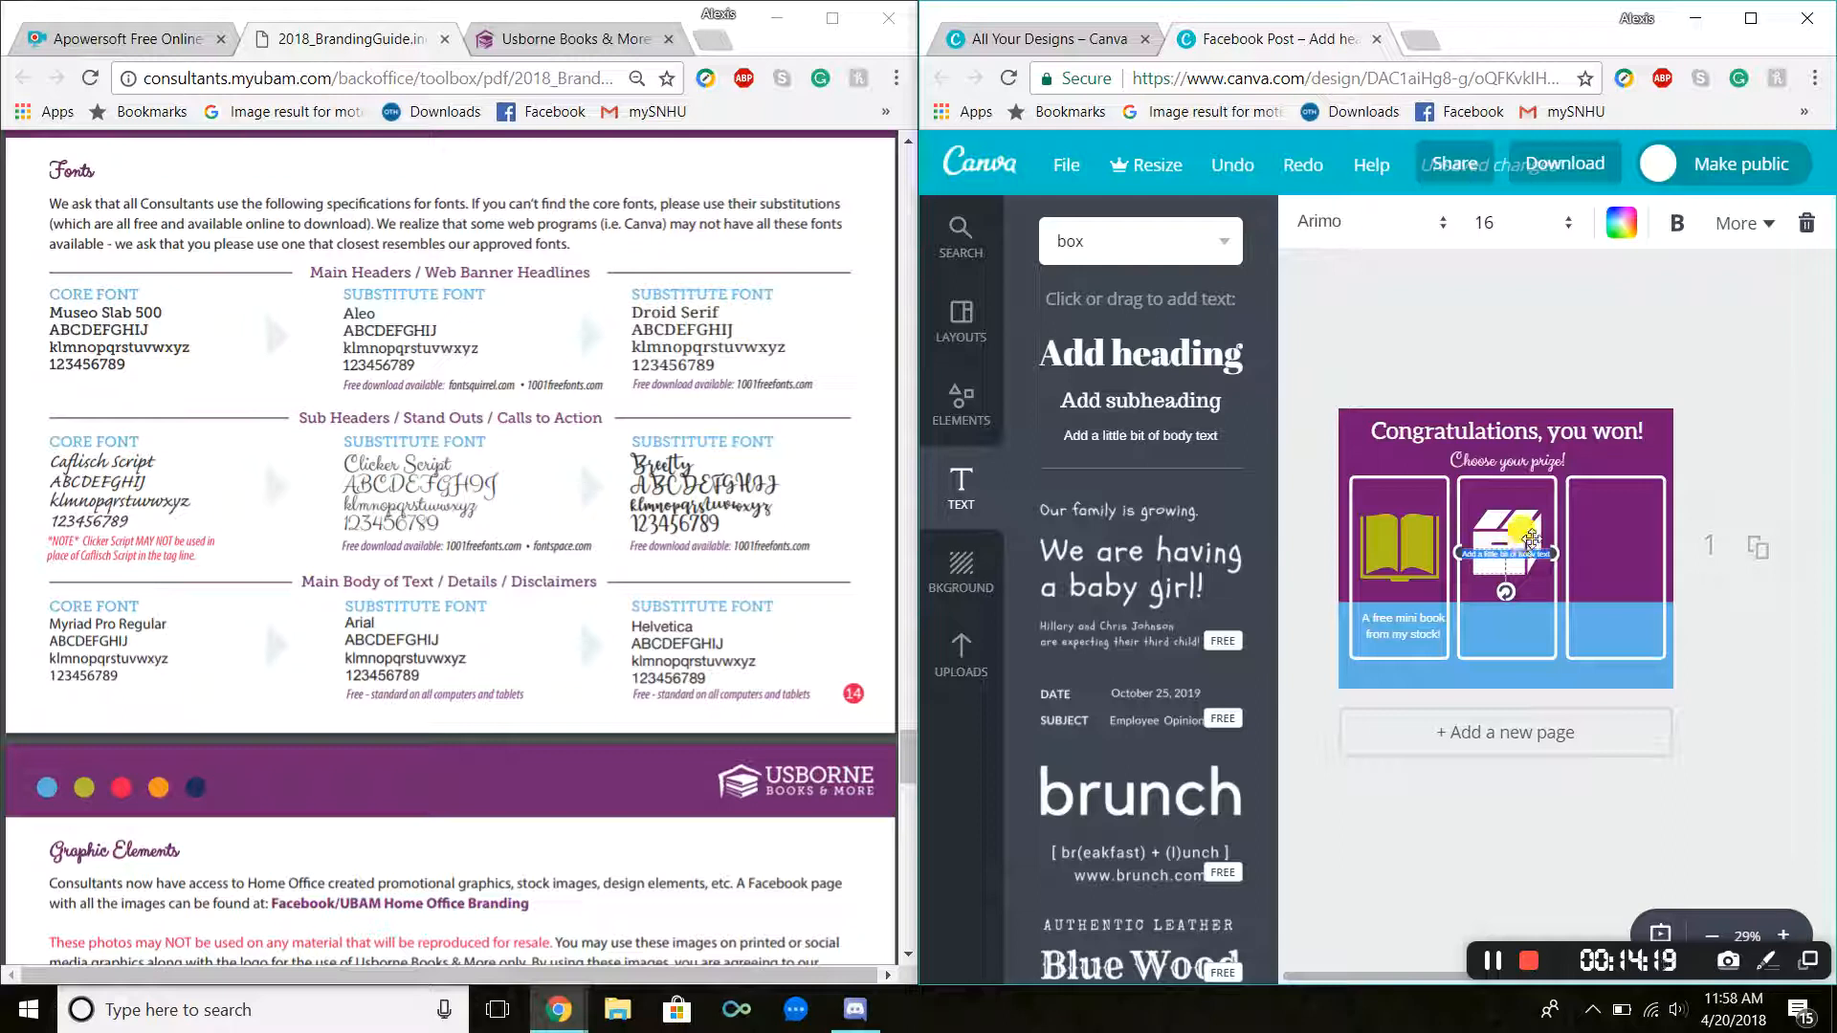
{"action": "left_click_drag", "start_coordinate": [1536, 550], "coordinate": [1535, 624]}
{"action": "left_click", "coordinate": [1498, 968]}
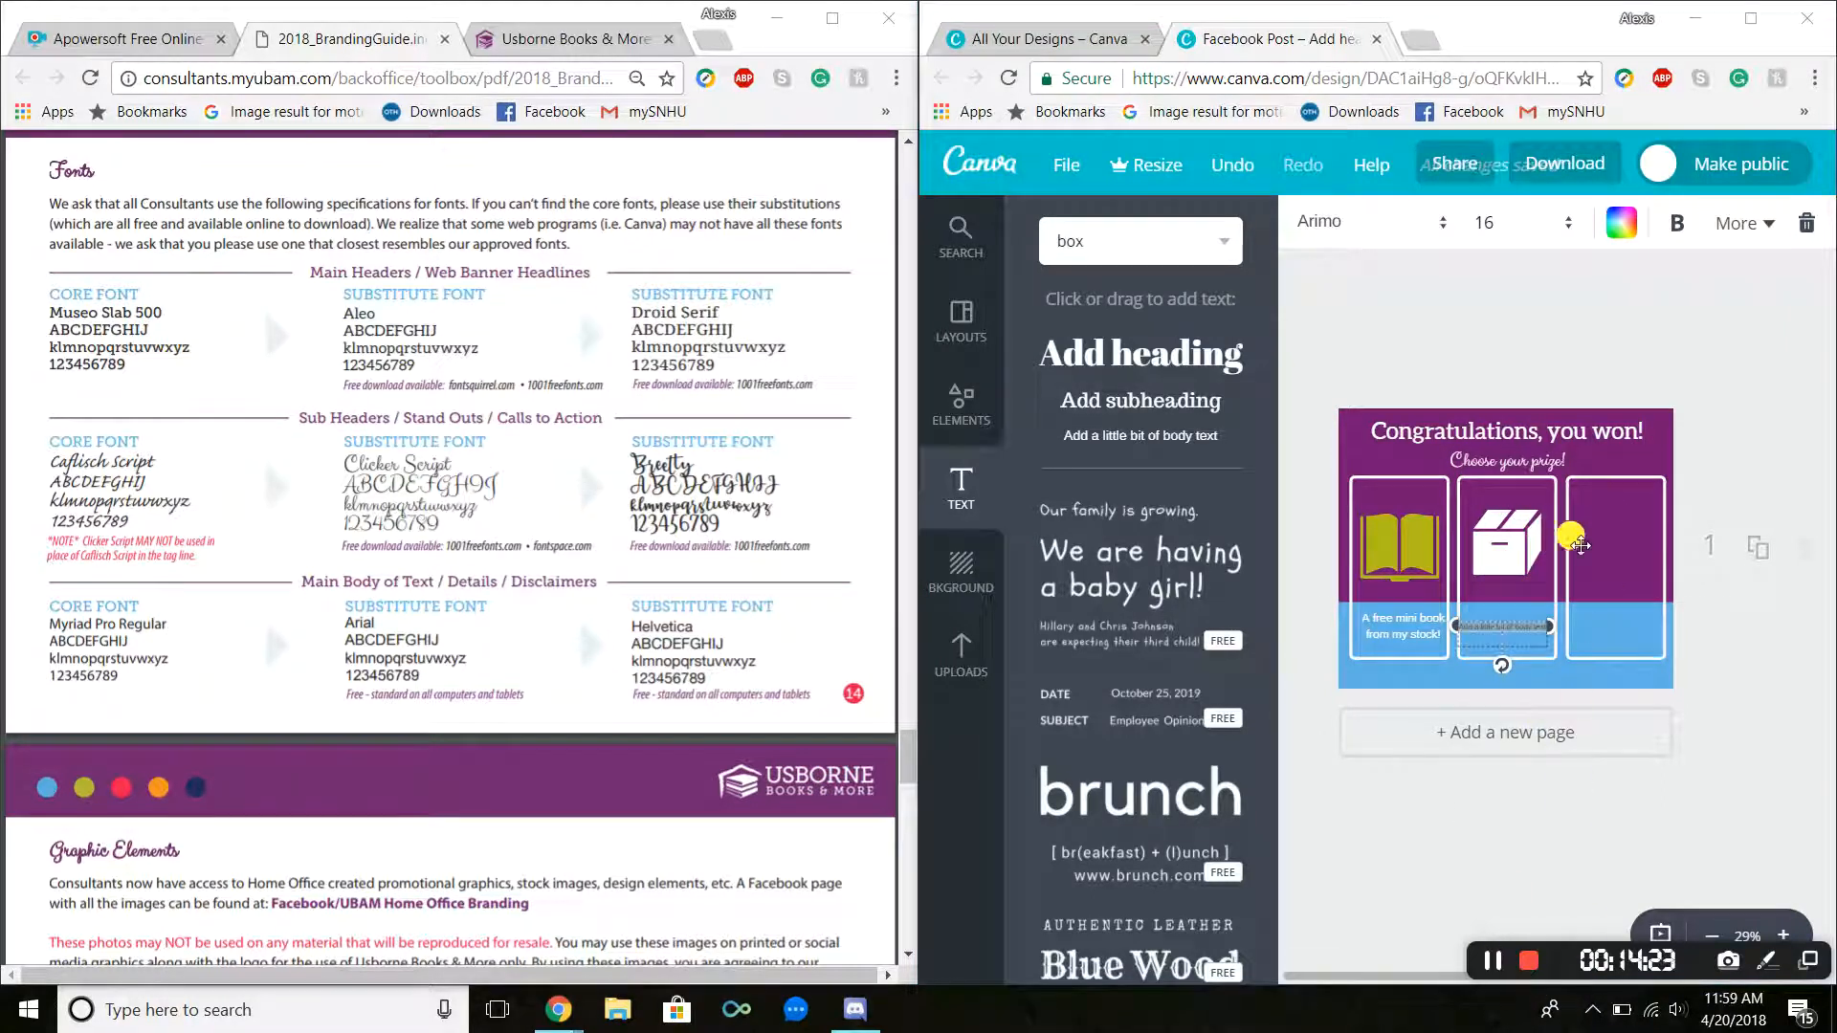
{"action": "left_click", "coordinate": [1525, 629]}
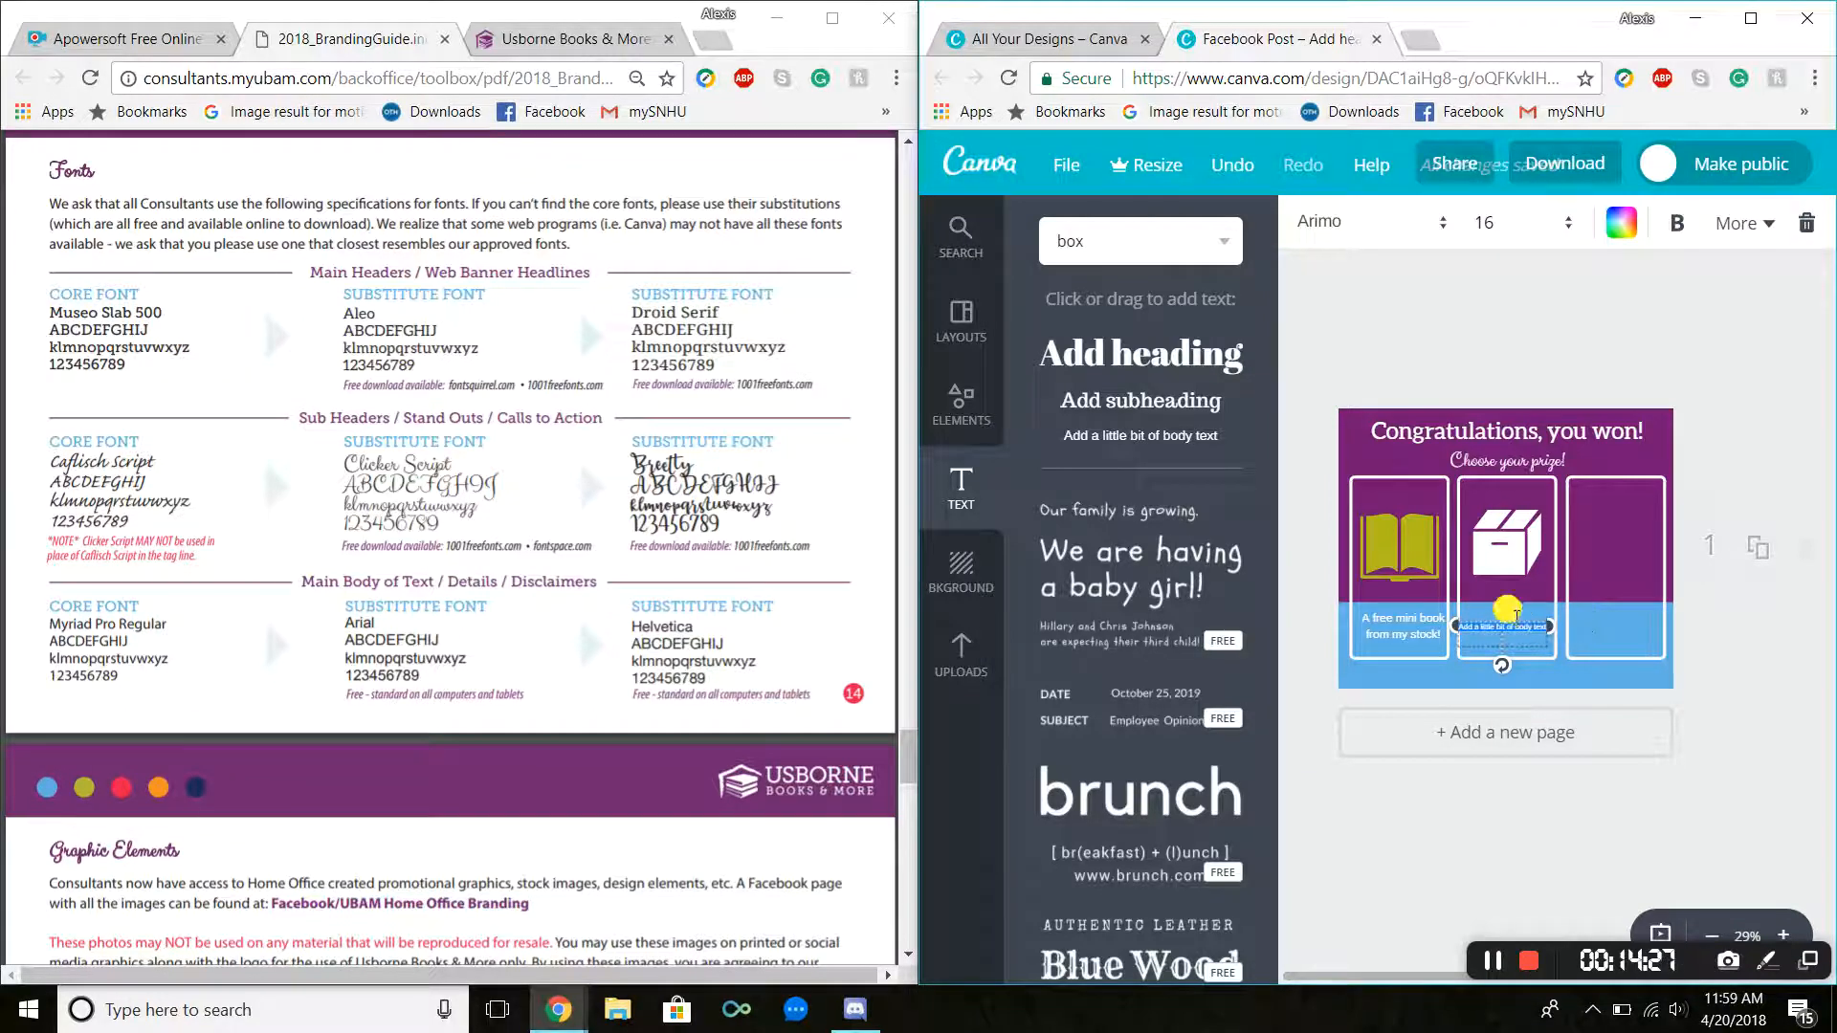
Step: Set the new text box's font to Arialle and its size to 24
{"action": "left_click", "coordinate": [1349, 227]}
{"action": "left_click", "coordinate": [1352, 363]}
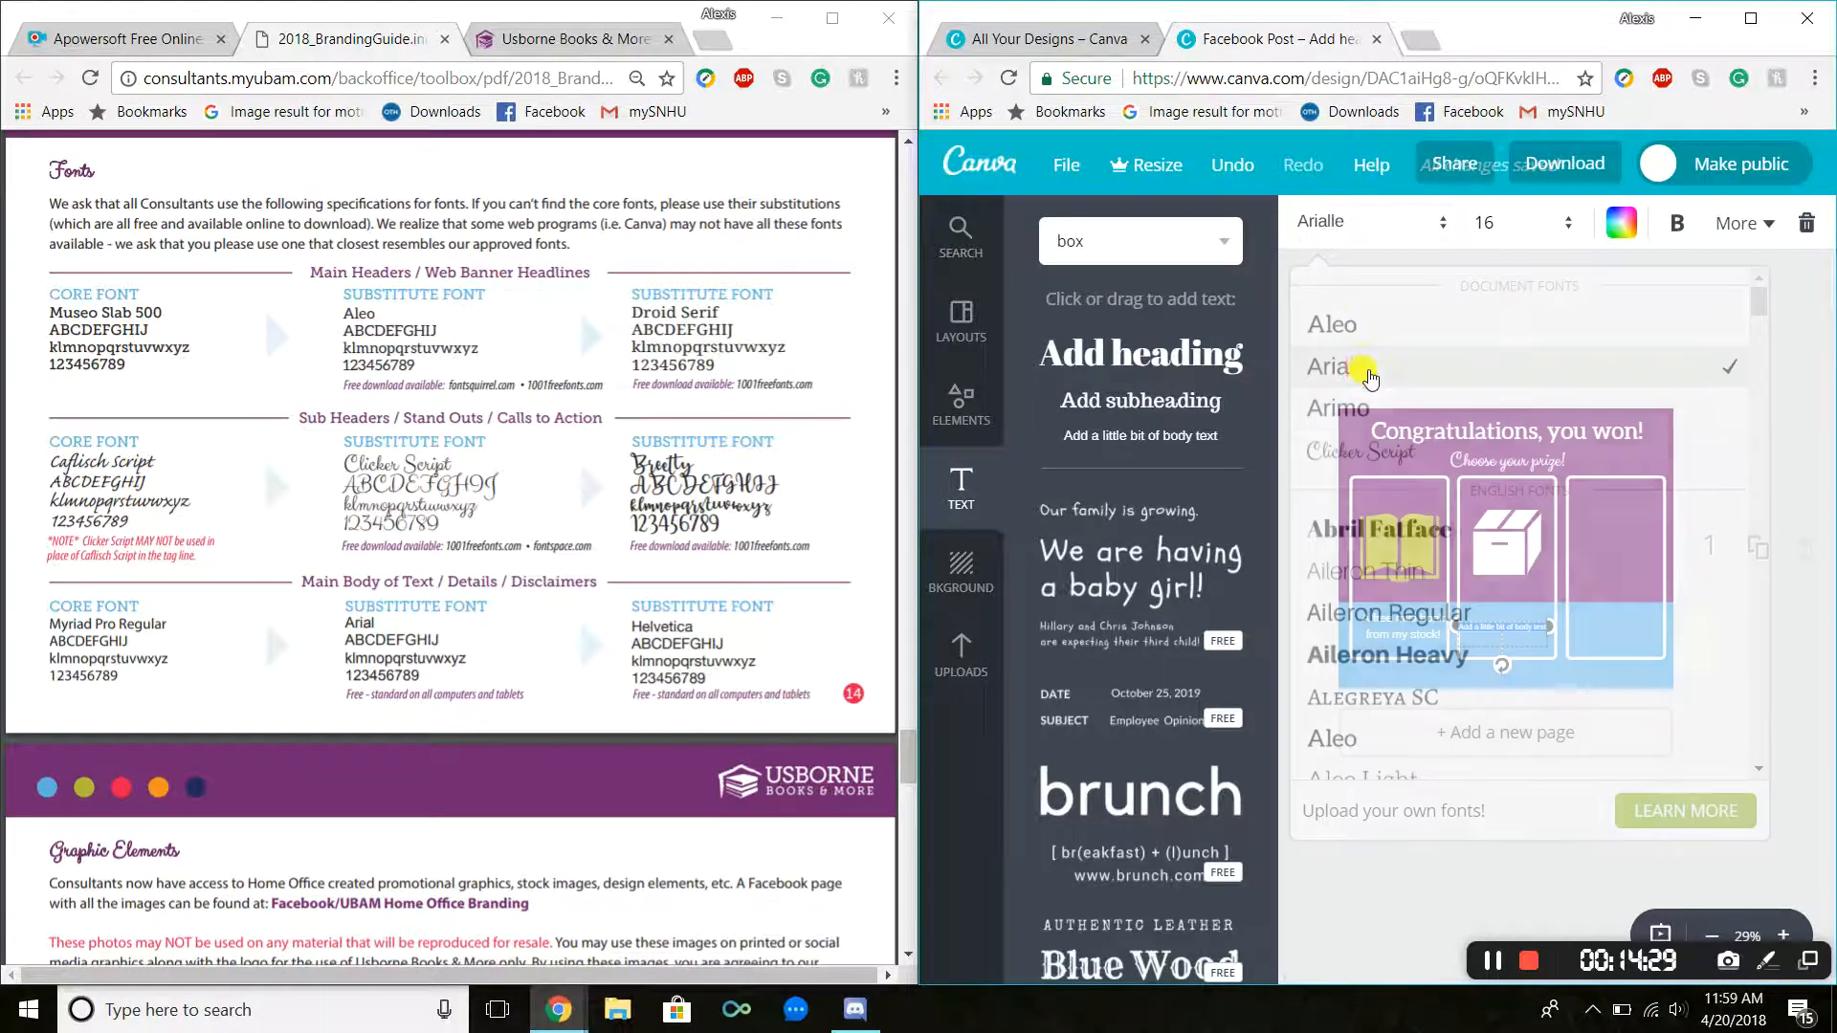
{"action": "left_click", "coordinate": [1497, 226]}
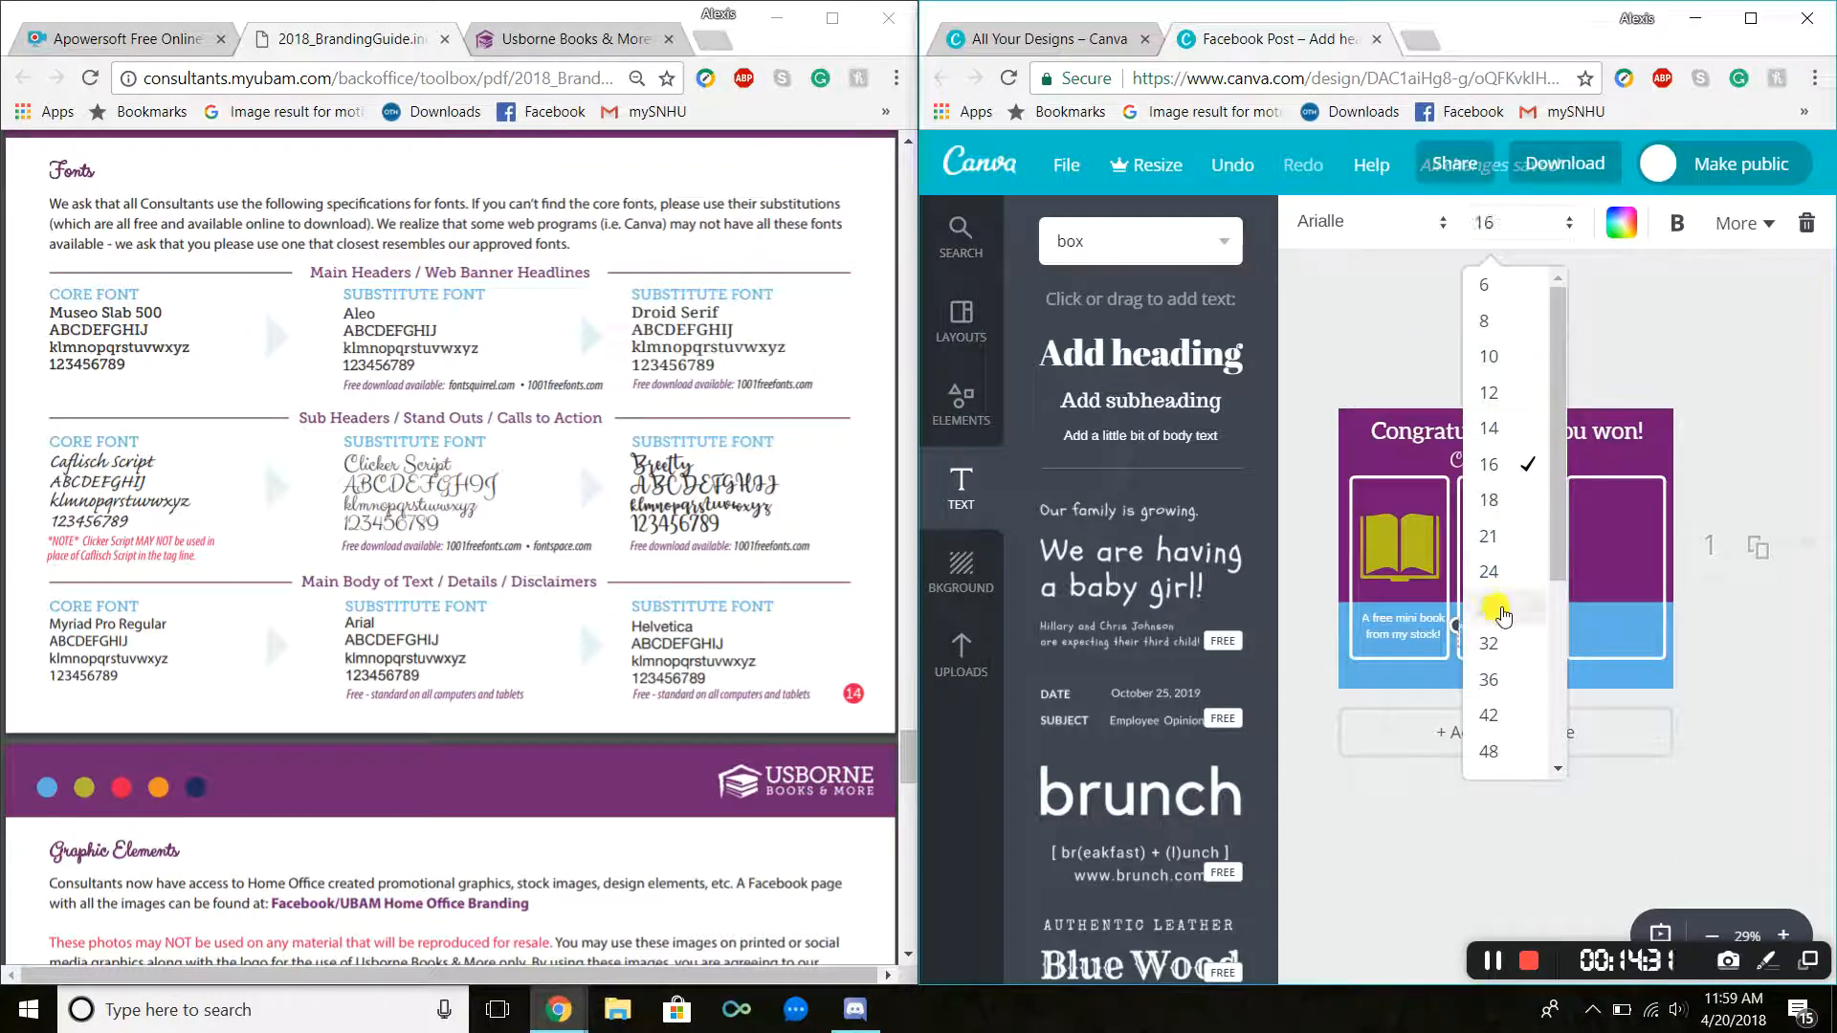
{"action": "left_click", "coordinate": [1495, 614]}
{"action": "left_click", "coordinate": [1398, 644]}
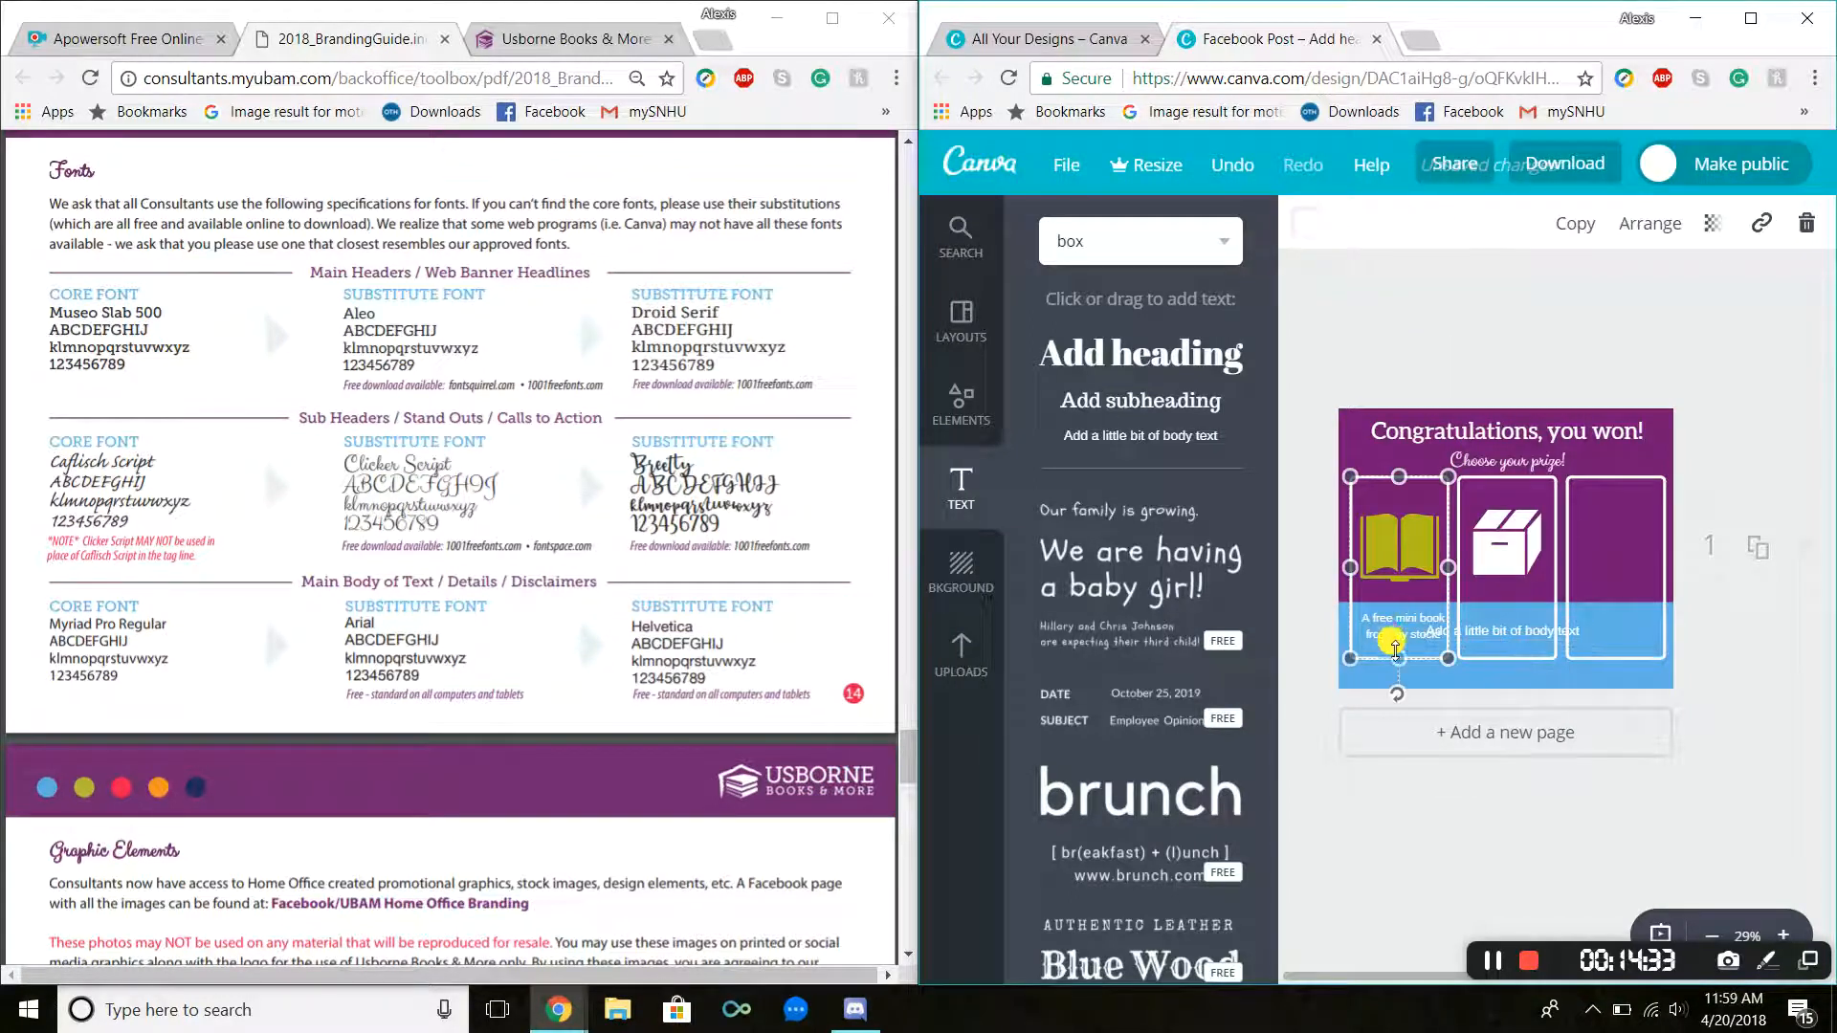
{"action": "left_click", "coordinate": [1398, 630]}
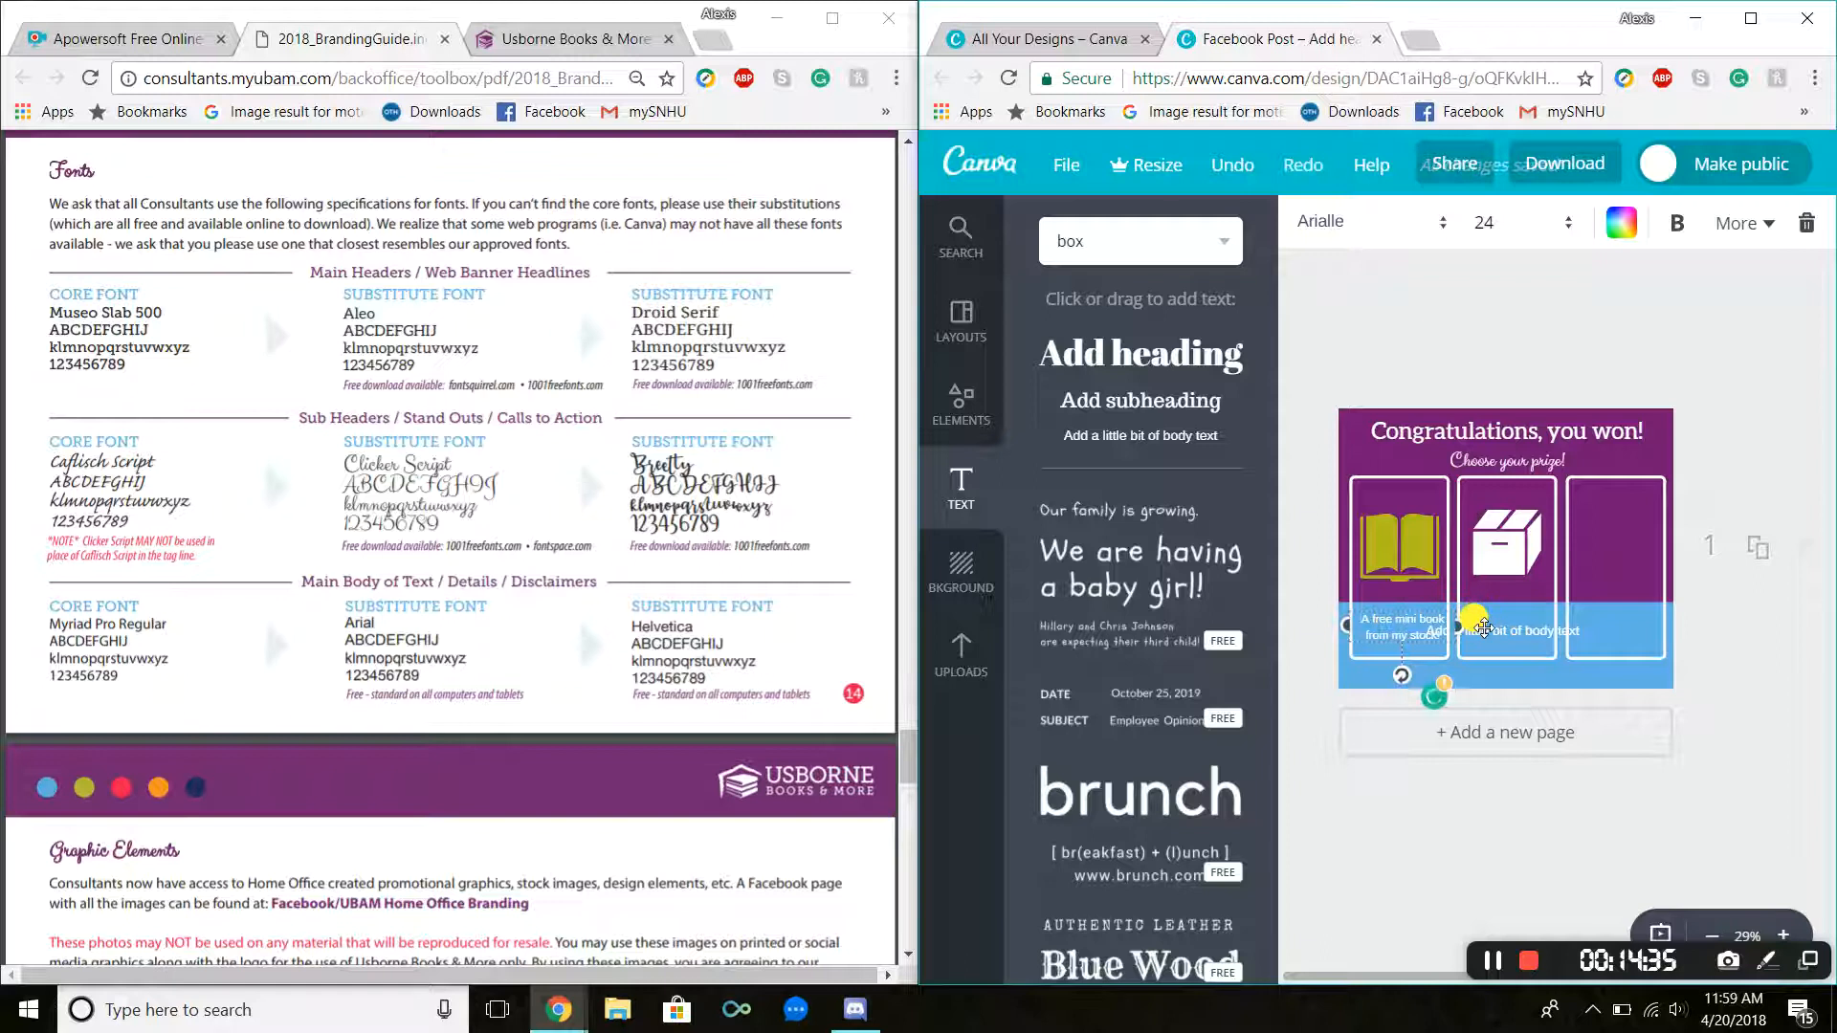
{"action": "left_click", "coordinate": [1474, 632]}
{"action": "left_click", "coordinate": [1516, 241]}
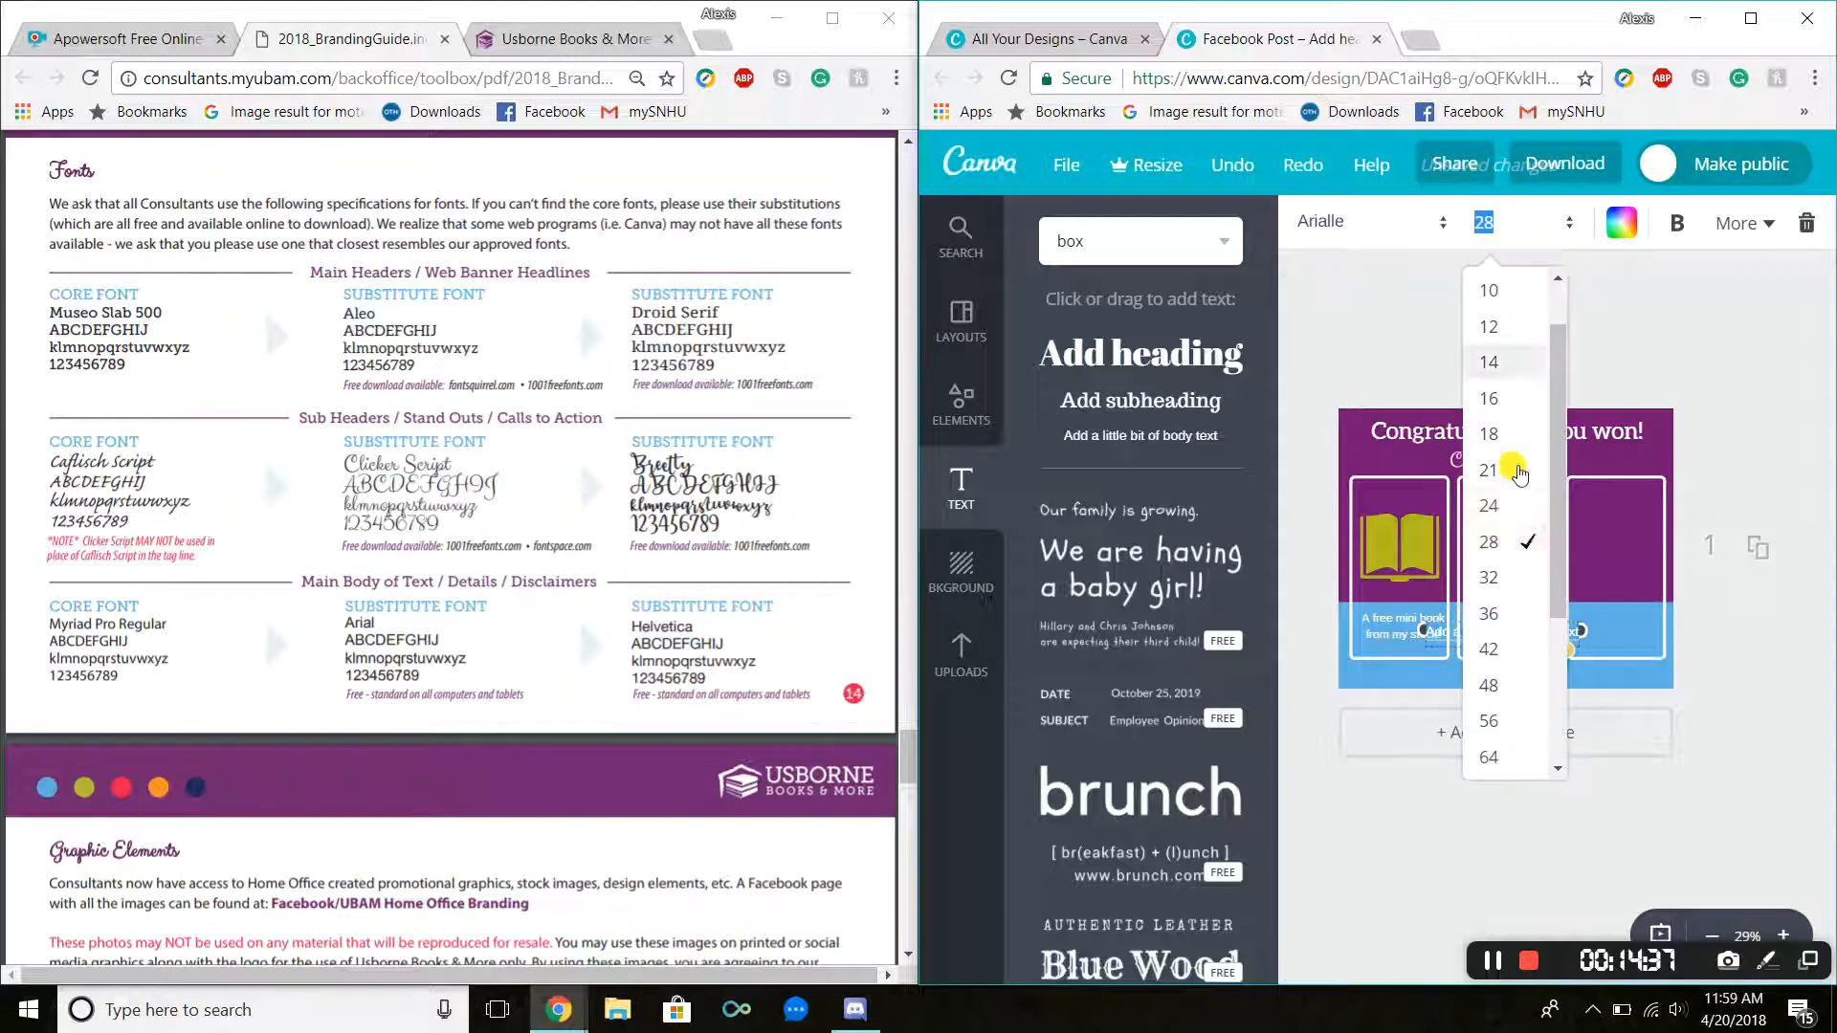
{"action": "left_click", "coordinate": [1509, 517]}
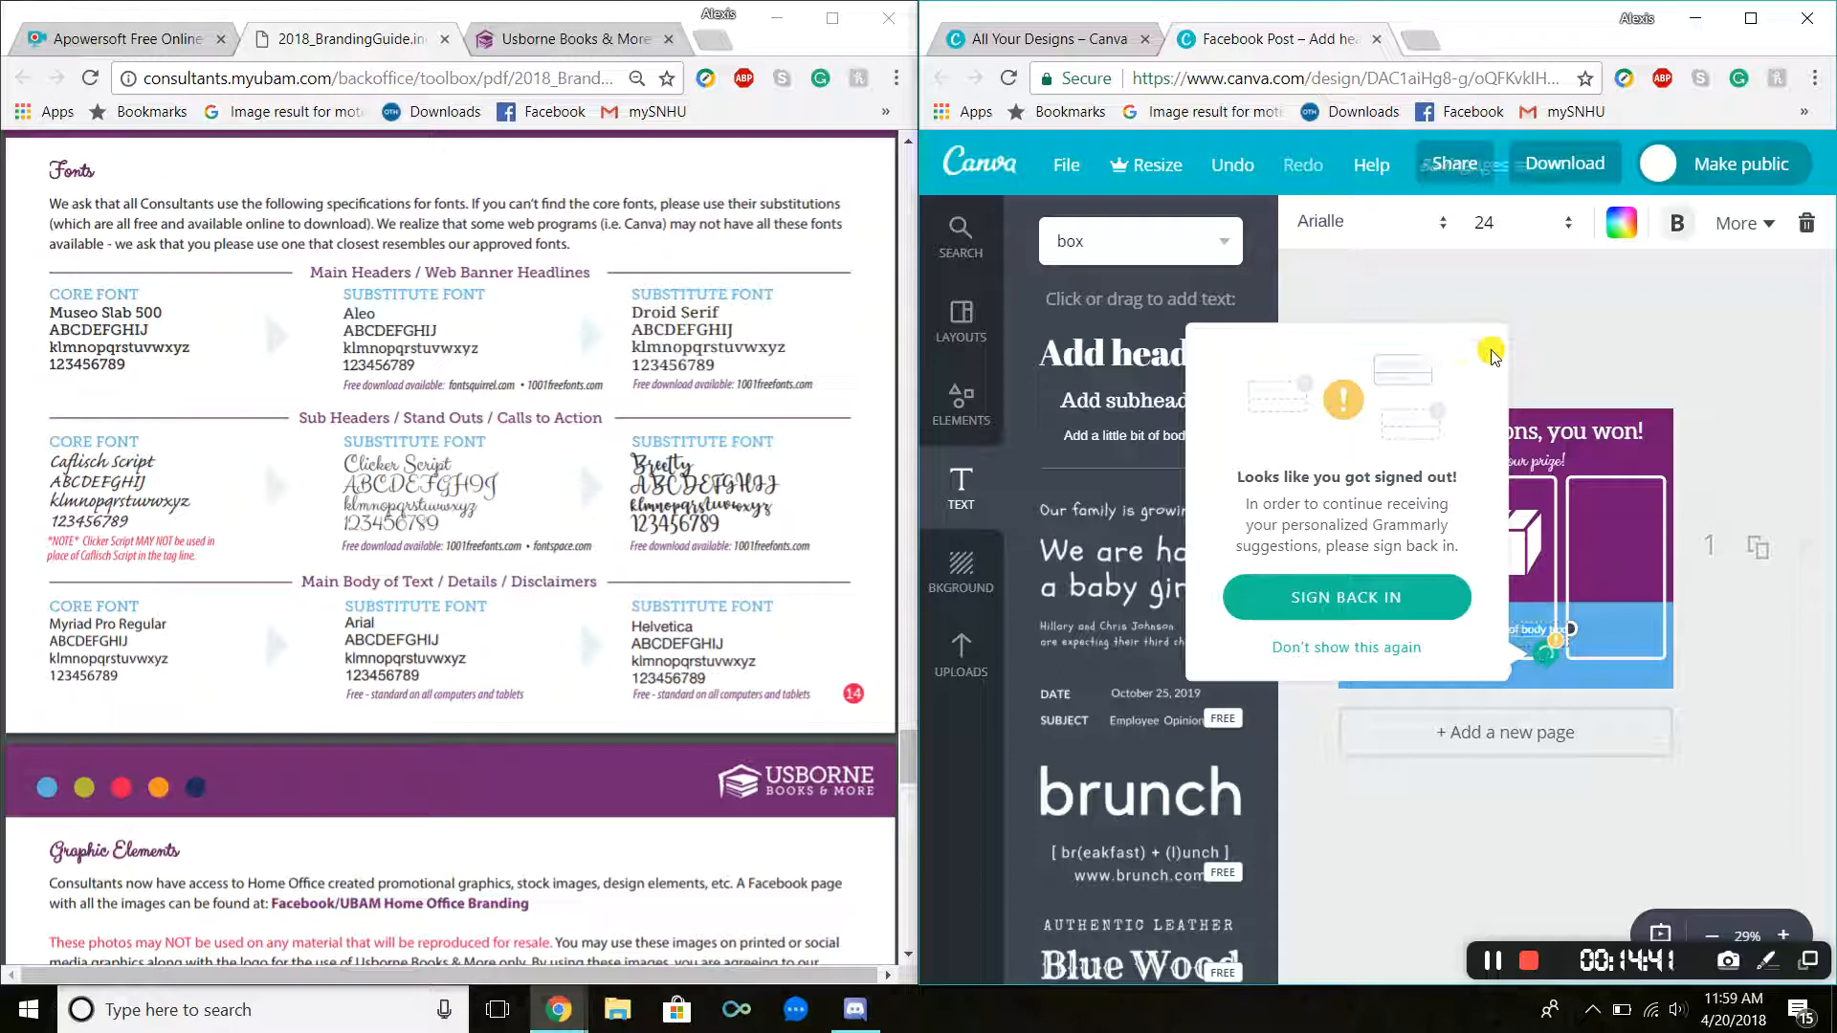
{"action": "left_click", "coordinate": [1493, 352]}
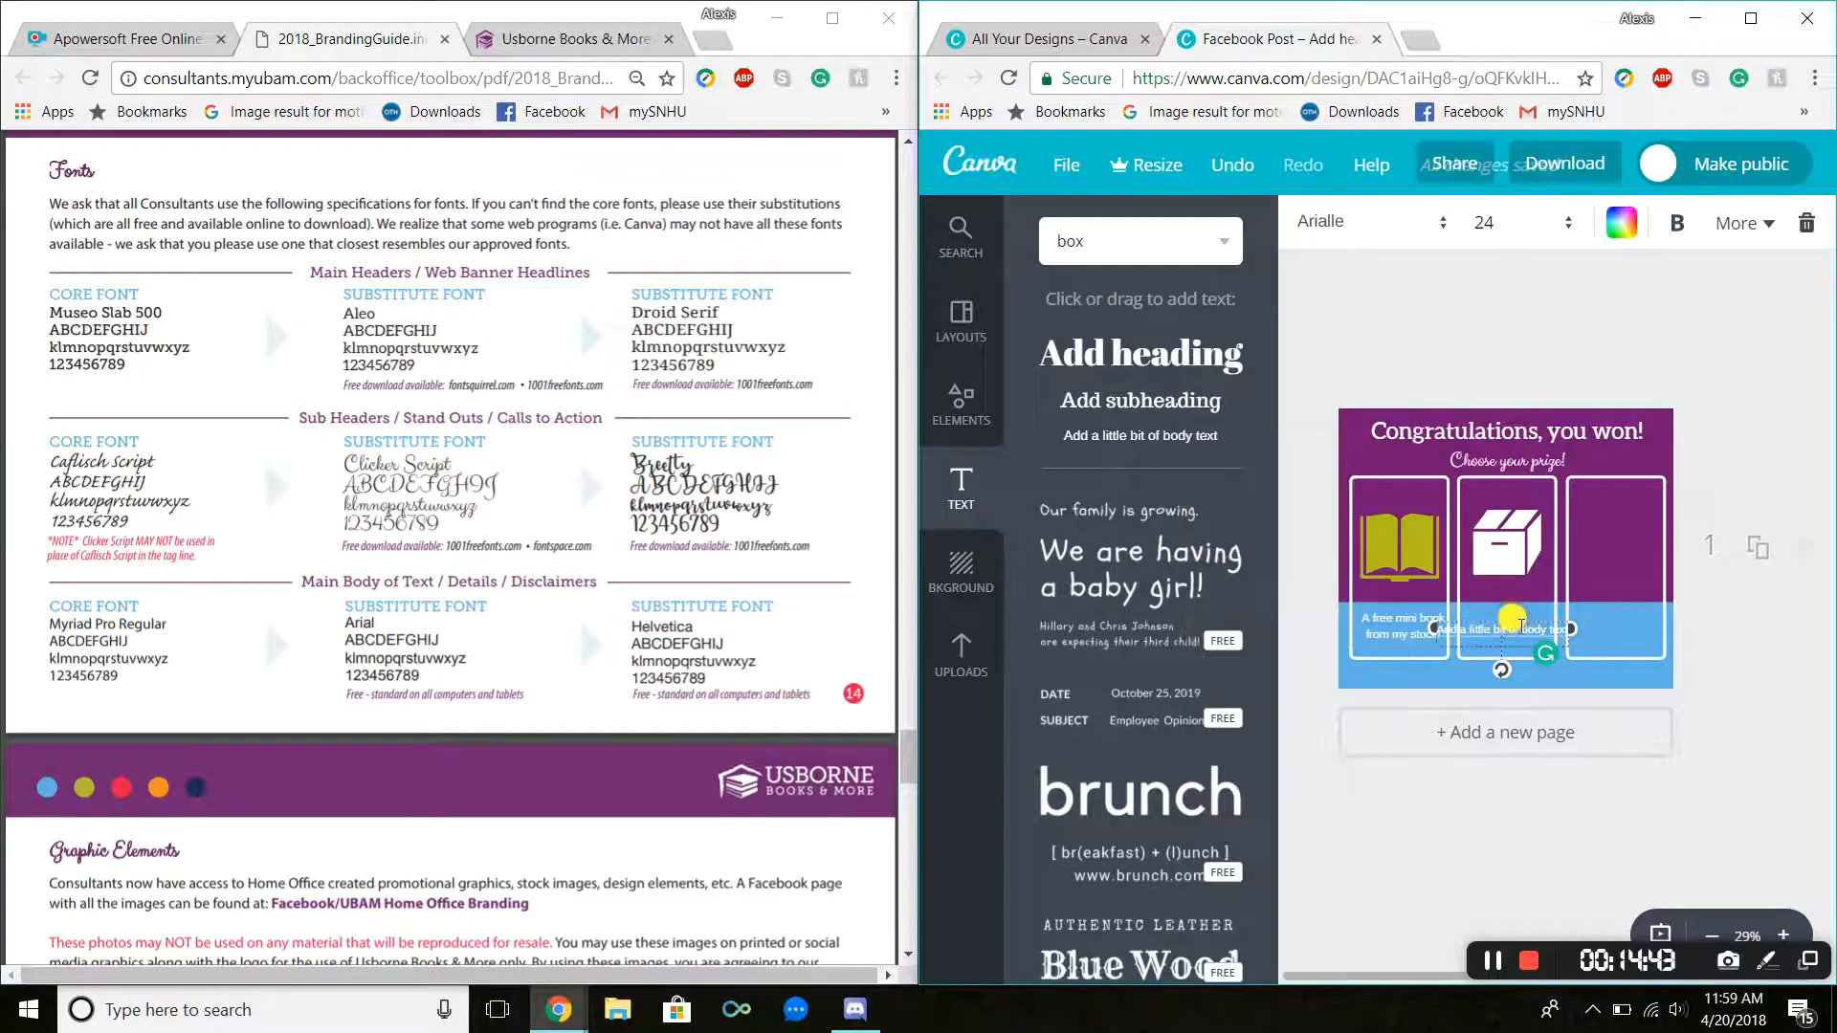
Step: Replace the text with "Free shipping on orders under $75 or 10% off your order of $75+" and narrow the box to the panel
{"action": "double_click", "coordinate": [1522, 630]}
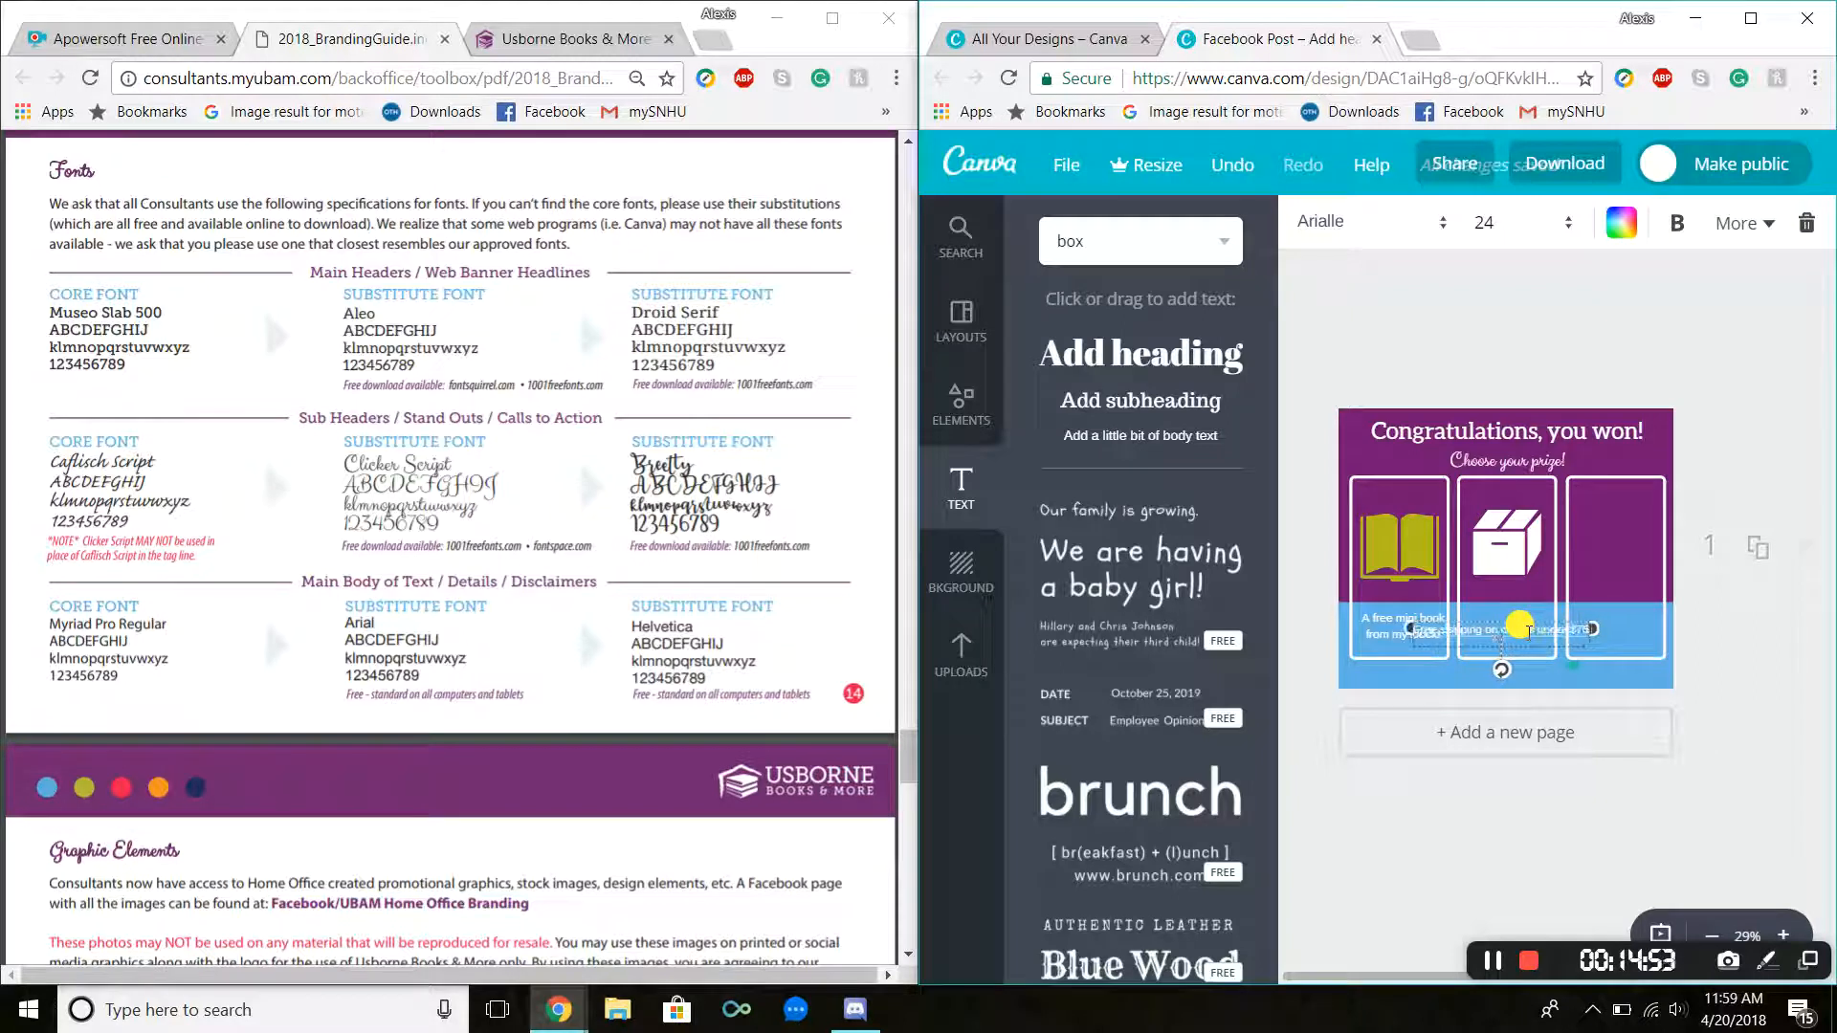
{"action": "type", "text": "r"}
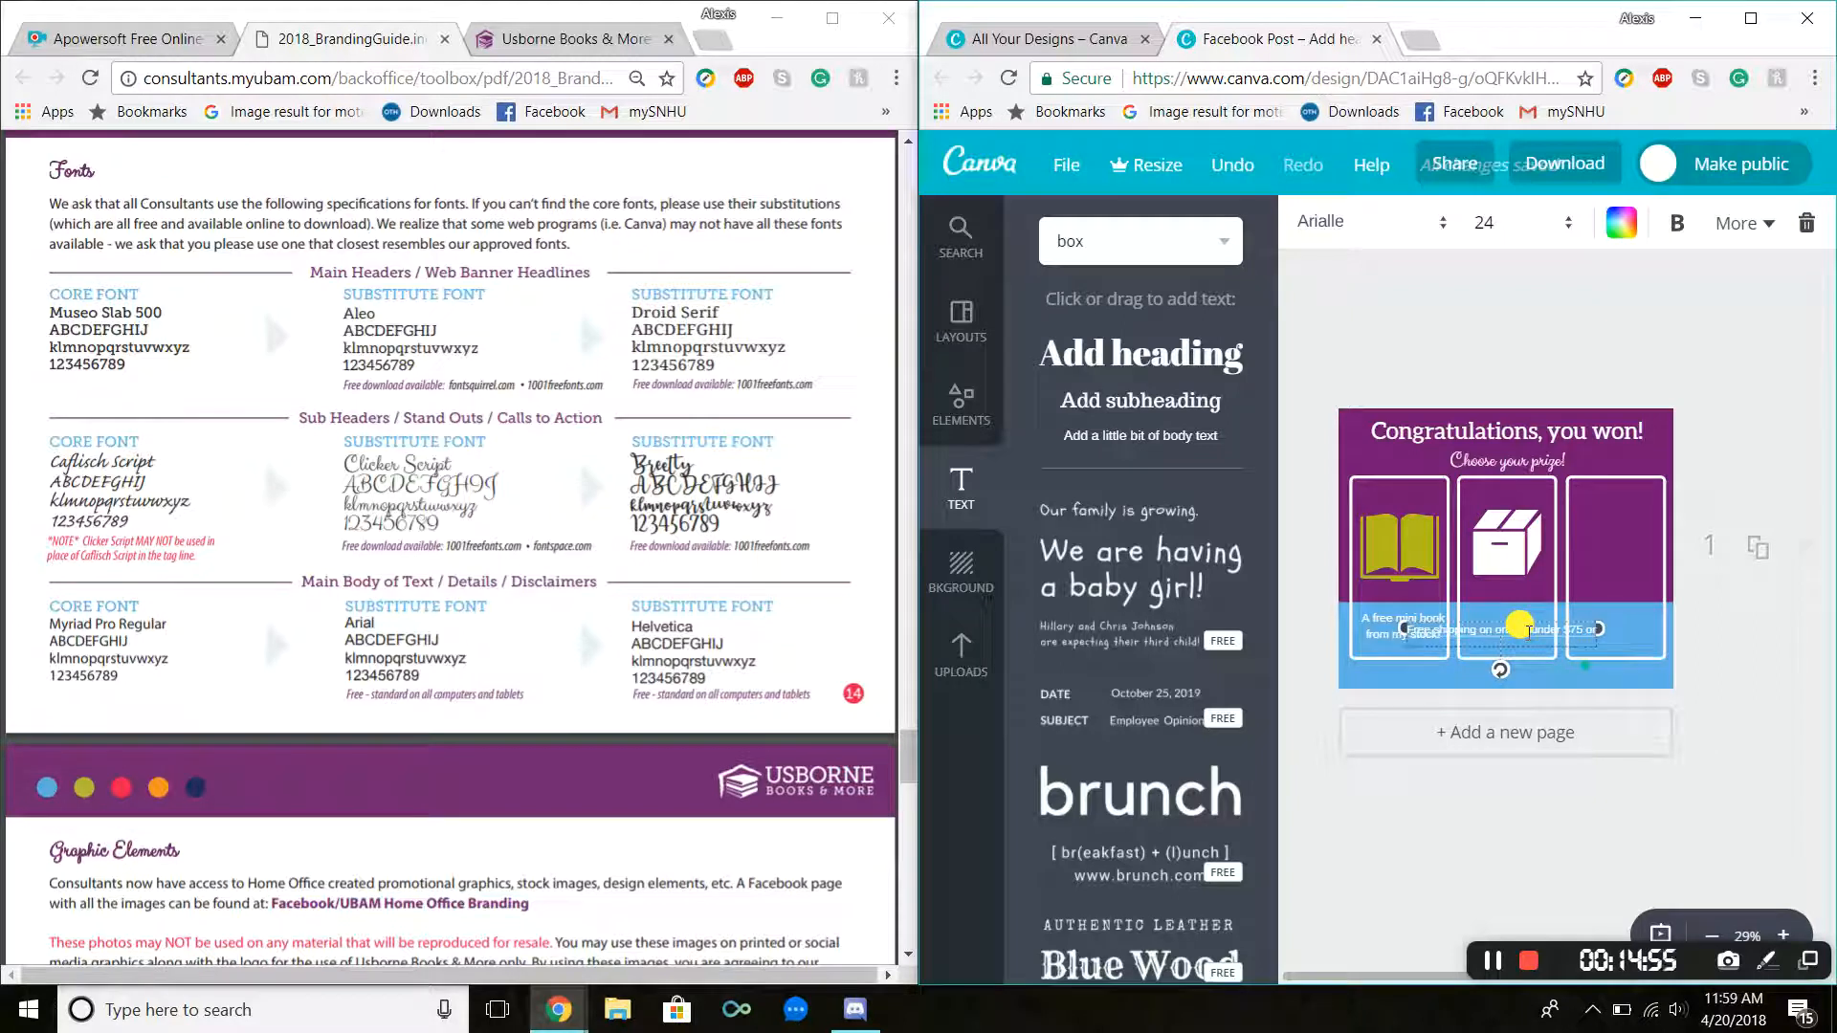
{"action": "type", "text": " 10% off your order"}
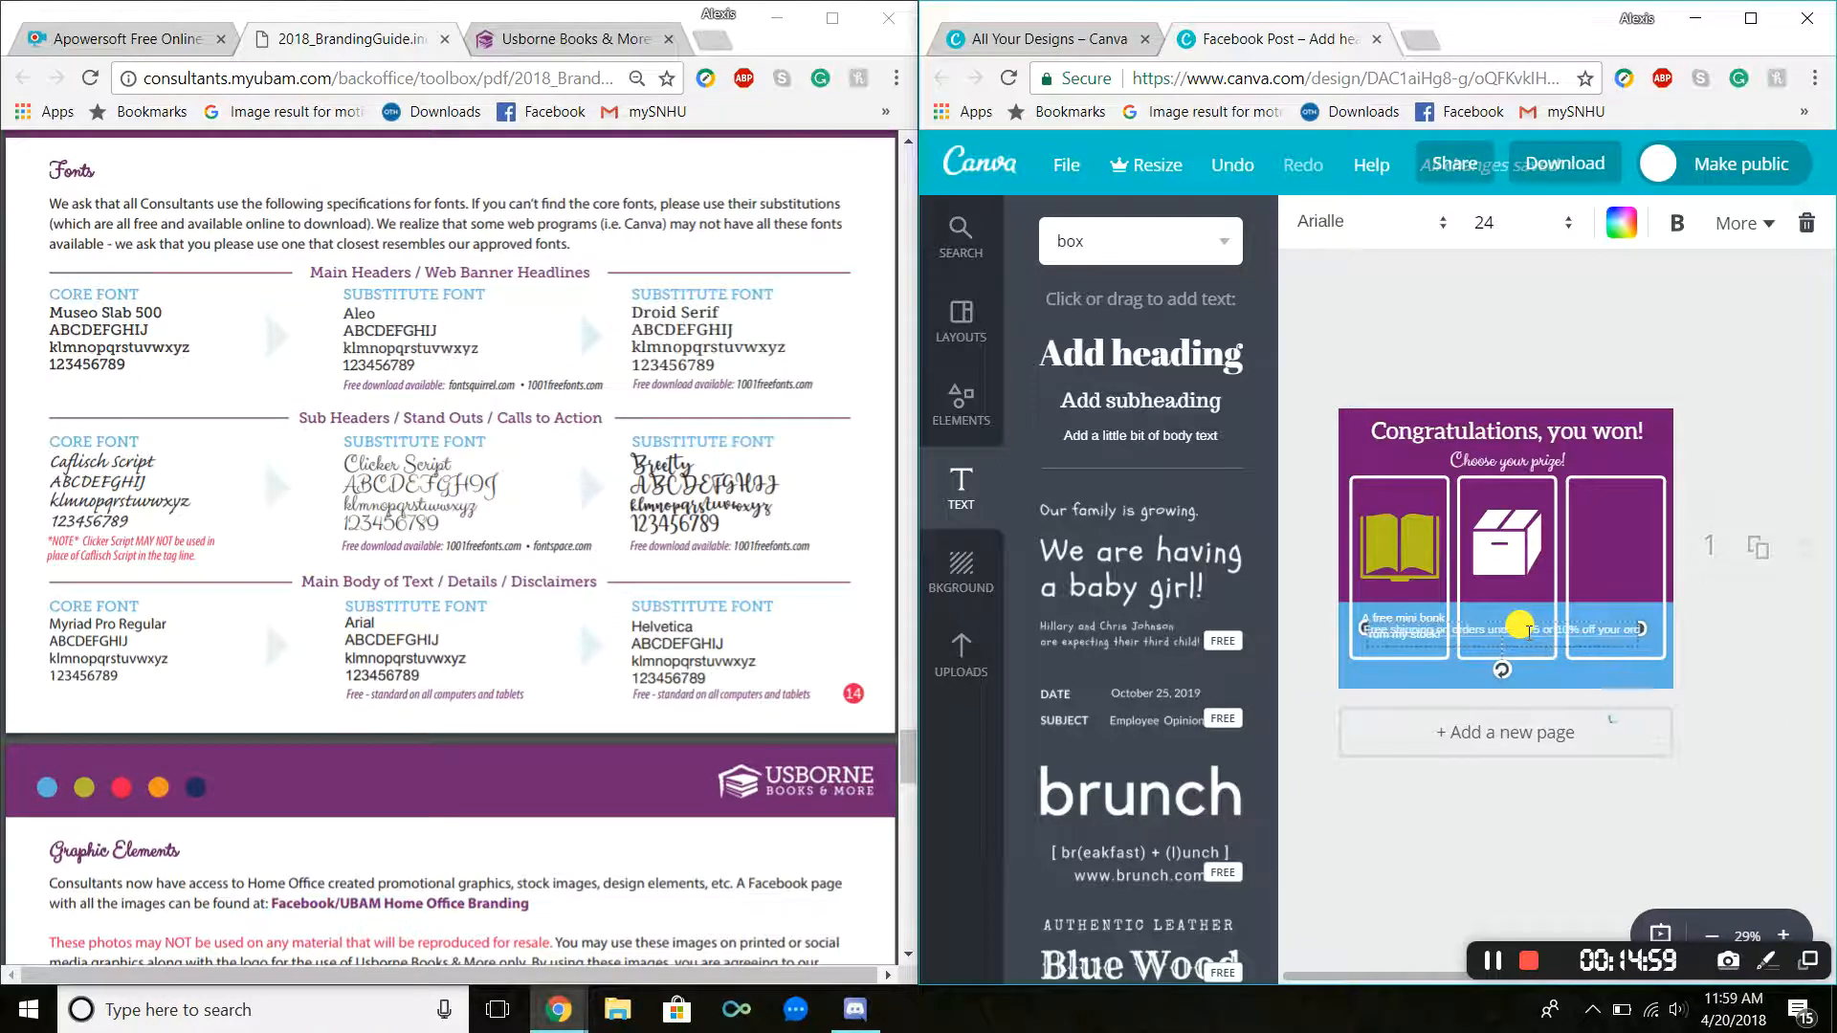
{"action": "type", "text": " of $75"}
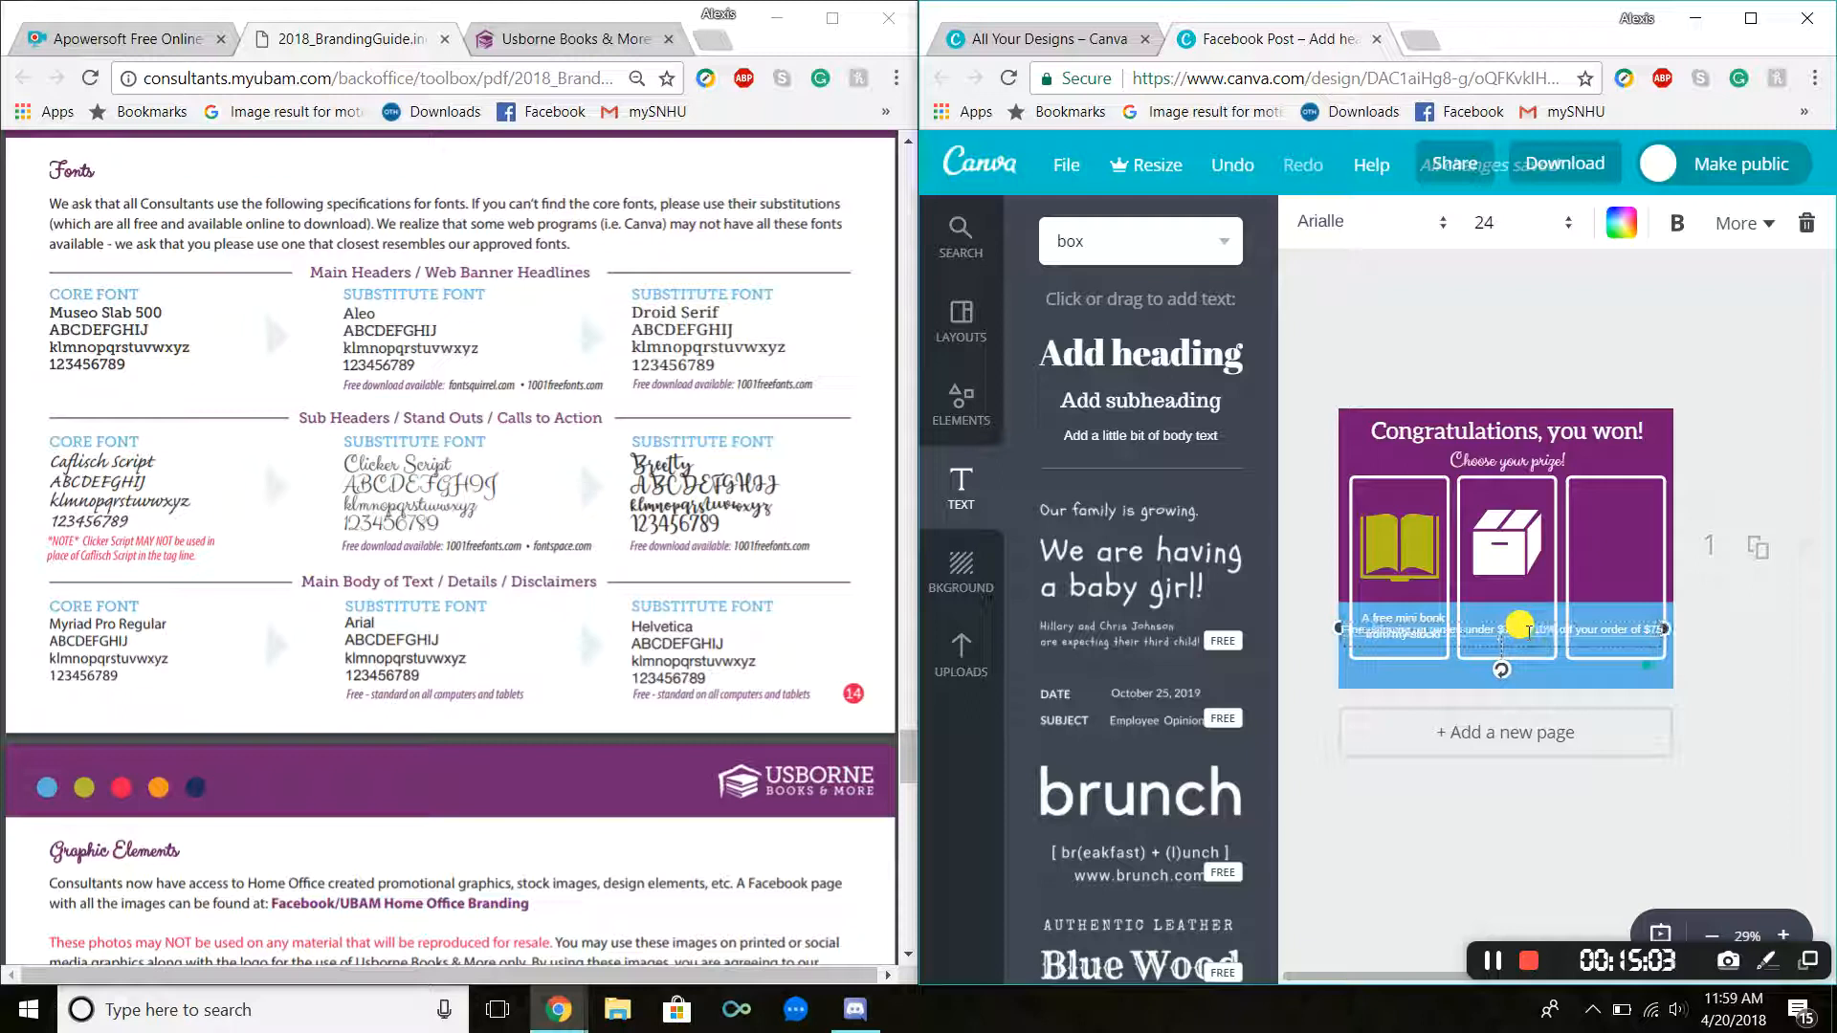
{"action": "type", "text": "+"}
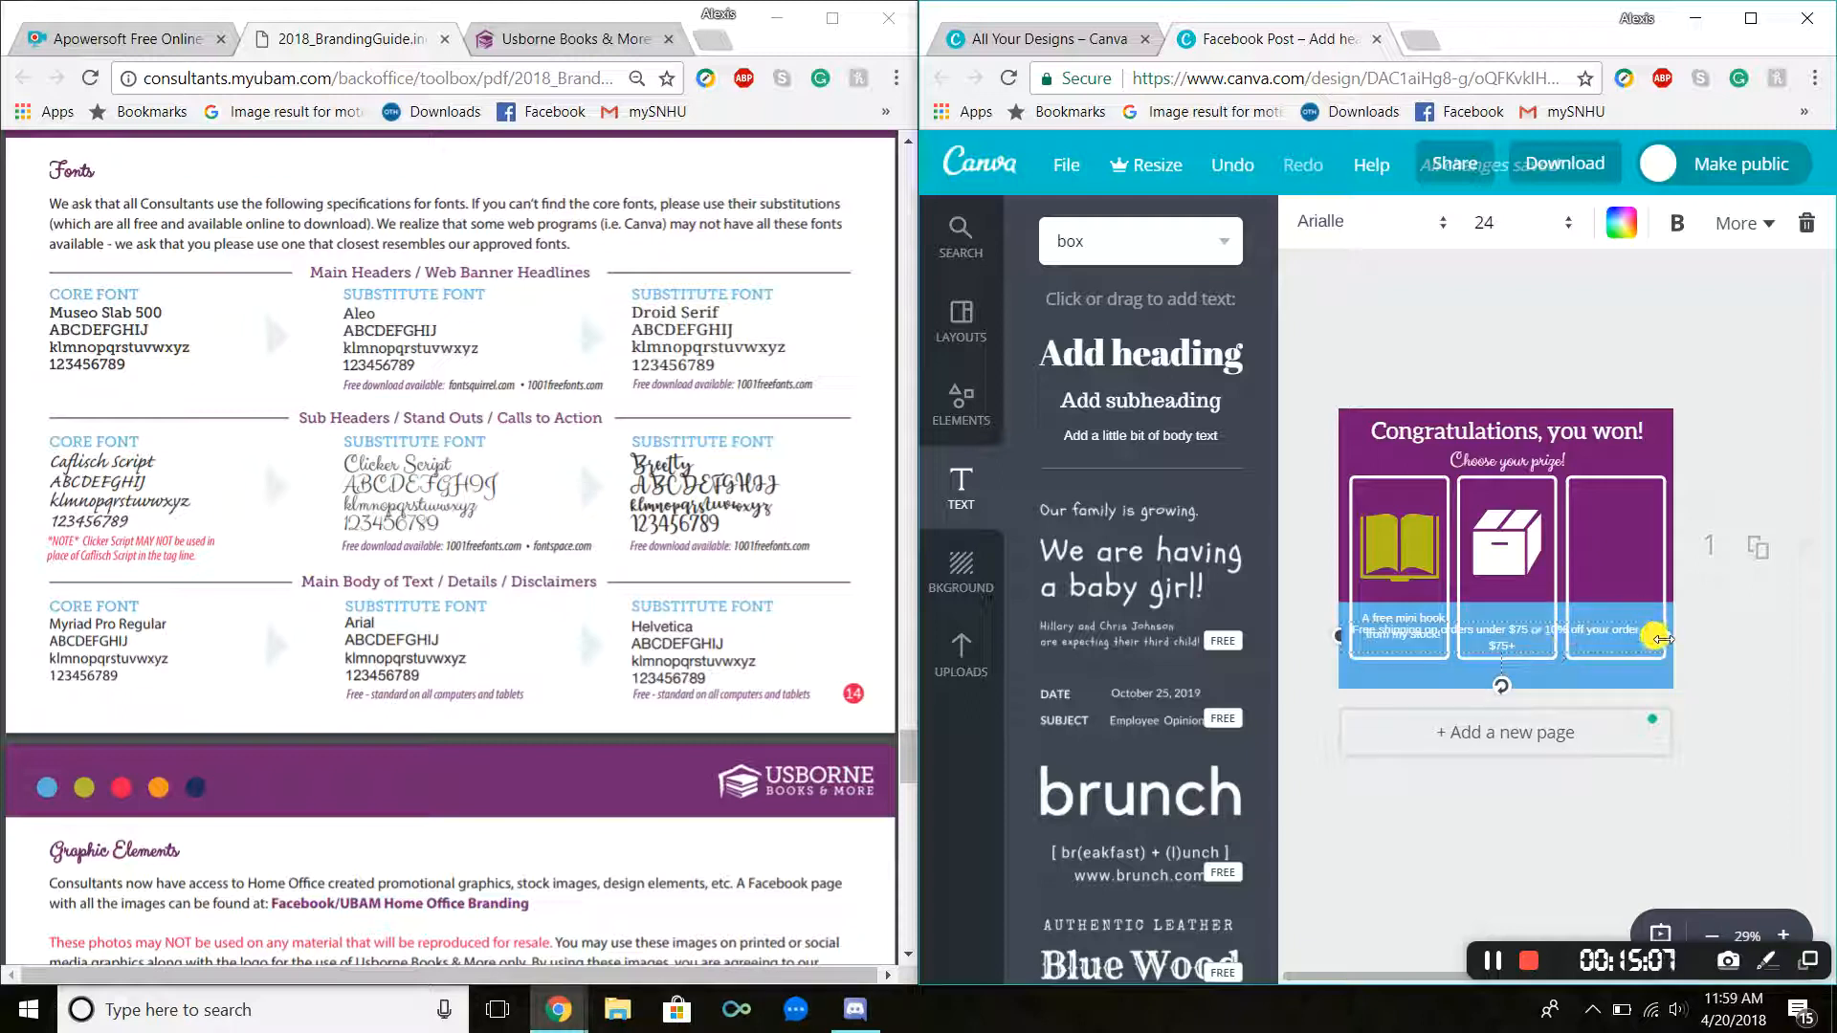
{"action": "left_click_drag", "start_coordinate": [1649, 631], "coordinate": [1515, 603]}
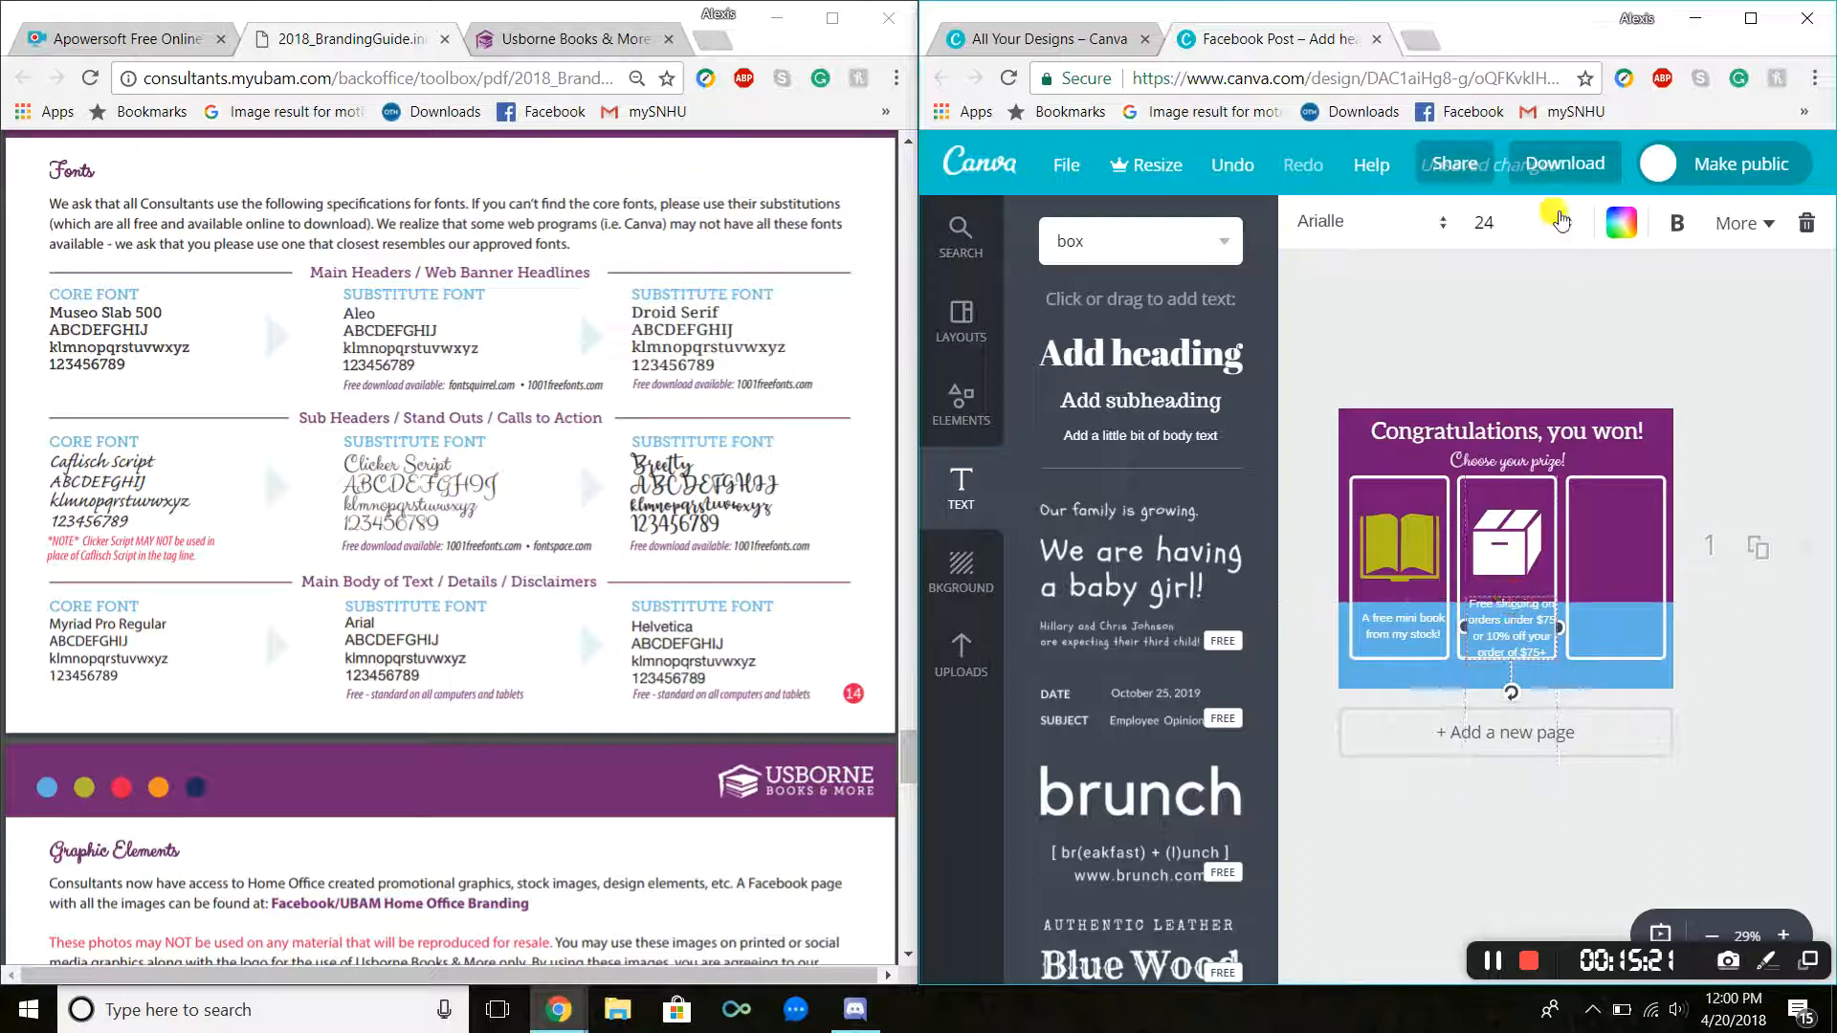
Step: Set the shipping text's font size to 21 and nudge the text box within the middle panel
{"action": "left_click", "coordinate": [1532, 226]}
{"action": "left_click", "coordinate": [1494, 477]}
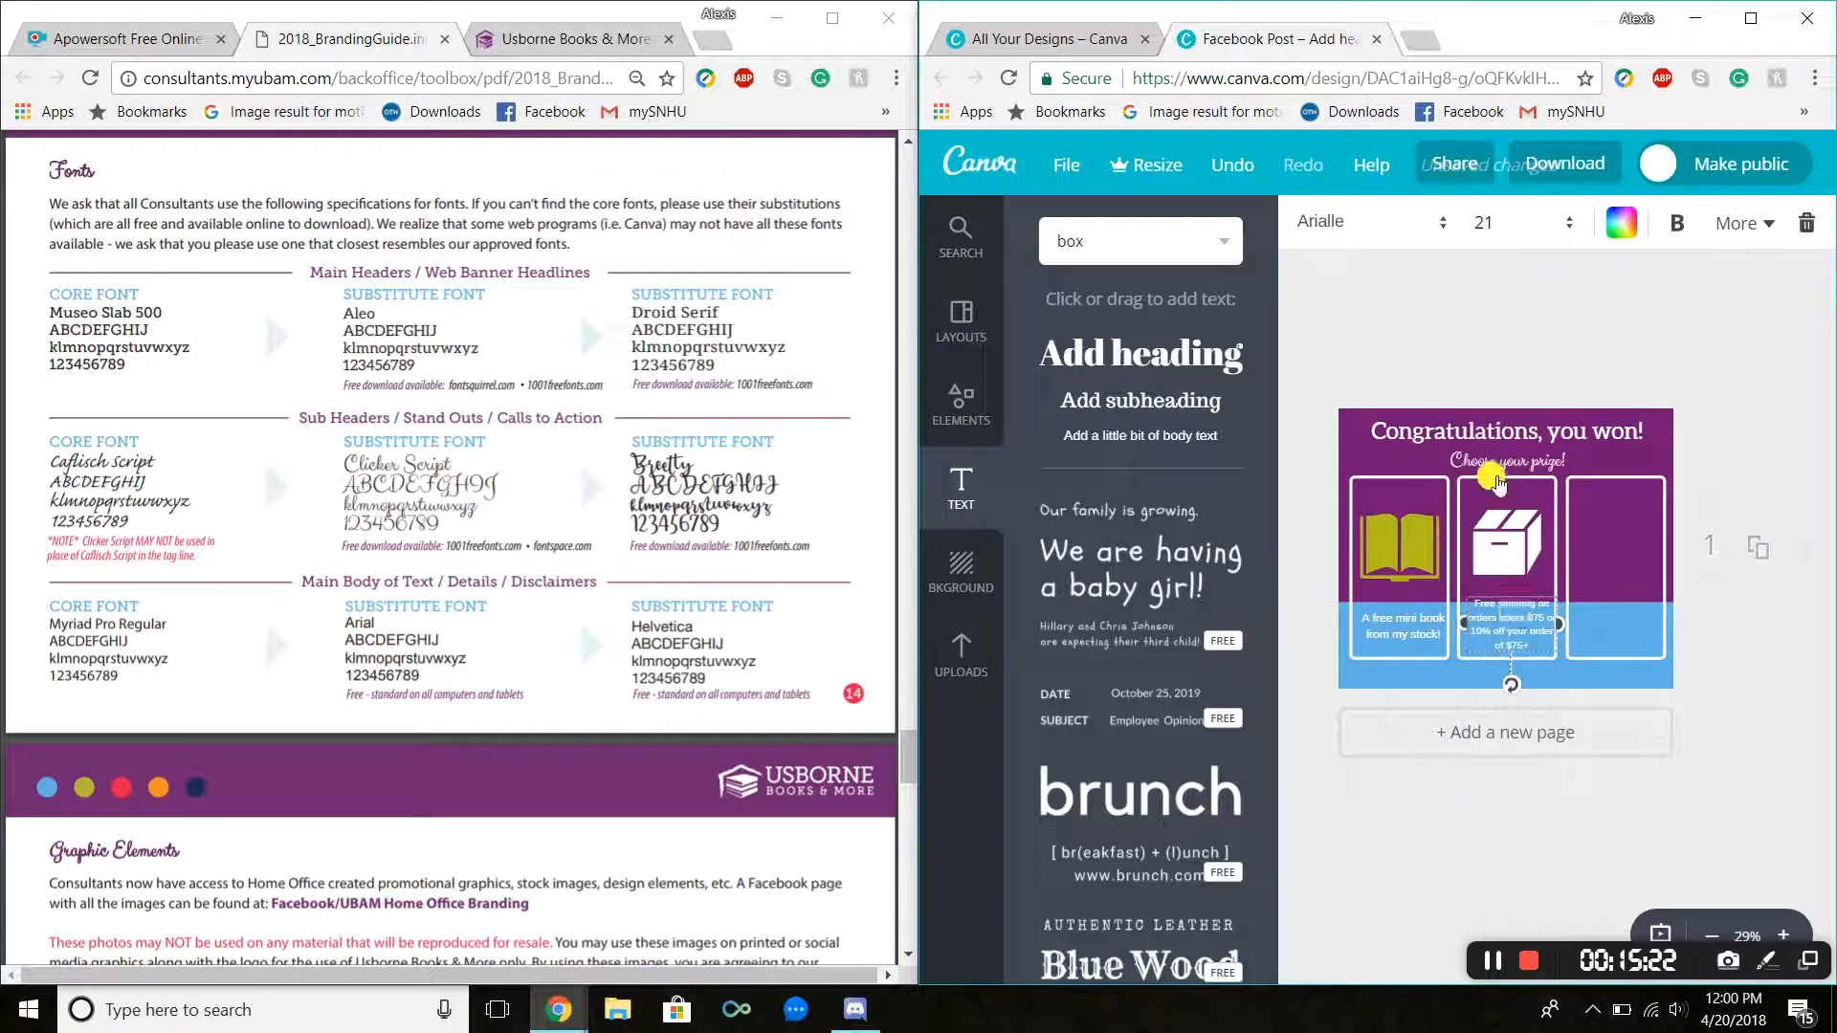
{"action": "left_click", "coordinate": [1582, 634]}
{"action": "left_click", "coordinate": [1519, 633]}
{"action": "left_click_drag", "start_coordinate": [1521, 634], "coordinate": [1522, 628]}
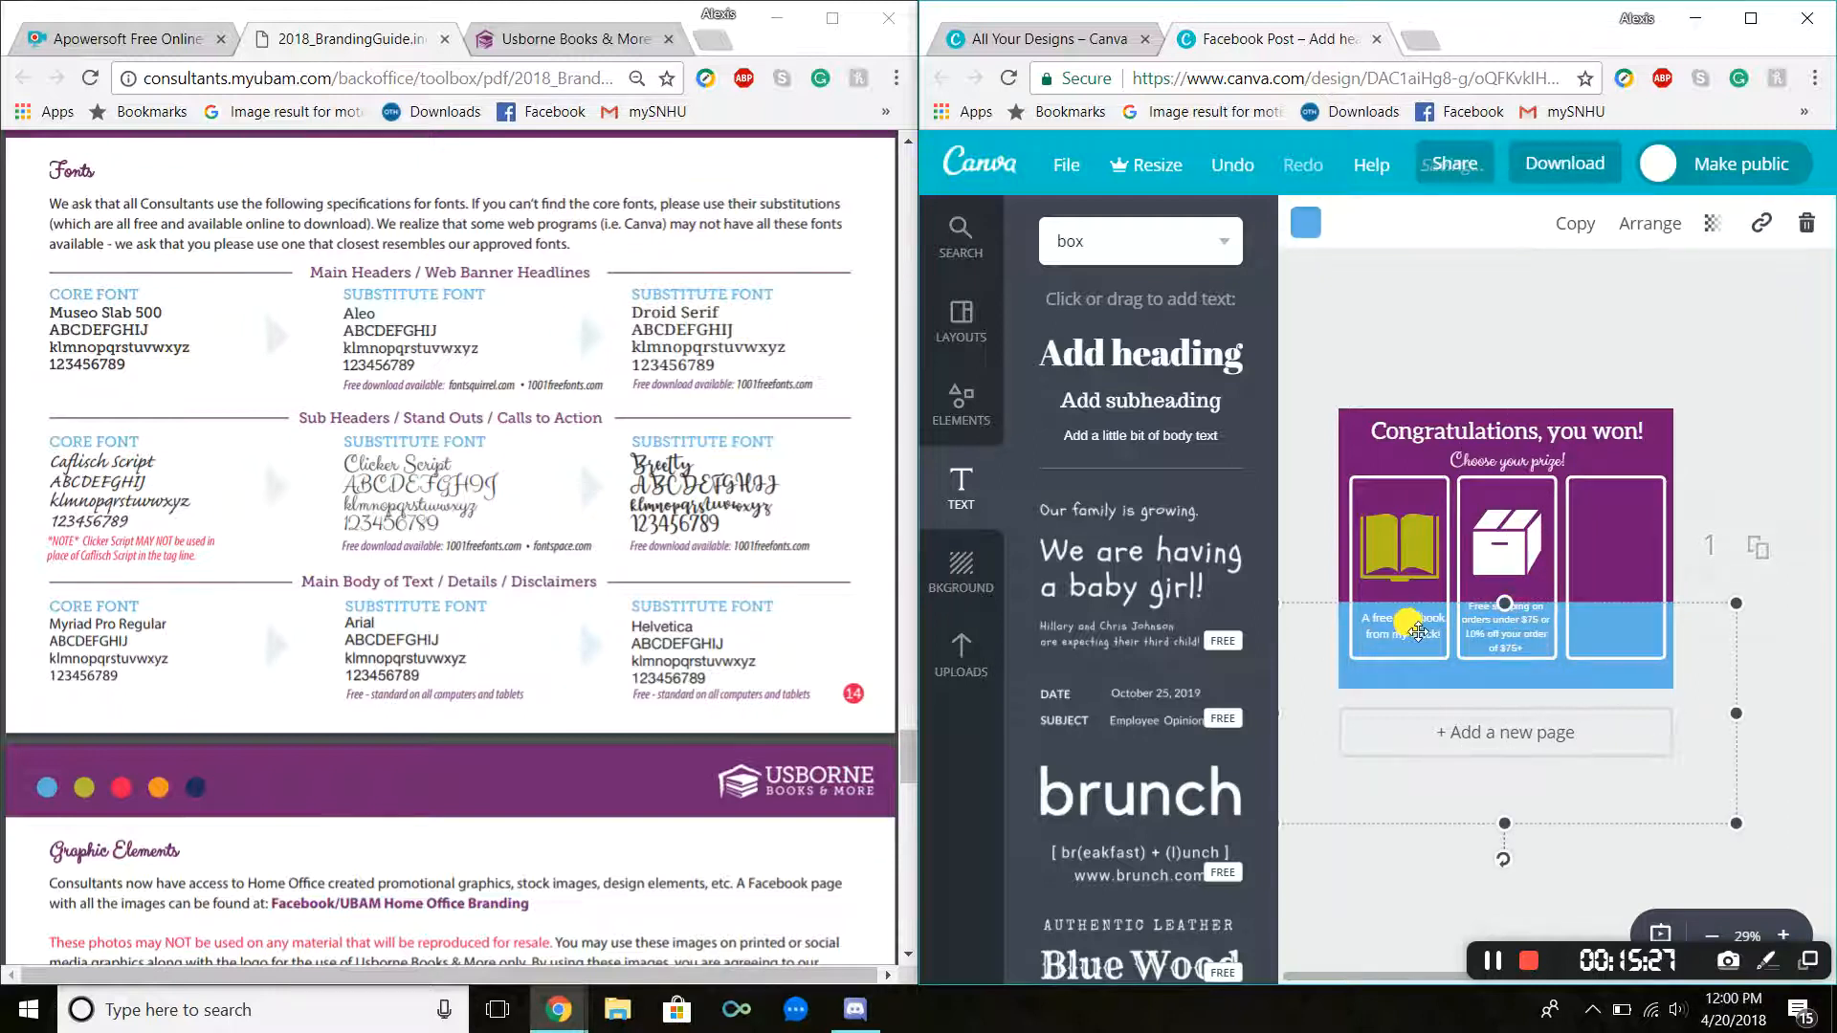
Step: Reposition the mini-book text in the left panel so it lines up with the shipping text in the middle panel
{"action": "left_click", "coordinate": [1416, 630]}
{"action": "left_click_drag", "start_coordinate": [1404, 606], "coordinate": [1399, 606]}
{"action": "left_click", "coordinate": [1339, 660]}
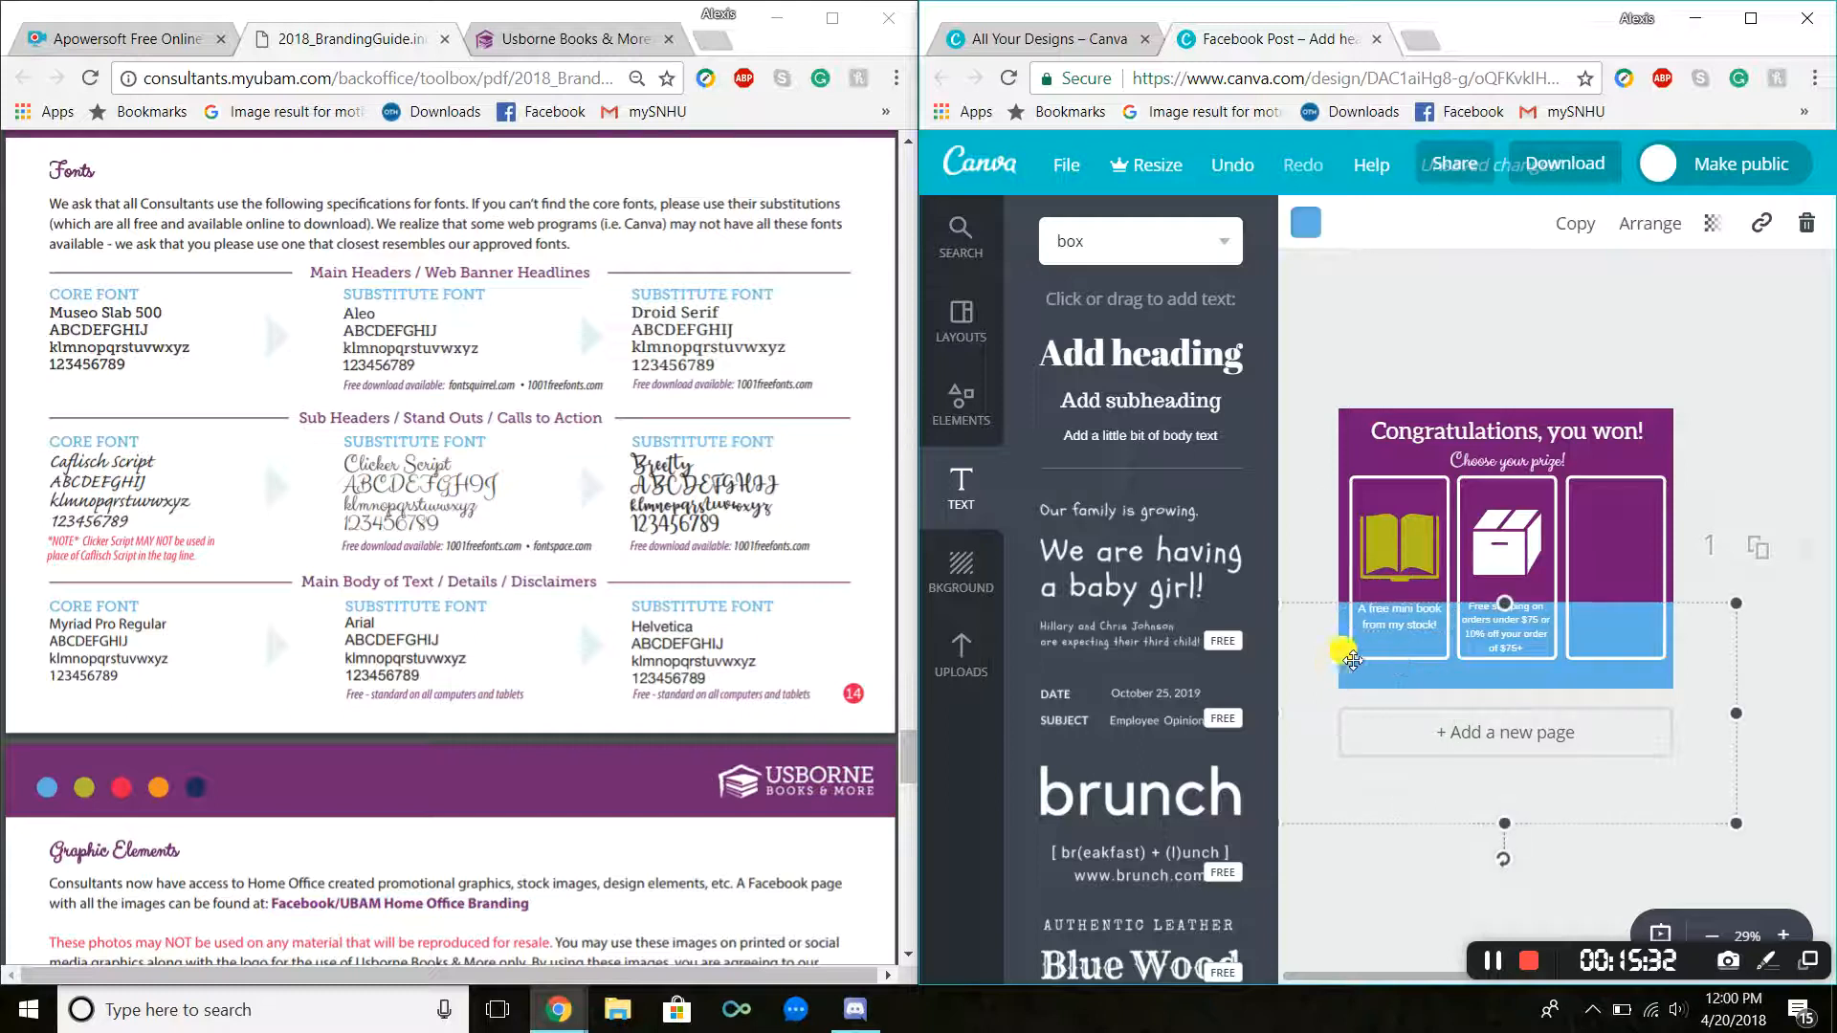
{"action": "left_click", "coordinate": [1710, 473]}
{"action": "left_click_drag", "start_coordinate": [1520, 632], "coordinate": [1522, 637]}
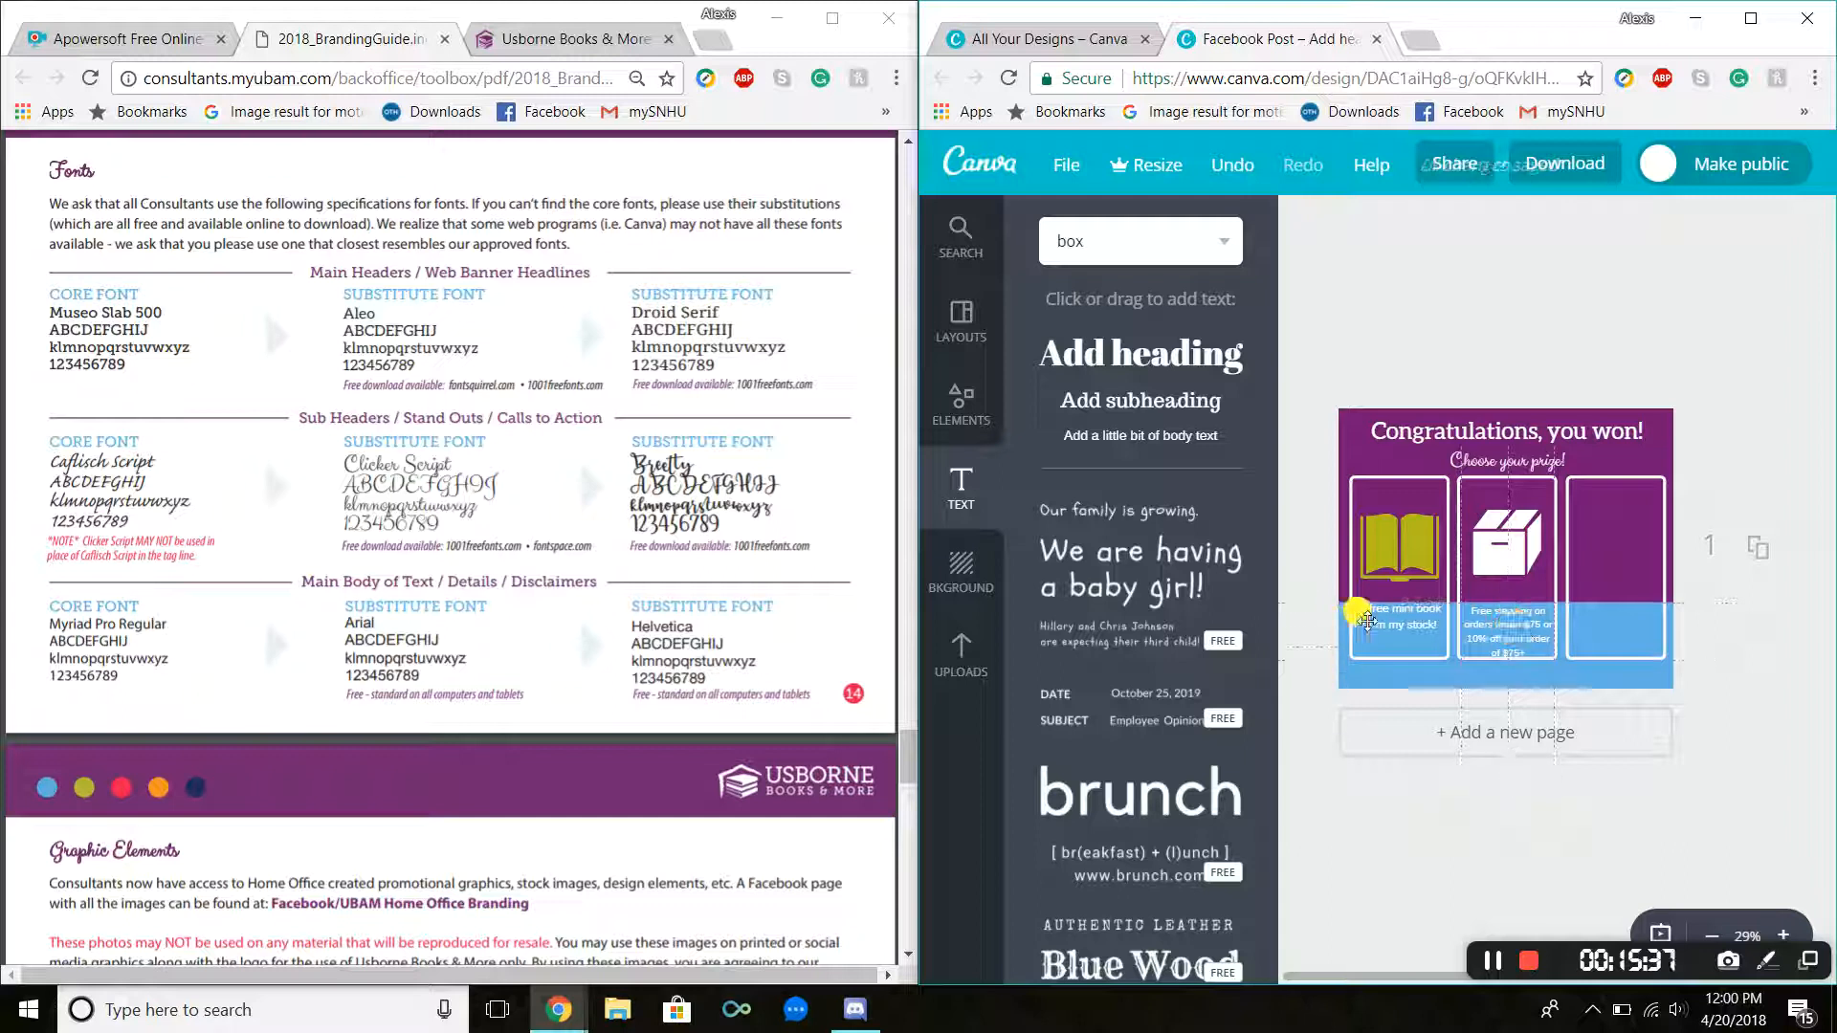
{"action": "left_click_drag", "start_coordinate": [1378, 623], "coordinate": [1381, 627]}
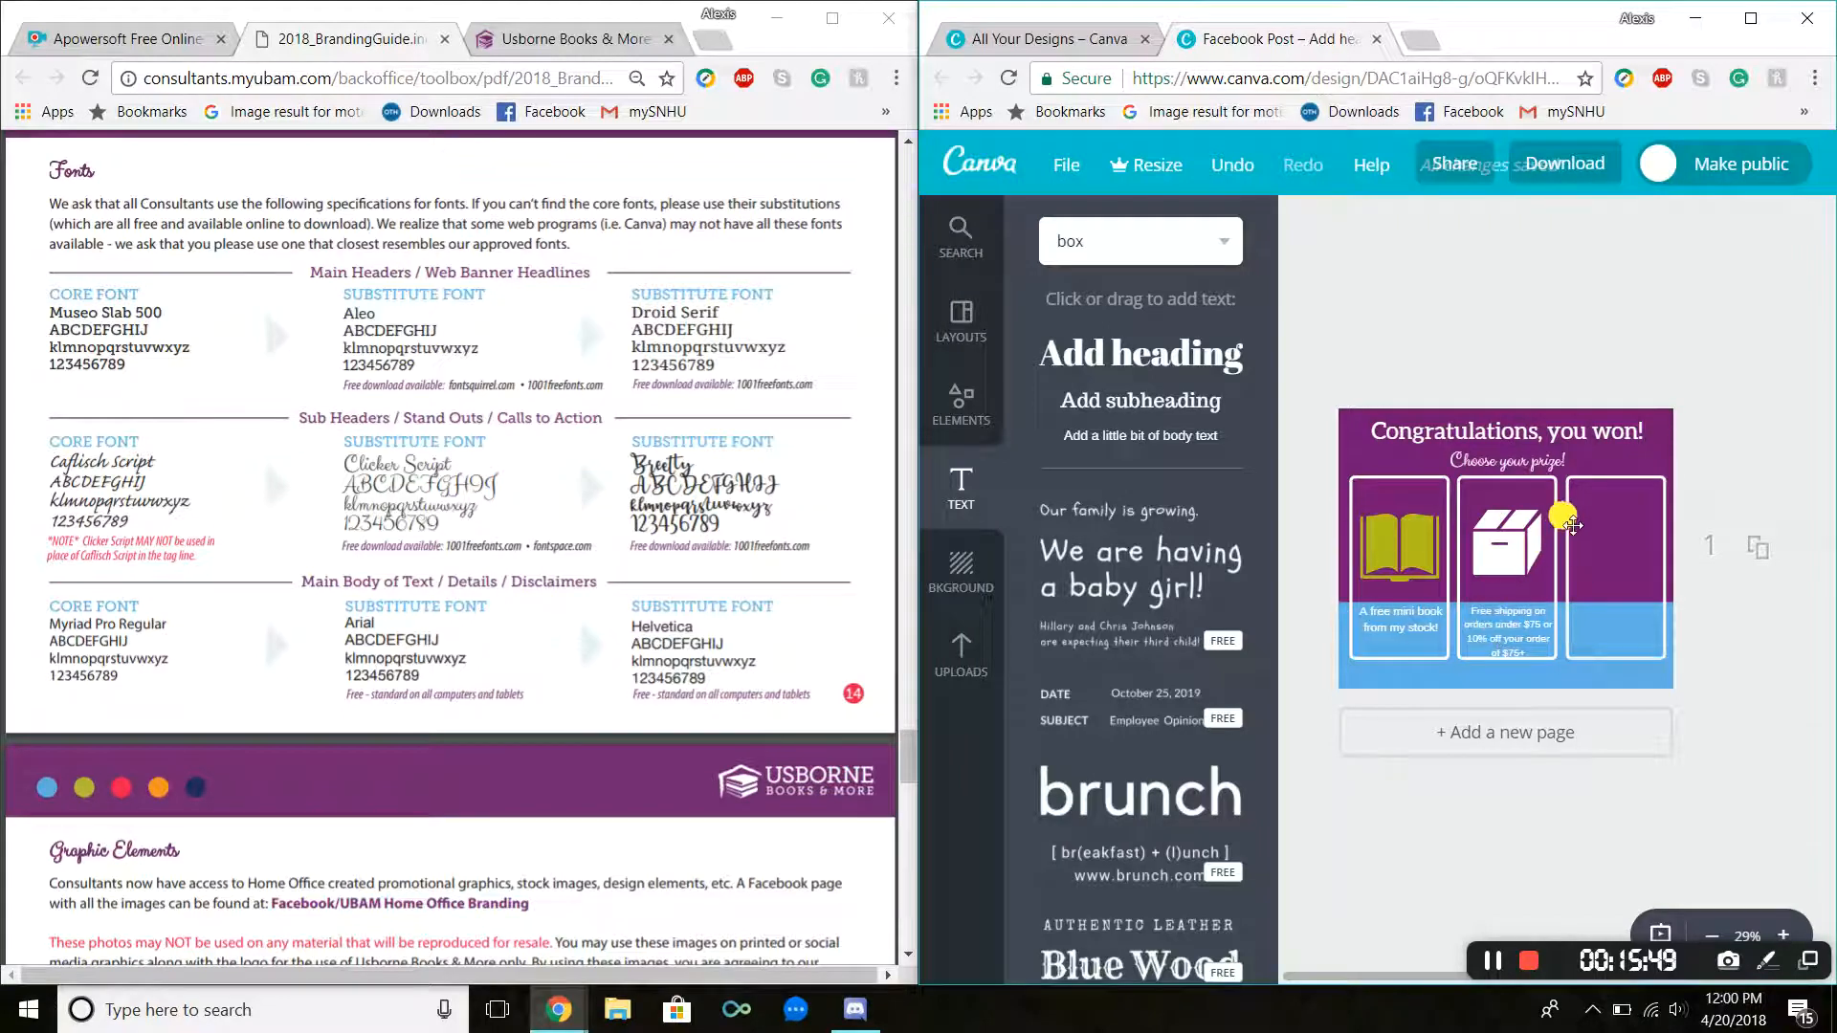
{"action": "left_click", "coordinate": [1596, 518]}
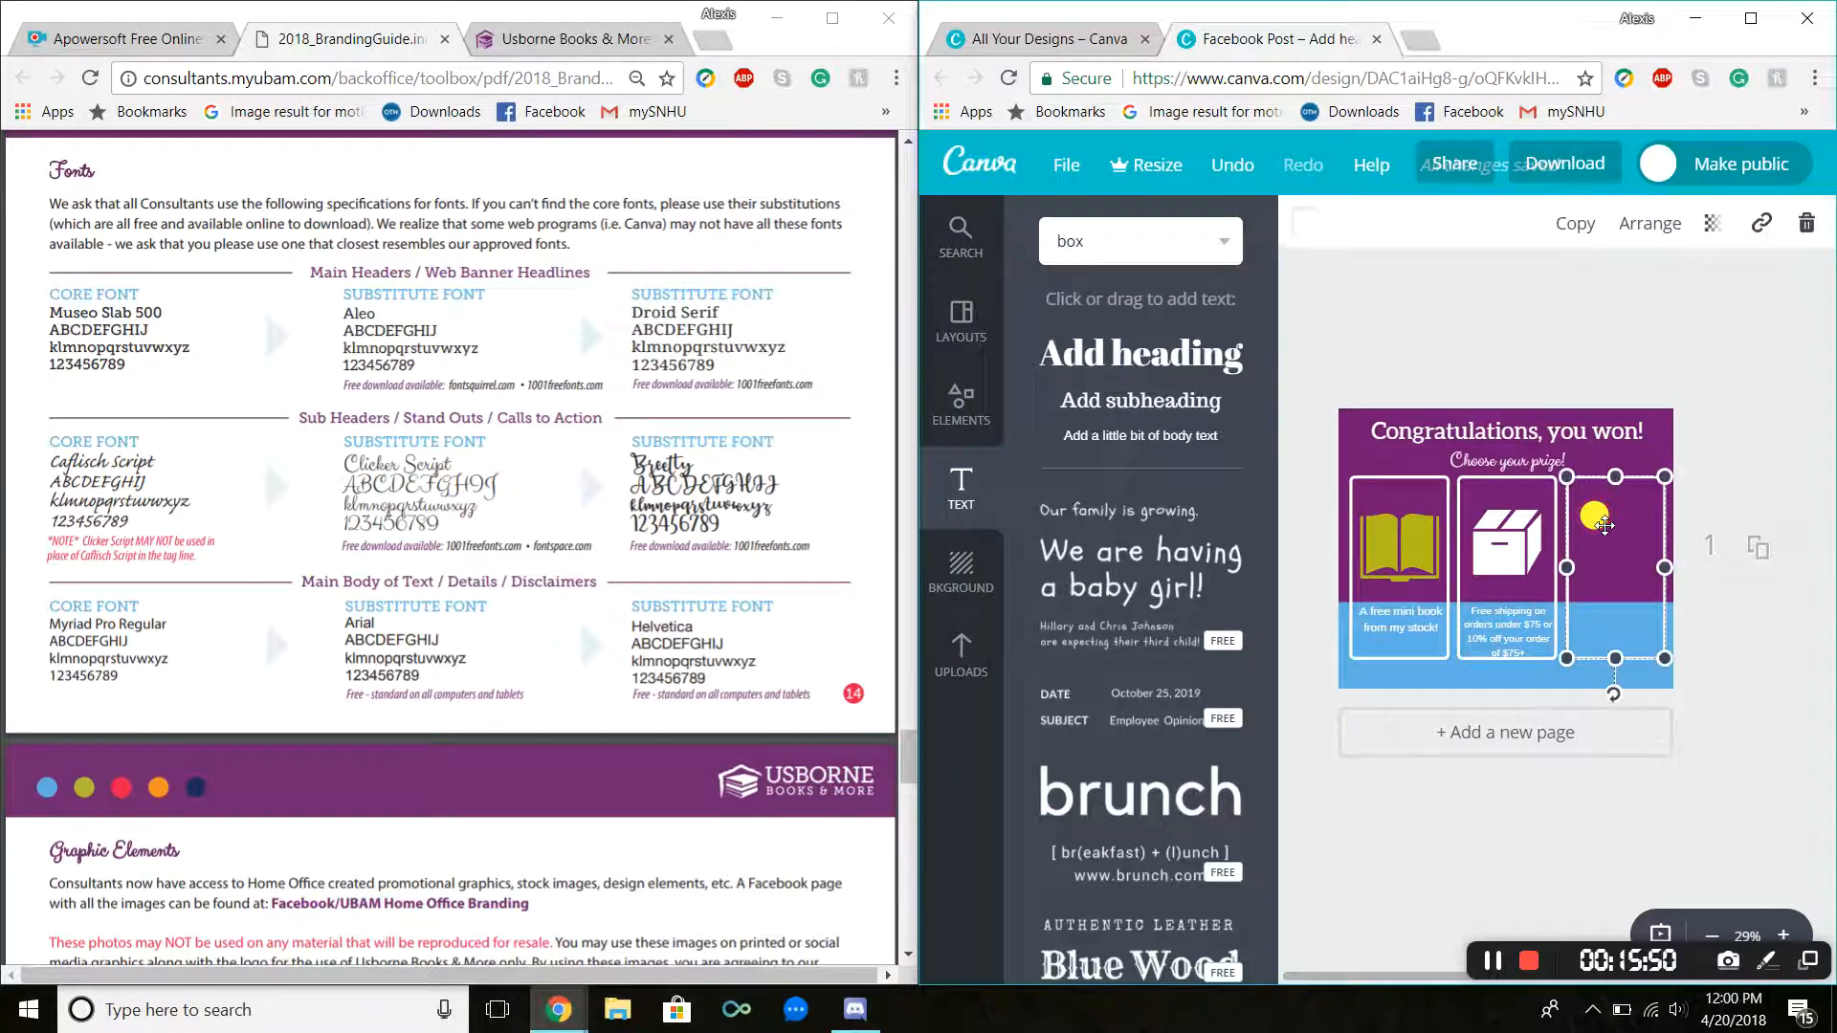
{"action": "left_click", "coordinate": [1534, 344]}
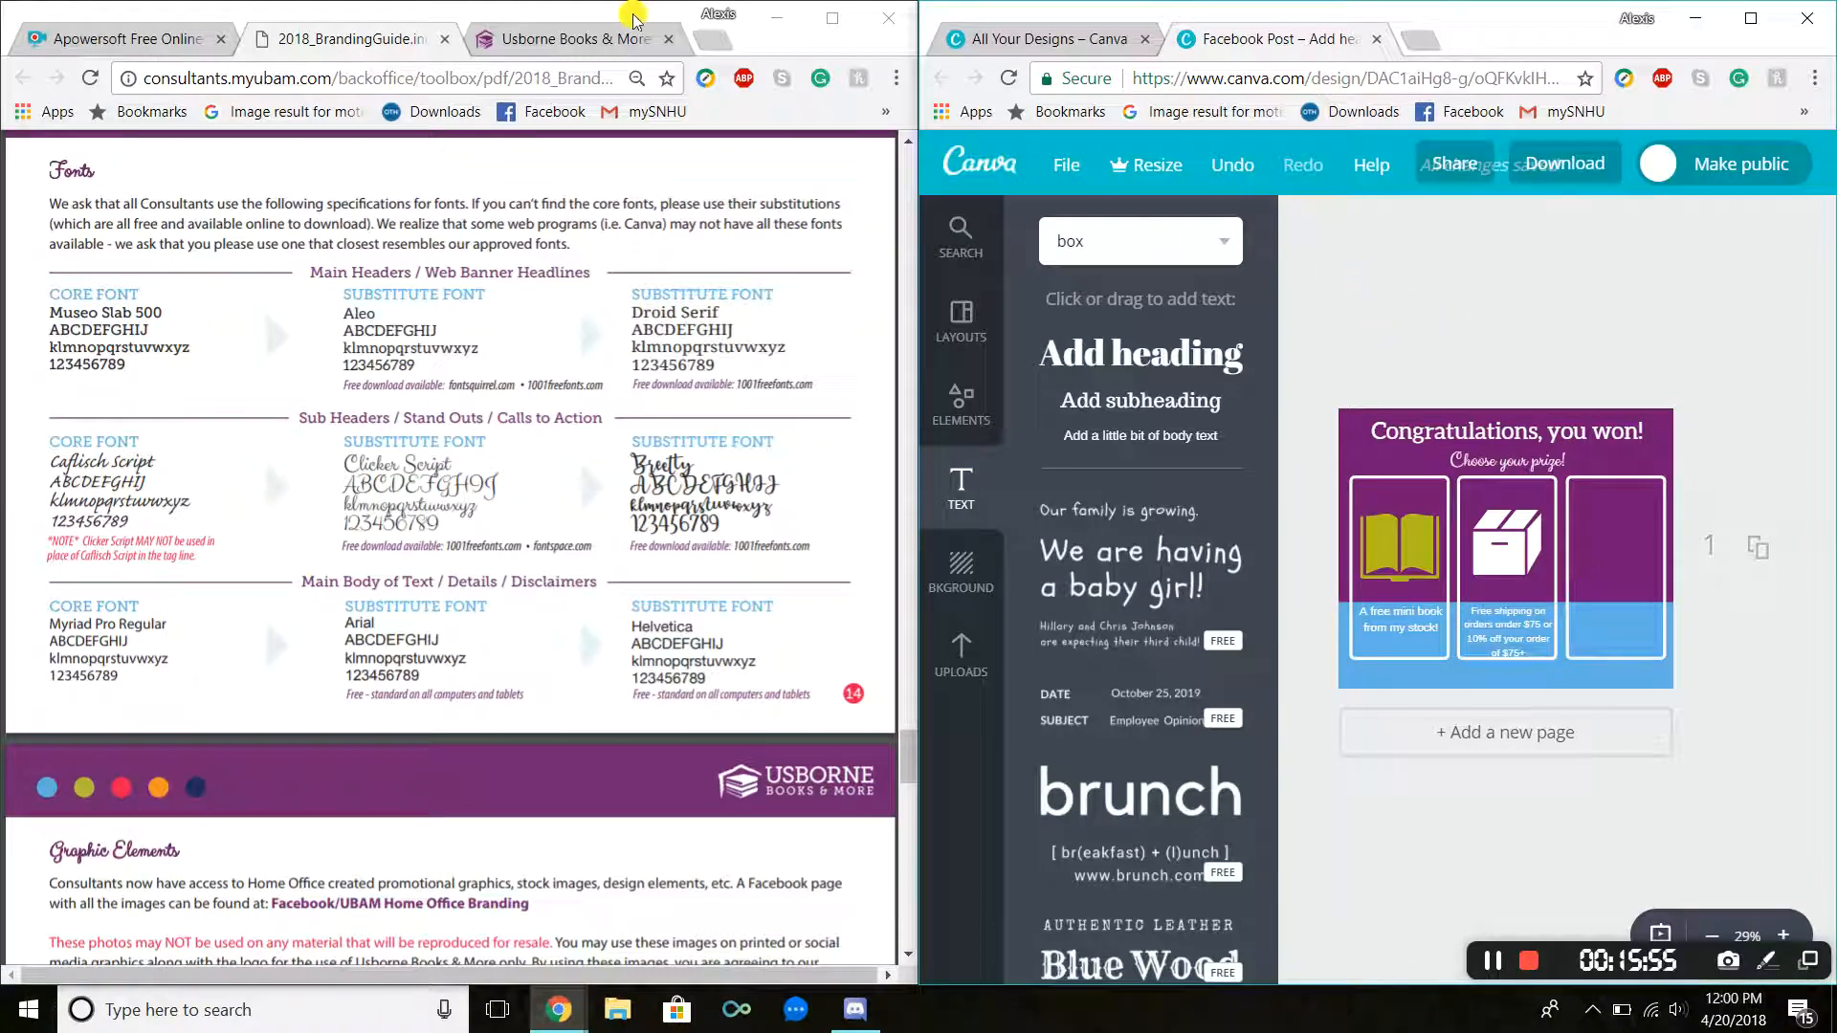
Step: Open the I Want to Be An Astronaut product page from the Usborne Top Sellers list and view its specifications
{"action": "left_click", "coordinate": [579, 38]}
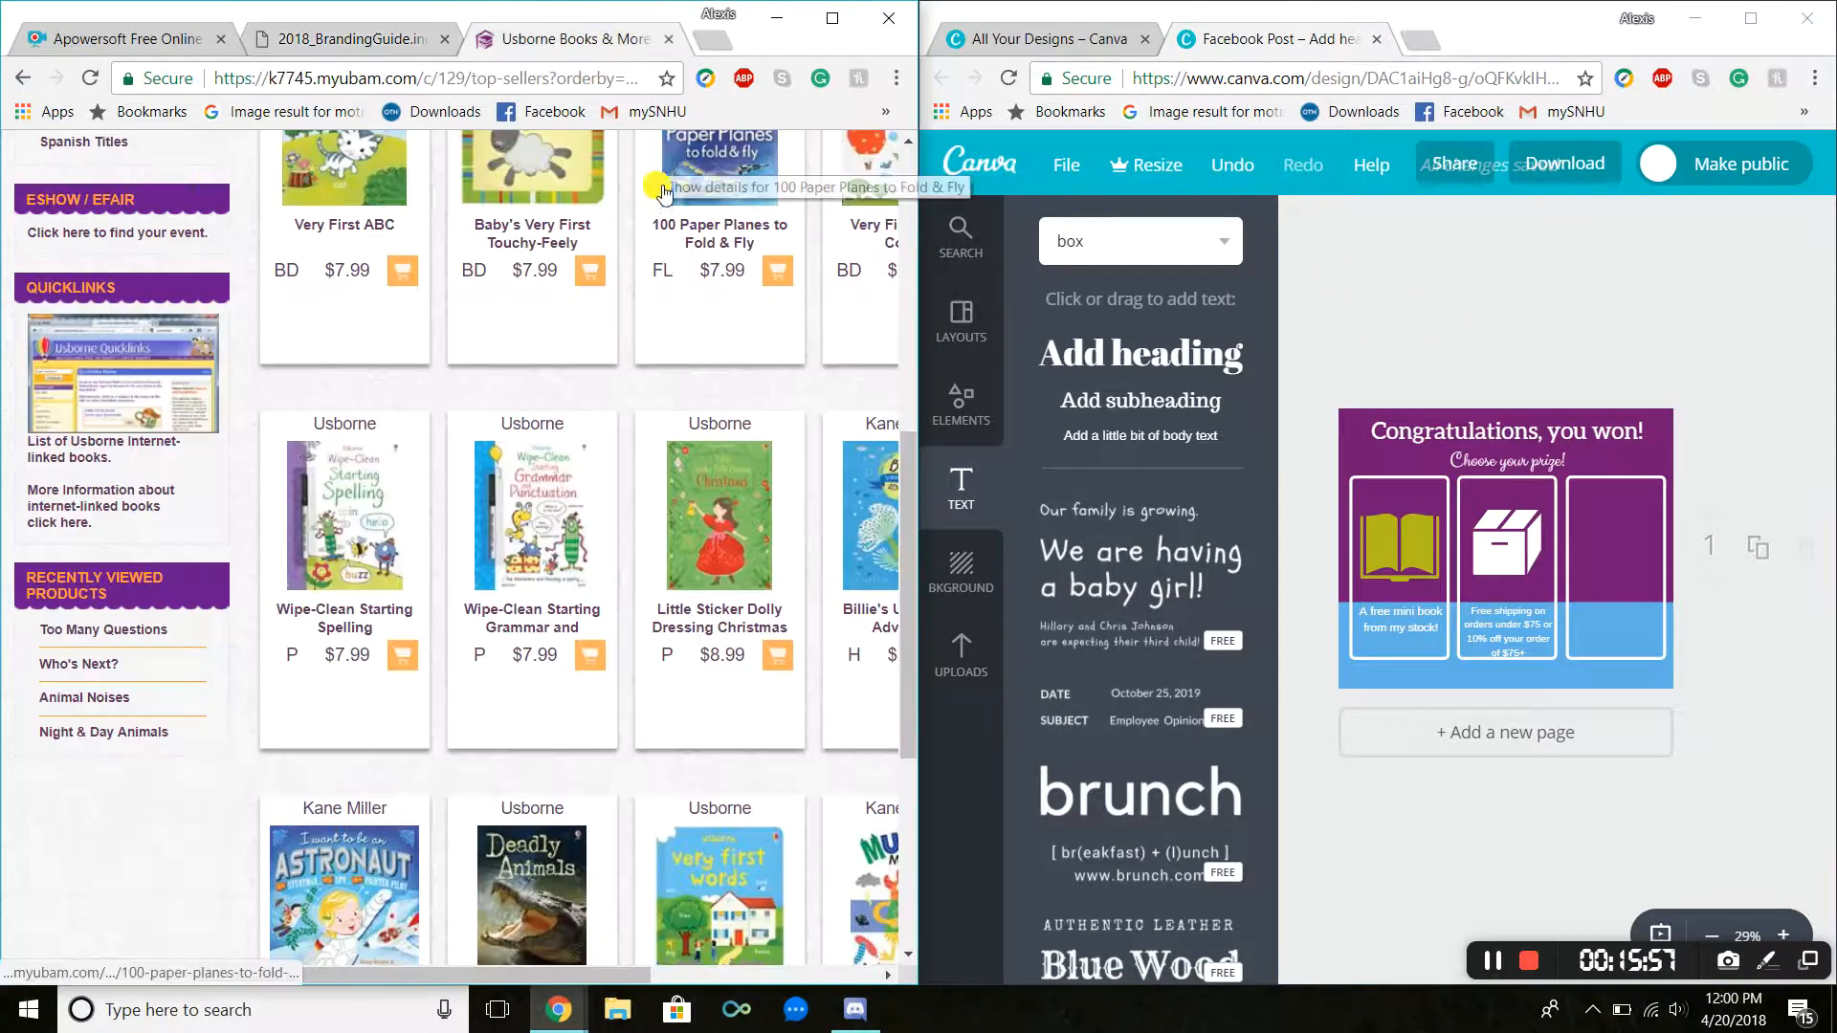
{"action": "scroll", "coordinate": [457, 544], "scroll_direction": "down", "scroll_amount": 4}
{"action": "scroll", "coordinate": [457, 543], "scroll_direction": "up", "scroll_amount": 10}
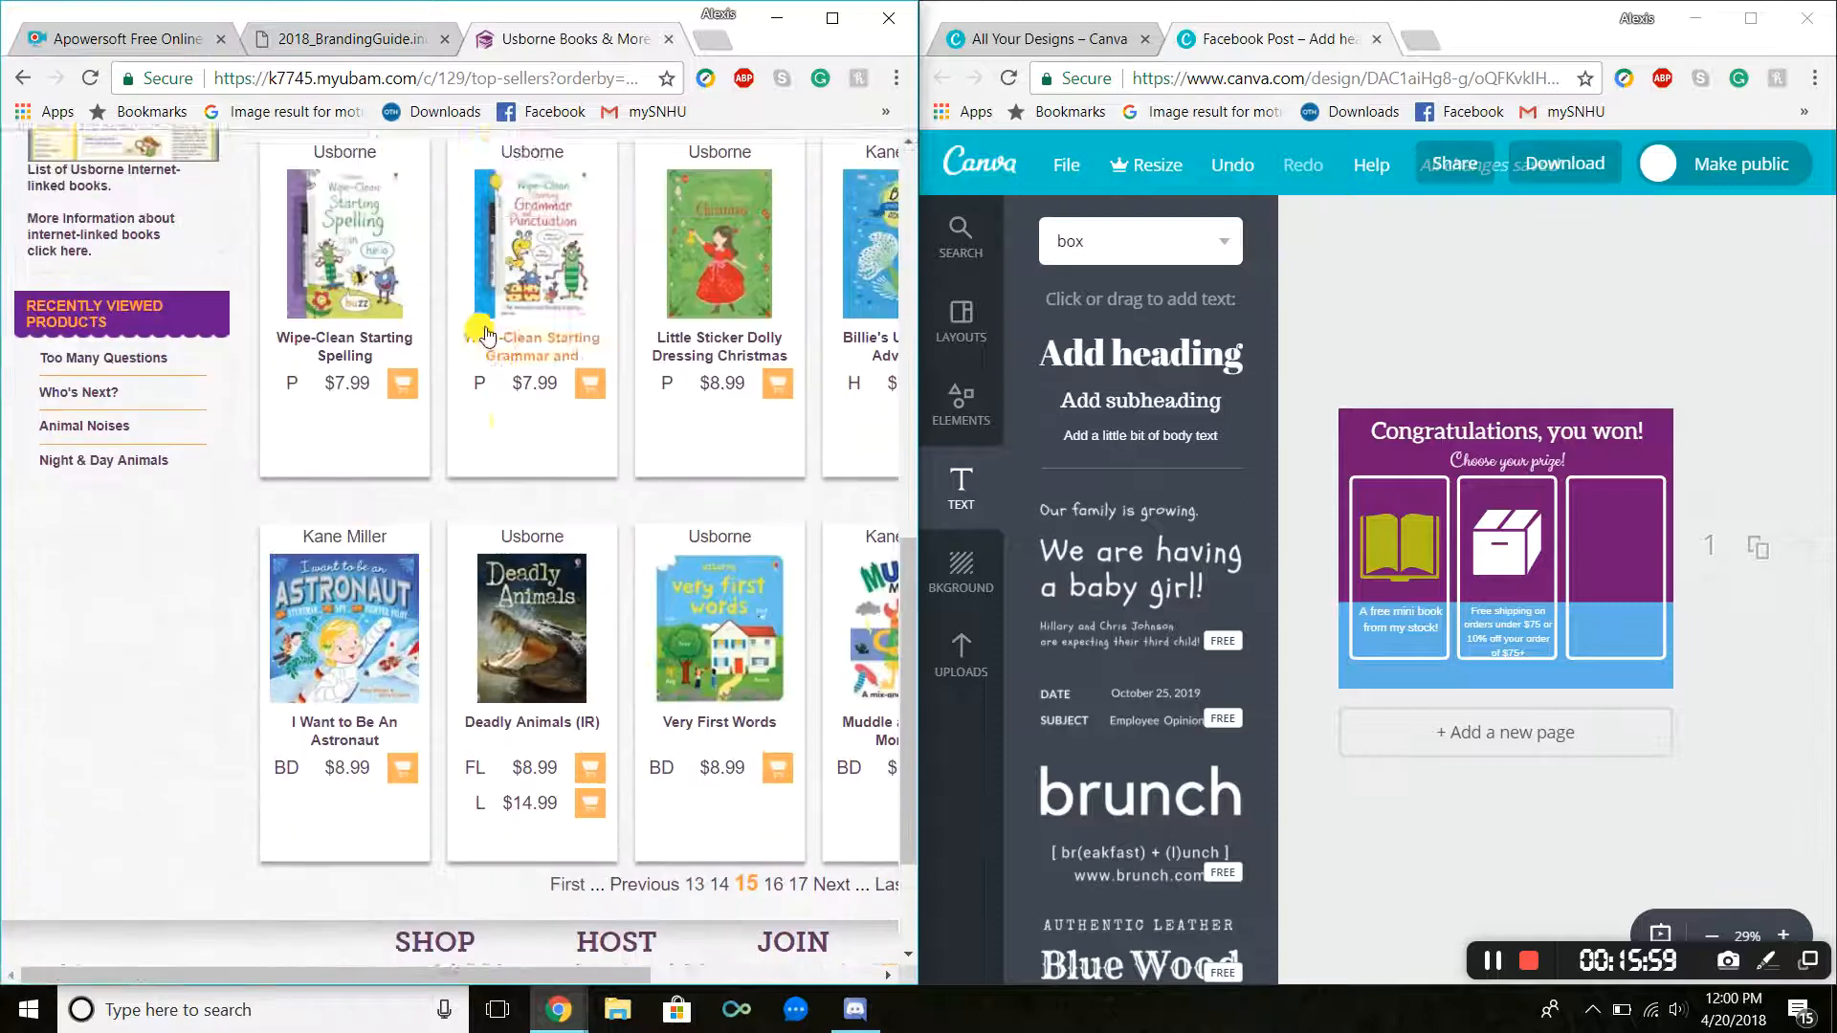
{"action": "scroll", "coordinate": [507, 337], "scroll_direction": "down", "scroll_amount": 10}
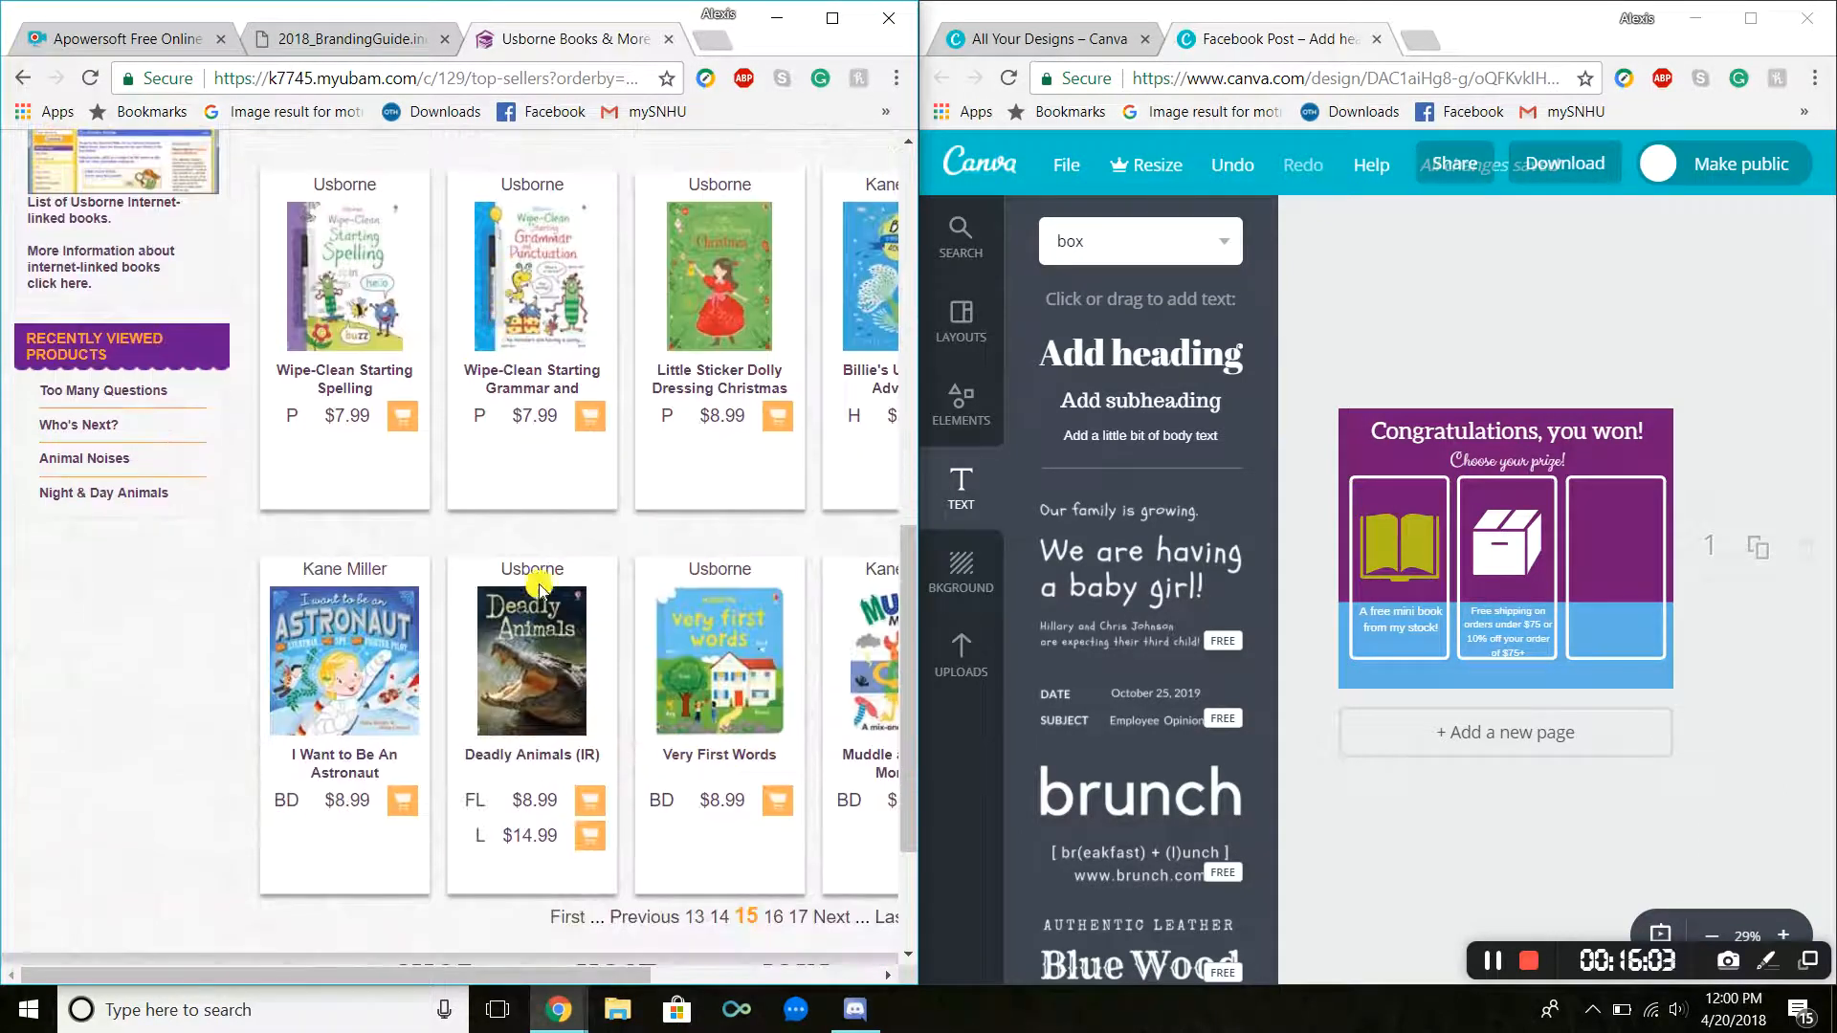
{"action": "left_click", "coordinate": [379, 637]}
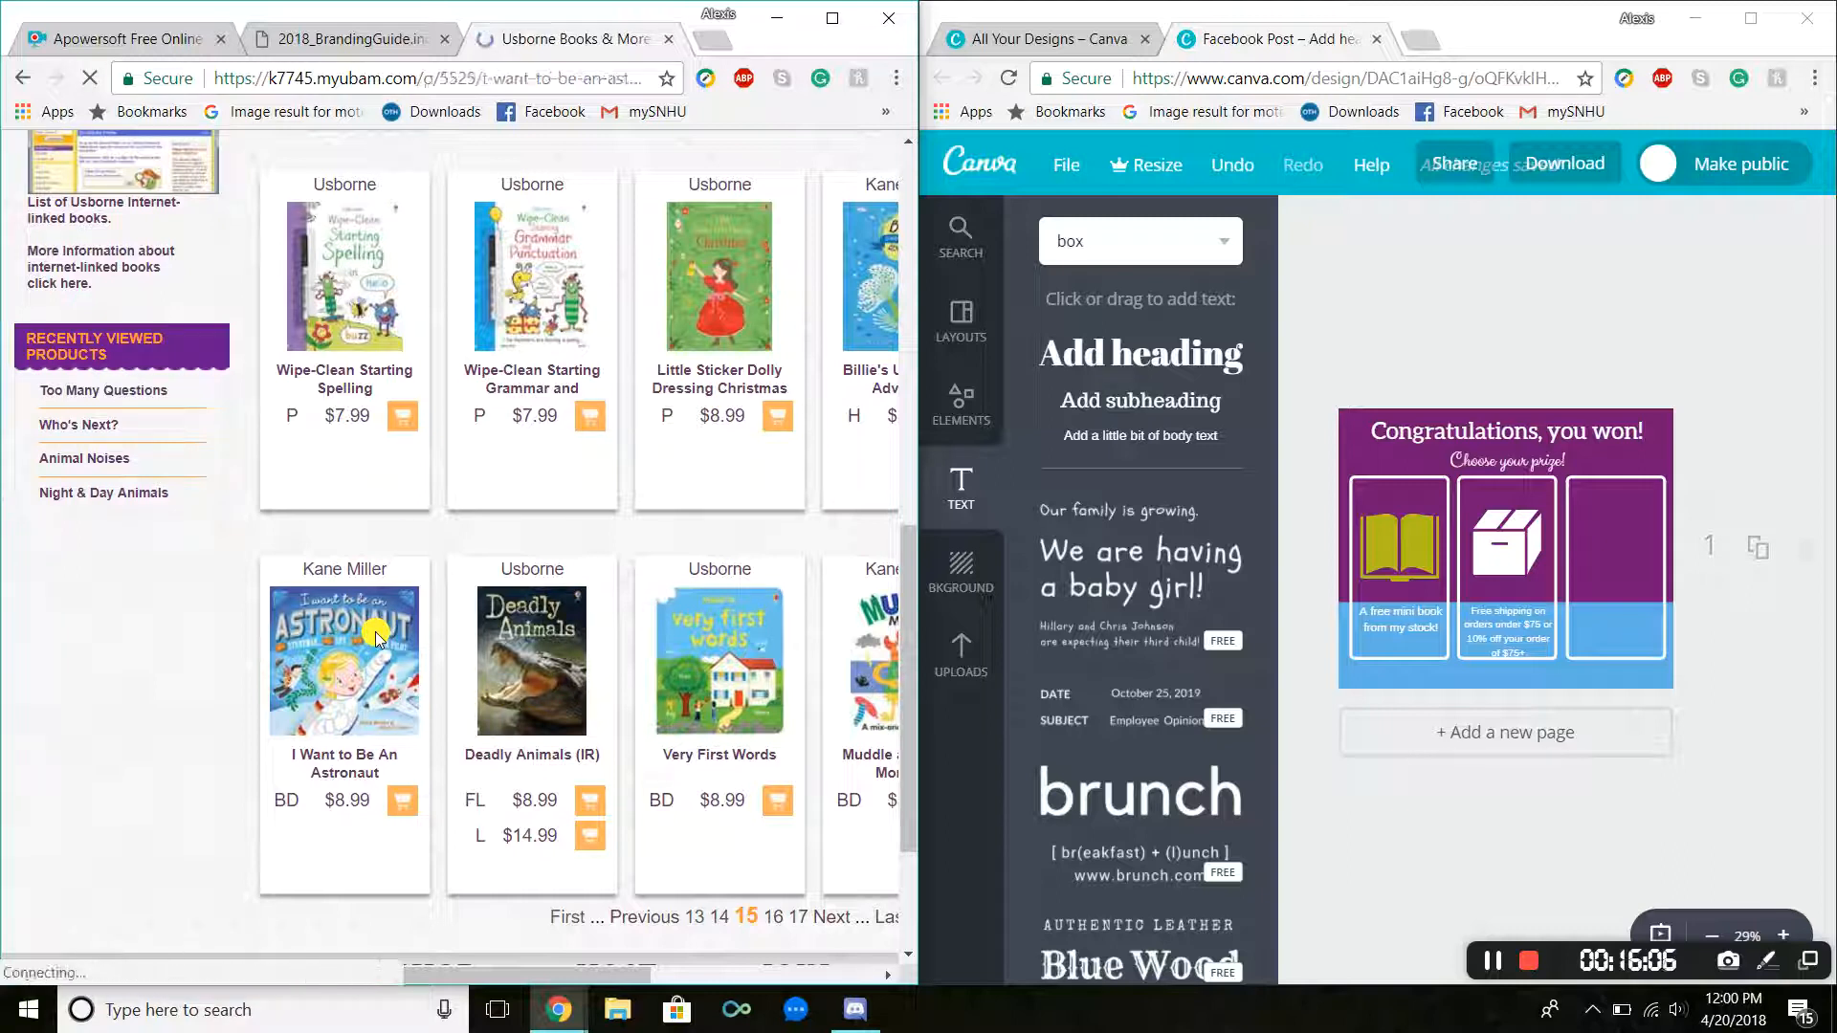
{"action": "scroll", "coordinate": [483, 613], "scroll_direction": "down", "scroll_amount": 3}
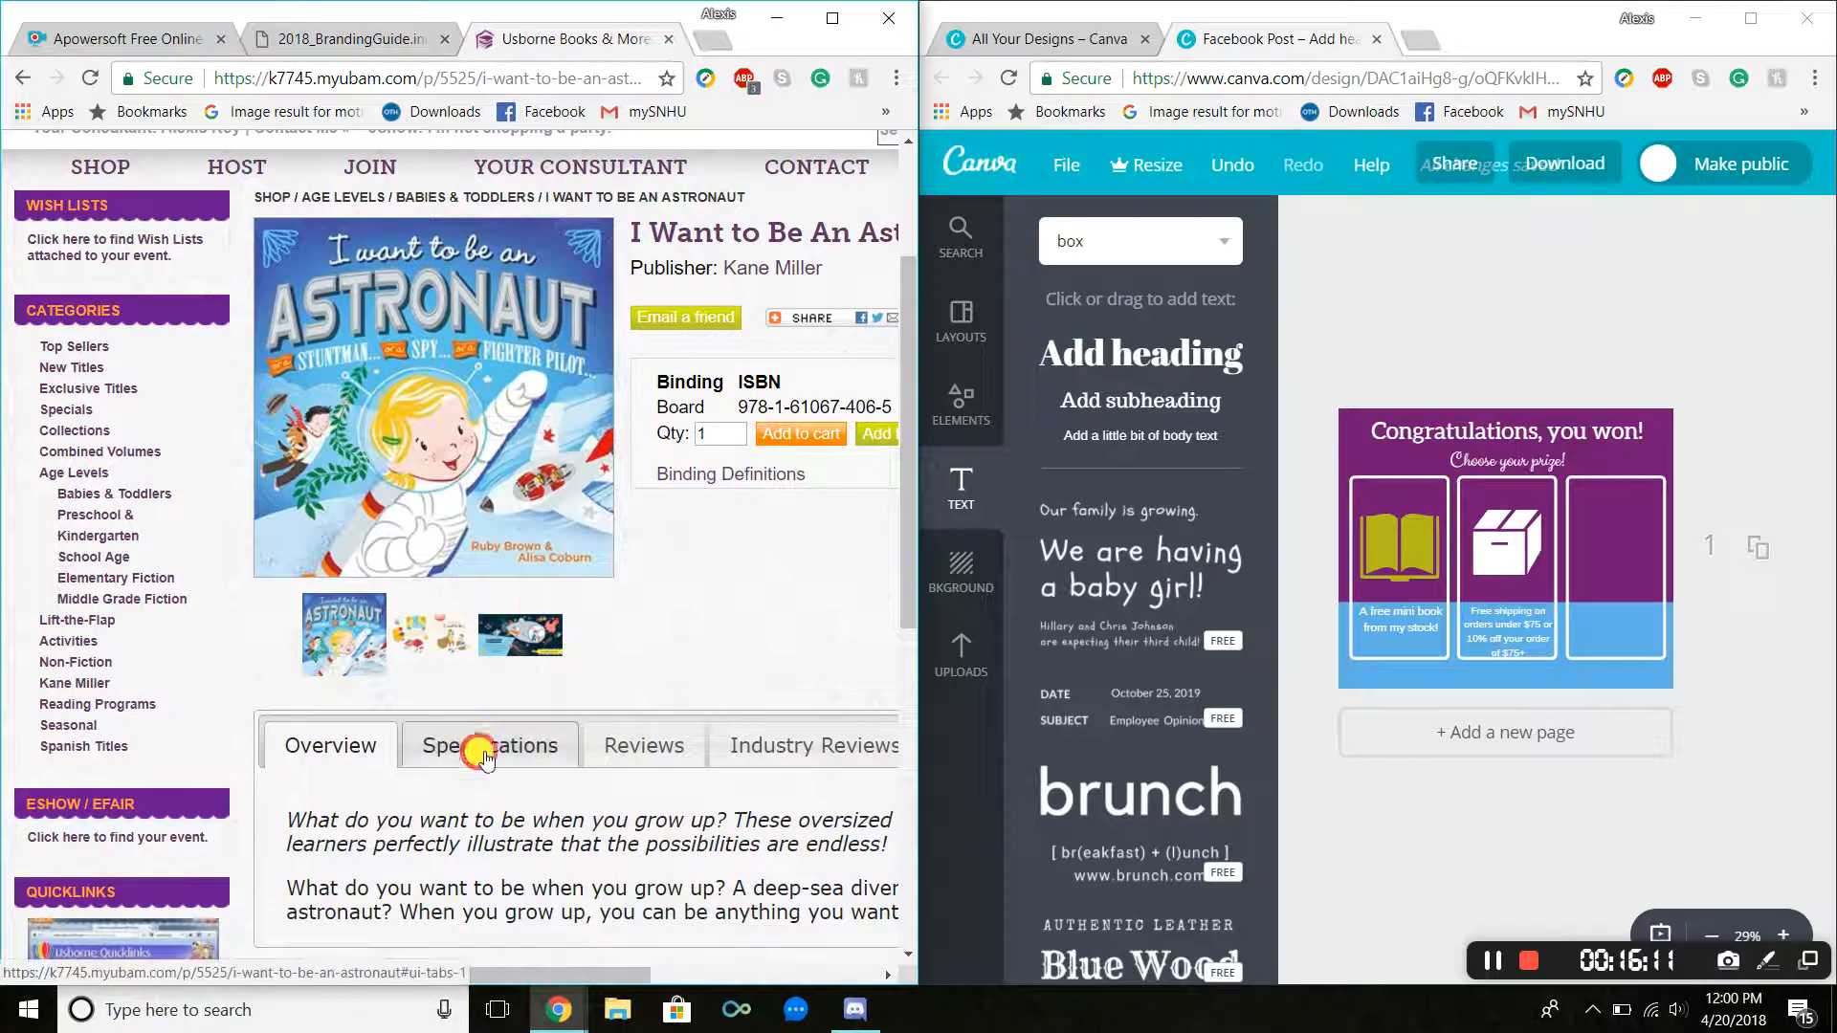
{"action": "left_click", "coordinate": [484, 744]}
{"action": "left_click_drag", "start_coordinate": [379, 800], "coordinate": [405, 806]}
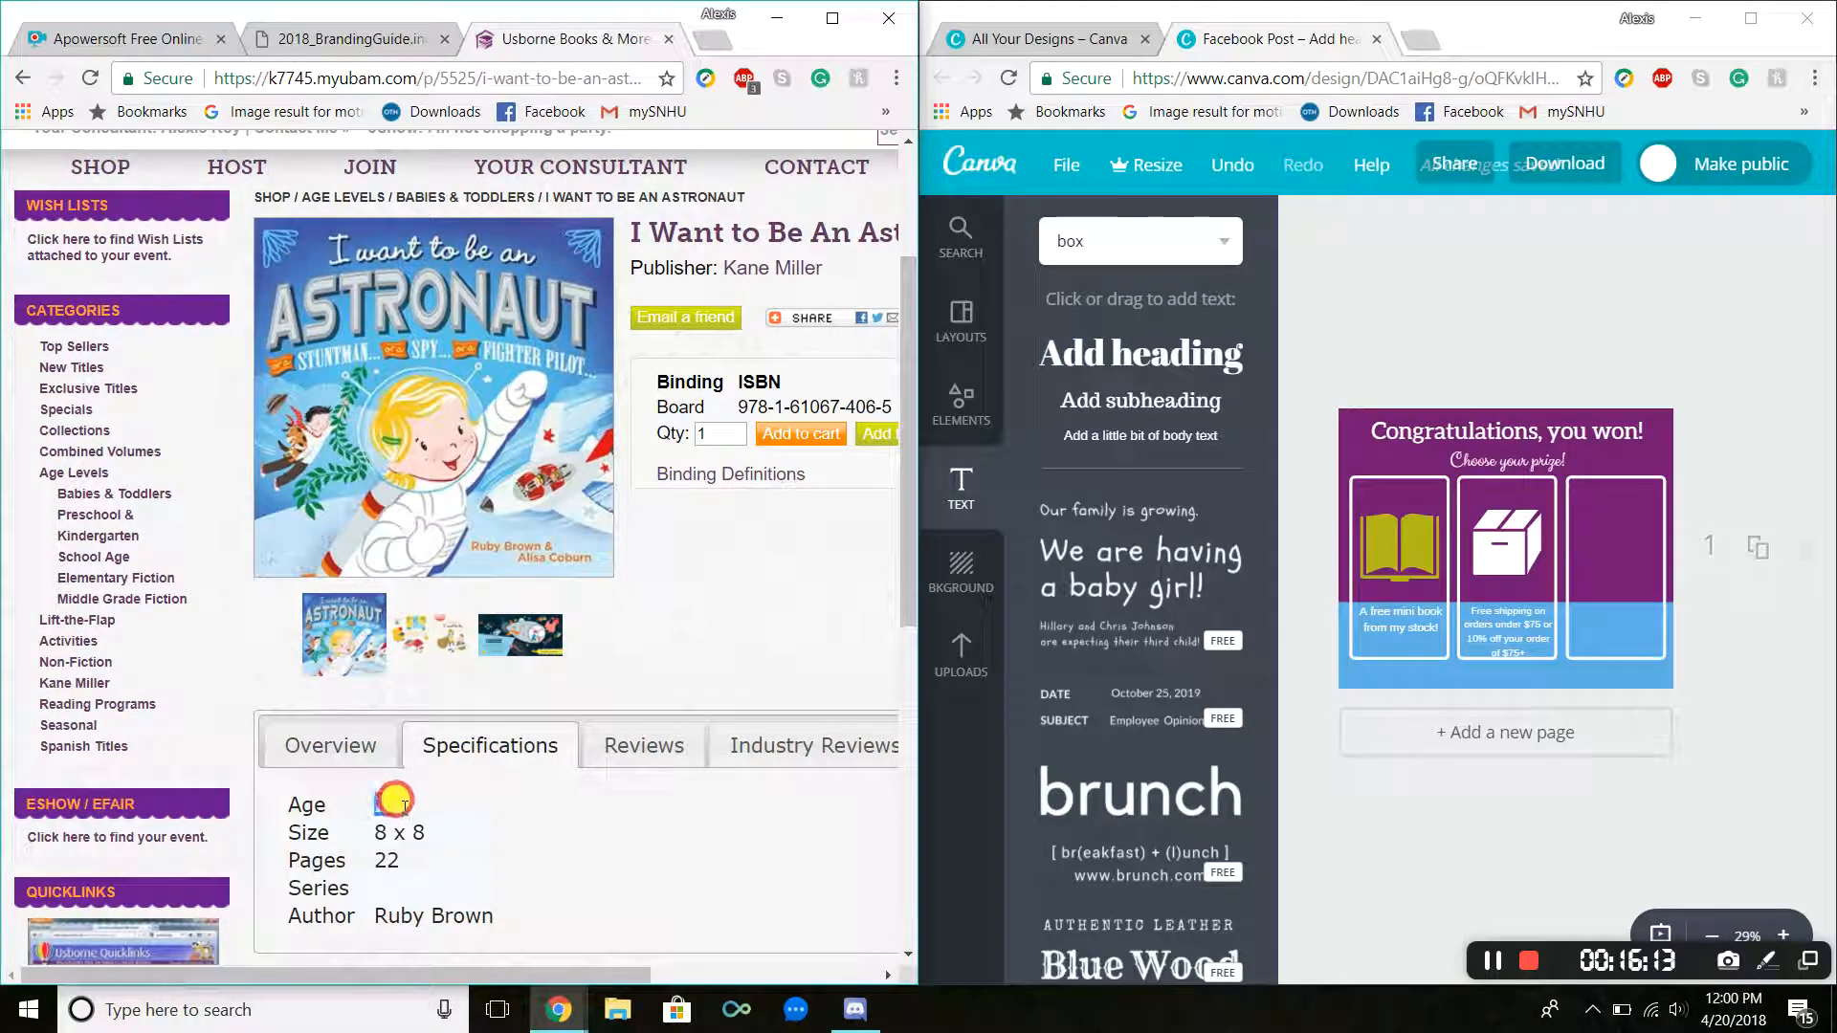
Step: Save the book's cover image into the Downloads 1 UBAM folder as I want to be an Astronaut 2-5
{"action": "right_click", "coordinate": [497, 346]}
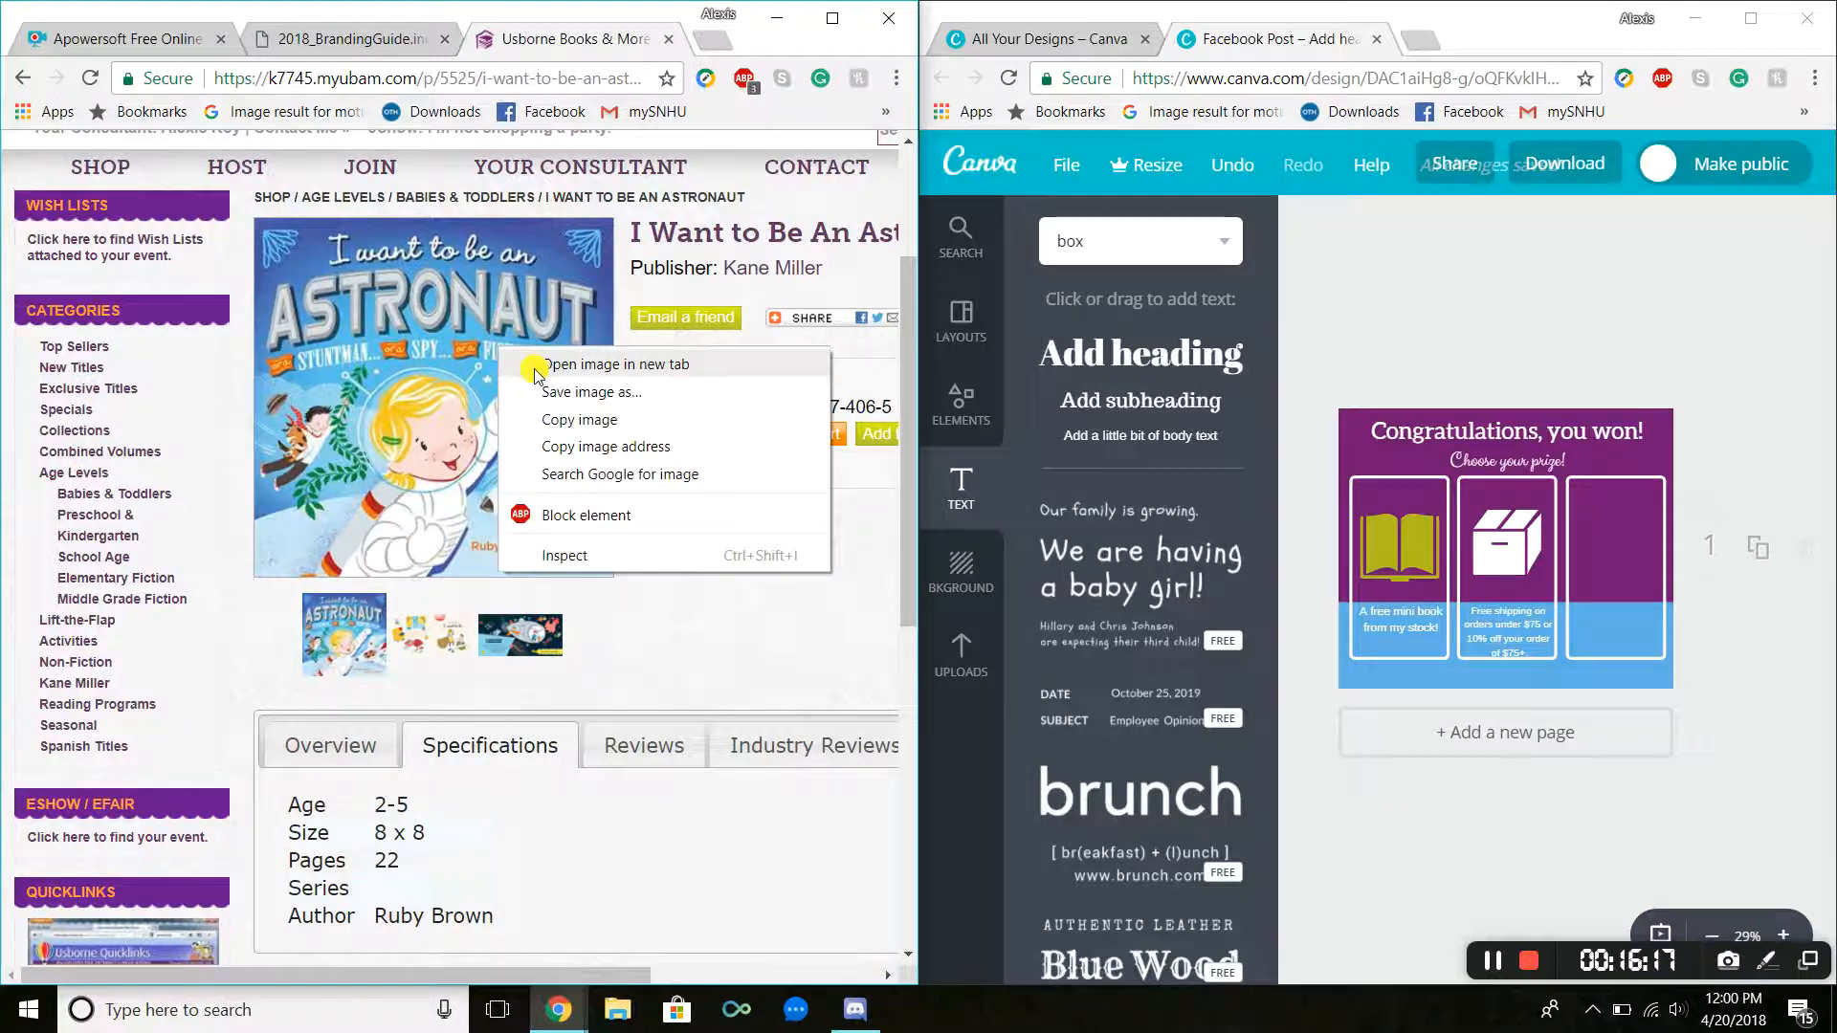
{"action": "left_click", "coordinate": [565, 389]}
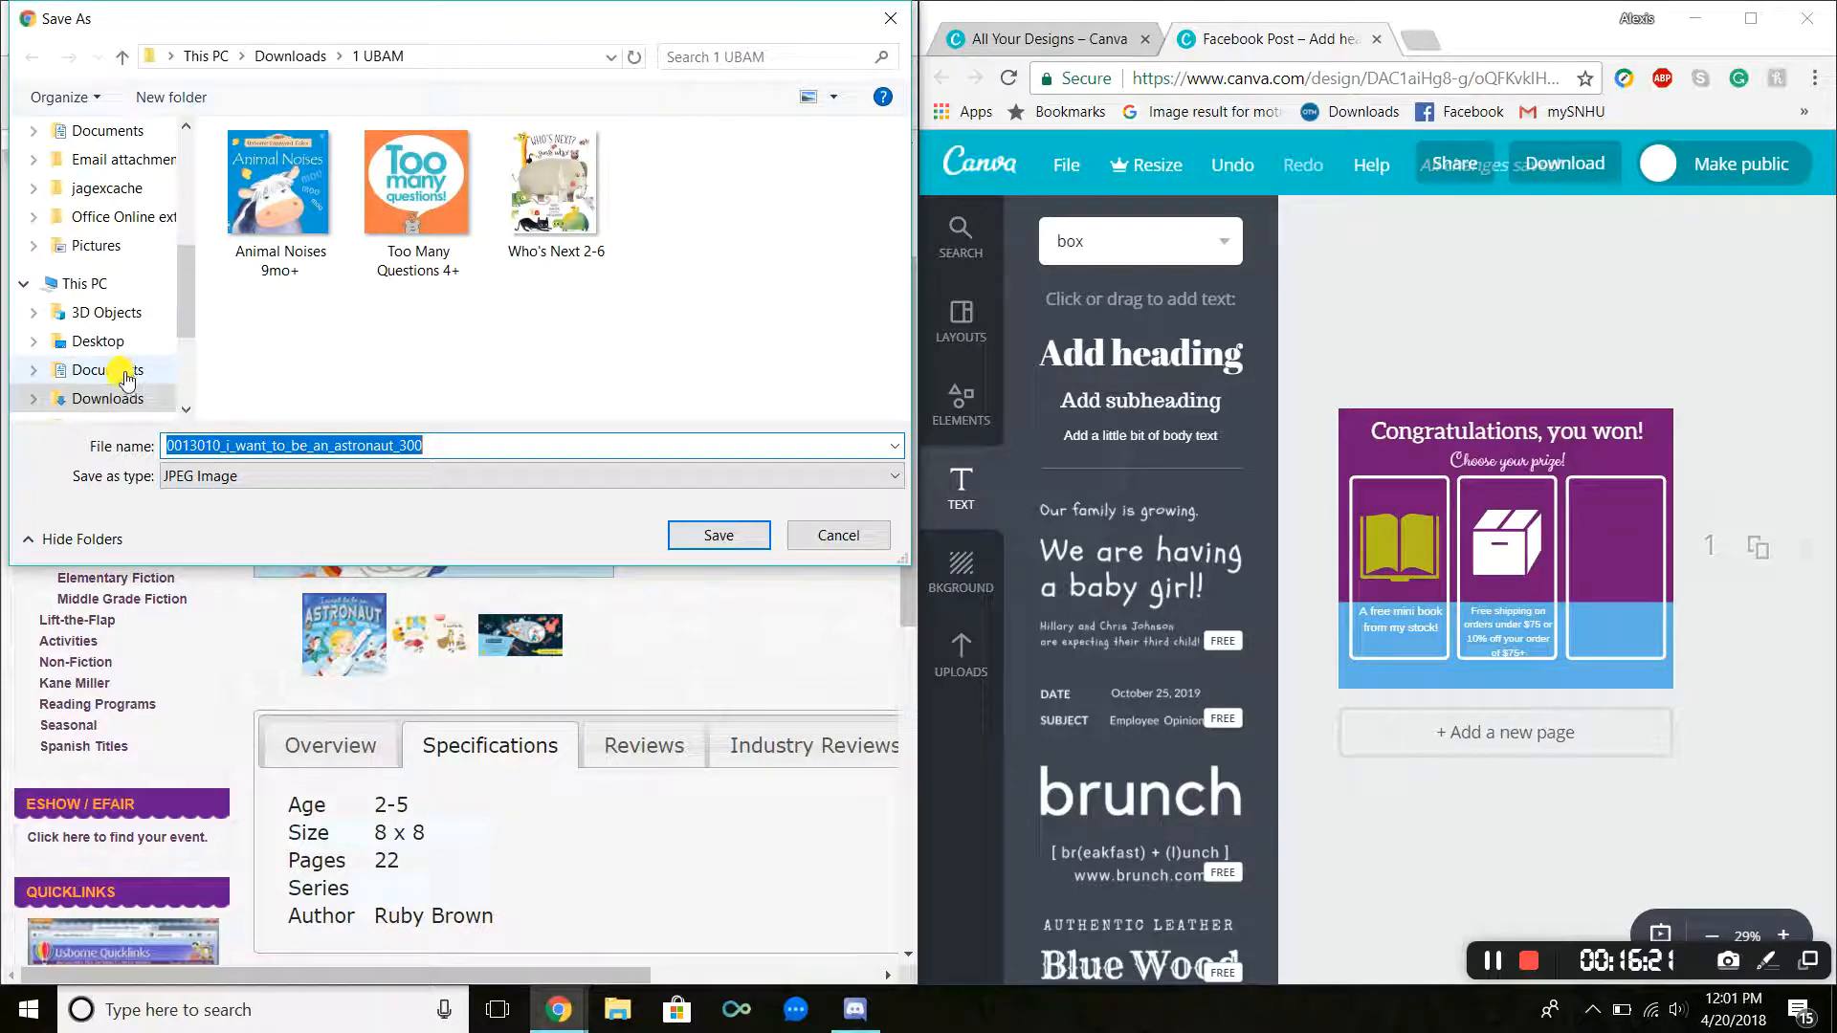
{"action": "left_click", "coordinate": [128, 406]}
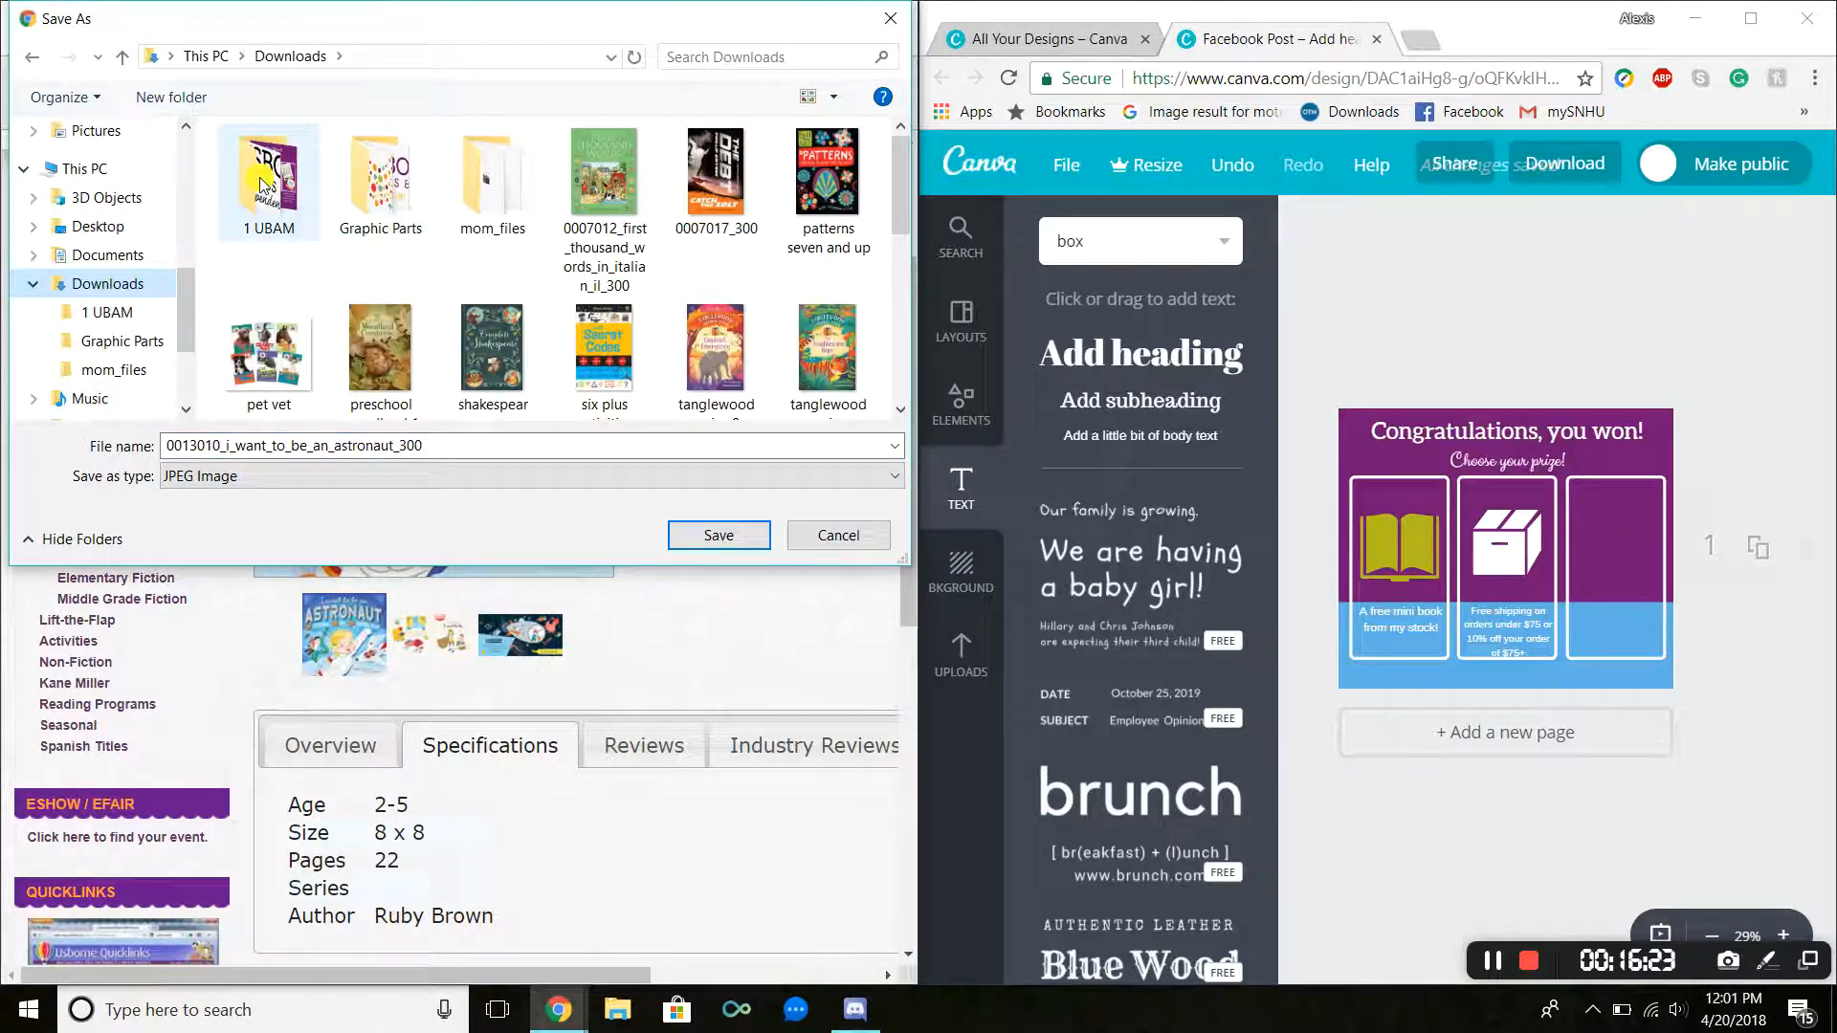
{"action": "left_click", "coordinate": [106, 312]}
{"action": "left_click", "coordinate": [463, 443]}
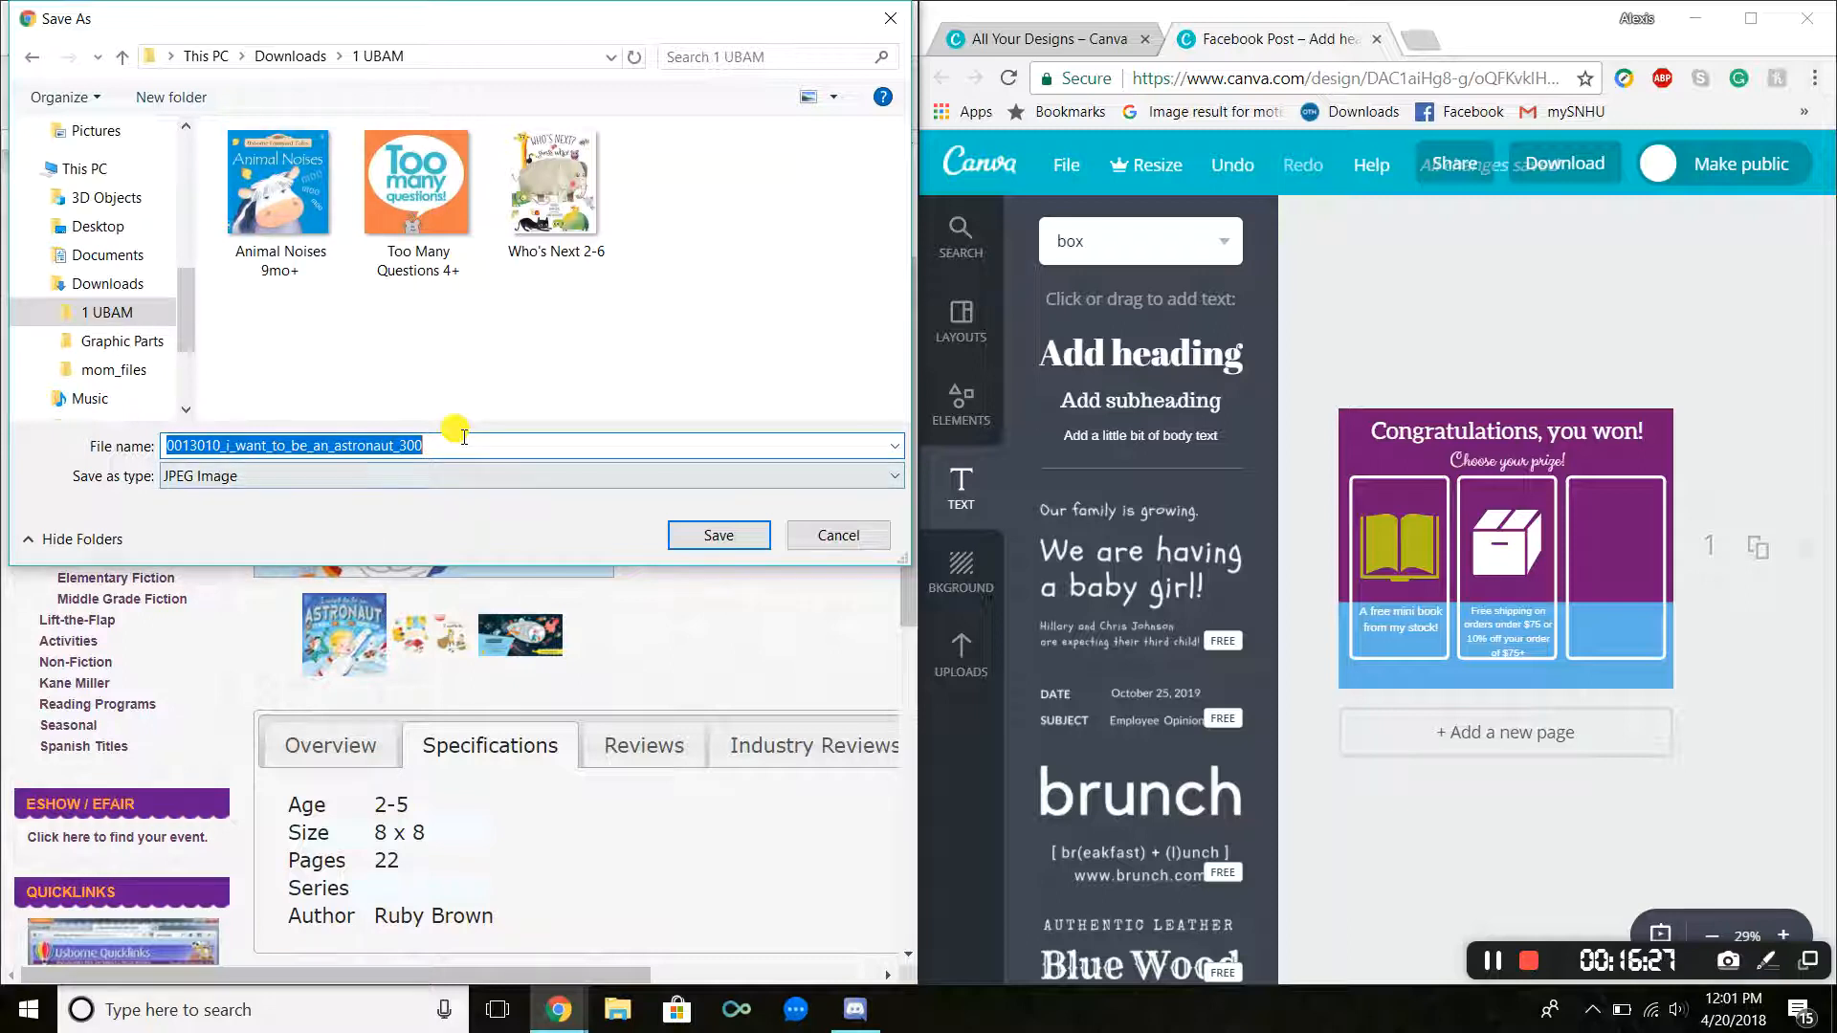
{"action": "type", "text": "I want to be an Astronaut 2-5"}
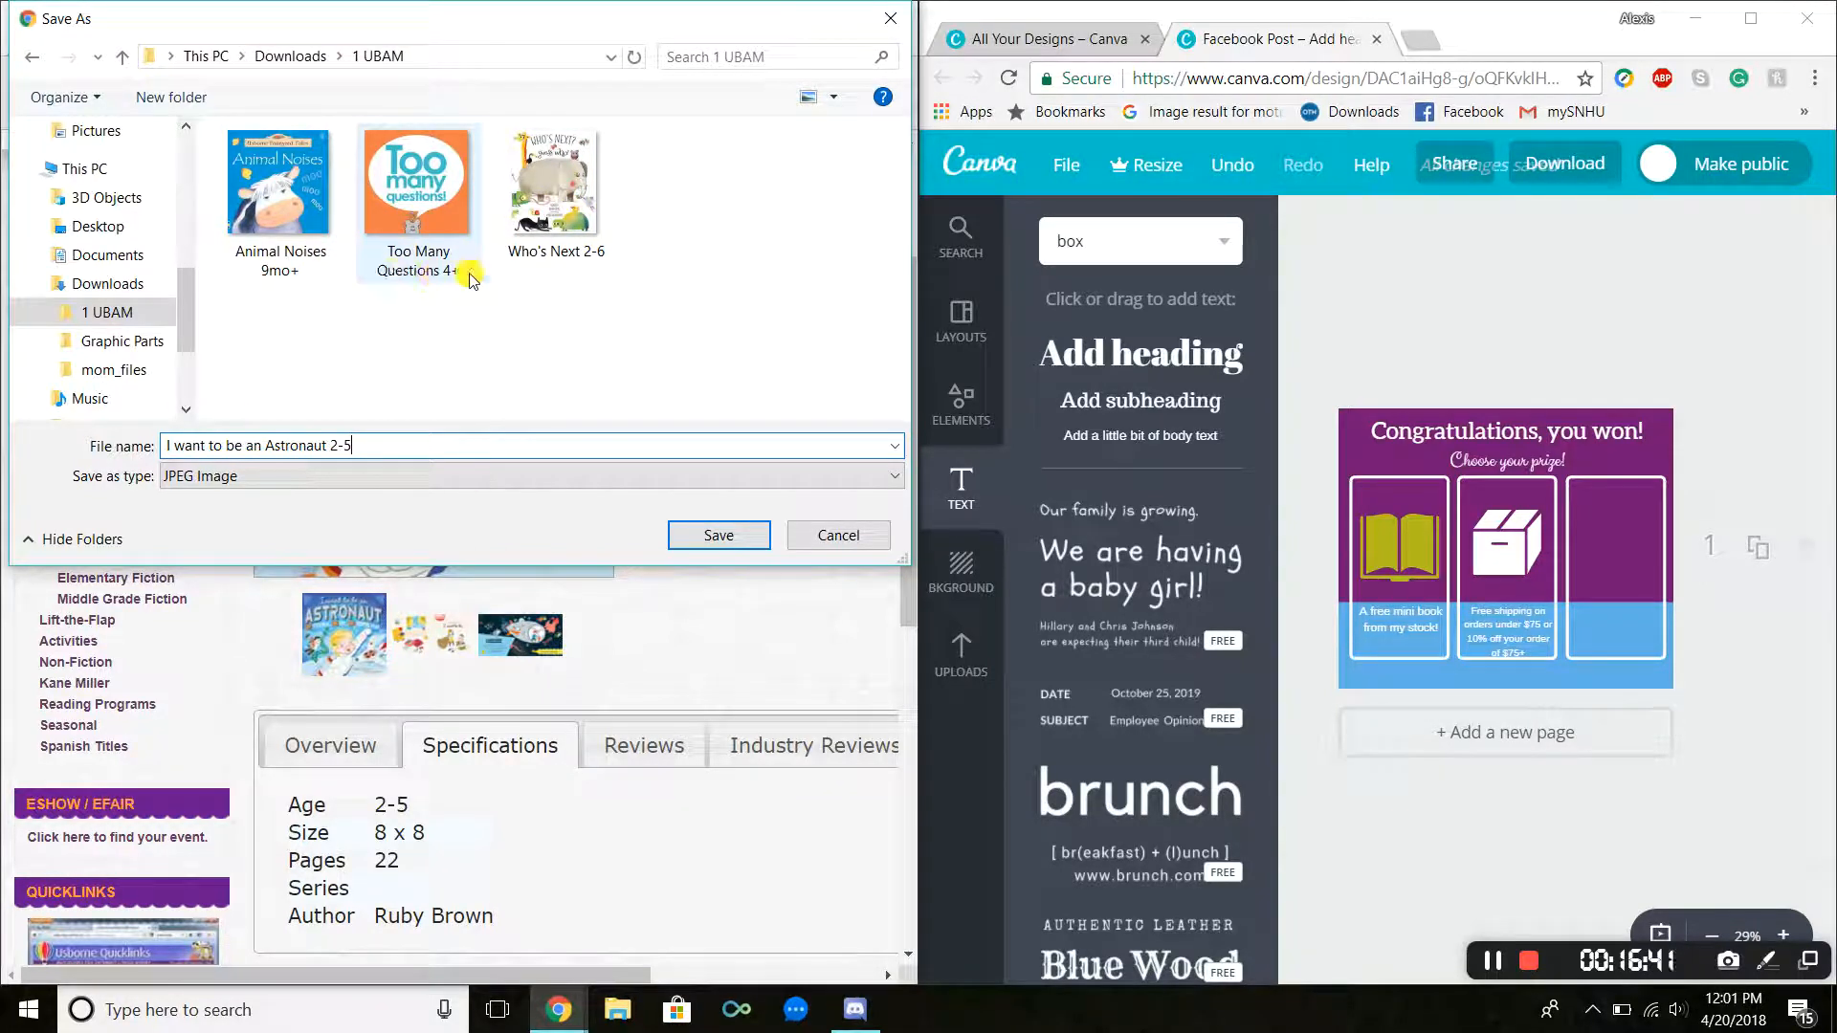
{"action": "left_click", "coordinate": [727, 532]}
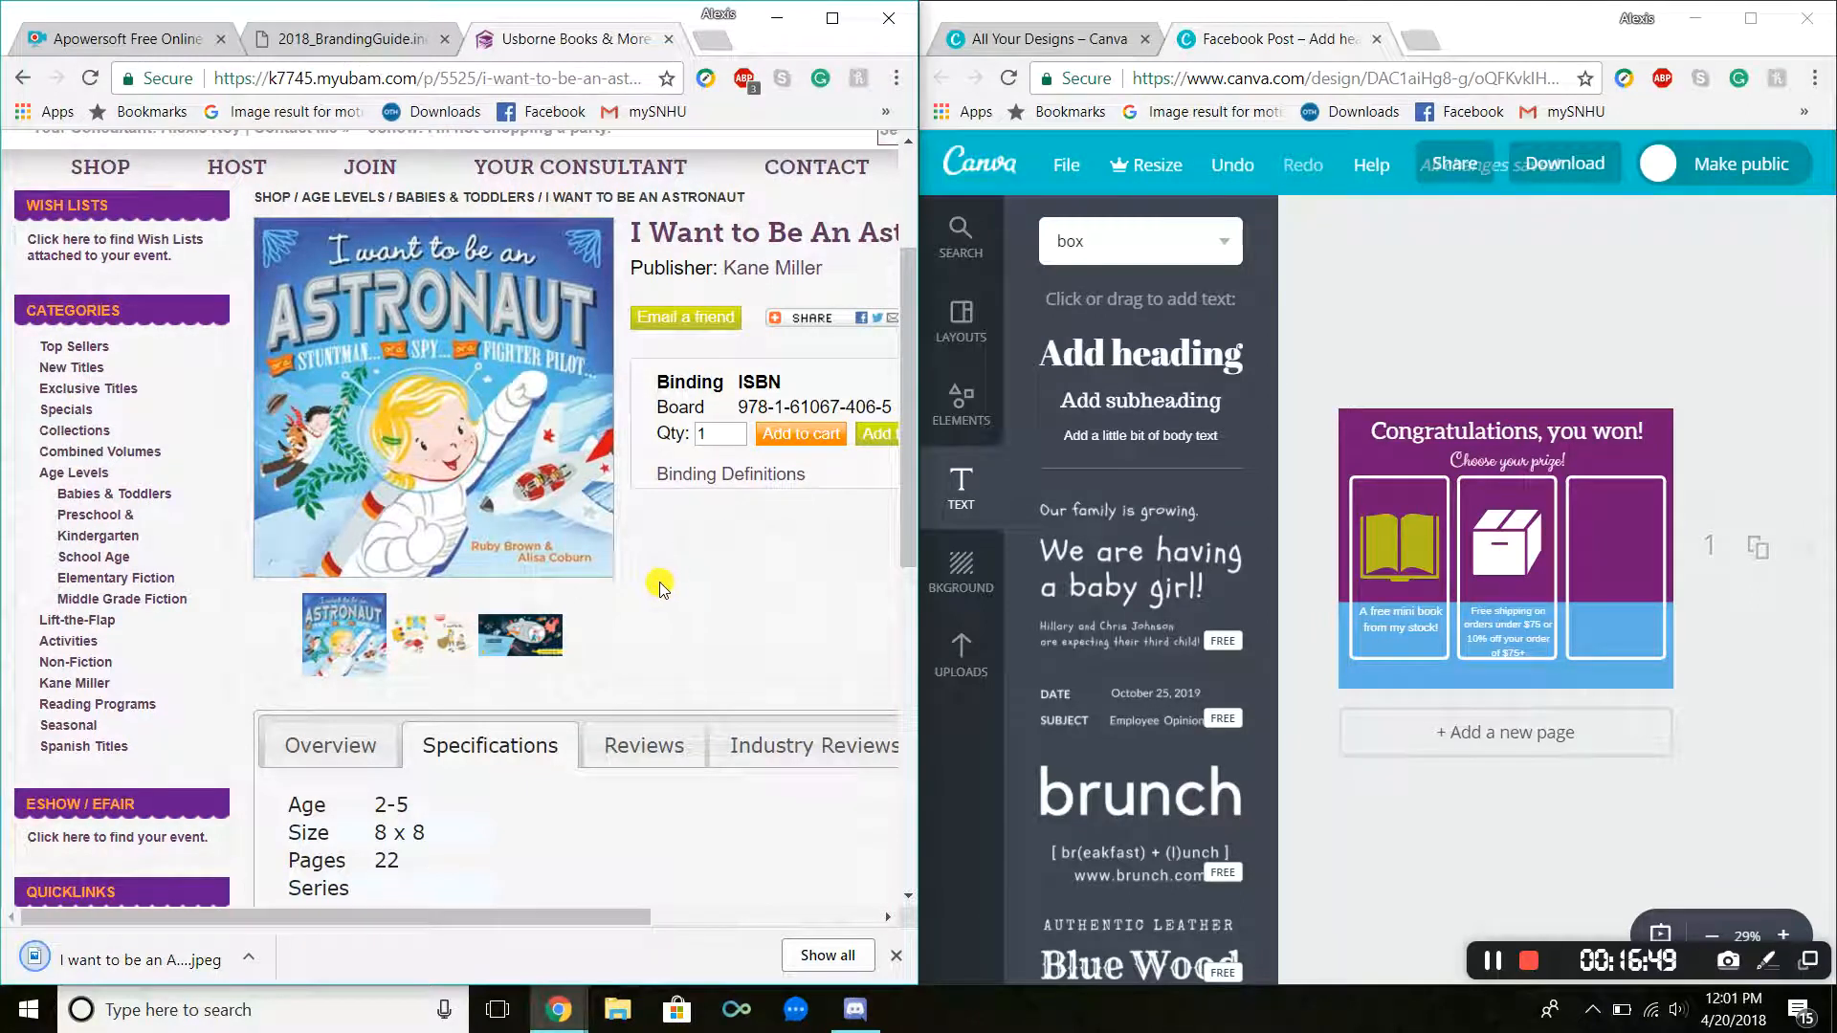
Step: Return to the Top Sellers list and scroll through its books
{"action": "left_click", "coordinate": [21, 86]}
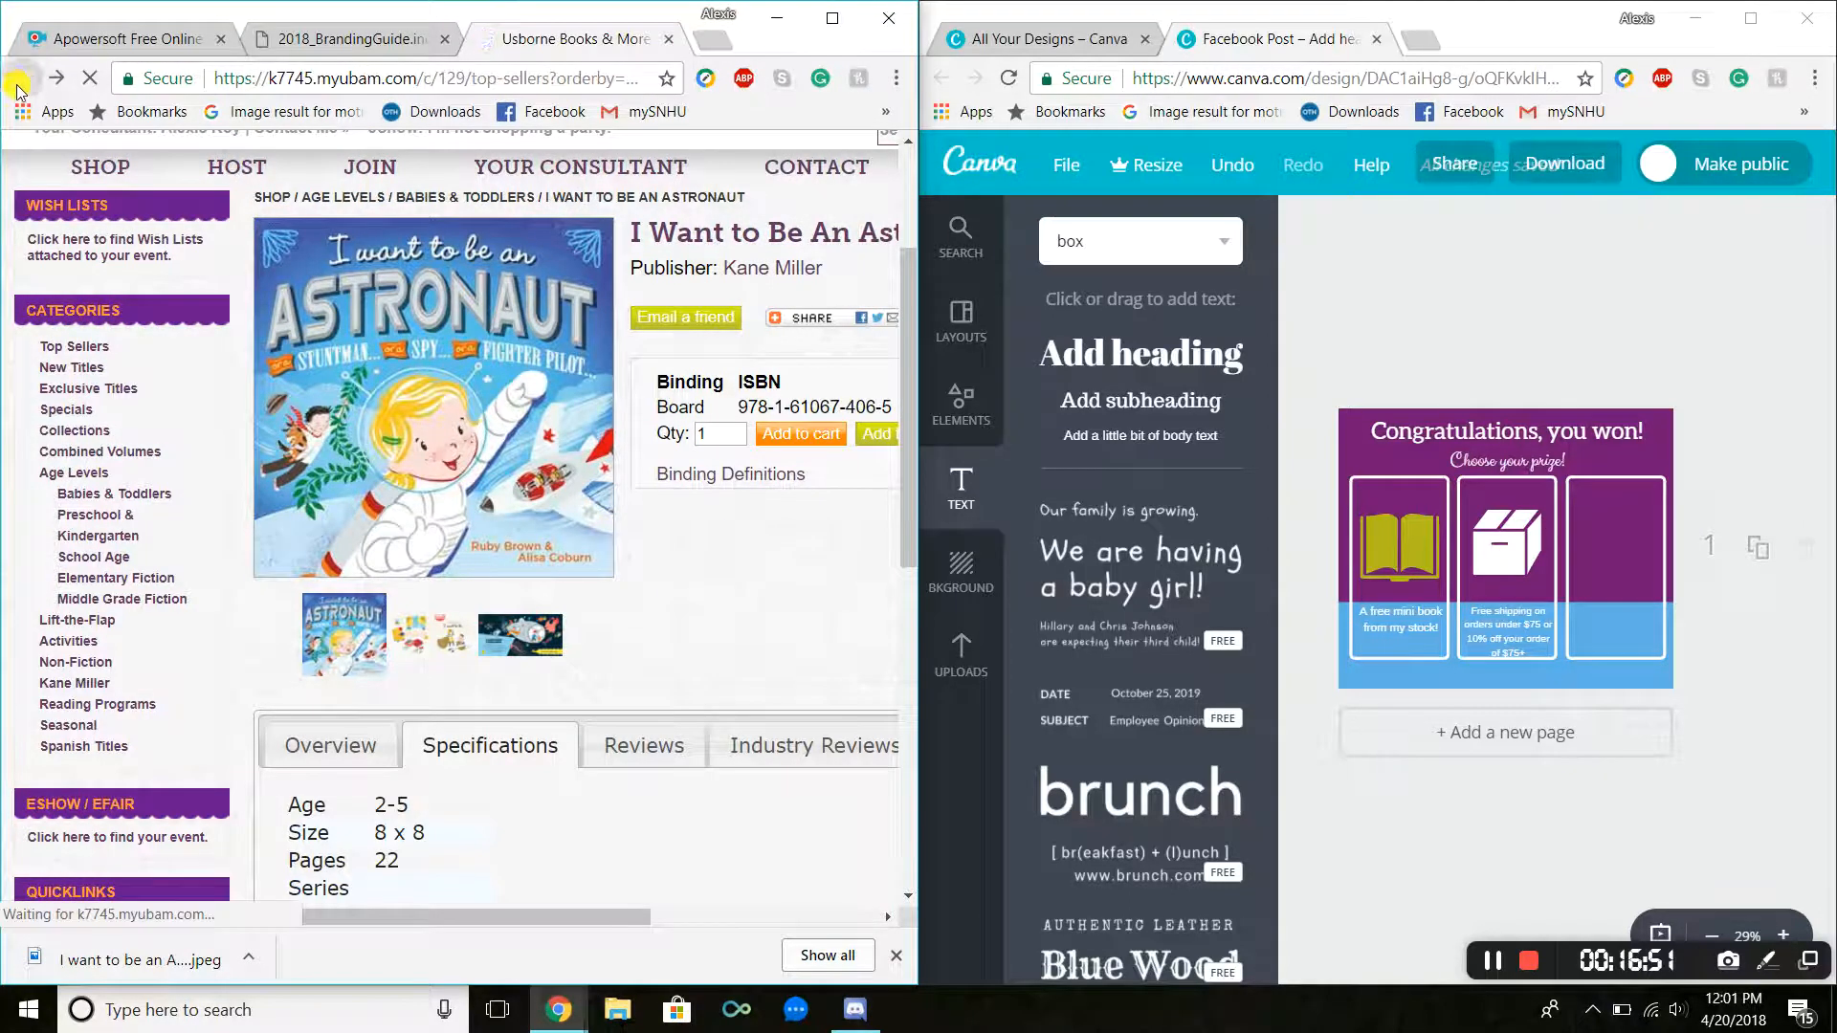
{"action": "left_click_drag", "start_coordinate": [562, 917], "coordinate": [721, 905]}
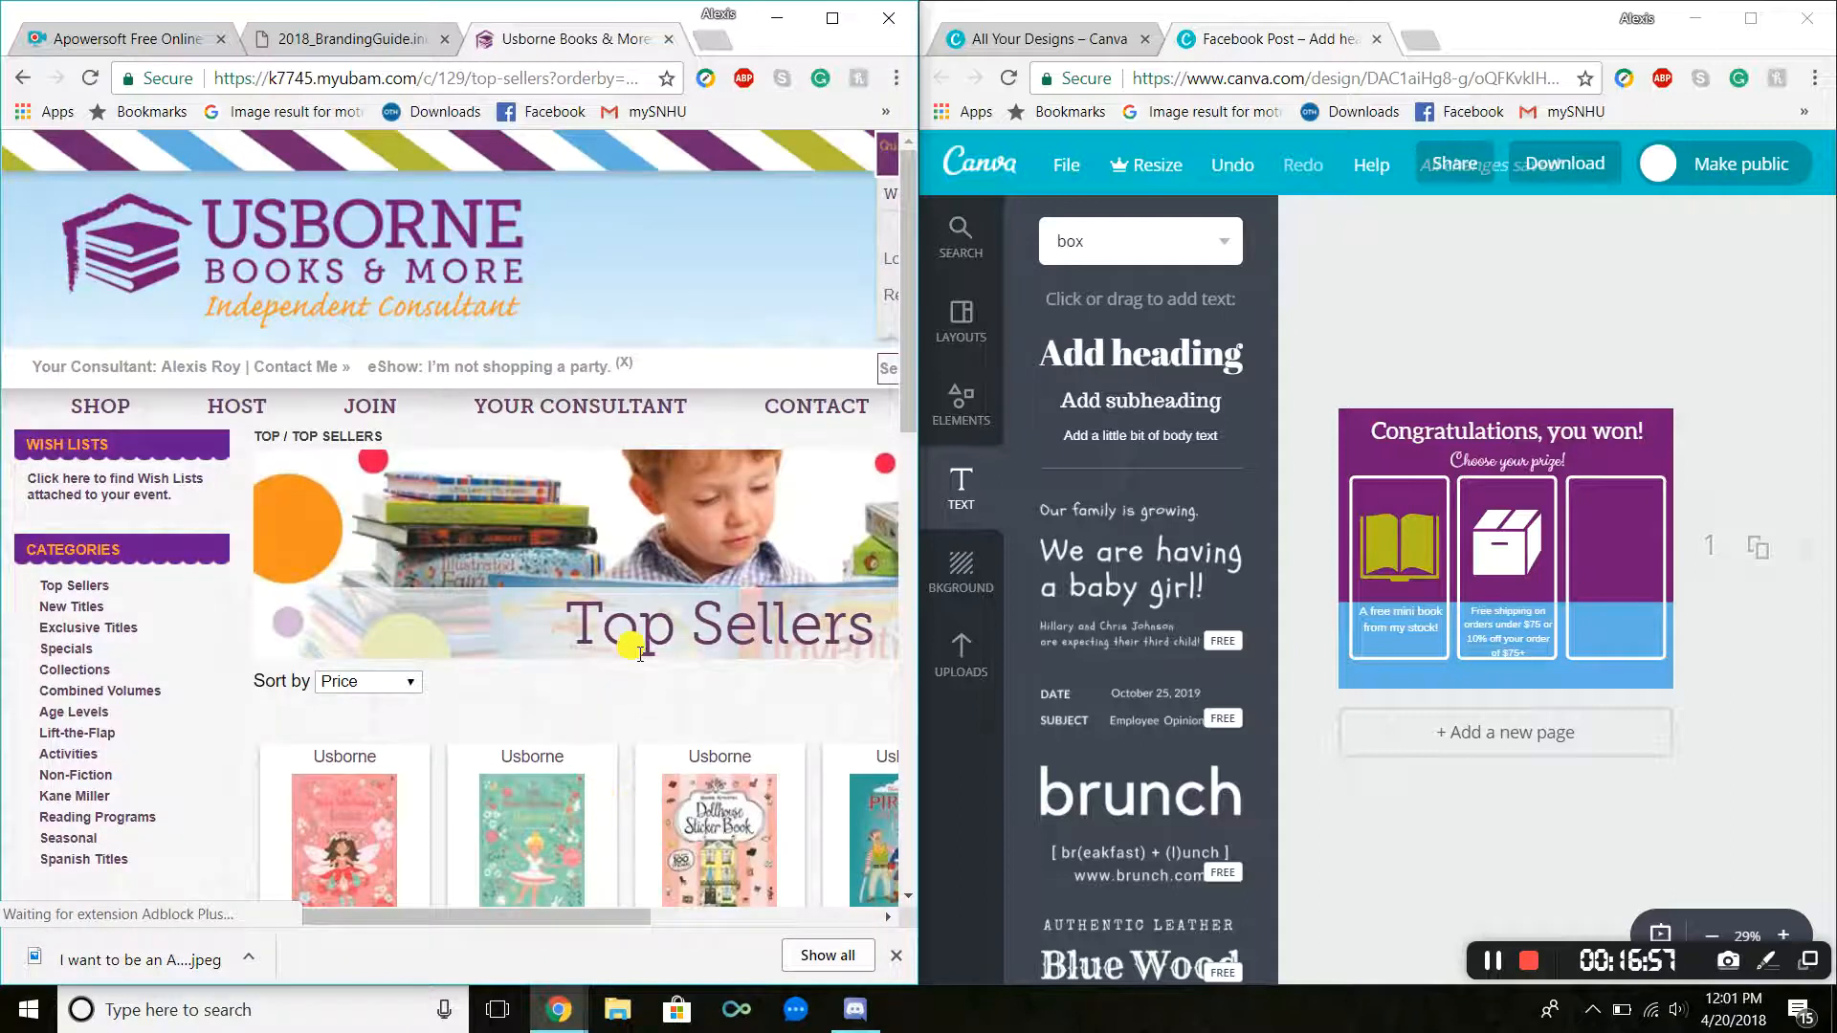
{"action": "scroll", "coordinate": [639, 657], "scroll_direction": "down", "scroll_amount": 3}
{"action": "left_click_drag", "start_coordinate": [570, 918], "coordinate": [695, 913]}
{"action": "scroll", "coordinate": [681, 598], "scroll_direction": "down", "scroll_amount": 8}
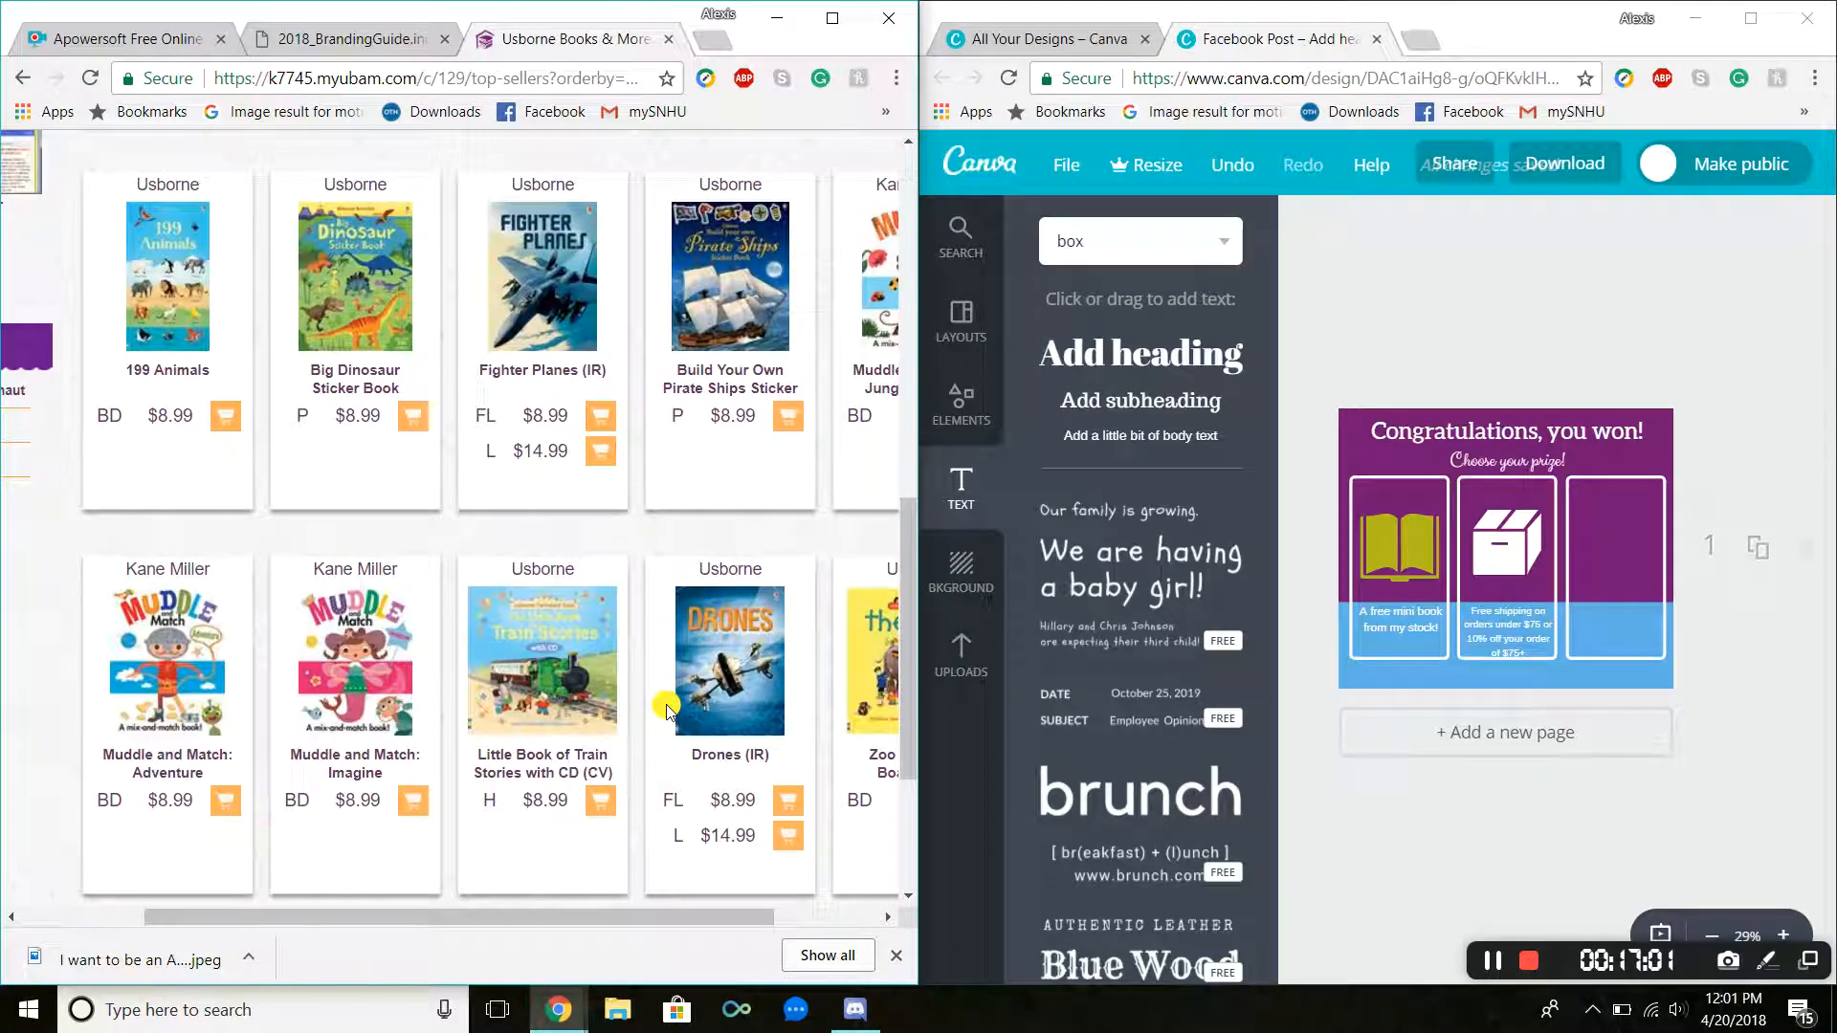
{"action": "scroll", "coordinate": [667, 709], "scroll_direction": "down", "scroll_amount": 1}
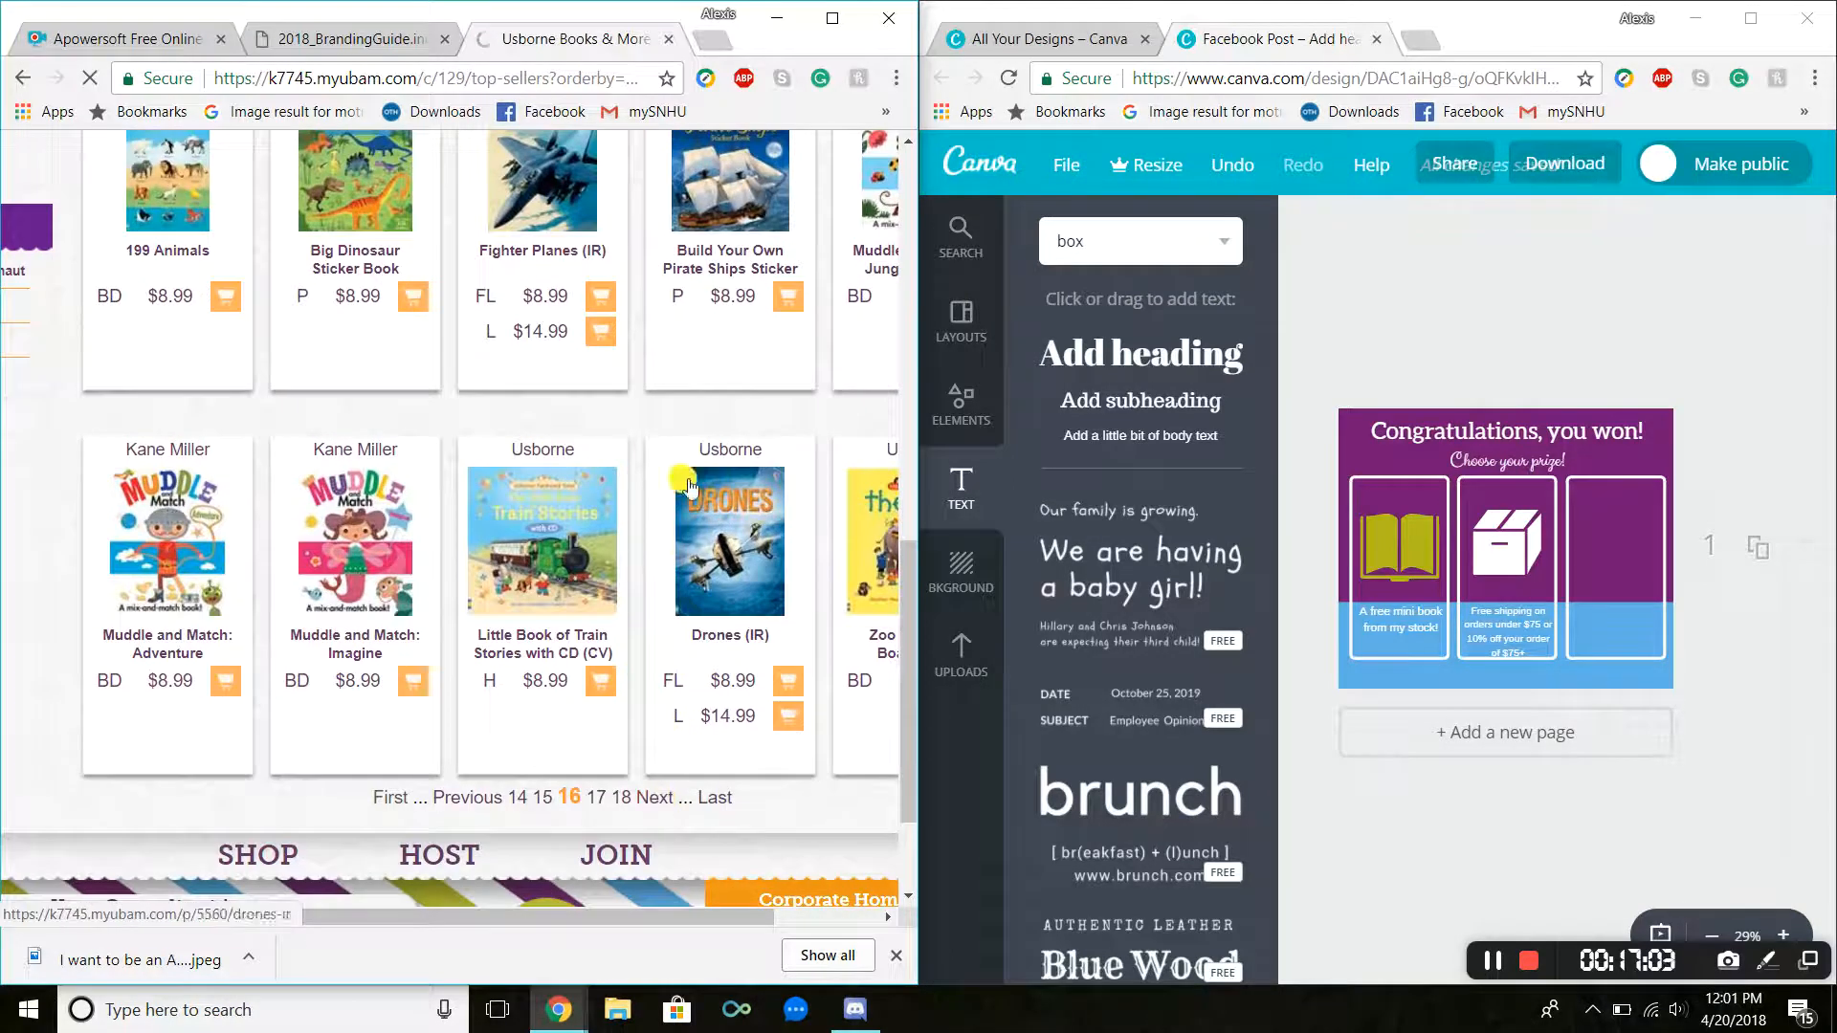
{"action": "scroll", "coordinate": [648, 842], "scroll_direction": "down", "scroll_amount": 4}
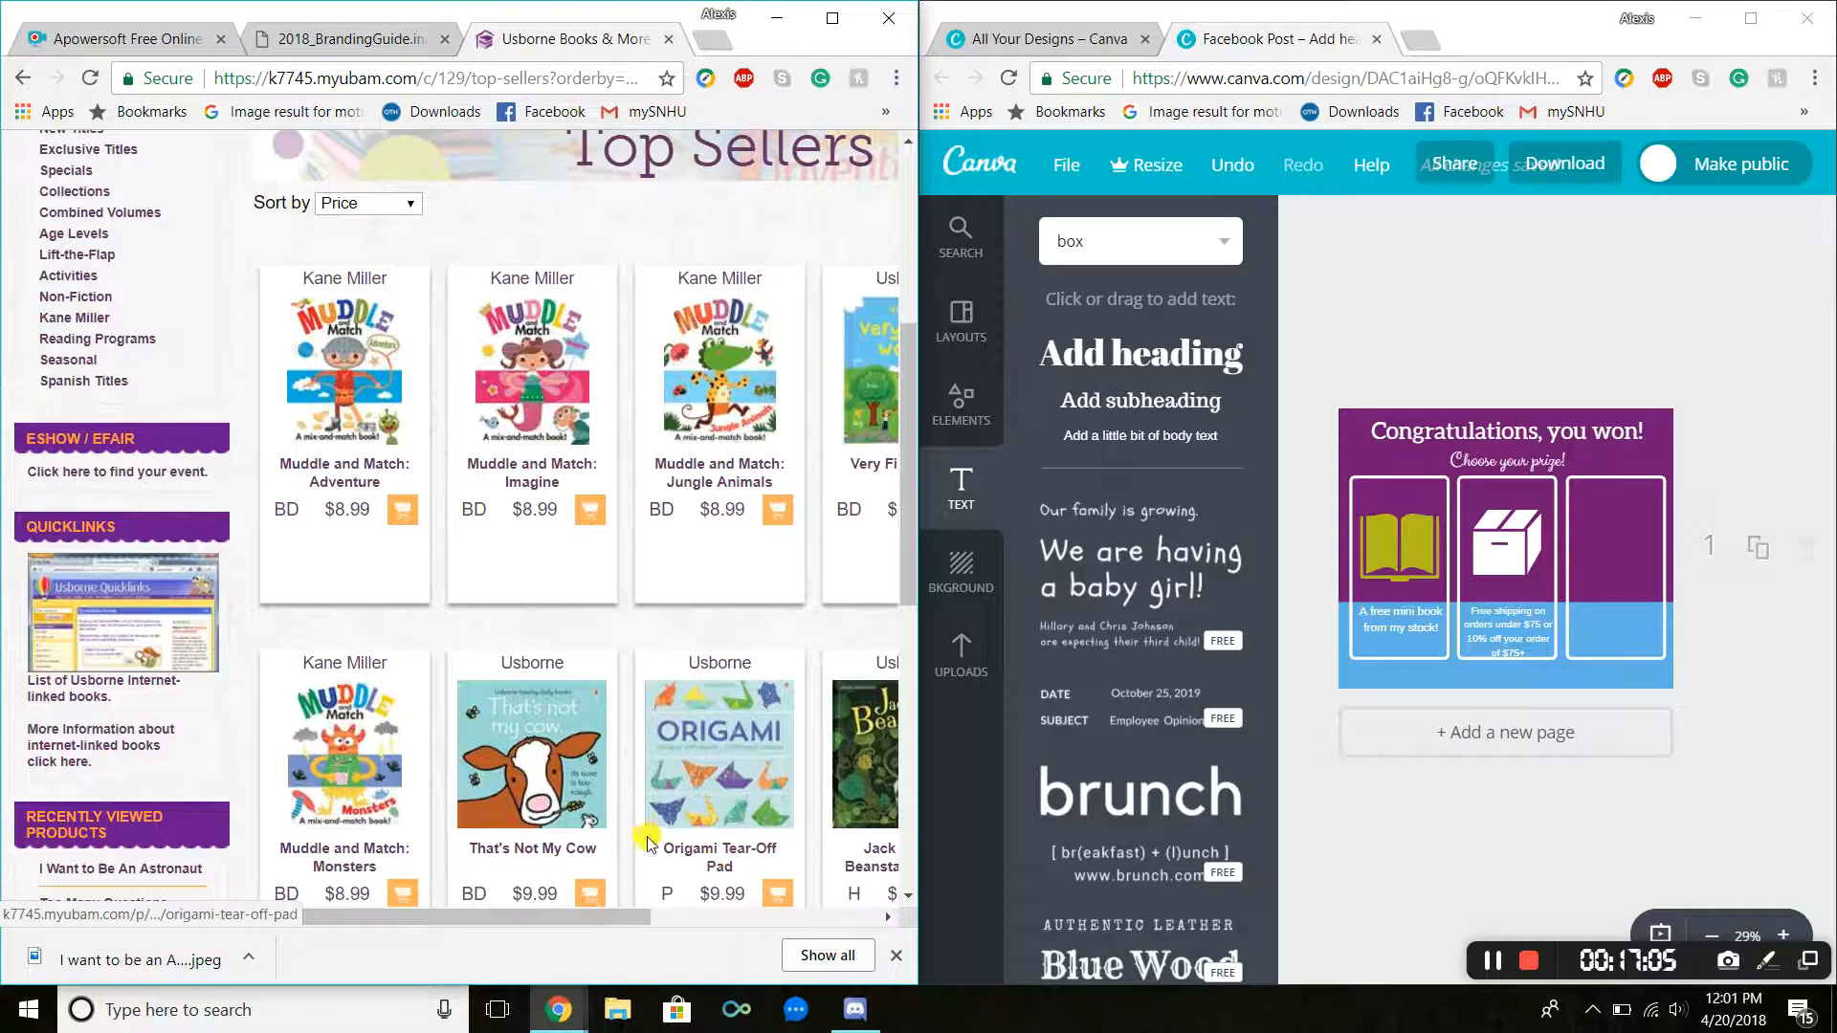
{"action": "left_click_drag", "start_coordinate": [575, 916], "coordinate": [750, 916]}
{"action": "scroll", "coordinate": [775, 676], "scroll_direction": "down", "scroll_amount": 1}
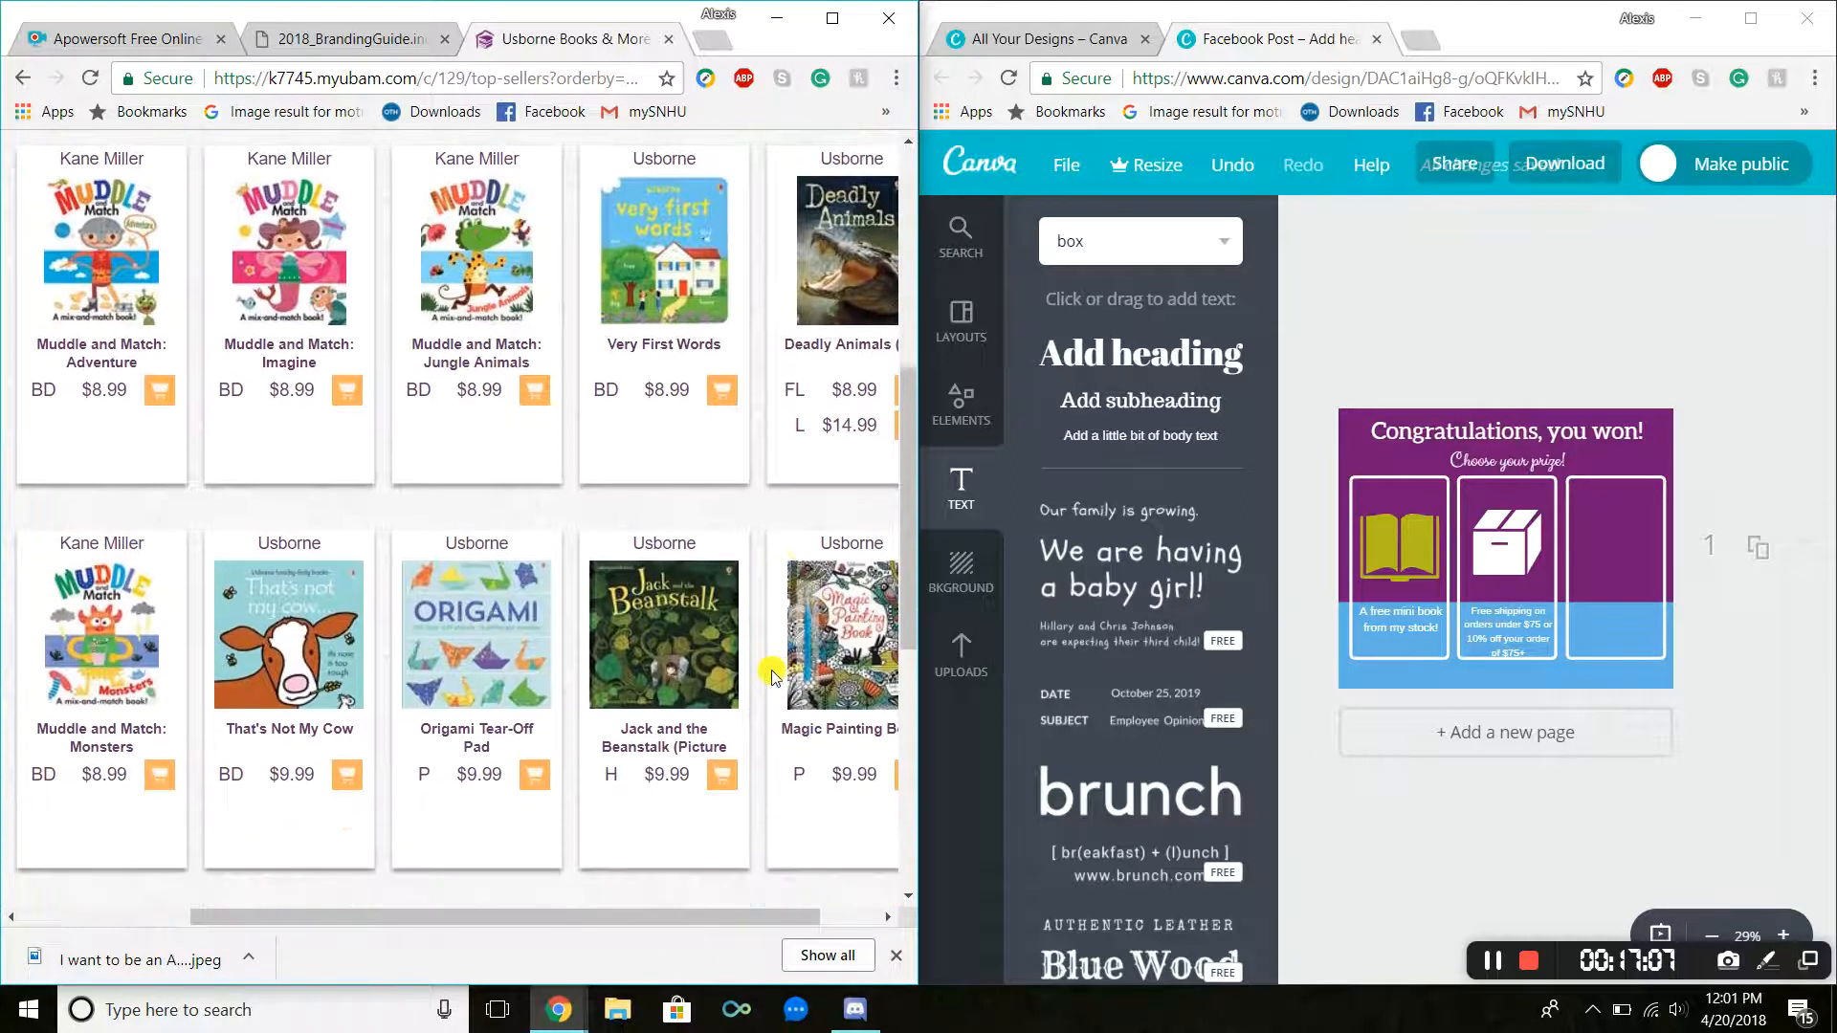
{"action": "scroll", "coordinate": [766, 665], "scroll_direction": "down", "scroll_amount": 2}
{"action": "scroll", "coordinate": [710, 550], "scroll_direction": "down", "scroll_amount": 2}
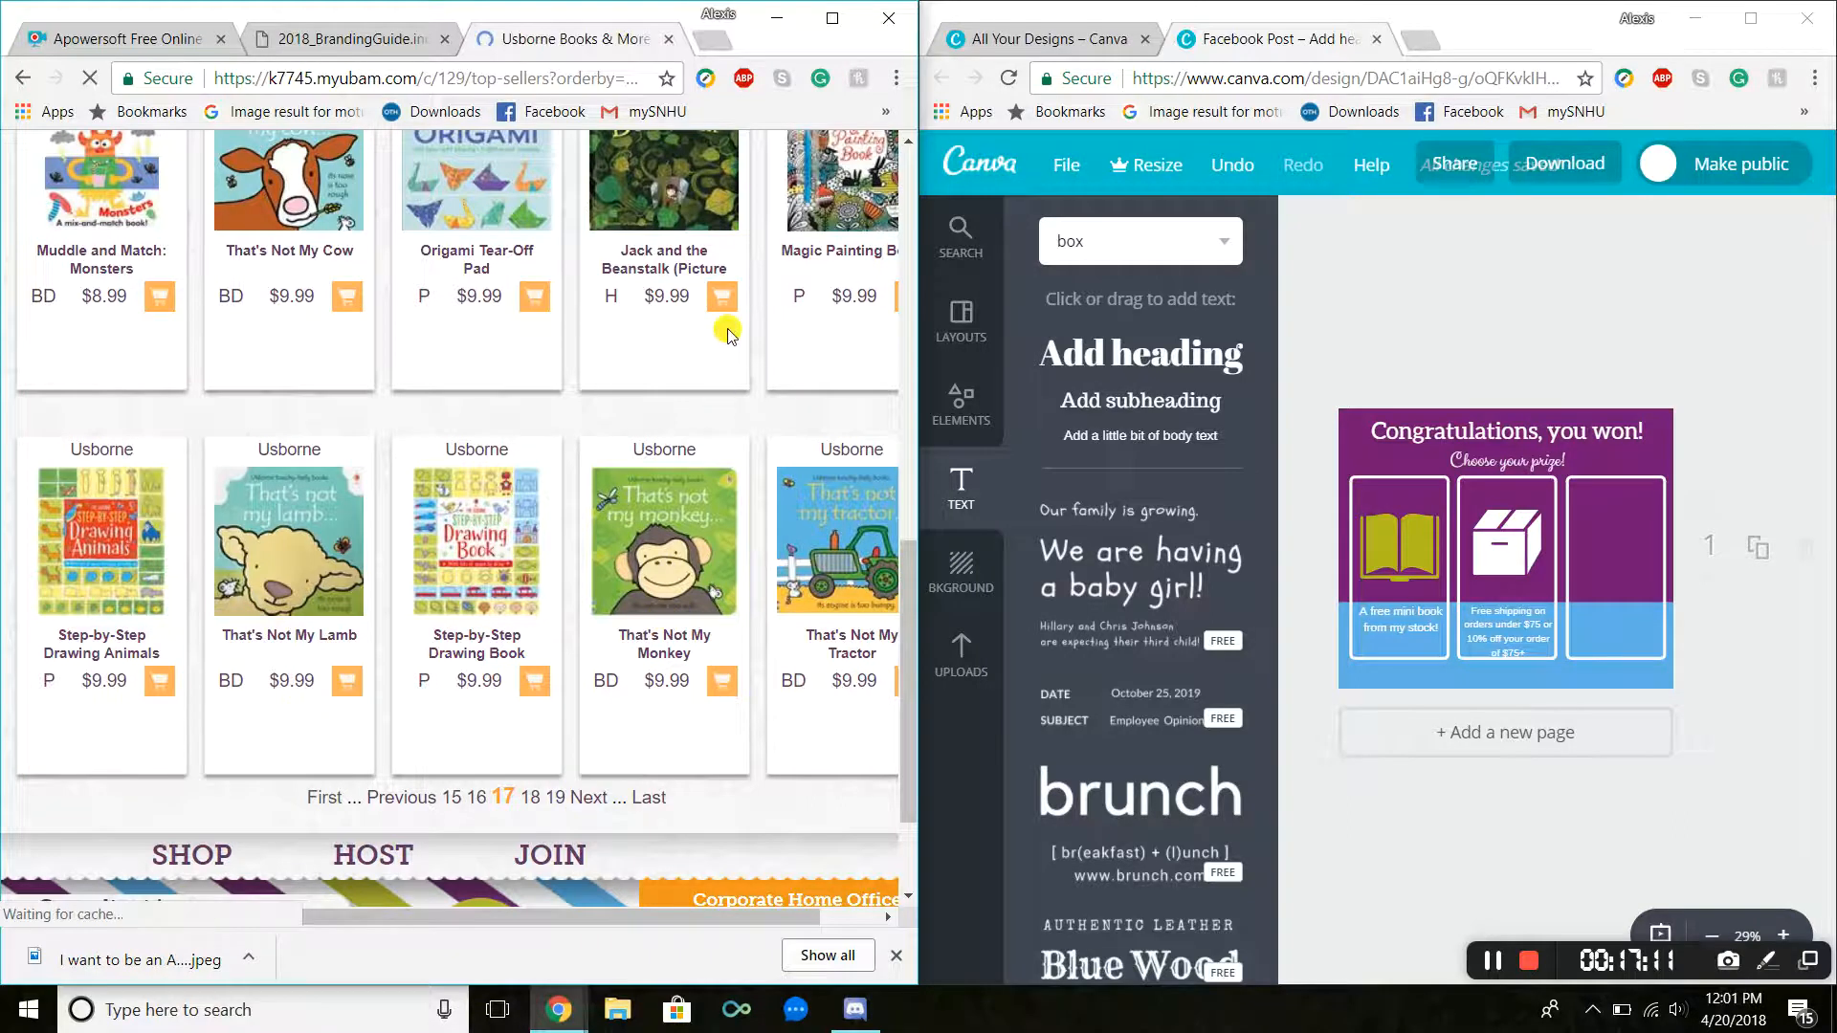
{"action": "scroll", "coordinate": [691, 675], "scroll_direction": "down", "scroll_amount": 5}
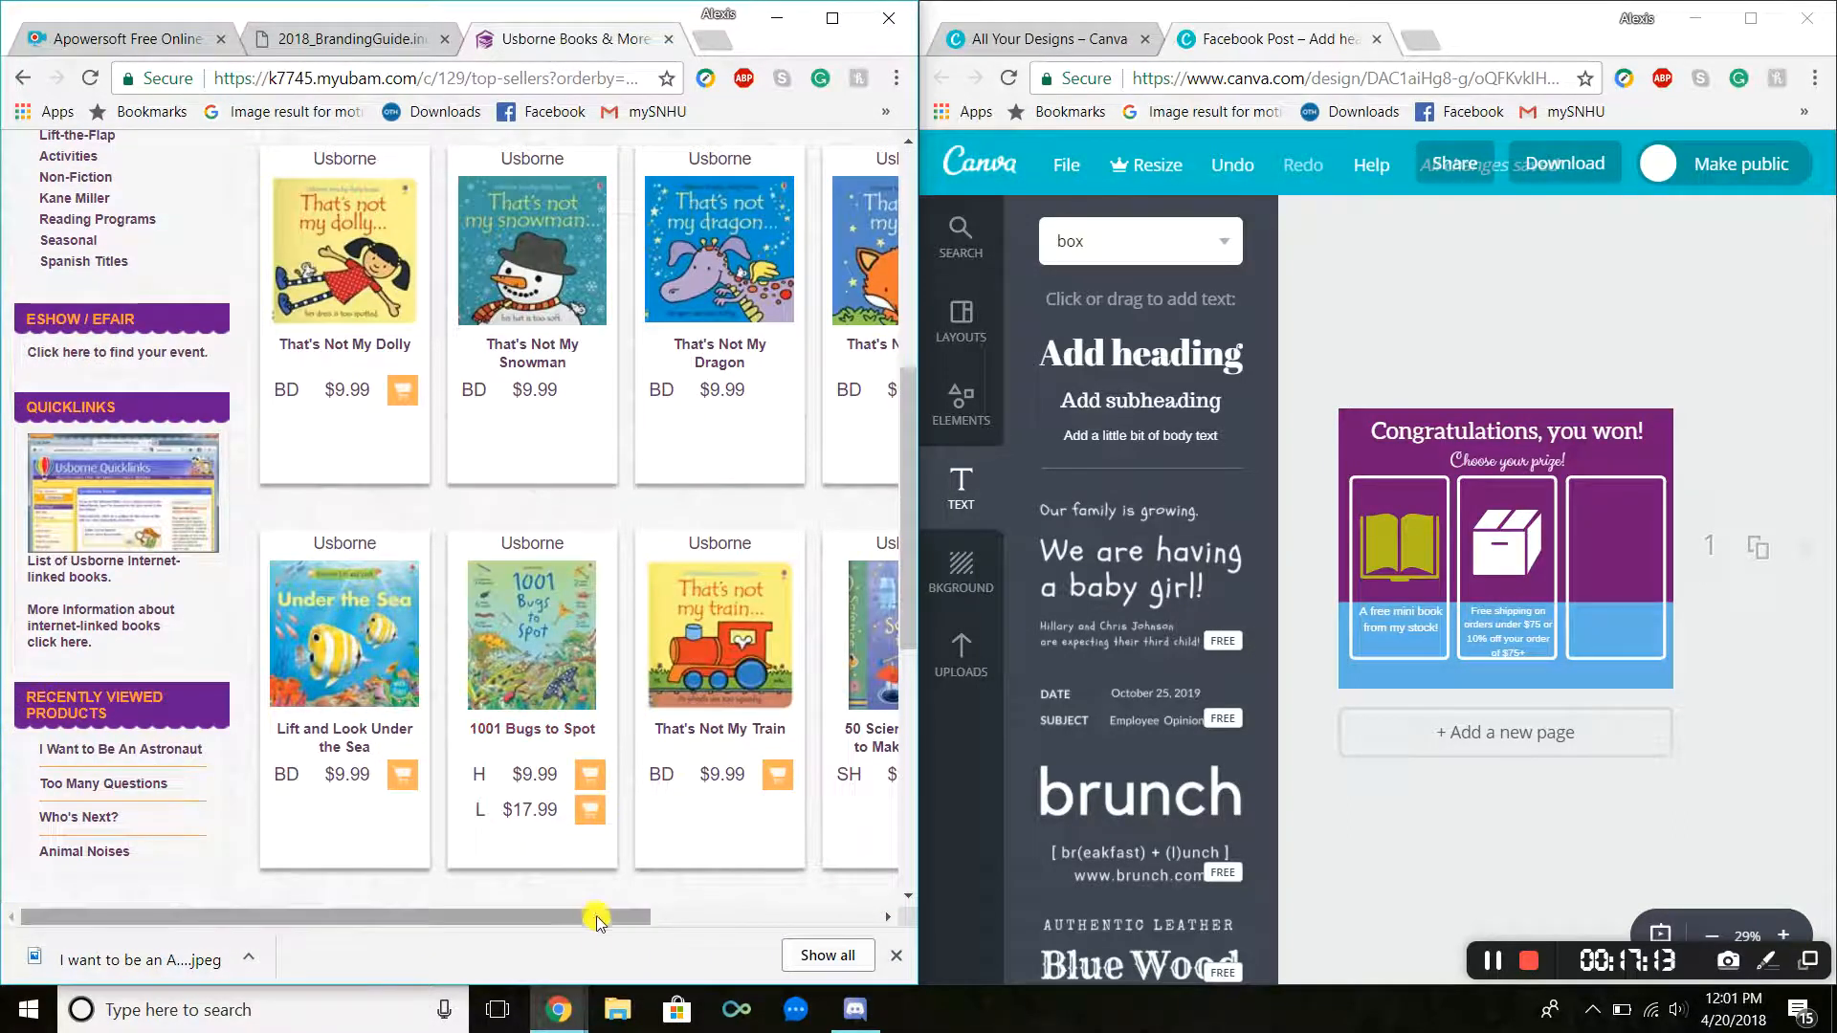
{"action": "left_click_drag", "start_coordinate": [596, 916], "coordinate": [755, 836]}
{"action": "scroll", "coordinate": [794, 732], "scroll_direction": "down", "scroll_amount": 4}
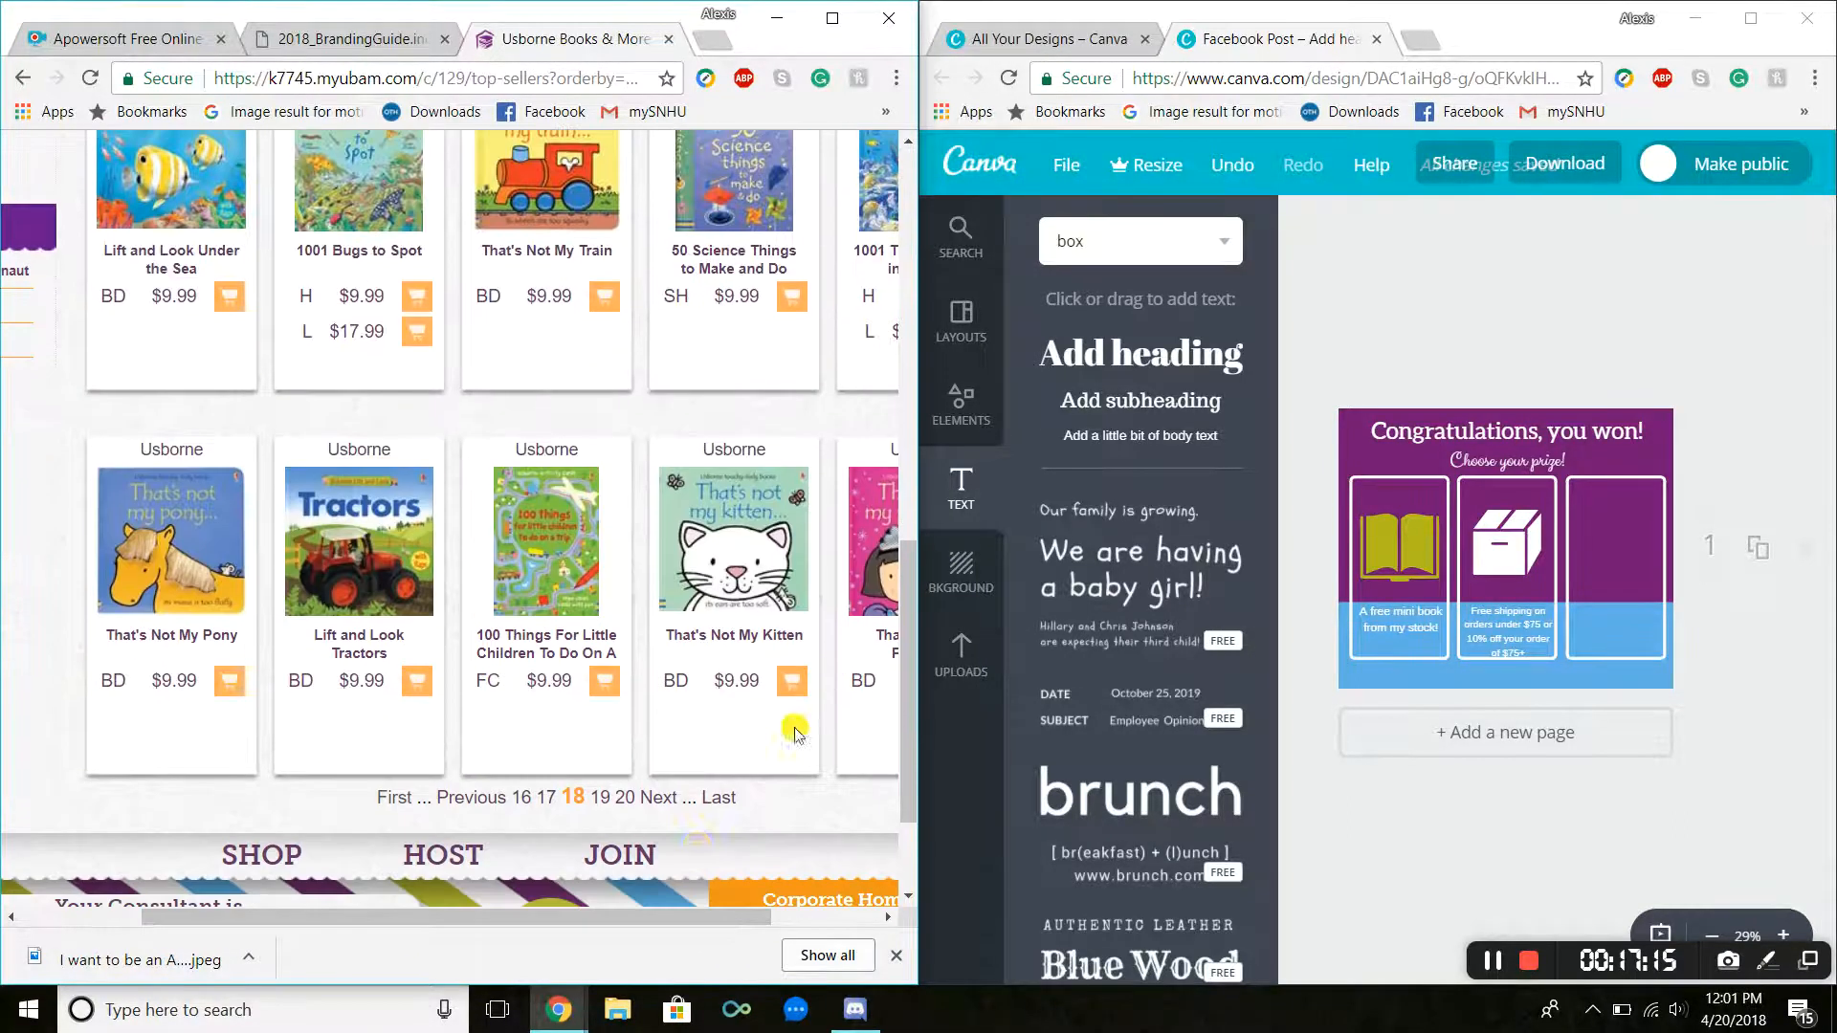
{"action": "left_click_drag", "start_coordinate": [603, 922], "coordinate": [726, 904]}
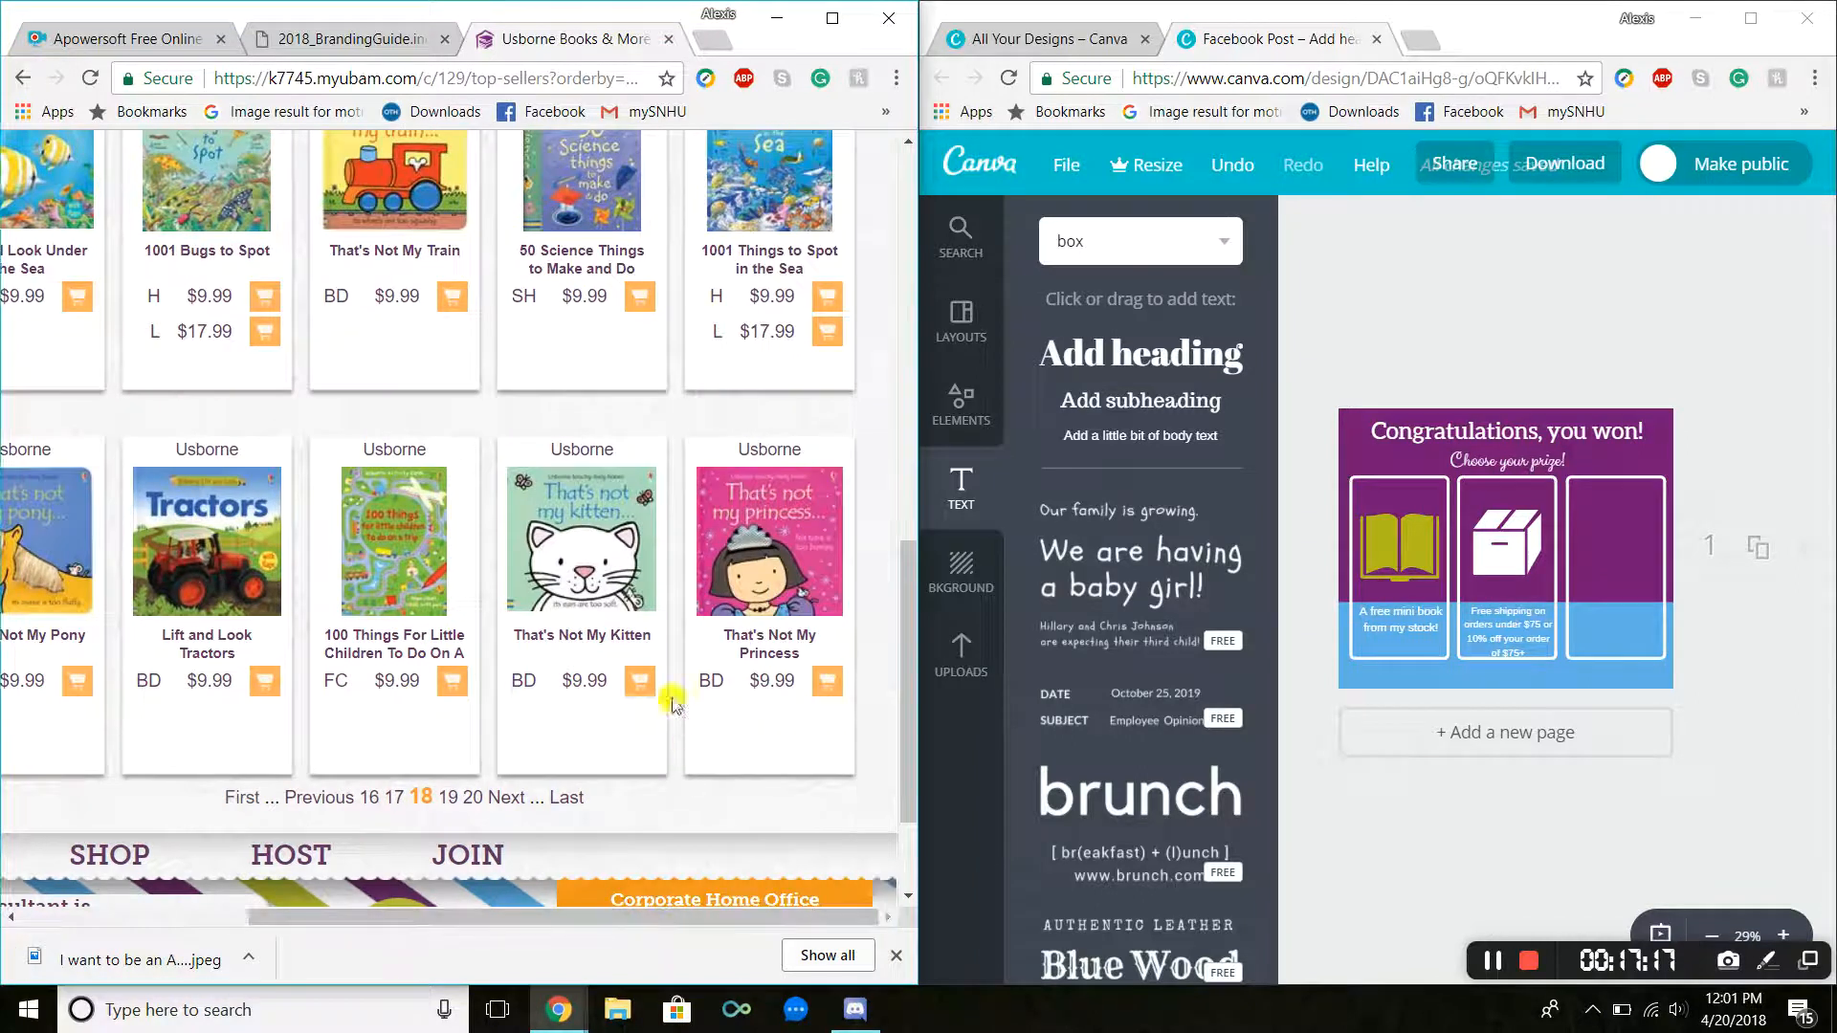
Step: Page through the Top Sellers list and open the Animal Doodles product page
{"action": "left_click", "coordinate": [514, 808]}
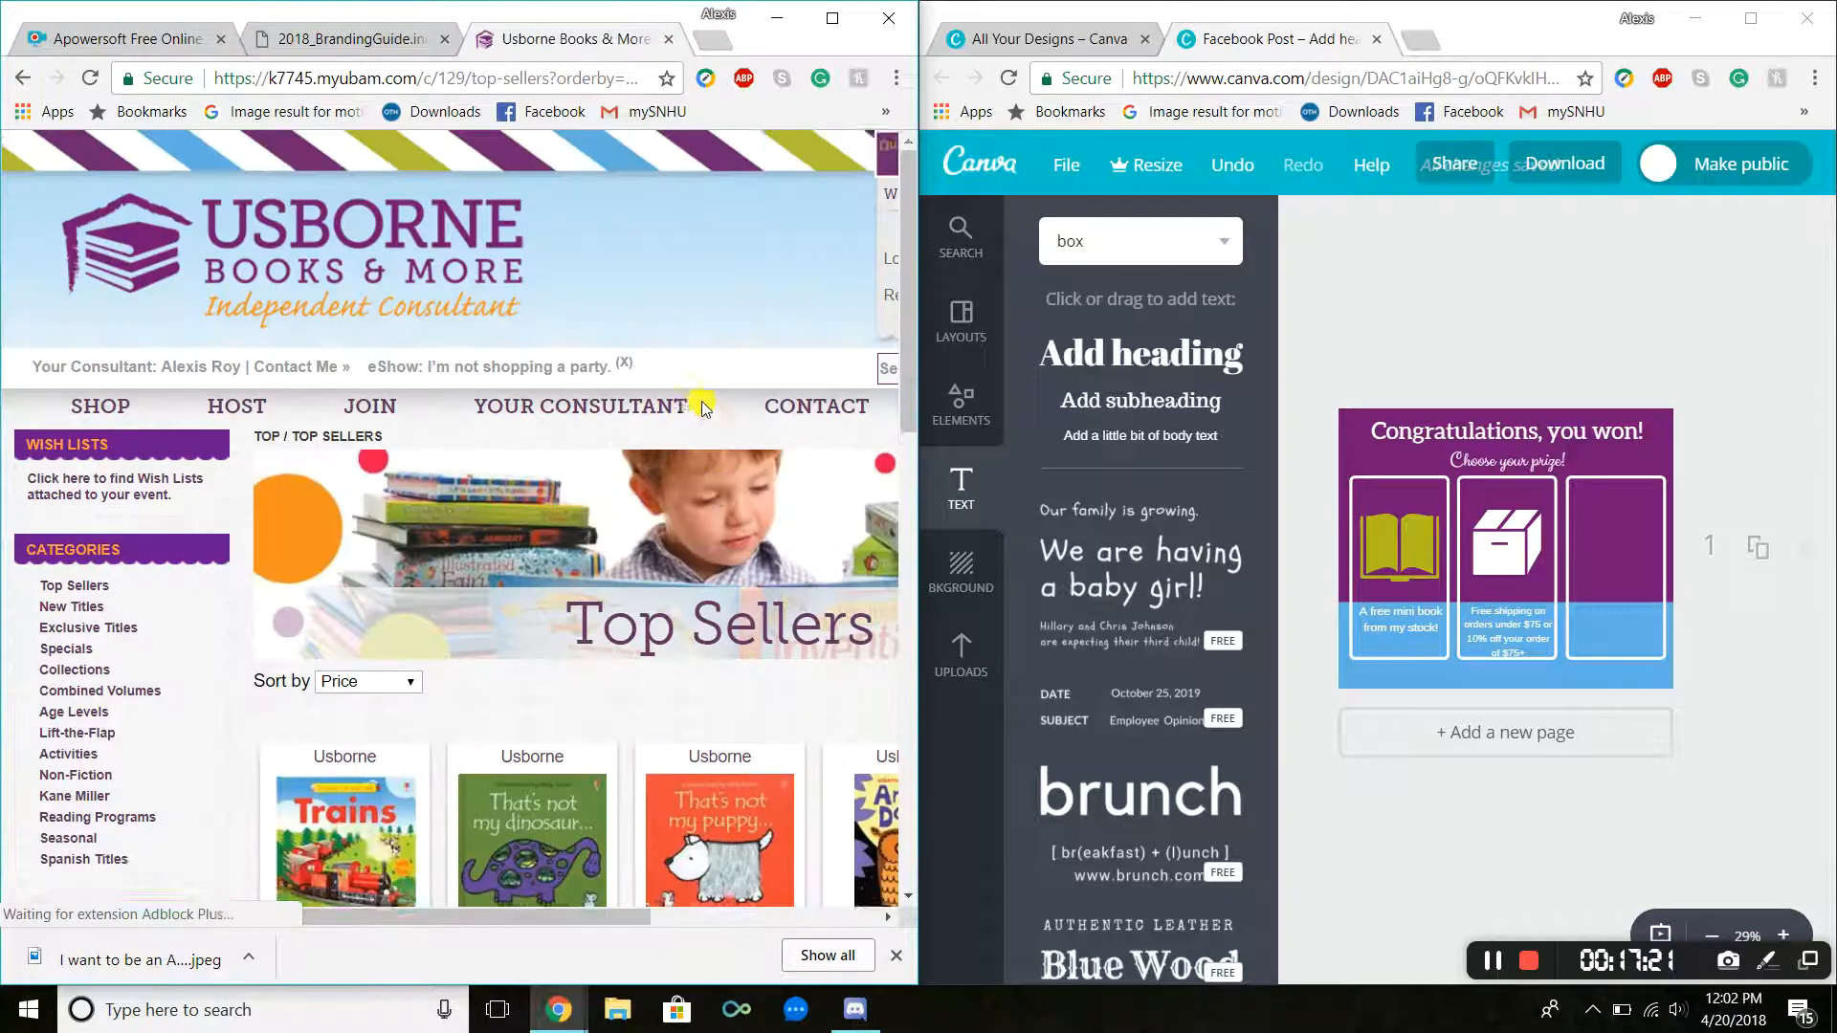
{"action": "scroll", "coordinate": [727, 655], "scroll_direction": "down", "scroll_amount": 3}
{"action": "scroll", "coordinate": [586, 900], "scroll_direction": "down", "scroll_amount": 1}
{"action": "scroll", "coordinate": [585, 904], "scroll_direction": "right", "scroll_amount": 3}
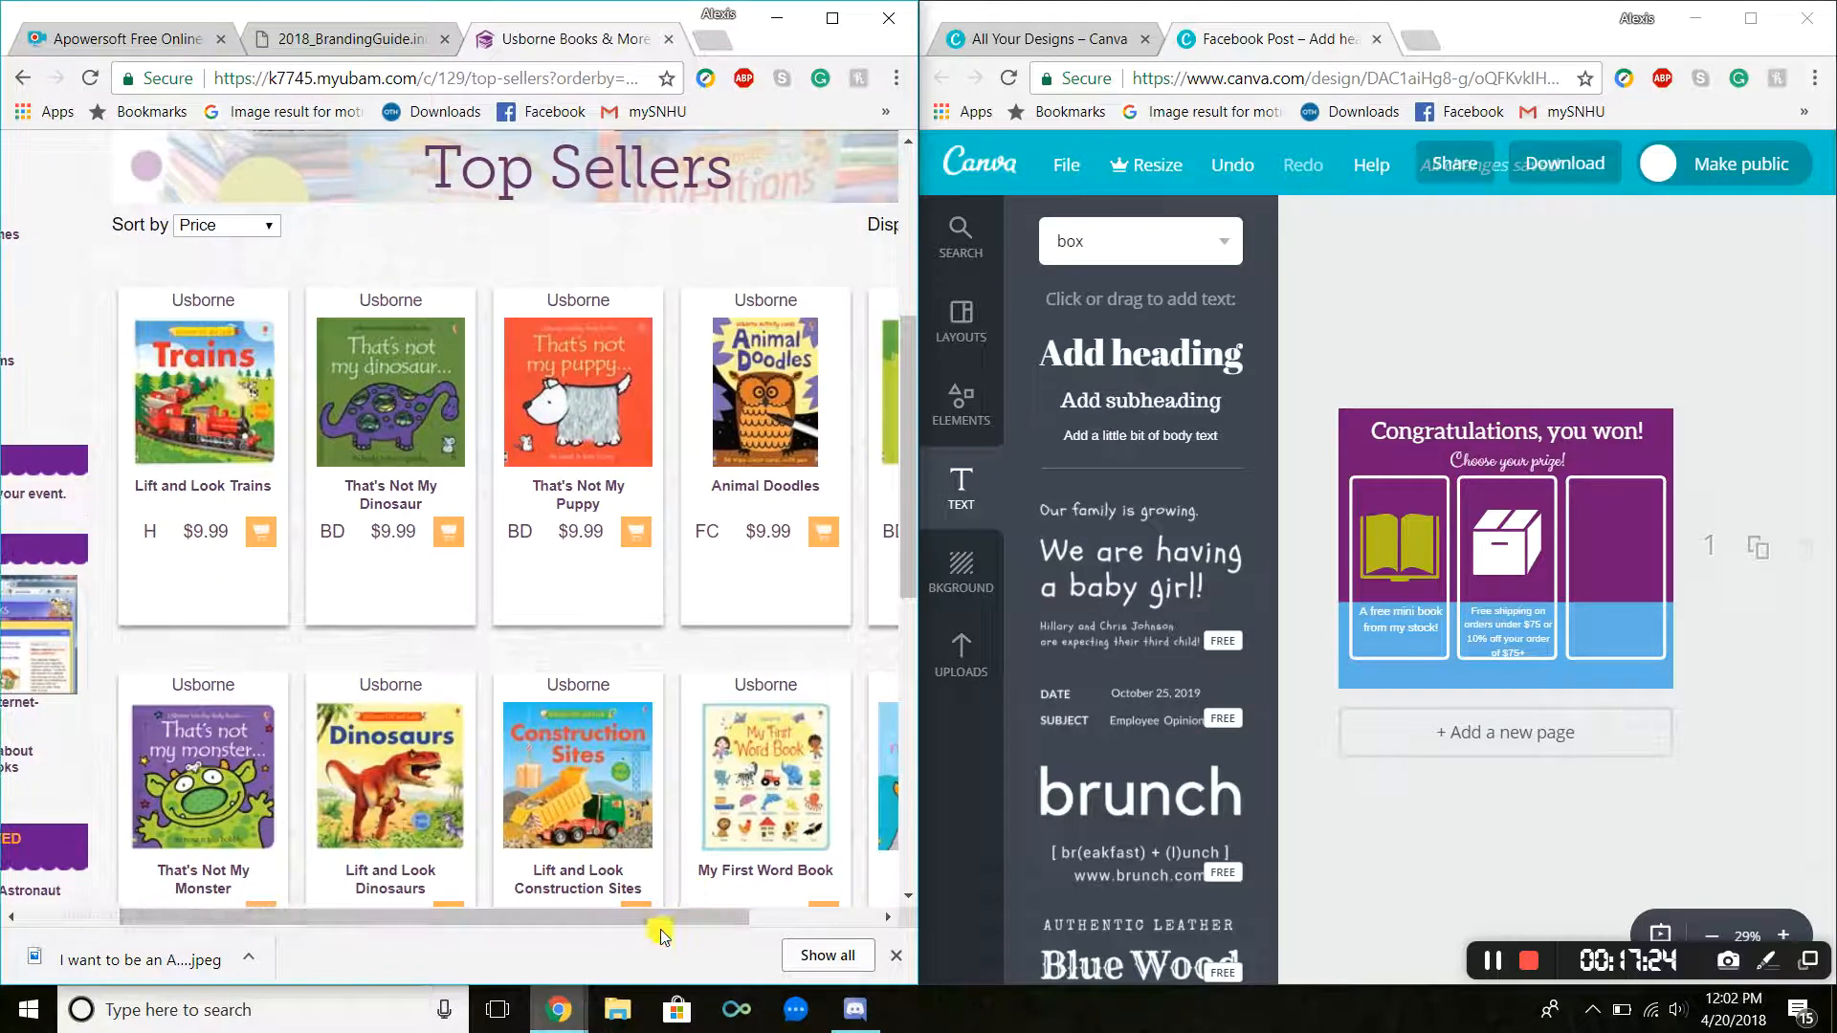
{"action": "scroll", "coordinate": [497, 627], "scroll_direction": "down", "scroll_amount": 6}
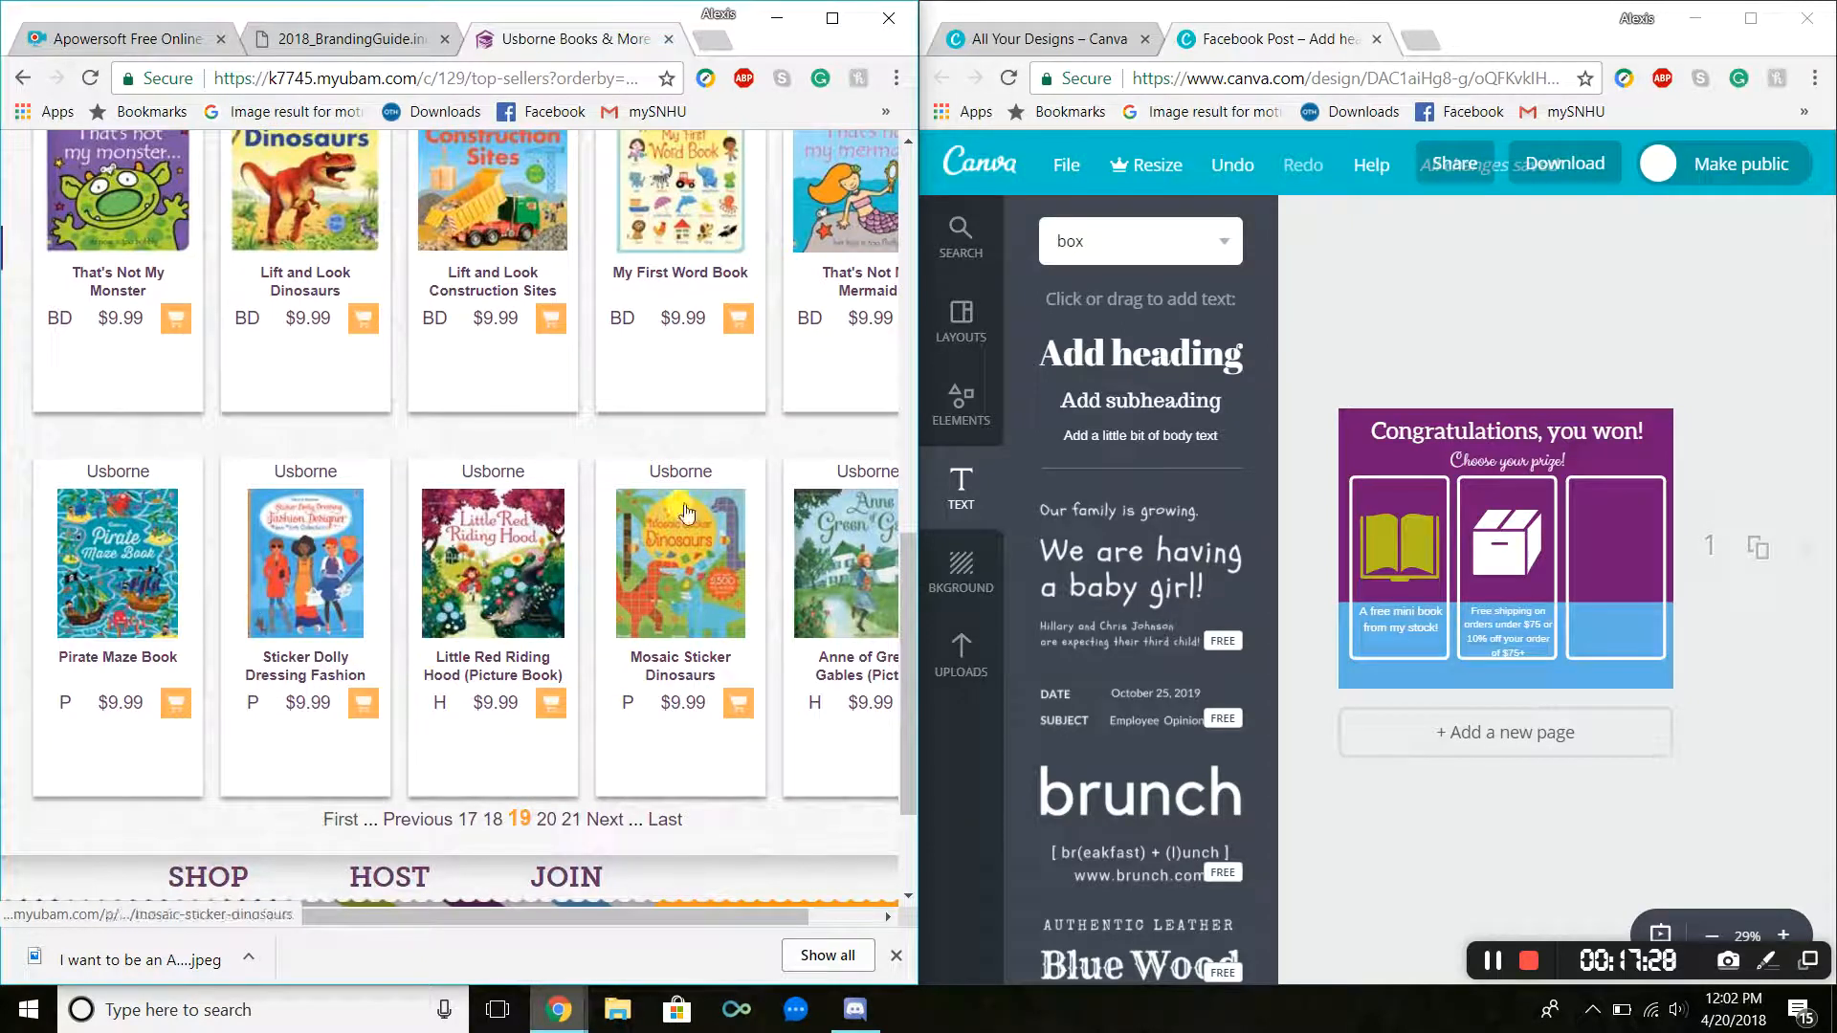
{"action": "left_click", "coordinate": [610, 821]}
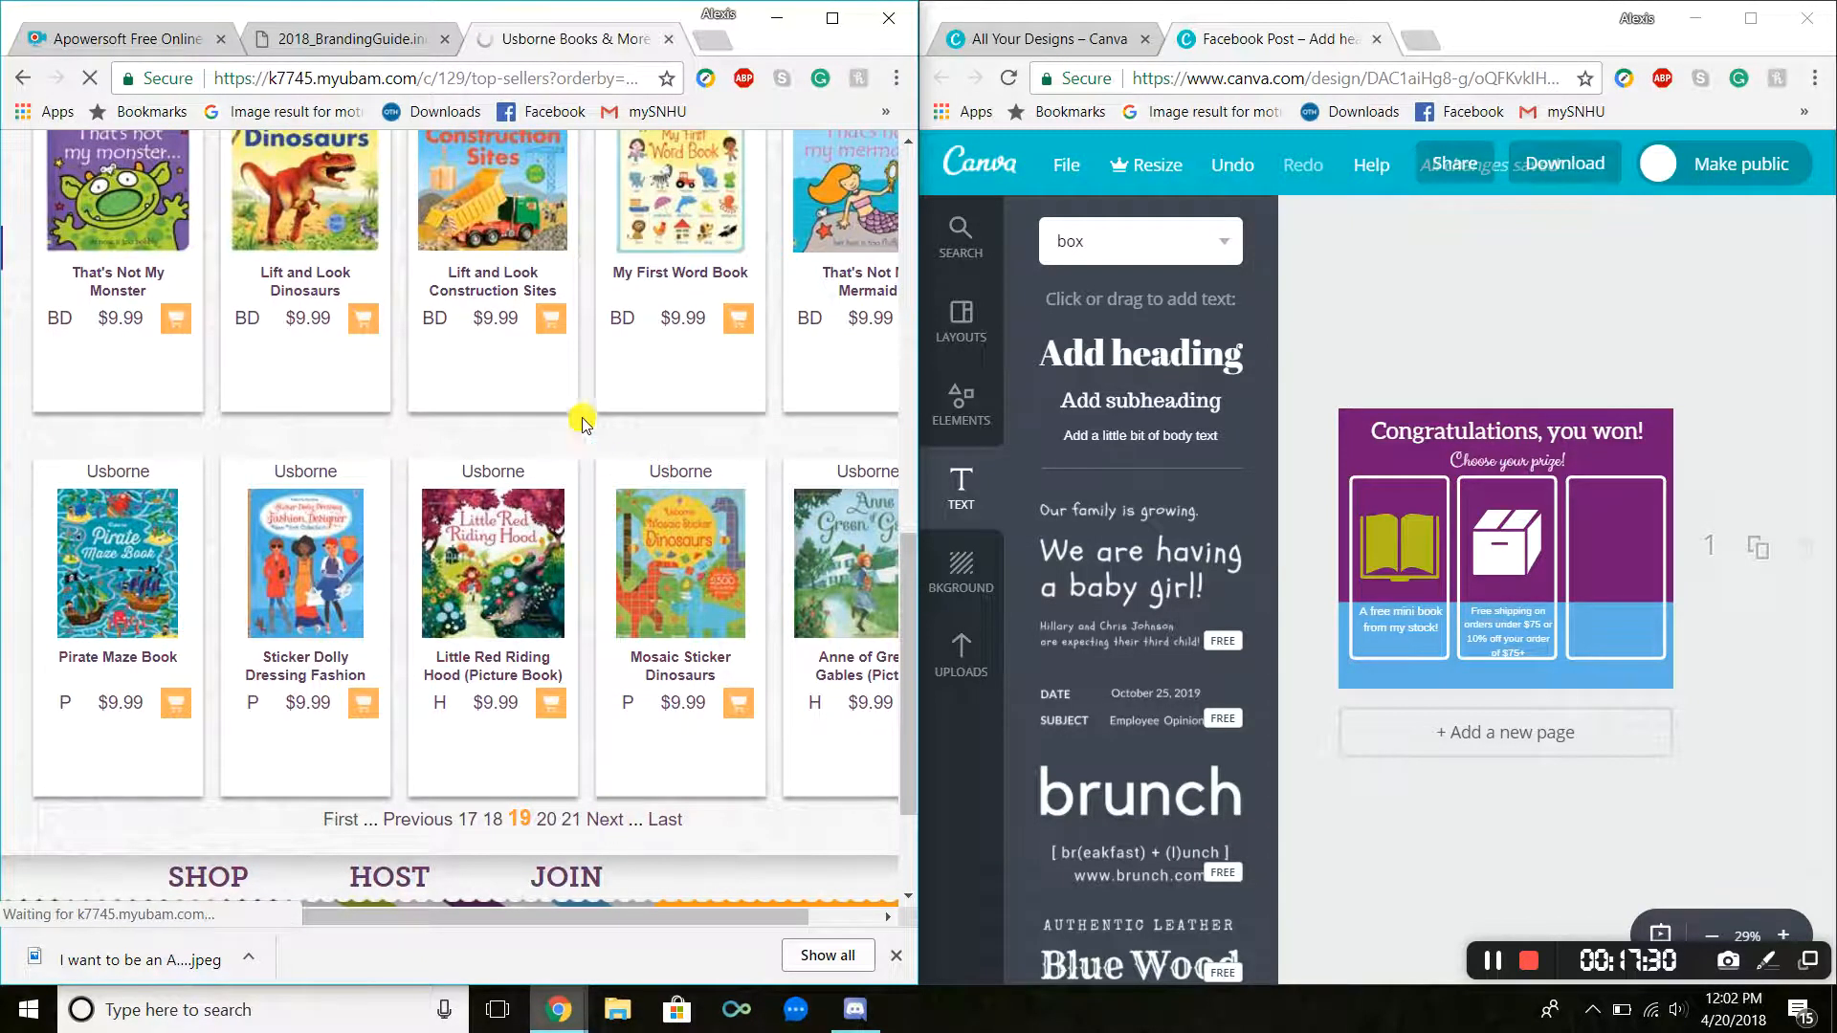
{"action": "left_click", "coordinate": [1603, 493]}
{"action": "scroll", "coordinate": [661, 842], "scroll_direction": "down", "scroll_amount": 5}
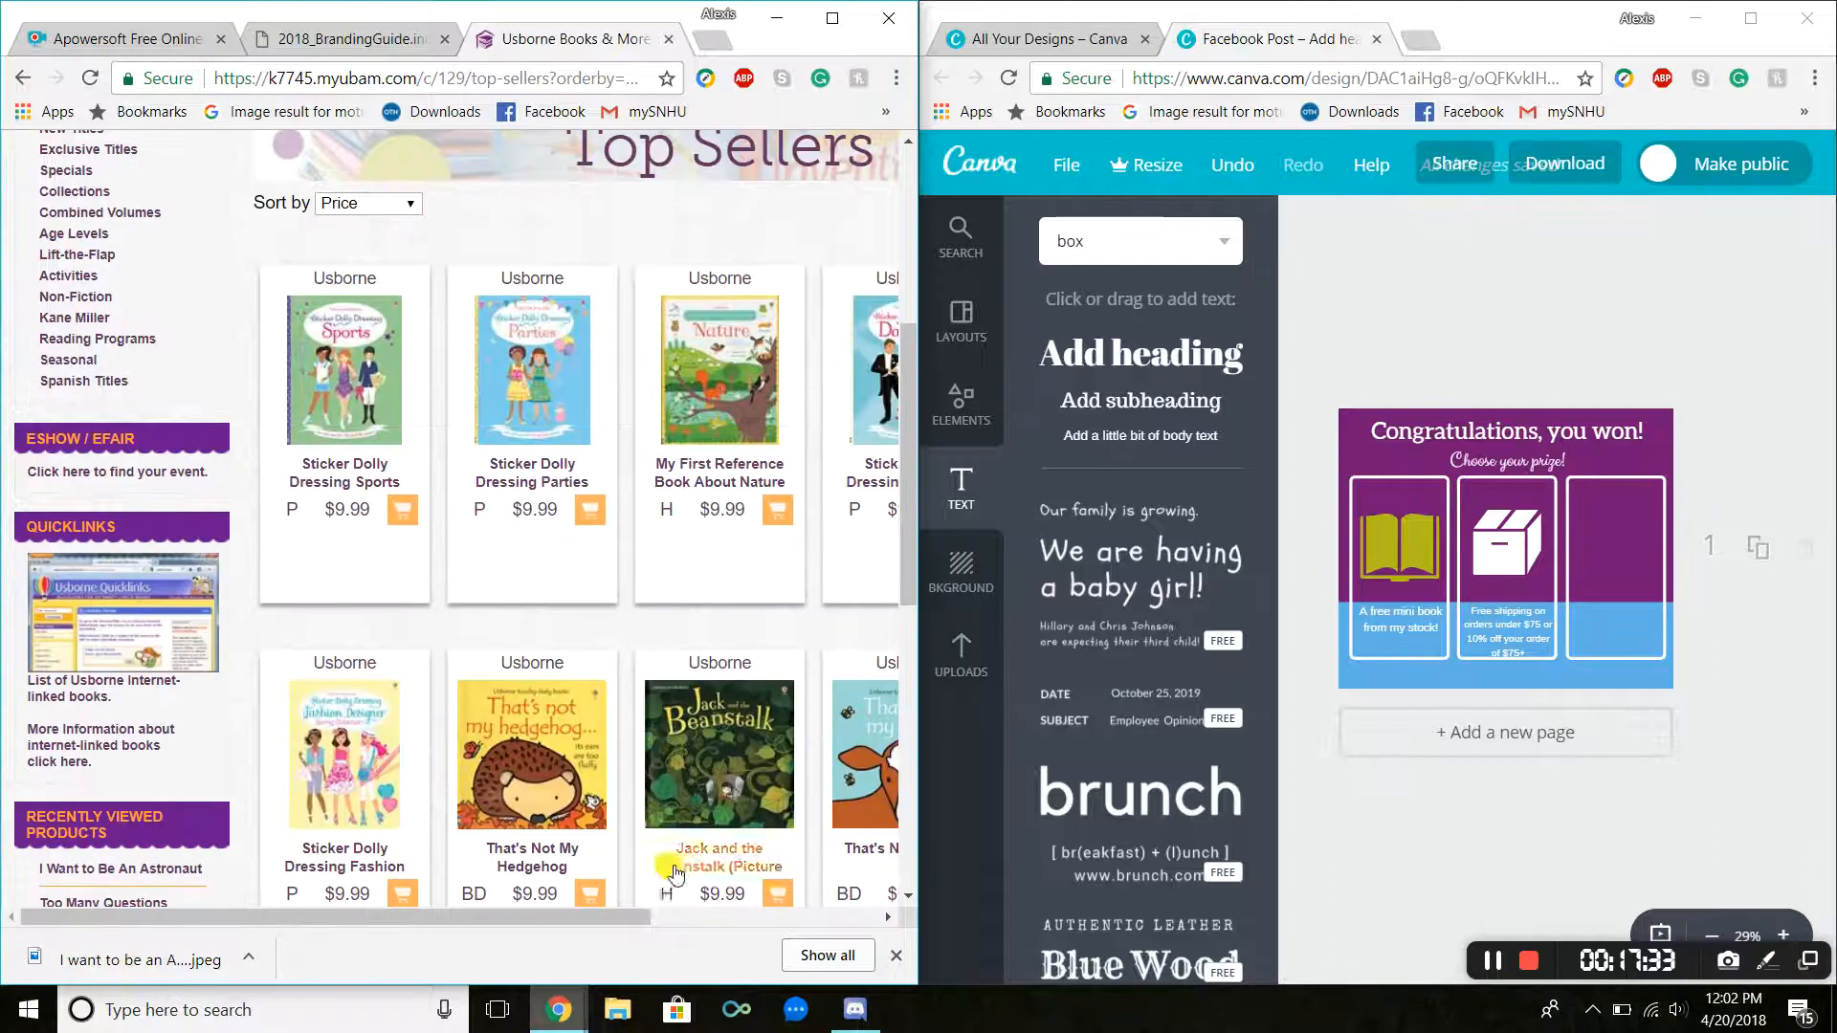
{"action": "left_click_drag", "start_coordinate": [627, 924], "coordinate": [861, 907]}
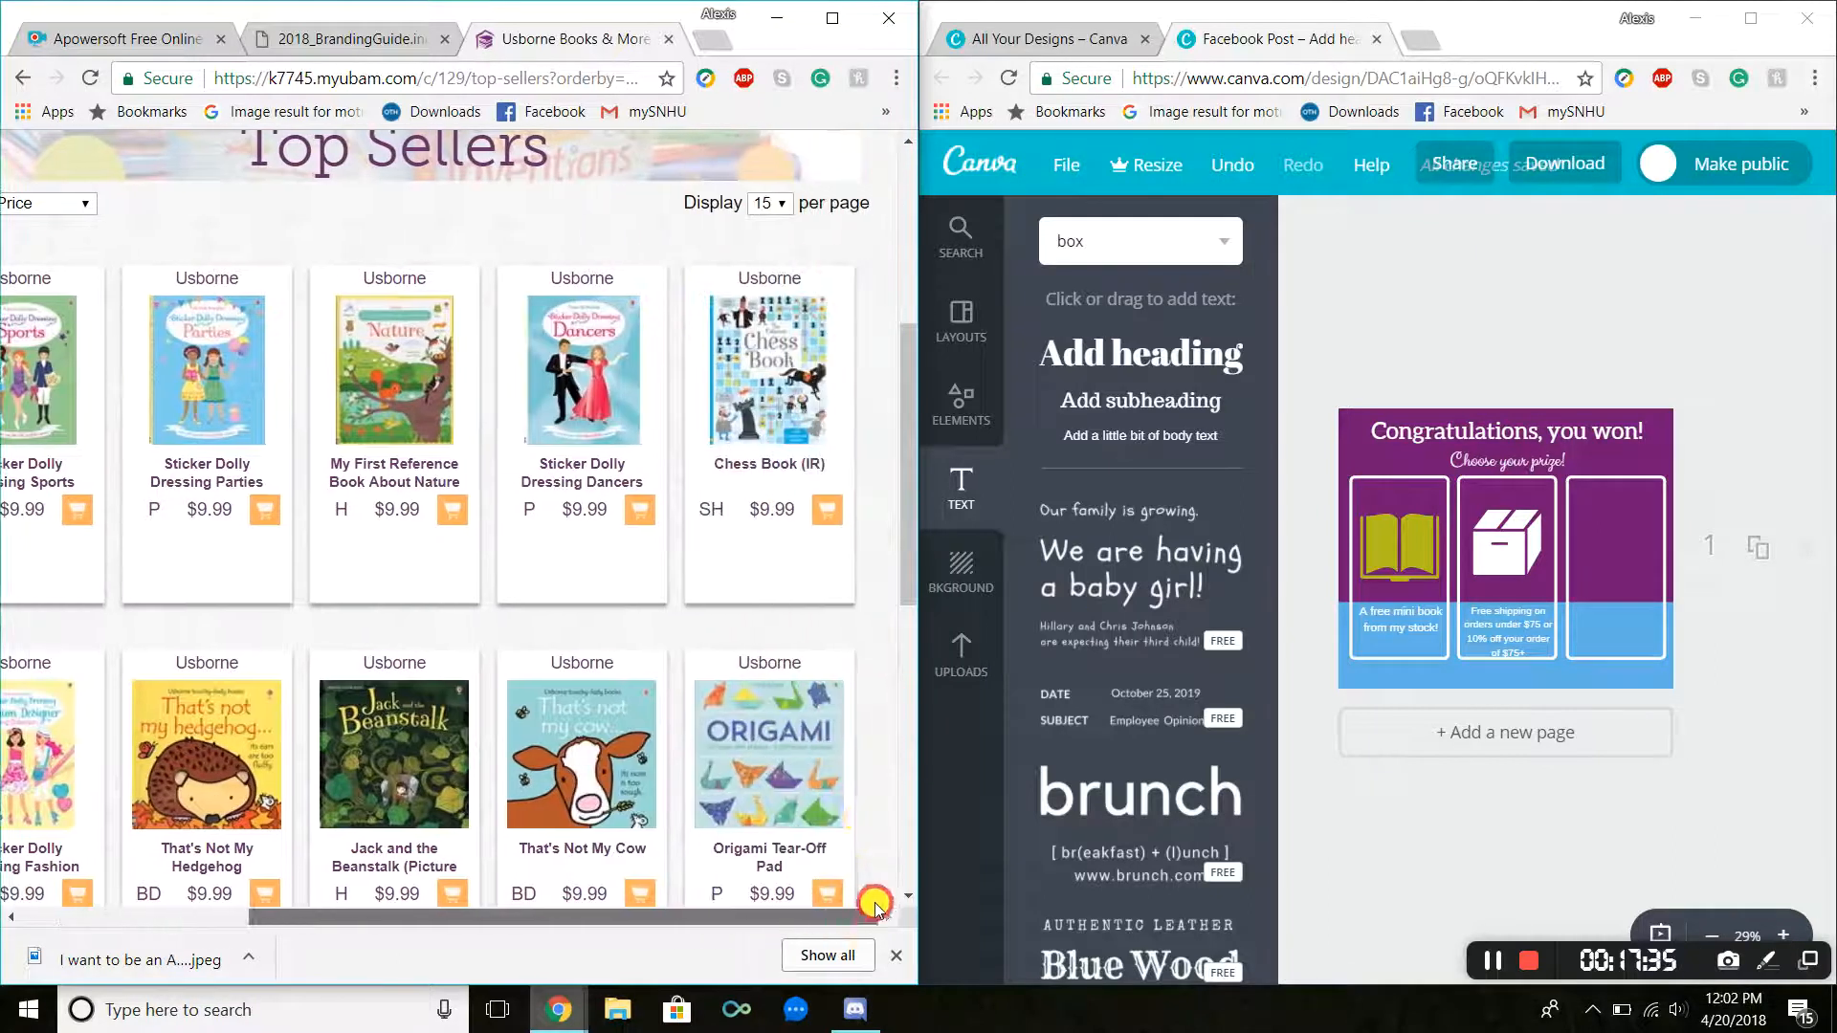
{"action": "scroll", "coordinate": [790, 551], "scroll_direction": "down", "scroll_amount": 5}
{"action": "left_click_drag", "start_coordinate": [613, 916], "coordinate": [554, 916]}
{"action": "left_click", "coordinate": [840, 676]}
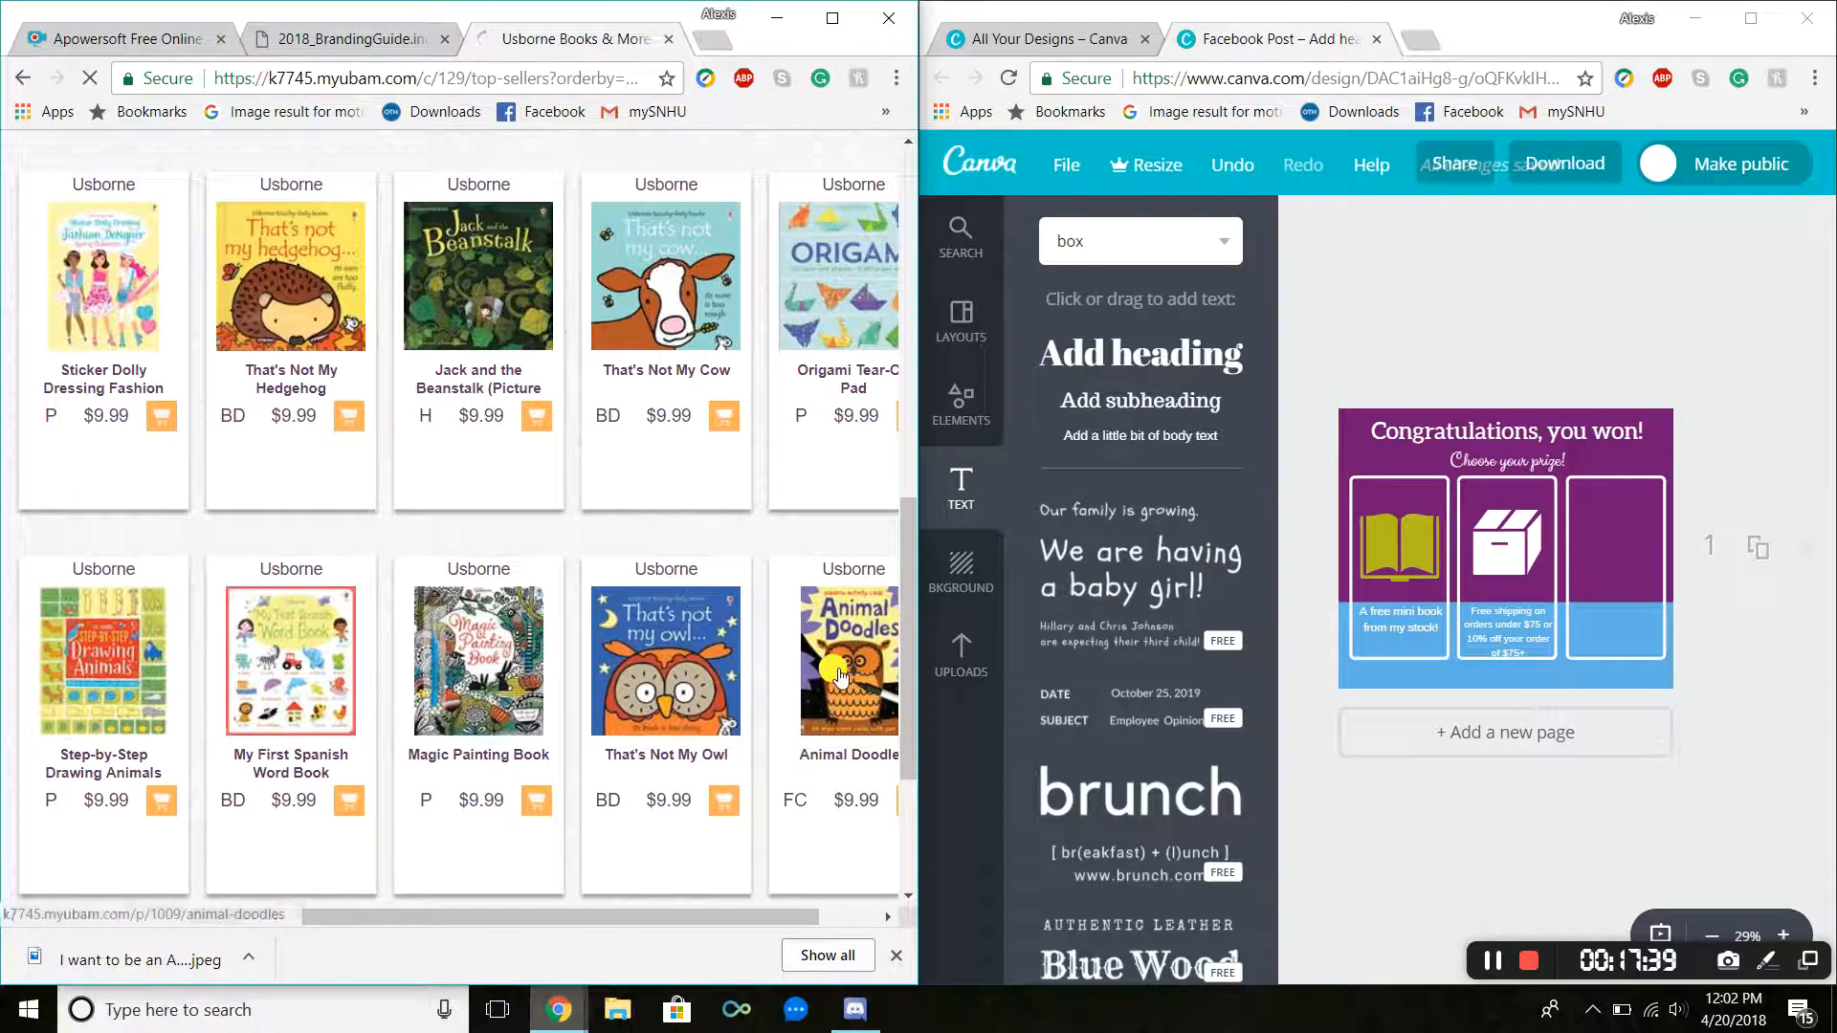
{"action": "right_click", "coordinate": [444, 546]}
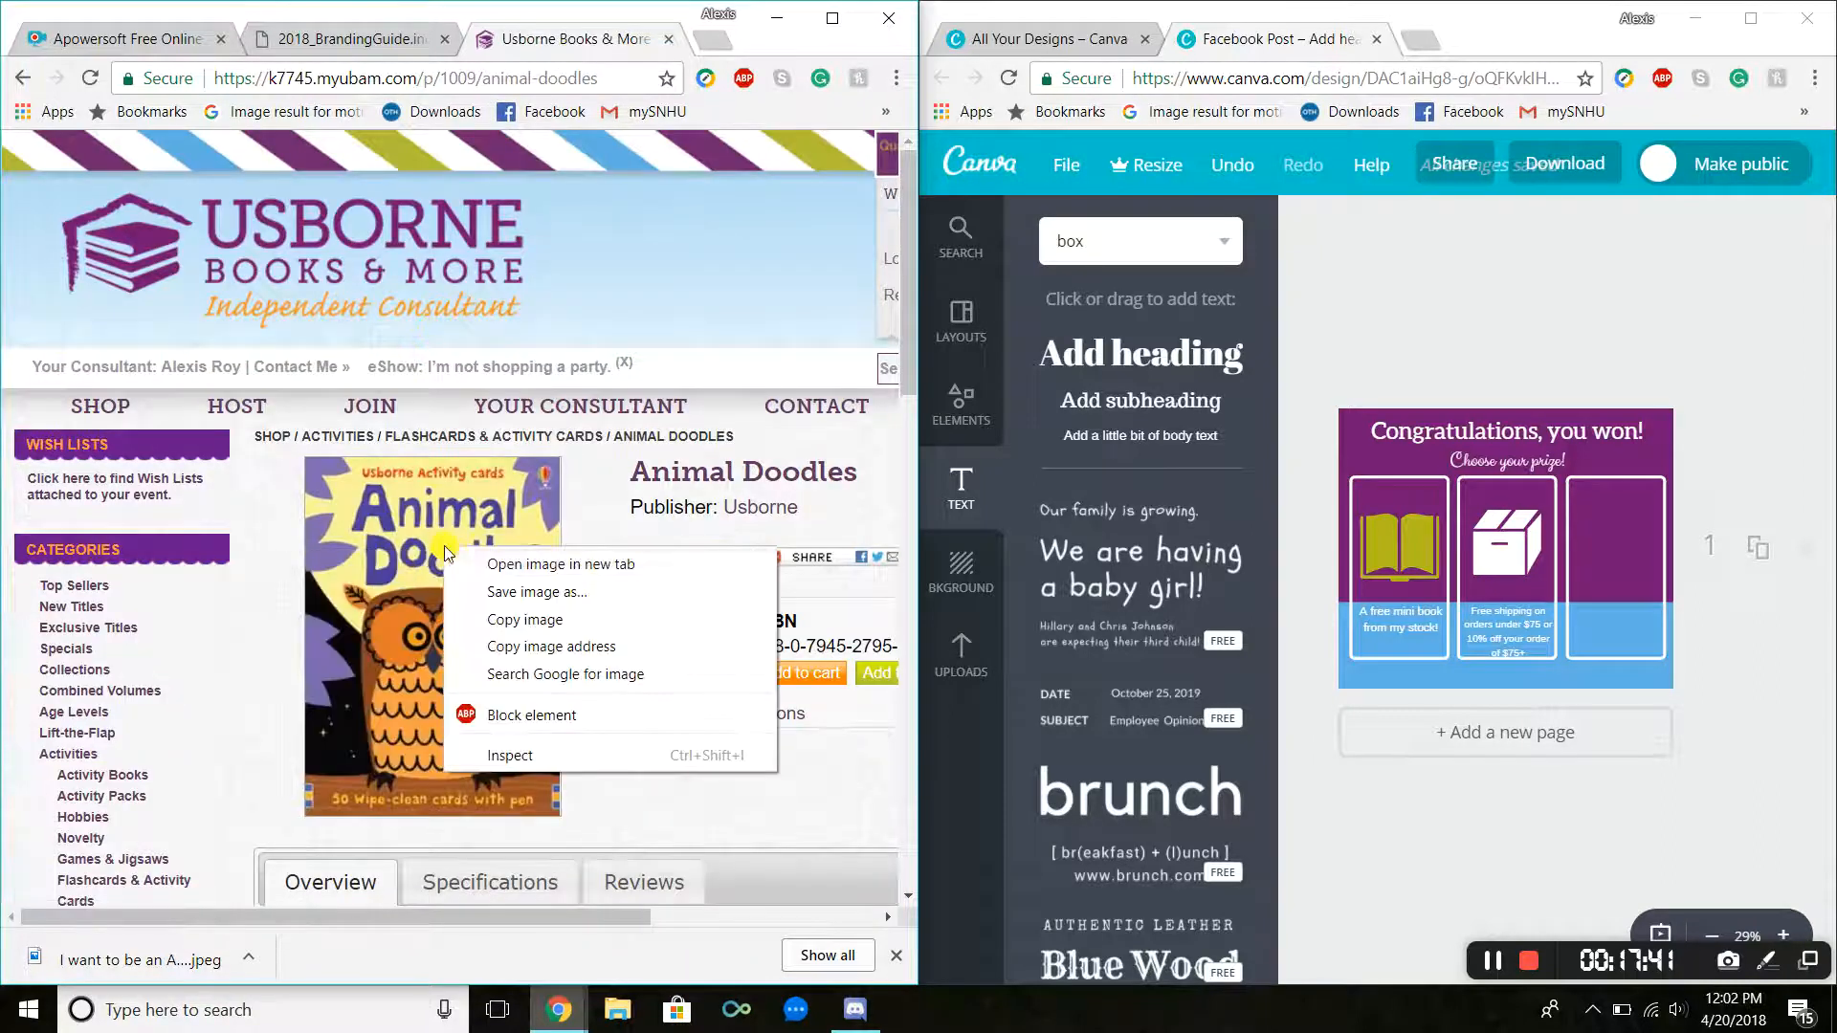
{"action": "left_click", "coordinate": [536, 591]}
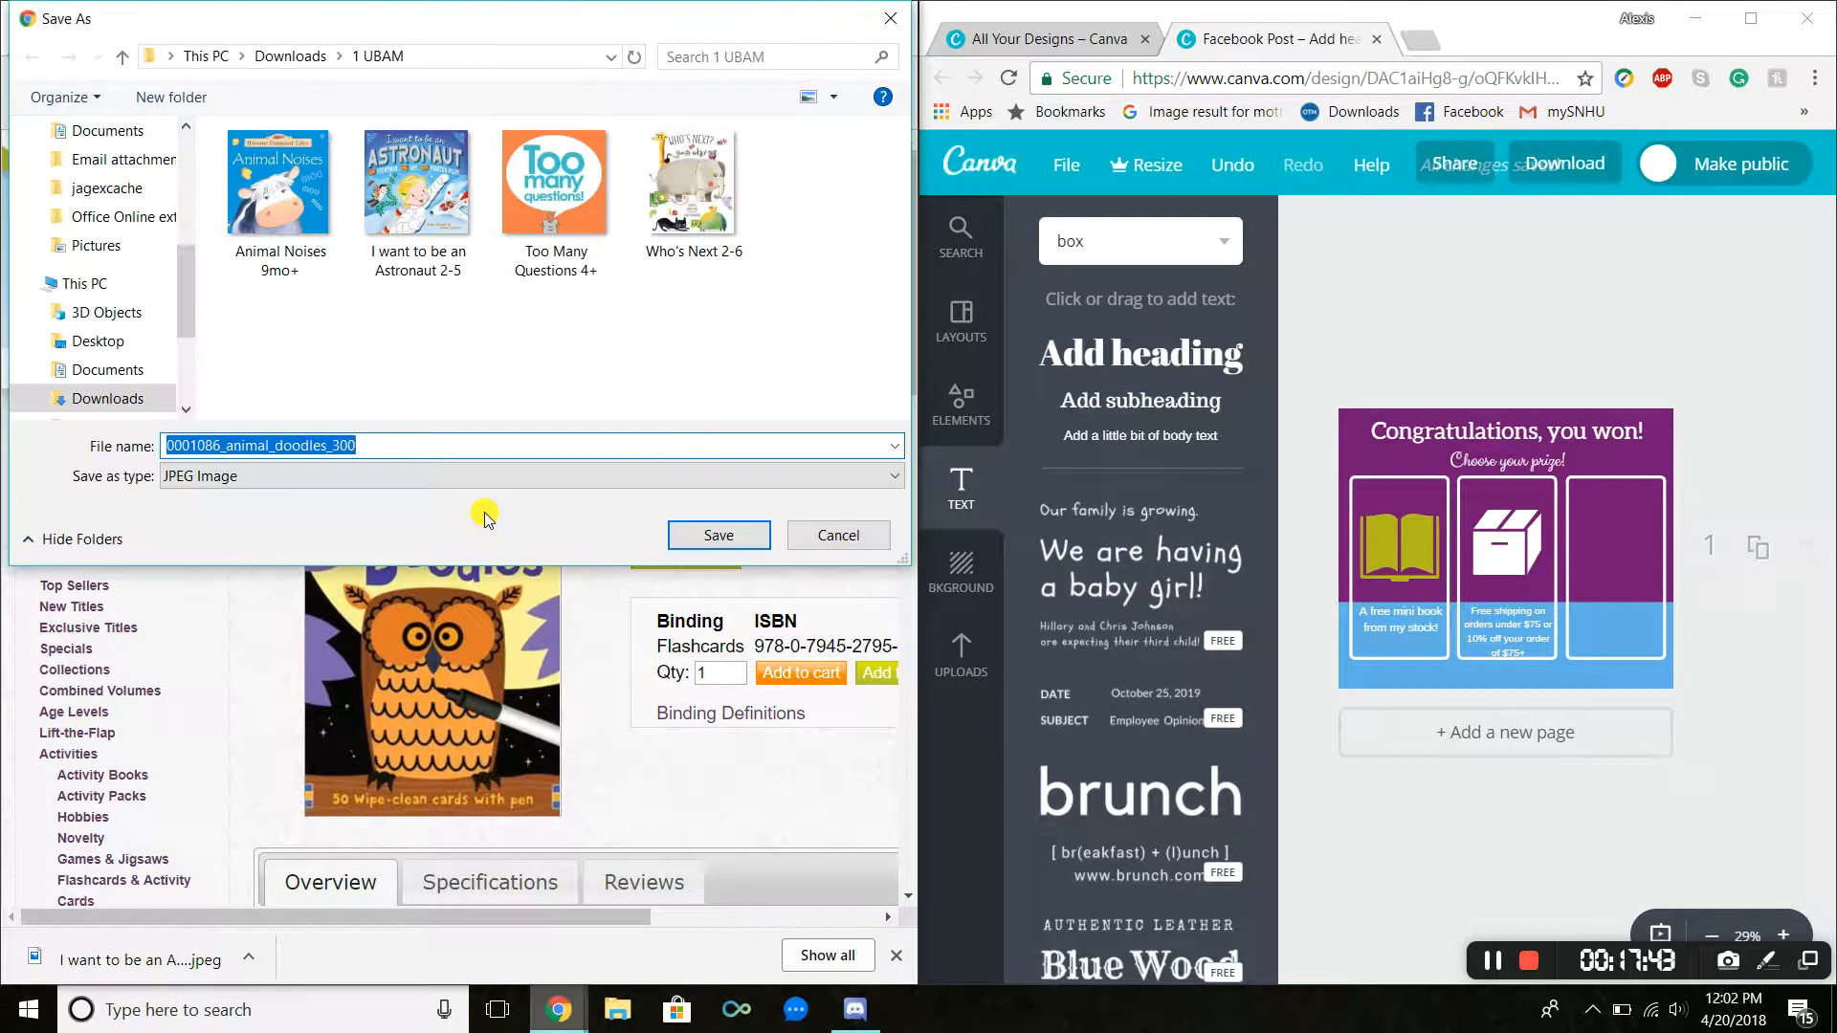
{"action": "key", "text": "Return"}
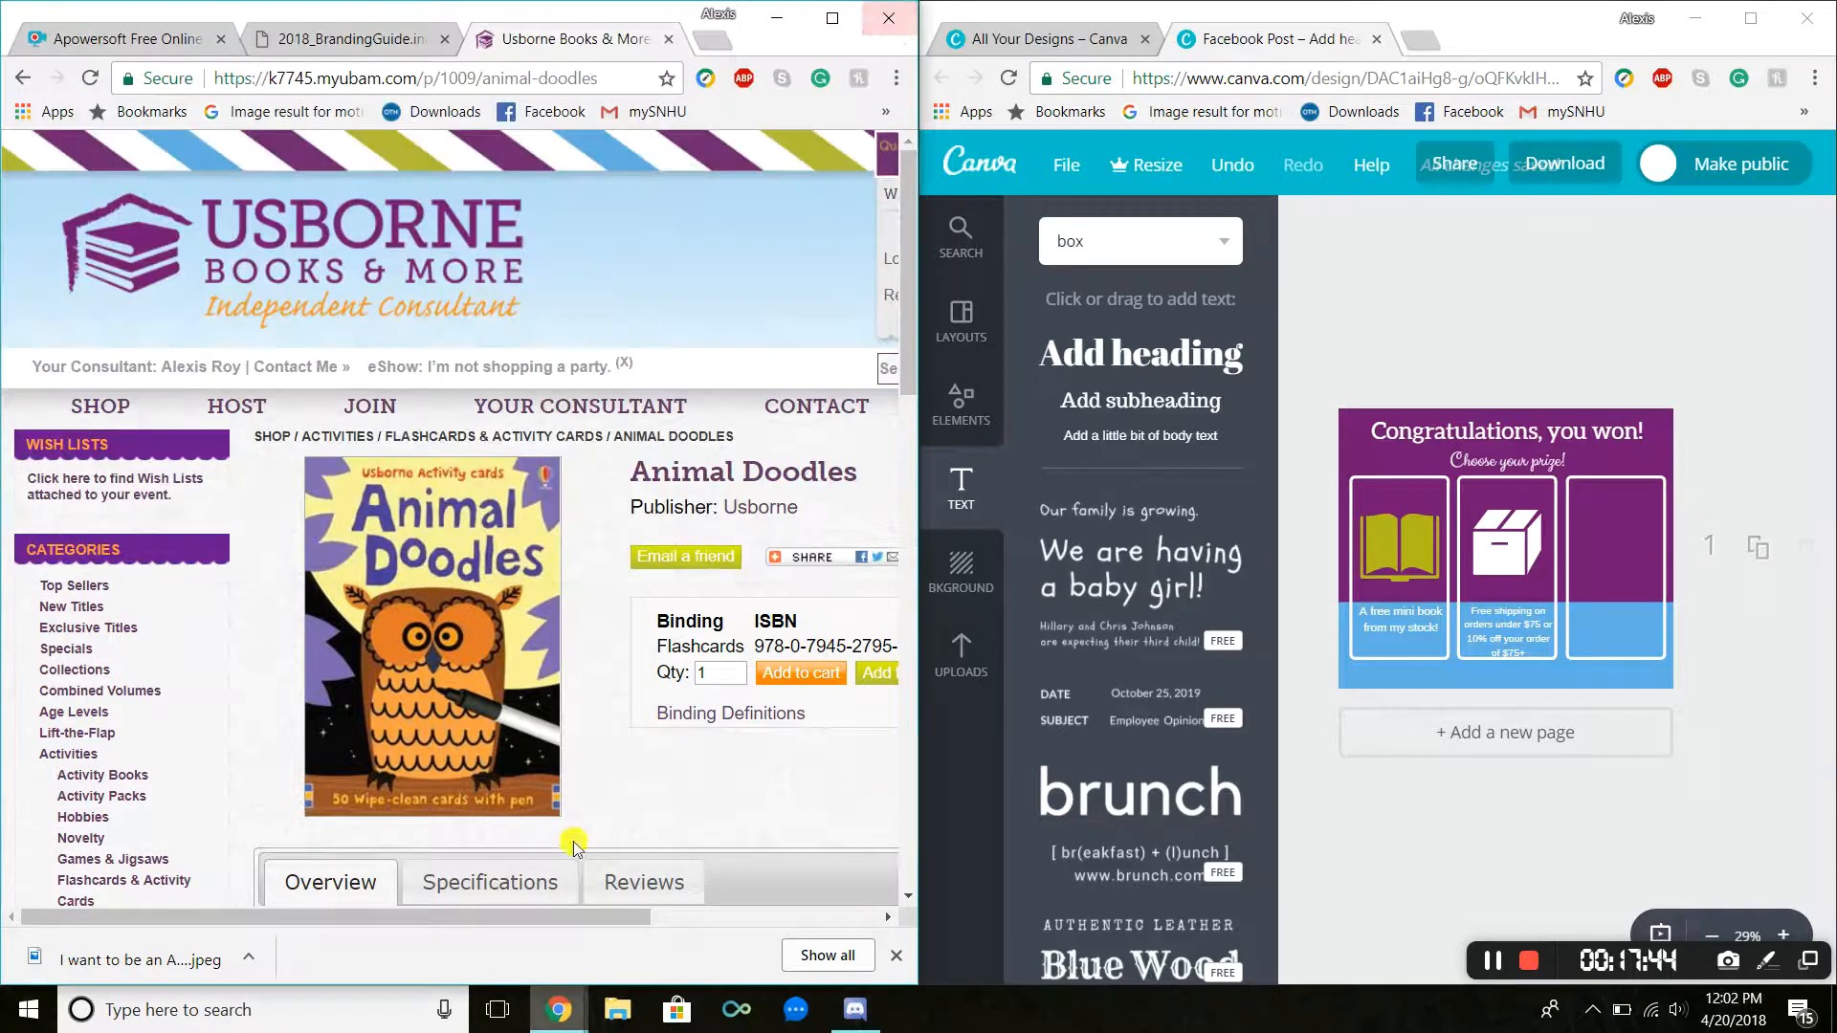
Step: View the Animal Doodles specifications and save its cover image as Animal Doodles Wipe Clean 6+
{"action": "left_click", "coordinate": [491, 882]}
{"action": "scroll", "coordinate": [429, 574], "scroll_direction": "down", "scroll_amount": 3}
{"action": "right_click", "coordinate": [429, 486]}
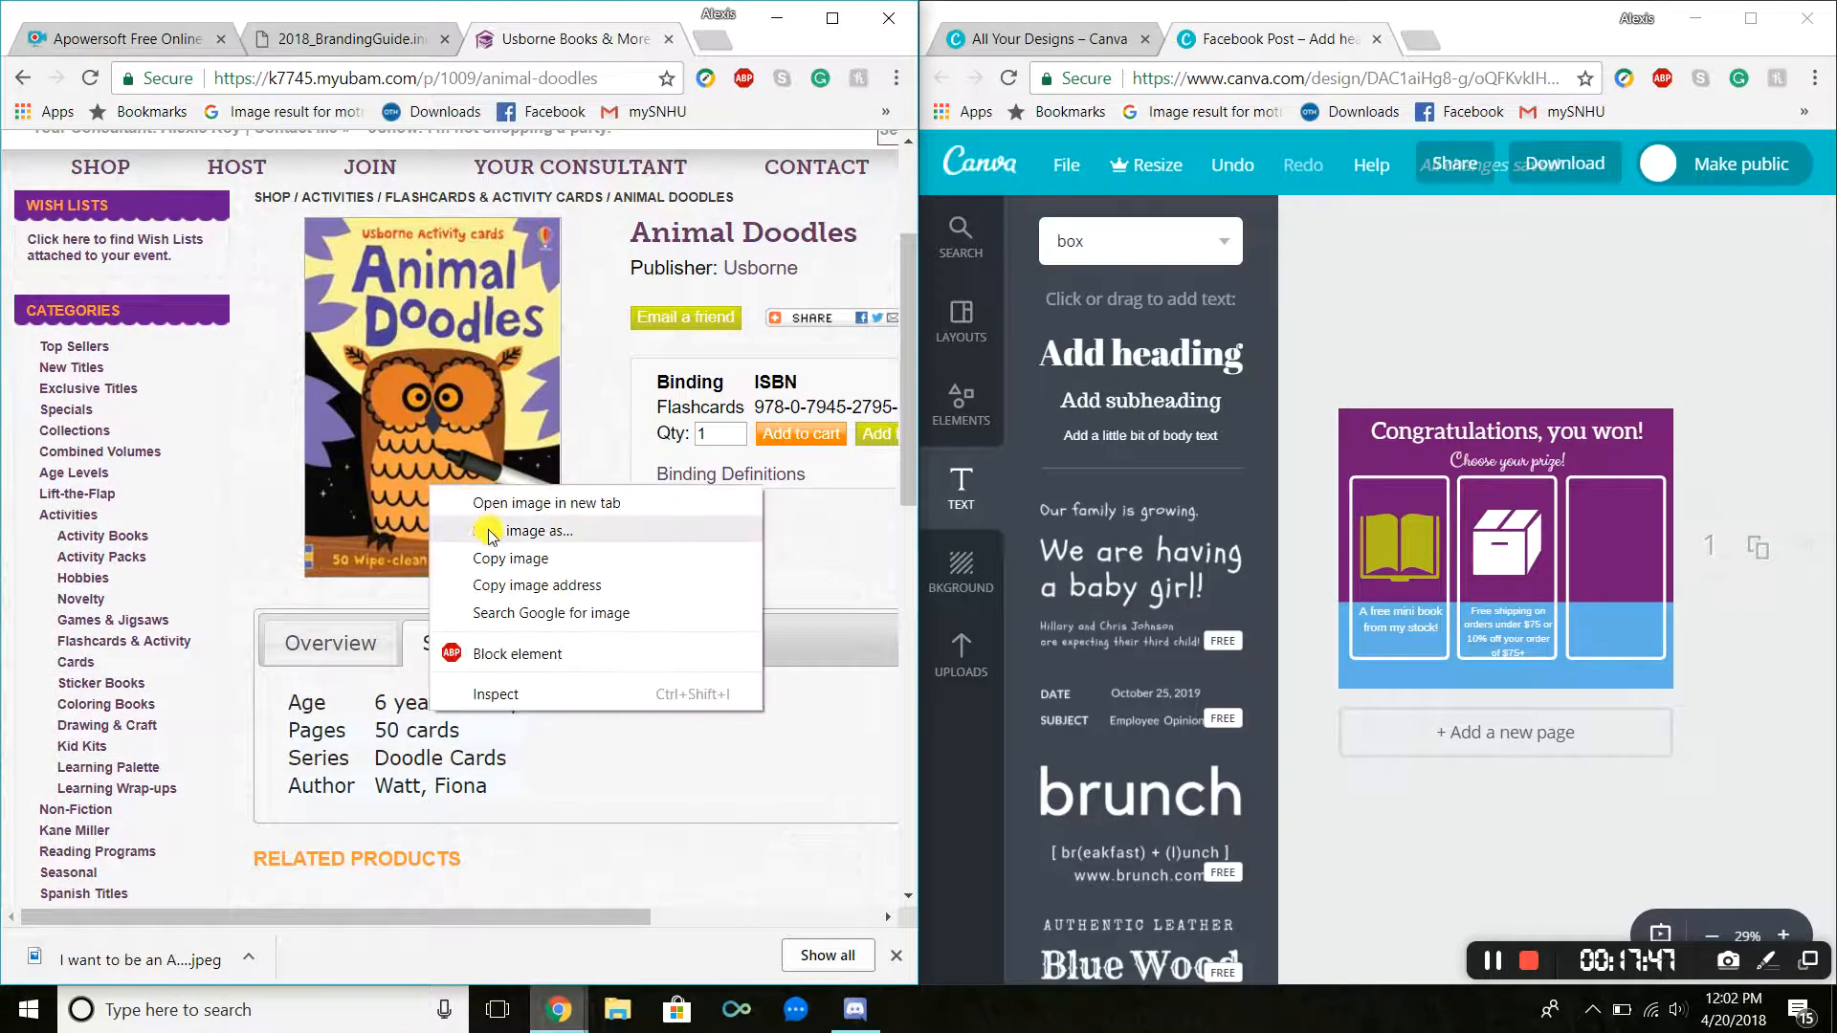
{"action": "left_click", "coordinate": [521, 531]}
{"action": "type", "text": "Animal Dood"}
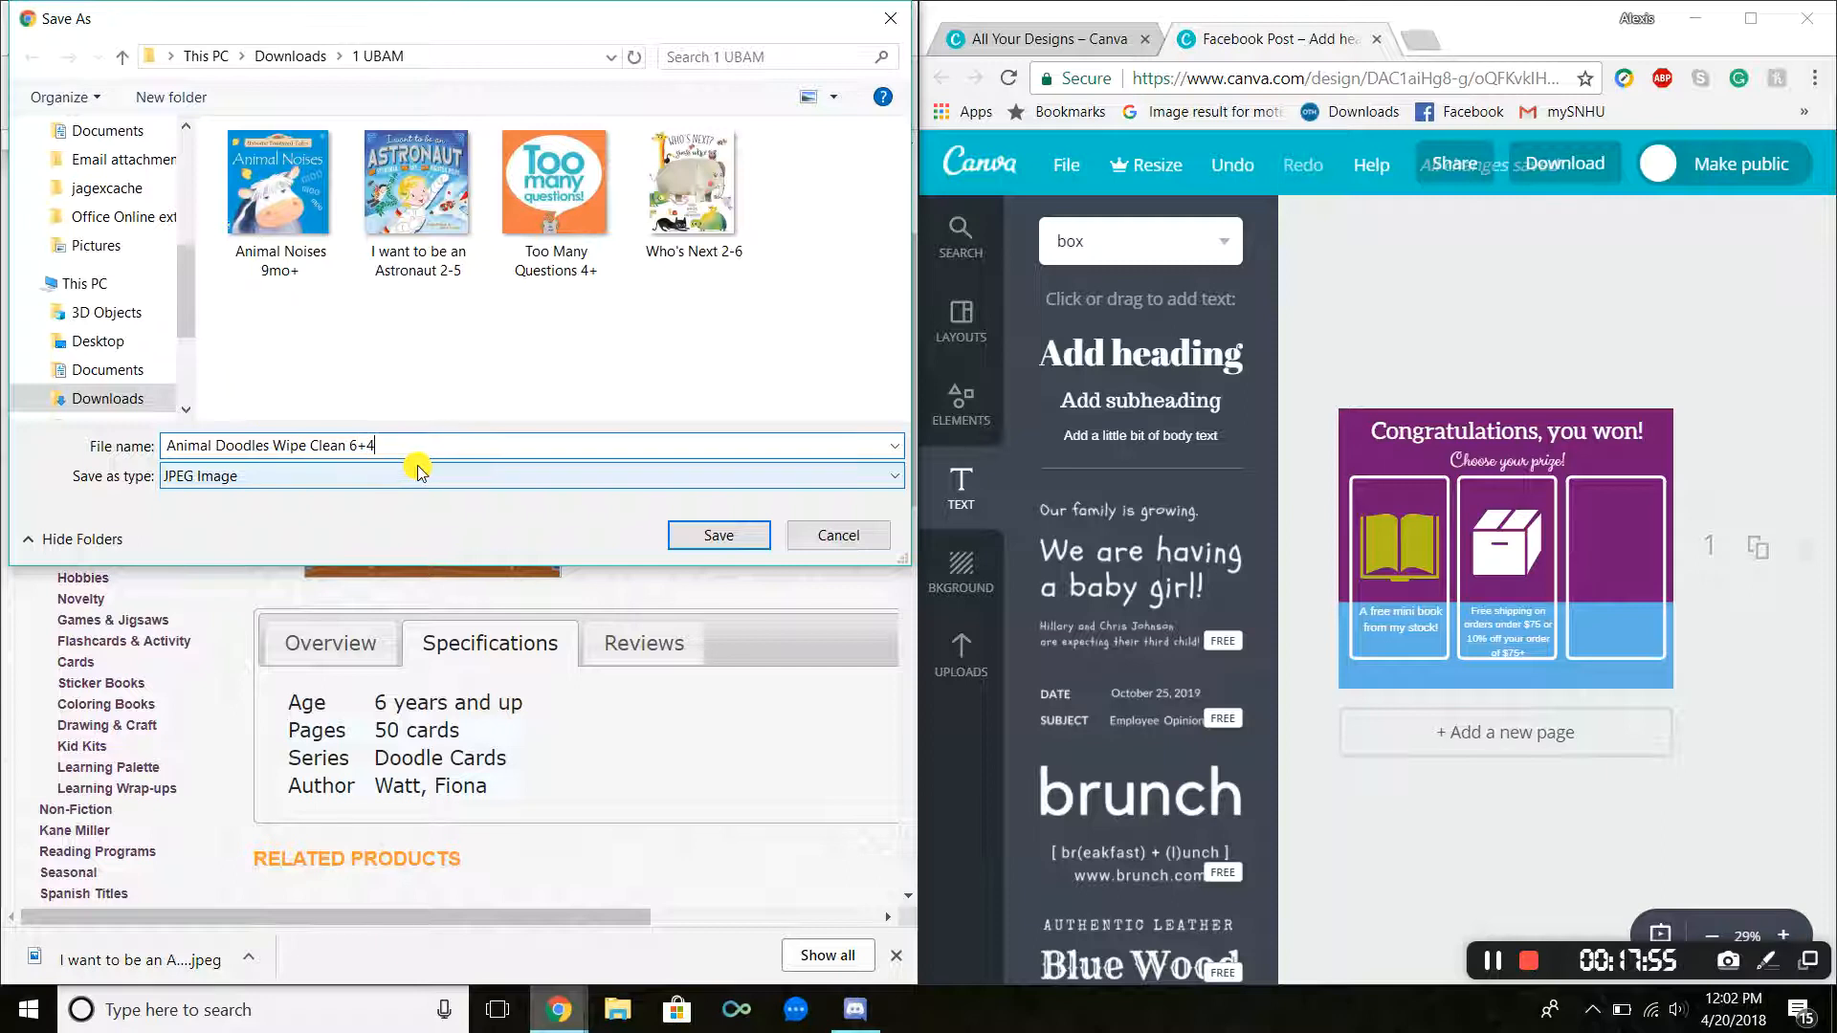
{"action": "type", "text": "les Wipe Clean 6+"}
{"action": "key", "text": "Return"}
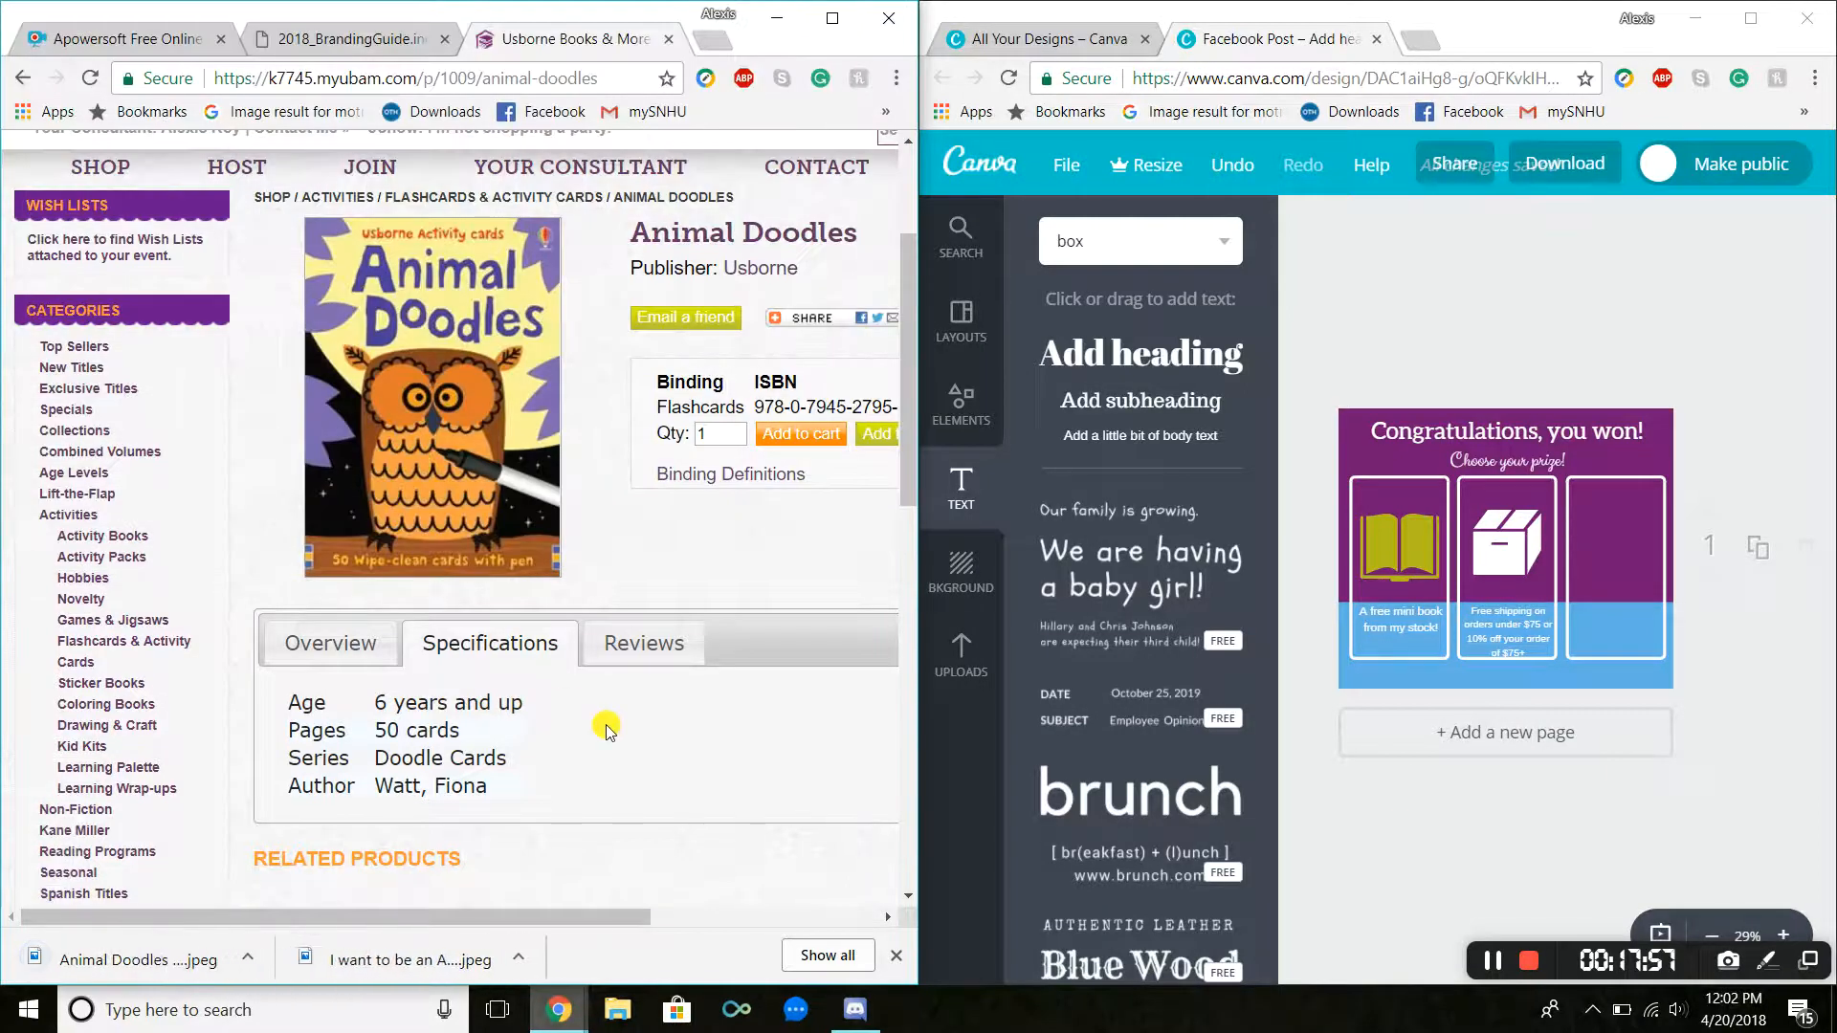
Step: Upload the Animal Doodles Wipe Clean 6+ and I want to be an Astronaut cover images to Canva
{"action": "left_click", "coordinate": [962, 656]}
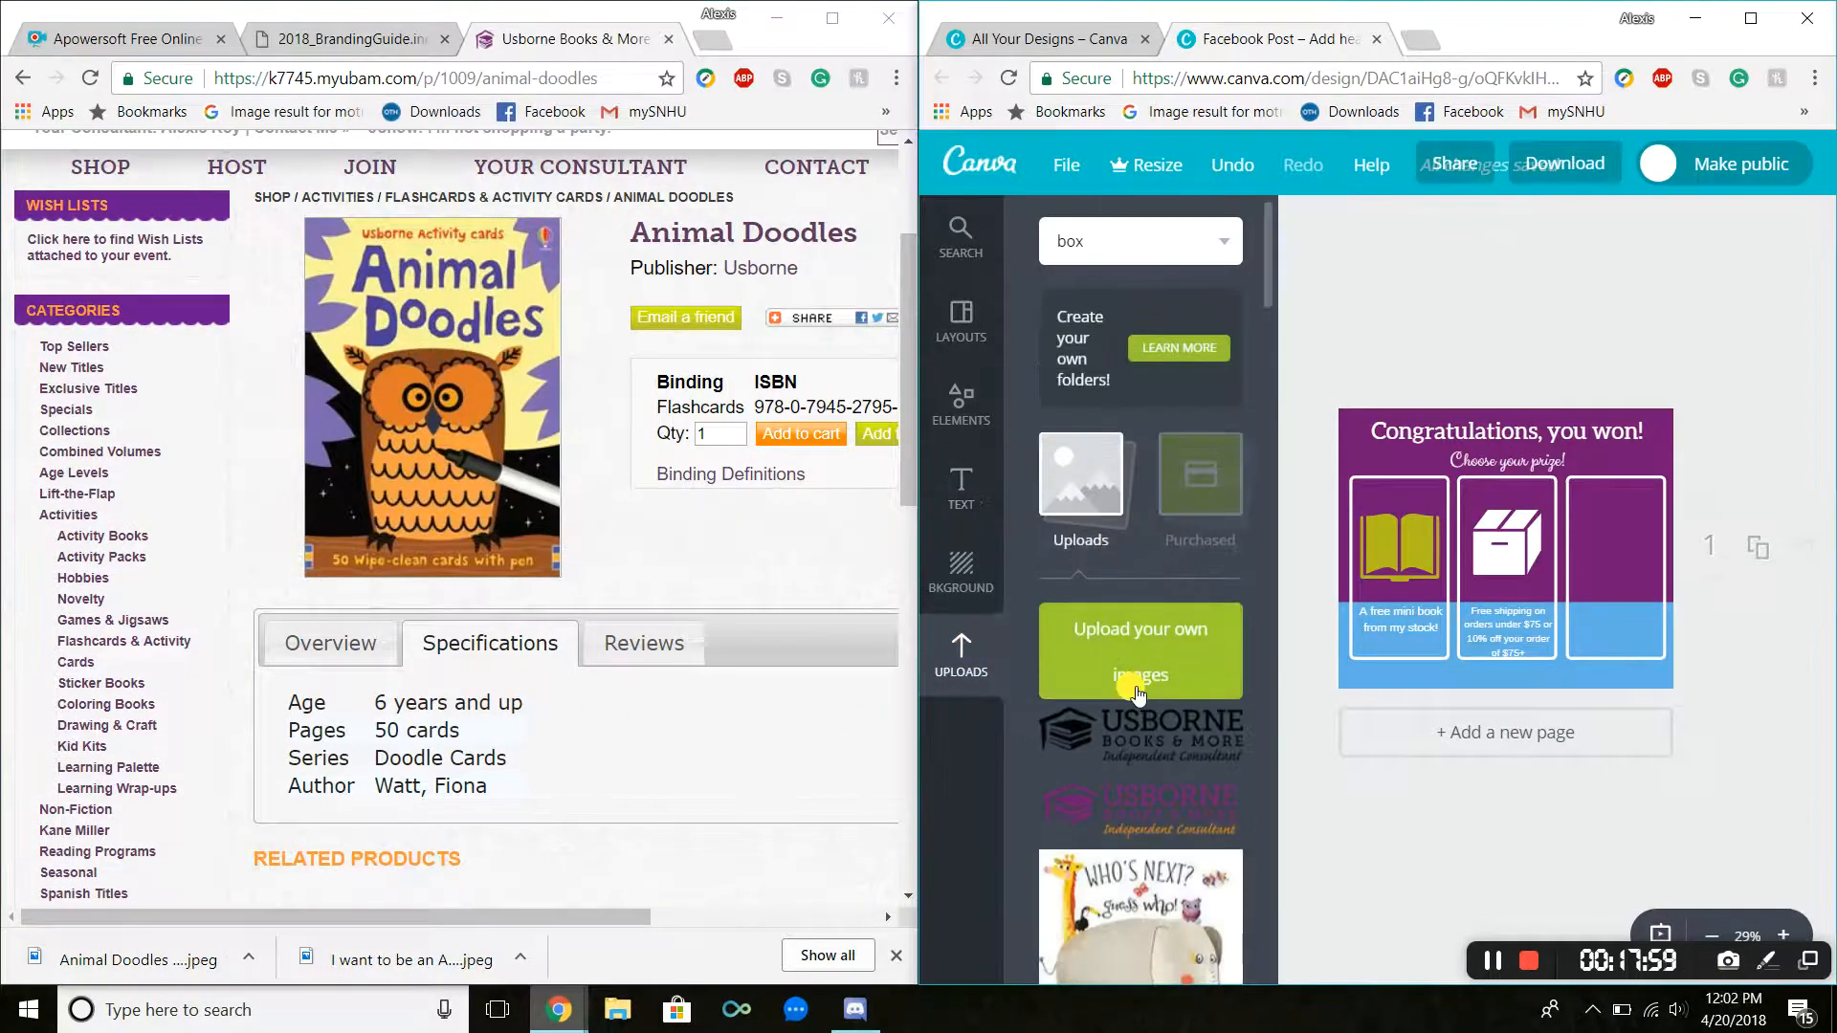
{"action": "left_click", "coordinate": [1125, 652]}
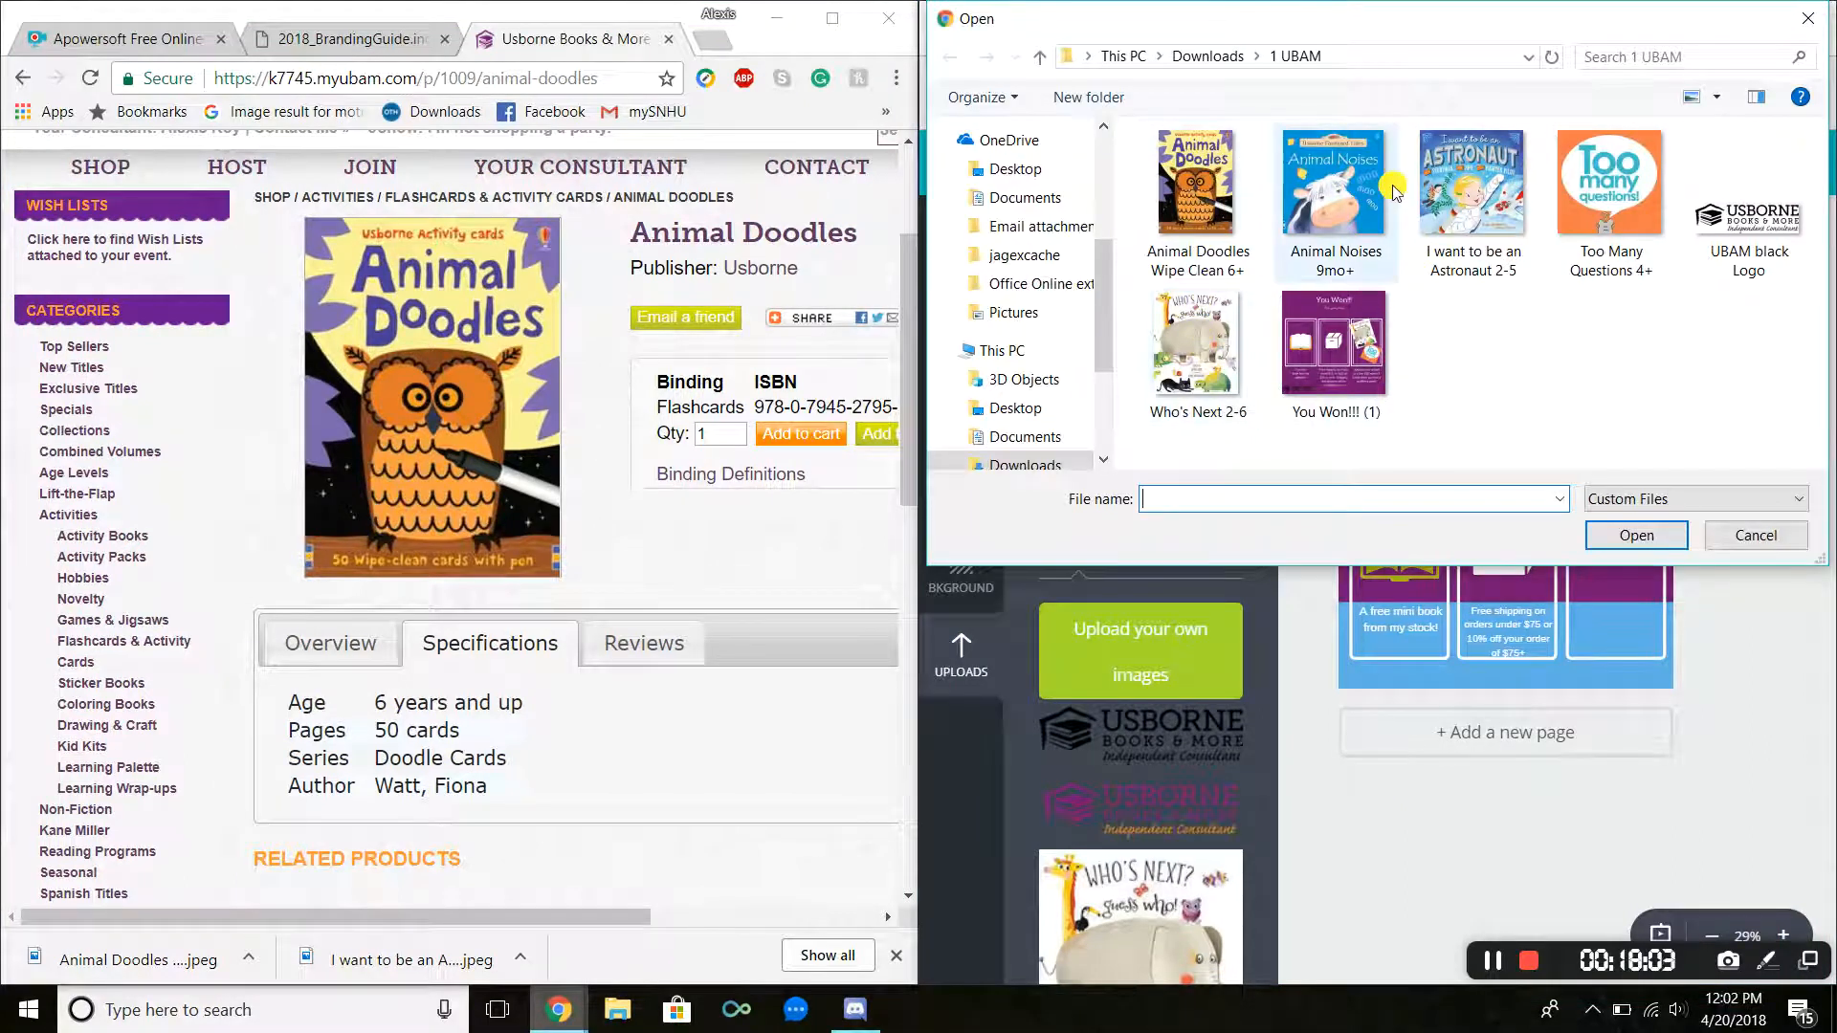
{"action": "left_click", "coordinate": [1498, 177]}
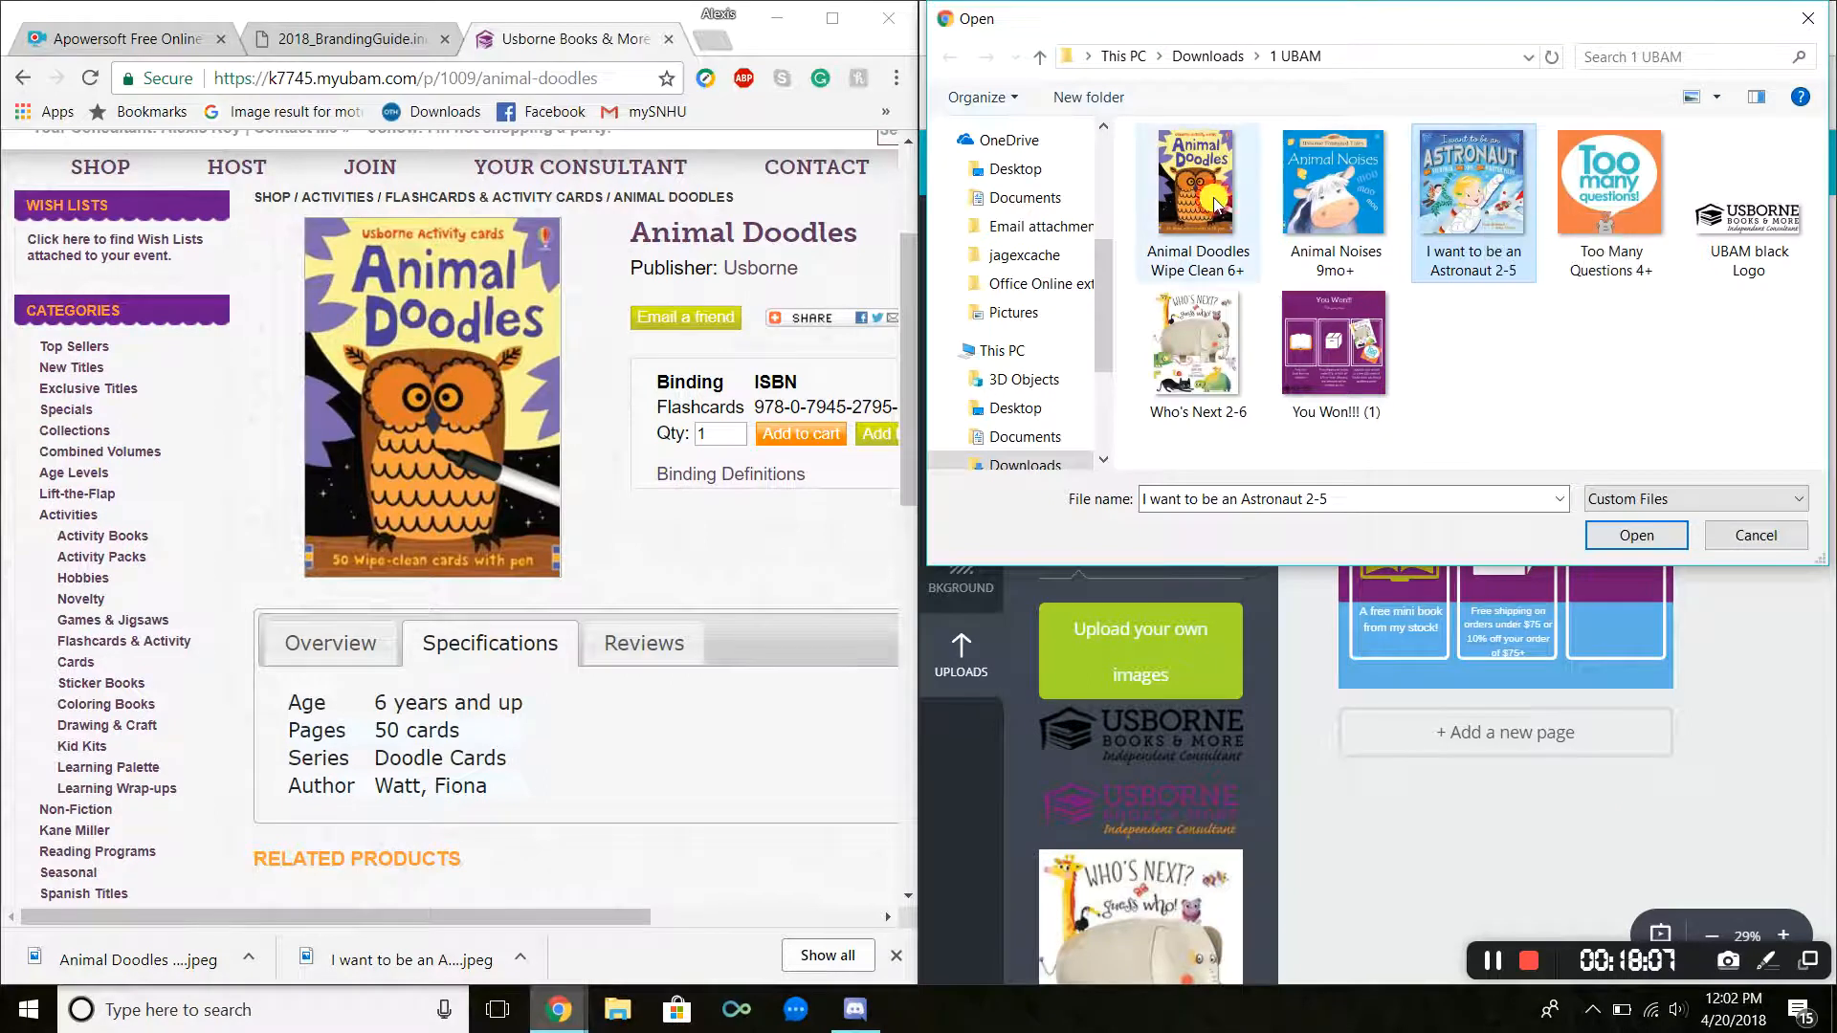
{"action": "left_click", "coordinate": [1215, 204], "text": "ctrl"}
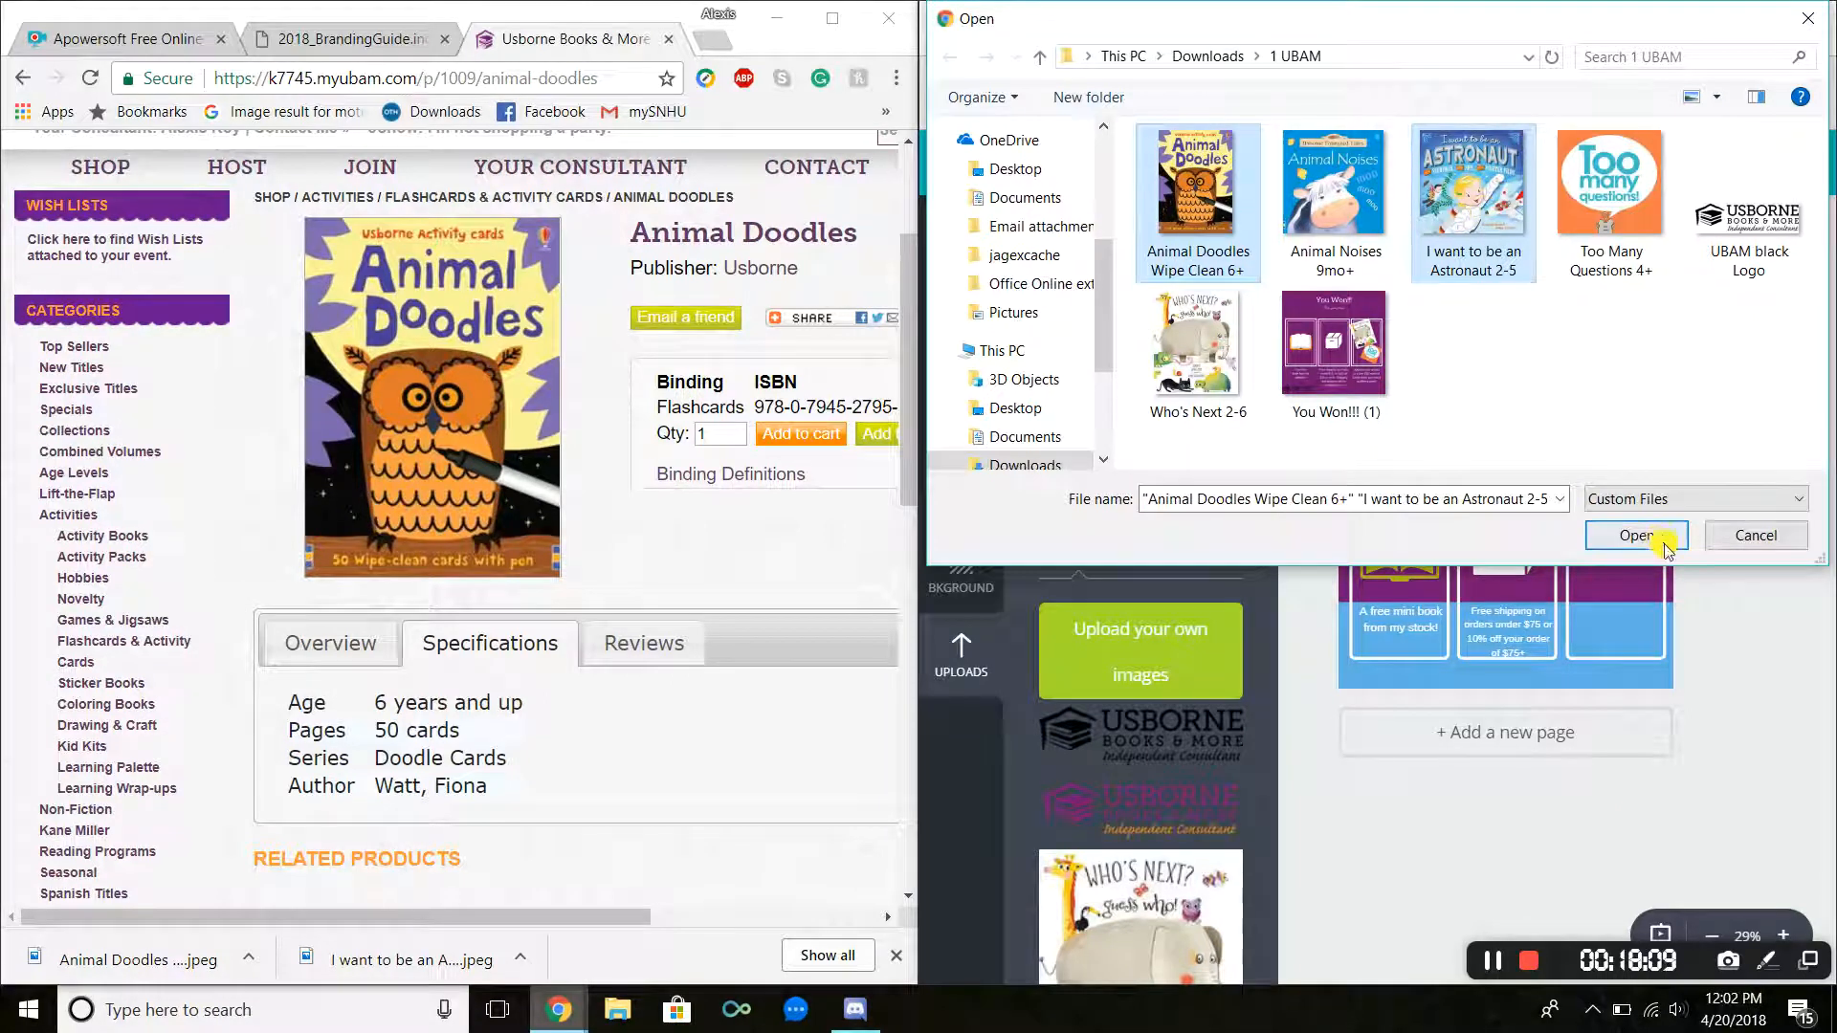
{"action": "left_click", "coordinate": [1455, 206], "text": "ctrl"}
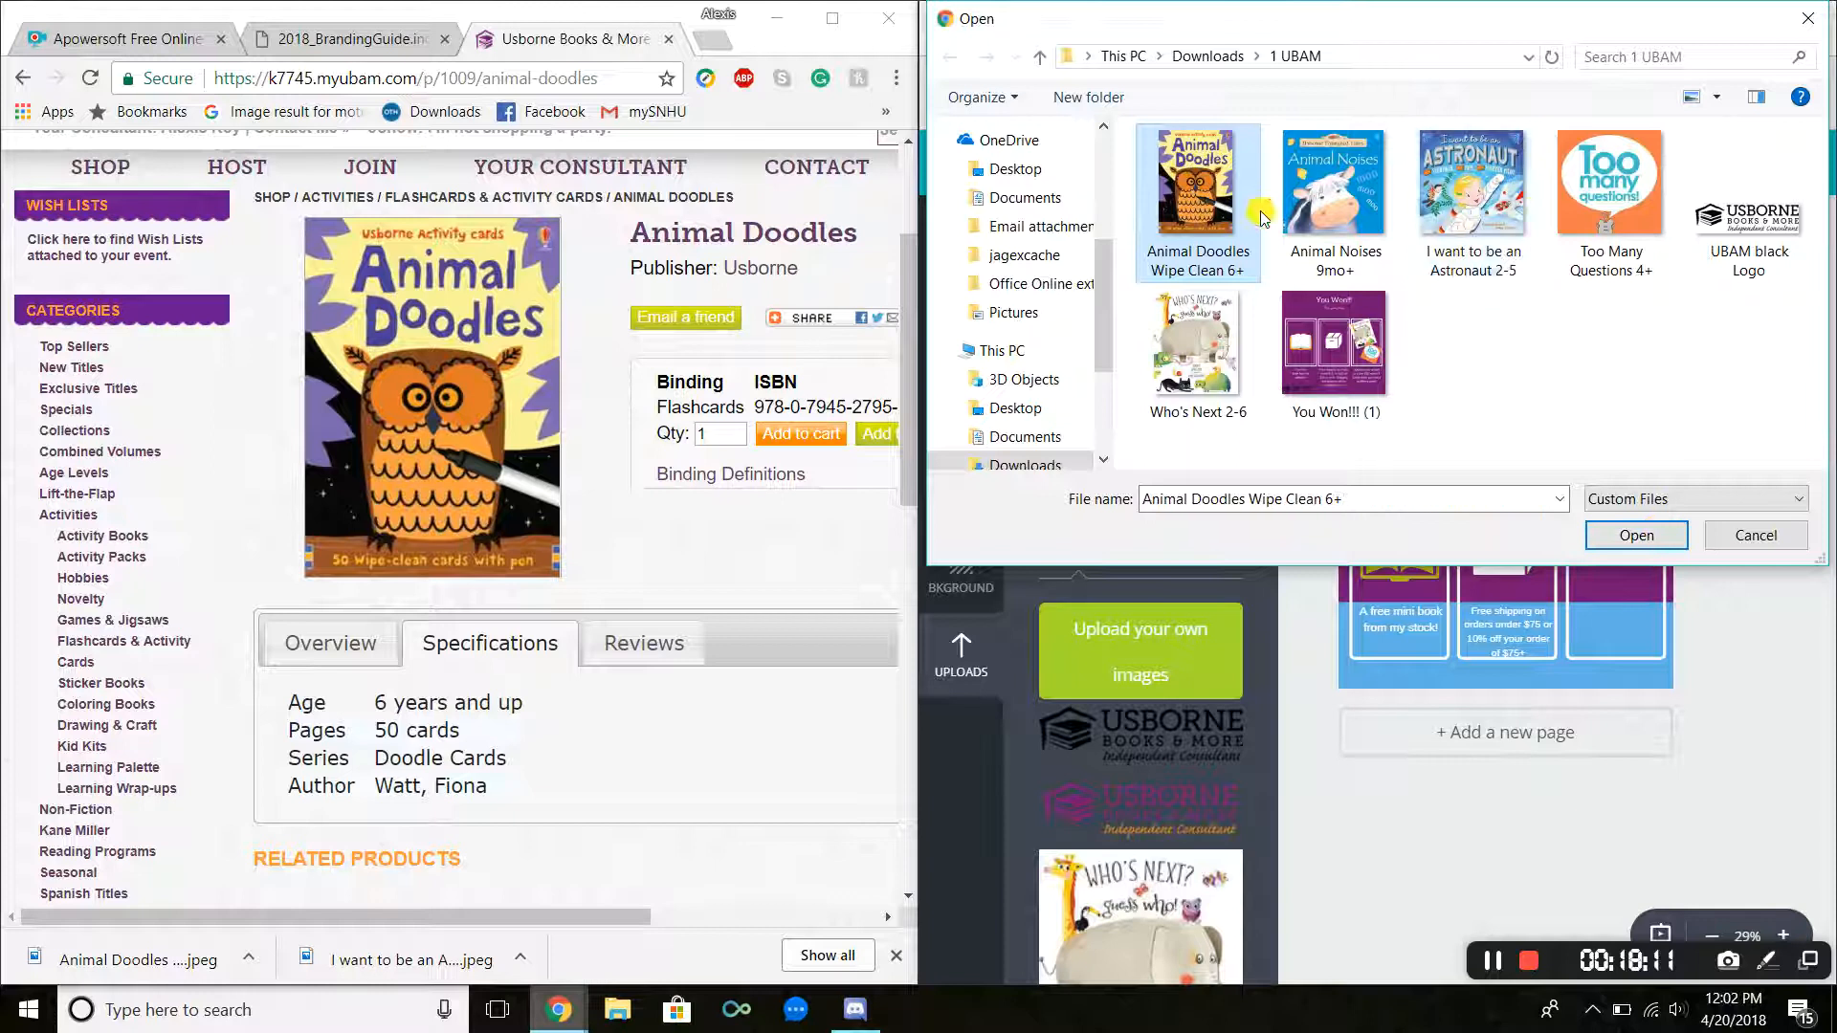
{"action": "left_click", "coordinate": [1617, 536]}
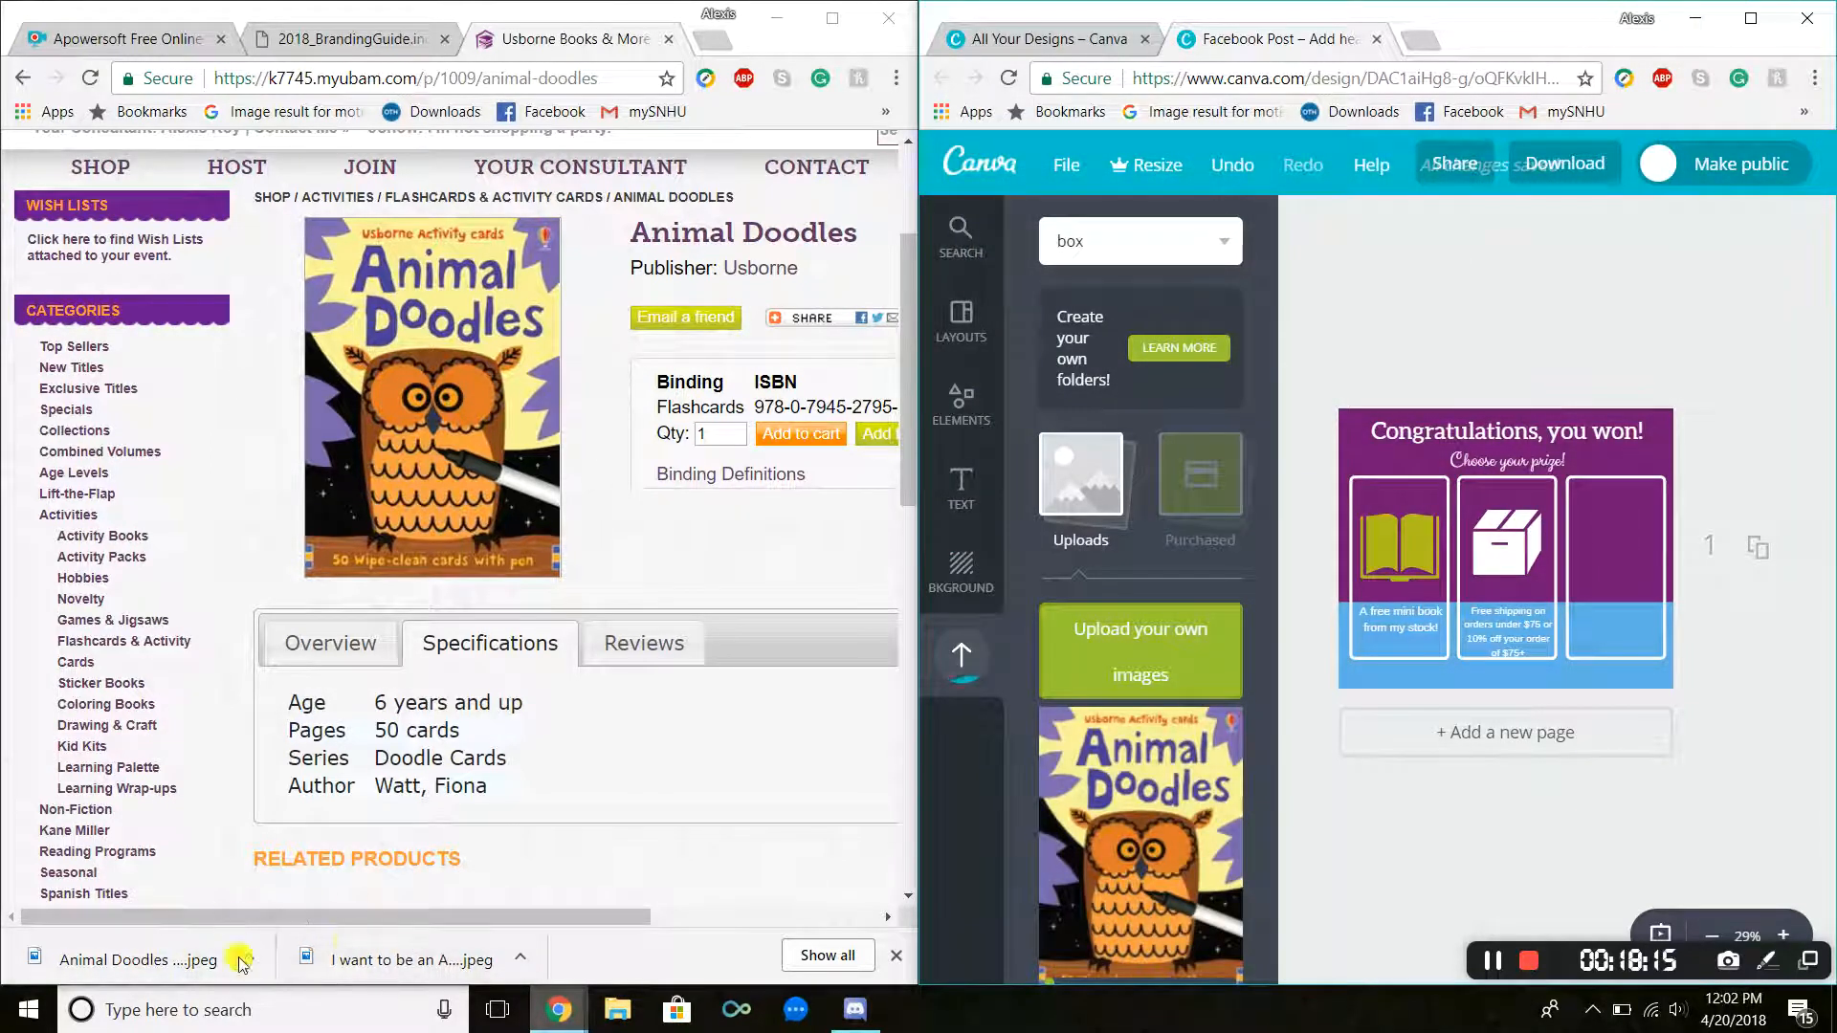
{"action": "left_click_drag", "start_coordinate": [388, 955], "coordinate": [1160, 689]}
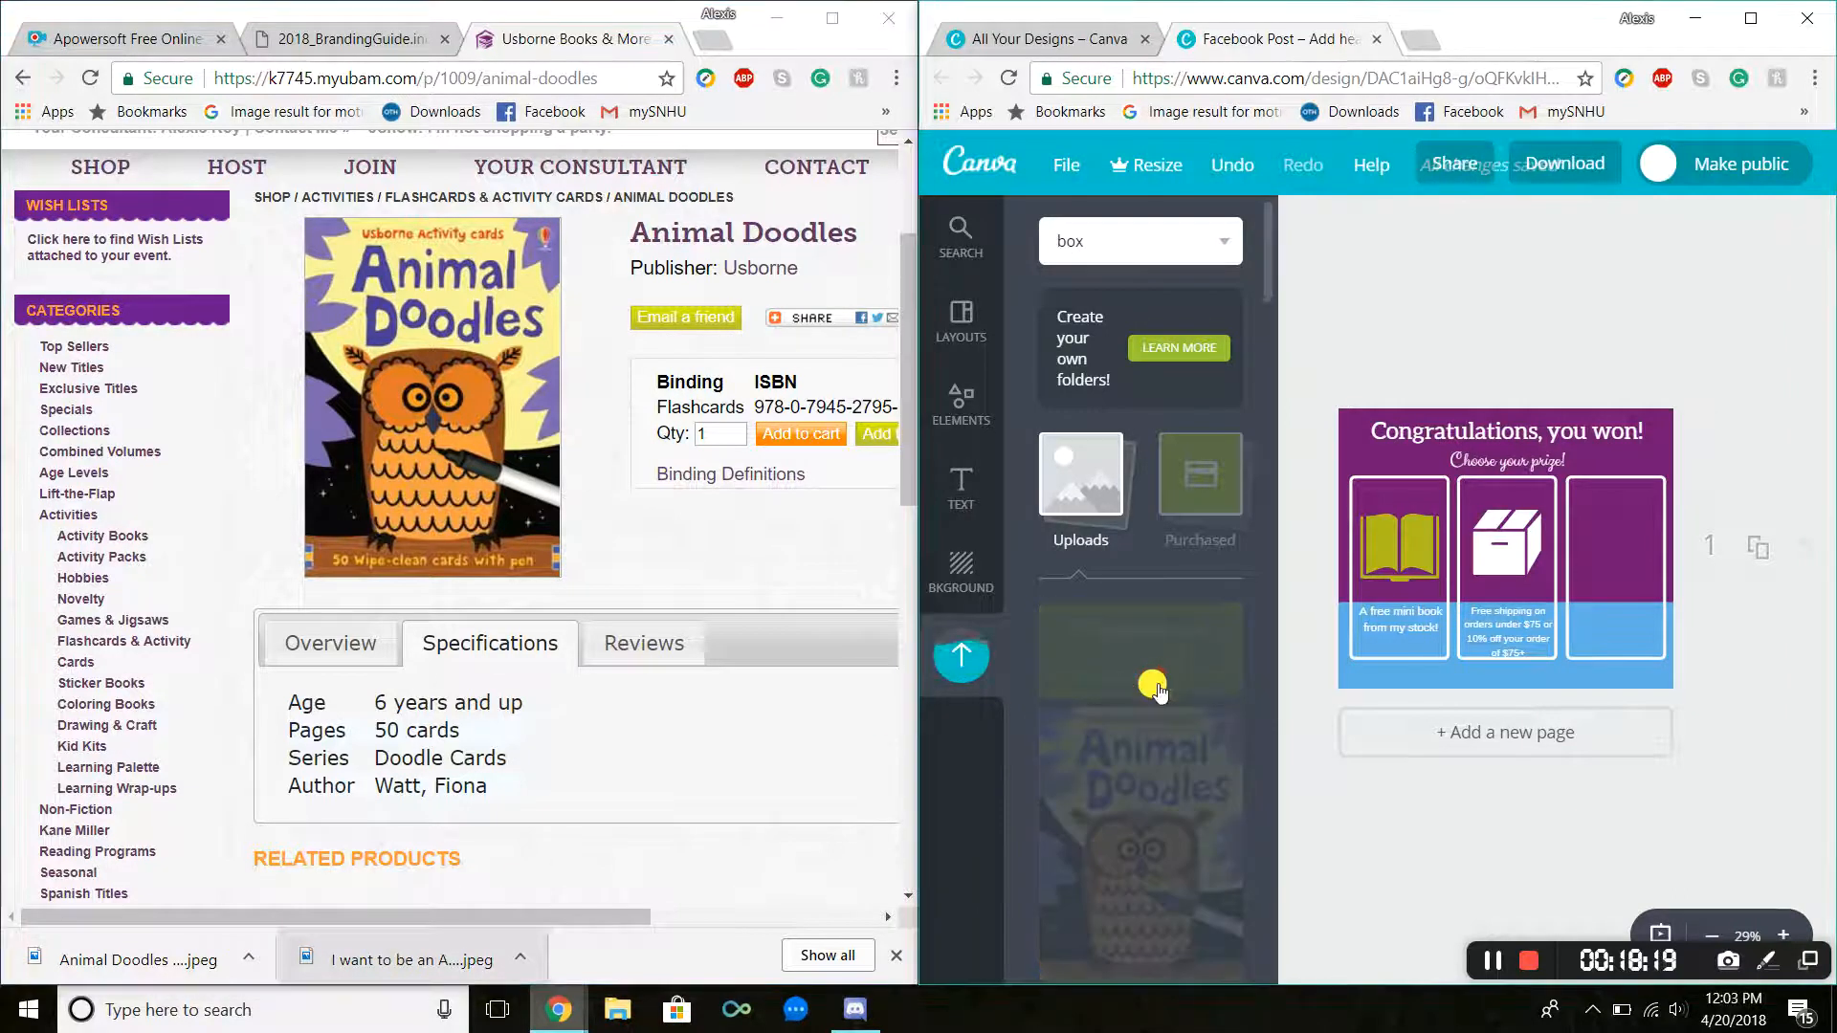
{"action": "scroll", "coordinate": [1160, 689], "scroll_direction": "down", "scroll_amount": 3}
{"action": "scroll", "coordinate": [1159, 691], "scroll_direction": "up", "scroll_amount": 1}
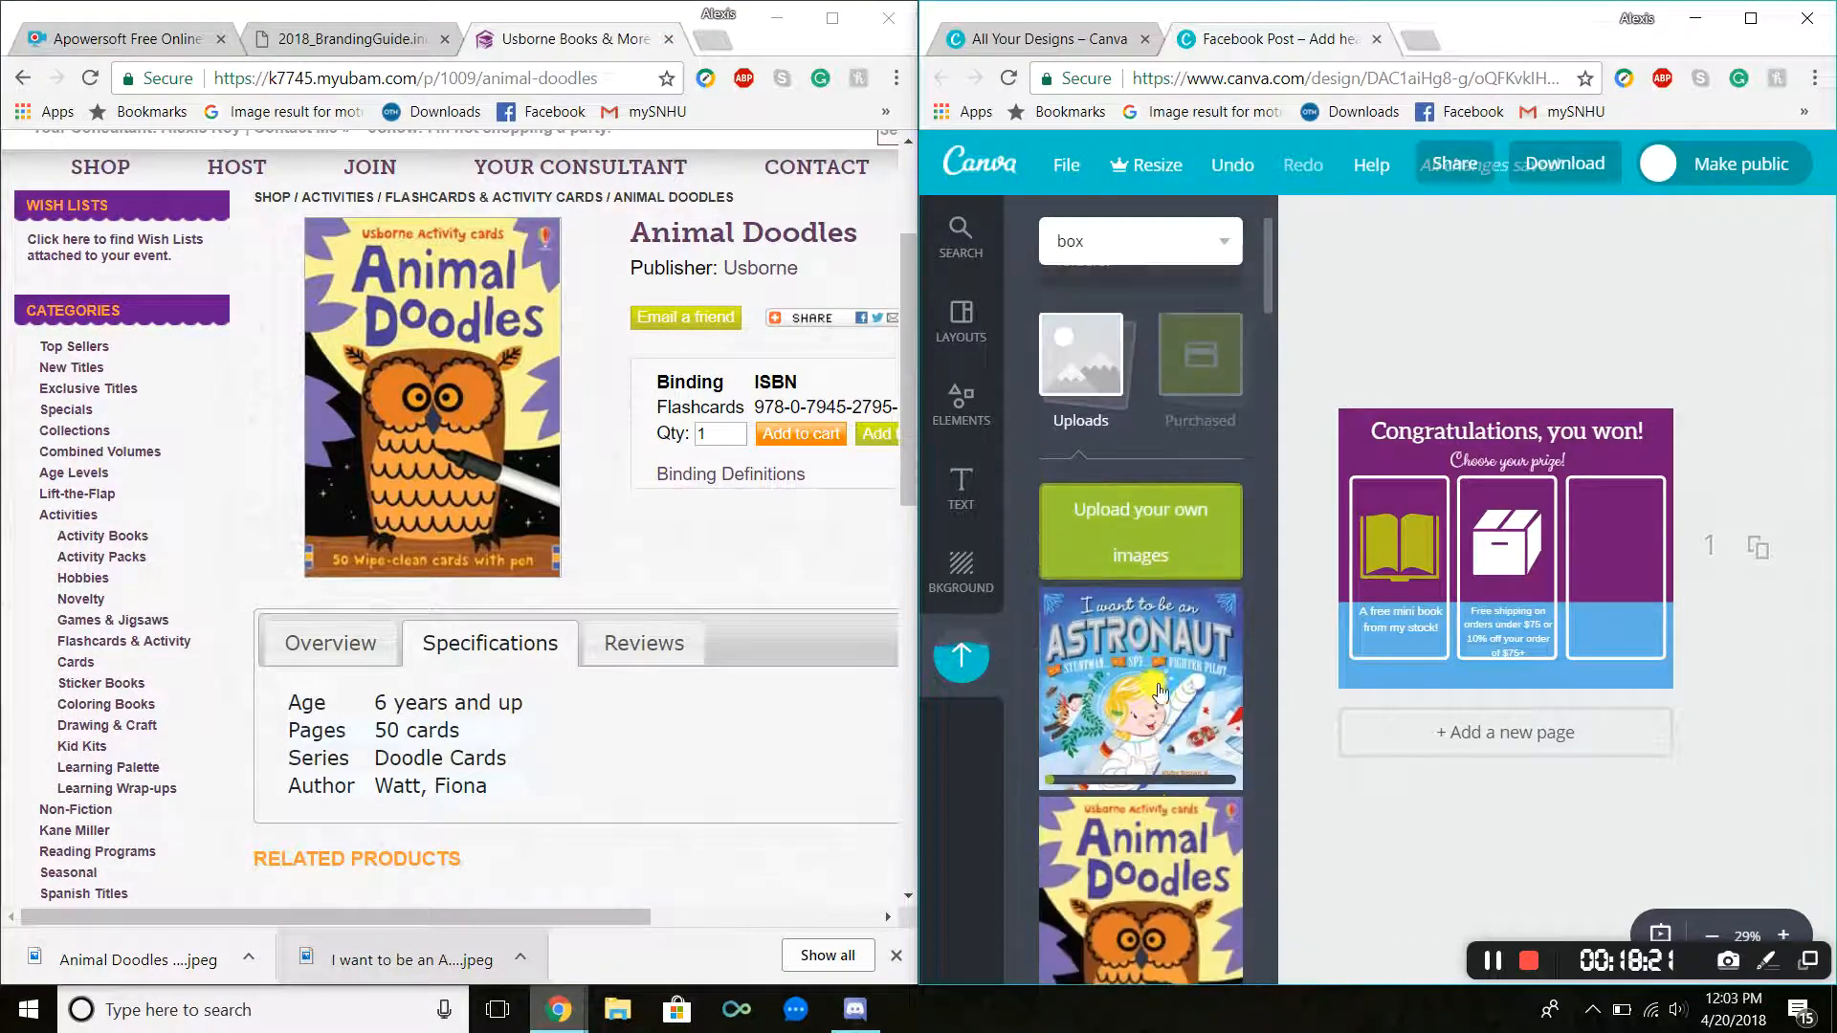
Step: Place the Astronaut and Animal Doodles covers overlapping in the right-hand prize panel of the post
{"action": "scroll", "coordinate": [1013, 631], "scroll_direction": "down", "scroll_amount": 2}
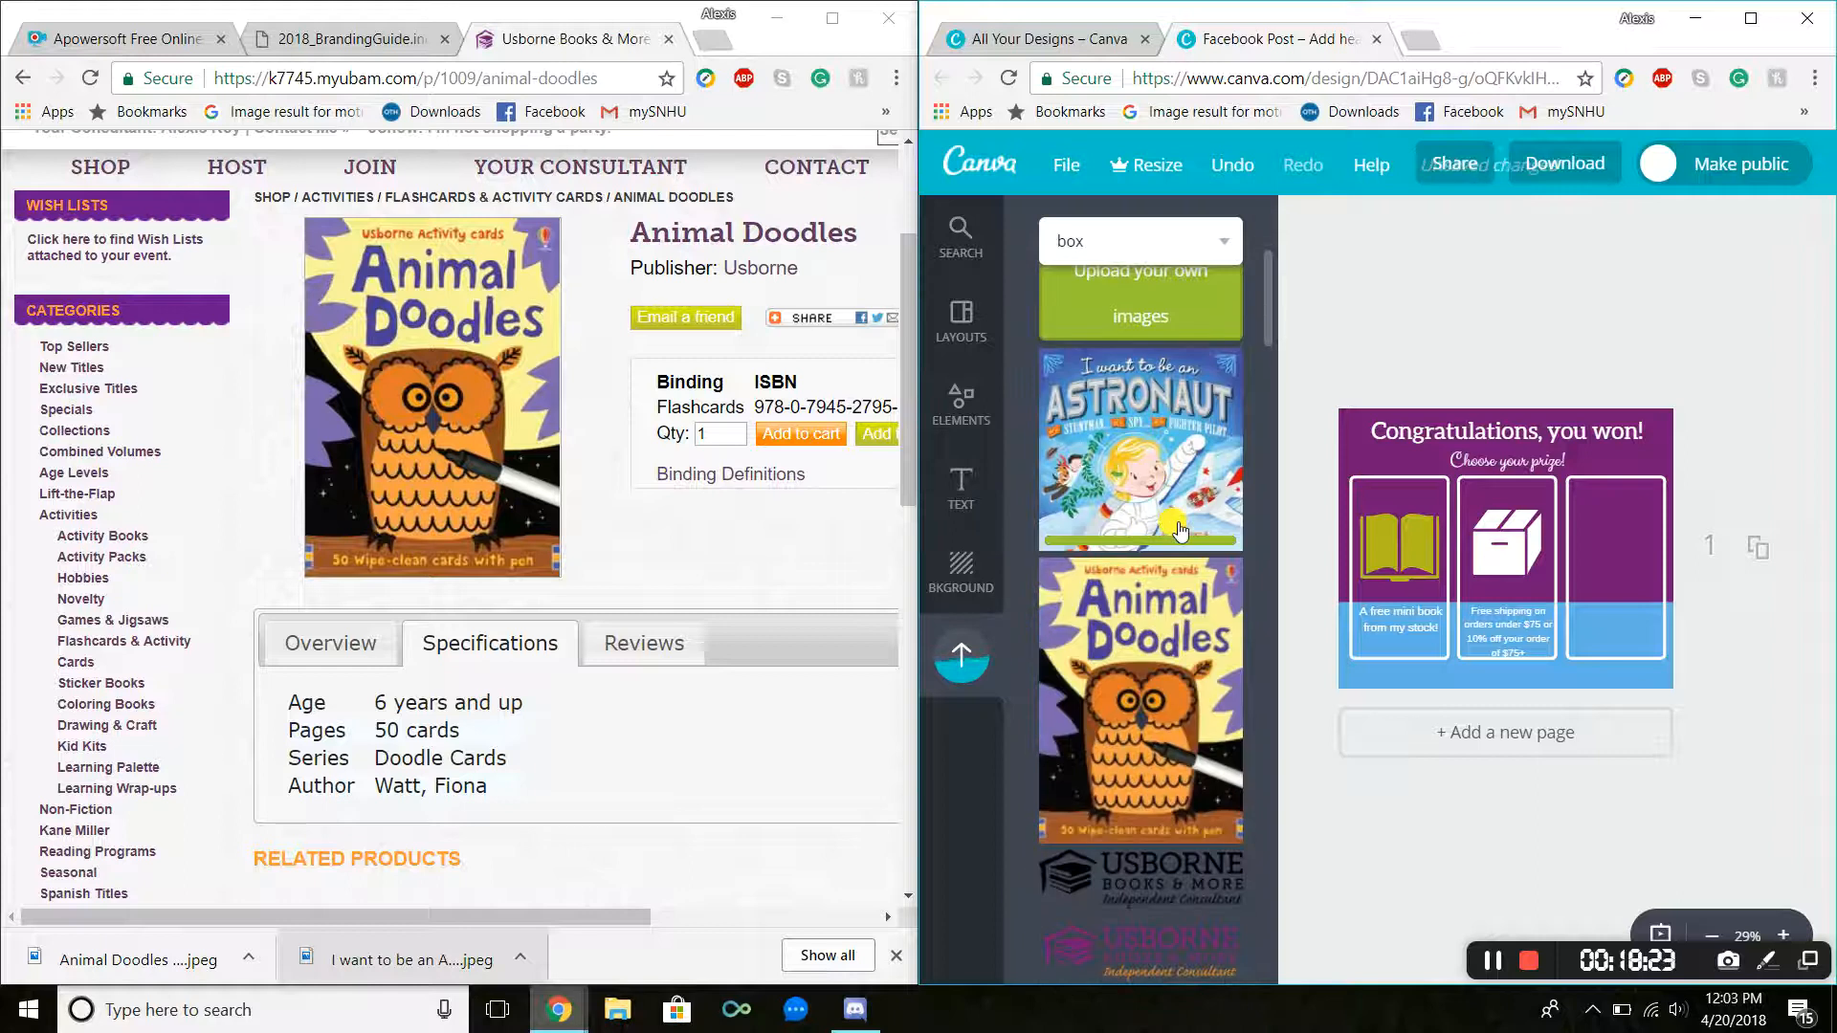
{"action": "left_click_drag", "start_coordinate": [1117, 639], "coordinate": [1605, 501]}
{"action": "left_click_drag", "start_coordinate": [1649, 621], "coordinate": [1608, 528]}
{"action": "left_click_drag", "start_coordinate": [1139, 449], "coordinate": [1642, 579]}
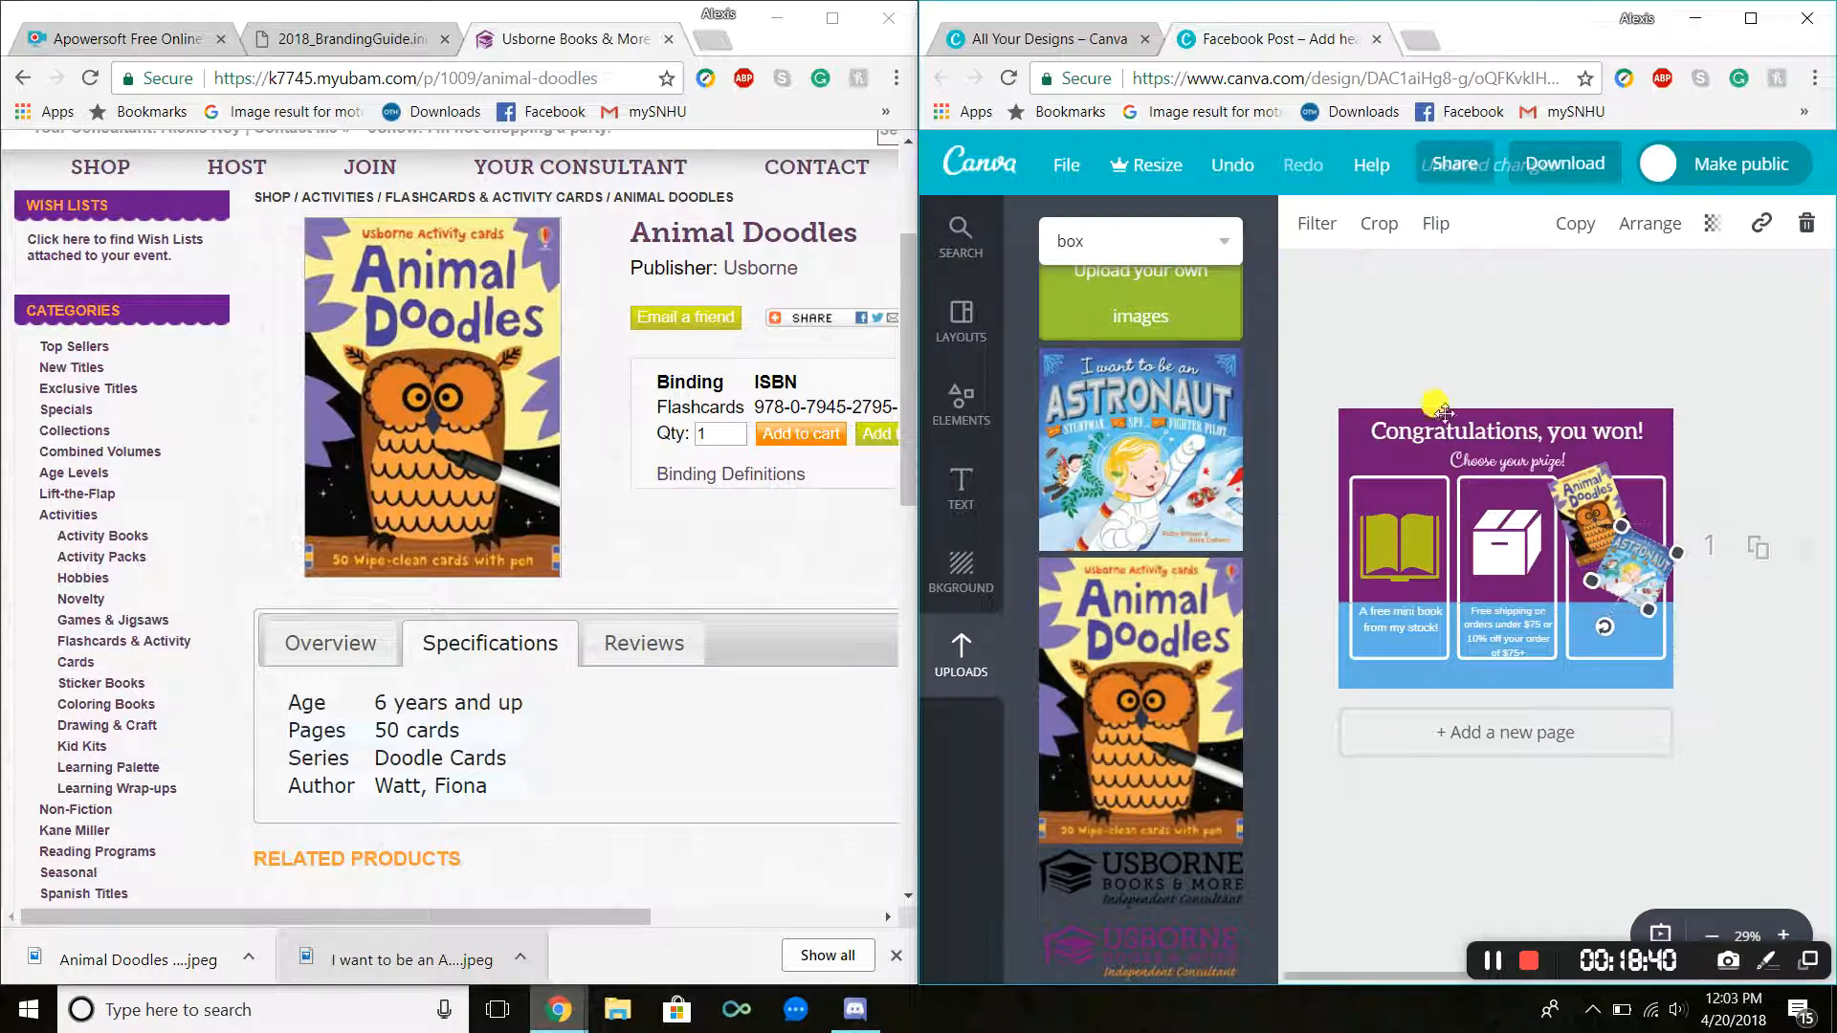
{"action": "left_click", "coordinate": [1359, 356]}
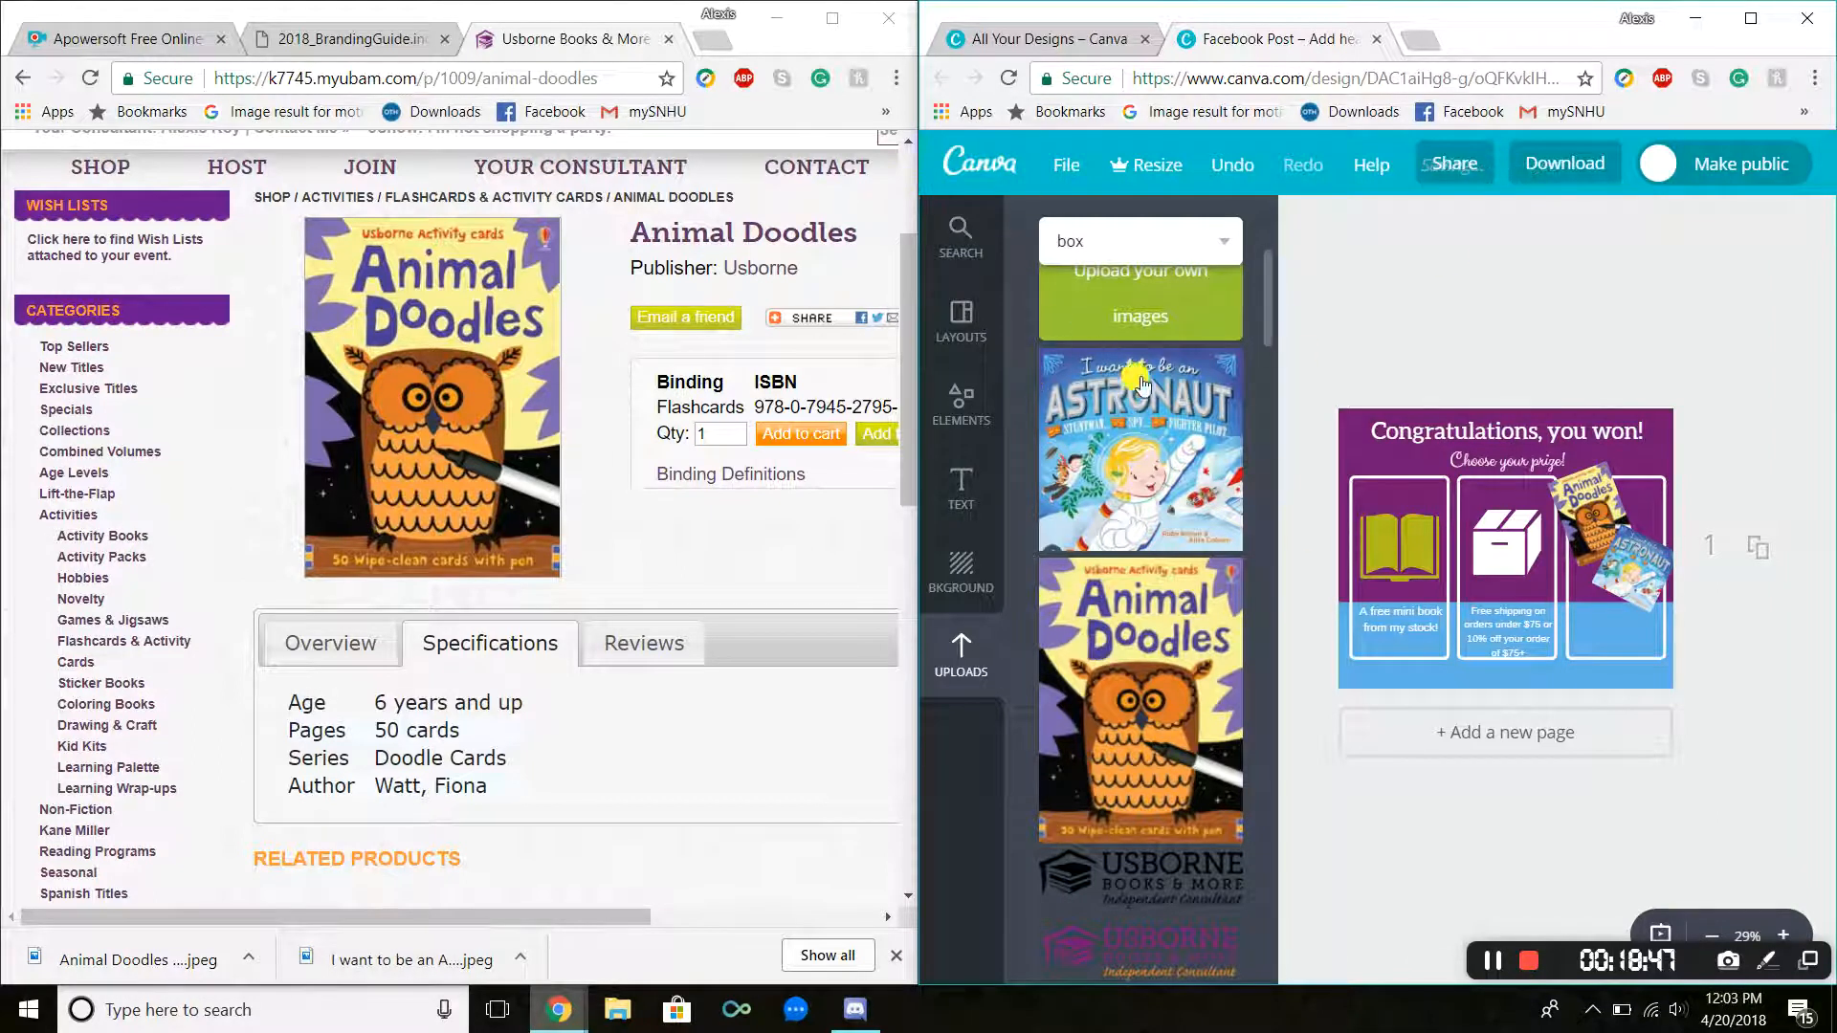
Step: Add a small body-text box and move it to the bottom of the right-hand prize panel
{"action": "scroll", "coordinate": [1138, 648], "scroll_direction": "down", "scroll_amount": 3}
{"action": "scroll", "coordinate": [1139, 649], "scroll_direction": "down", "scroll_amount": 10}
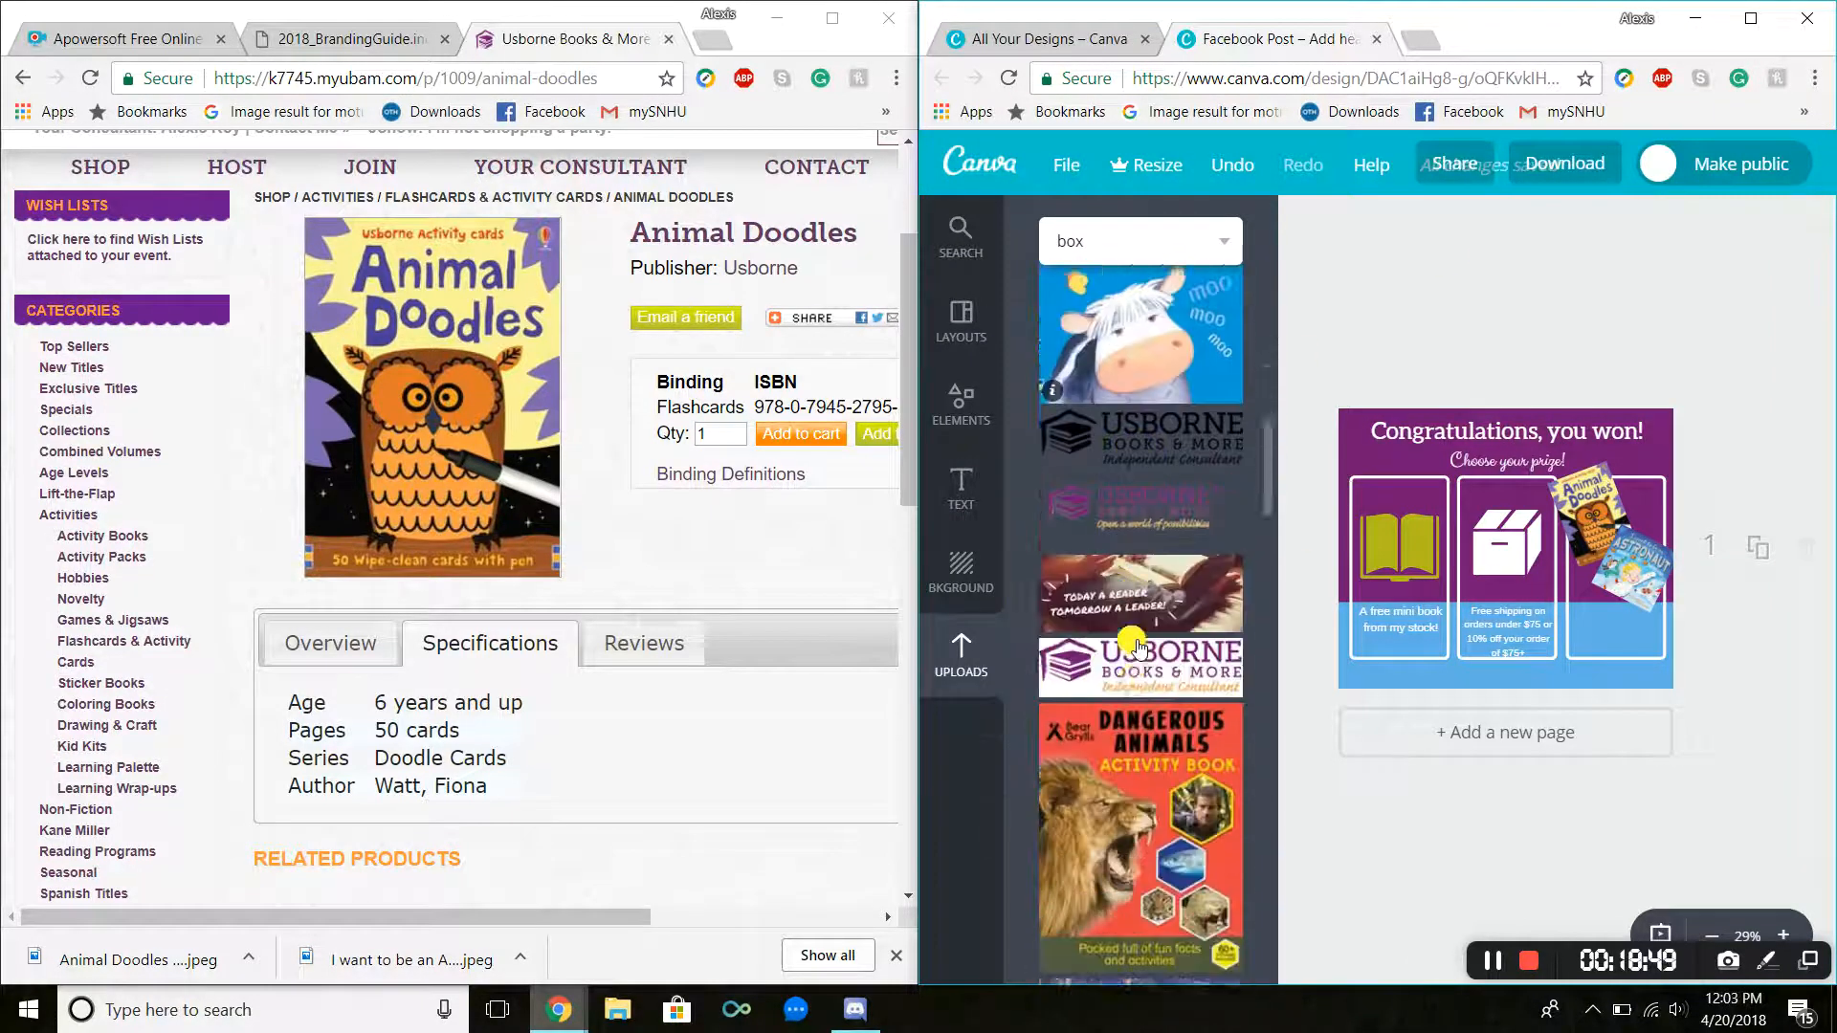
{"action": "scroll", "coordinate": [1139, 648], "scroll_direction": "down", "scroll_amount": 15}
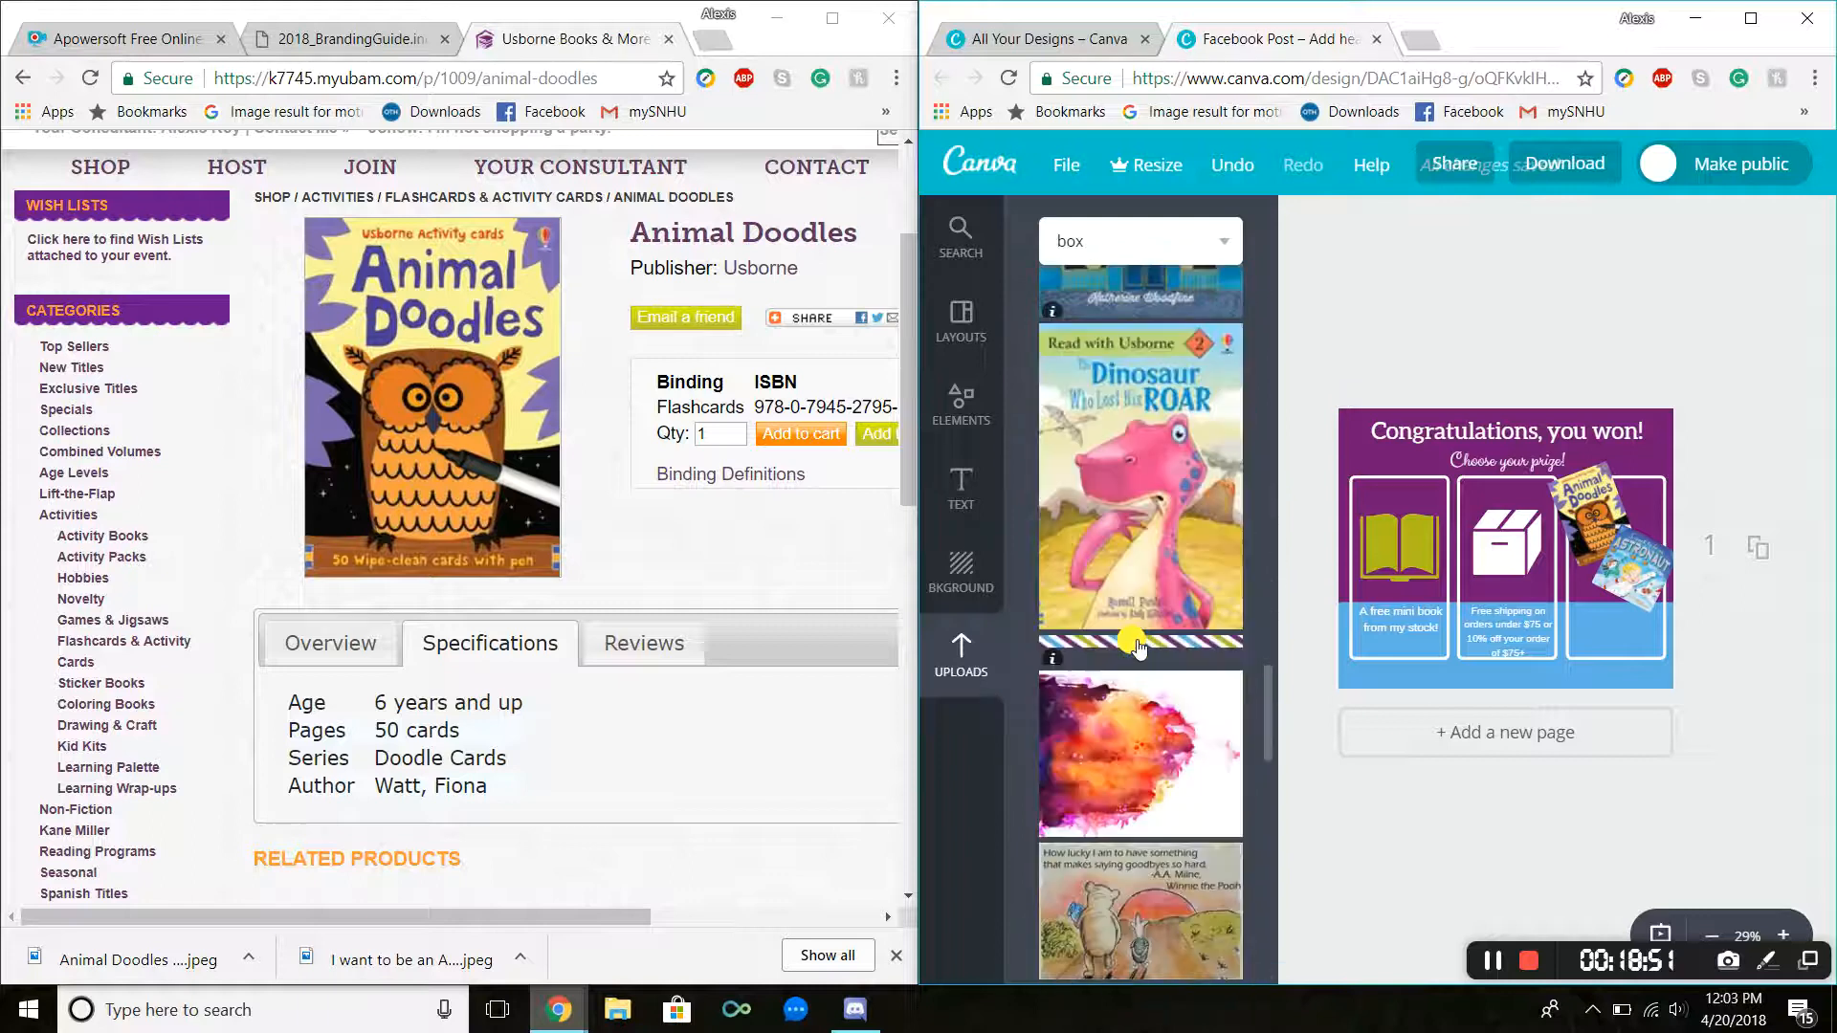
{"action": "scroll", "coordinate": [1139, 648], "scroll_direction": "up", "scroll_amount": 15}
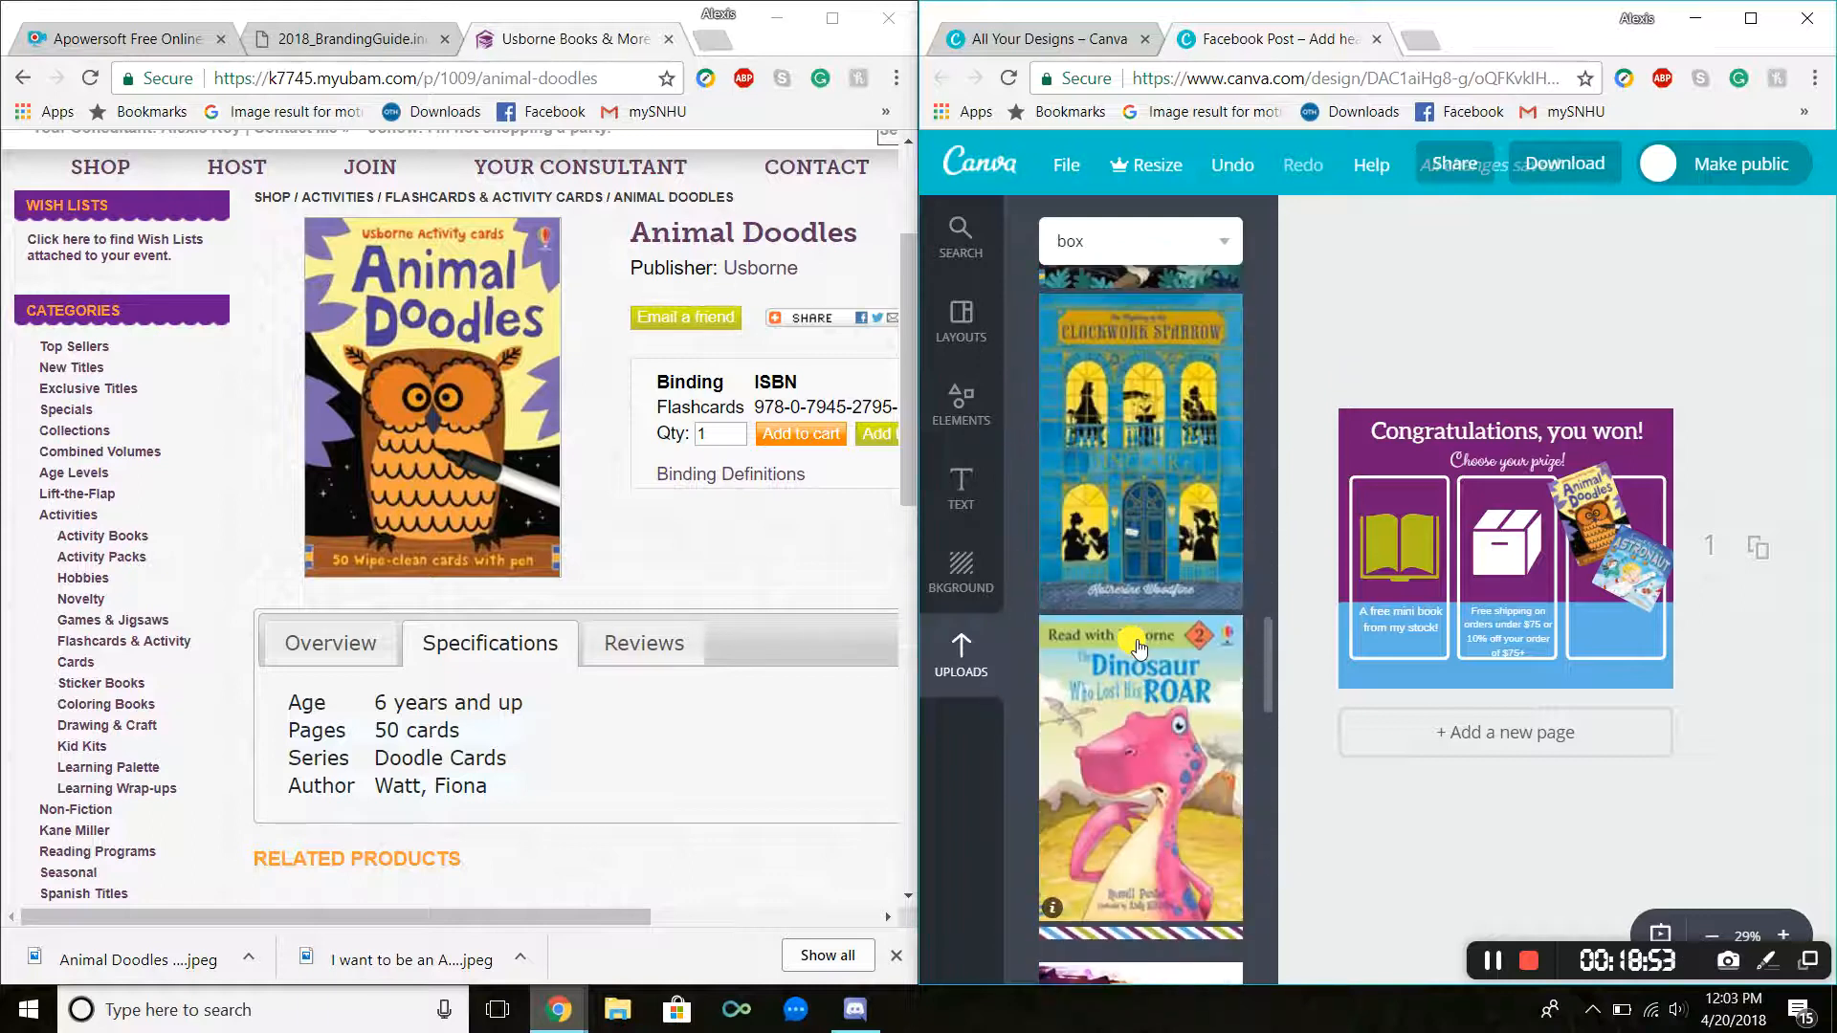
{"action": "scroll", "coordinate": [1139, 649], "scroll_direction": "up", "scroll_amount": 10}
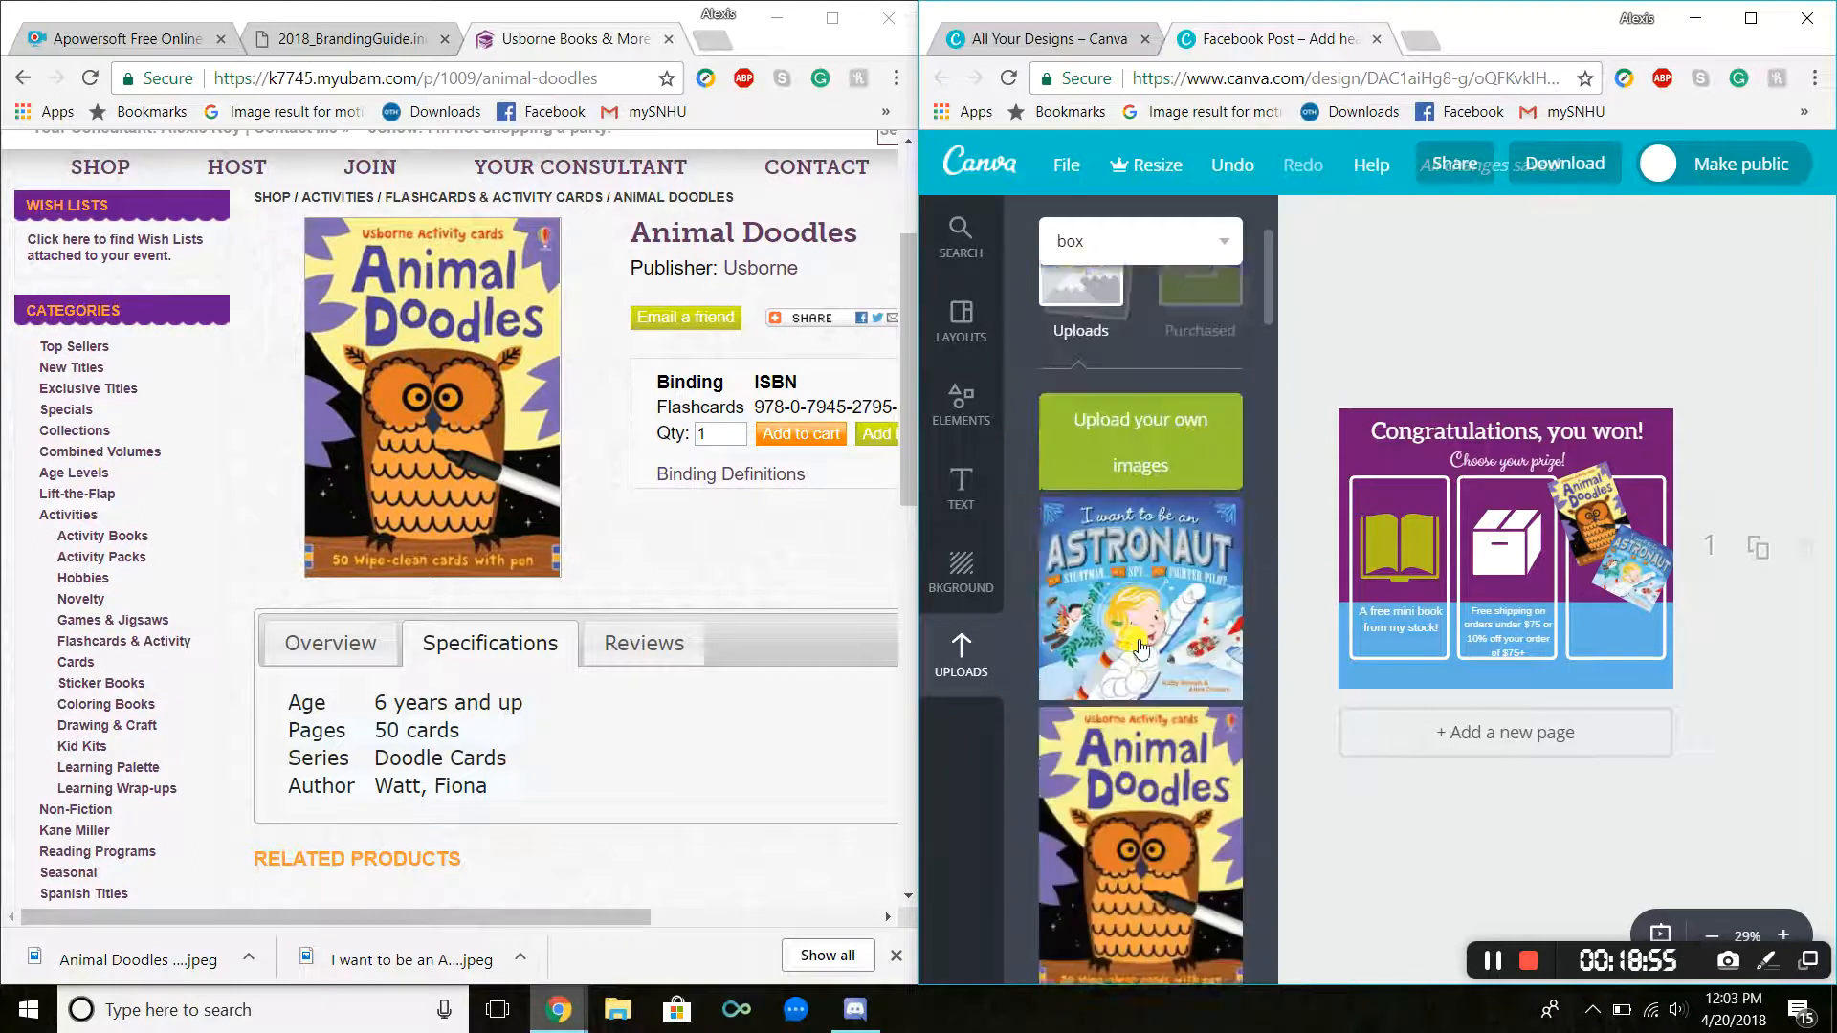
{"action": "left_click", "coordinate": [961, 488]}
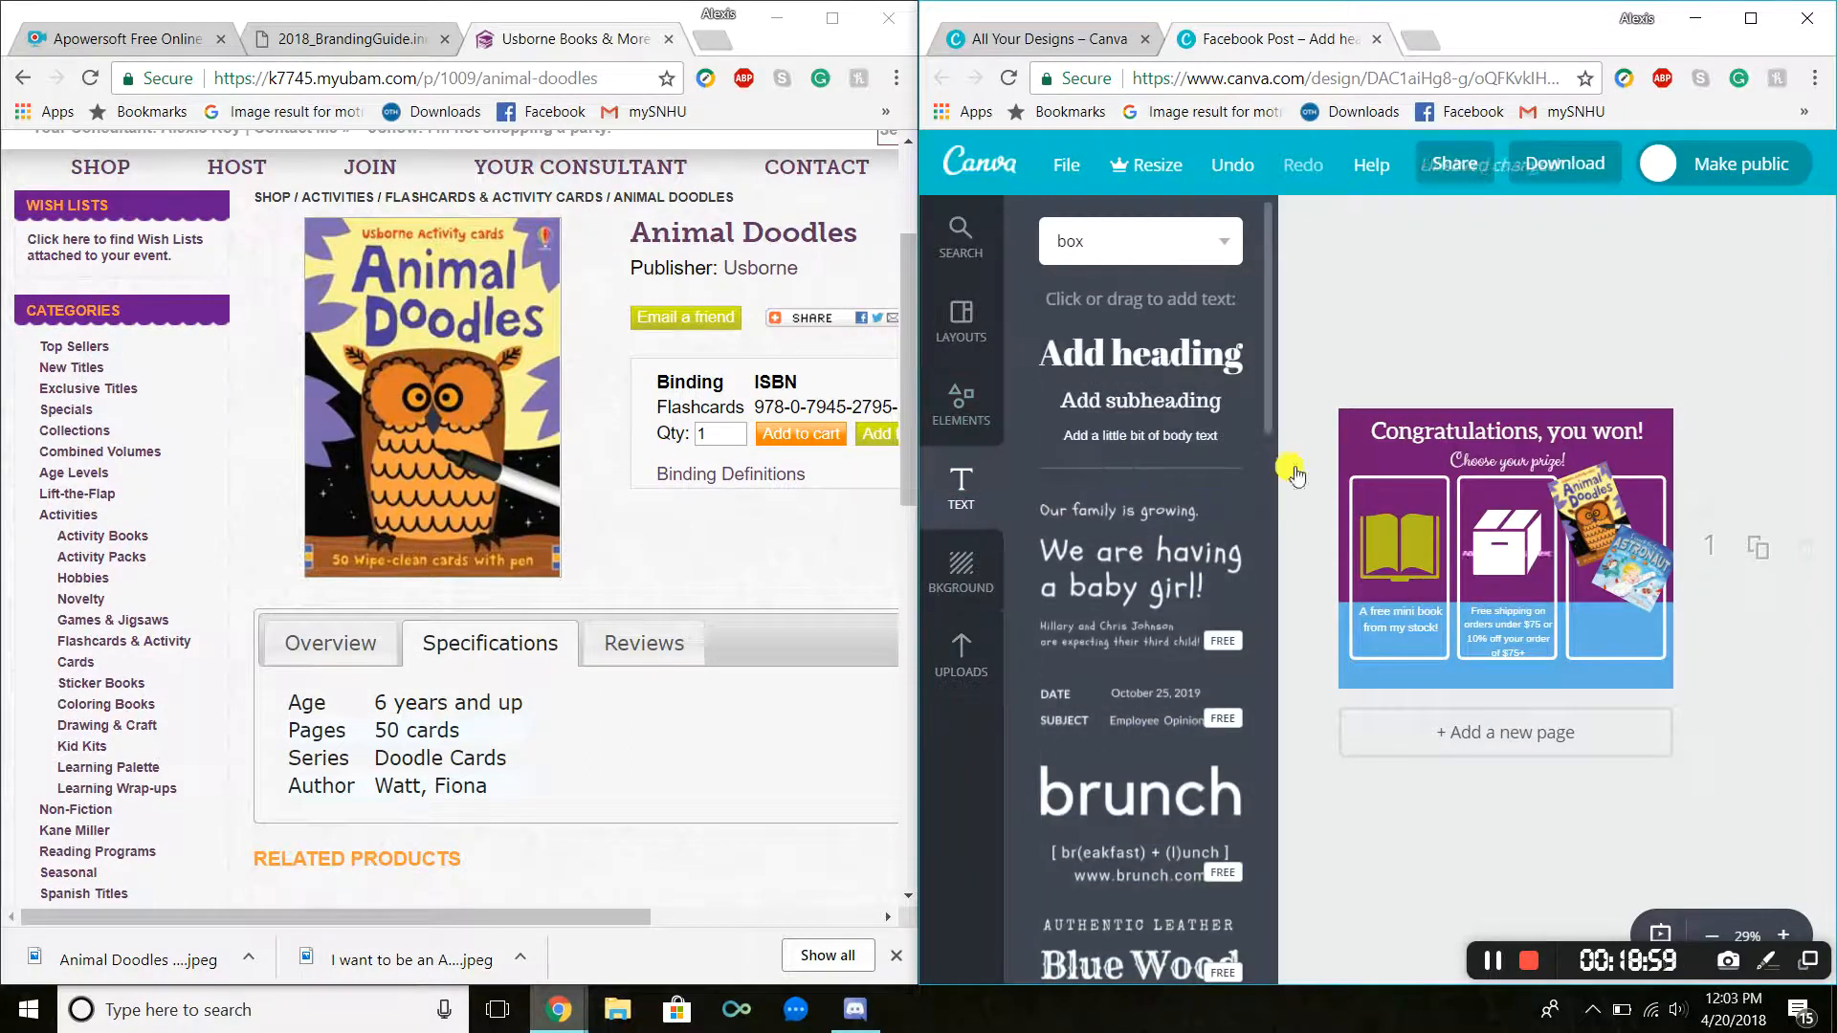
{"action": "key", "text": "BackSpace"}
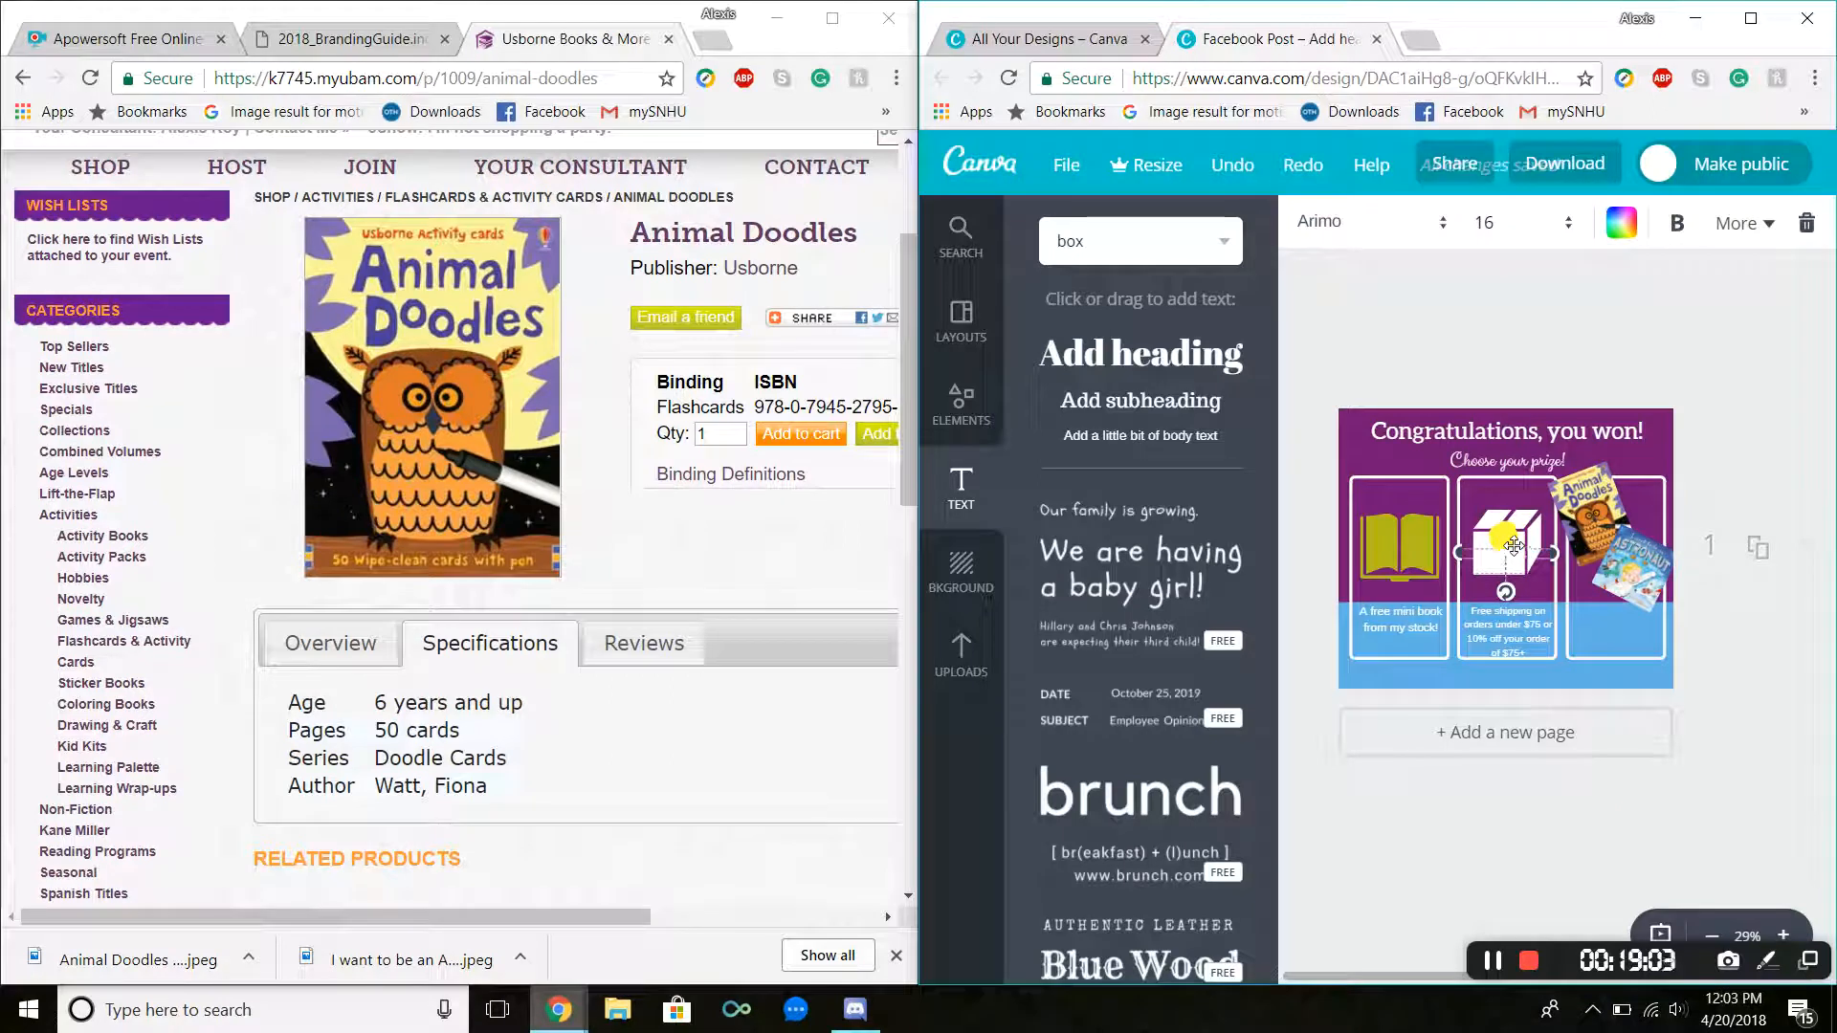
{"action": "left_click_drag", "start_coordinate": [1518, 551], "coordinate": [1645, 629]}
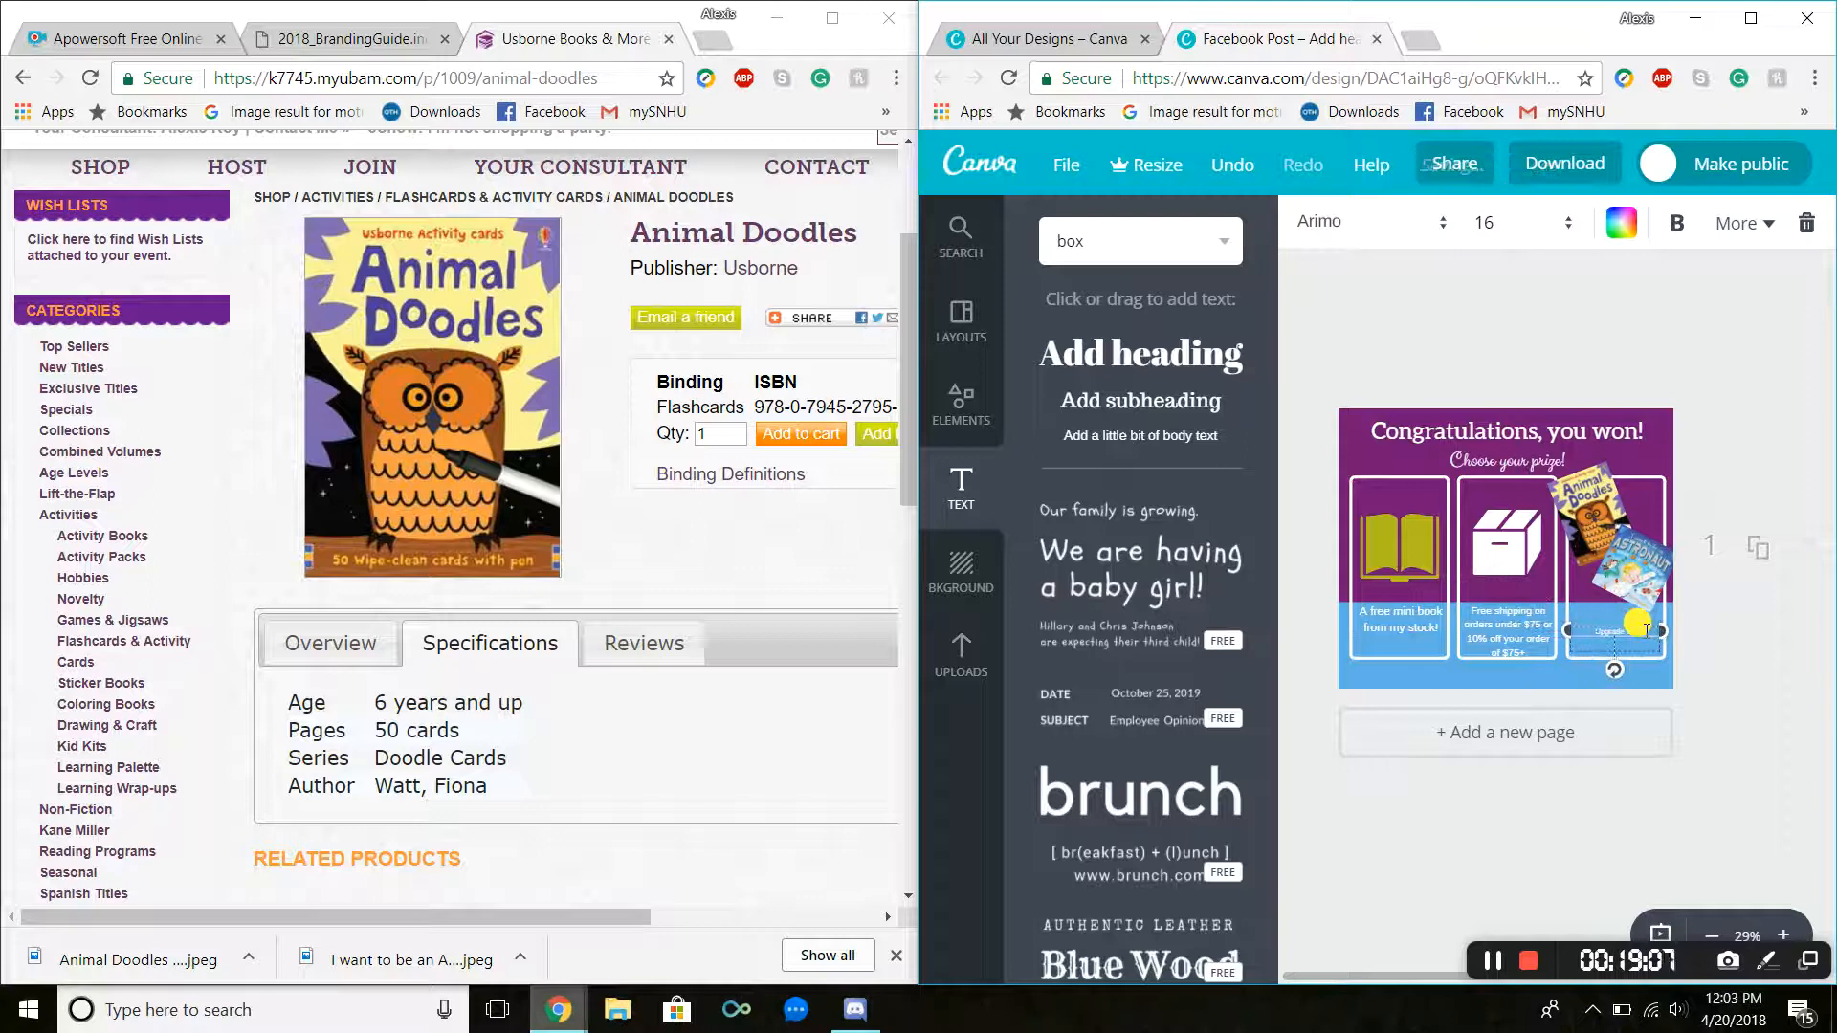
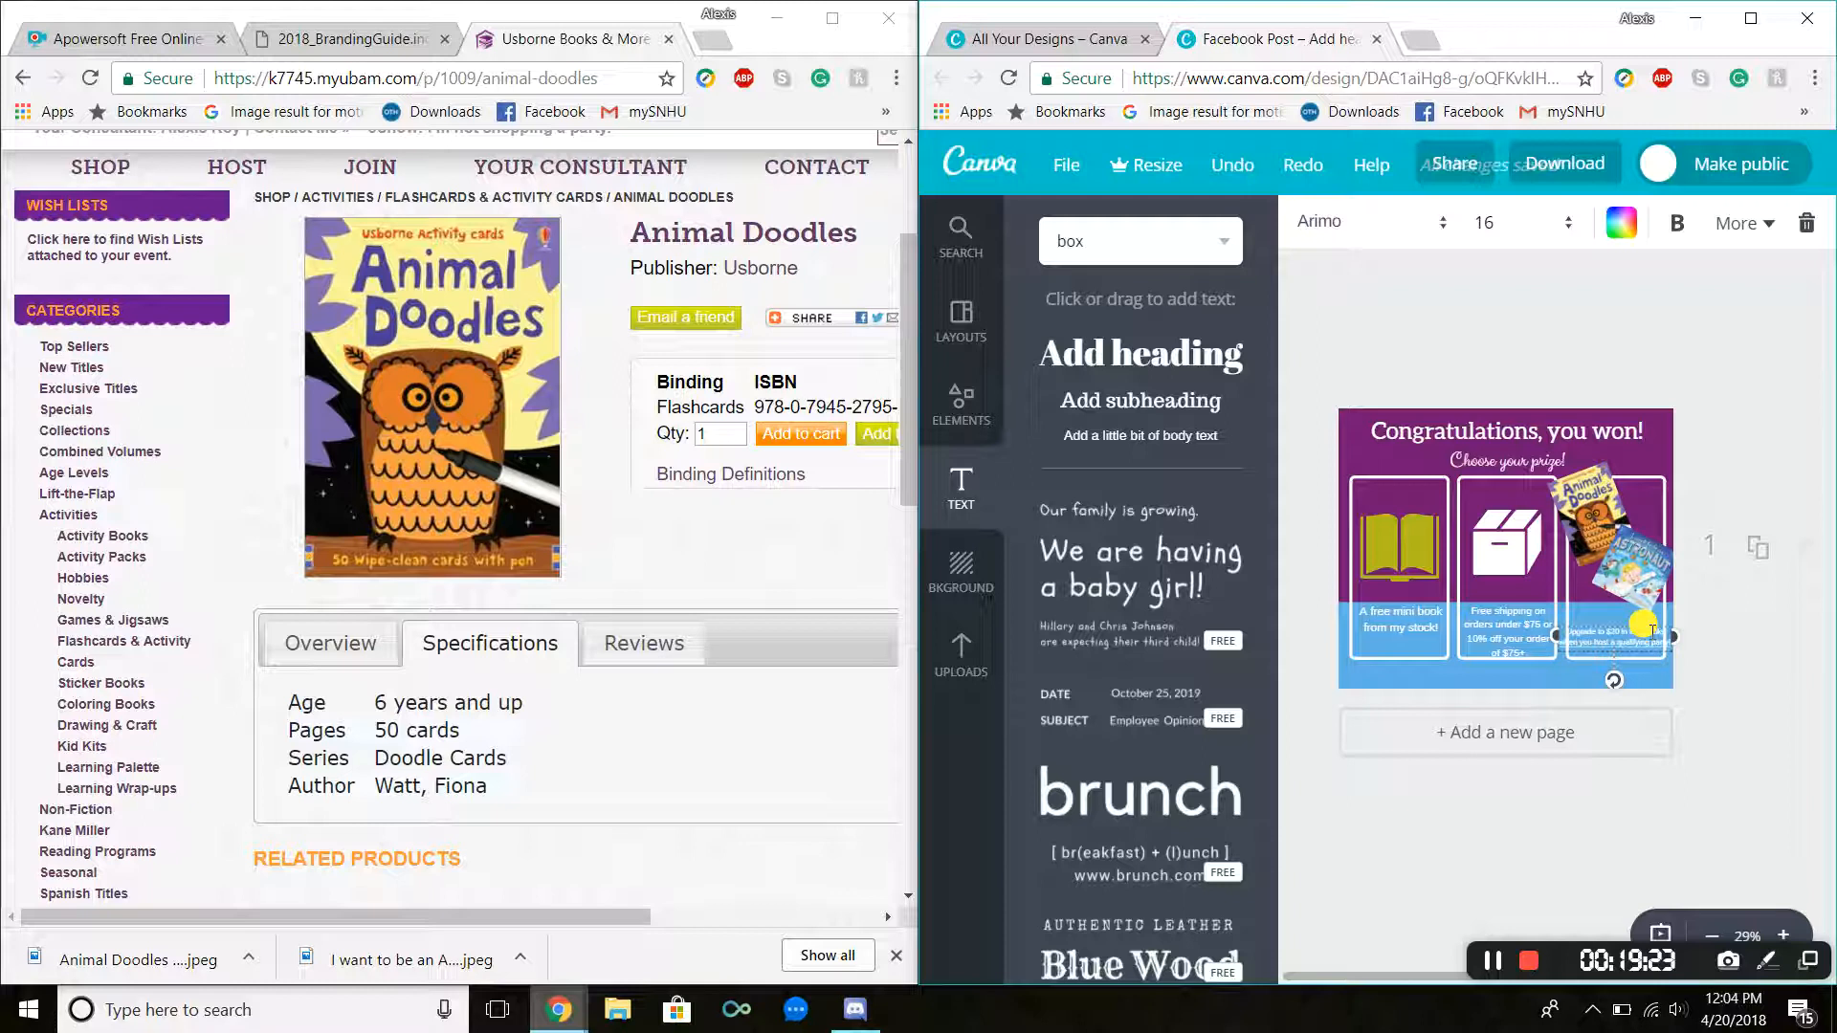
Step: Resize the prize-panel text box and set its font size to 21
{"action": "left_click_drag", "start_coordinate": [1551, 637], "coordinate": [1565, 641]}
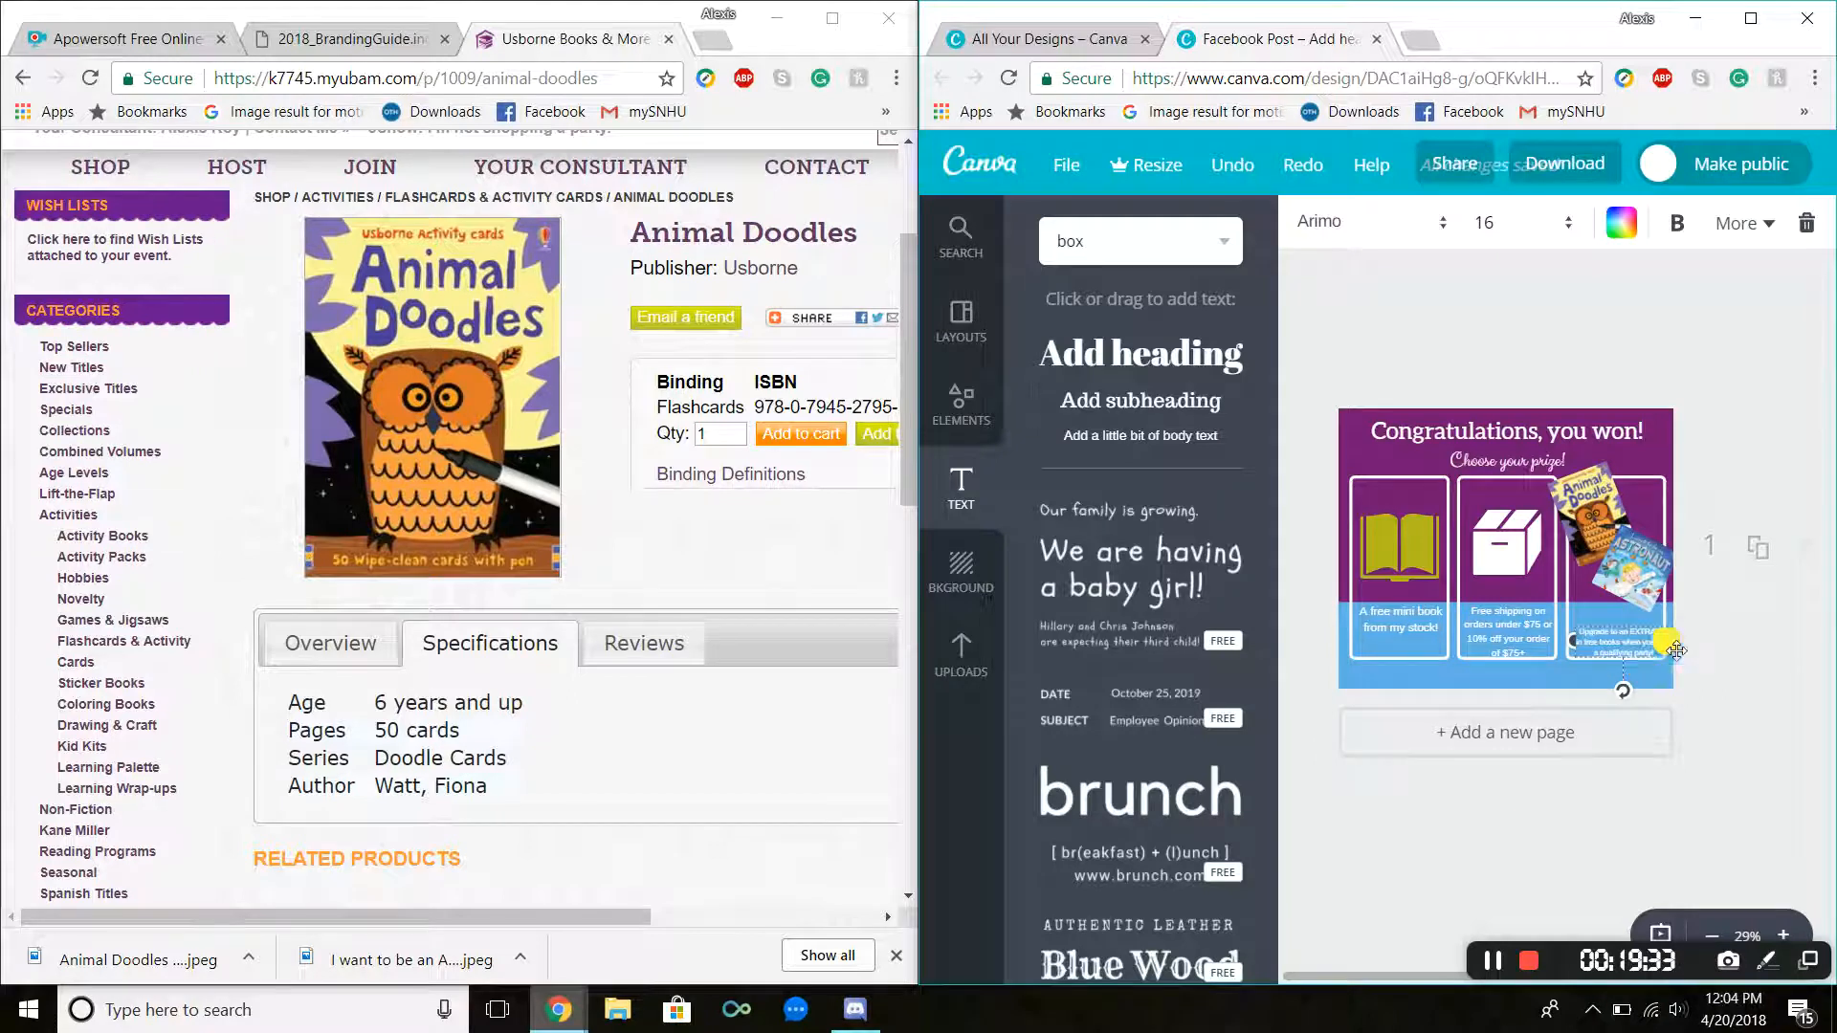
{"action": "left_click_drag", "start_coordinate": [1572, 638], "coordinate": [1564, 639]}
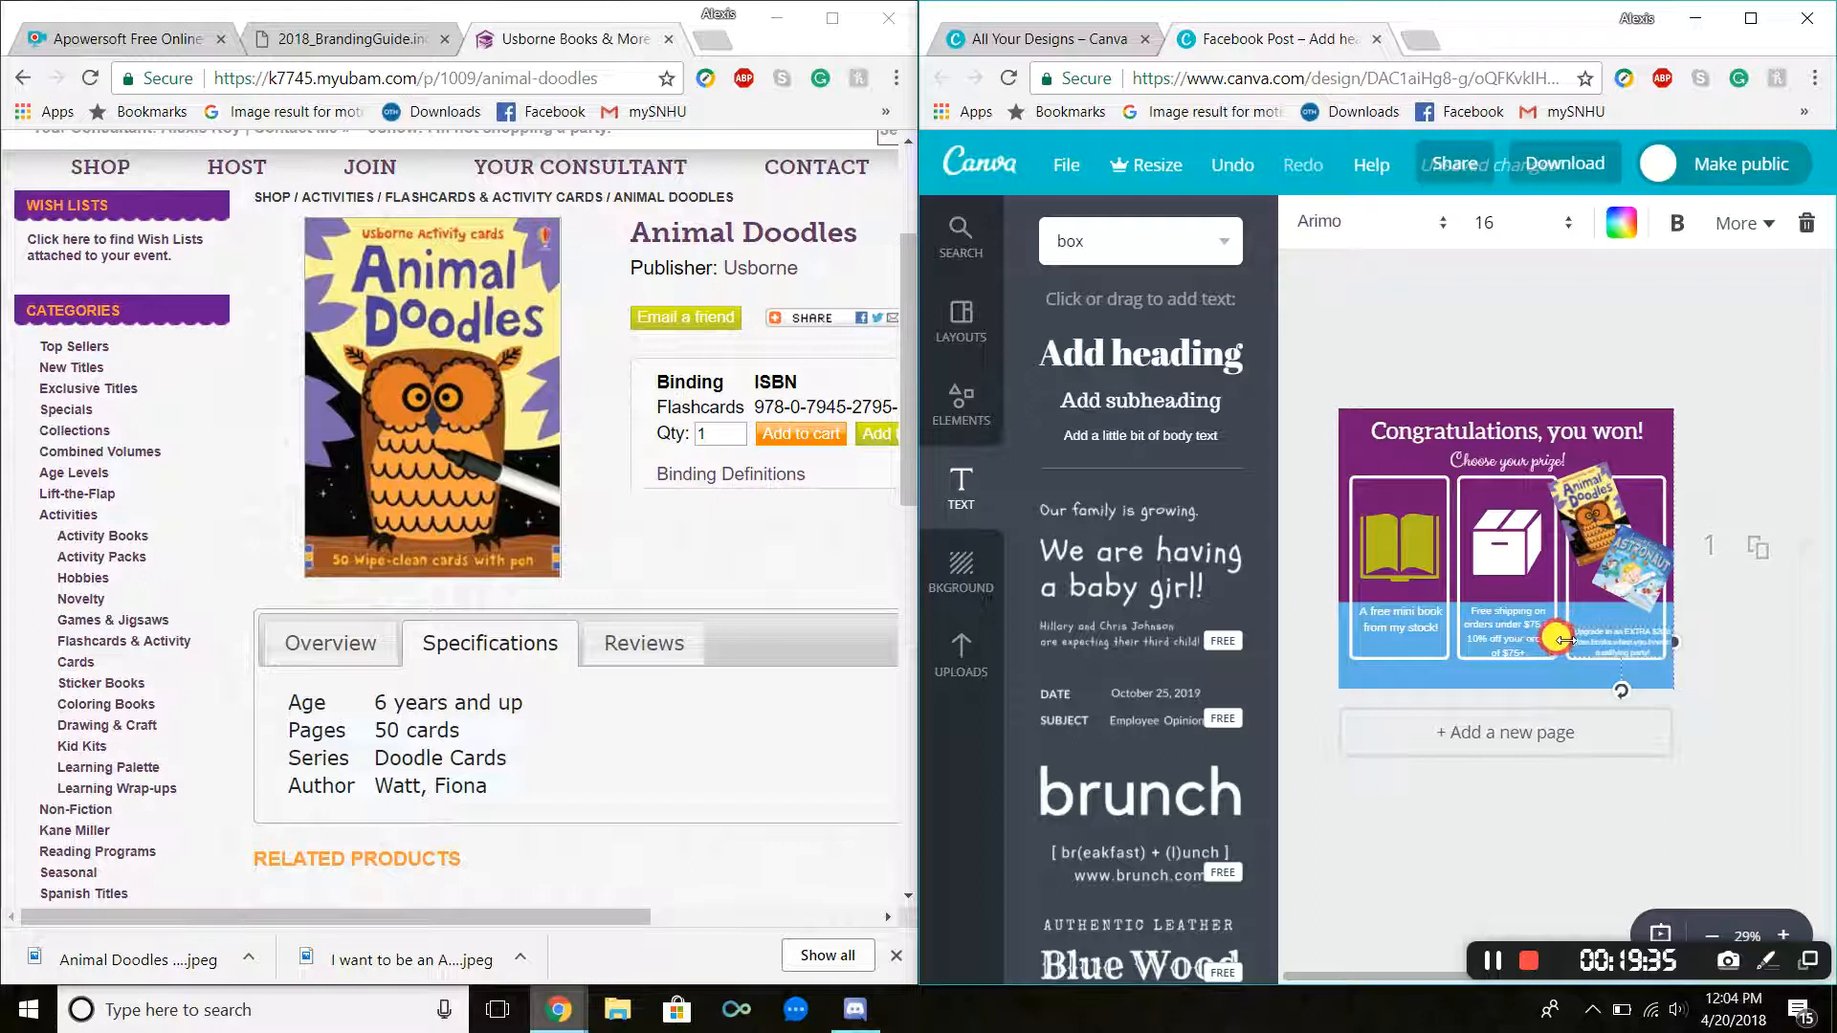
{"action": "left_click", "coordinate": [1497, 223]}
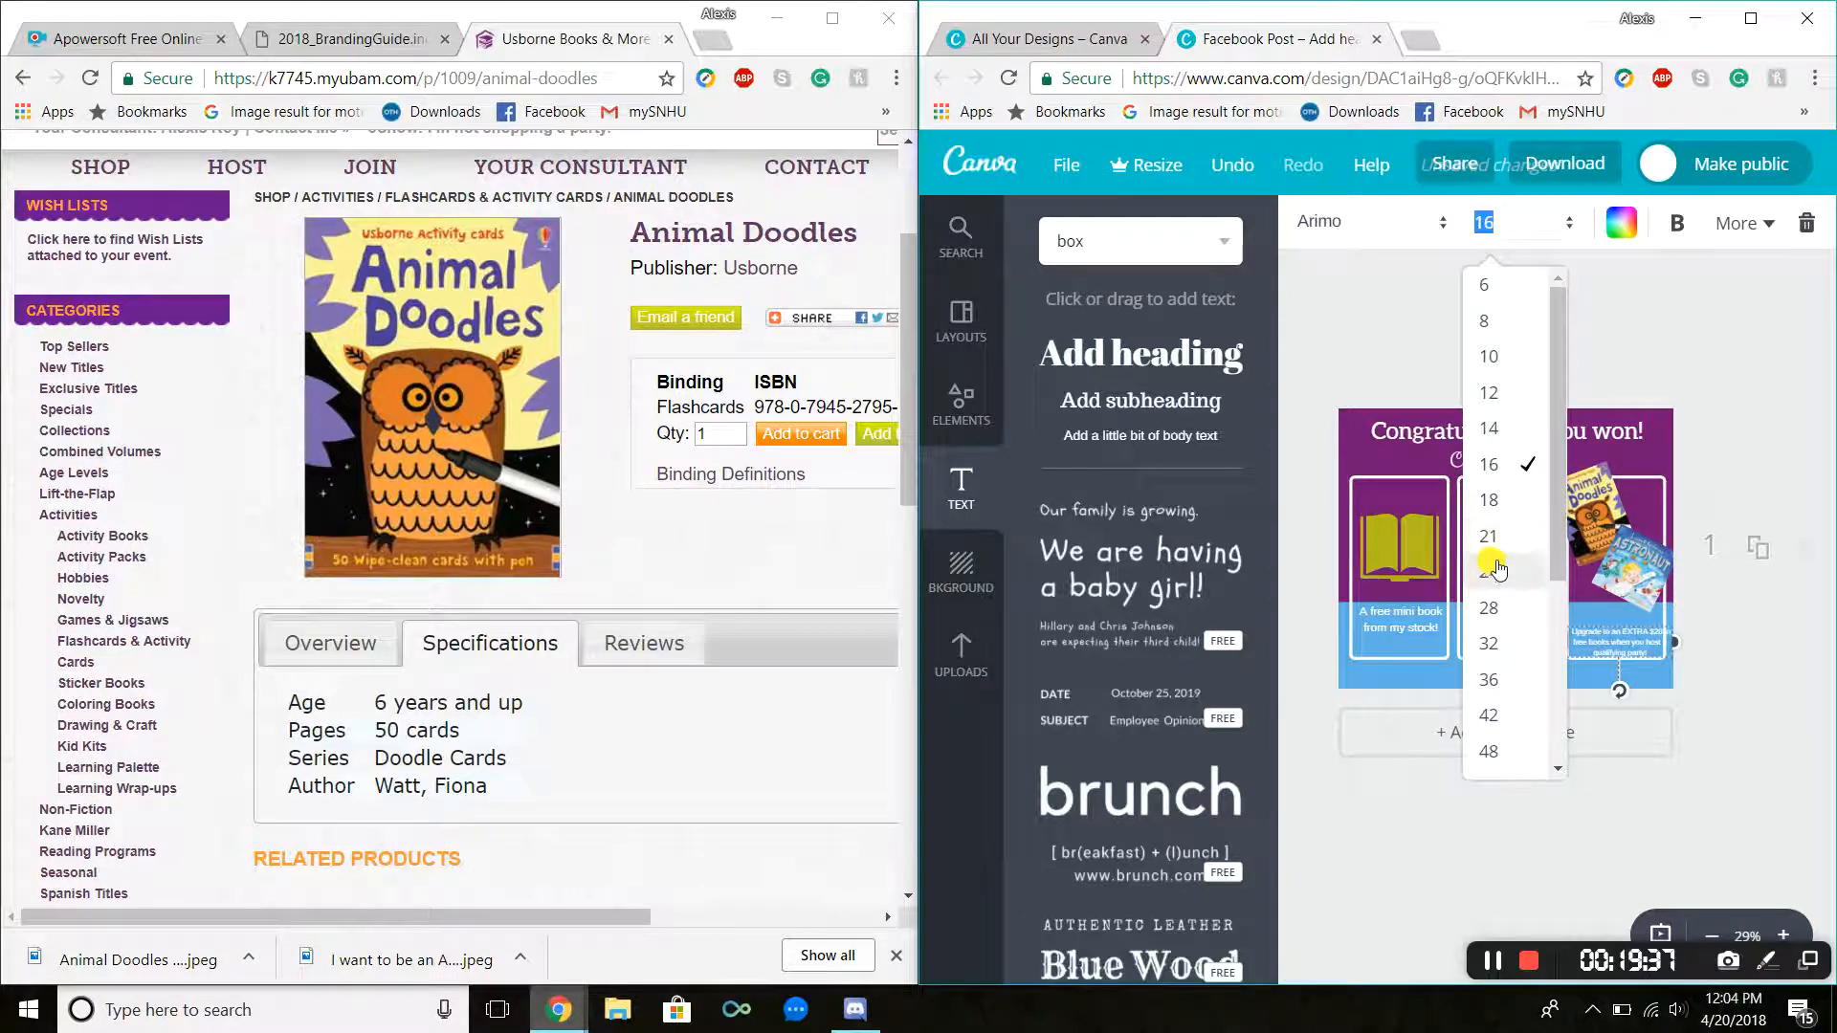
{"action": "left_click", "coordinate": [1517, 584]}
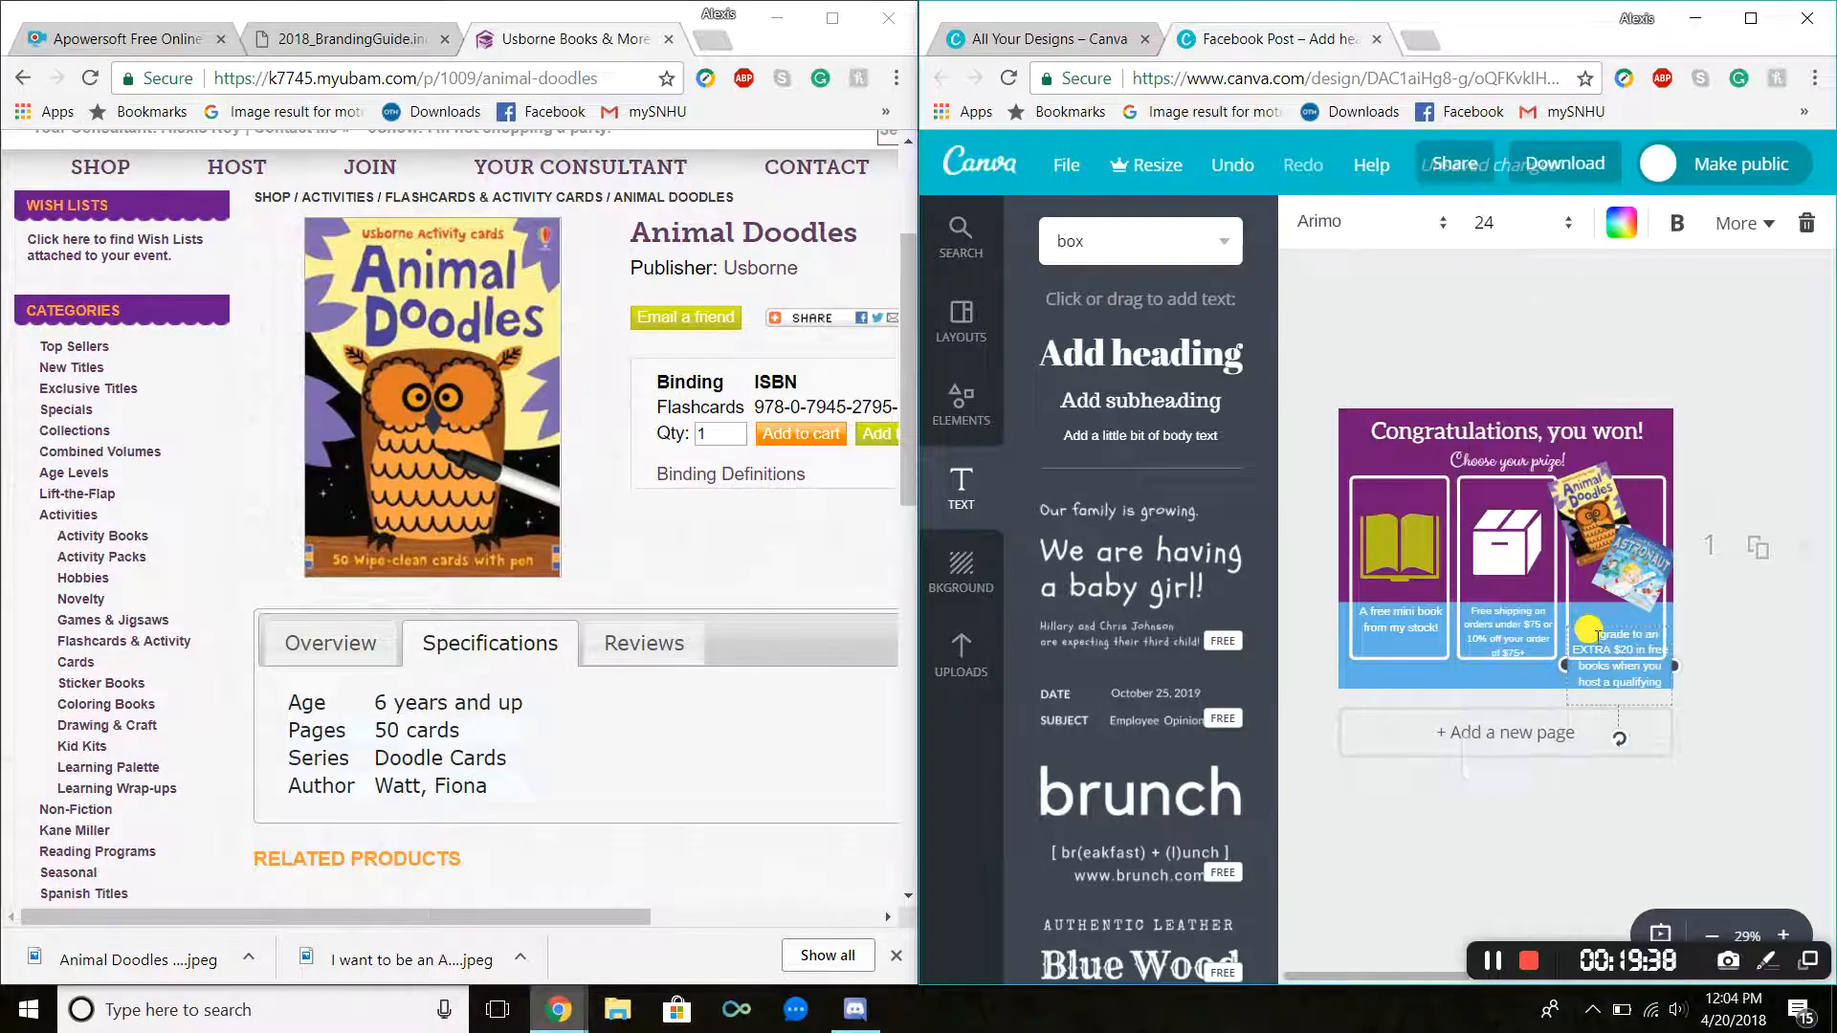
{"action": "left_click", "coordinate": [1479, 222]}
{"action": "left_click", "coordinate": [1497, 532]}
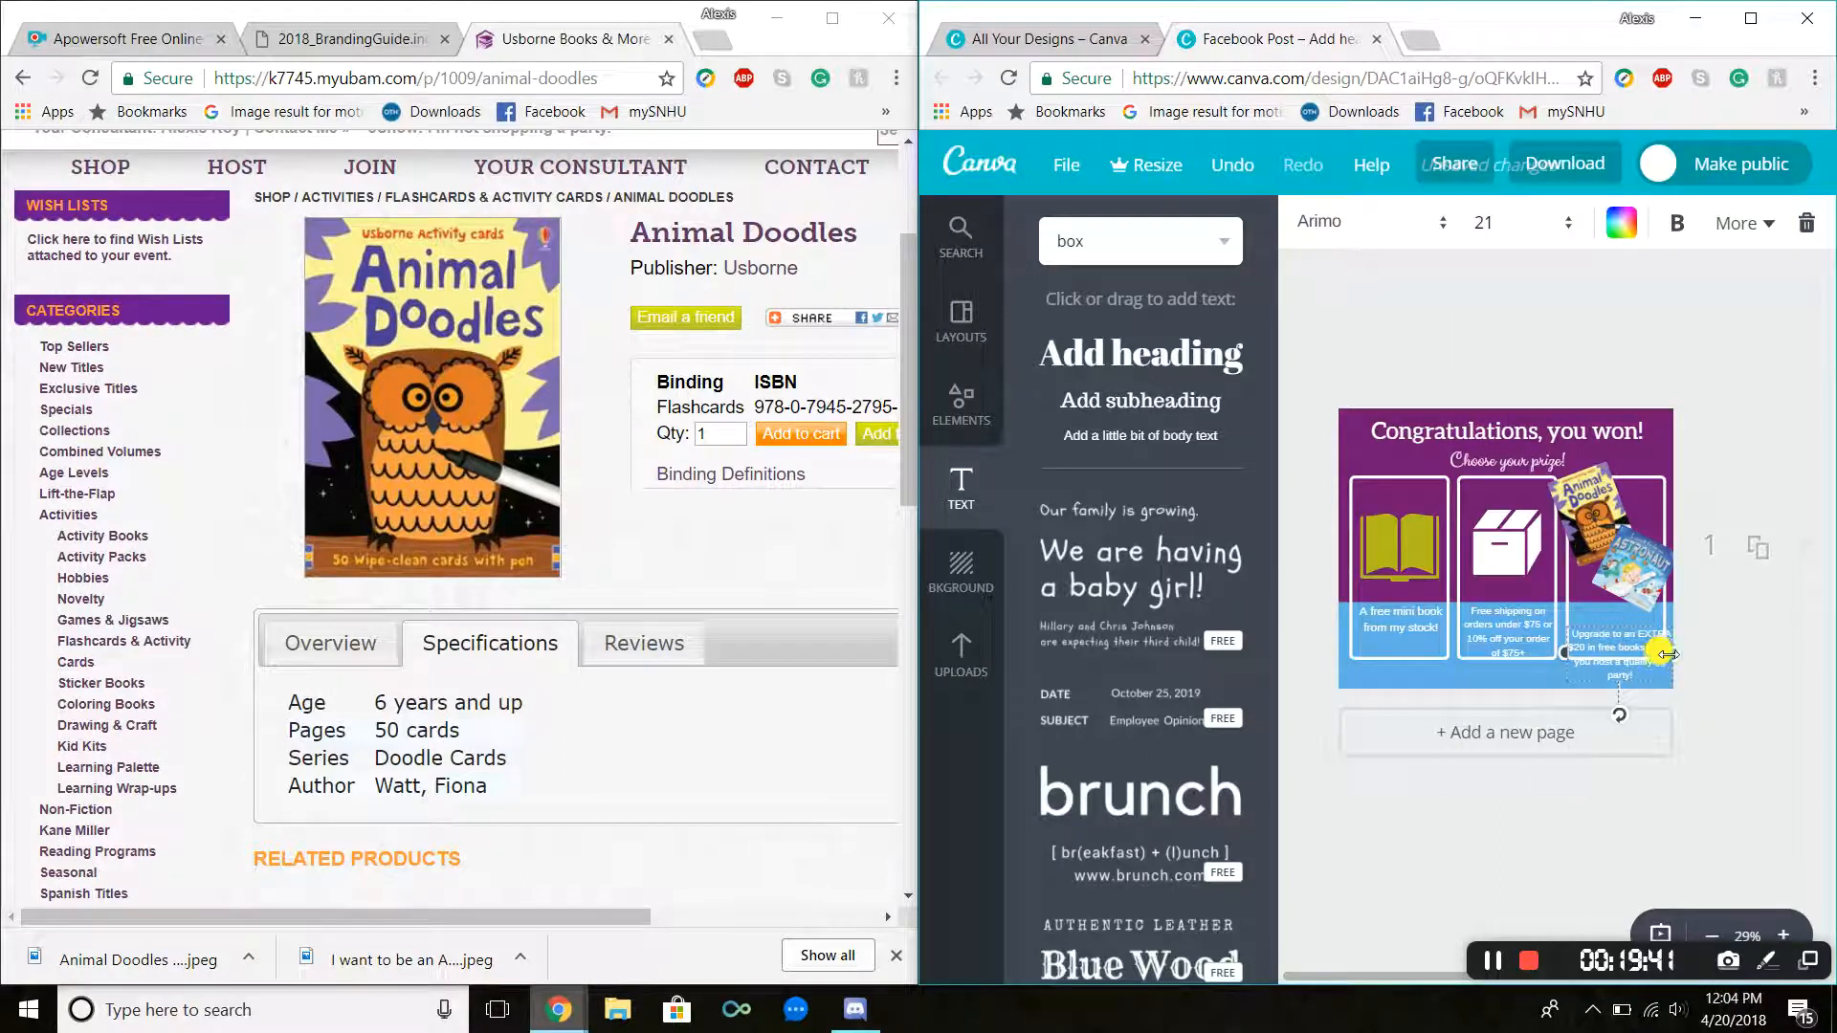
{"action": "left_click_drag", "start_coordinate": [1670, 654], "coordinate": [1626, 609]}
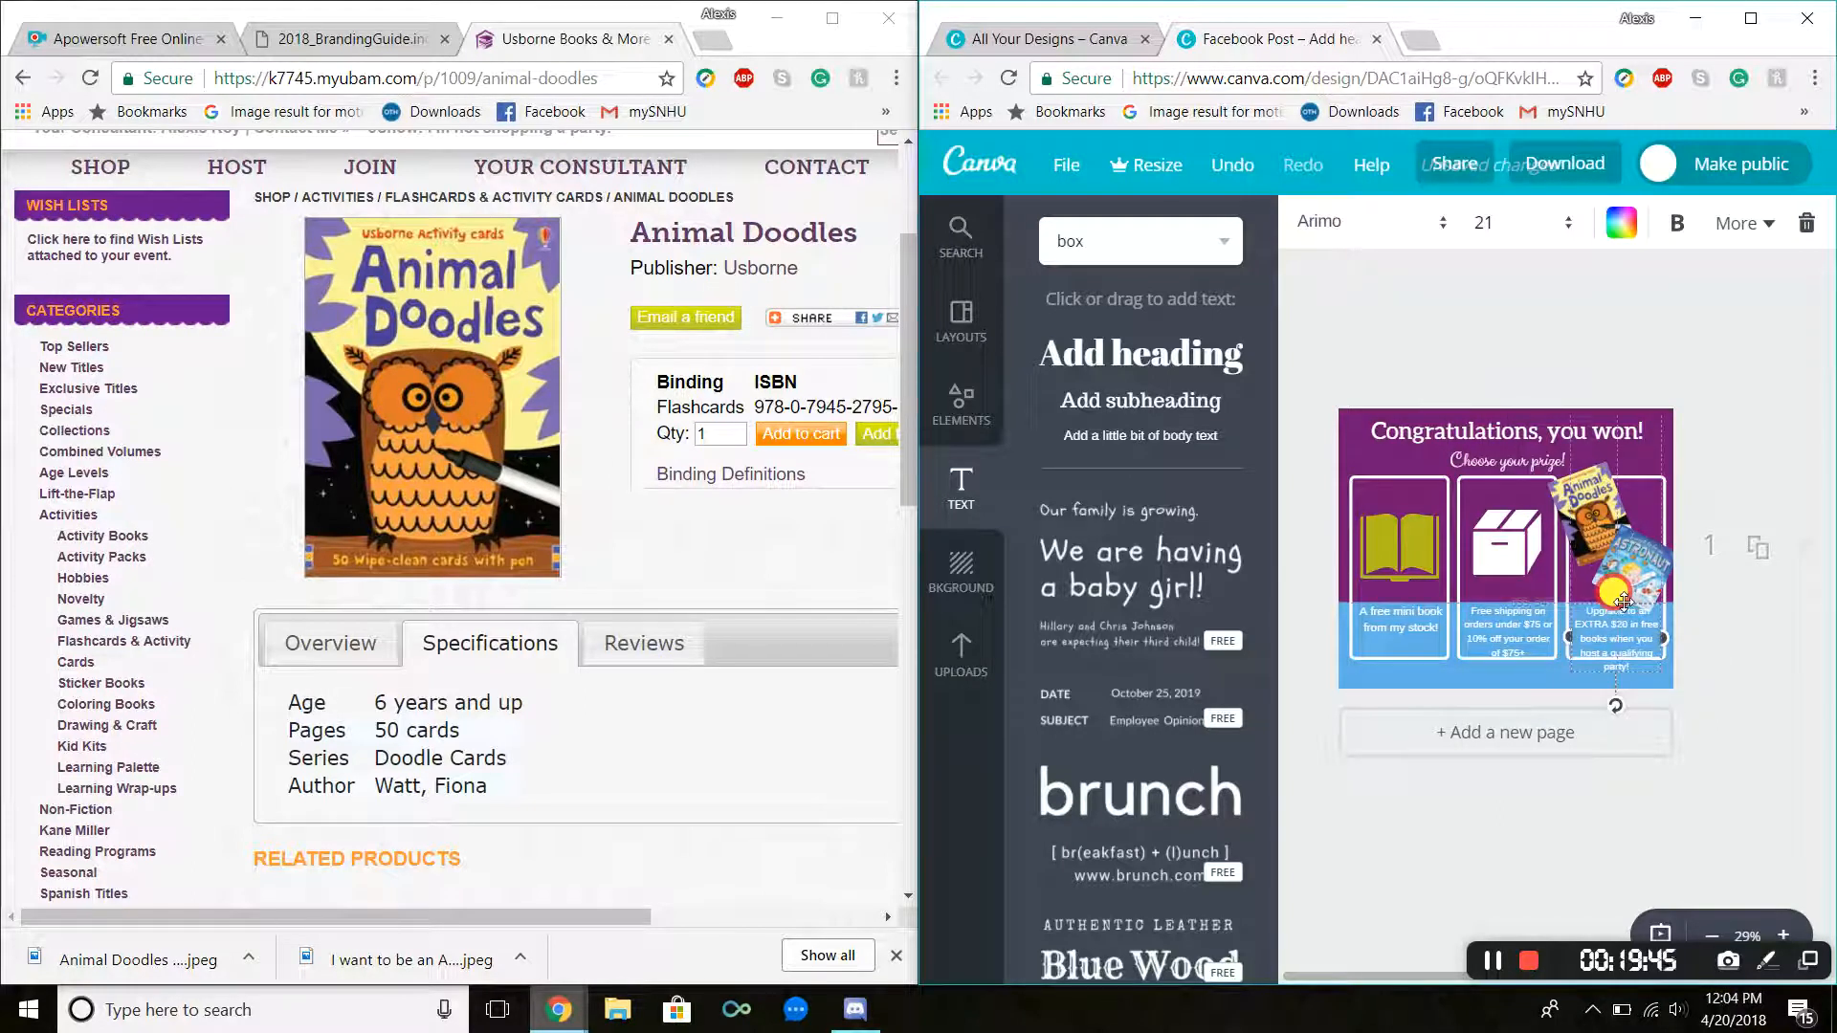
Step: Reduce the prize text's font size to 18, then to 16
{"action": "left_click", "coordinate": [1481, 223]}
{"action": "left_click", "coordinate": [1513, 501]}
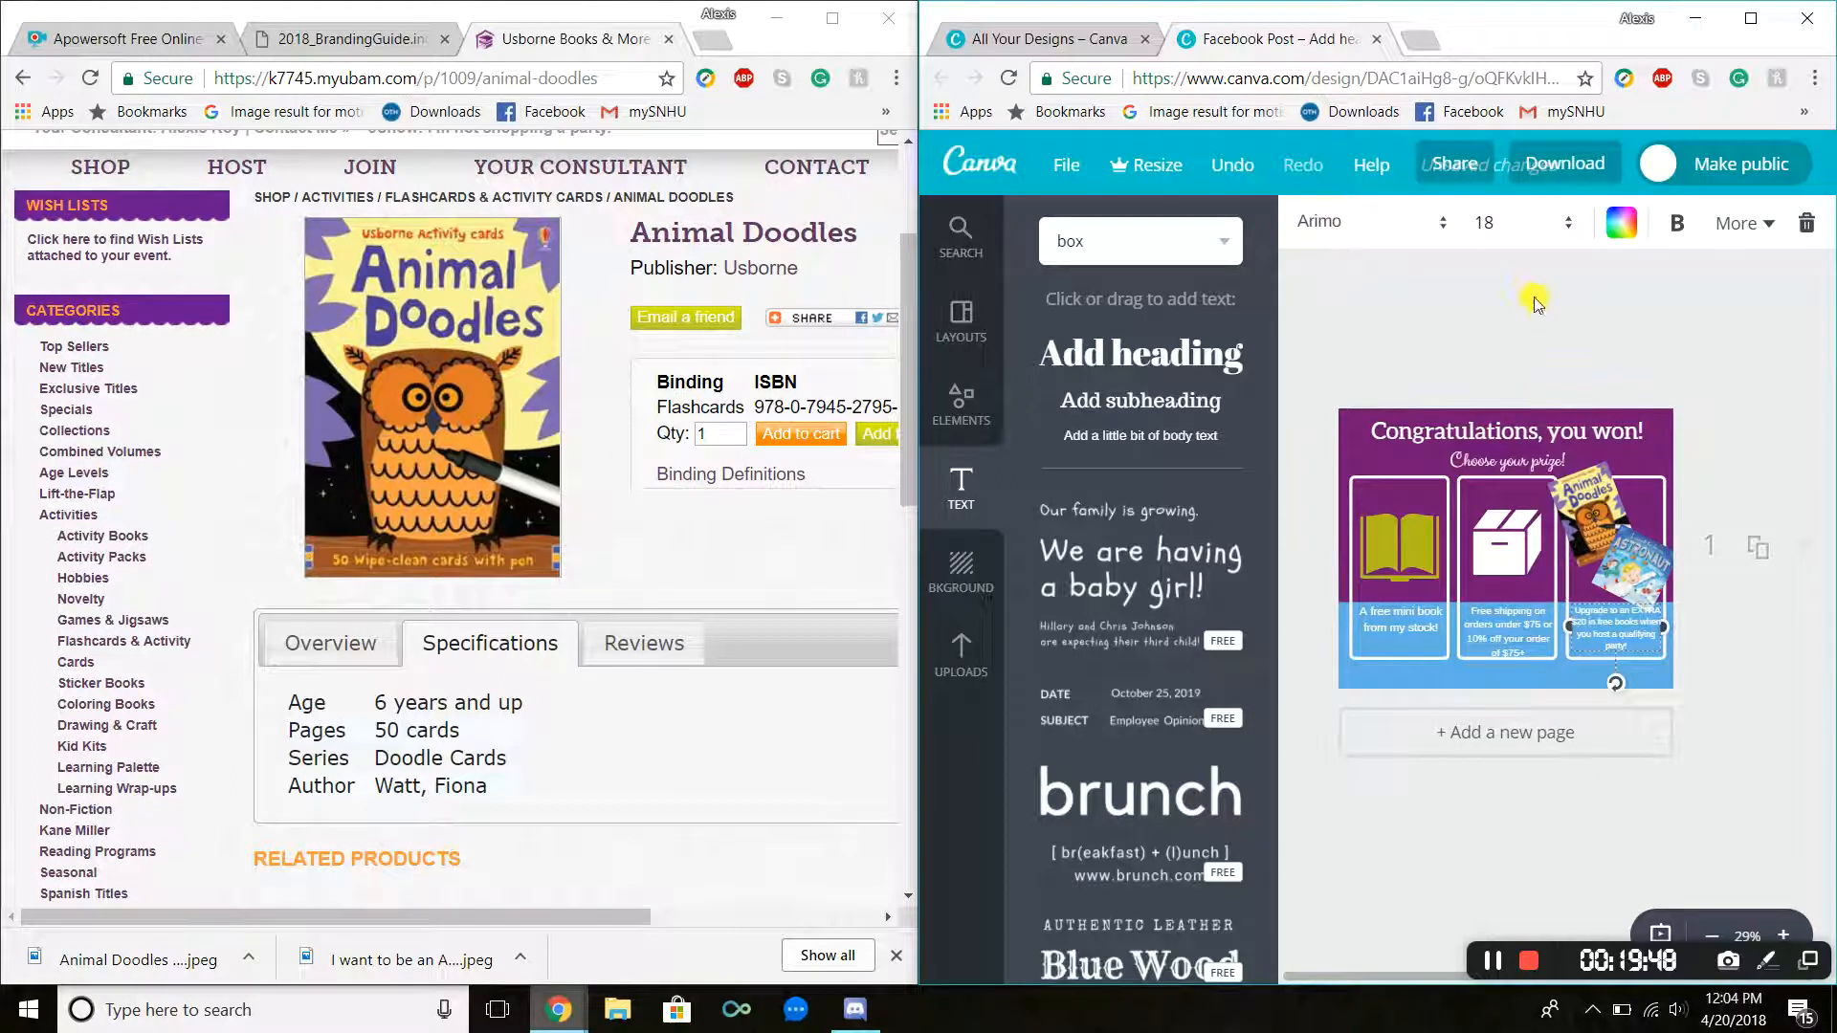
{"action": "left_click", "coordinate": [1508, 222]}
{"action": "left_click", "coordinate": [1509, 466]}
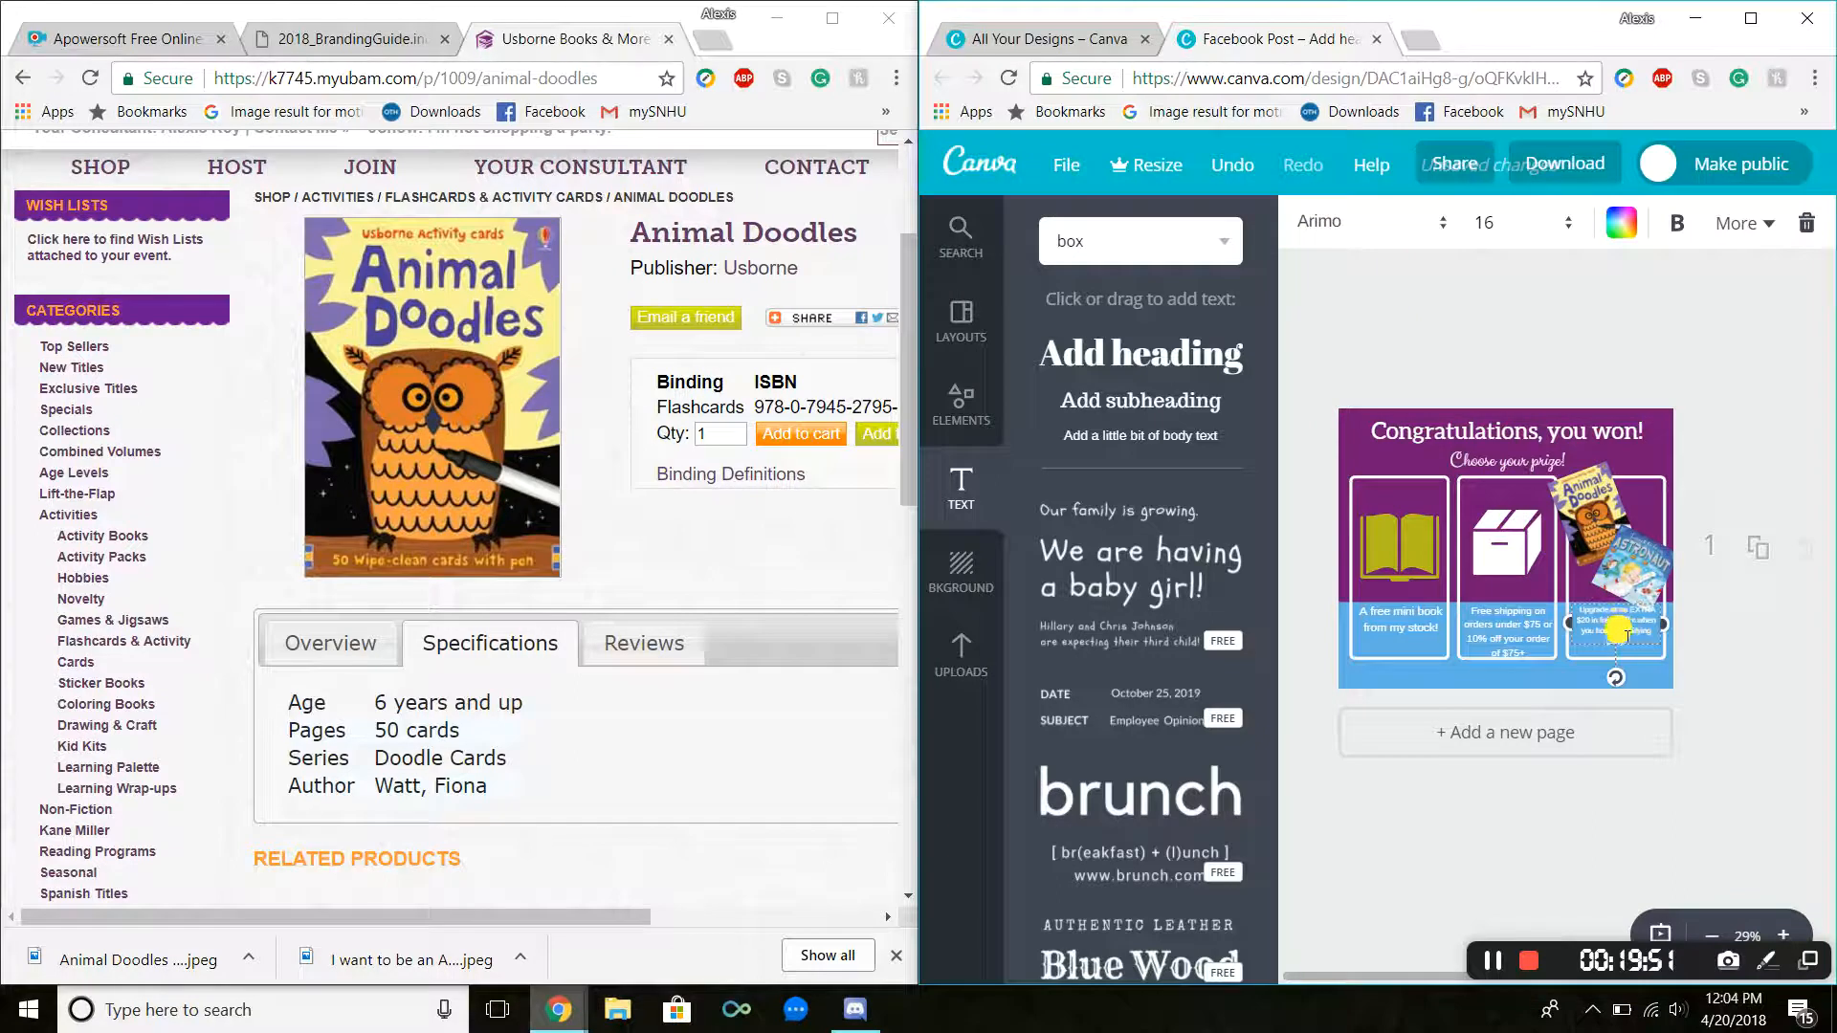
Step: Reposition the prize text box and the Astronaut cover within the right-hand prize panel
{"action": "left_click_drag", "start_coordinate": [1605, 603], "coordinate": [1611, 617]}
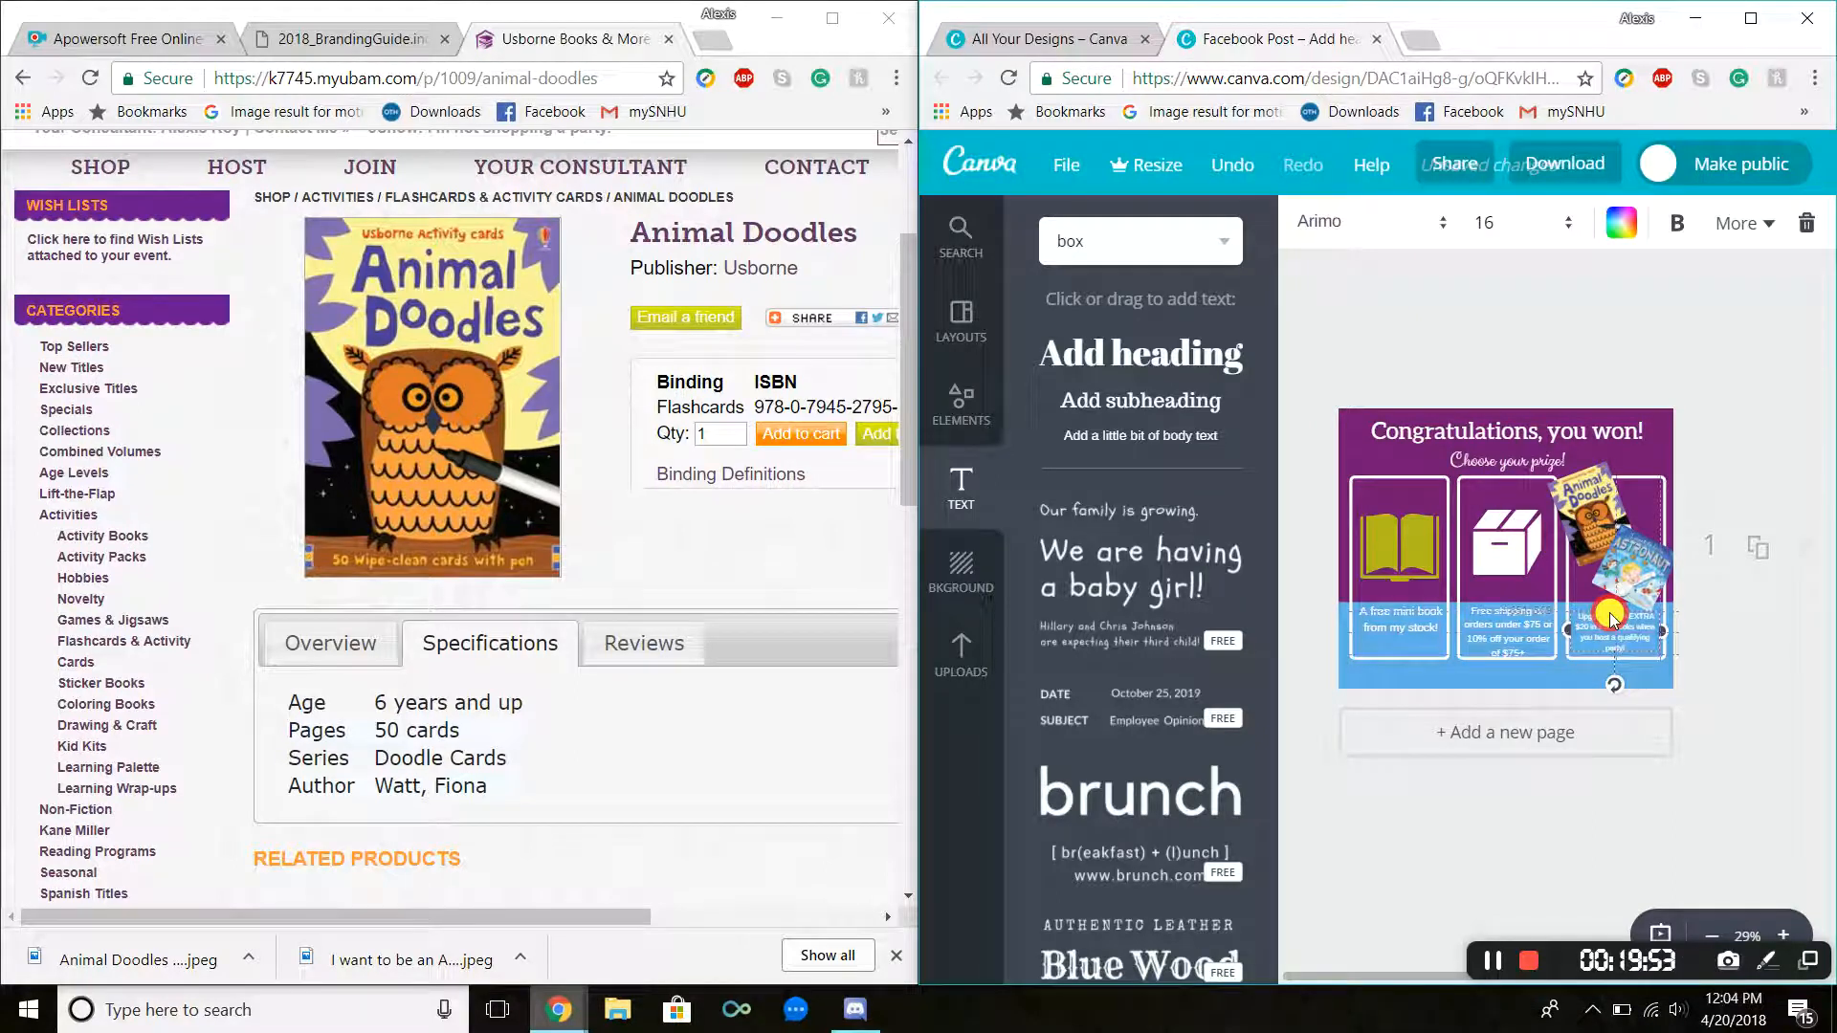
{"action": "left_click", "coordinate": [1528, 680]}
{"action": "left_click", "coordinate": [1476, 295]}
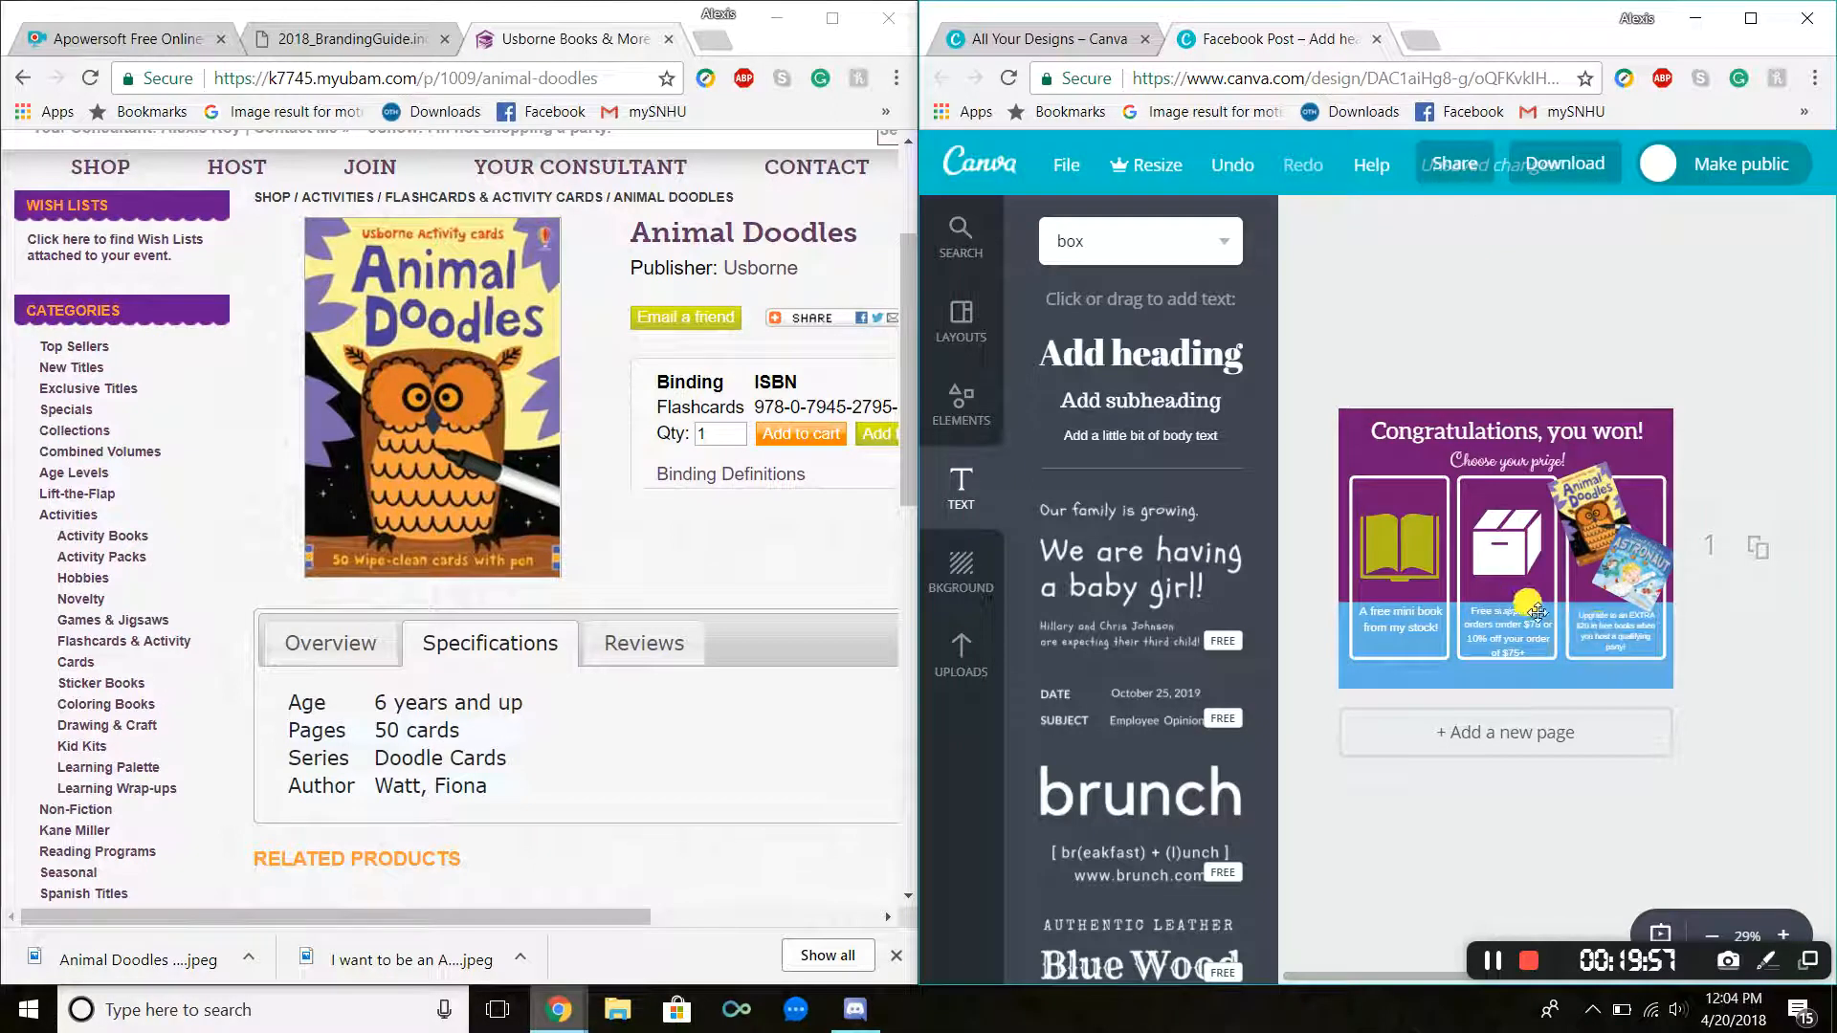
{"action": "left_click_drag", "start_coordinate": [1623, 558], "coordinate": [1624, 548]}
{"action": "left_click_drag", "start_coordinate": [1627, 624], "coordinate": [1632, 621]}
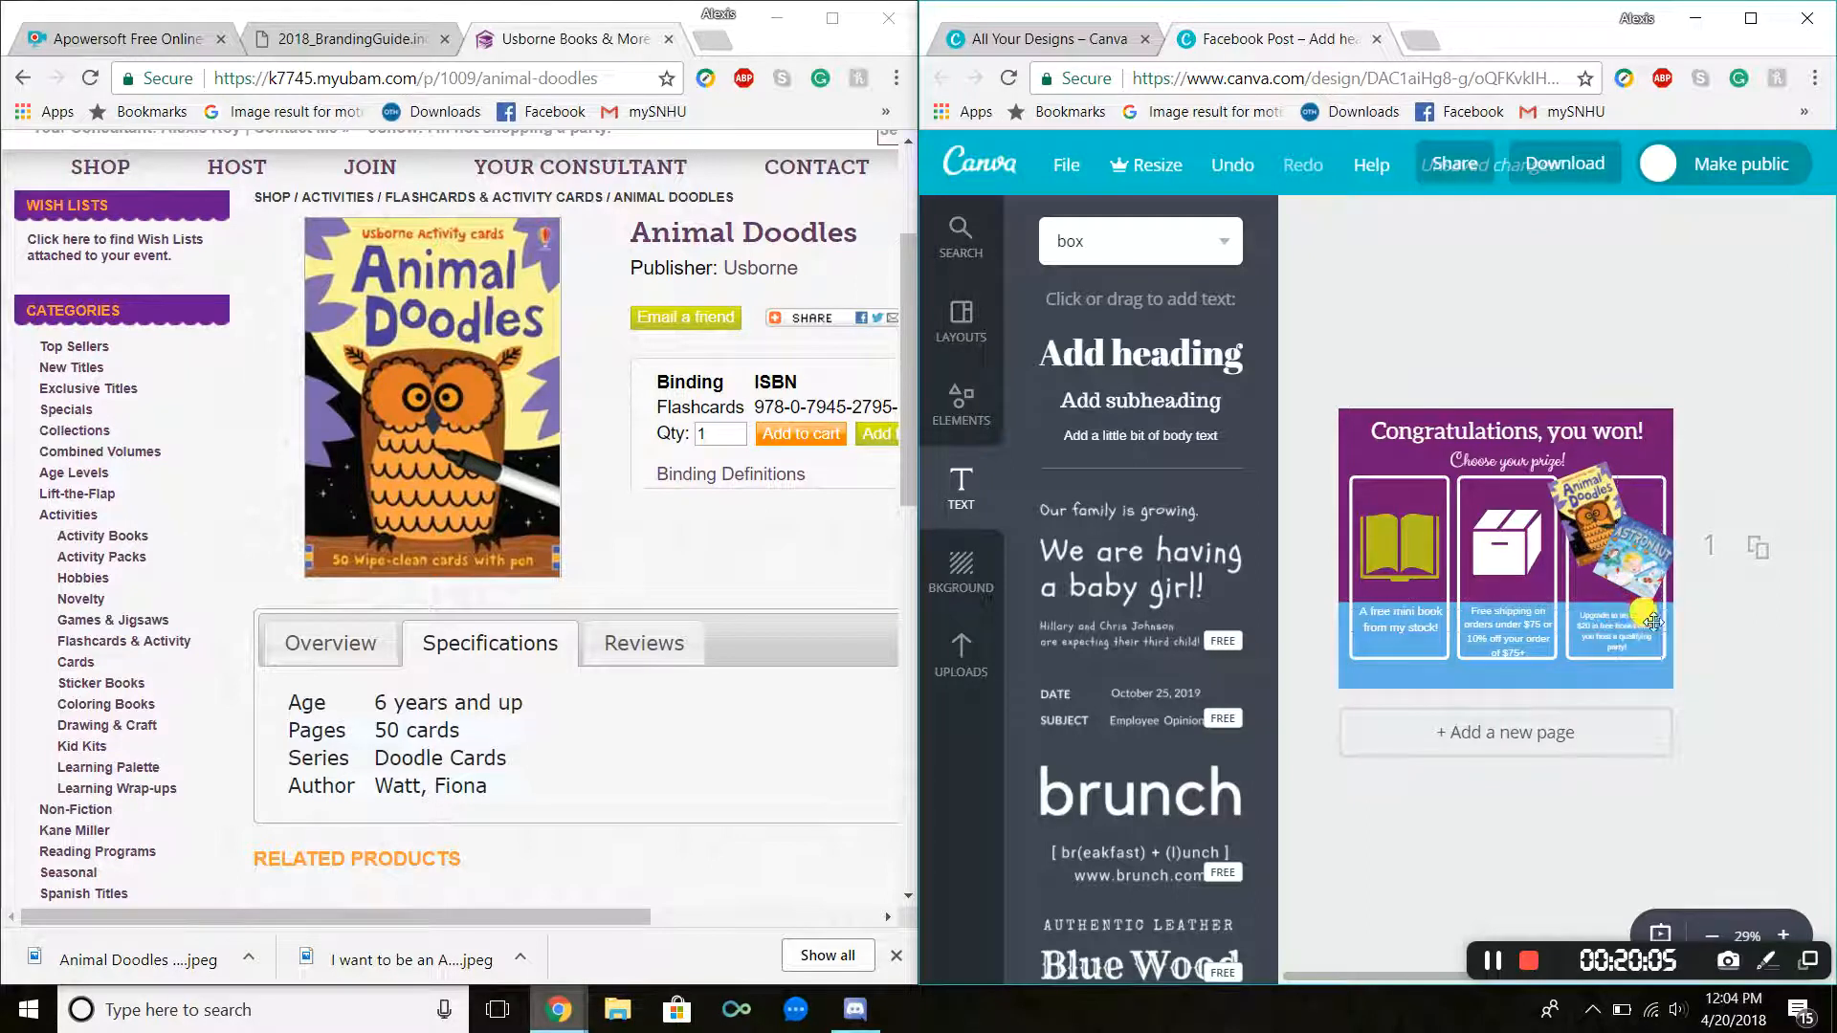
{"action": "key", "text": "ctrl+plus"}
{"action": "key", "text": "ctrl+plus"}
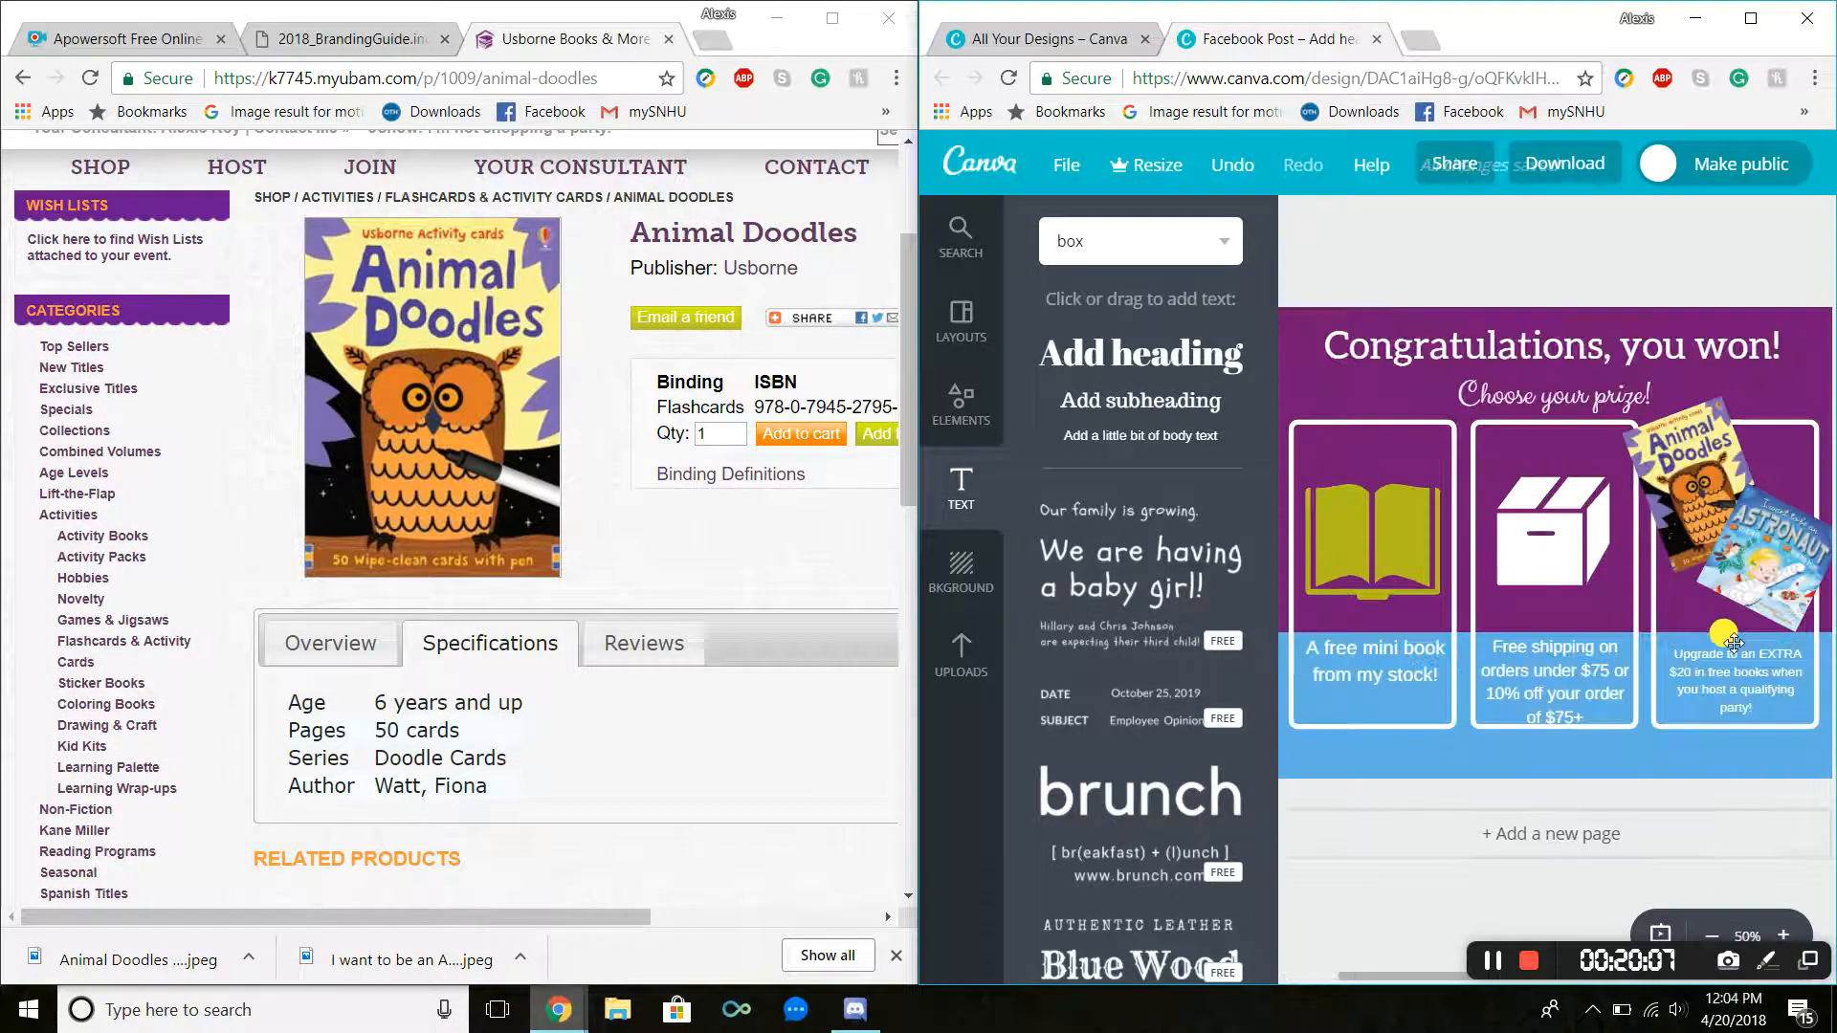
{"action": "left_click_drag", "start_coordinate": [1743, 718], "coordinate": [1728, 705]}
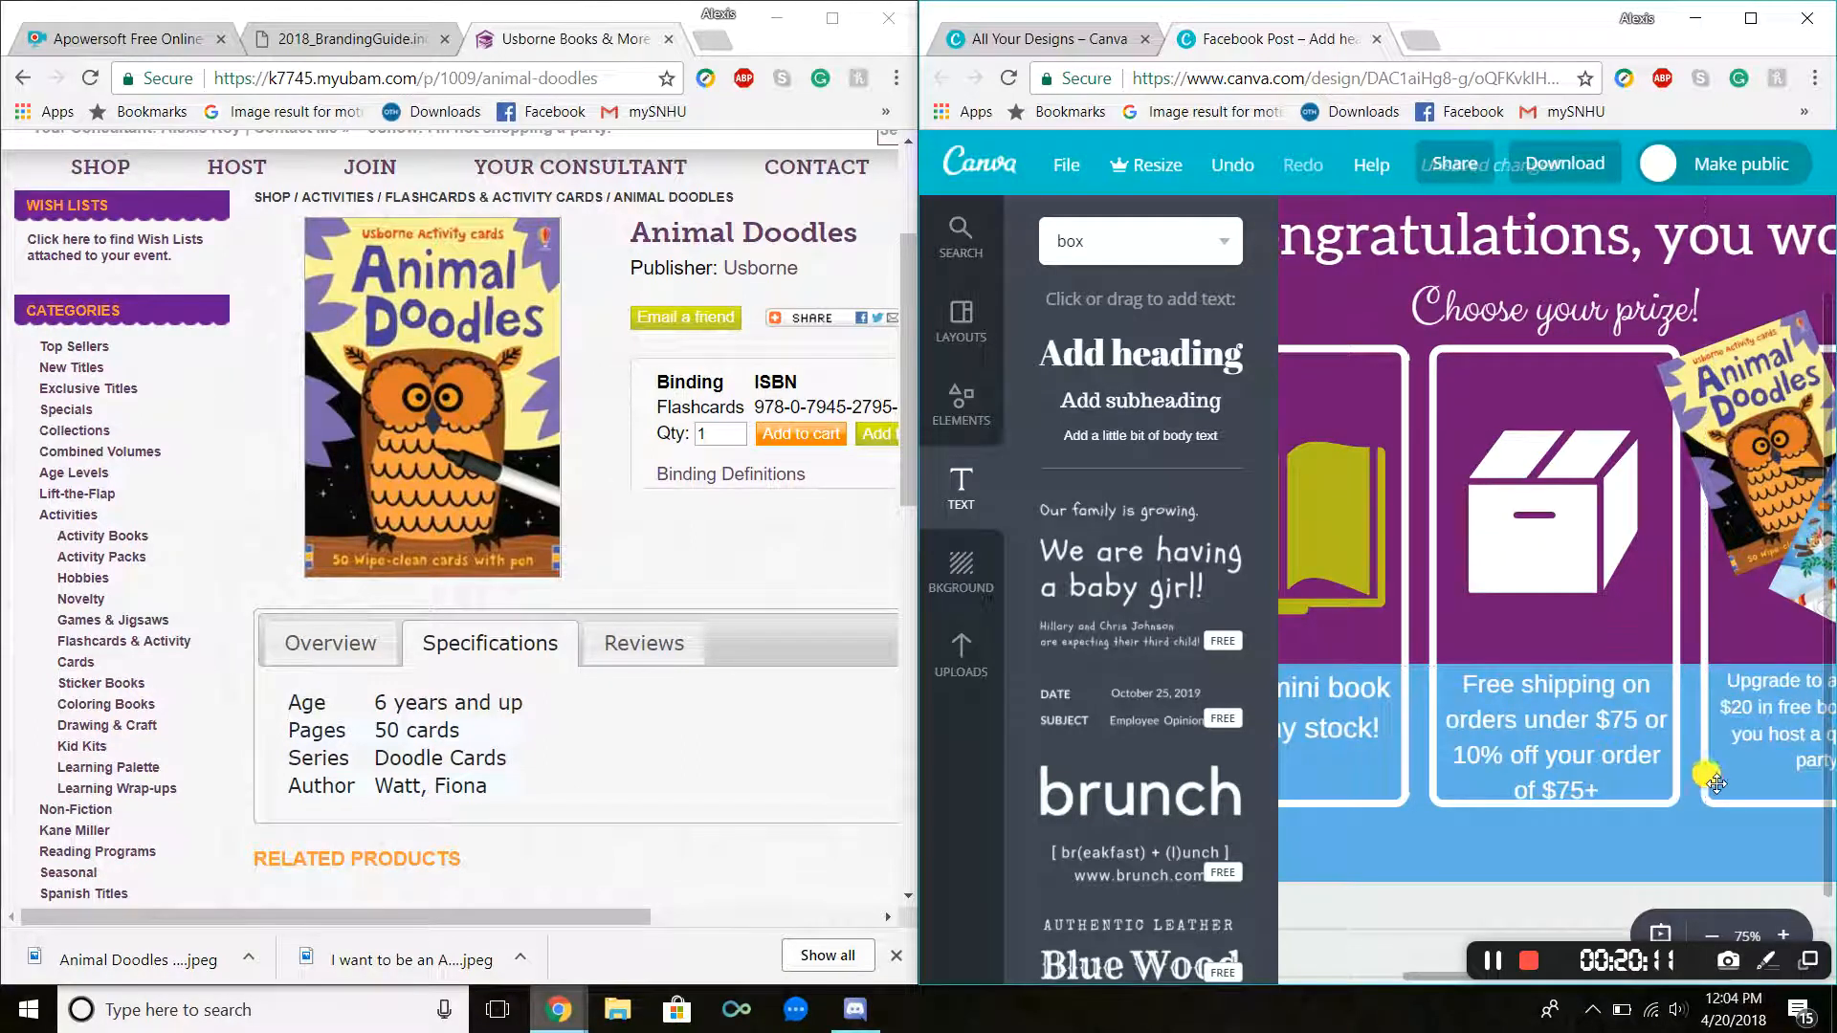
{"action": "left_click", "coordinate": [1711, 866]}
{"action": "scroll", "coordinate": [1699, 814], "scroll_direction": "down", "scroll_amount": 2}
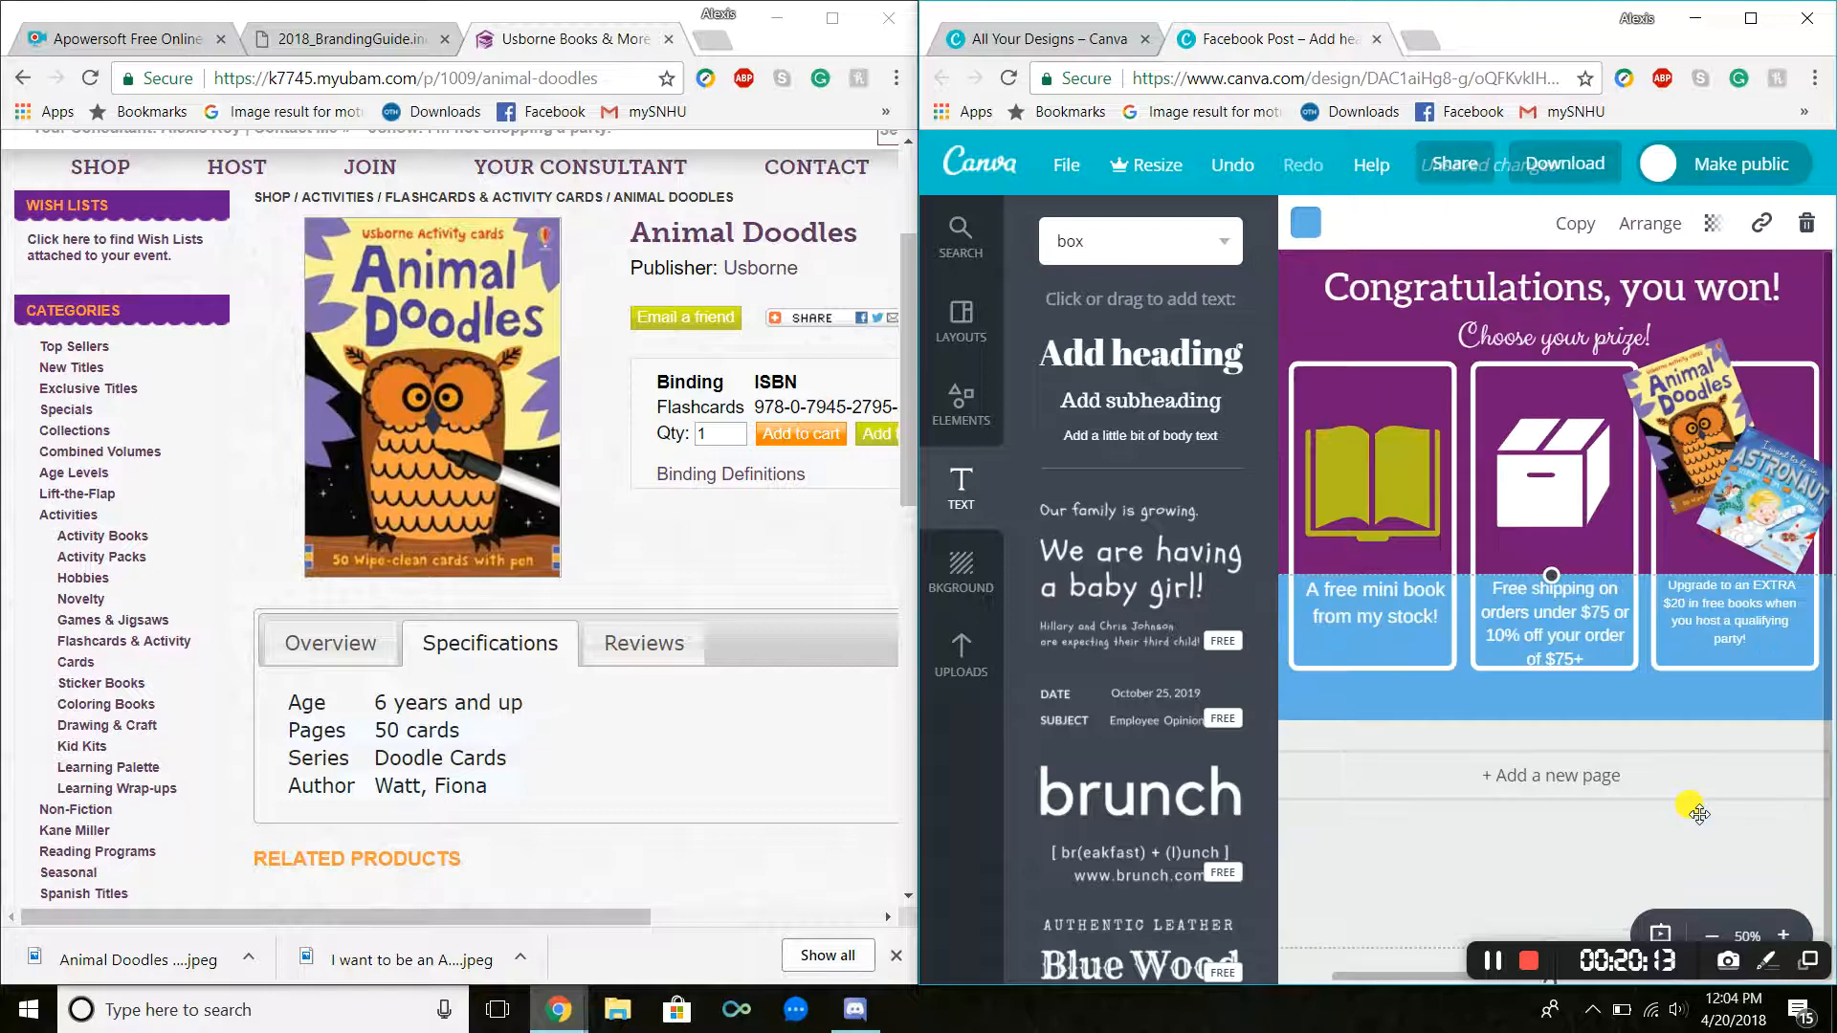
{"action": "left_click", "coordinate": [1685, 394]}
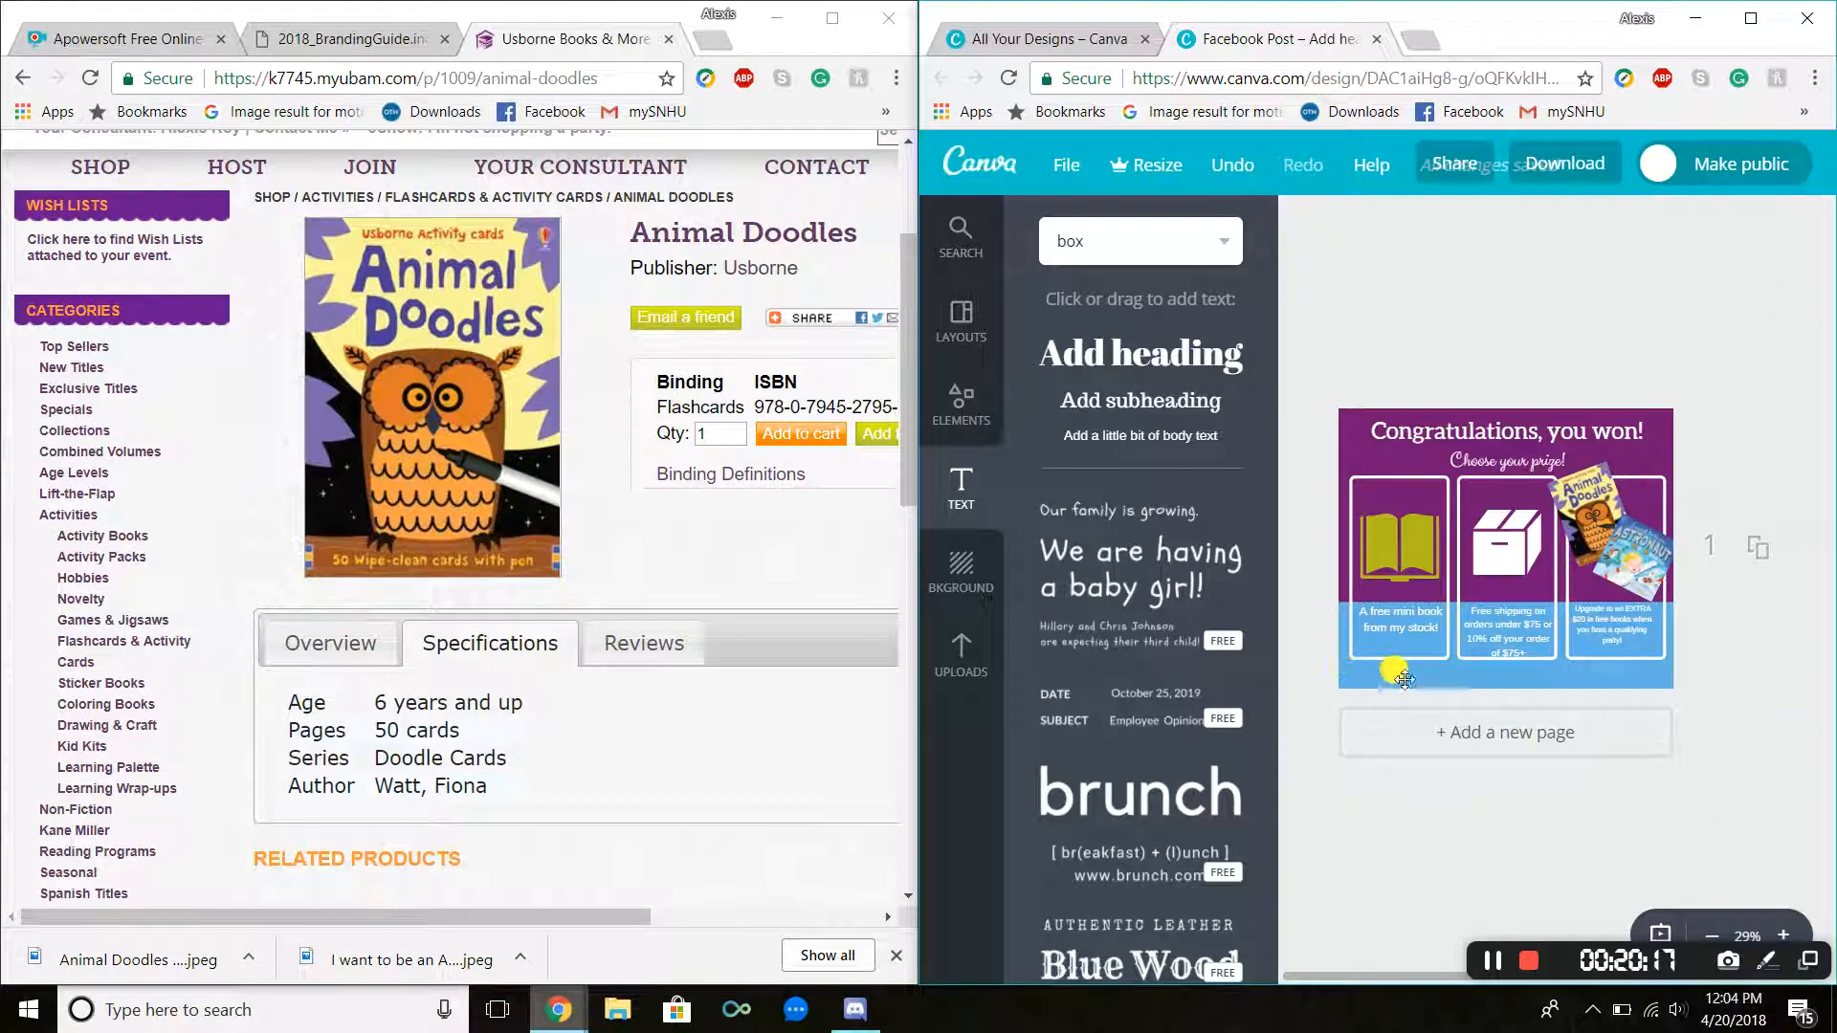
Step: Search Google Images for usborne books and more independent consultant logo transparent background and open a color logo result
{"action": "left_click", "coordinate": [713, 39]}
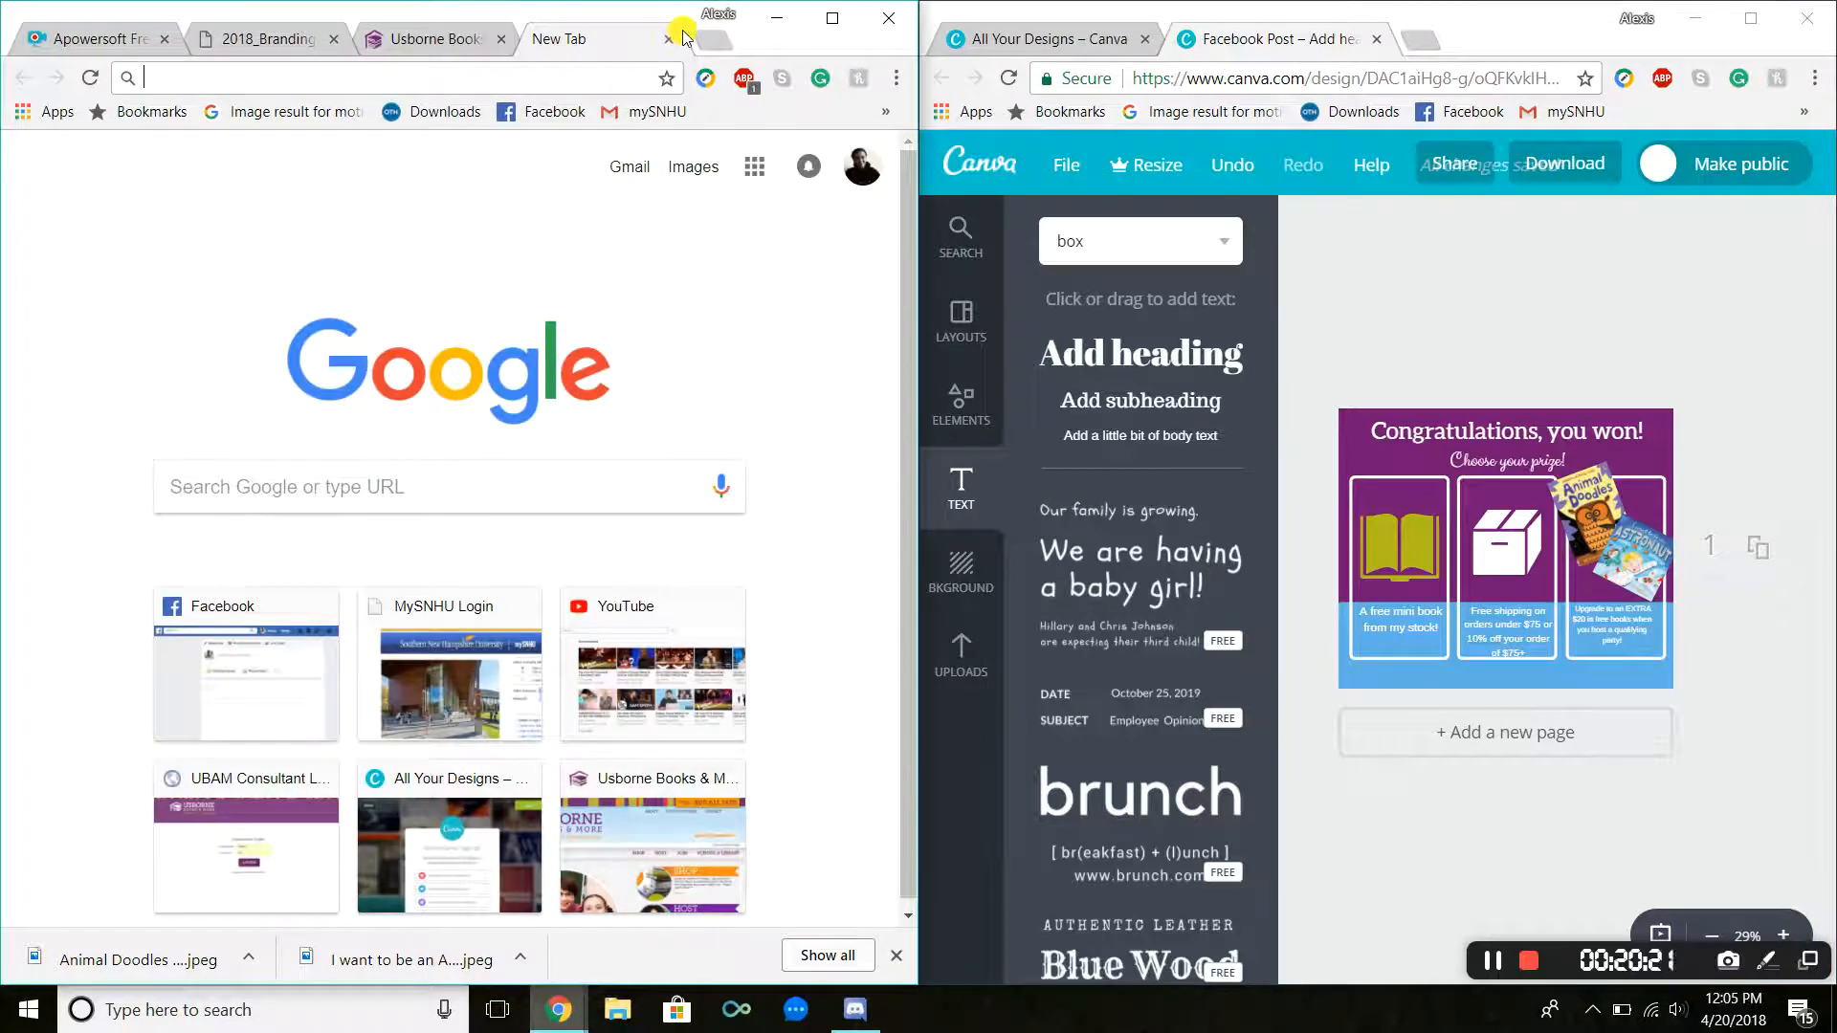
{"action": "type", "text": "USBORNE BOOKS"}
{"action": "type", "text": " AND MORE INDEPEN"}
{"action": "type", "text": "D"}
{"action": "key", "text": "Return"}
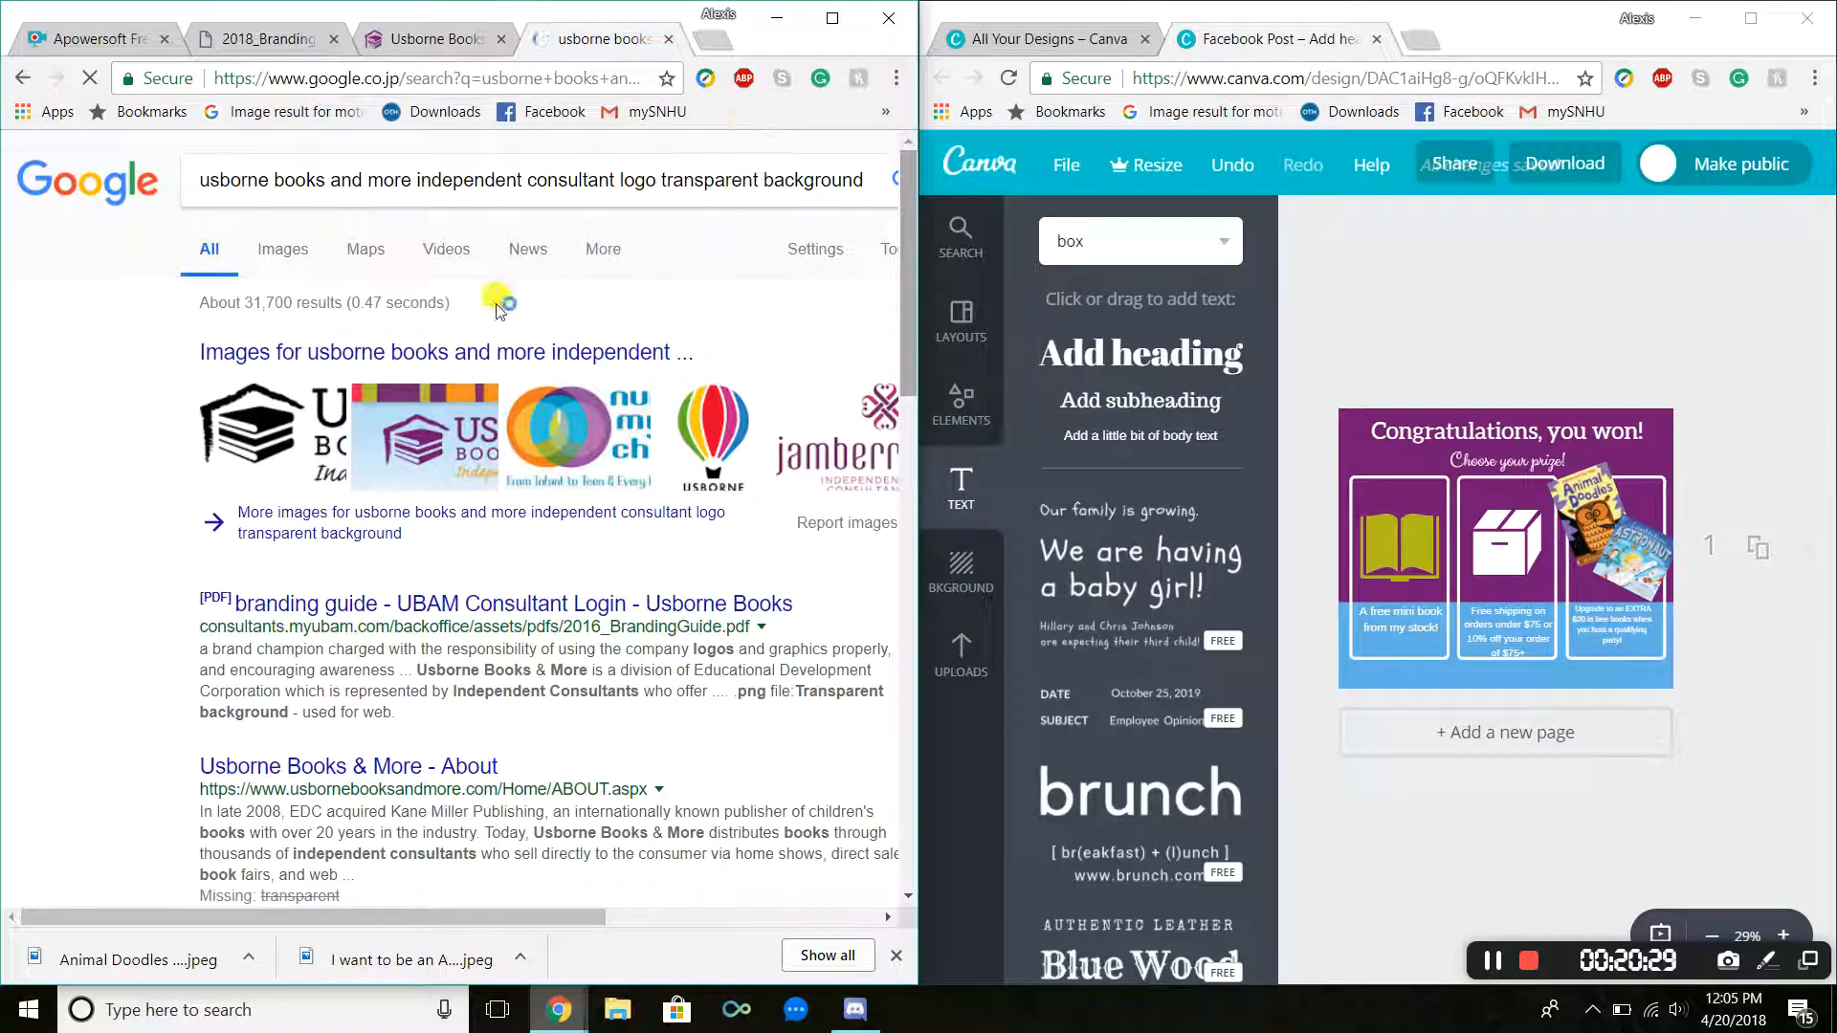
{"action": "left_click", "coordinate": [411, 356]}
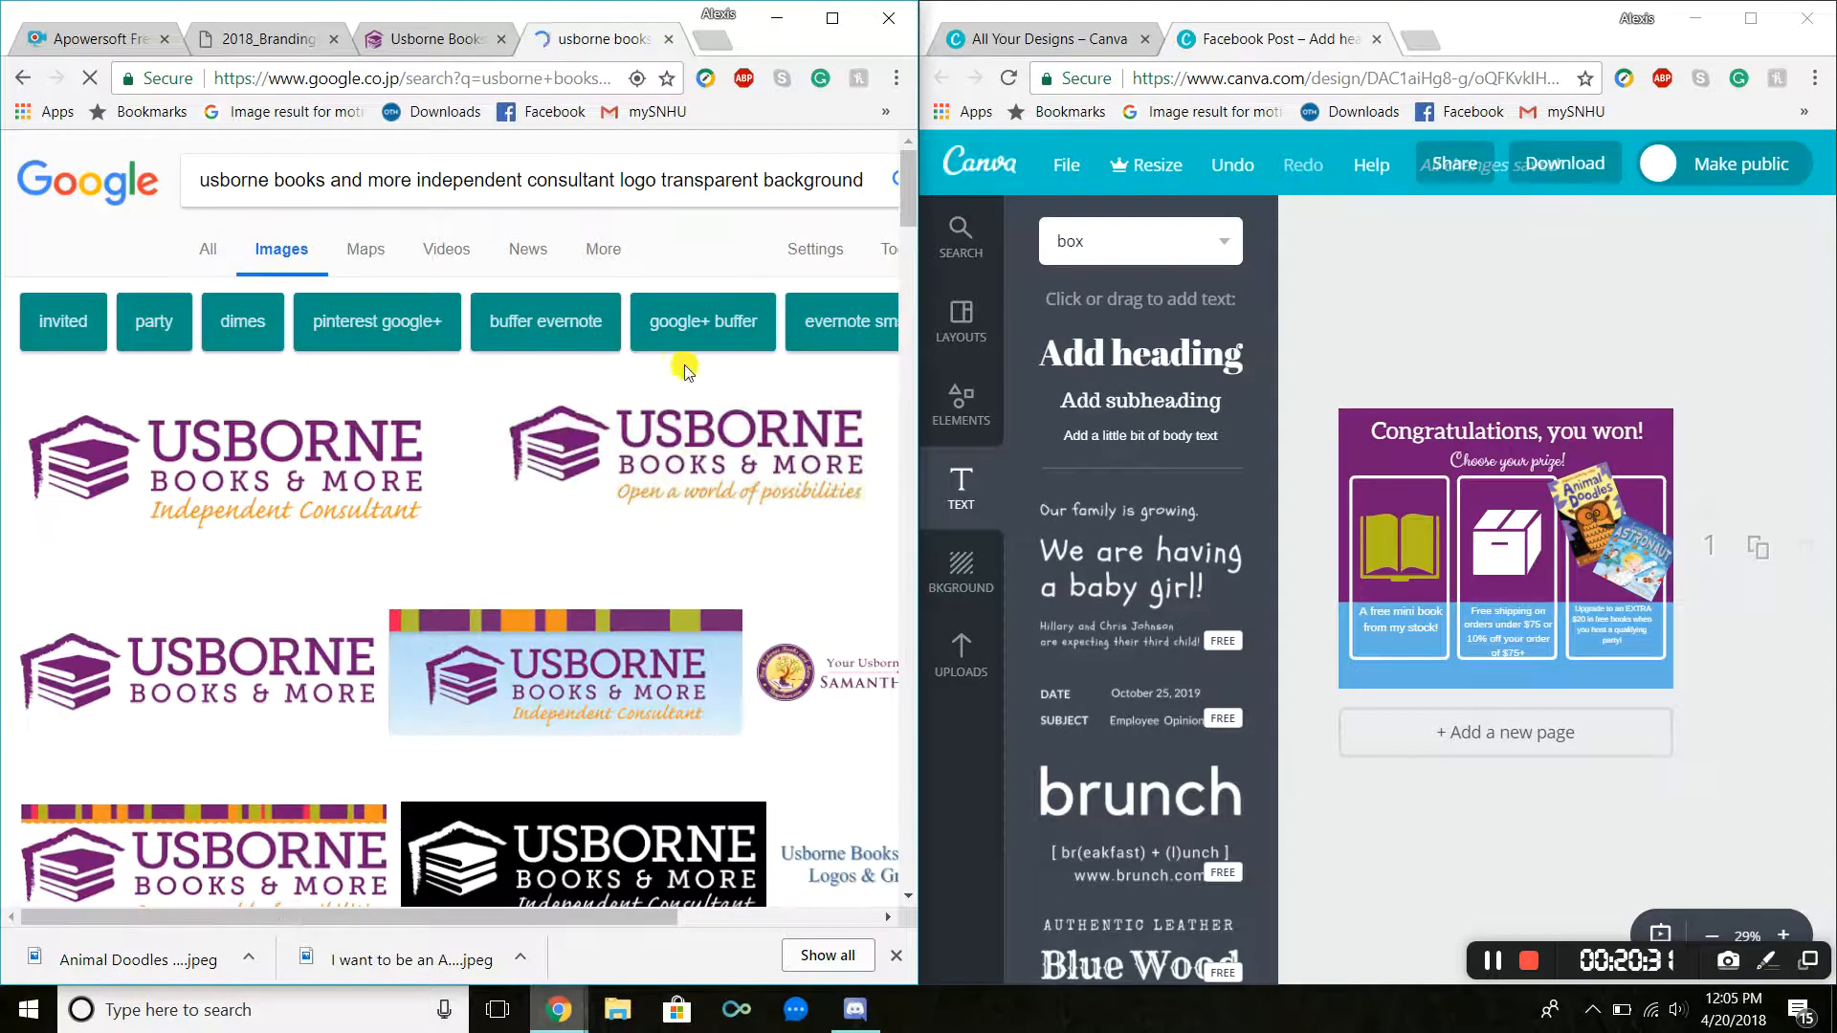
{"action": "left_click", "coordinate": [348, 469]}
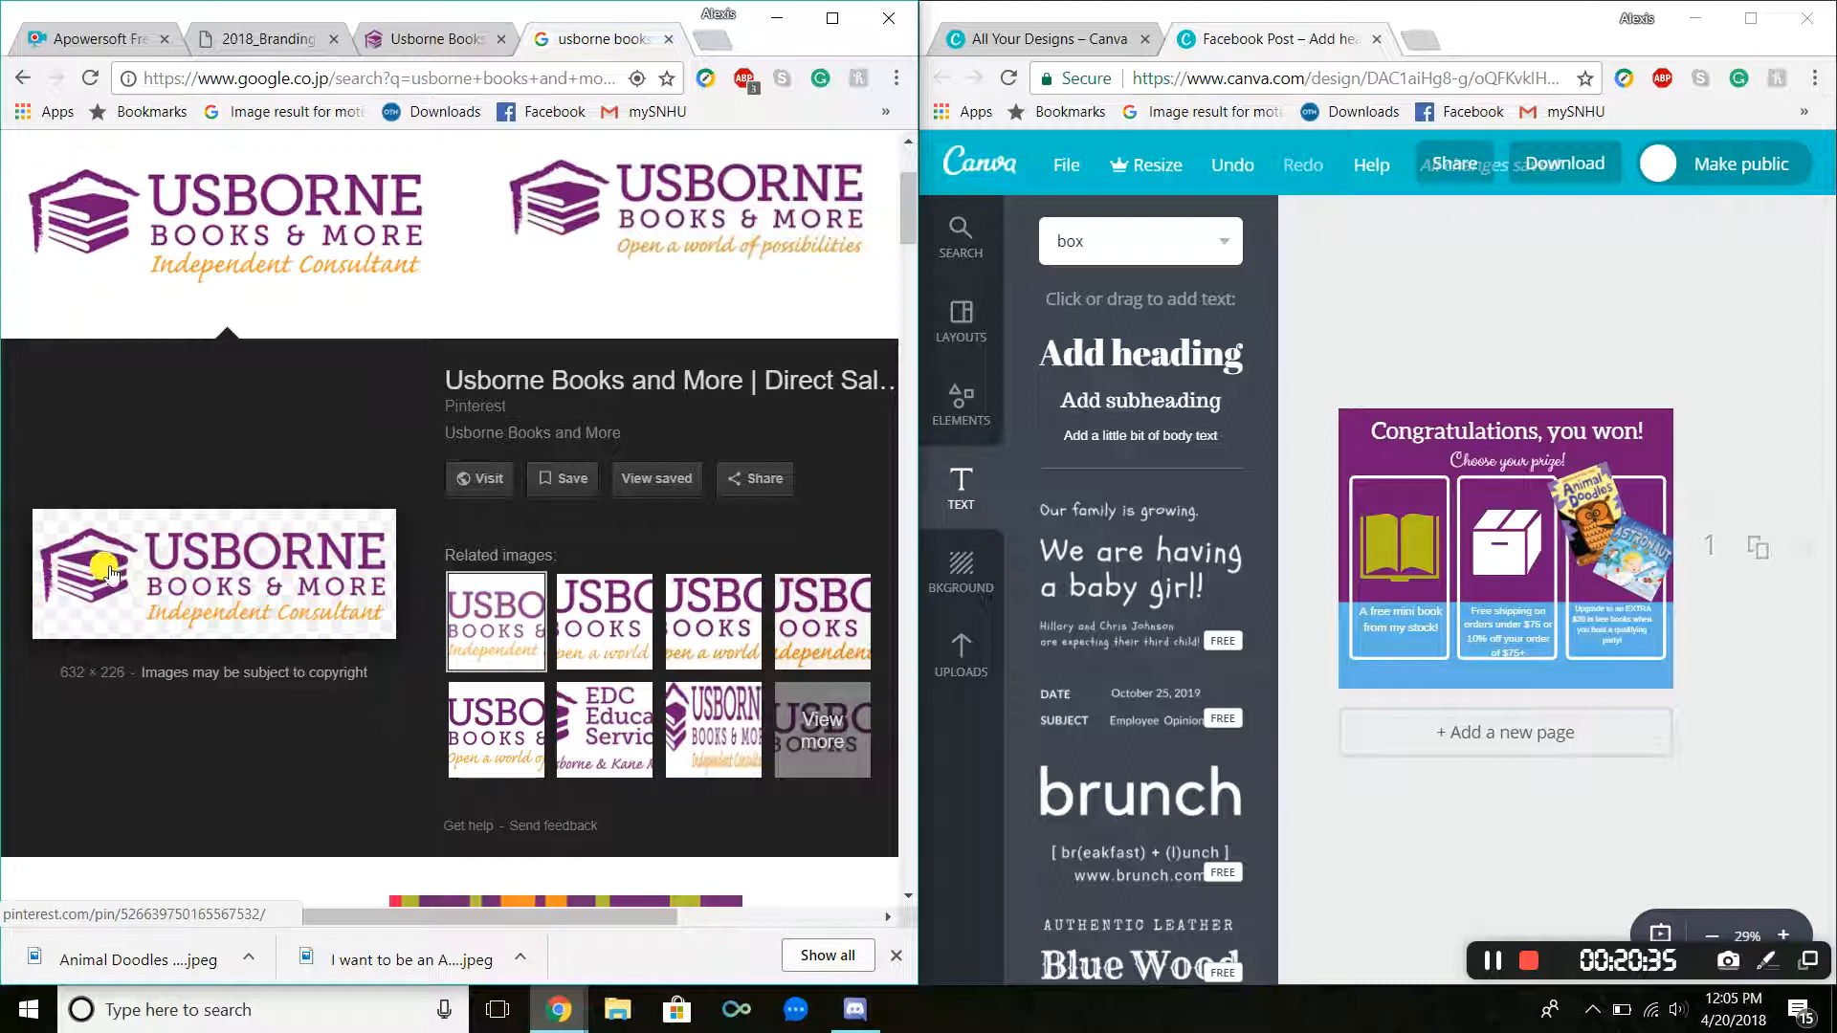
Step: Save the color Usborne Books & More Independent Consultant logo to Downloads as Ubam color logo
{"action": "right_click", "coordinate": [174, 546]}
{"action": "left_click", "coordinate": [268, 751]}
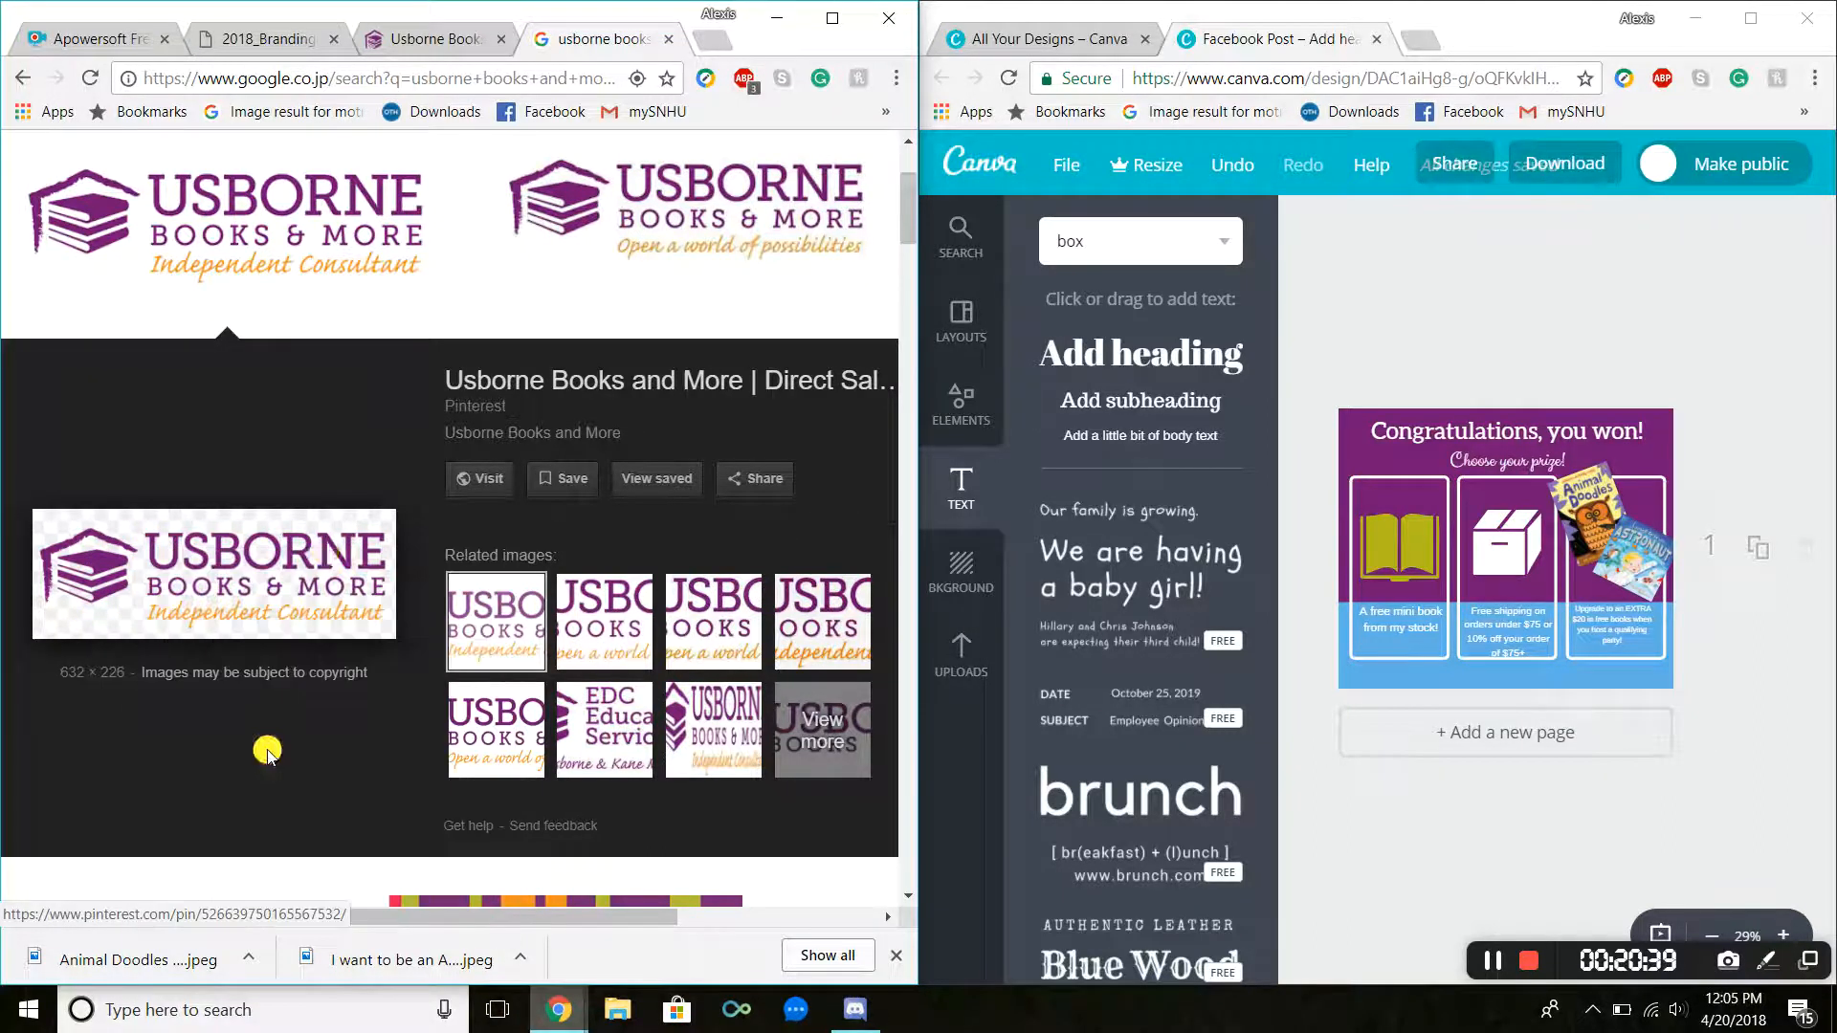
{"action": "left_click", "coordinate": [106, 264]}
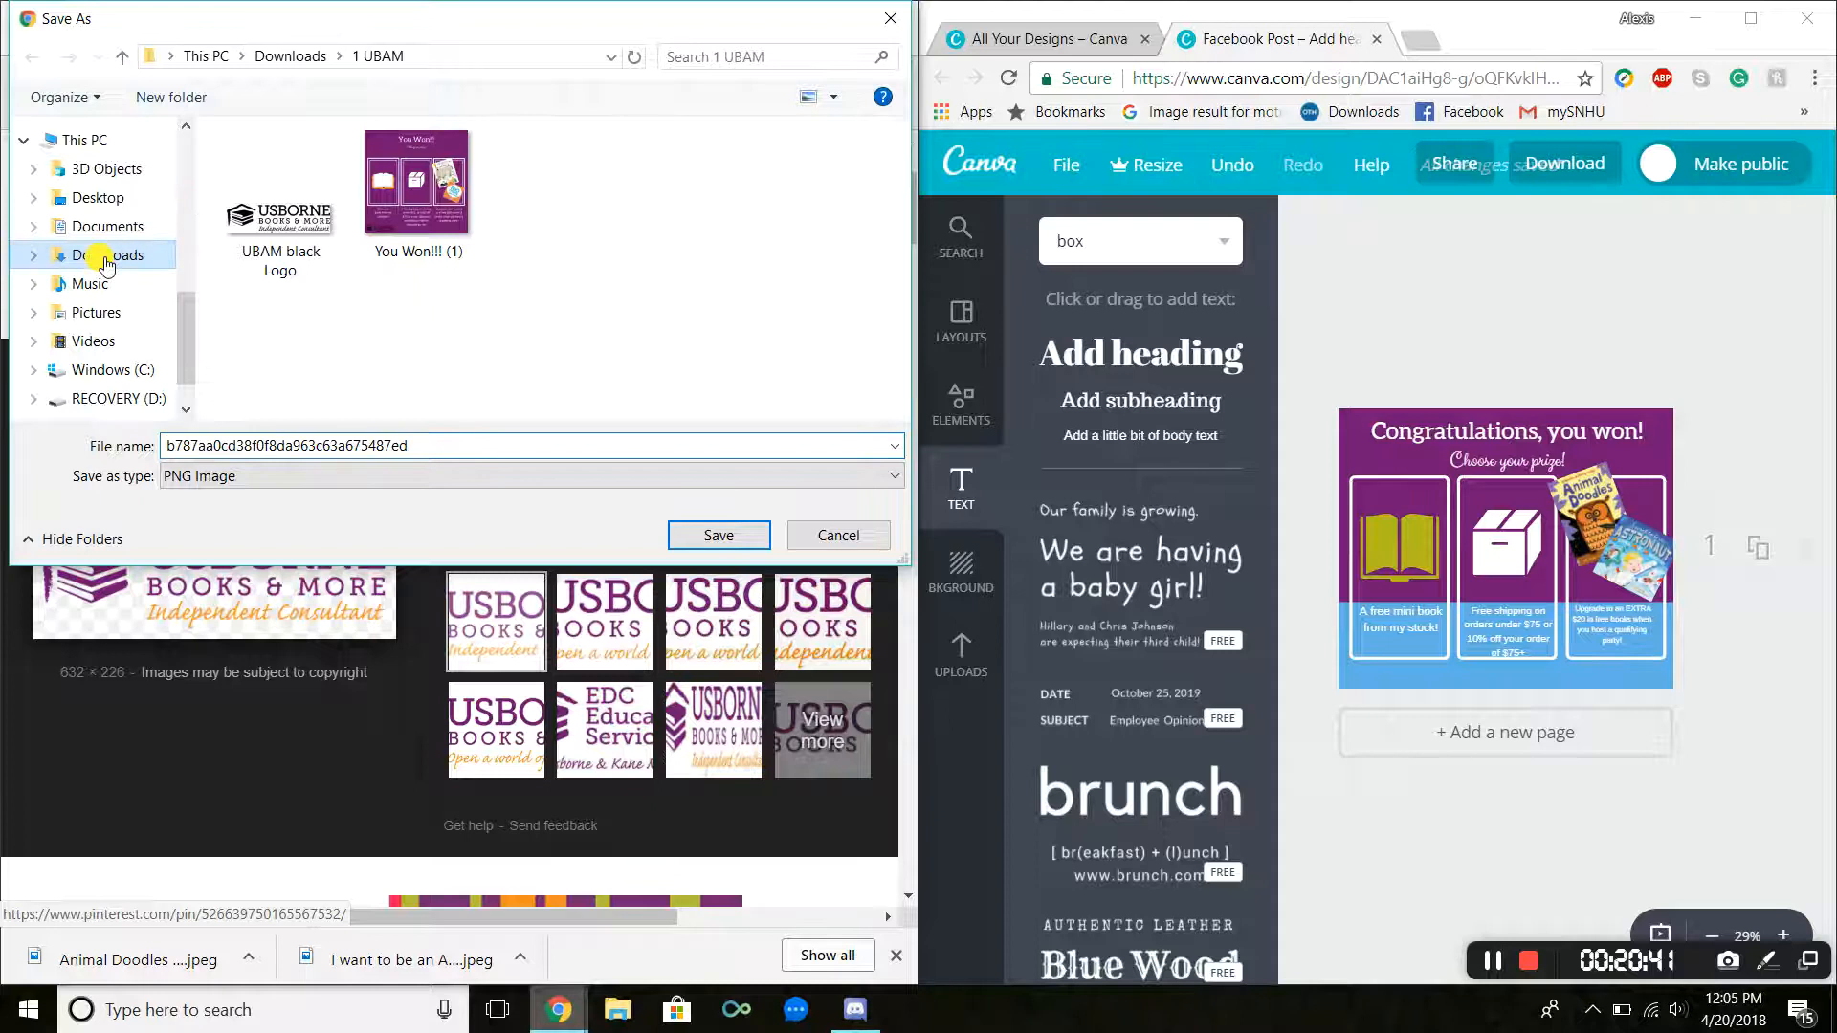
{"action": "left_click", "coordinate": [288, 190]}
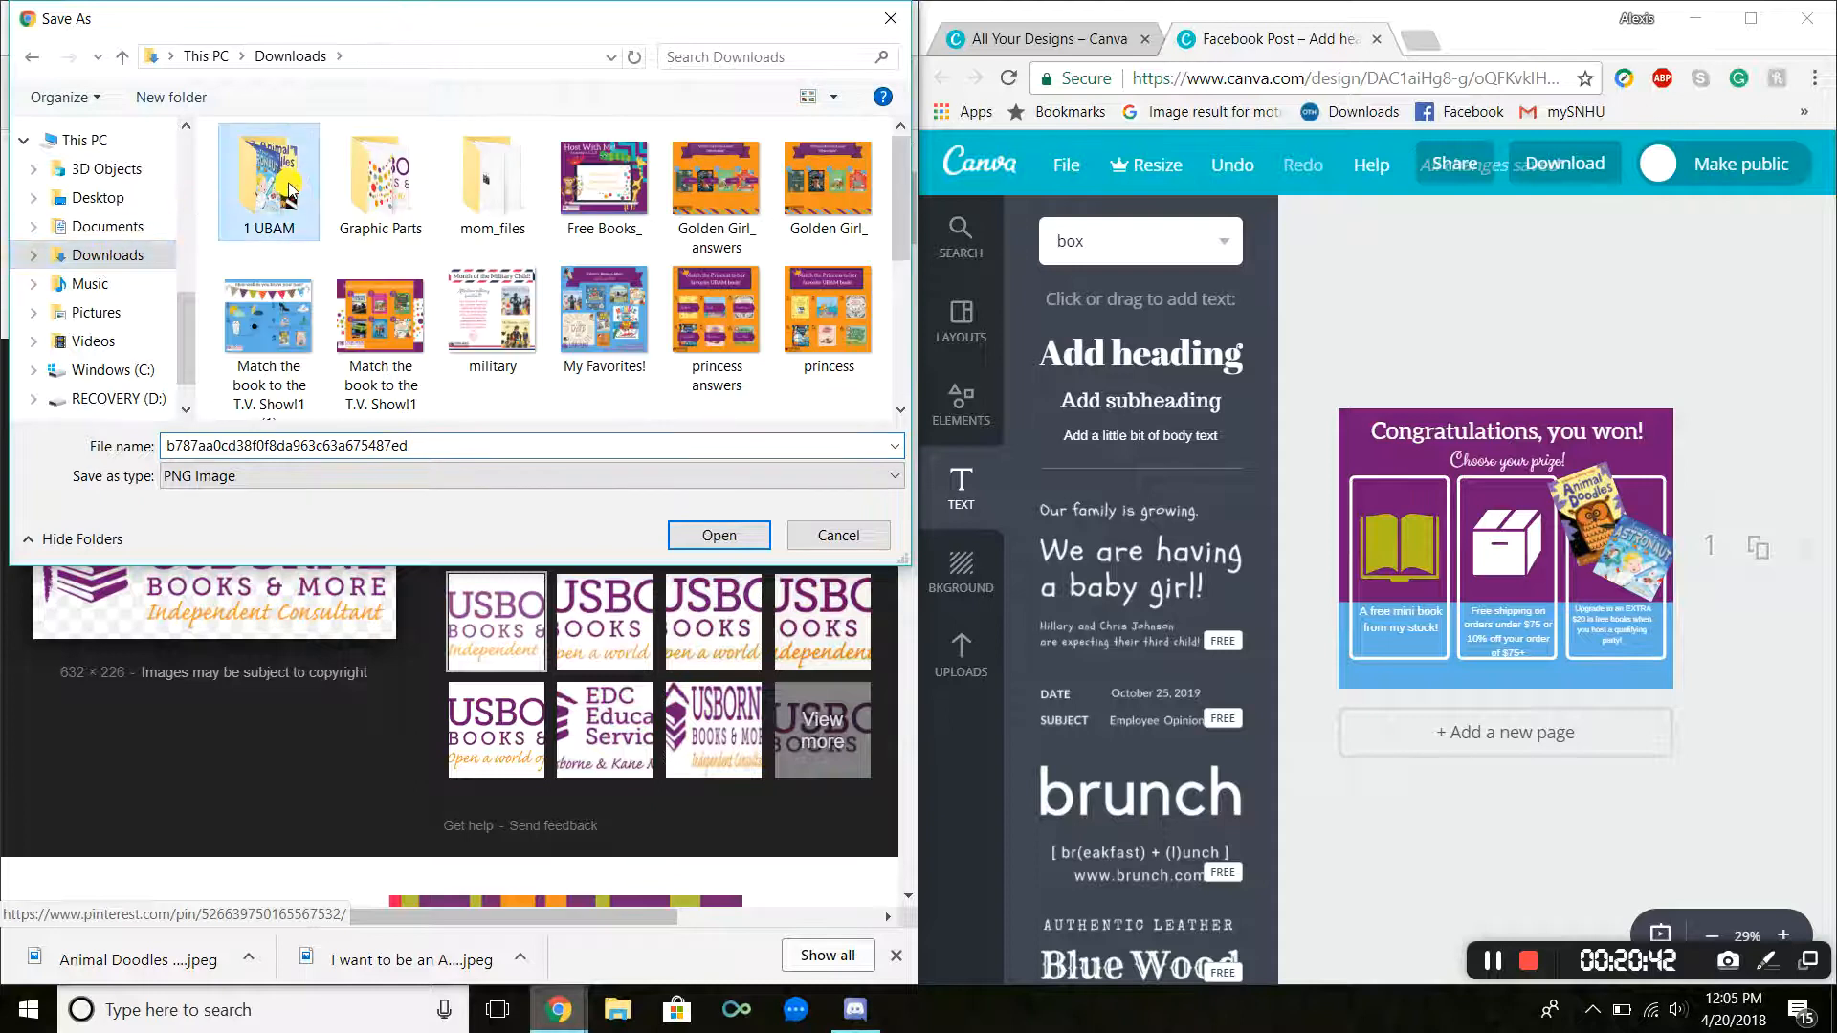
{"action": "left_click", "coordinate": [499, 447]}
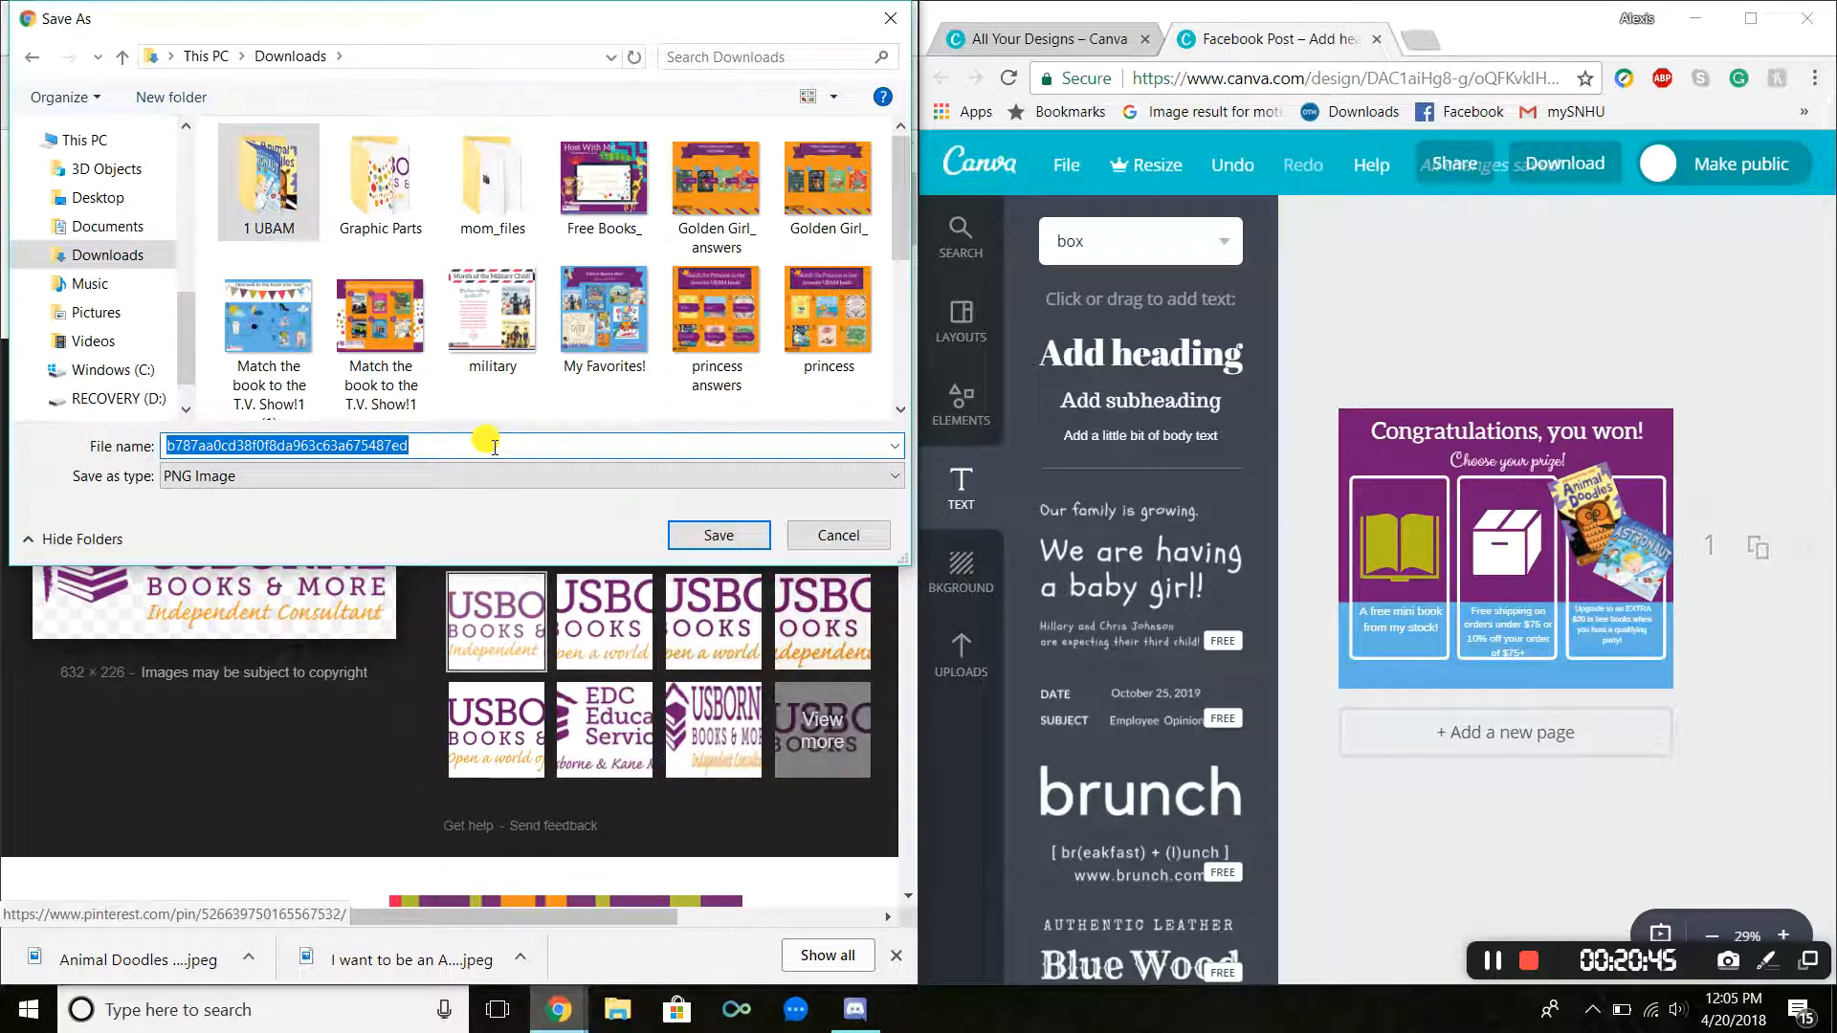
{"action": "type", "text": "Ubam "}
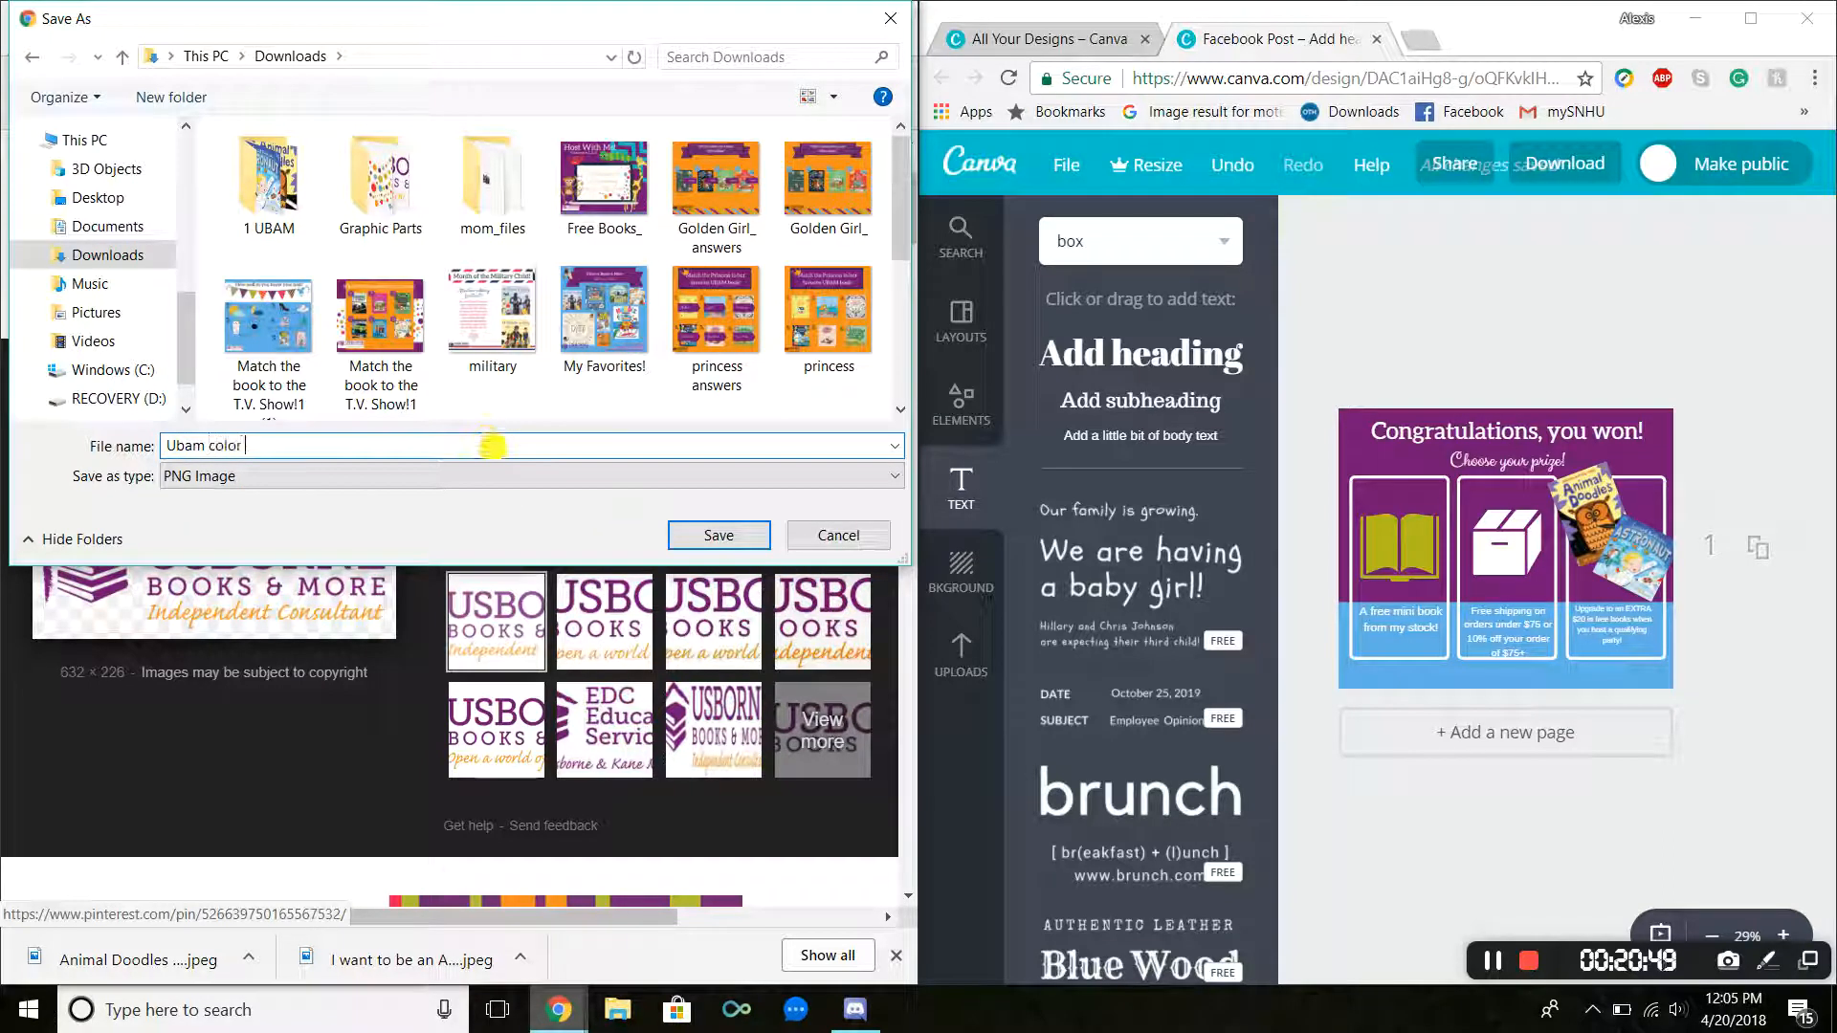
{"action": "type", "text": "color logo"}
{"action": "key", "text": "Return"}
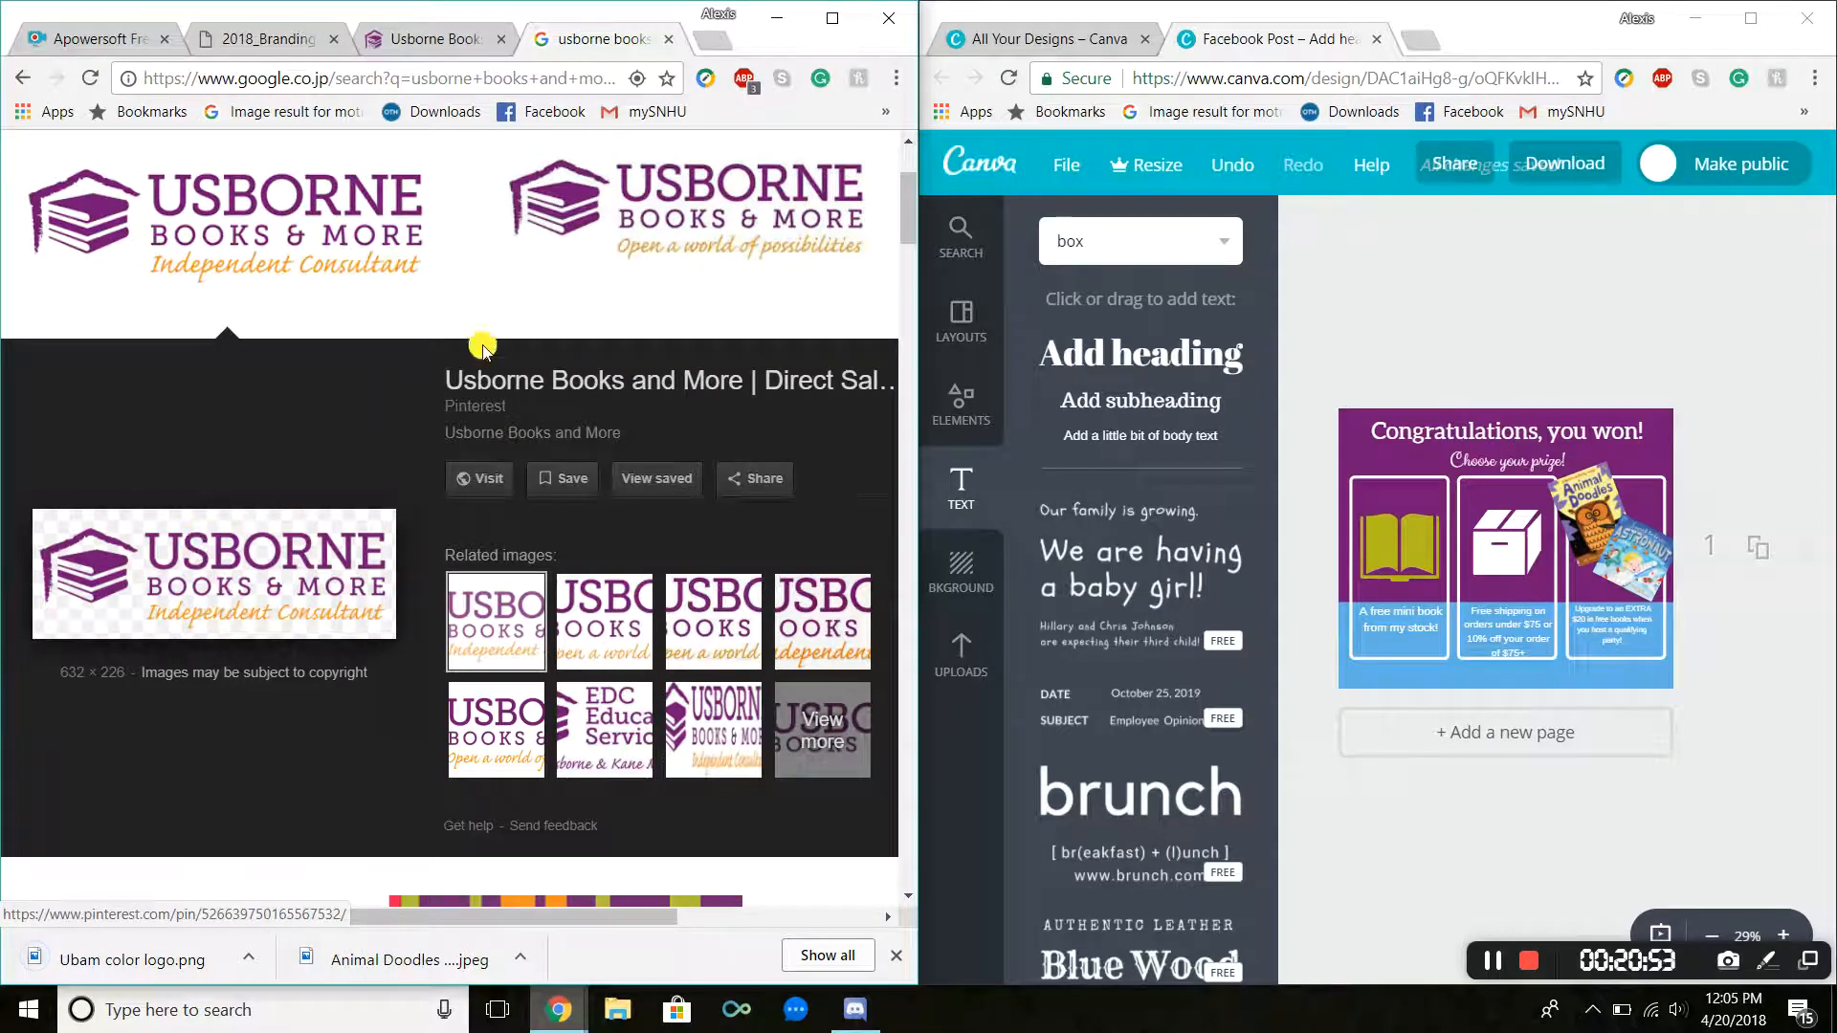
Step: Browse the logo image results for other versions of the Usborne consultant logo
{"action": "left_click", "coordinate": [497, 292]}
{"action": "scroll", "coordinate": [574, 565], "scroll_direction": "down", "scroll_amount": 2}
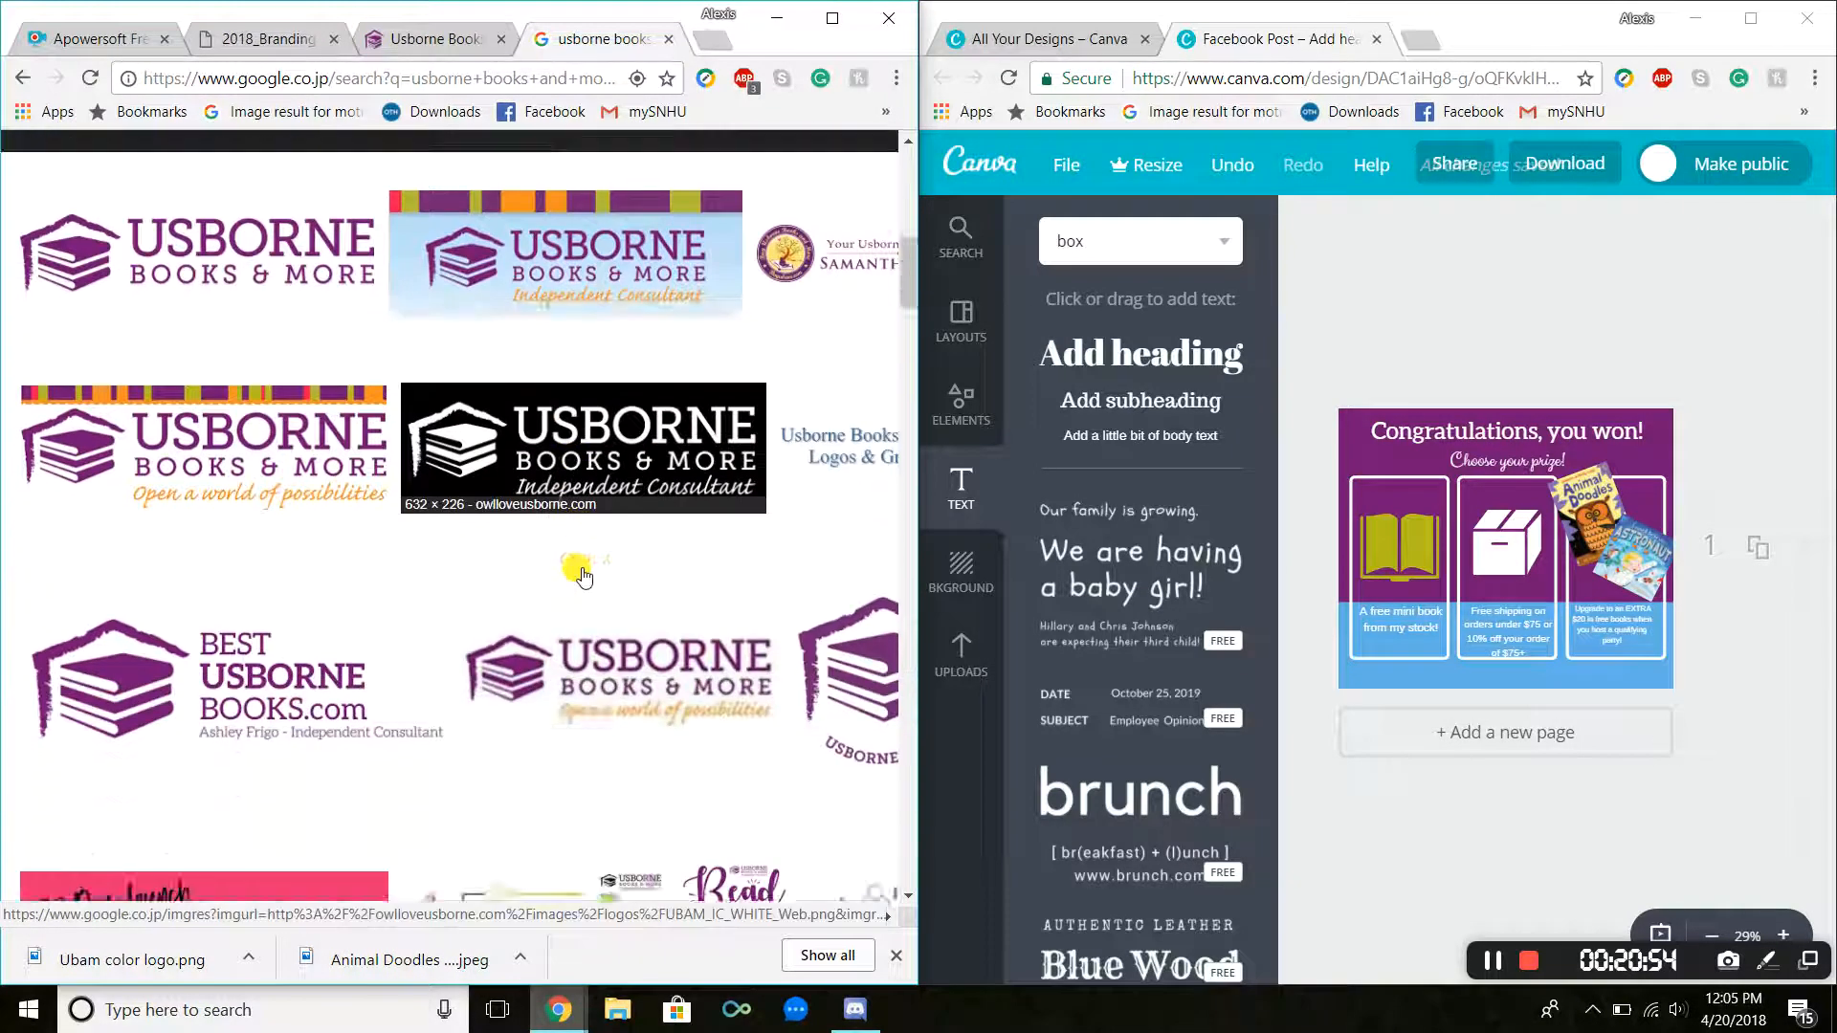
{"action": "scroll", "coordinate": [582, 574], "scroll_direction": "down", "scroll_amount": 6}
{"action": "scroll", "coordinate": [586, 567], "scroll_direction": "up", "scroll_amount": 10}
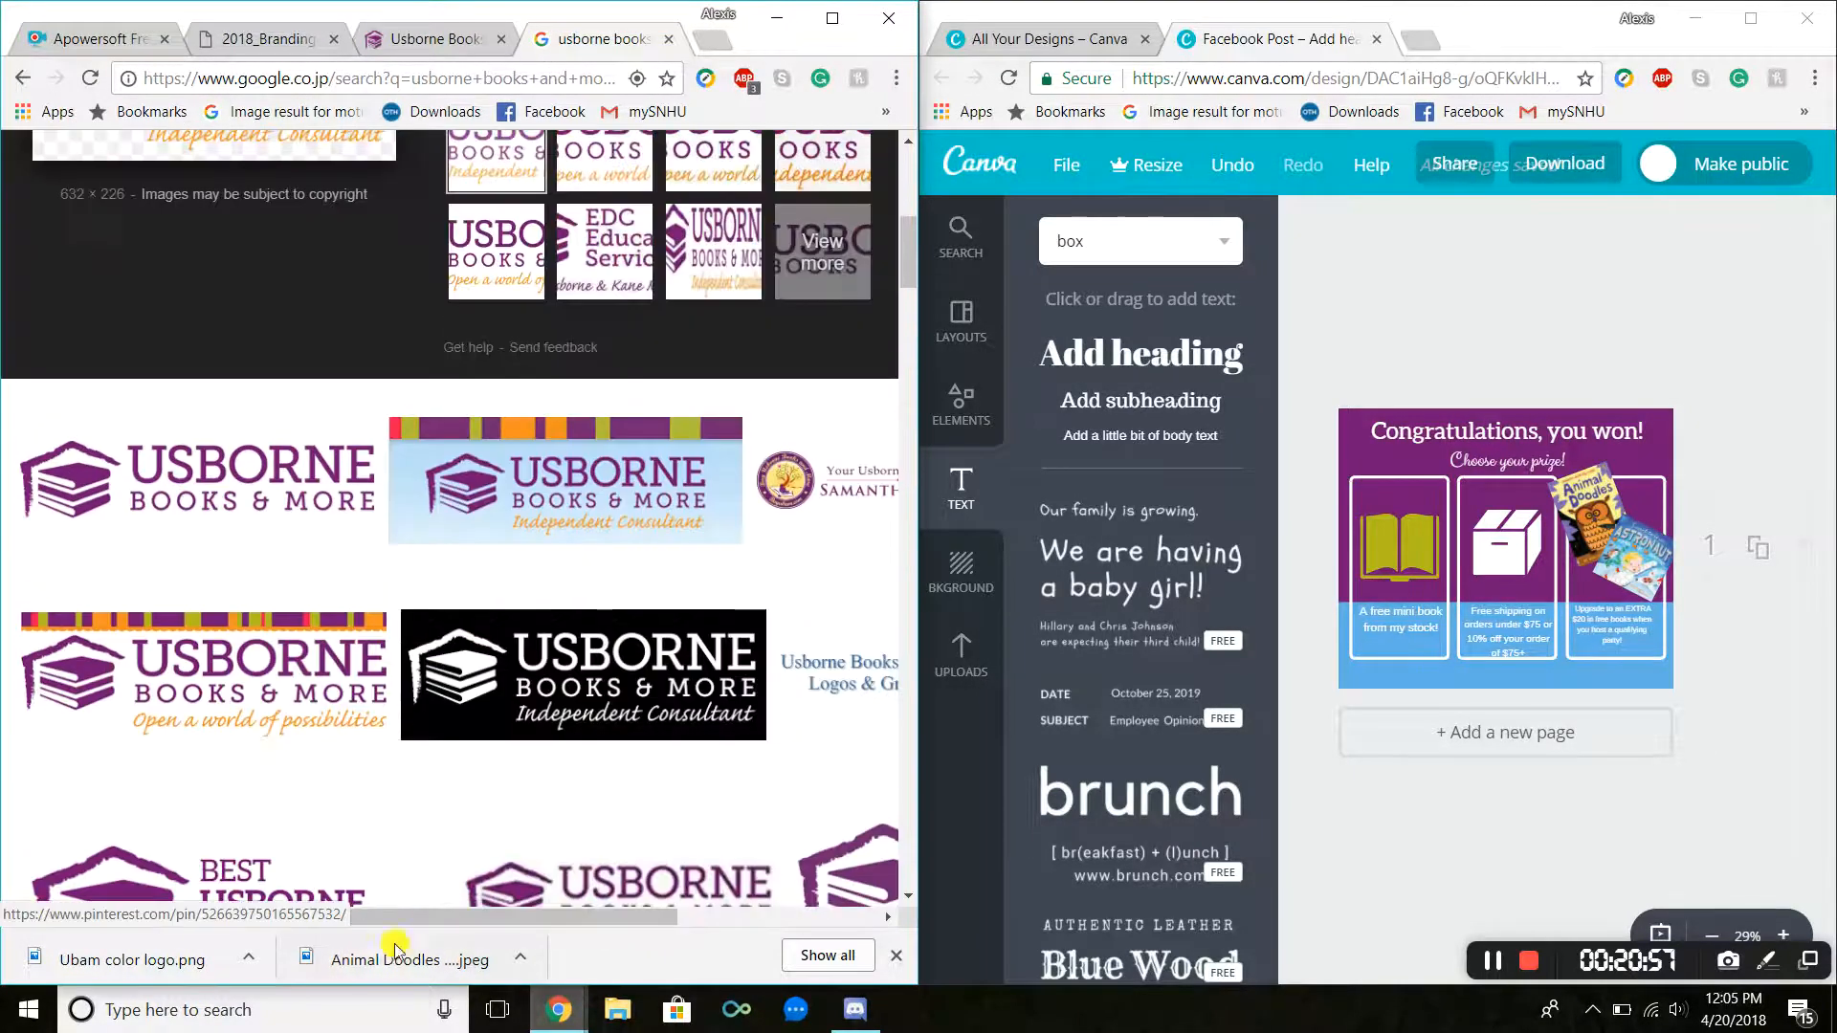
{"action": "scroll", "coordinate": [479, 890], "scroll_direction": "right", "scroll_amount": 2}
{"action": "left_click", "coordinate": [517, 848]}
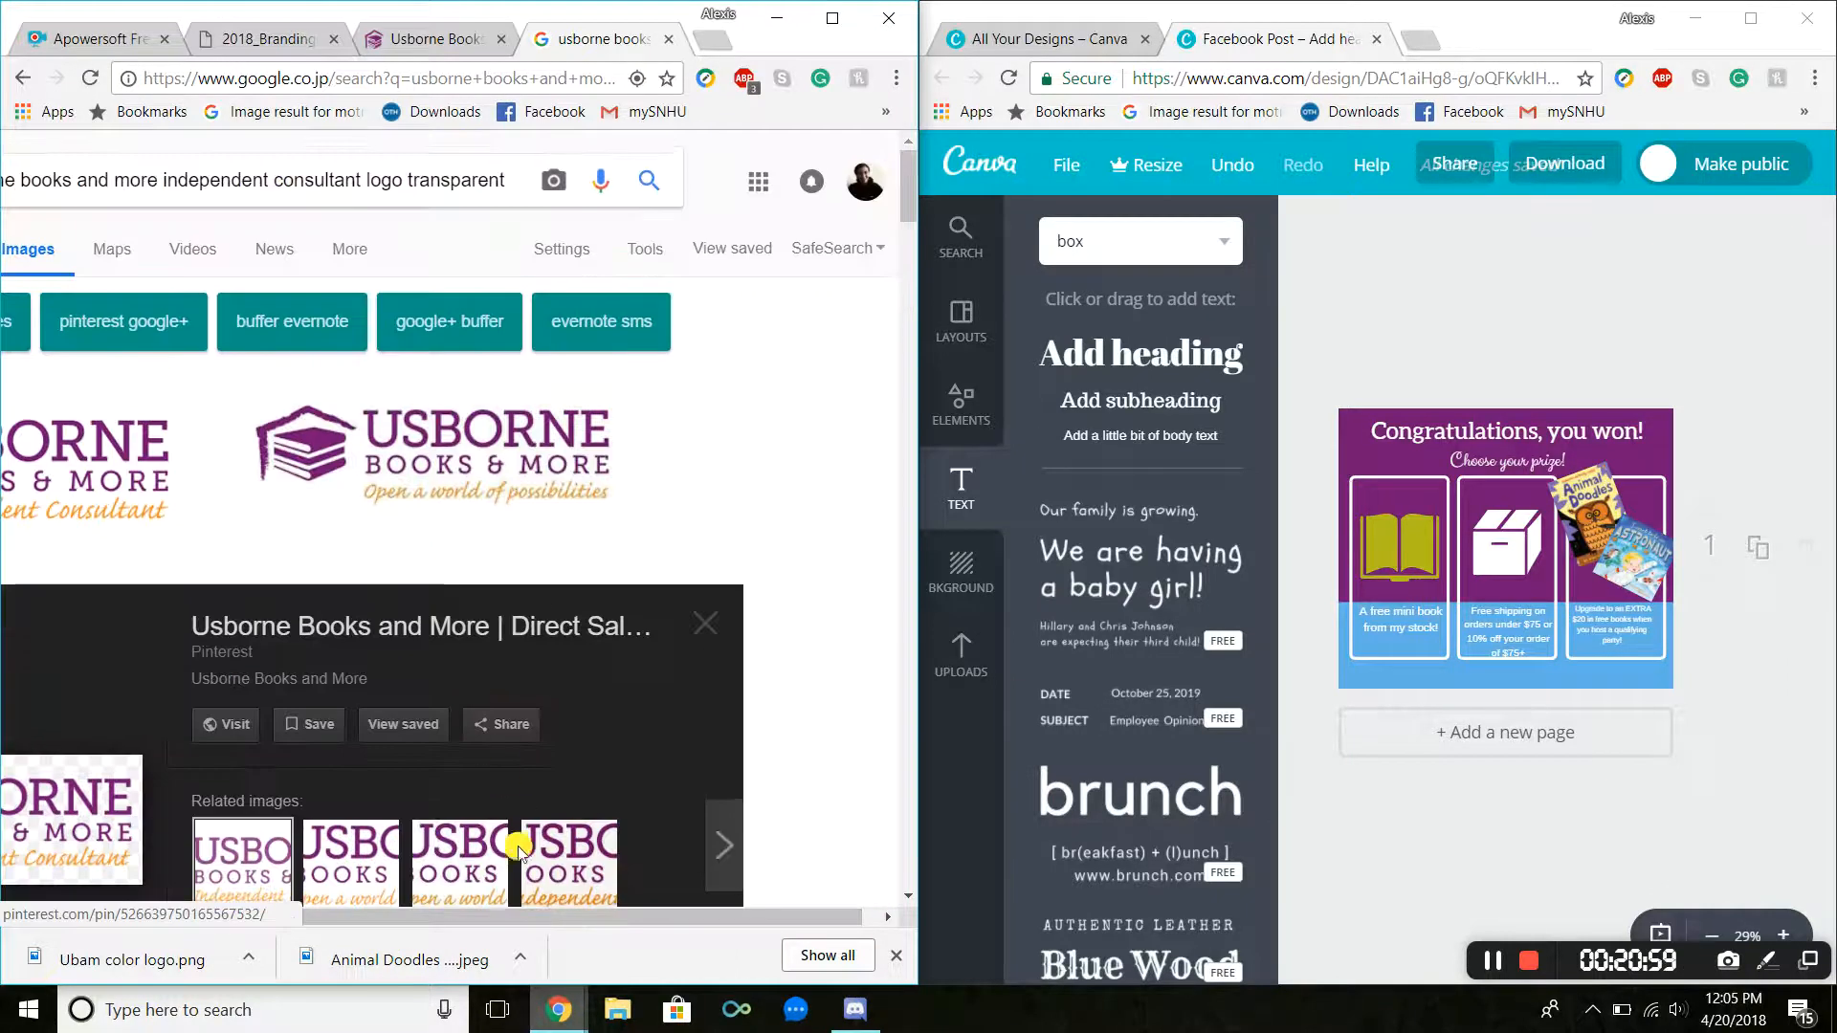
{"action": "scroll", "coordinate": [430, 861], "scroll_direction": "left", "scroll_amount": 3}
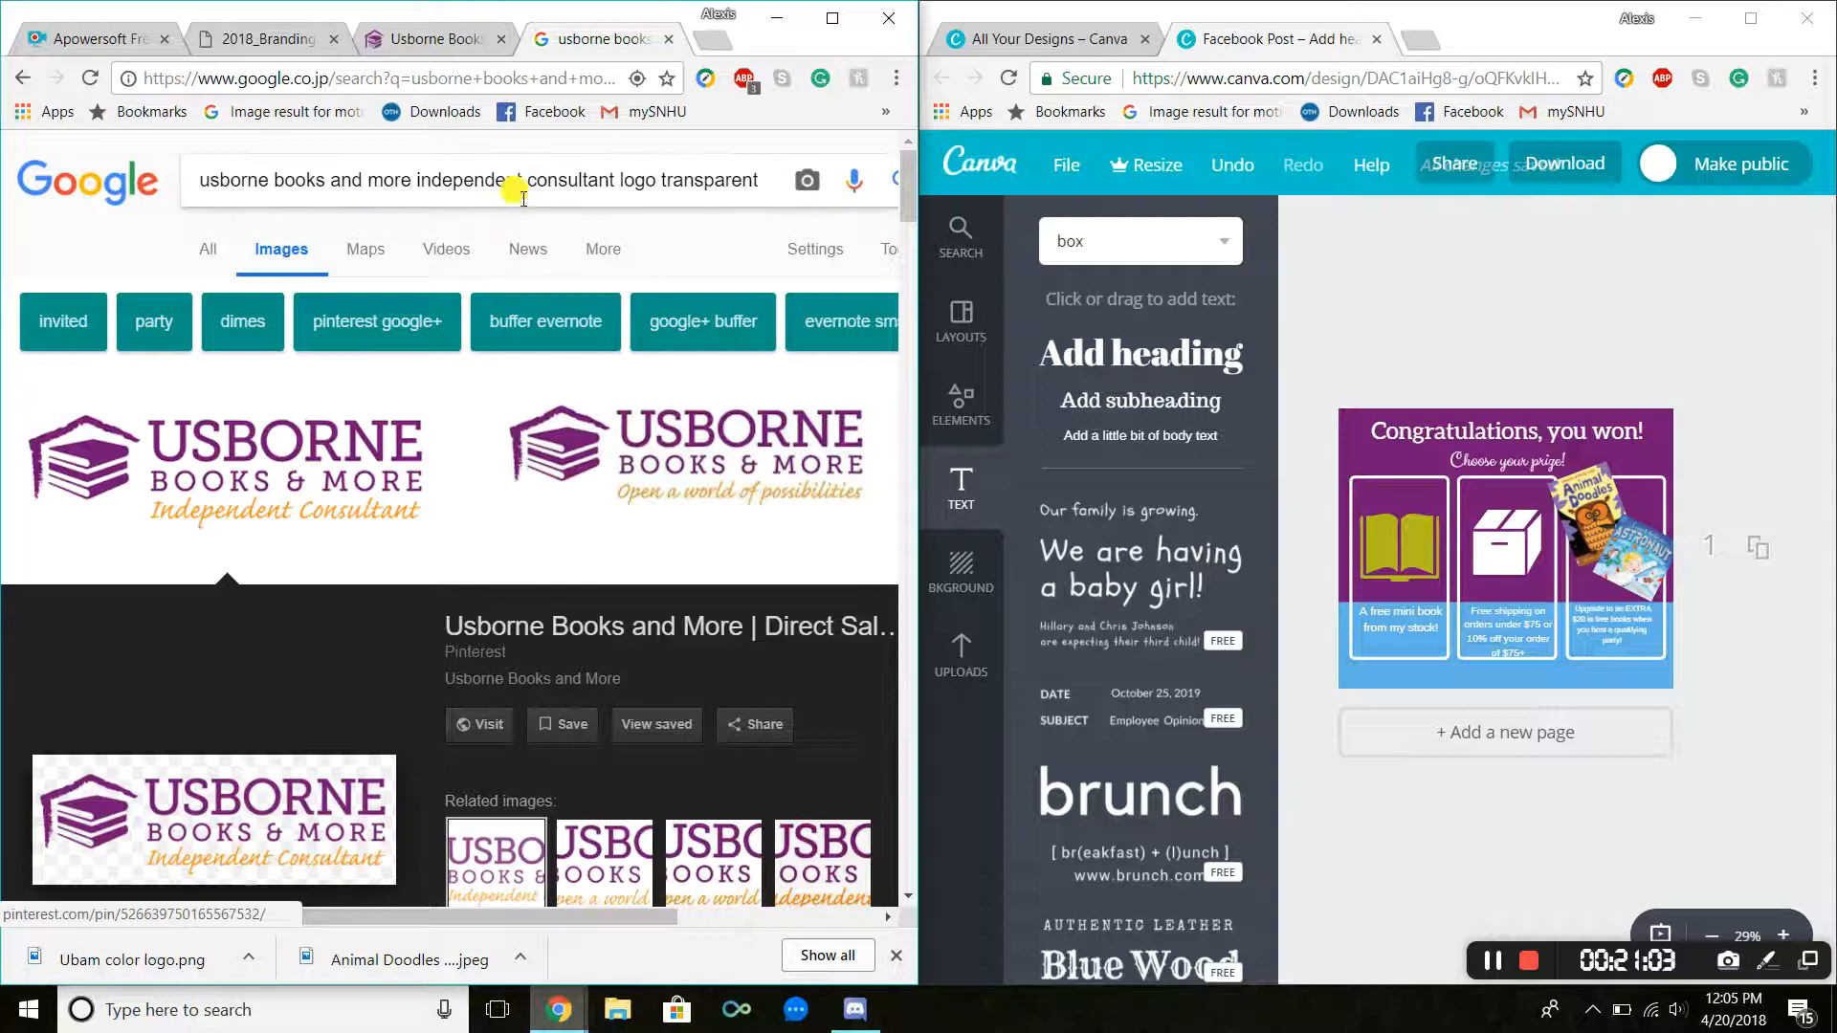
{"action": "scroll", "coordinate": [552, 217], "scroll_direction": "down", "scroll_amount": 10}
{"action": "scroll", "coordinate": [552, 217], "scroll_direction": "down", "scroll_amount": 15}
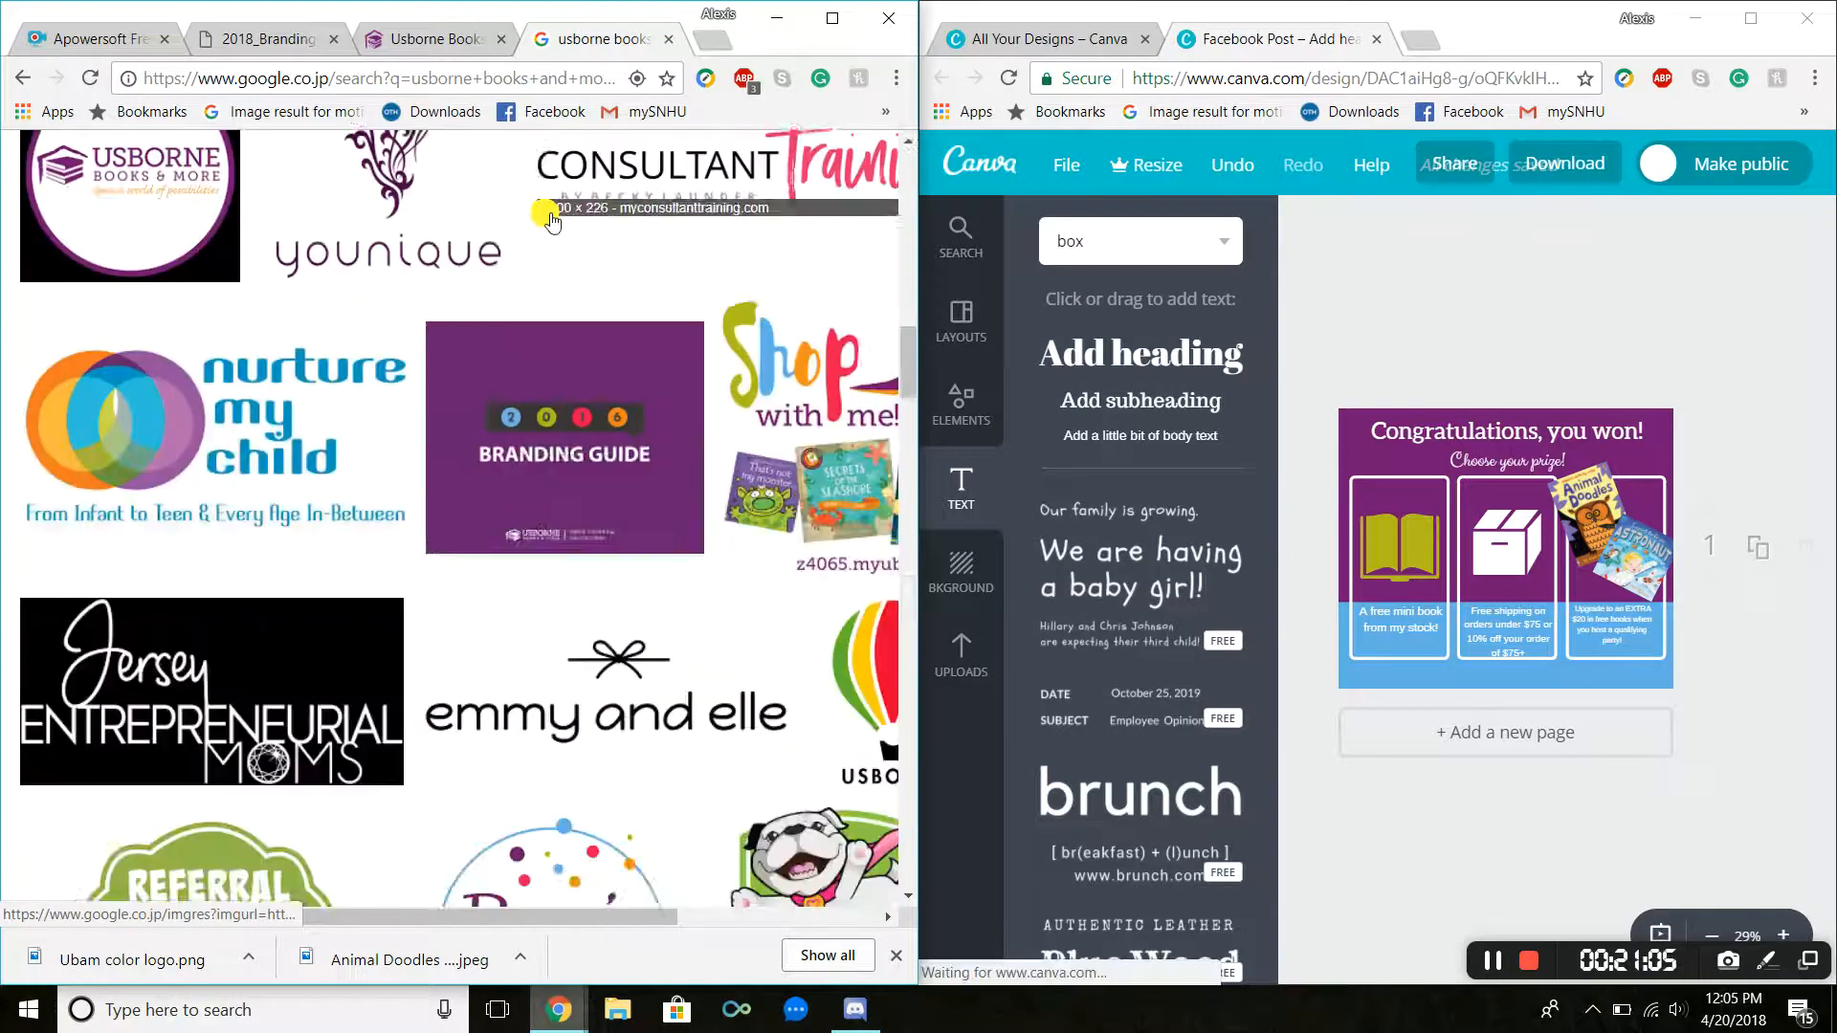
{"action": "scroll", "coordinate": [558, 227], "scroll_direction": "up", "scroll_amount": 20}
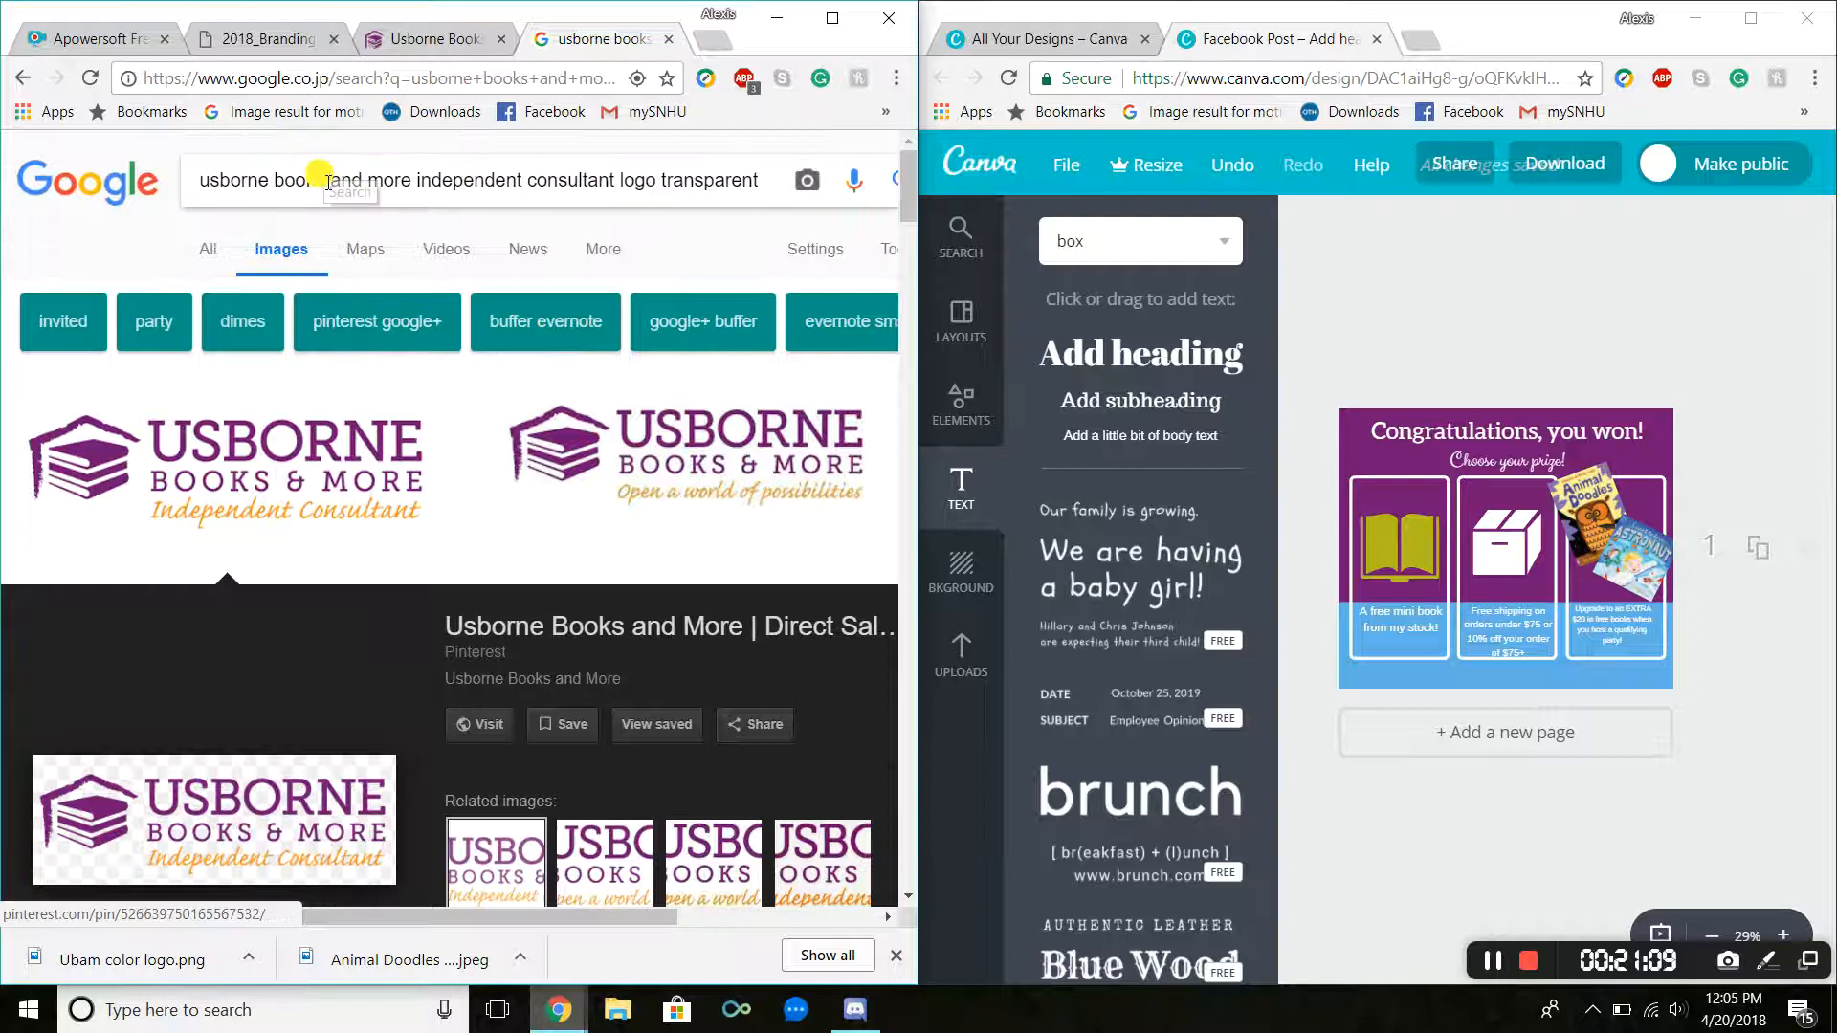
{"action": "scroll", "coordinate": [607, 689], "scroll_direction": "down", "scroll_amount": 4}
{"action": "left_click", "coordinate": [802, 610]}
{"action": "scroll", "coordinate": [673, 478], "scroll_direction": "down", "scroll_amount": 1}
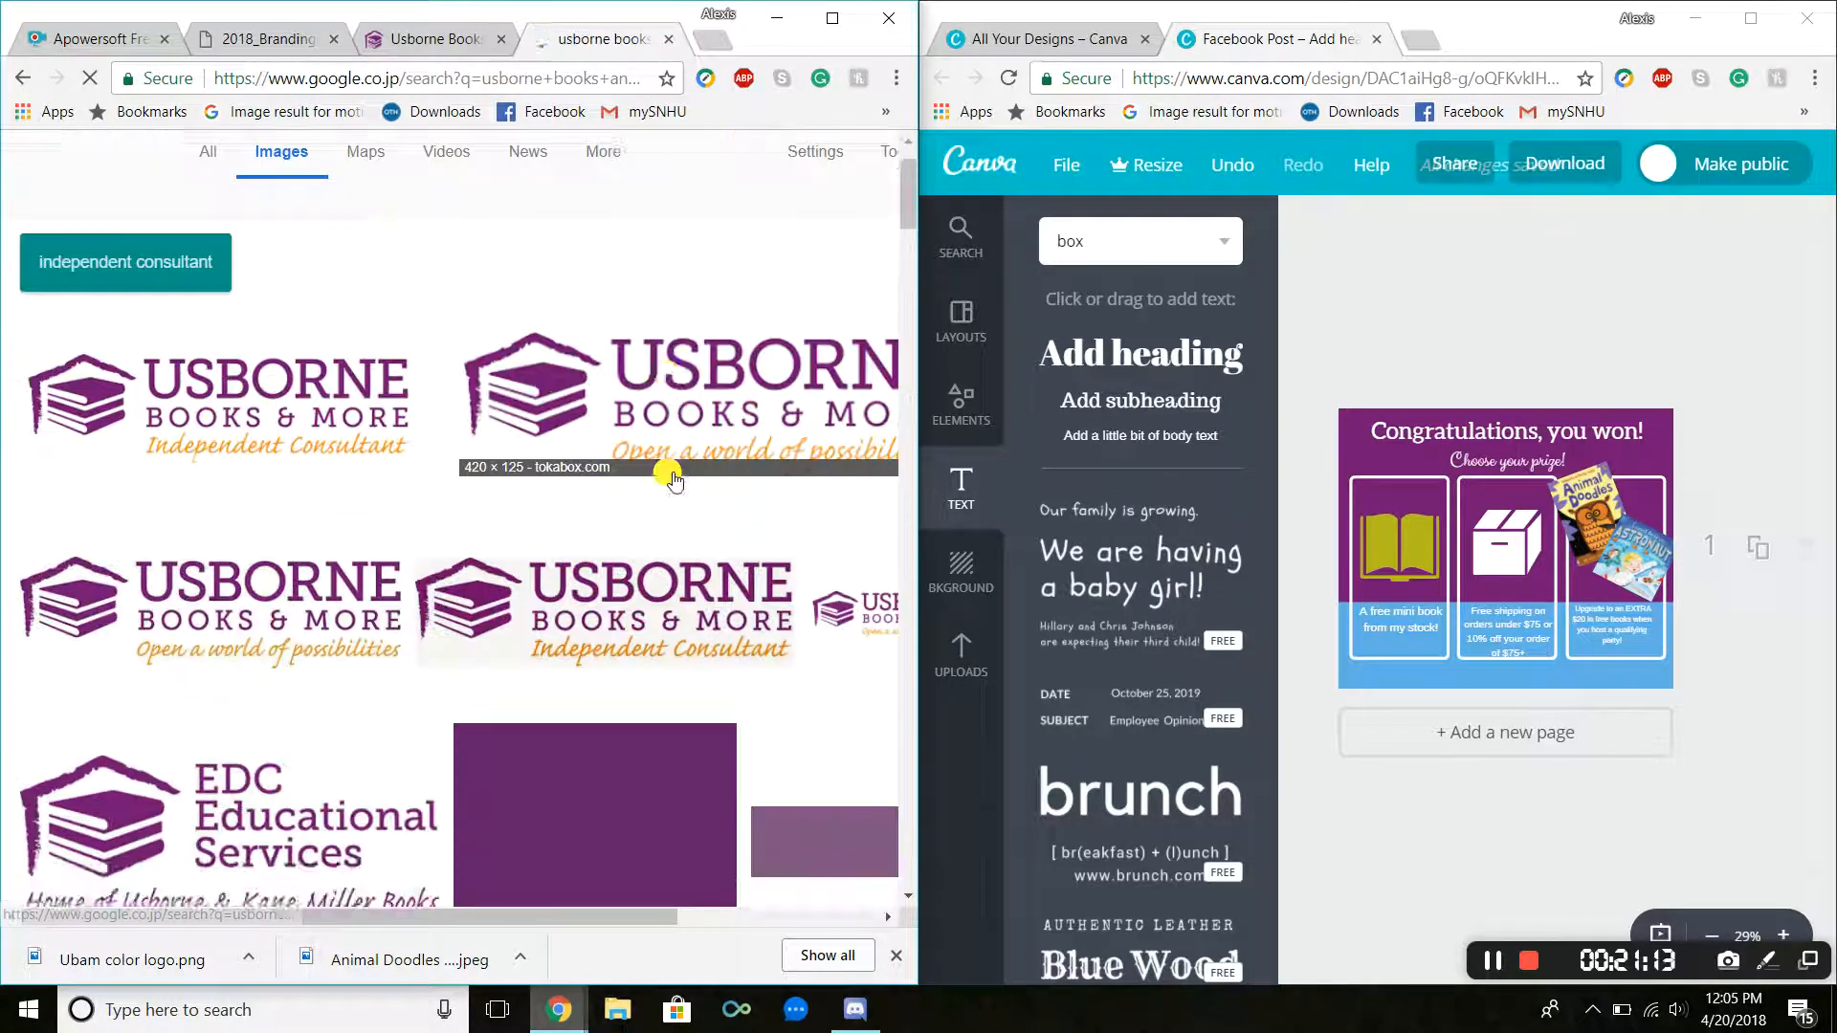
{"action": "scroll", "coordinate": [668, 476], "scroll_direction": "down", "scroll_amount": 9}
{"action": "scroll", "coordinate": [689, 398], "scroll_direction": "up", "scroll_amount": 10}
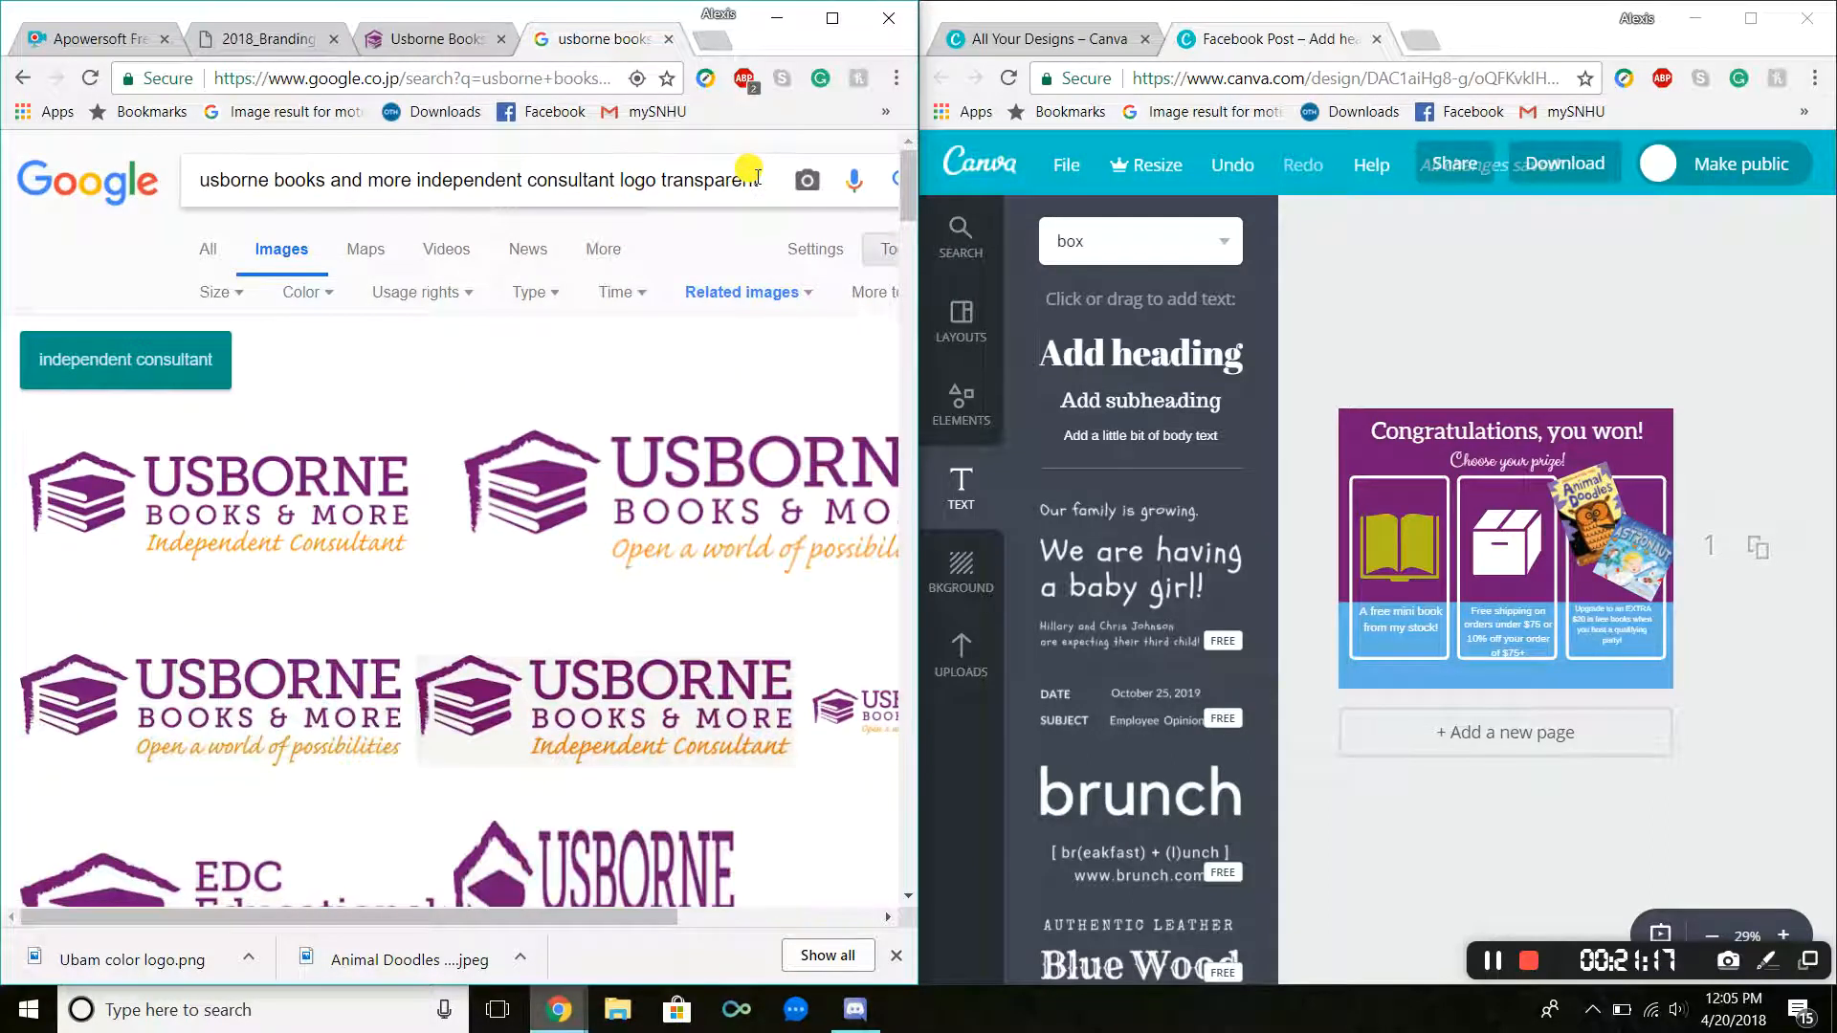
Step: Search Google Images for the usborne books and more independent consultant logo transparent, black and white, and browse the results
{"action": "type", "text": "black and white"}
{"action": "key", "text": "Return"}
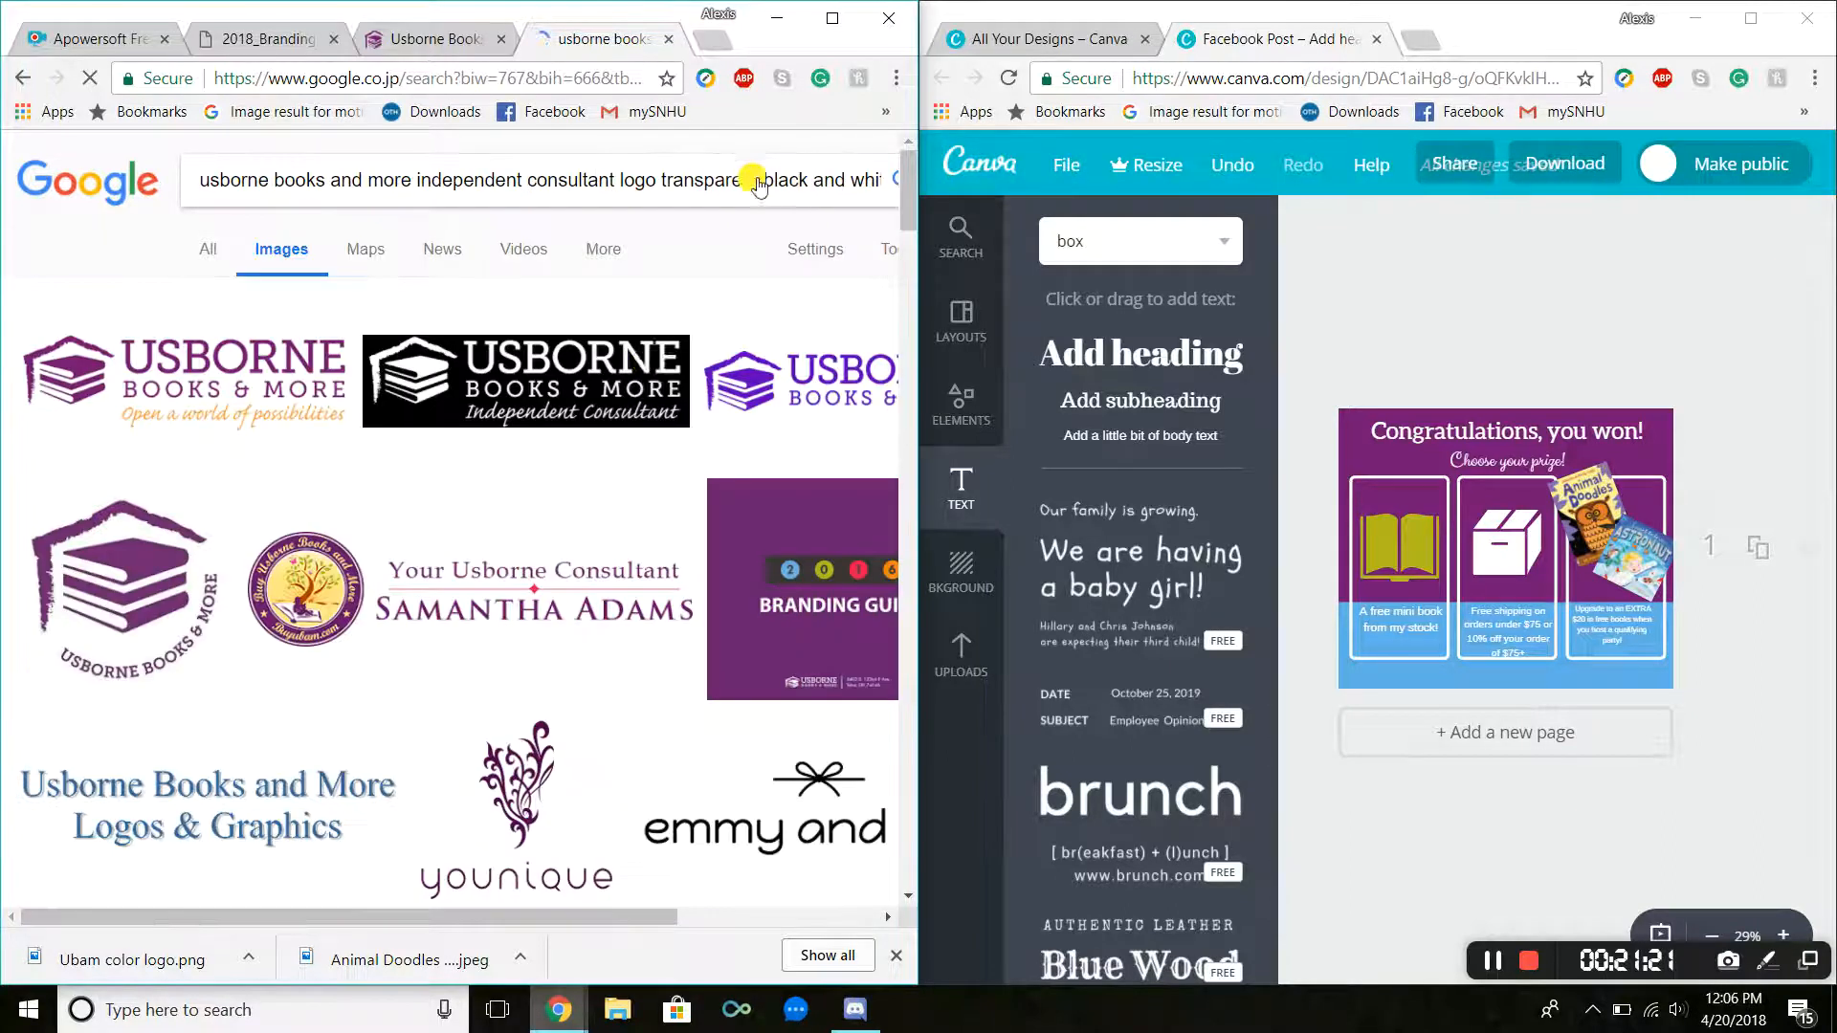
{"action": "scroll", "coordinate": [636, 383], "scroll_direction": "down", "scroll_amount": 13}
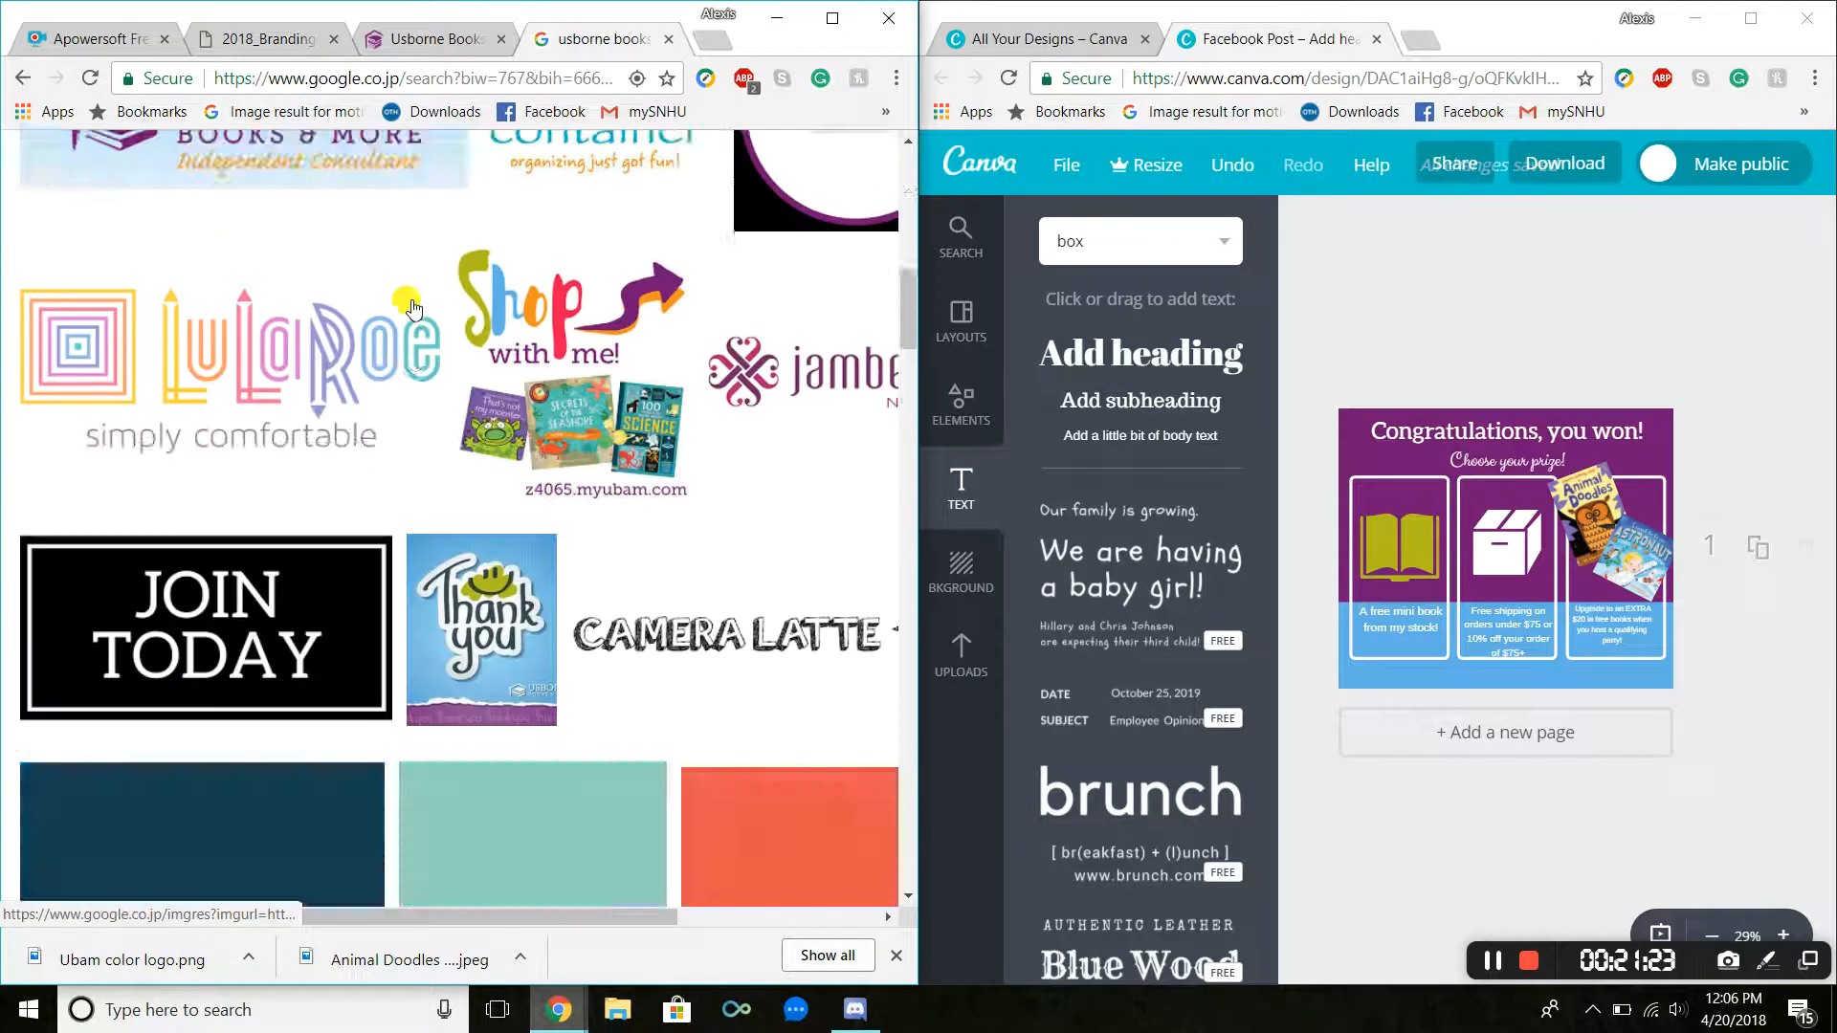
{"action": "scroll", "coordinate": [413, 306], "scroll_direction": "up", "scroll_amount": 13}
Step: Search Google Images for ubam independent consultant logo transparent background, browse the results, and close the search tab
{"action": "triple_click", "coordinate": [413, 172]}
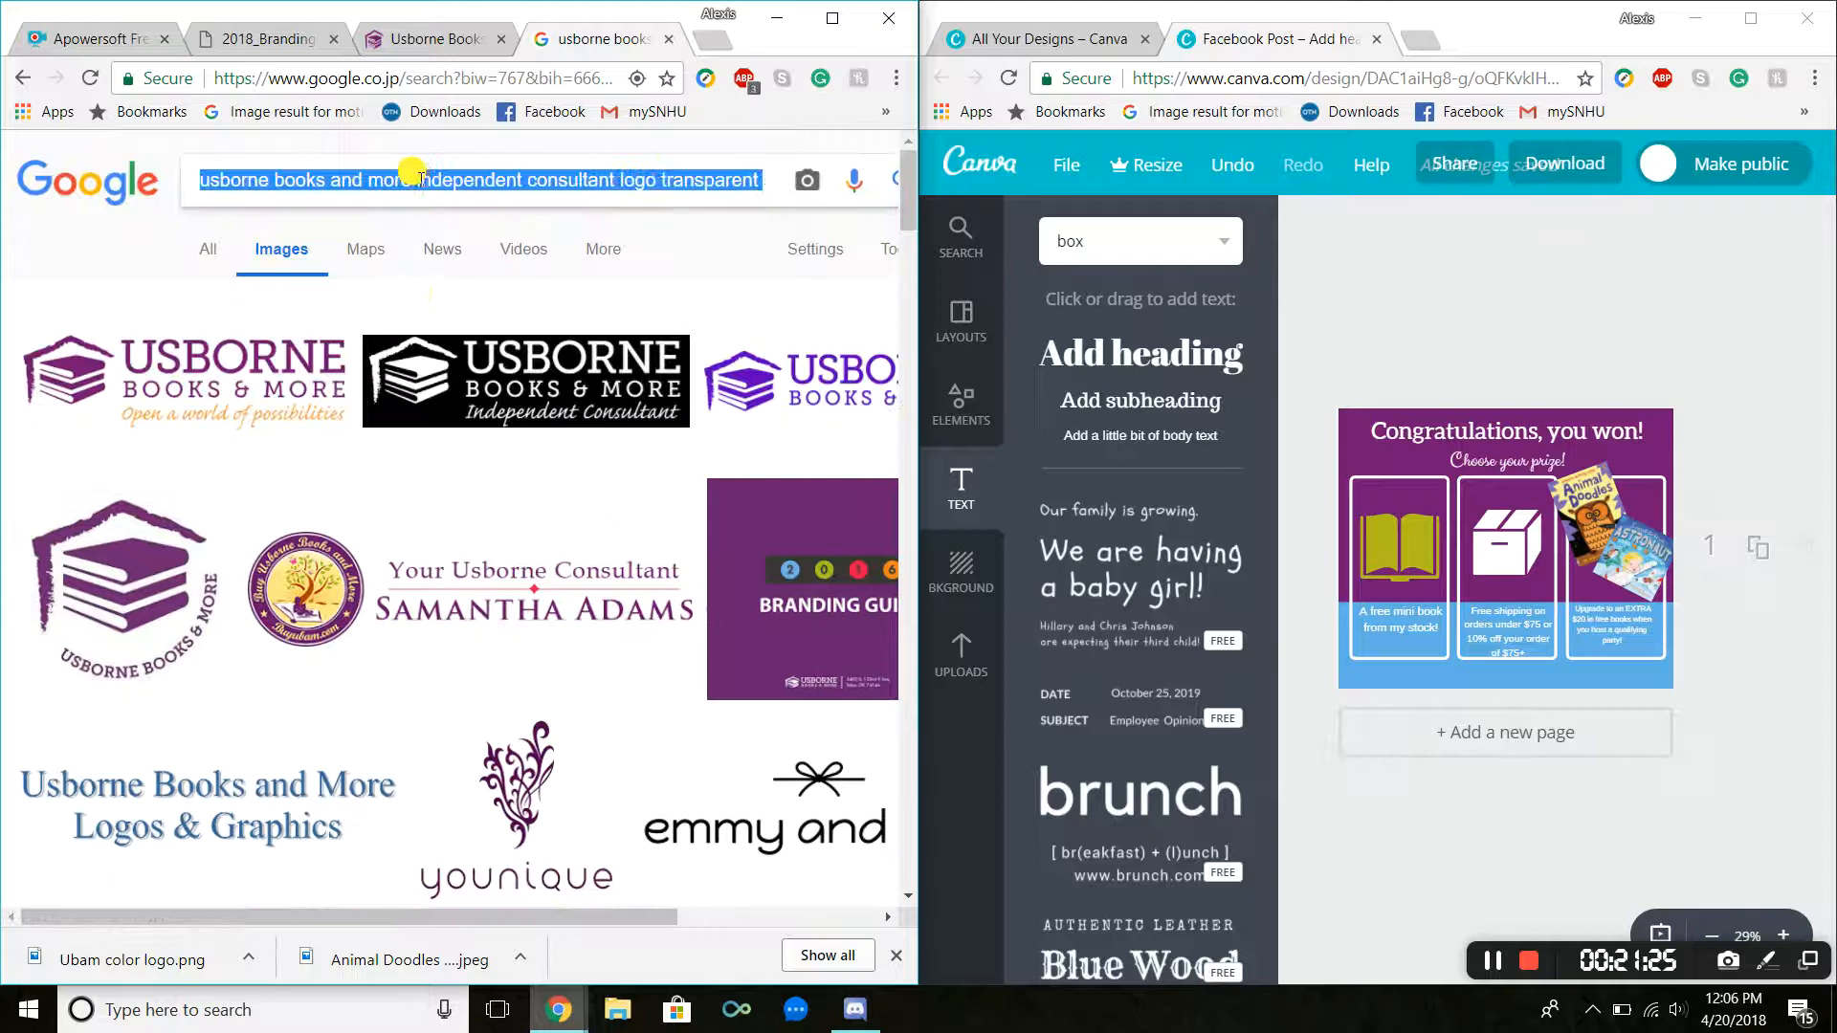
{"action": "type", "text": "ubam independ"}
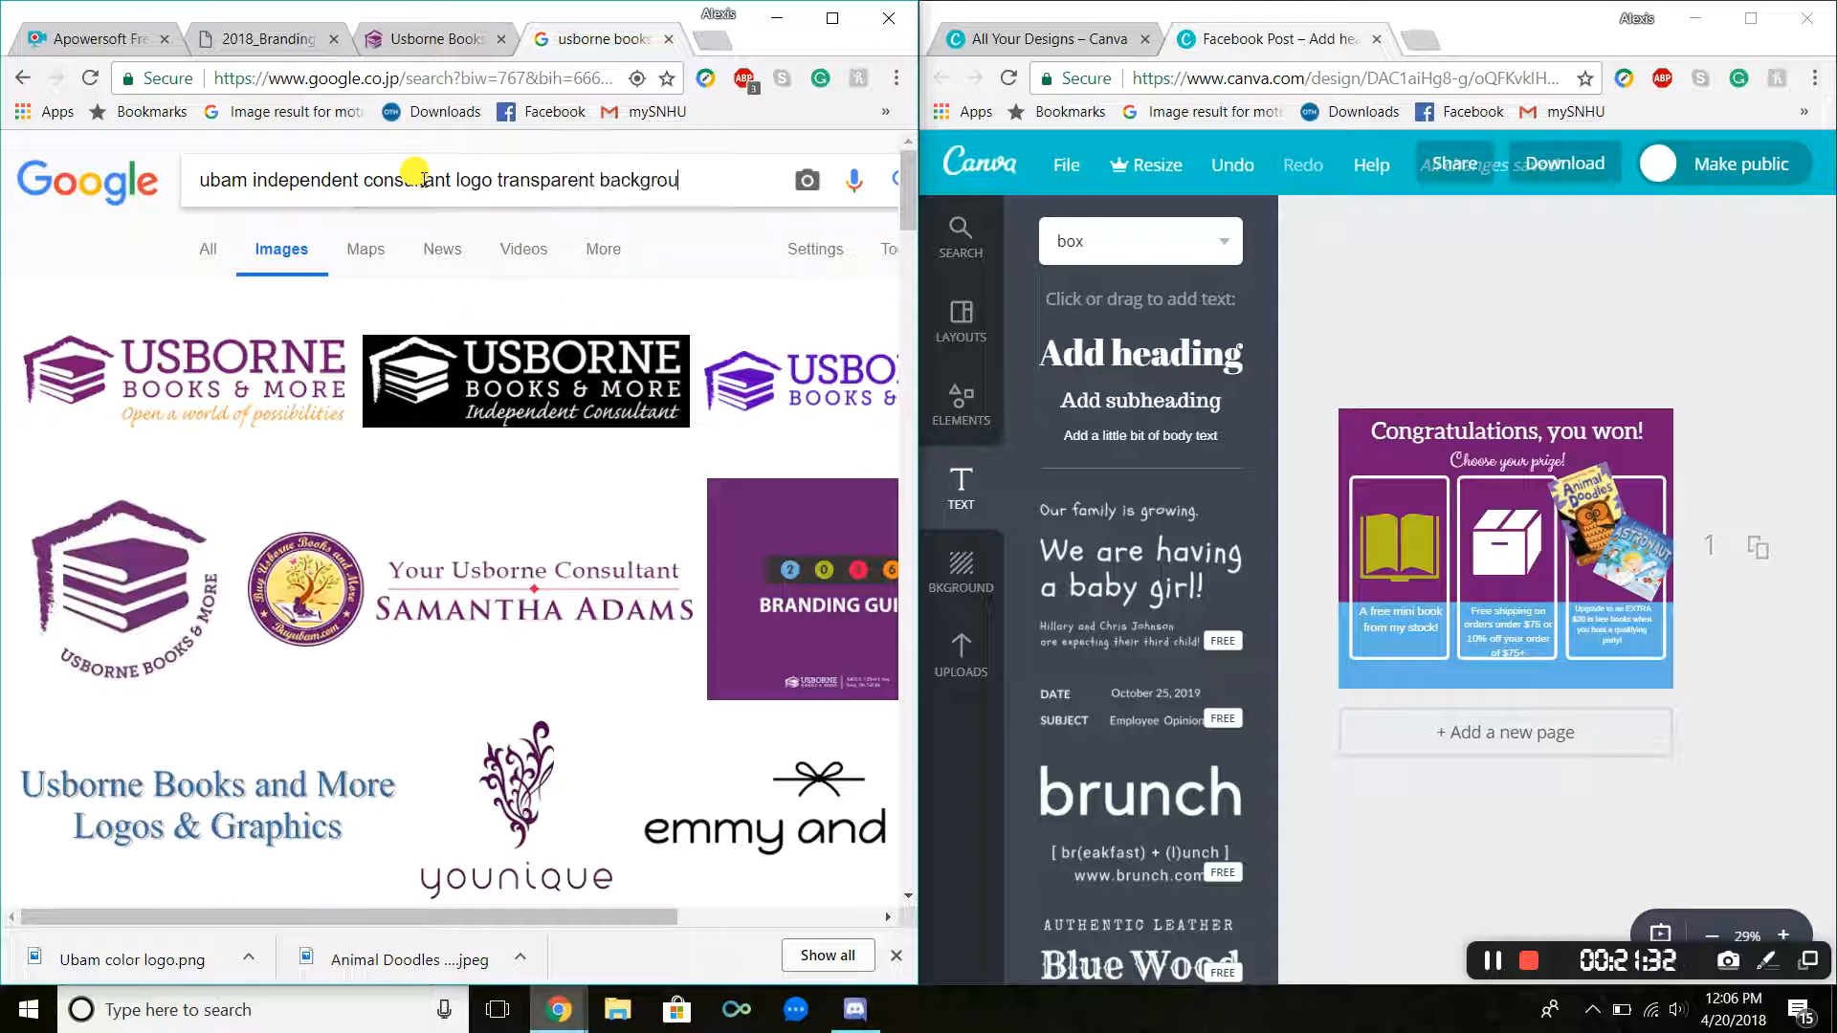
{"action": "type", "text": "nd"}
{"action": "key", "text": "Return"}
{"action": "scroll", "coordinate": [508, 392], "scroll_direction": "down", "scroll_amount": 1}
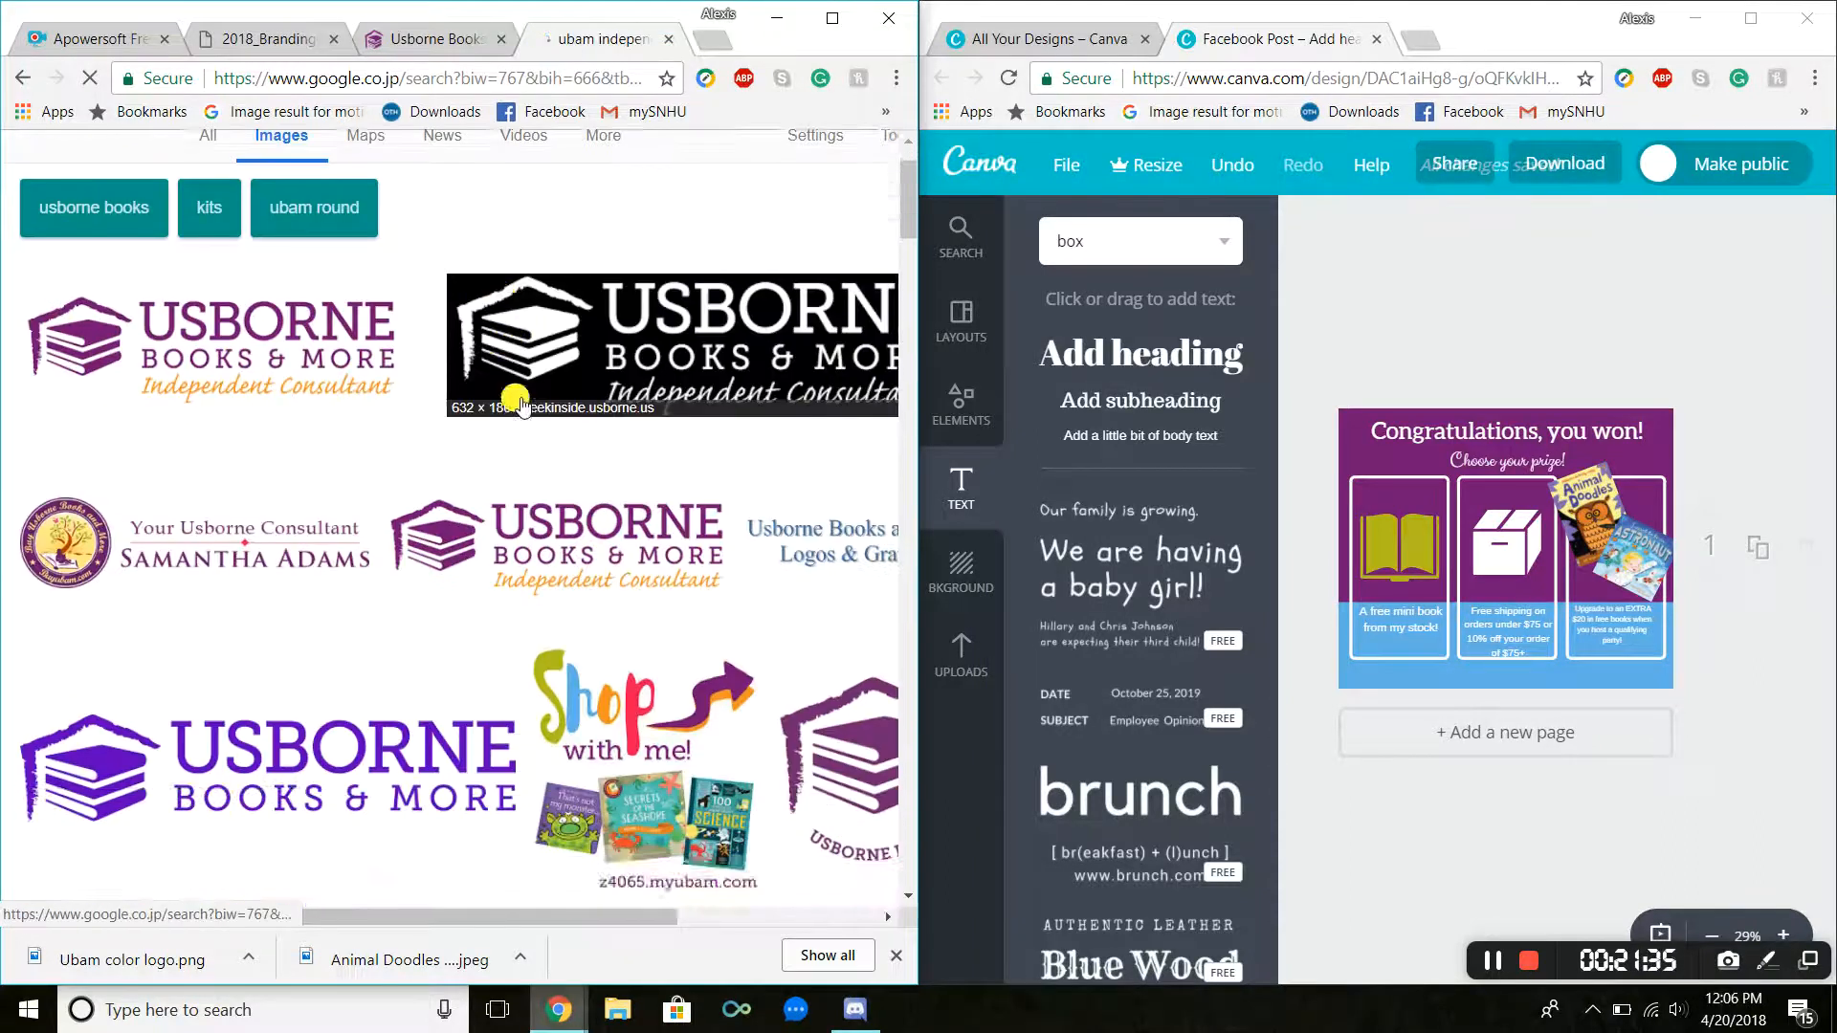
{"action": "scroll", "coordinate": [511, 397], "scroll_direction": "down", "scroll_amount": 10}
{"action": "scroll", "coordinate": [585, 374], "scroll_direction": "up", "scroll_amount": 9}
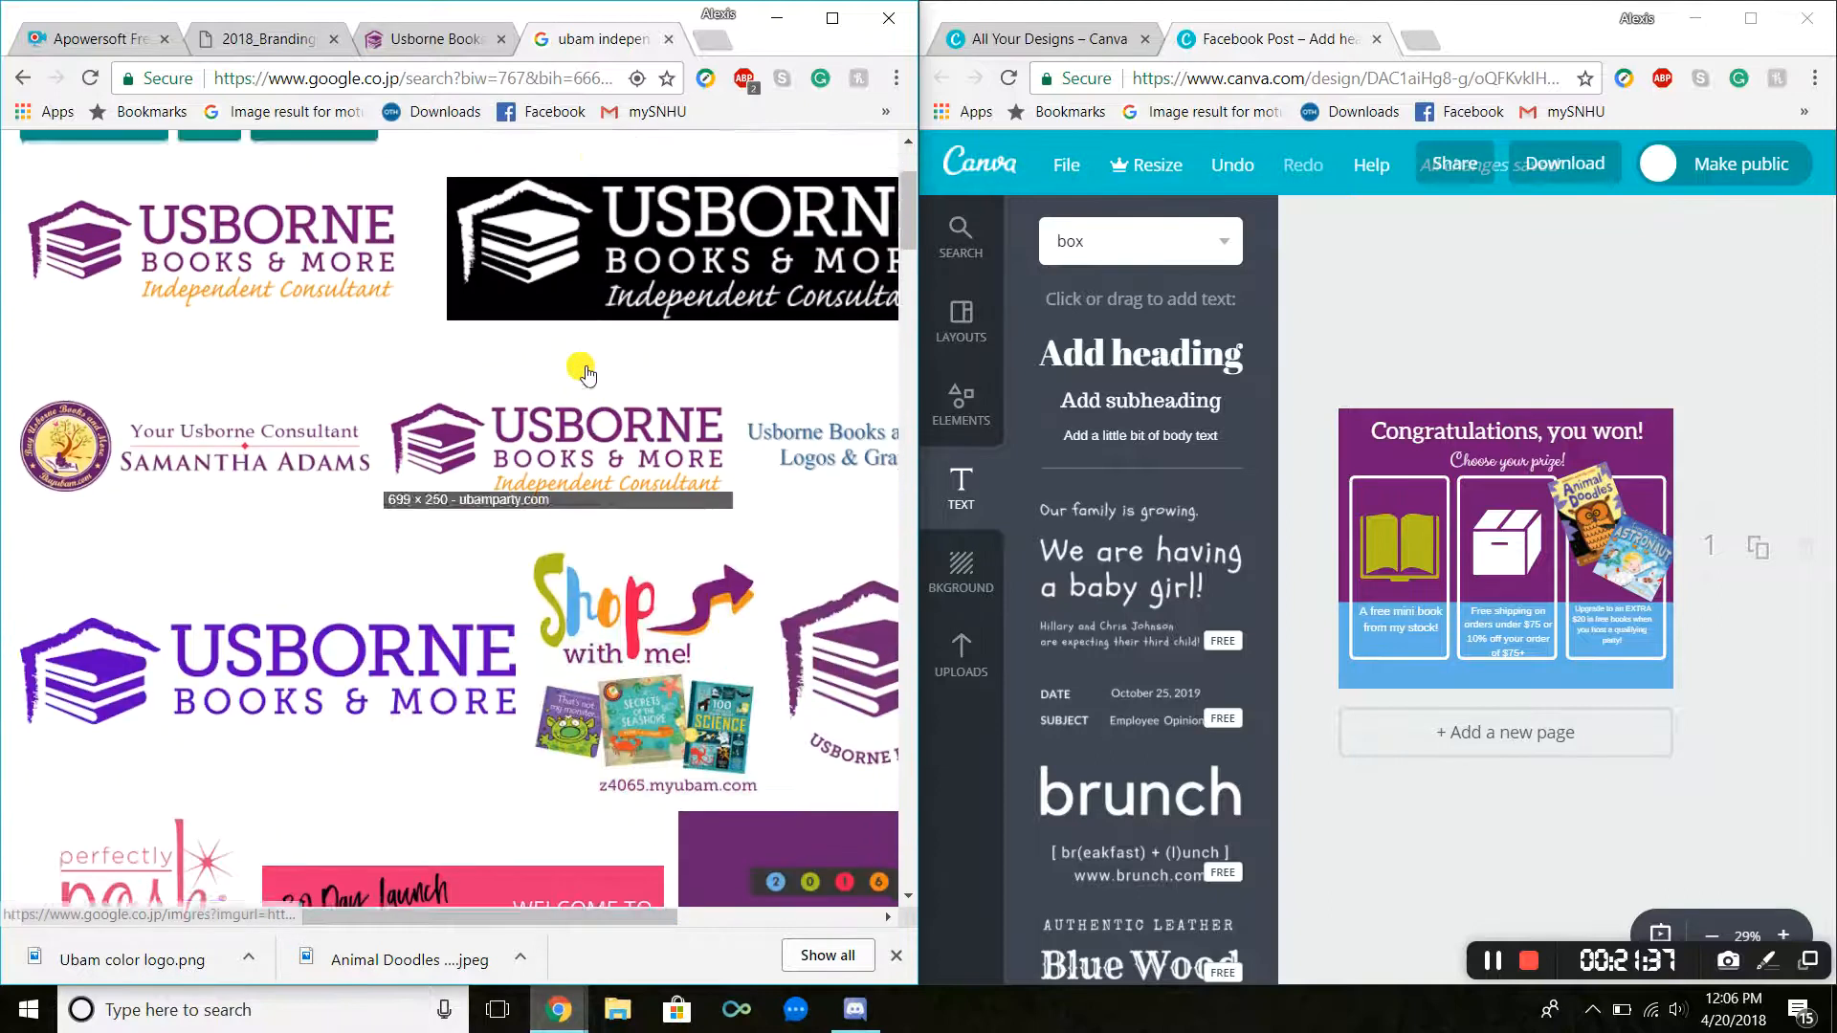
{"action": "scroll", "coordinate": [586, 373], "scroll_direction": "up", "scroll_amount": 2}
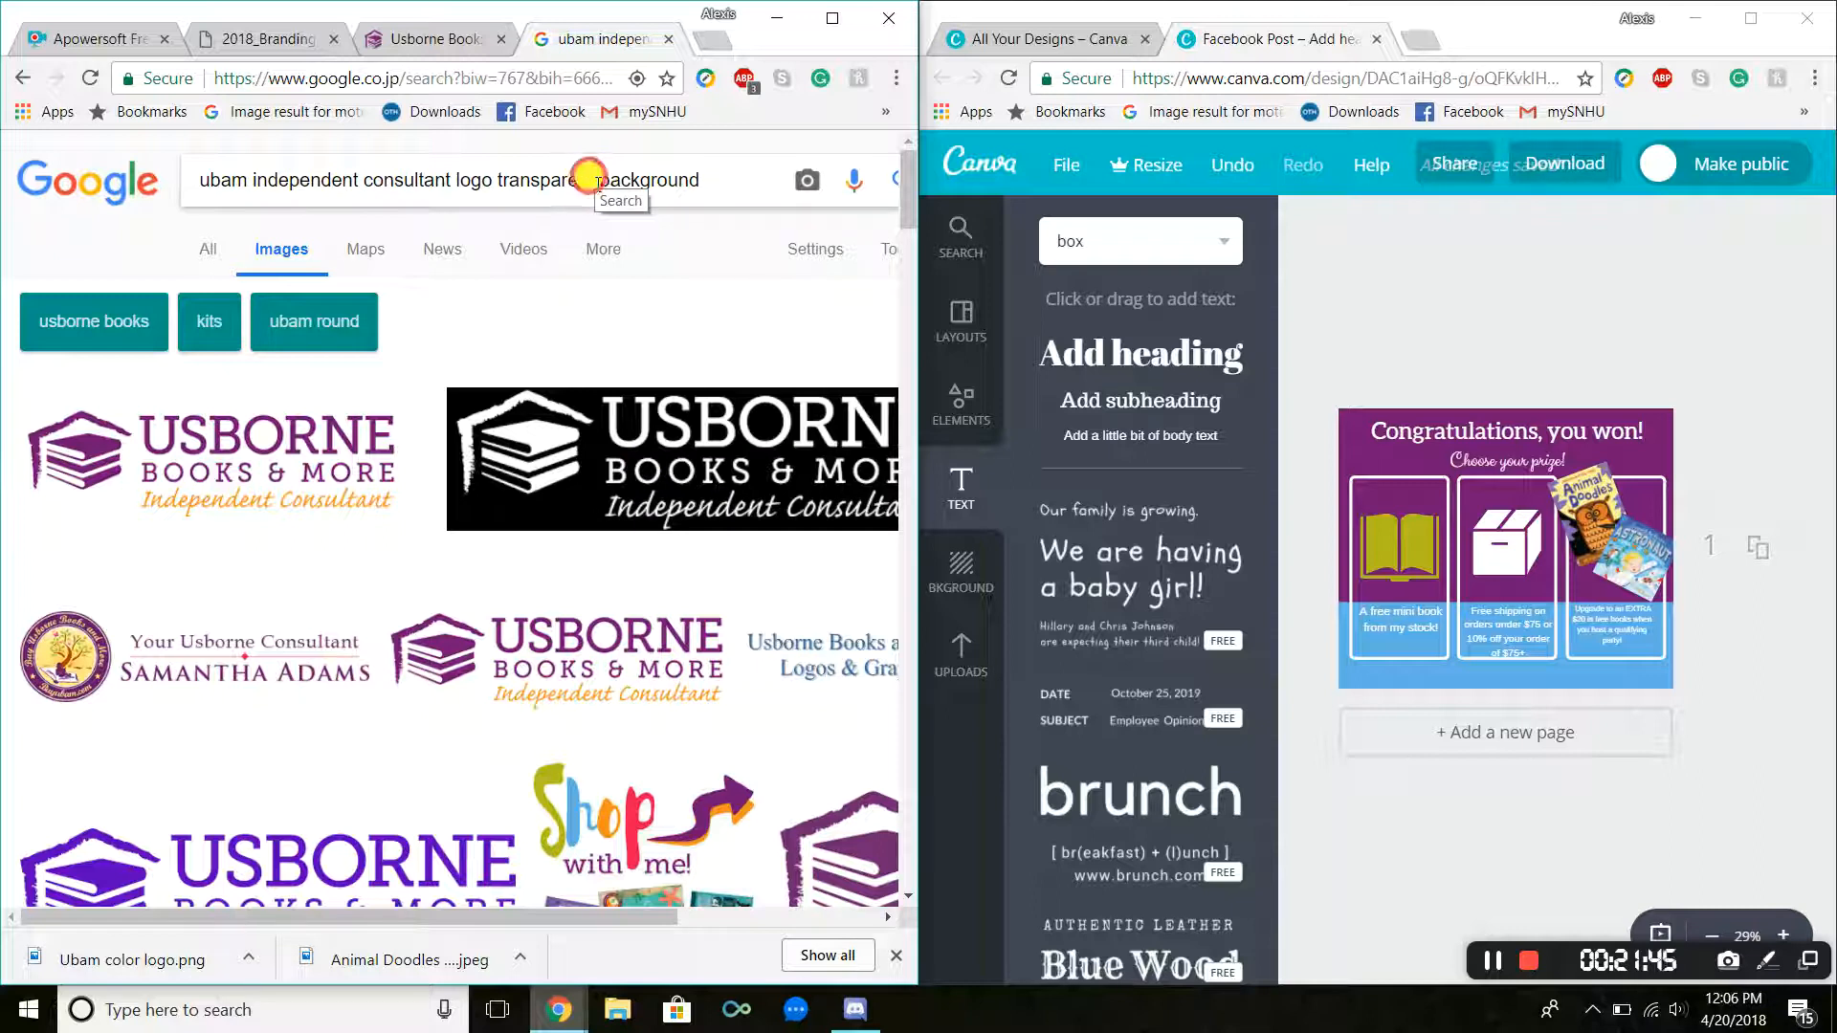
{"action": "left_click_drag", "start_coordinate": [592, 180], "coordinate": [188, 199]}
{"action": "left_click", "coordinate": [726, 183]}
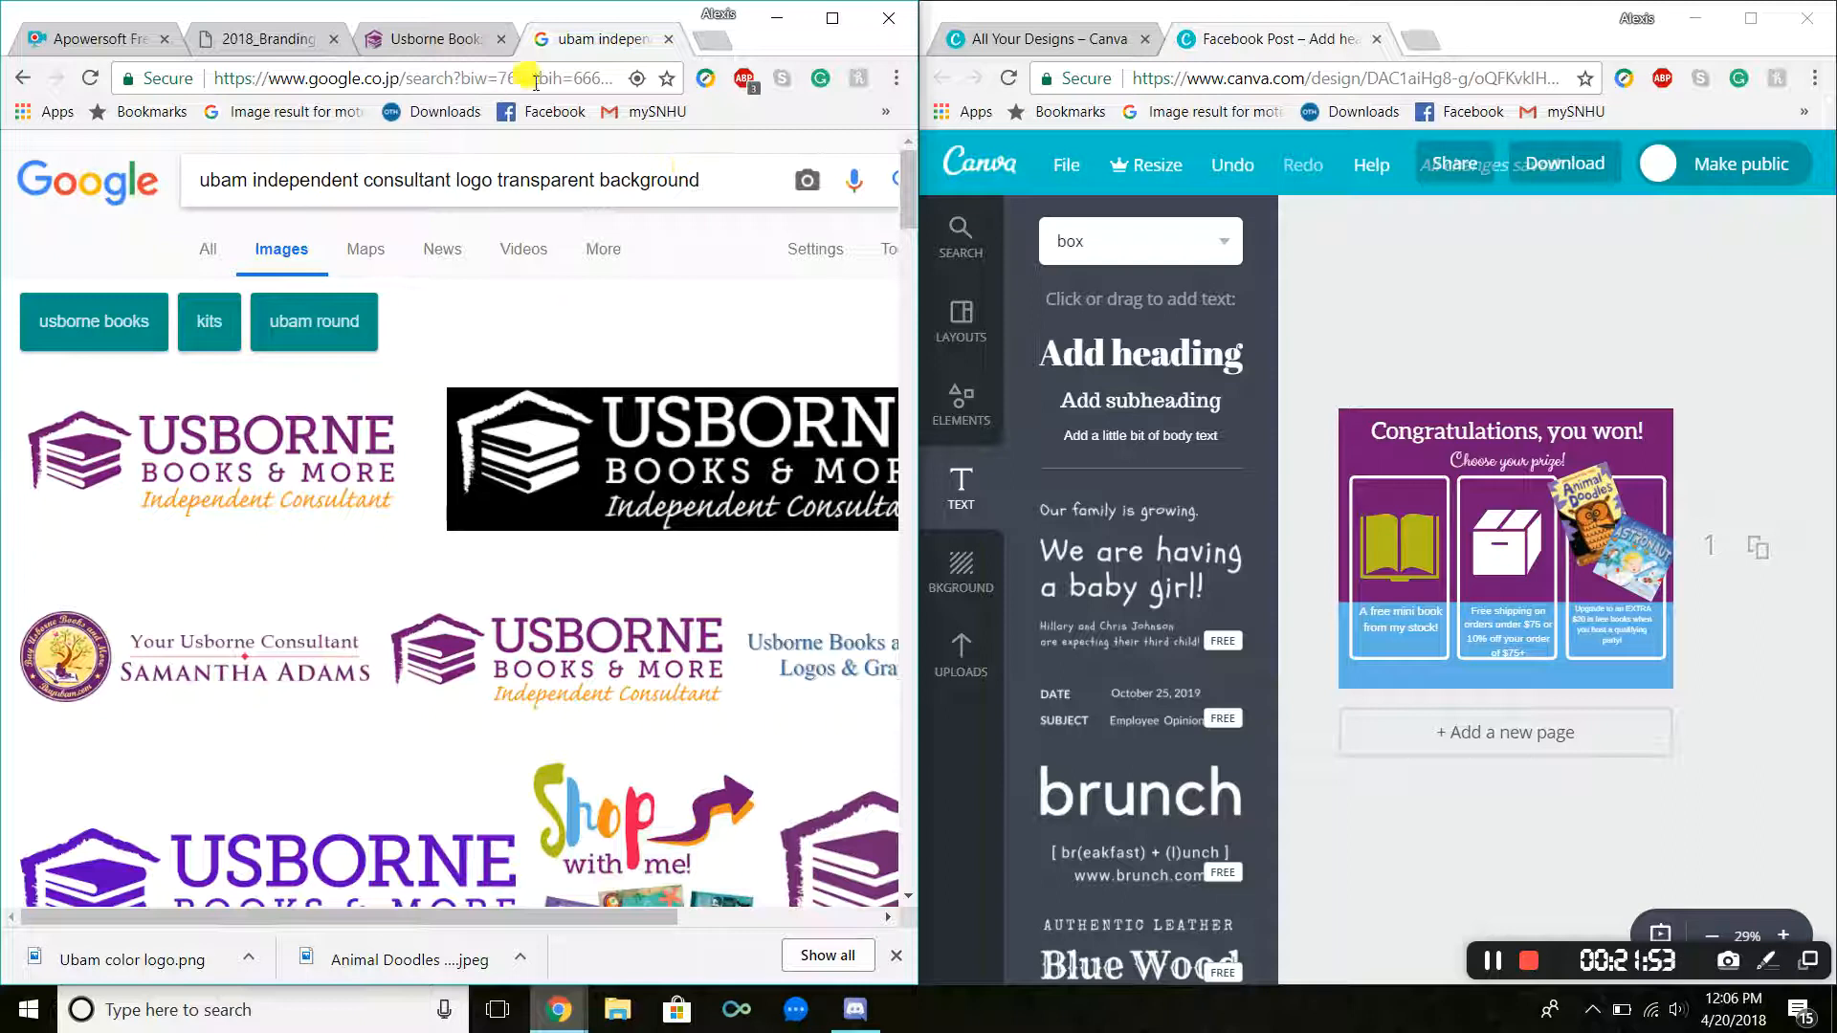
{"action": "left_click", "coordinate": [667, 40]}
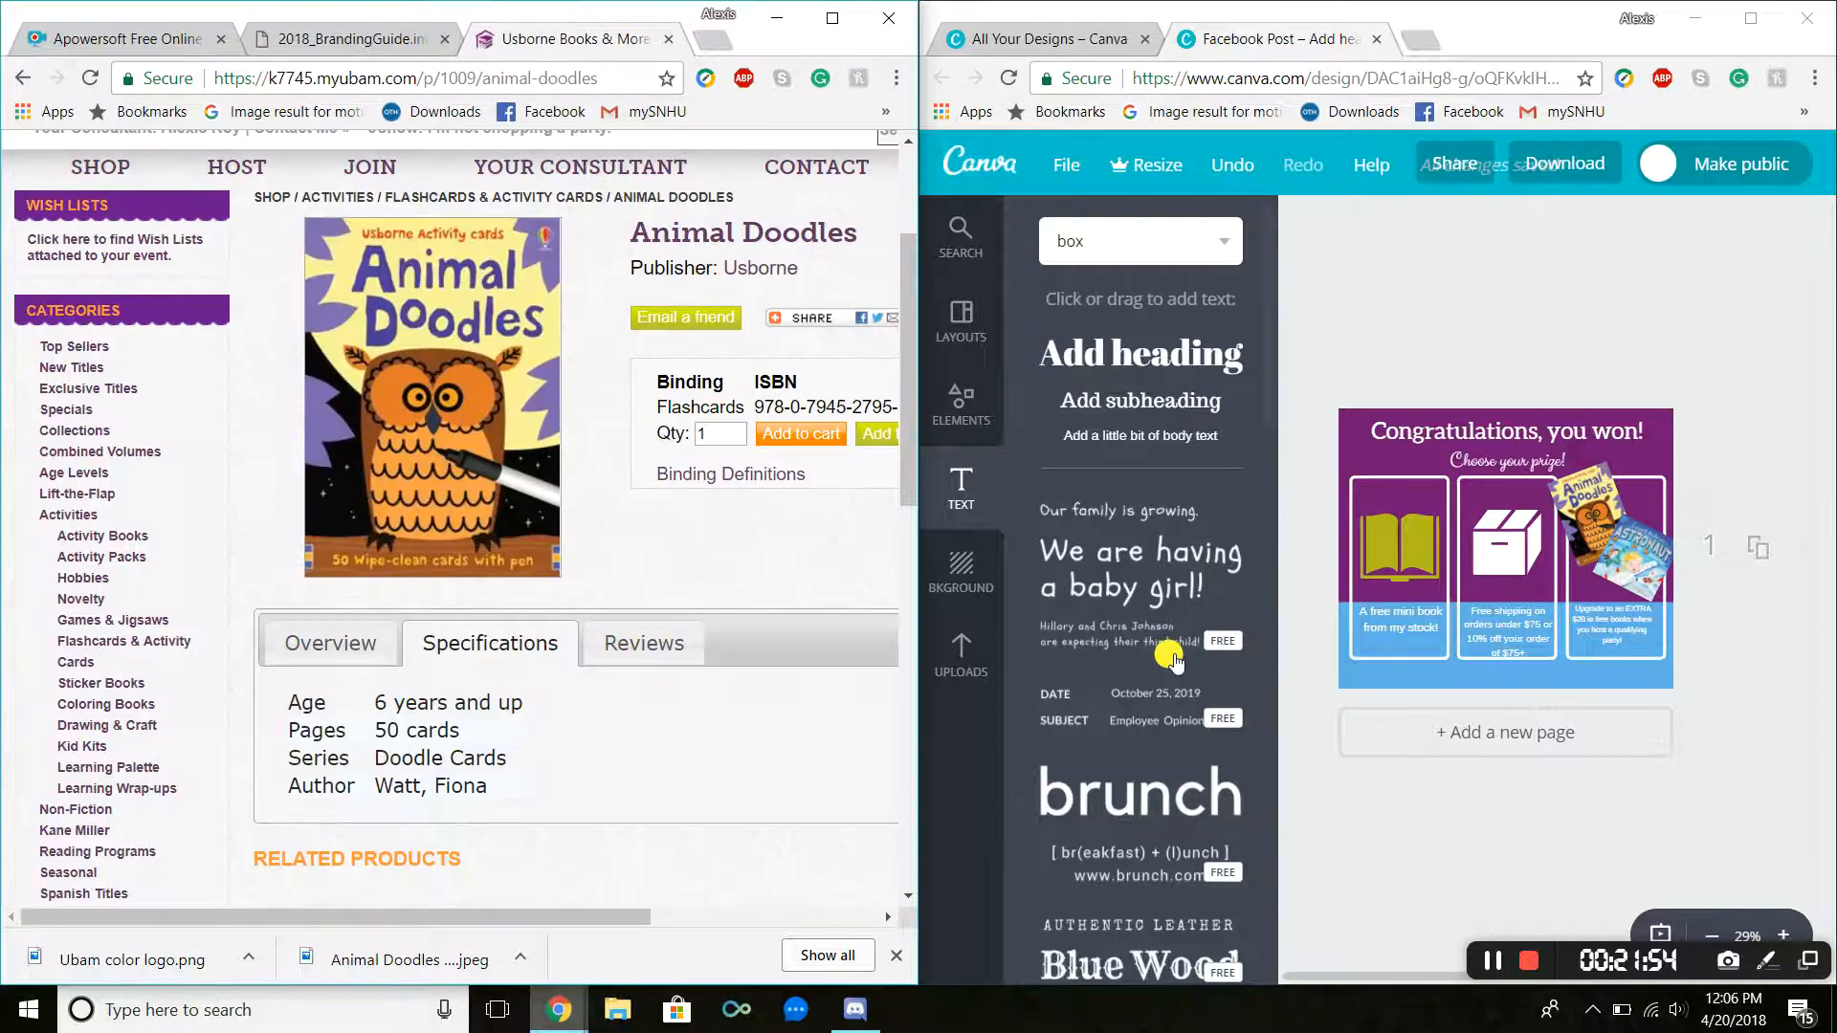
Step: Start uploading your own image to Canva and cut the Ubam color logo file from the Downloads folder
{"action": "left_click", "coordinate": [961, 653]}
{"action": "left_click", "coordinate": [1135, 629]}
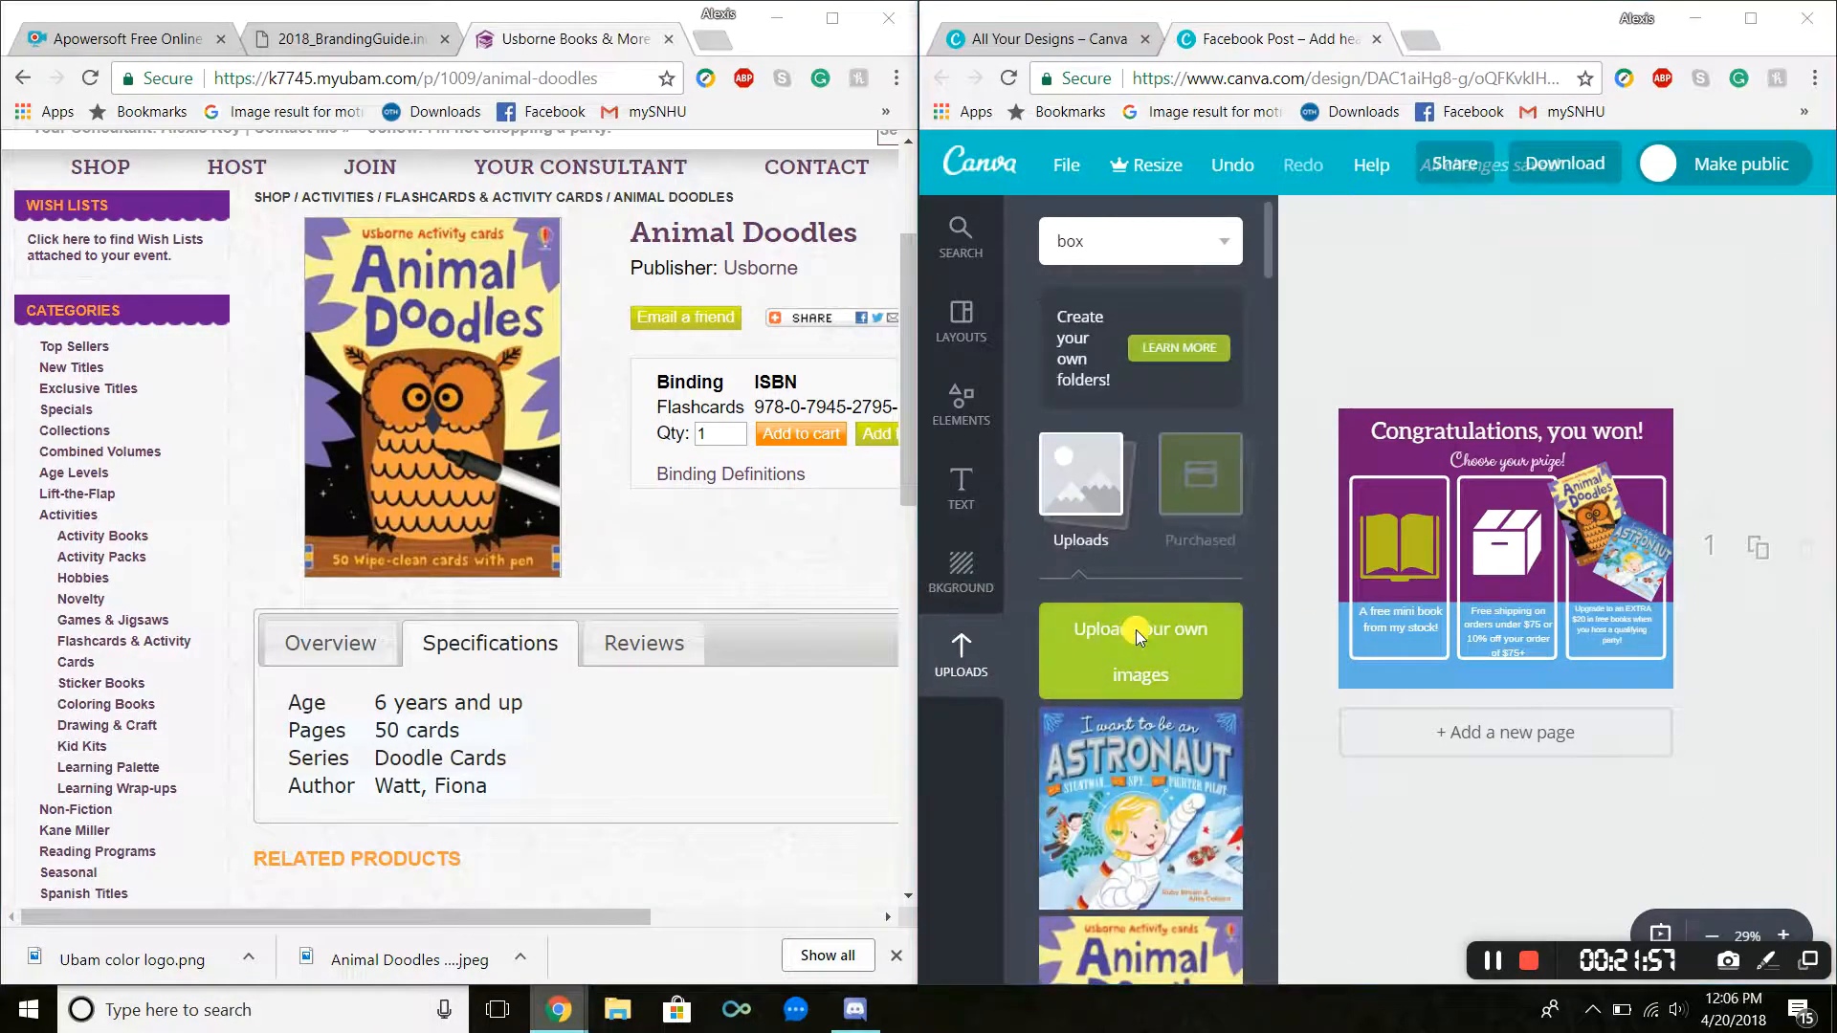
{"action": "double_click", "coordinate": [1158, 212]}
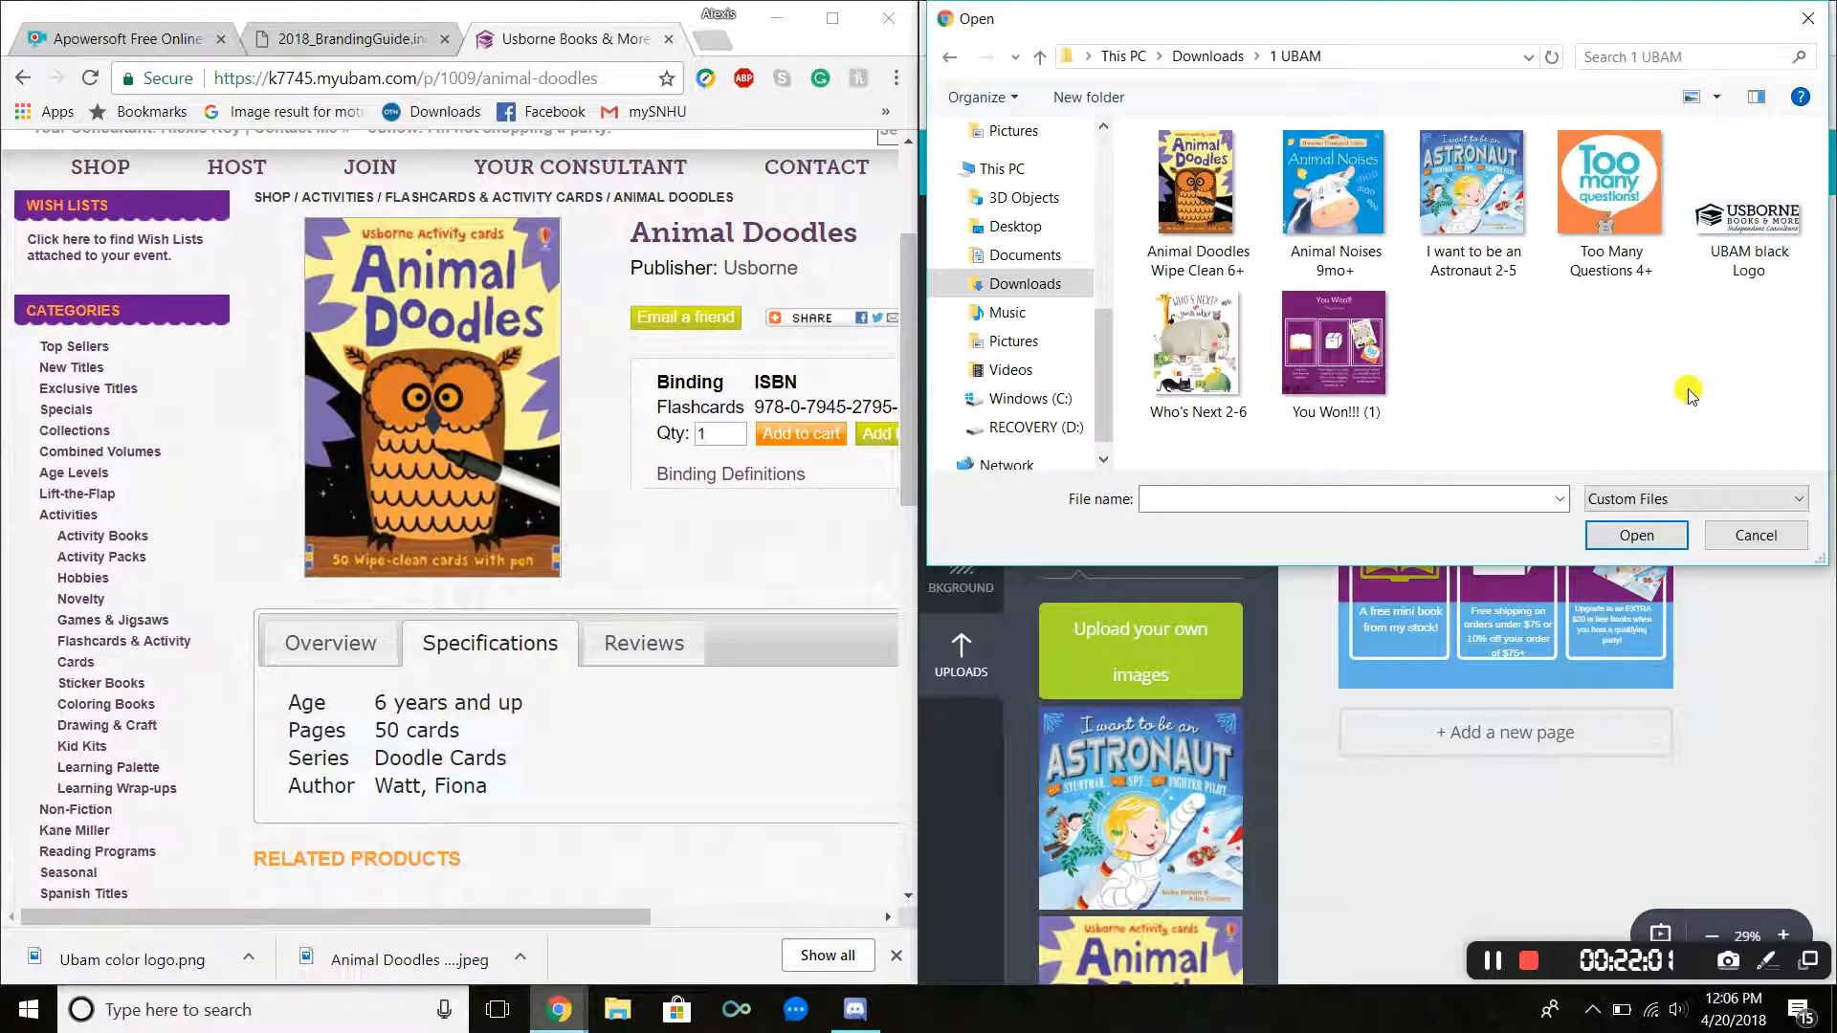
{"action": "left_click", "coordinate": [1000, 286]}
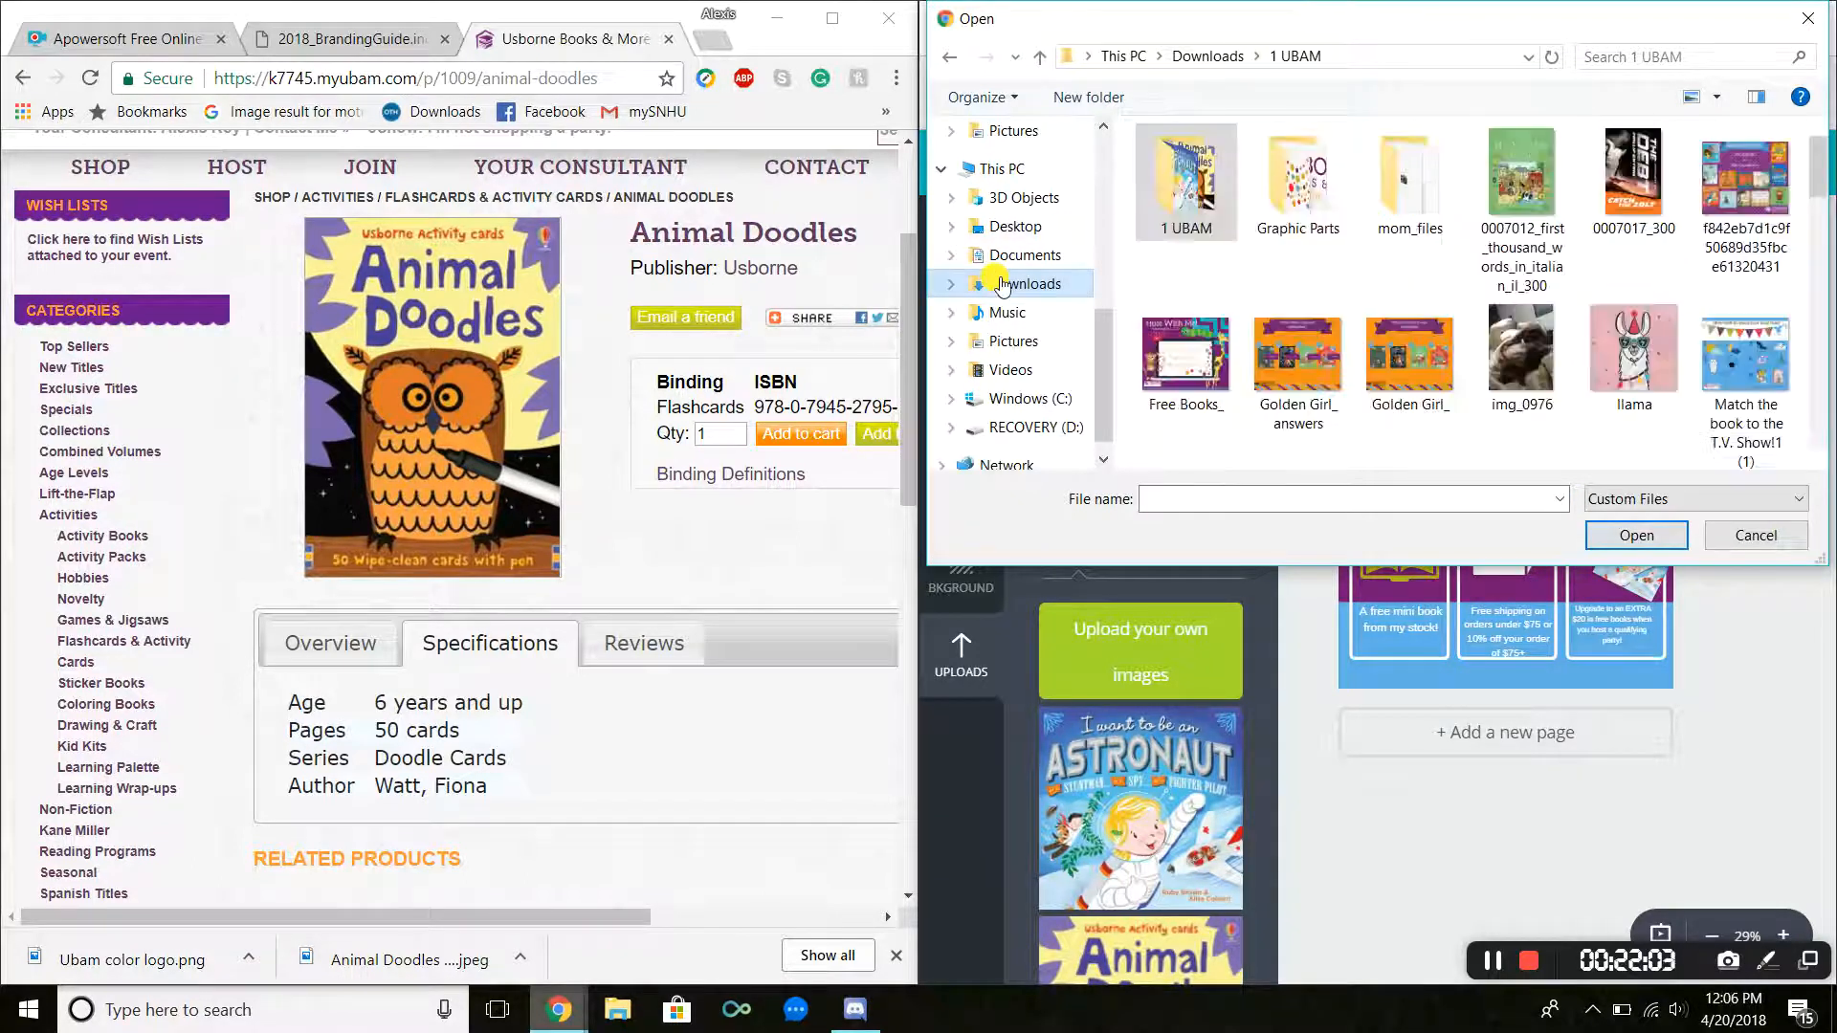
{"action": "scroll", "coordinate": [1385, 222], "scroll_direction": "down", "scroll_amount": 10}
{"action": "scroll", "coordinate": [1384, 222], "scroll_direction": "down", "scroll_amount": 10}
{"action": "scroll", "coordinate": [1387, 228], "scroll_direction": "up", "scroll_amount": 5}
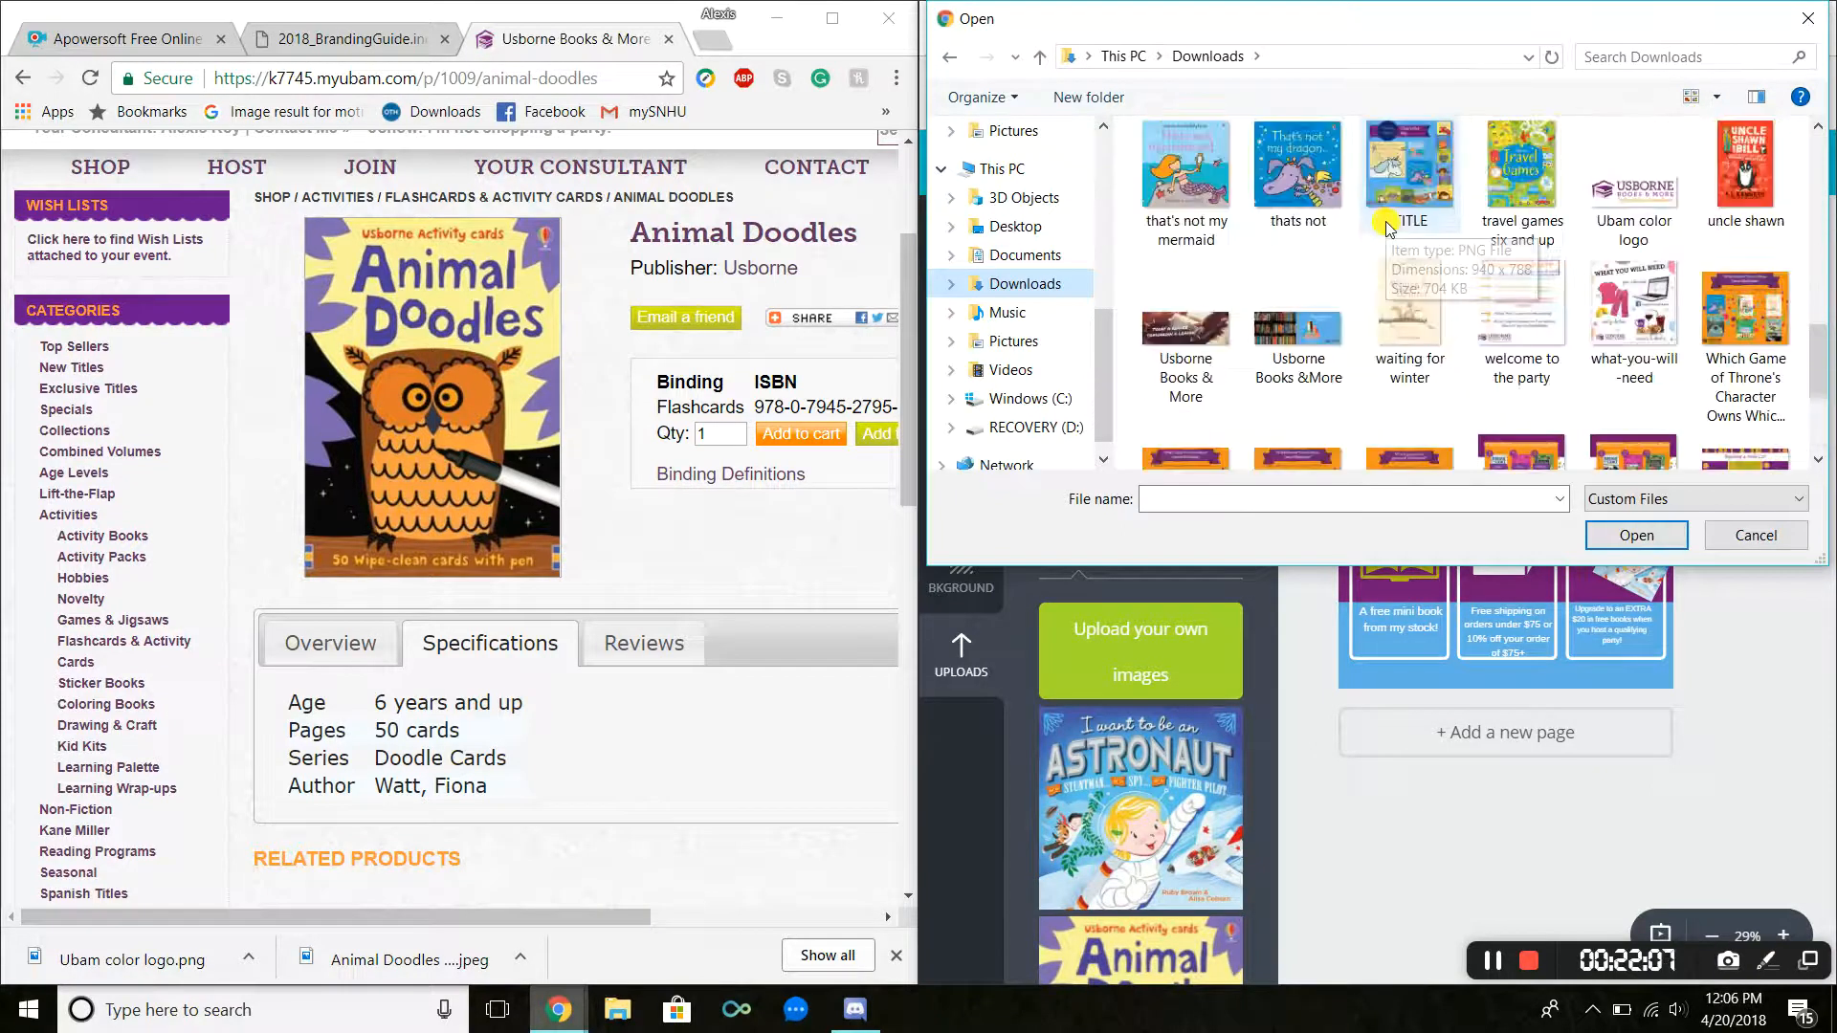
{"action": "left_click", "coordinate": [1627, 342]}
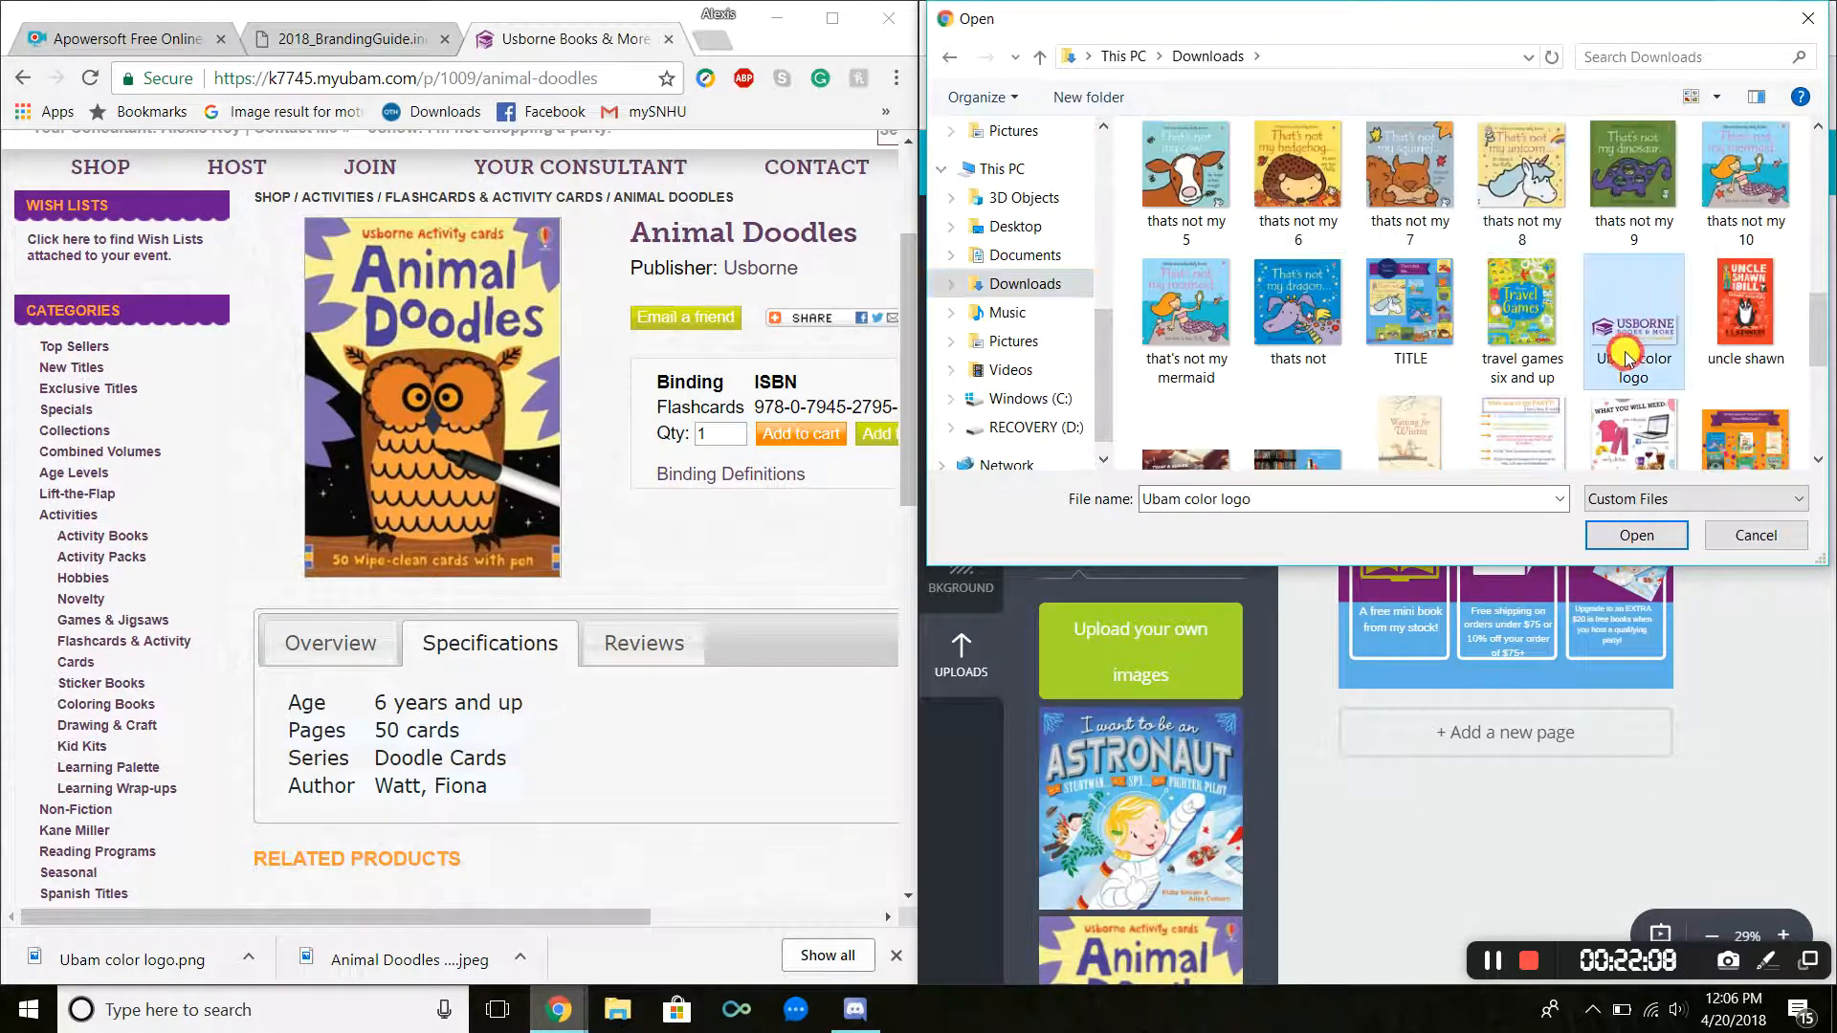
{"action": "scroll", "coordinate": [1639, 364], "scroll_direction": "up", "scroll_amount": 1}
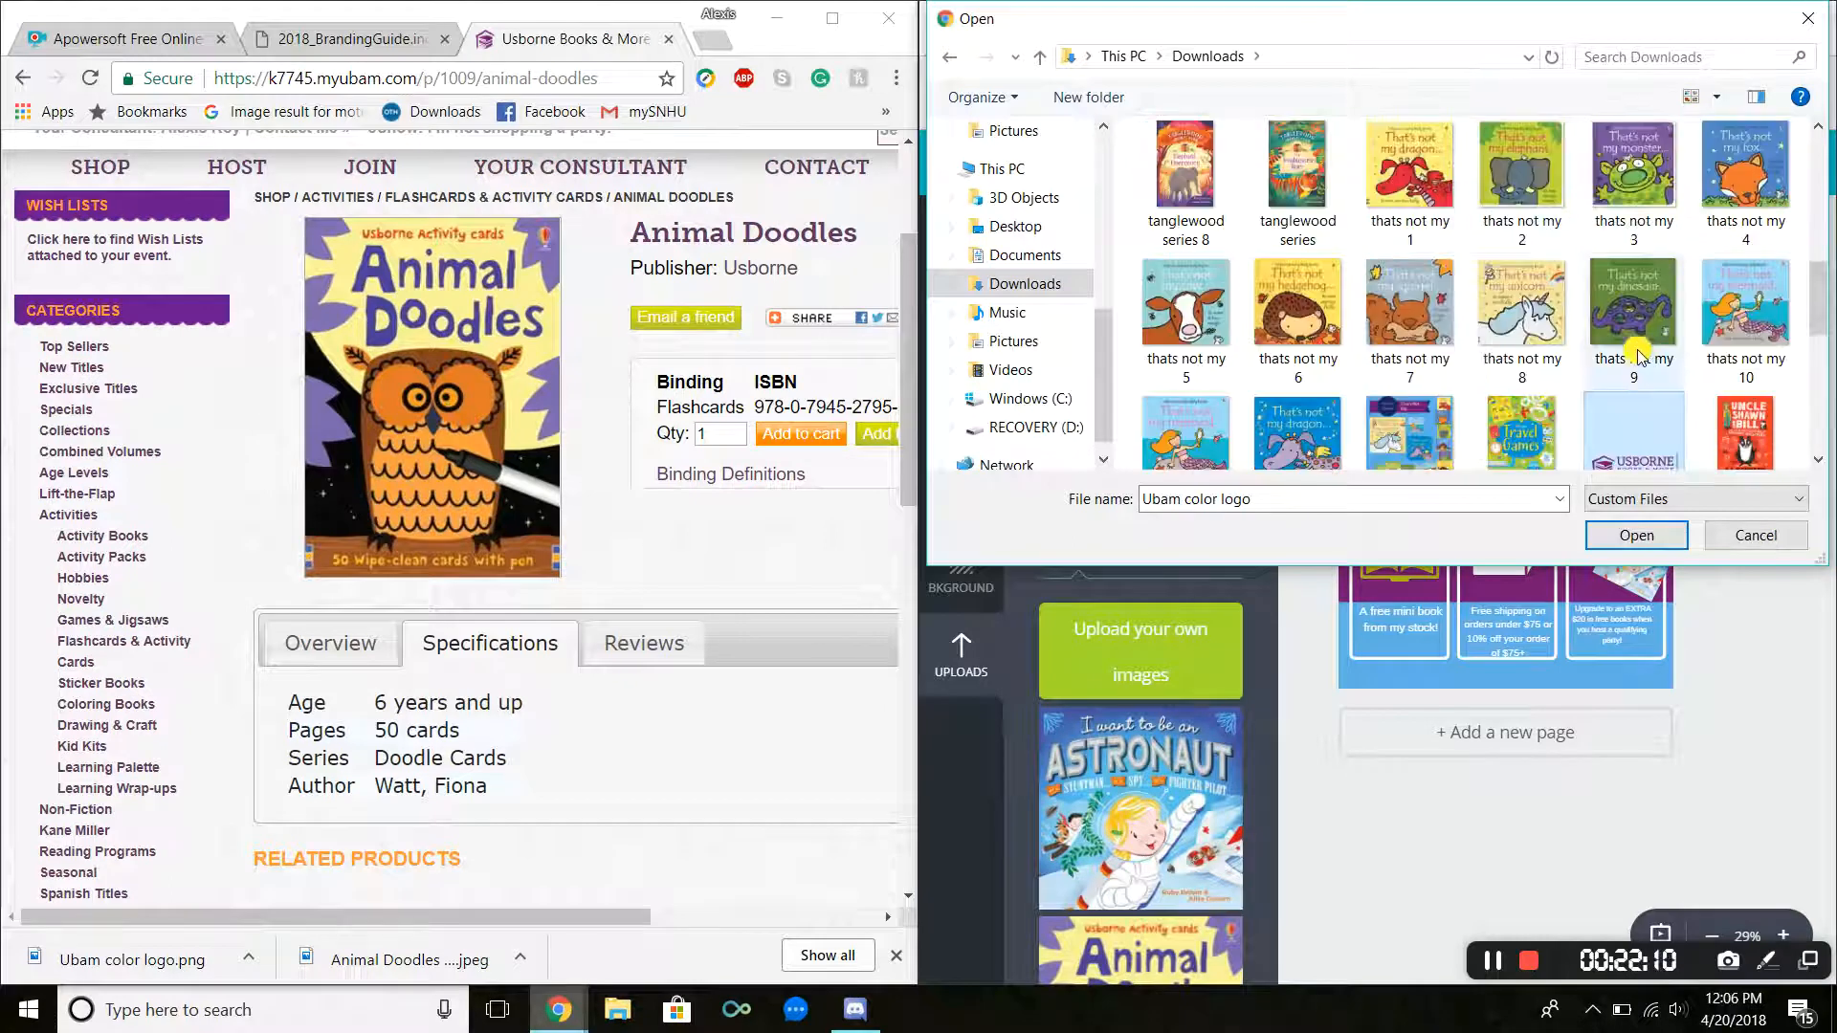
{"action": "scroll", "coordinate": [1646, 404], "scroll_direction": "down", "scroll_amount": 1}
{"action": "right_click", "coordinate": [1644, 406]}
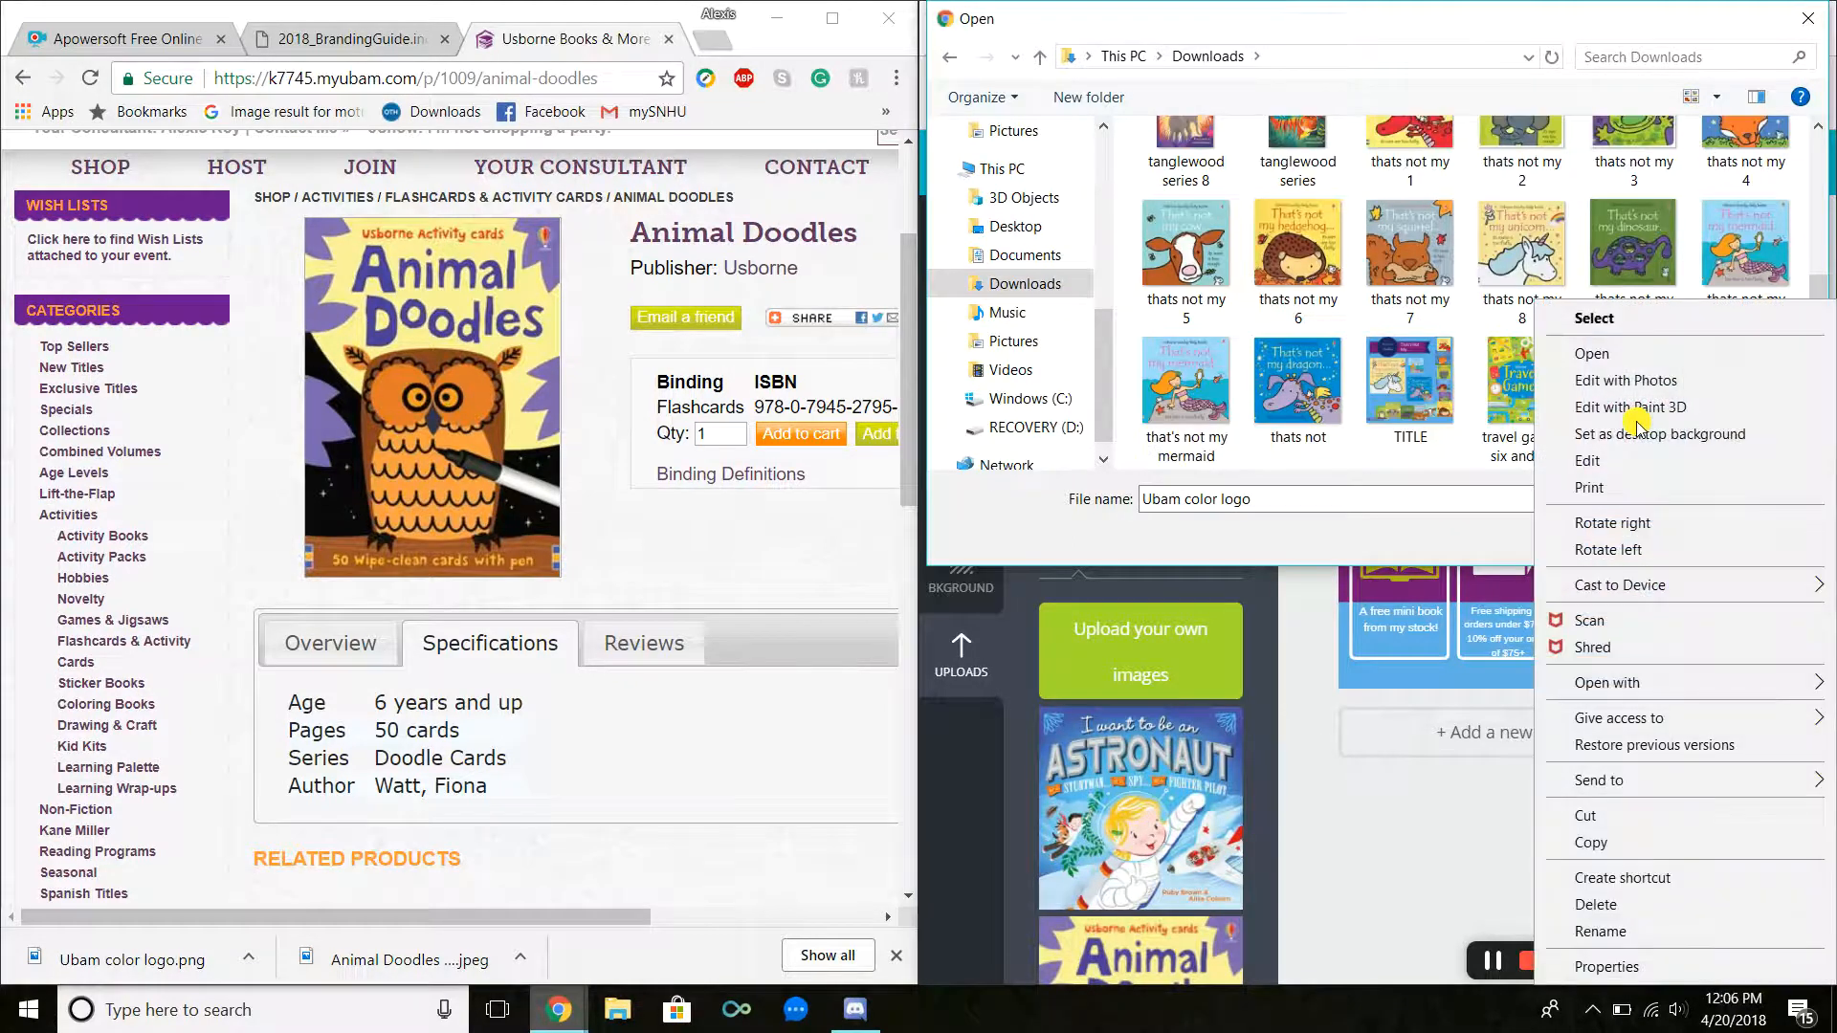
{"action": "left_click", "coordinate": [1607, 825]}
Step: Open the 1 UBAM folder and paste the Ubam color logo file into it
{"action": "scroll", "coordinate": [1198, 207], "scroll_direction": "up", "scroll_amount": 7}
{"action": "left_click", "coordinate": [1199, 209]}
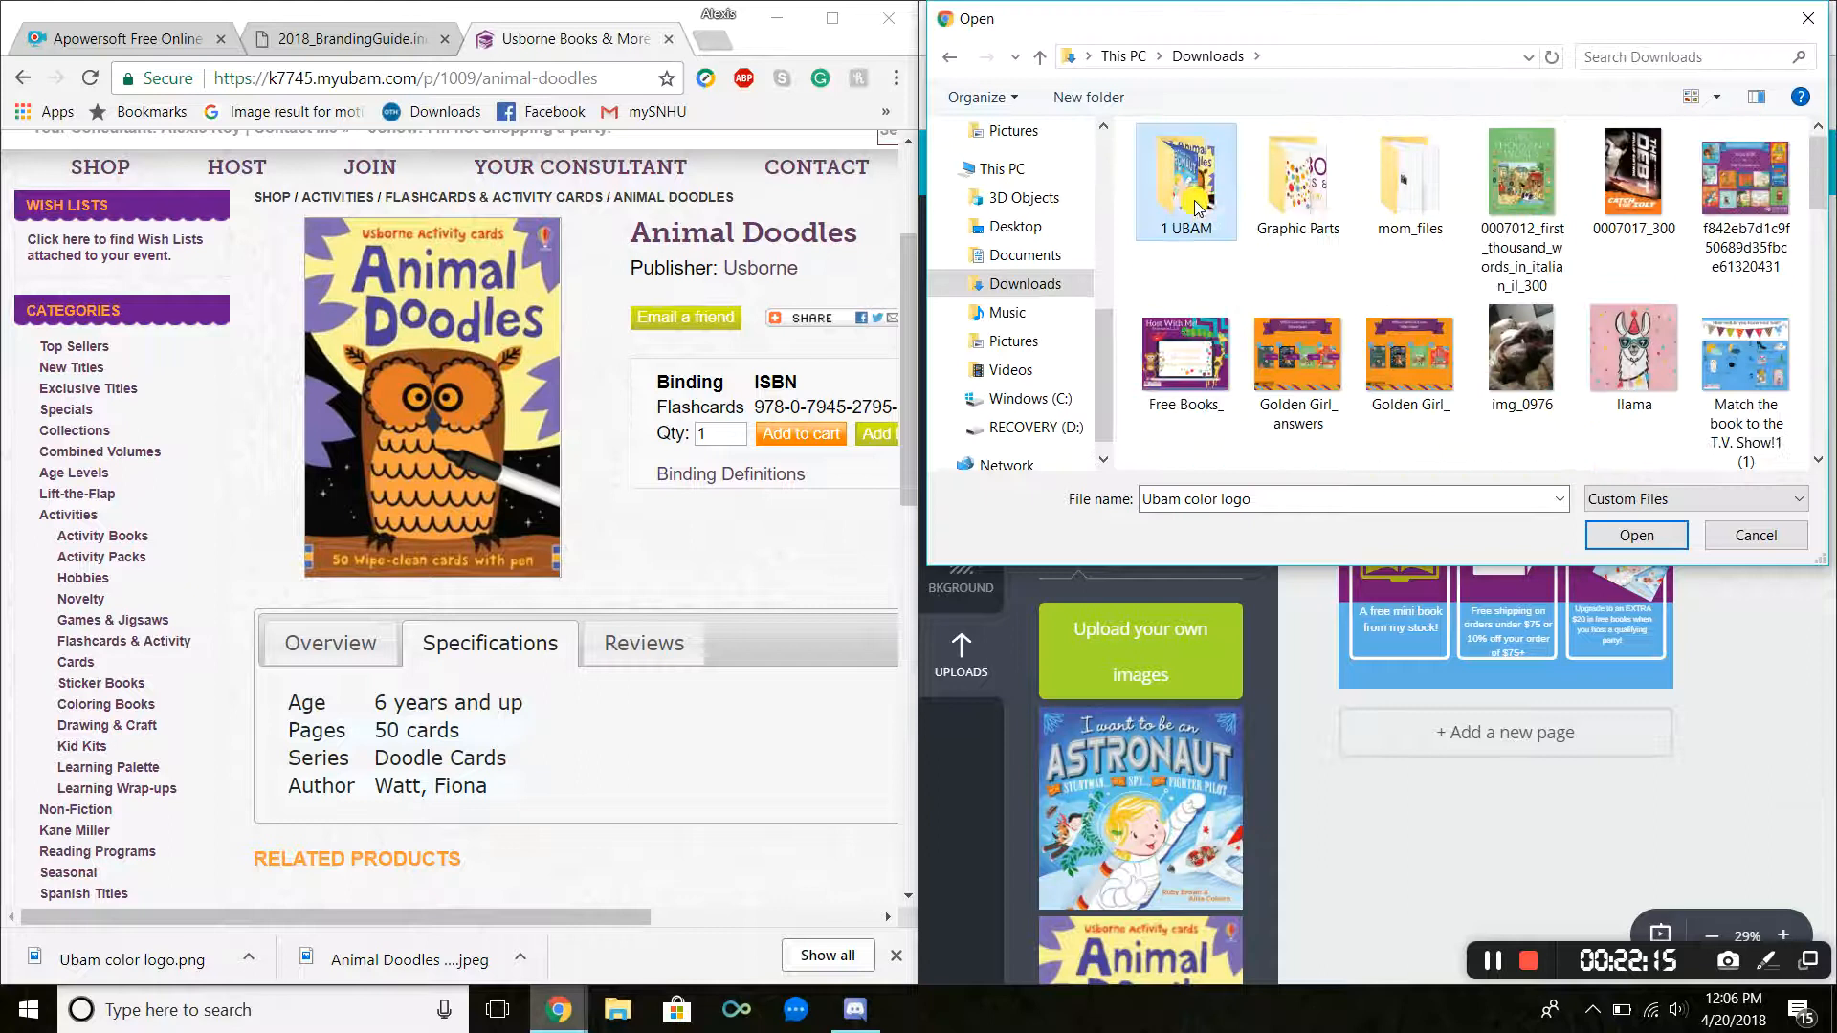
{"action": "right_click", "coordinate": [1195, 208]}
{"action": "left_click", "coordinate": [1244, 247]}
{"action": "right_click", "coordinate": [1483, 328]}
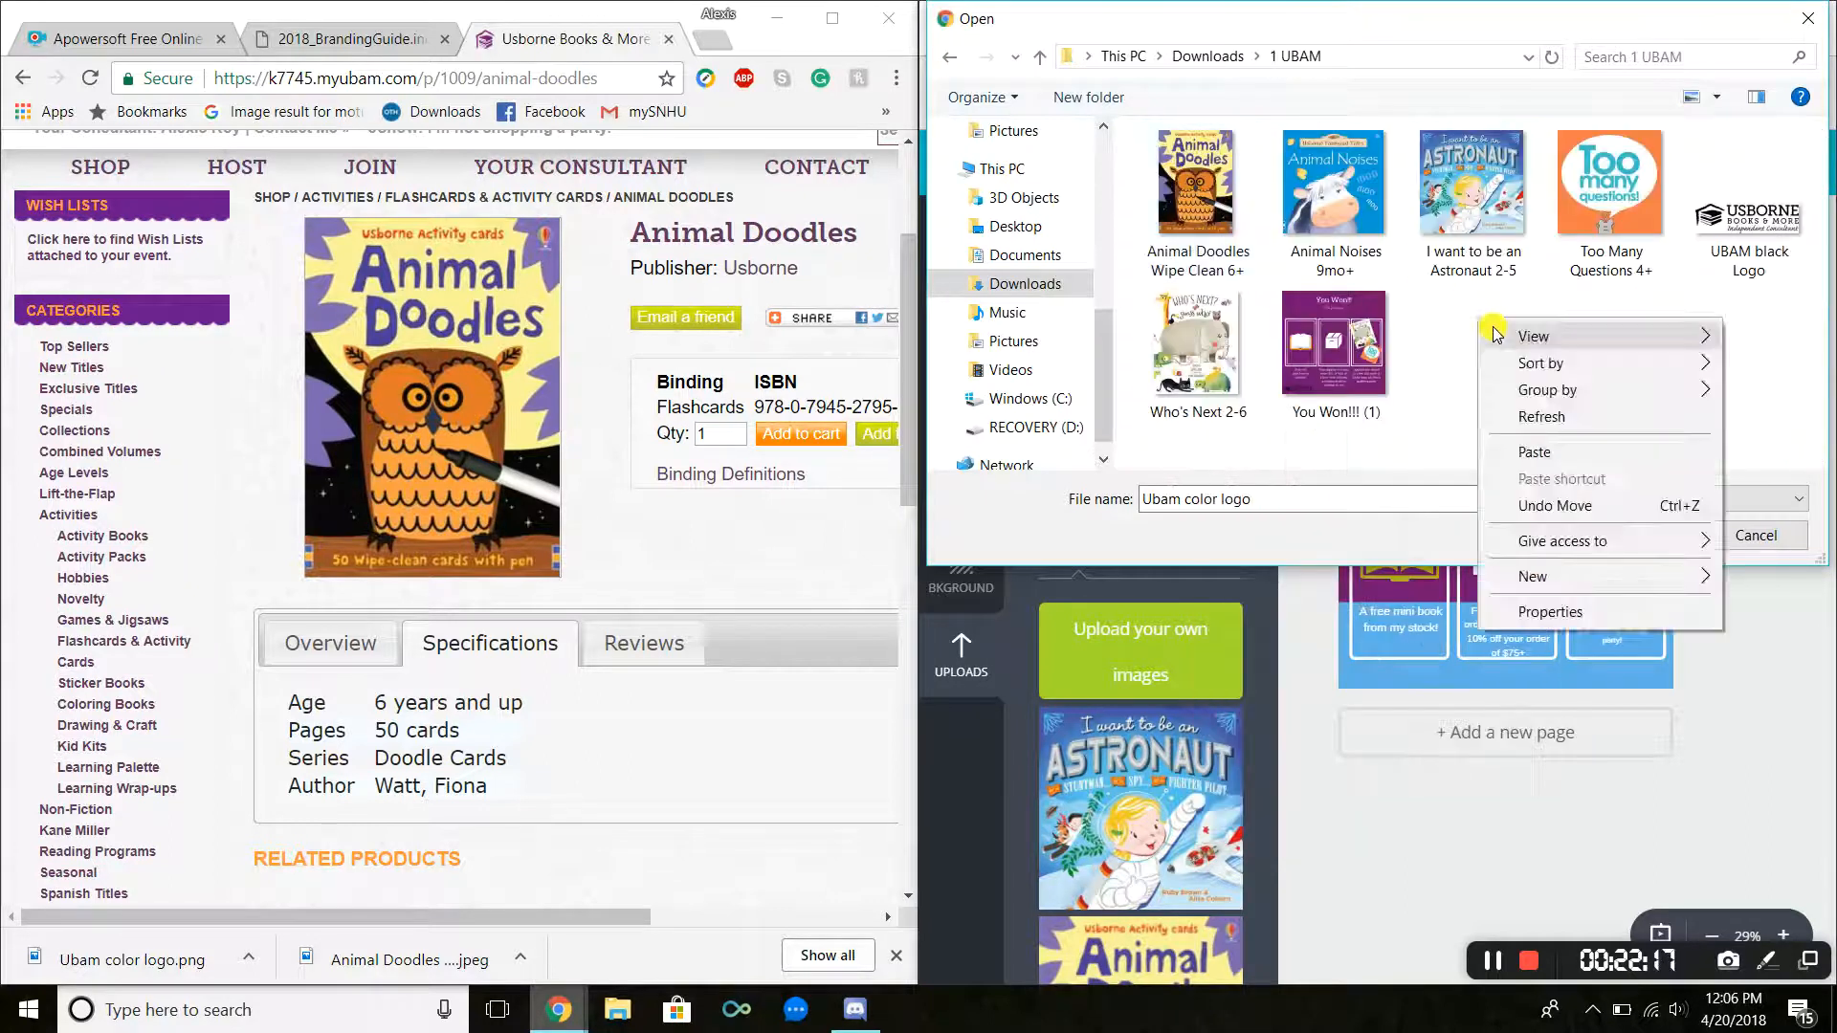
{"action": "left_click", "coordinate": [1533, 452]}
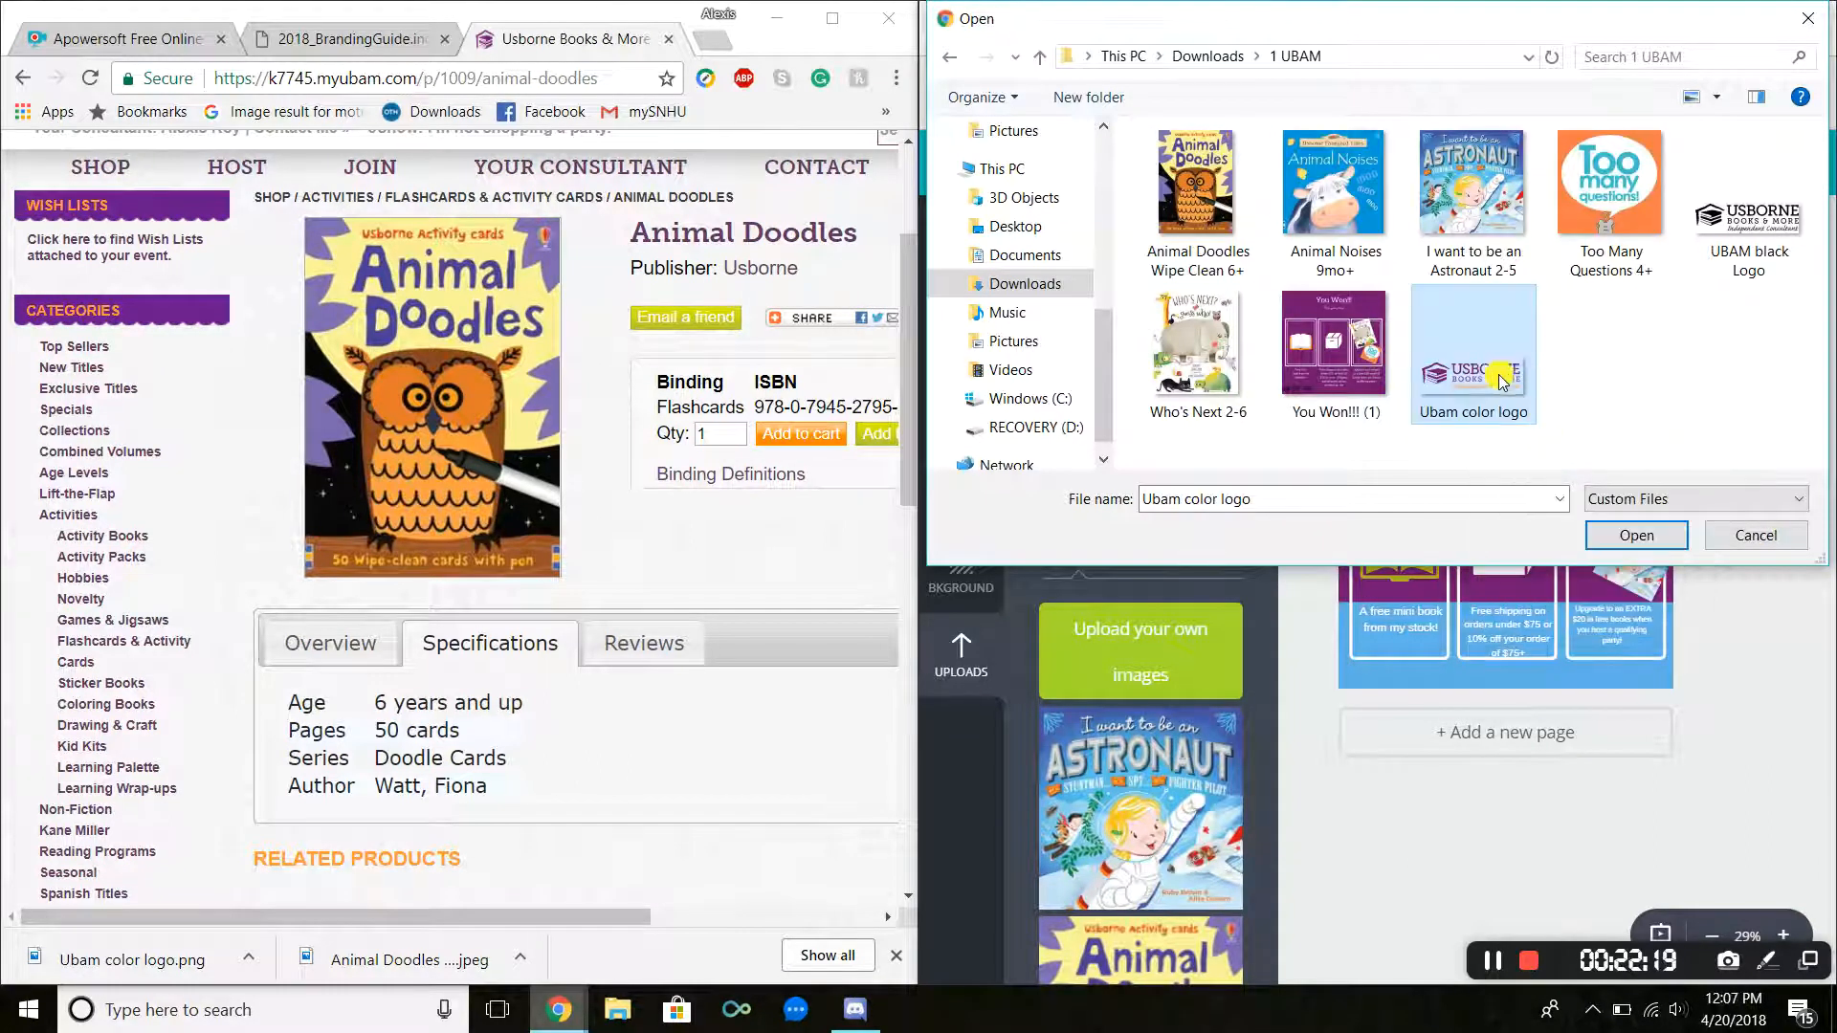
Step: Upload the Ubam color logo, add it to the post, and shrink it into the lower-left corner
{"action": "double_click", "coordinate": [1493, 394]}
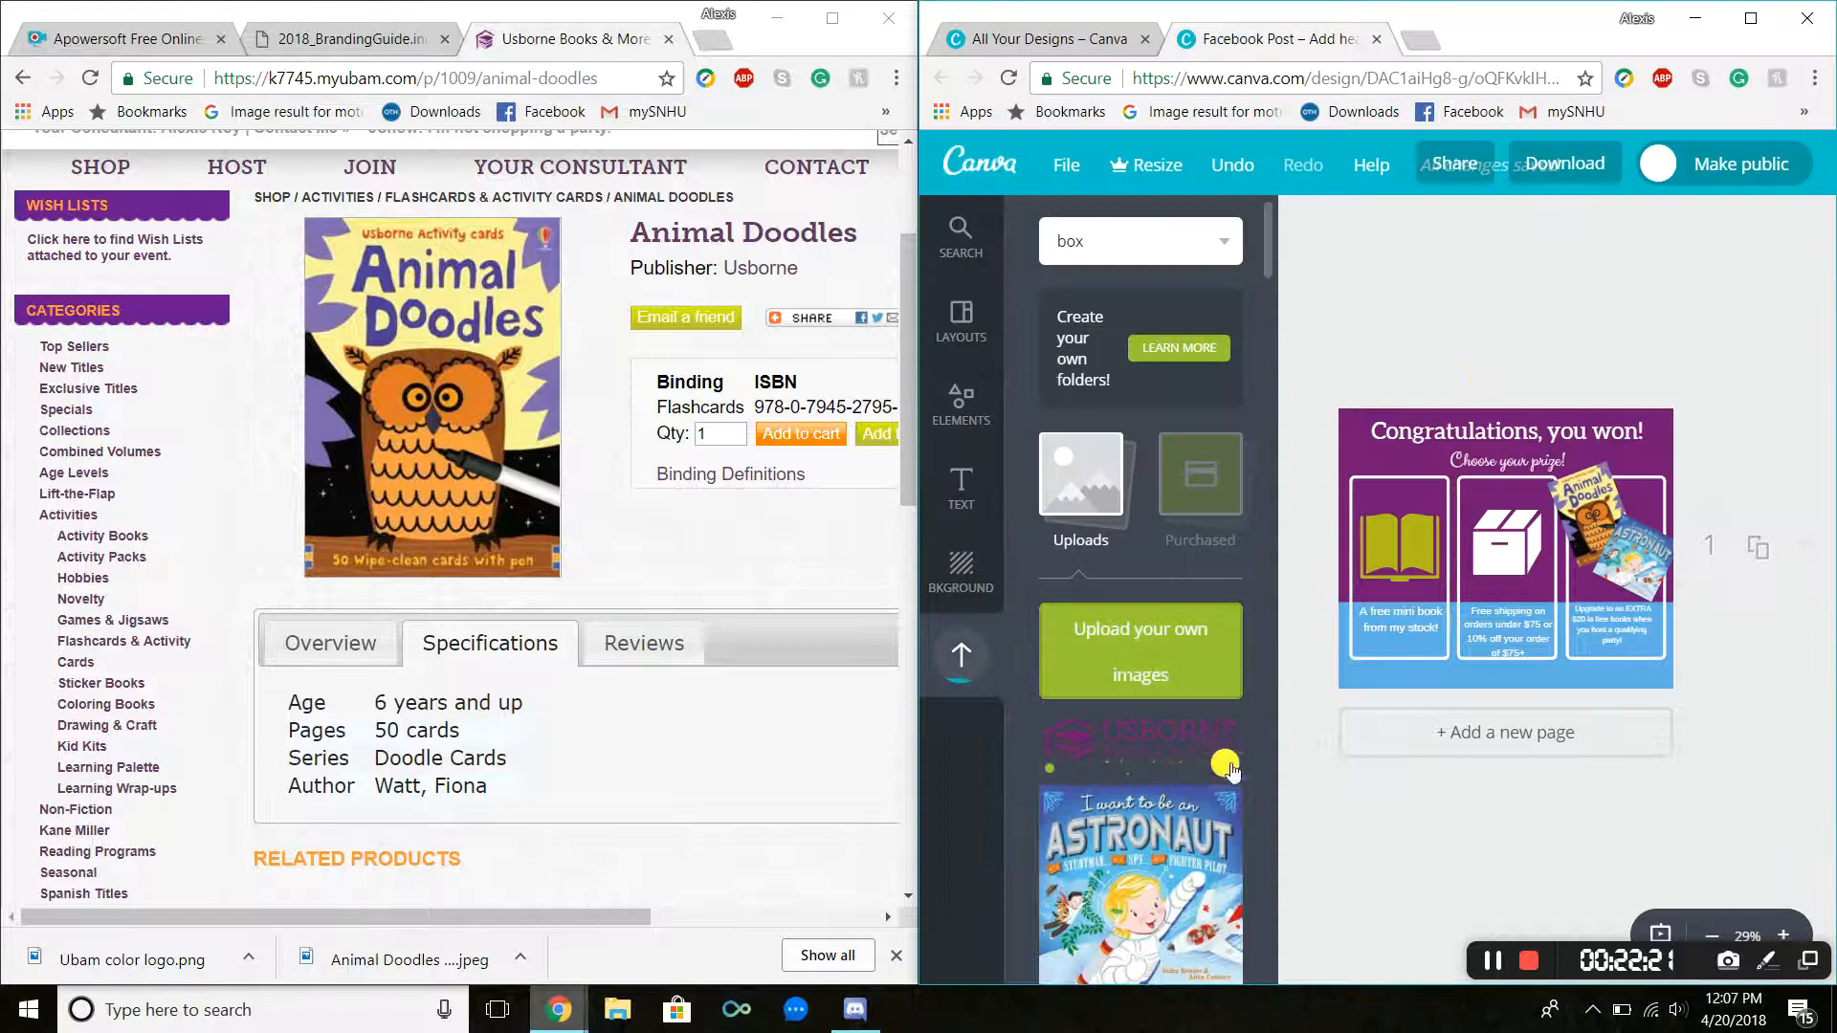
{"action": "left_click", "coordinate": [1359, 670]}
{"action": "left_click_drag", "start_coordinate": [1168, 752], "coordinate": [1330, 689]}
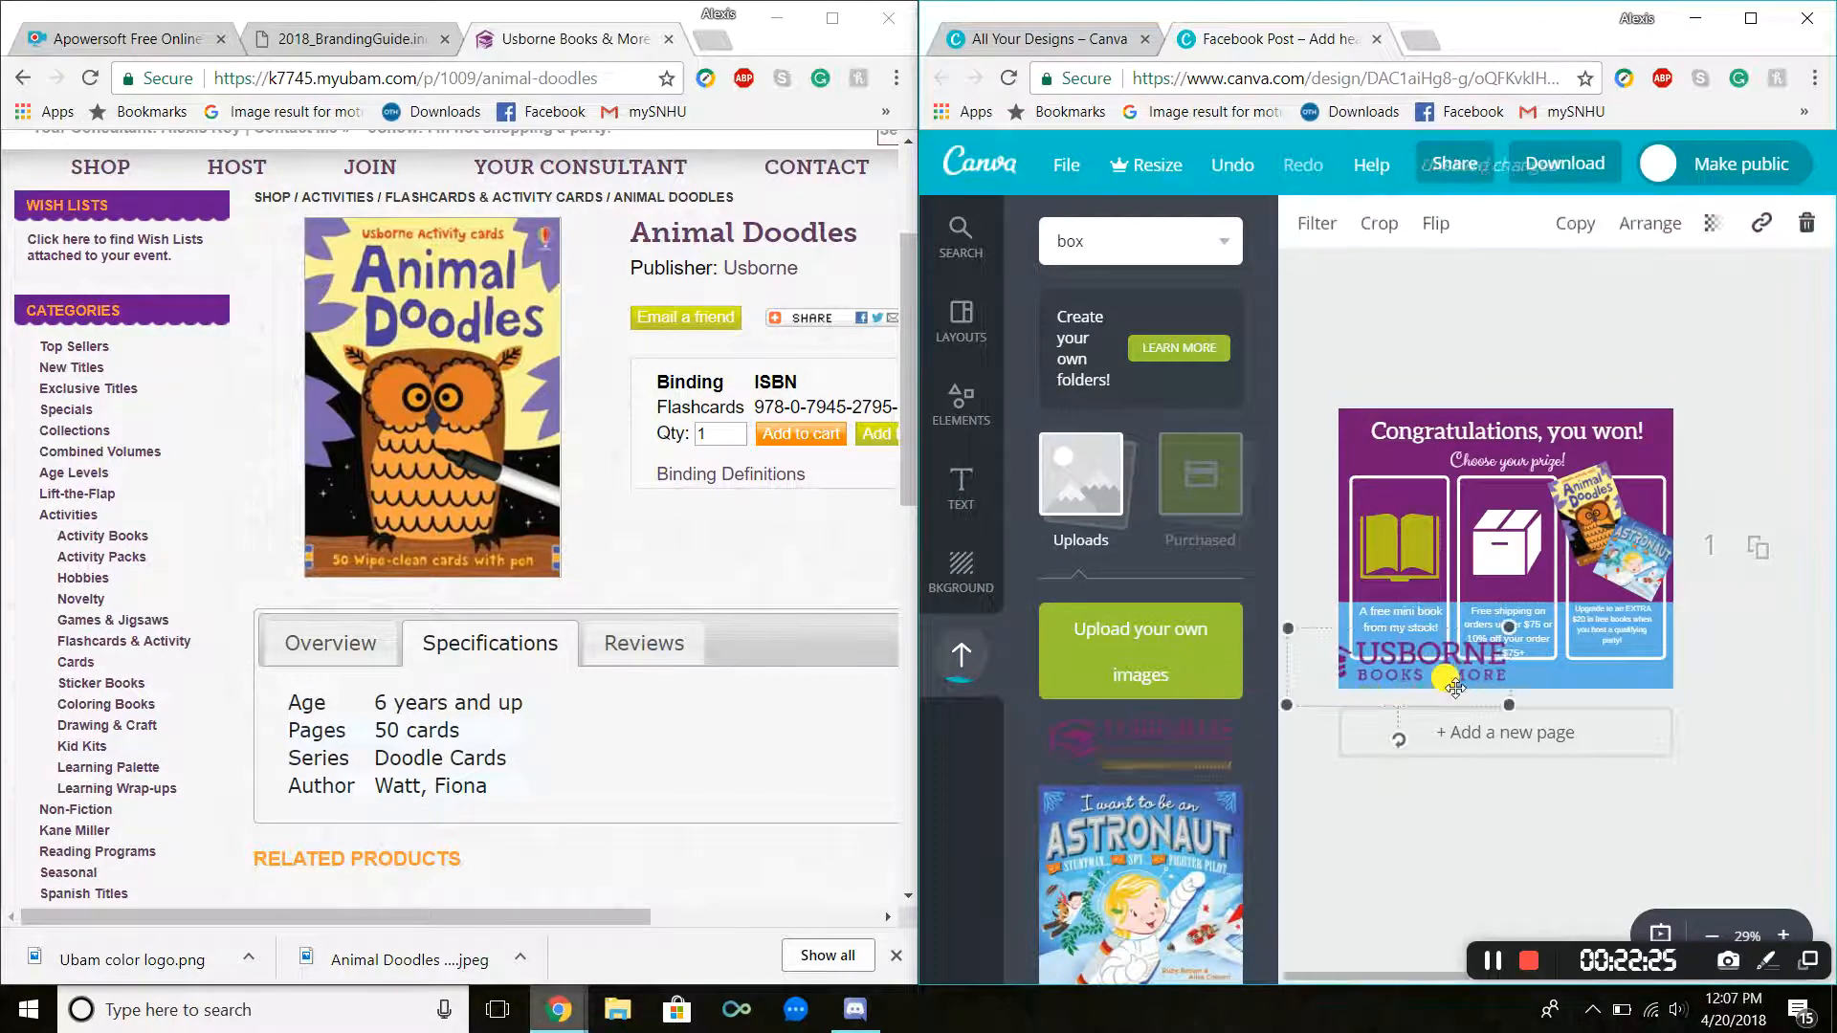
{"action": "left_click_drag", "start_coordinate": [1490, 687], "coordinate": [1378, 675]}
{"action": "left_click", "coordinate": [1320, 356]}
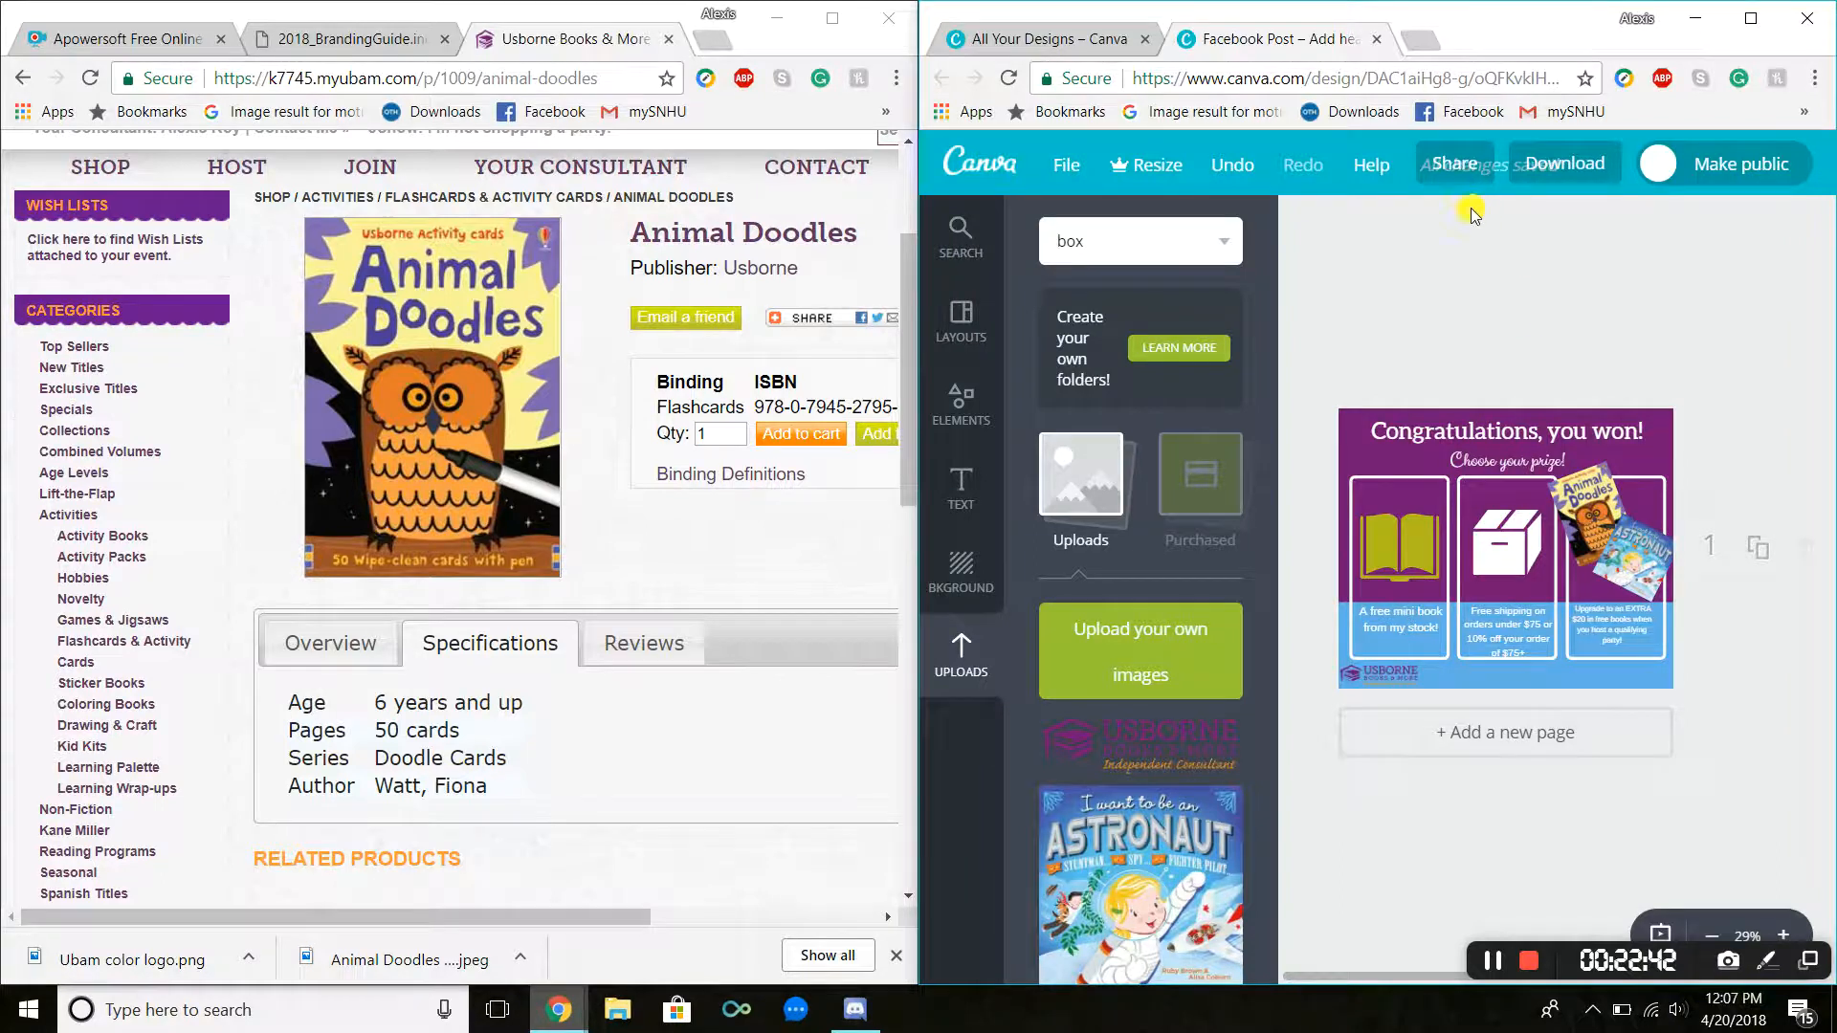
Step: Set the design title to Choose your prize!
{"action": "left_click", "coordinate": [1741, 21]}
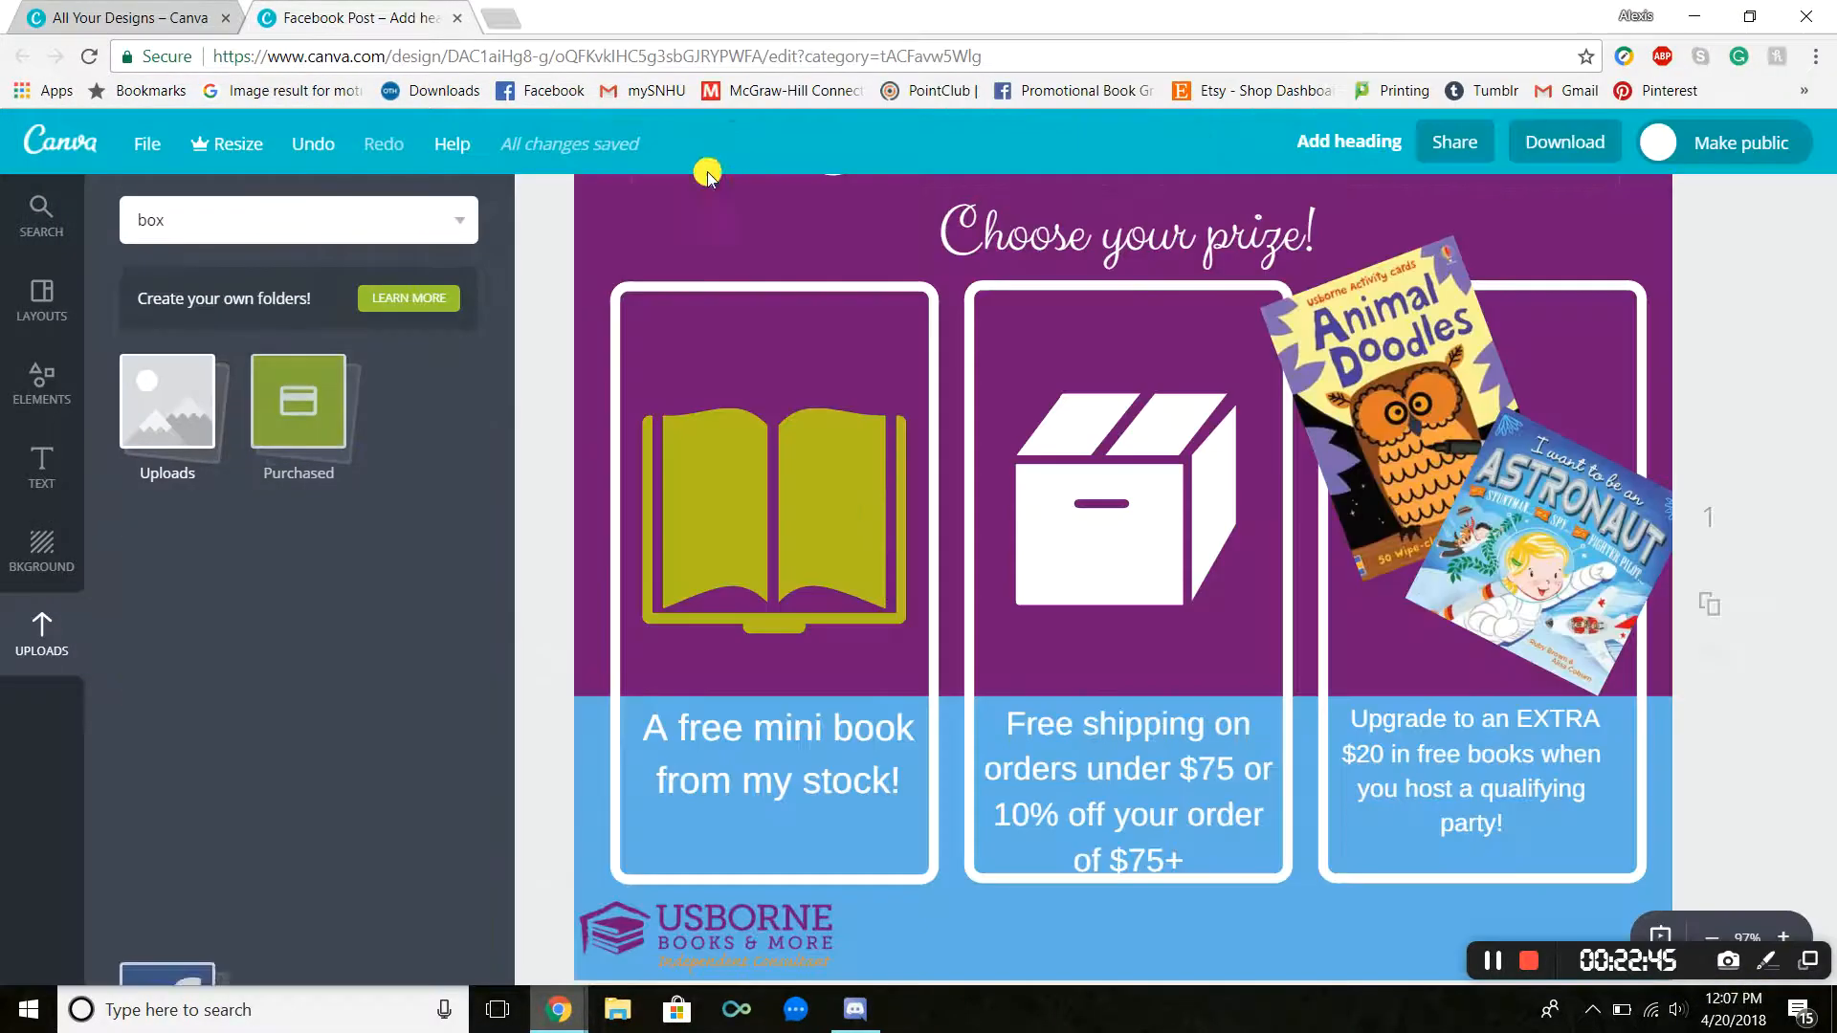
{"action": "left_click", "coordinate": [1346, 142]}
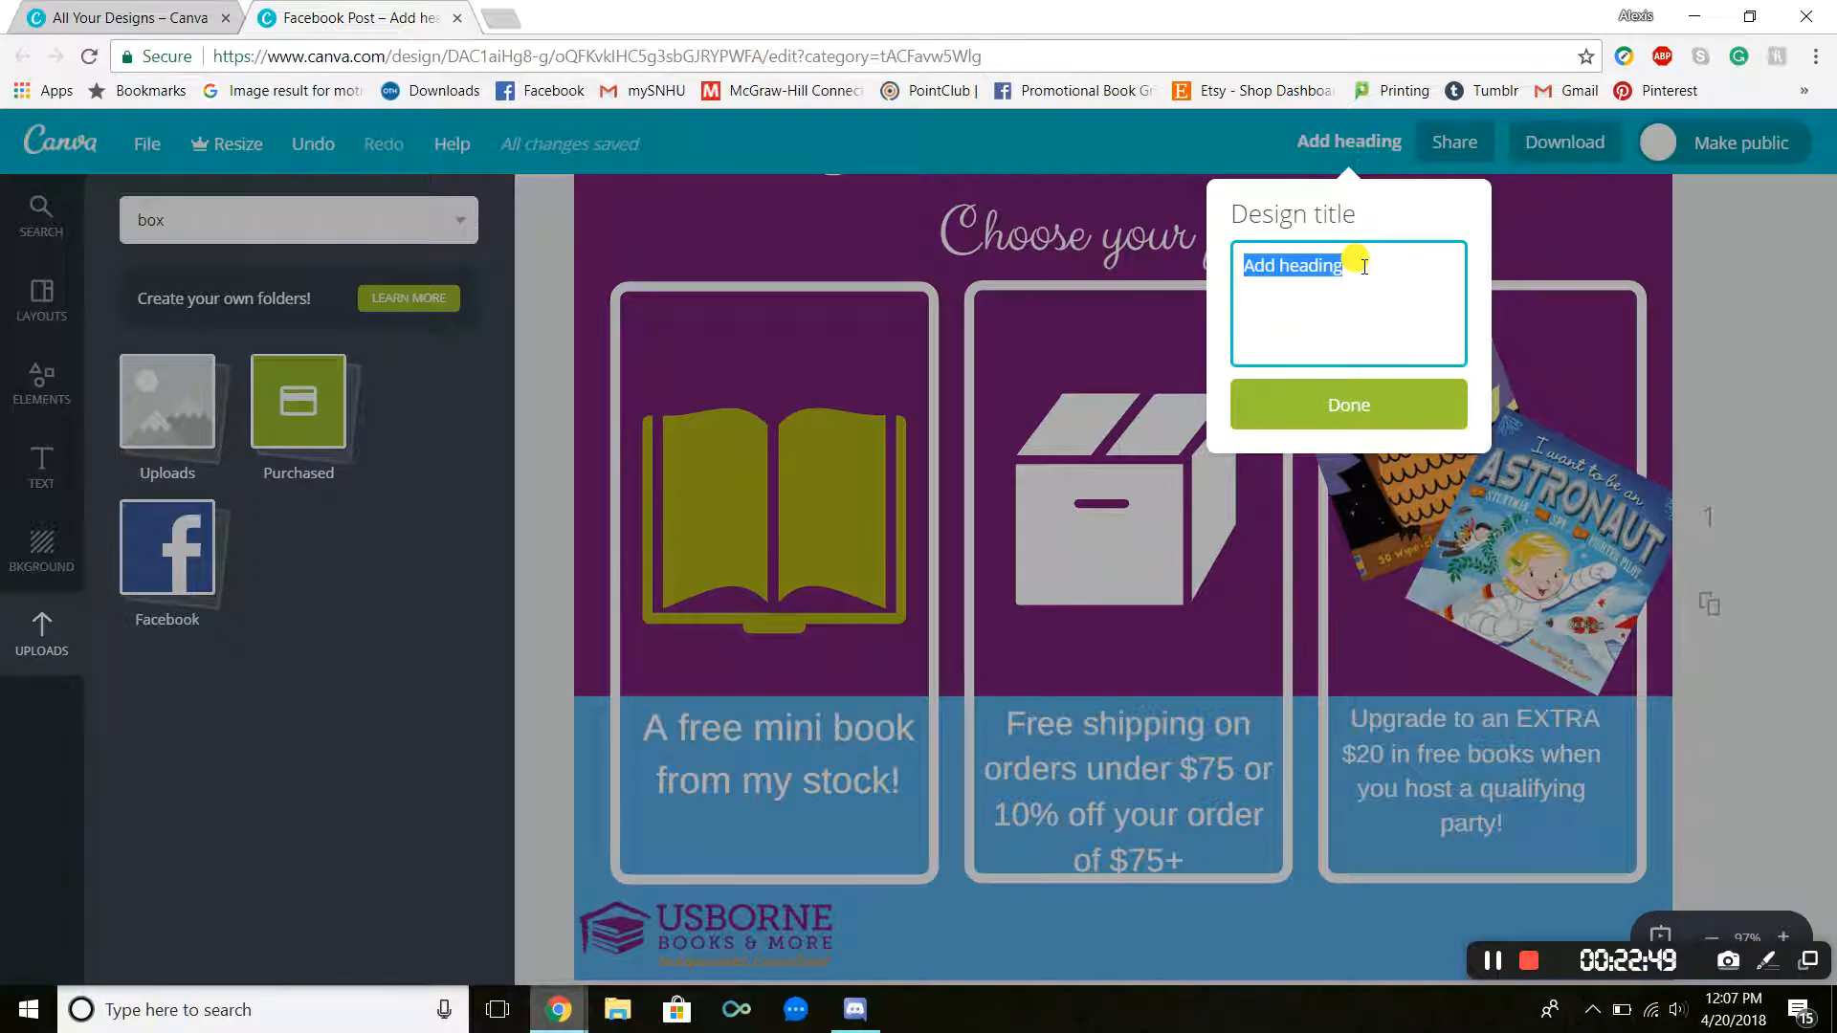
{"action": "type", "text": "Y"}
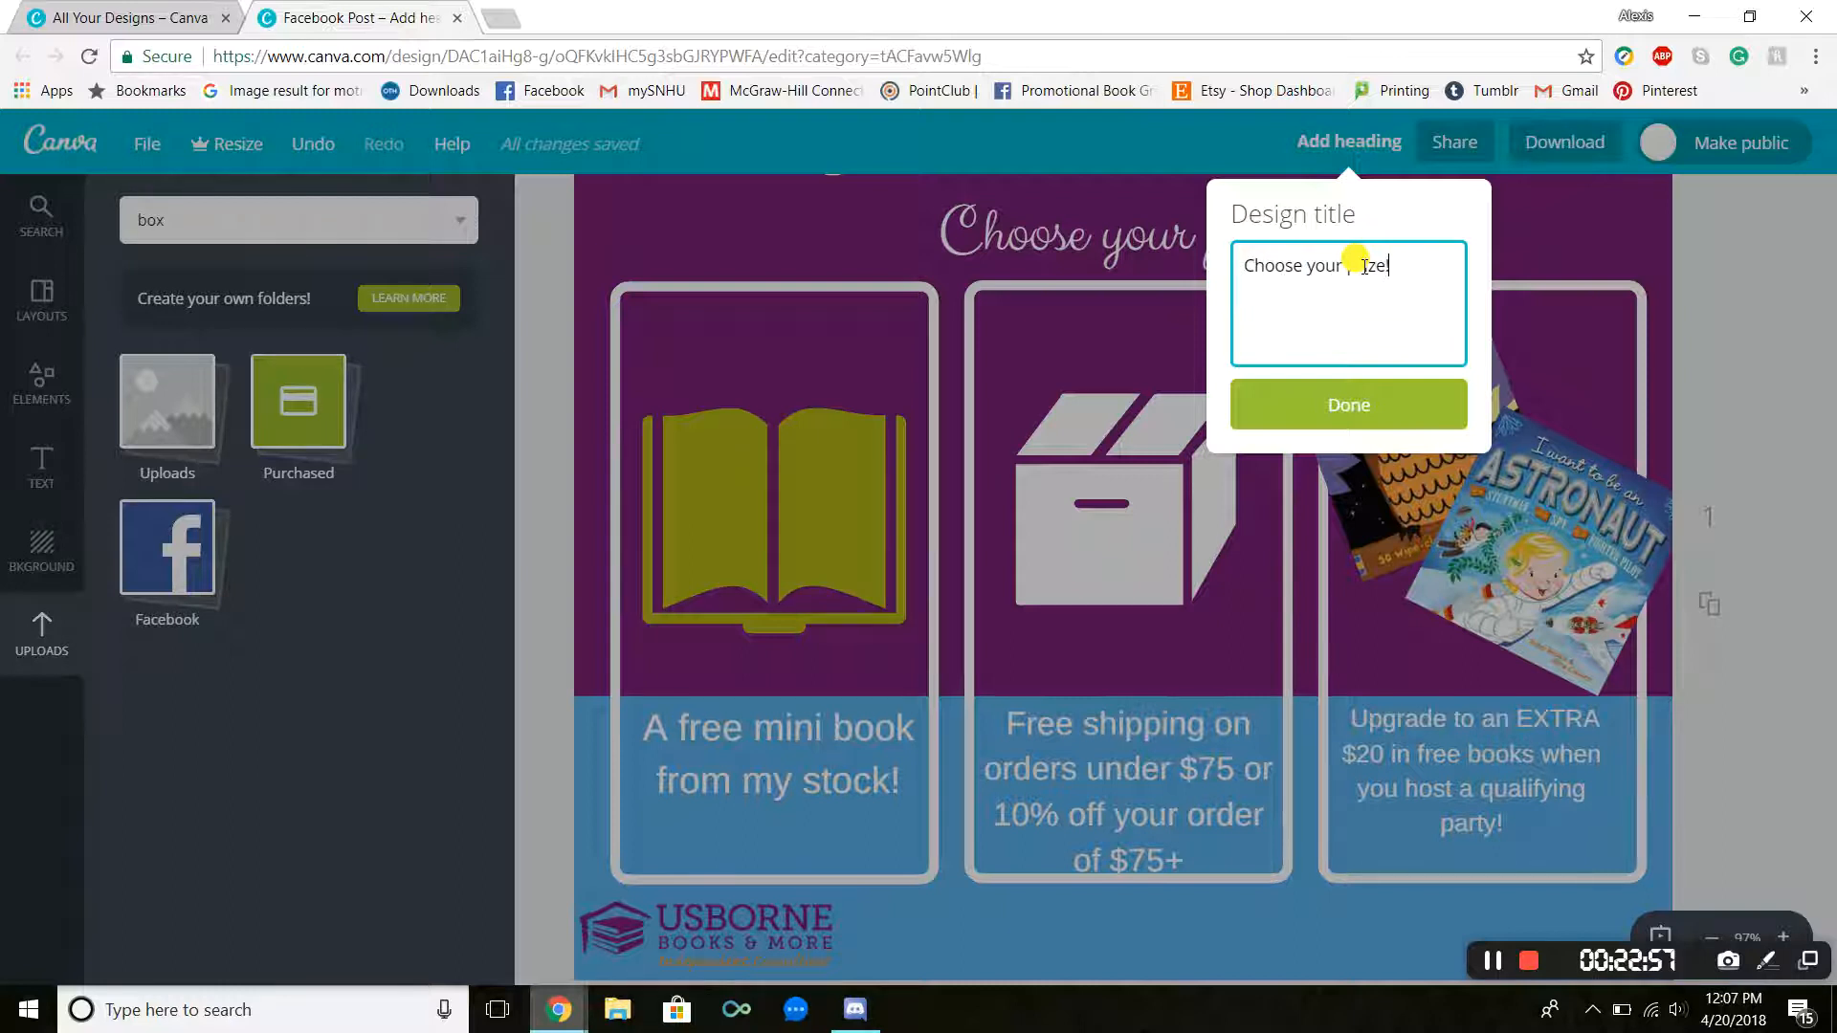
{"action": "left_click", "coordinate": [1407, 406]}
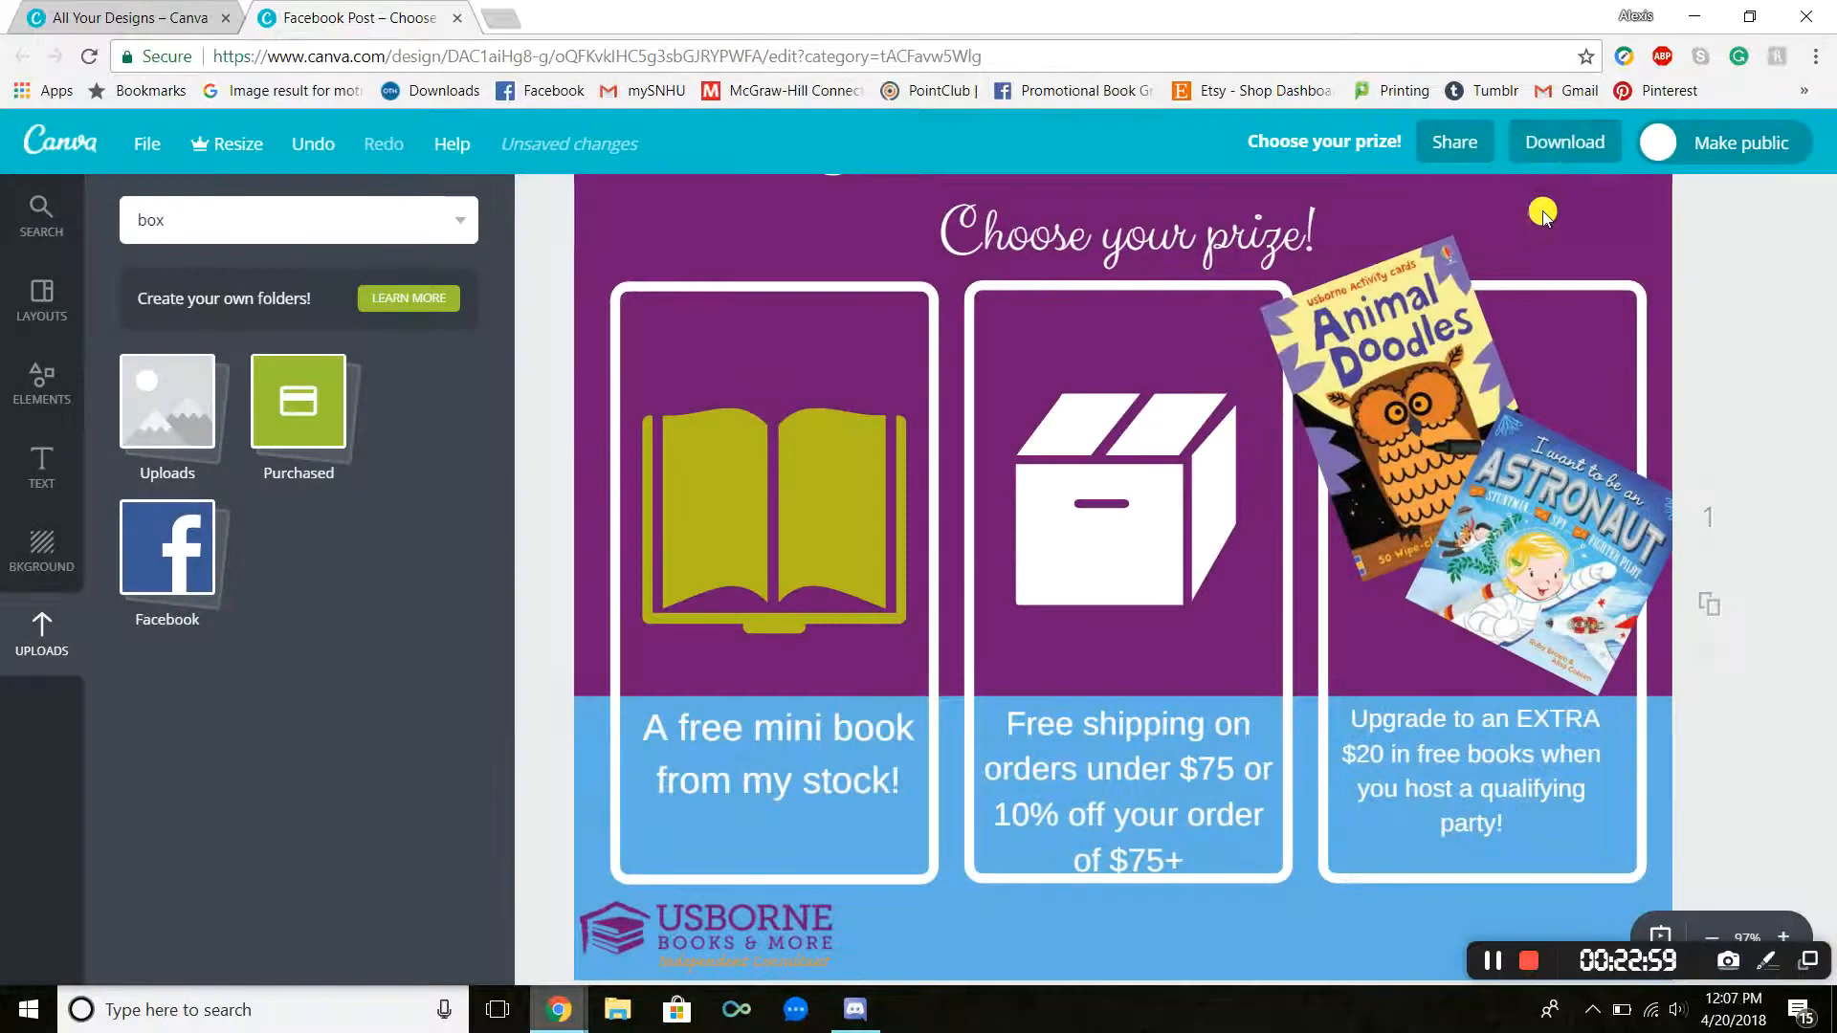
Step: Download the design as a PNG (Recommended) file
{"action": "left_click", "coordinate": [1536, 148]}
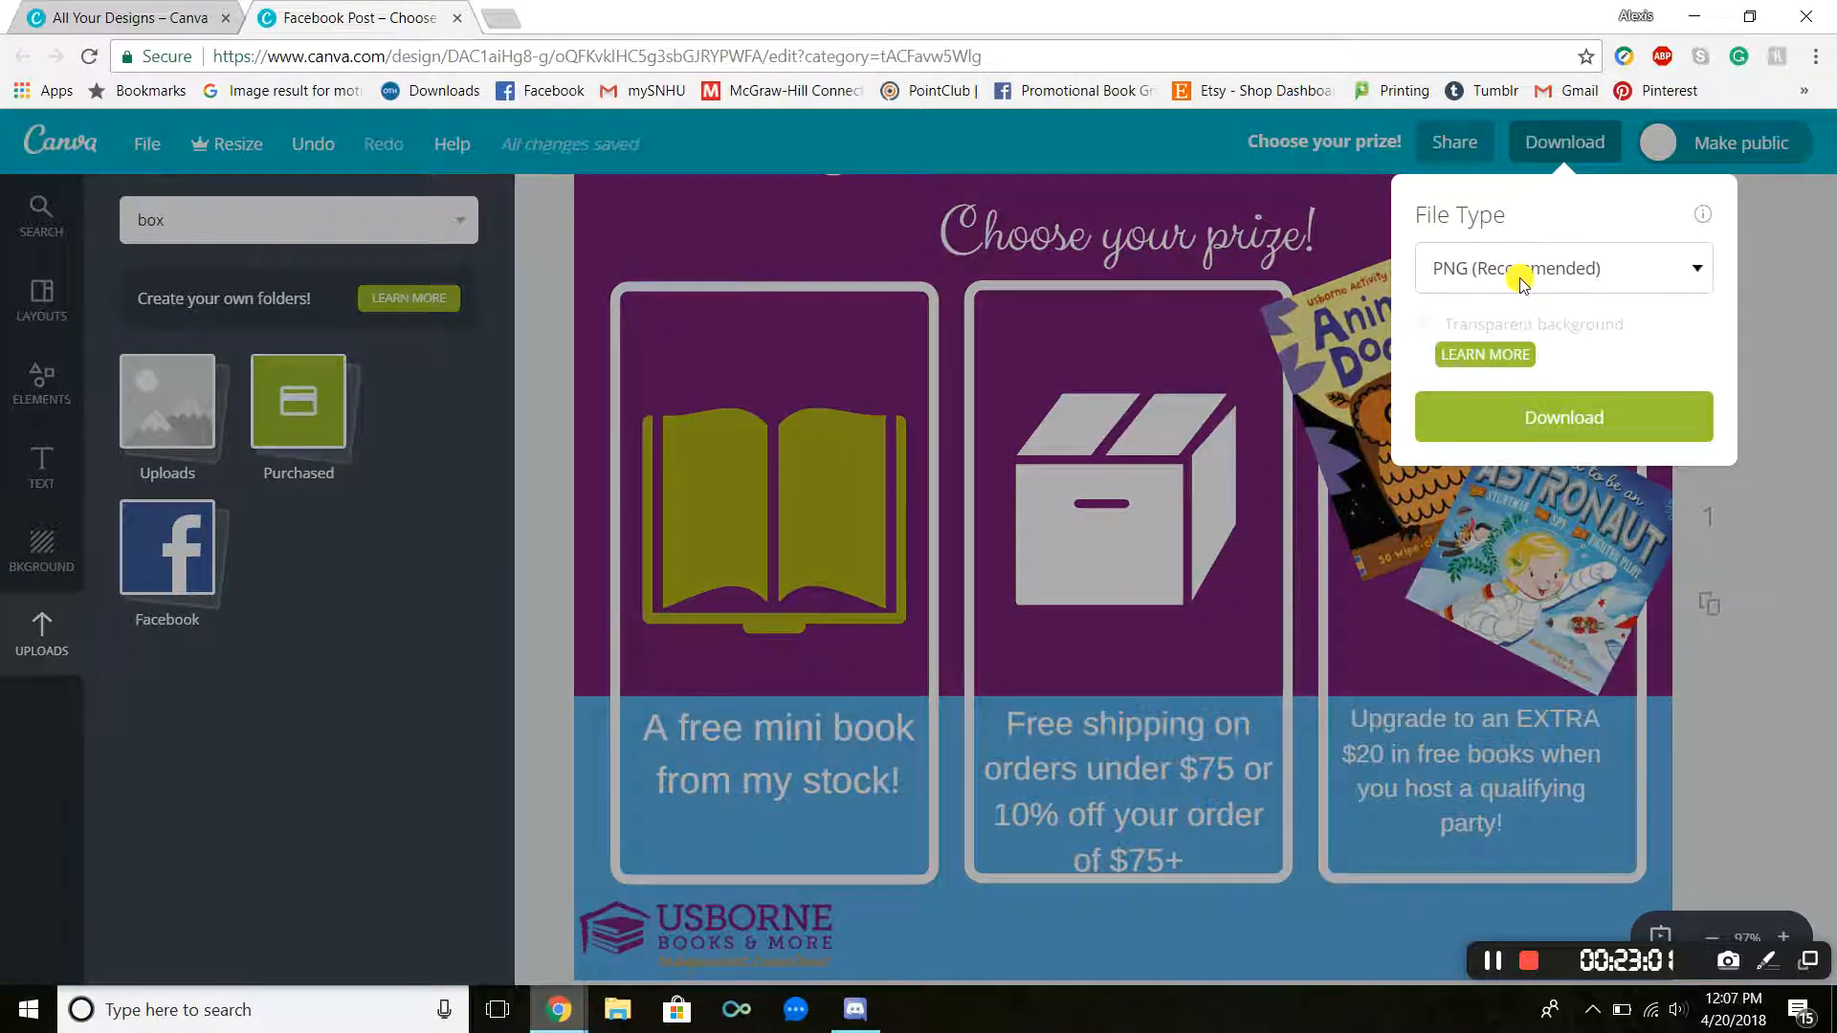
{"action": "left_click", "coordinate": [1493, 274]}
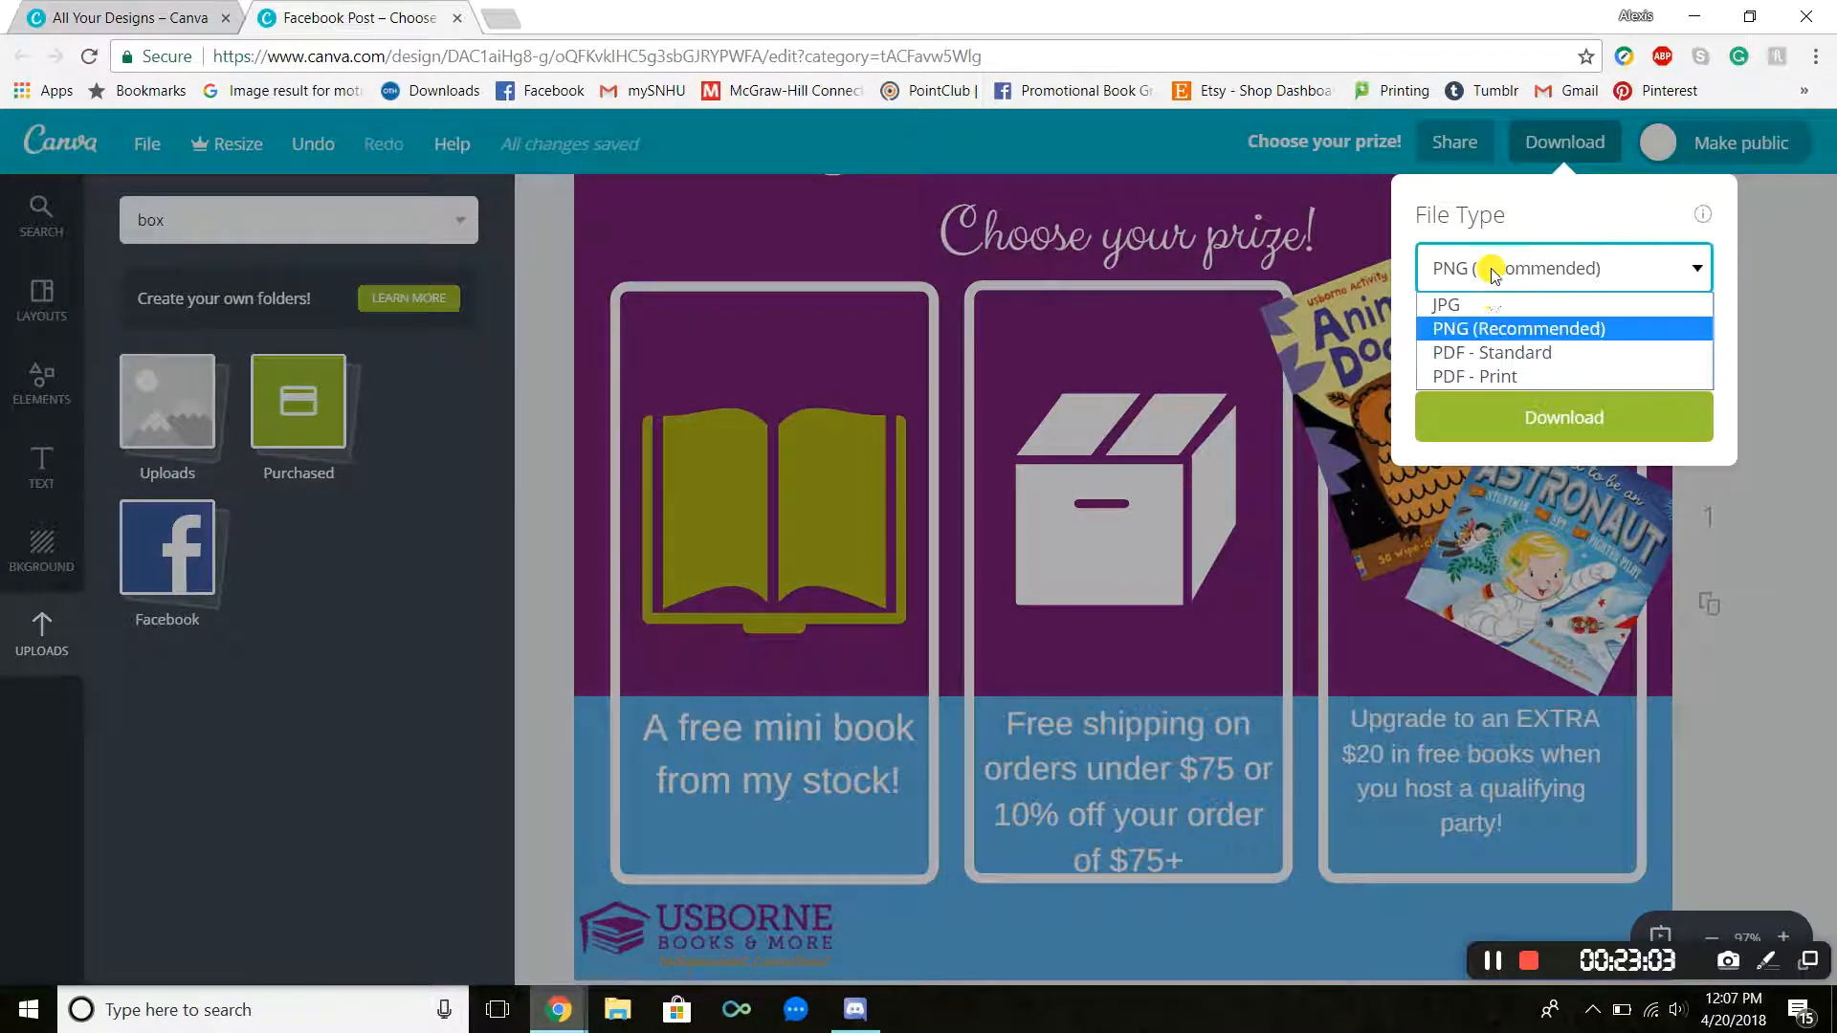
{"action": "left_click", "coordinate": [1567, 210]}
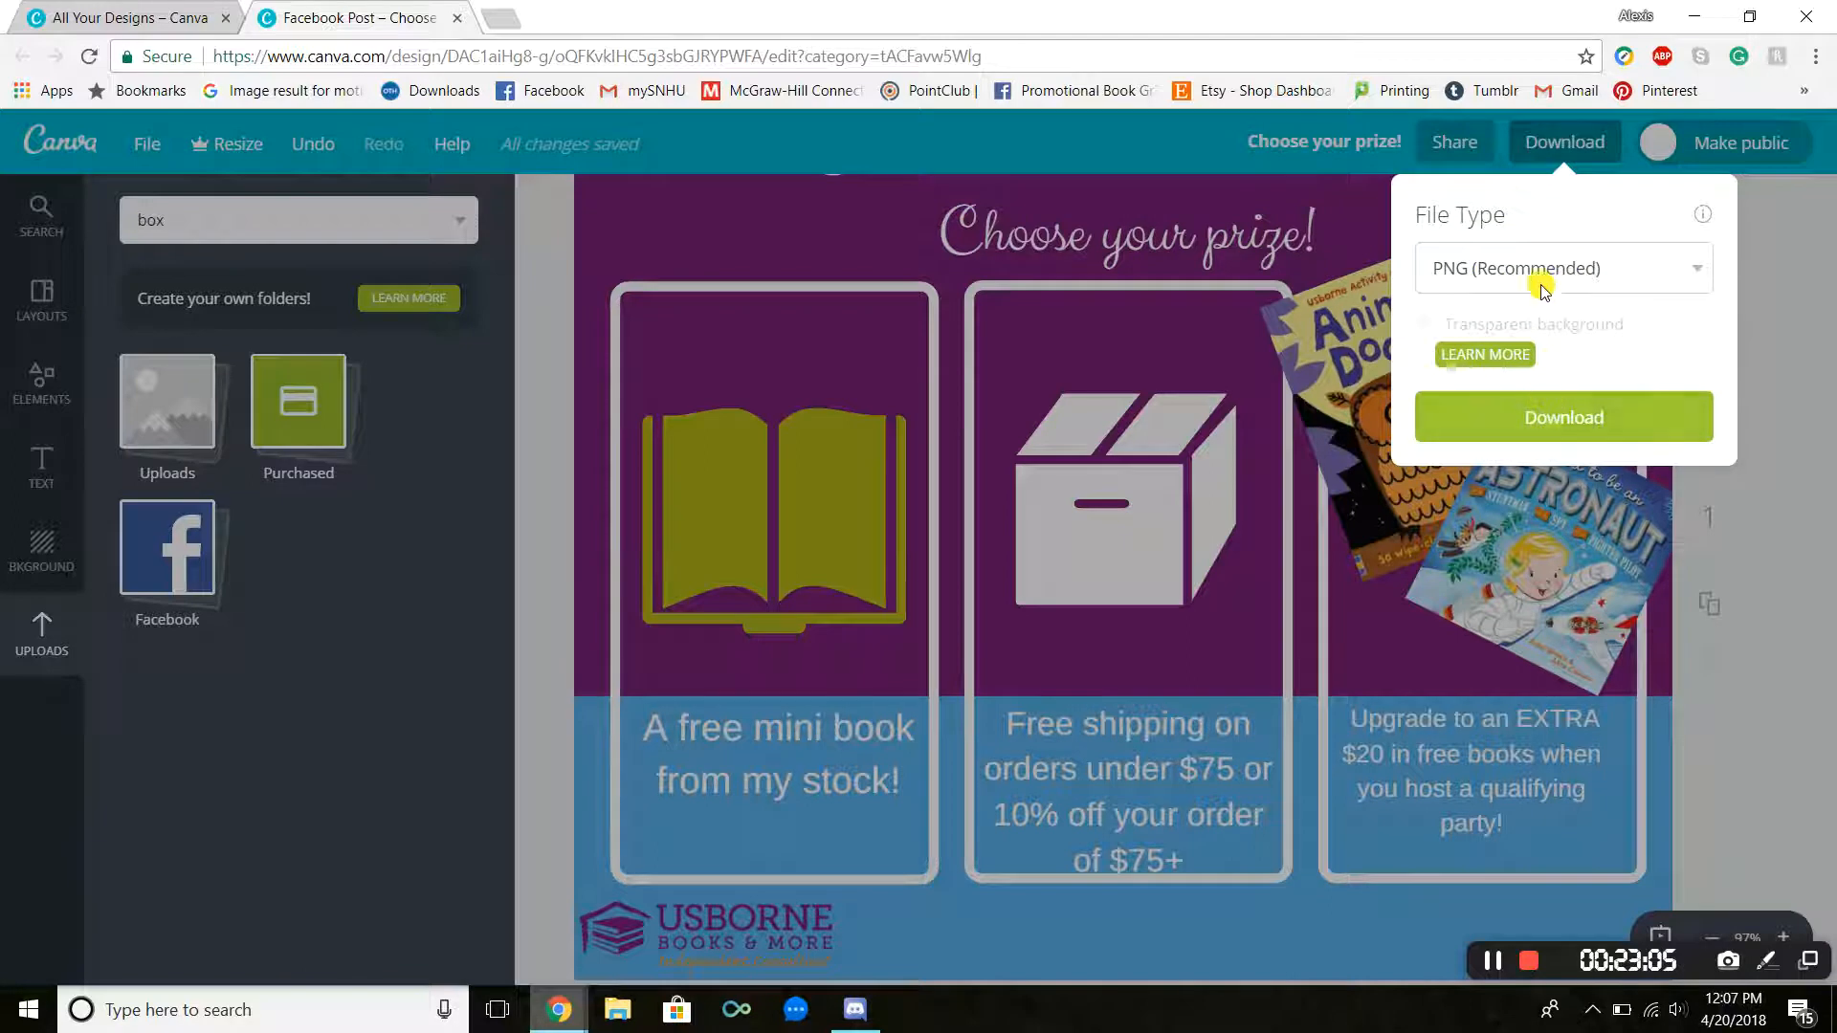
{"action": "left_click", "coordinate": [1500, 271]}
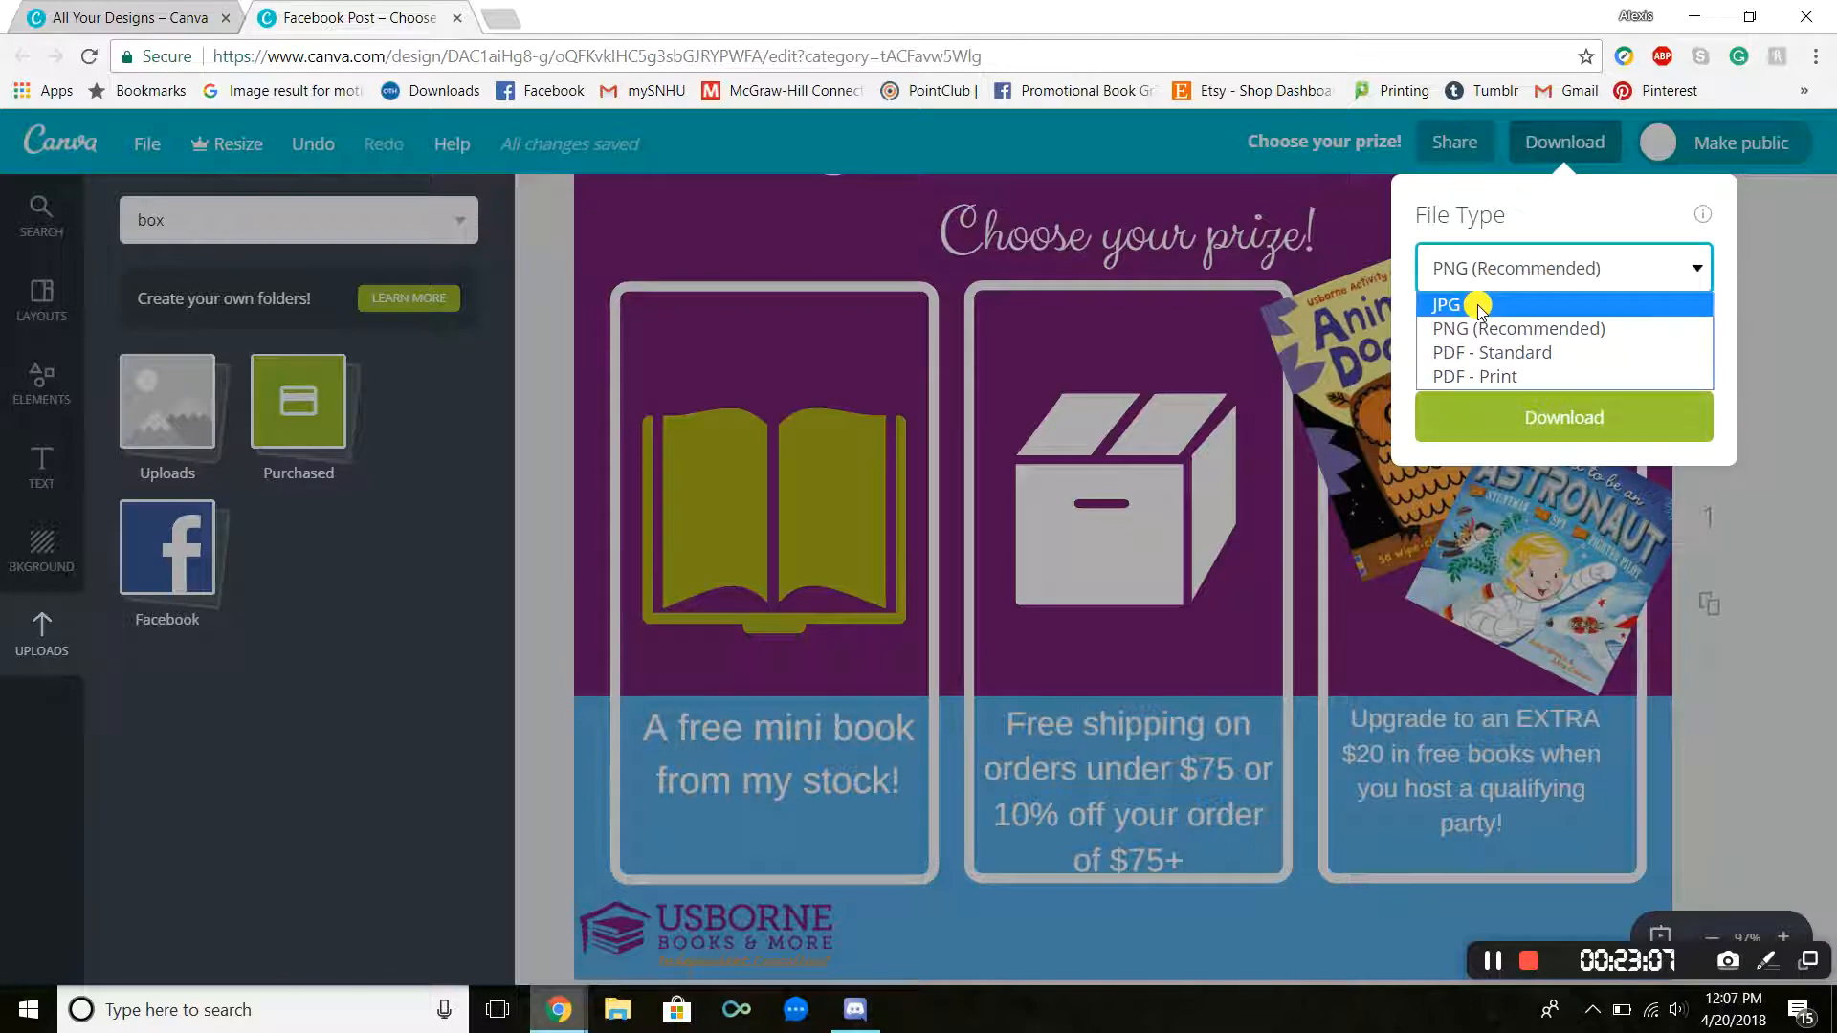
{"action": "left_click", "coordinate": [1506, 210]}
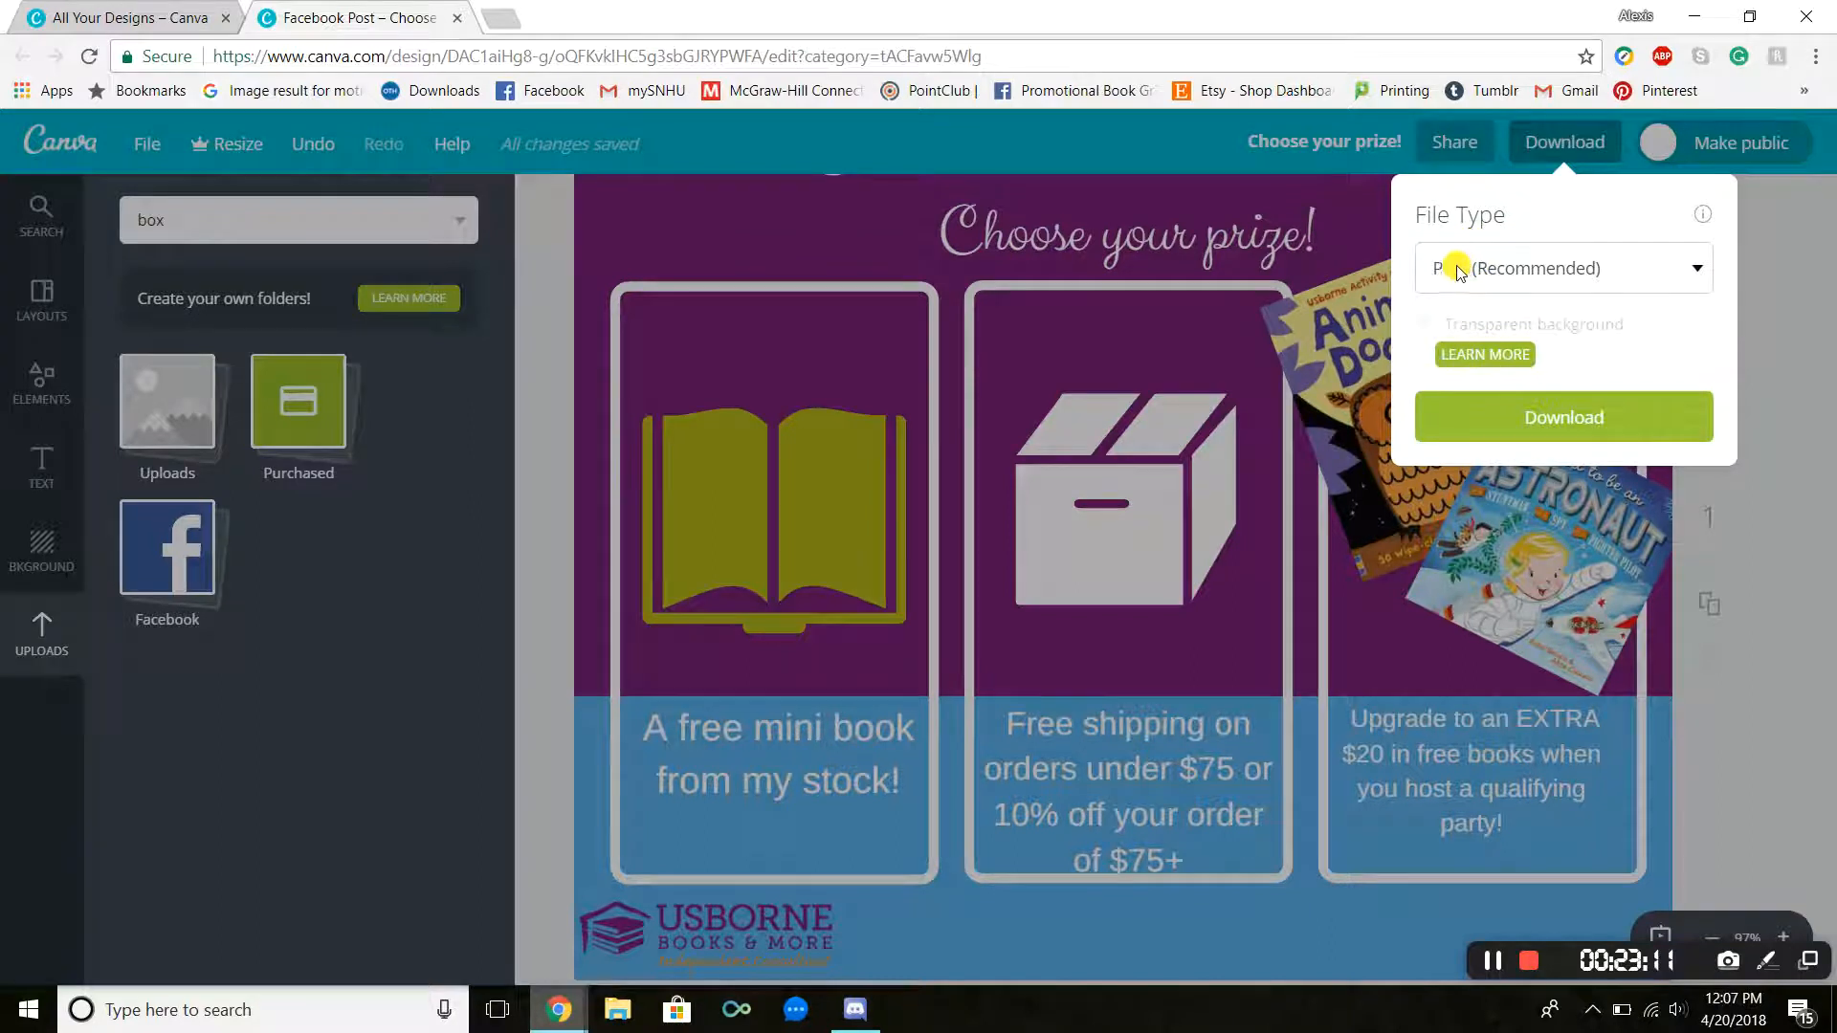
{"action": "left_click", "coordinate": [1497, 418]}
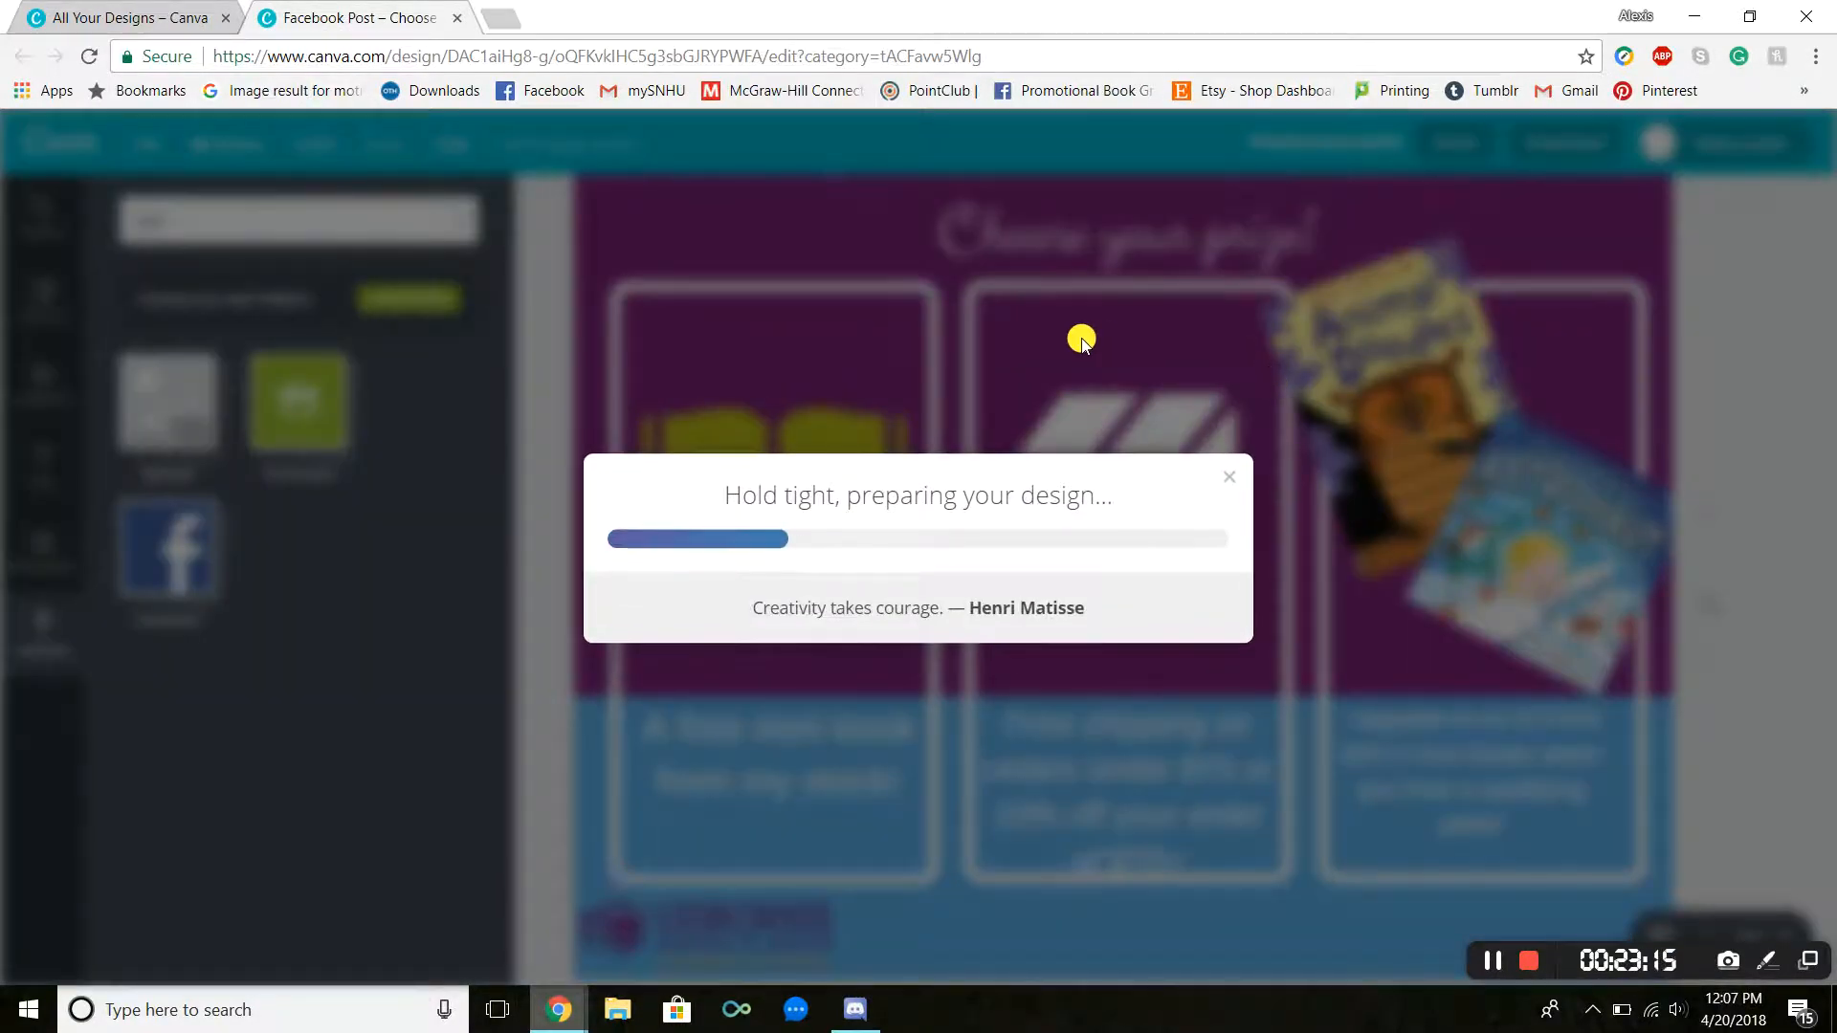
Step: Close the team invitation dialog and open the downloaded Choose your prize!.png to review it
{"action": "left_click_drag", "start_coordinate": [622, 19], "coordinate": [1836, 50]}
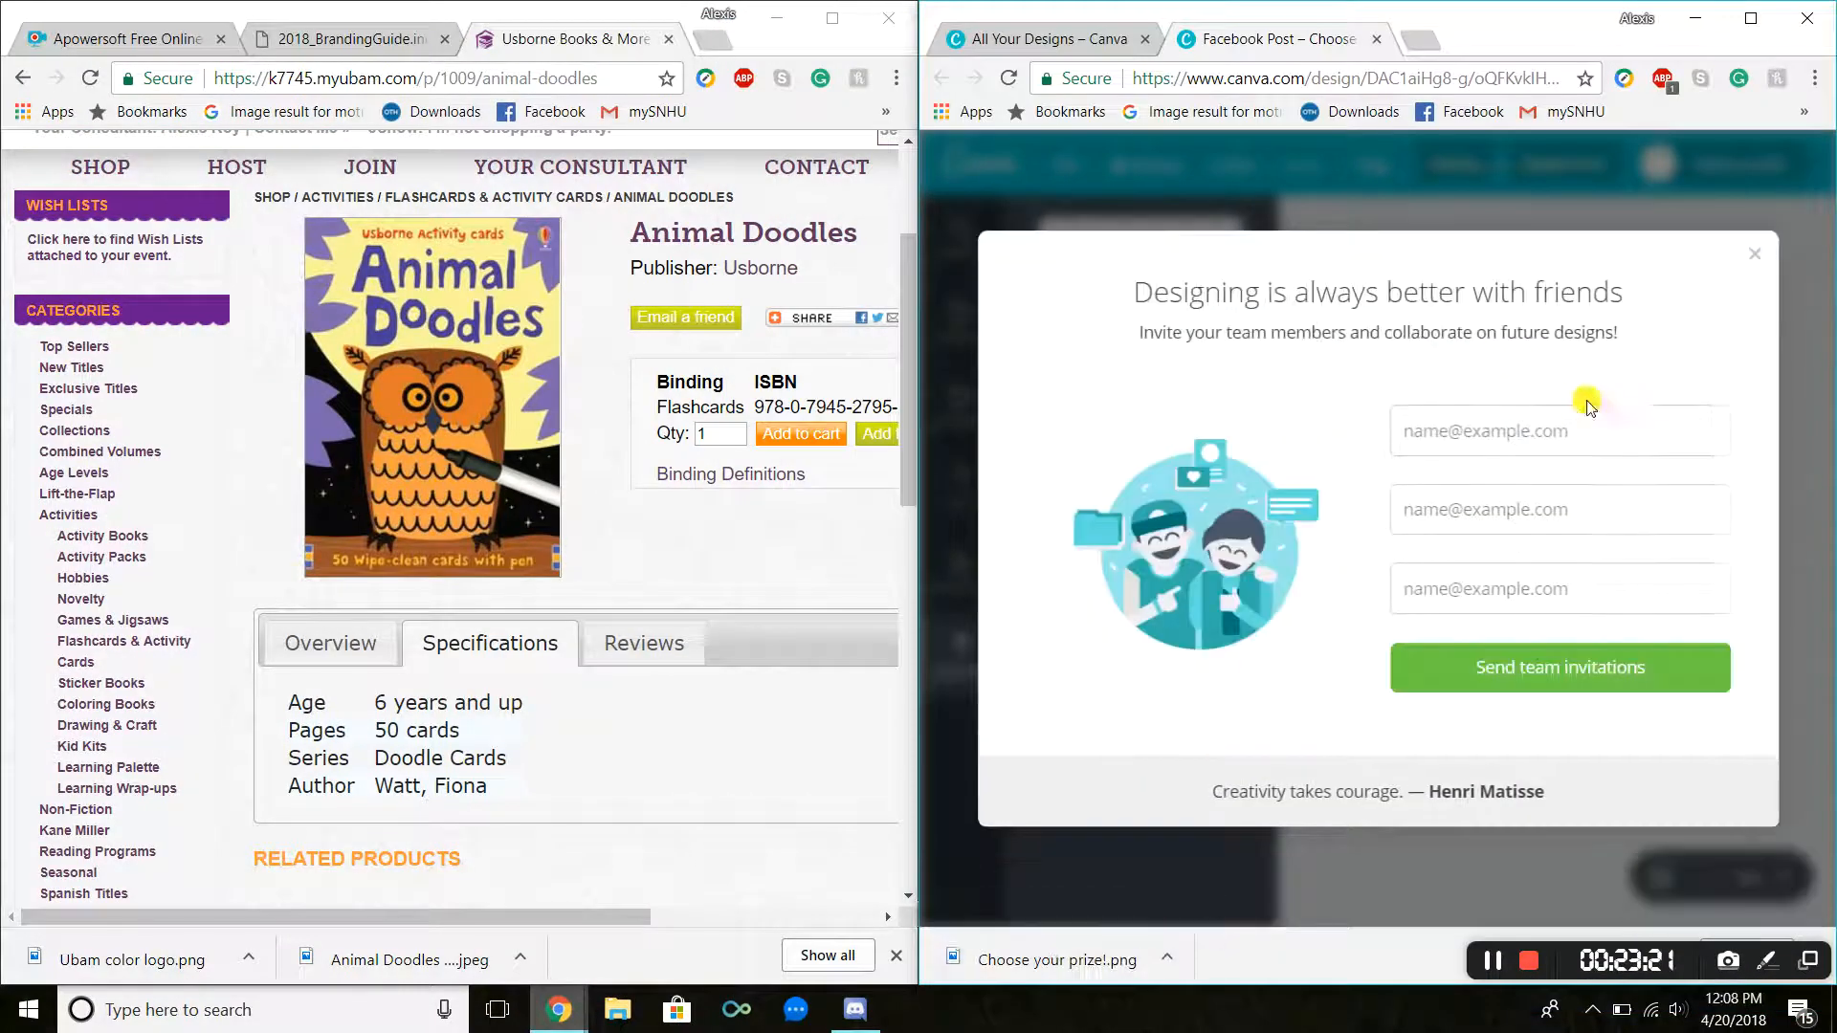
{"action": "left_click", "coordinate": [1758, 258]}
{"action": "left_click", "coordinate": [1091, 959]}
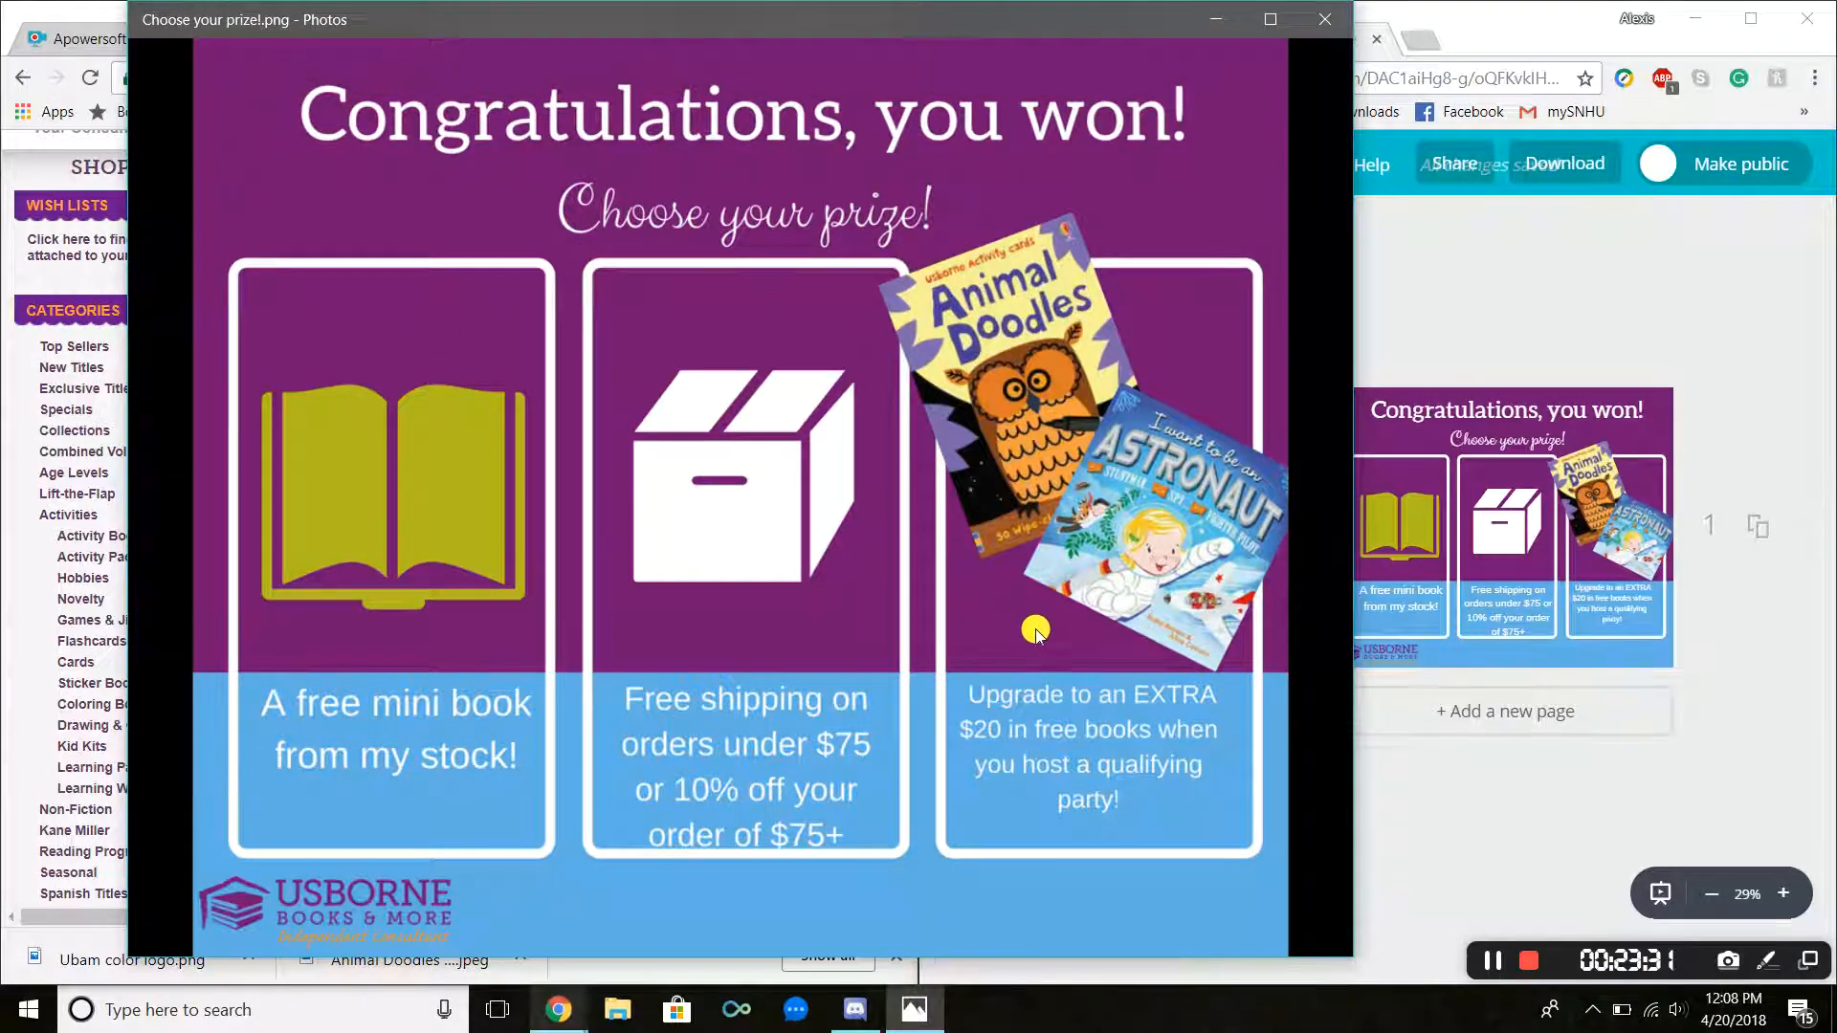
{"action": "left_click", "coordinate": [1319, 19]}
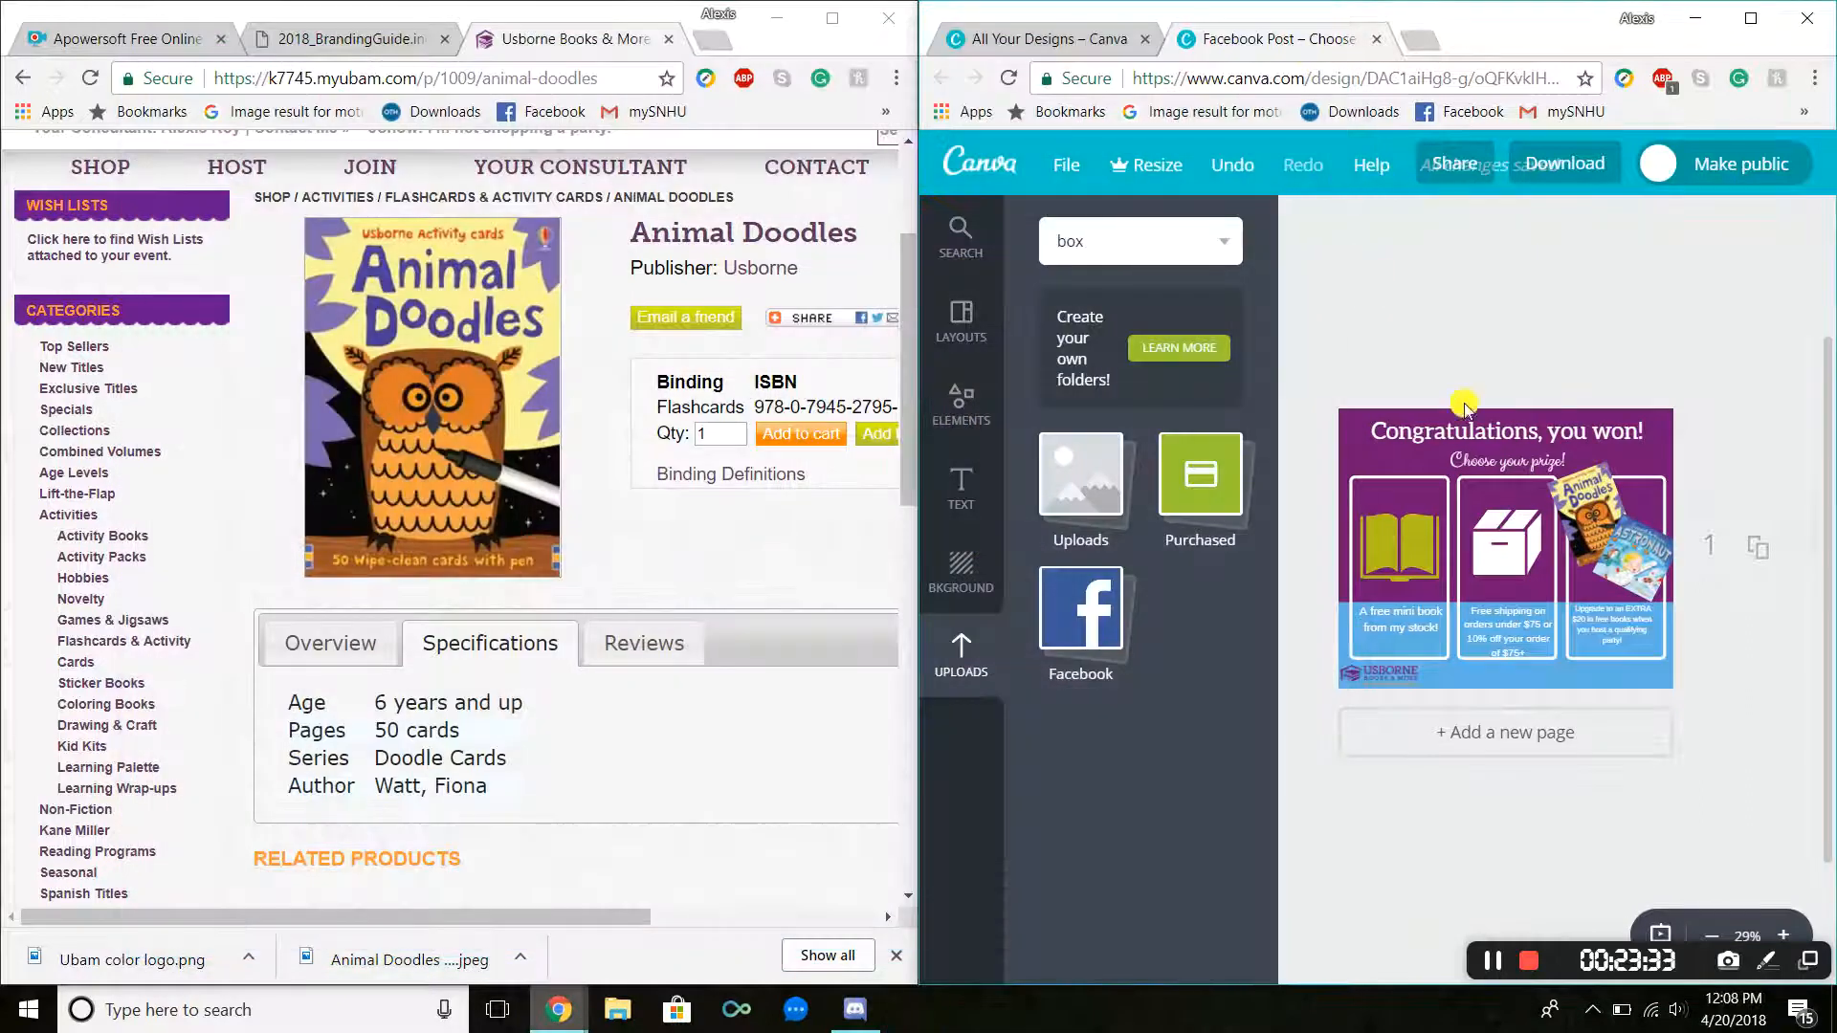